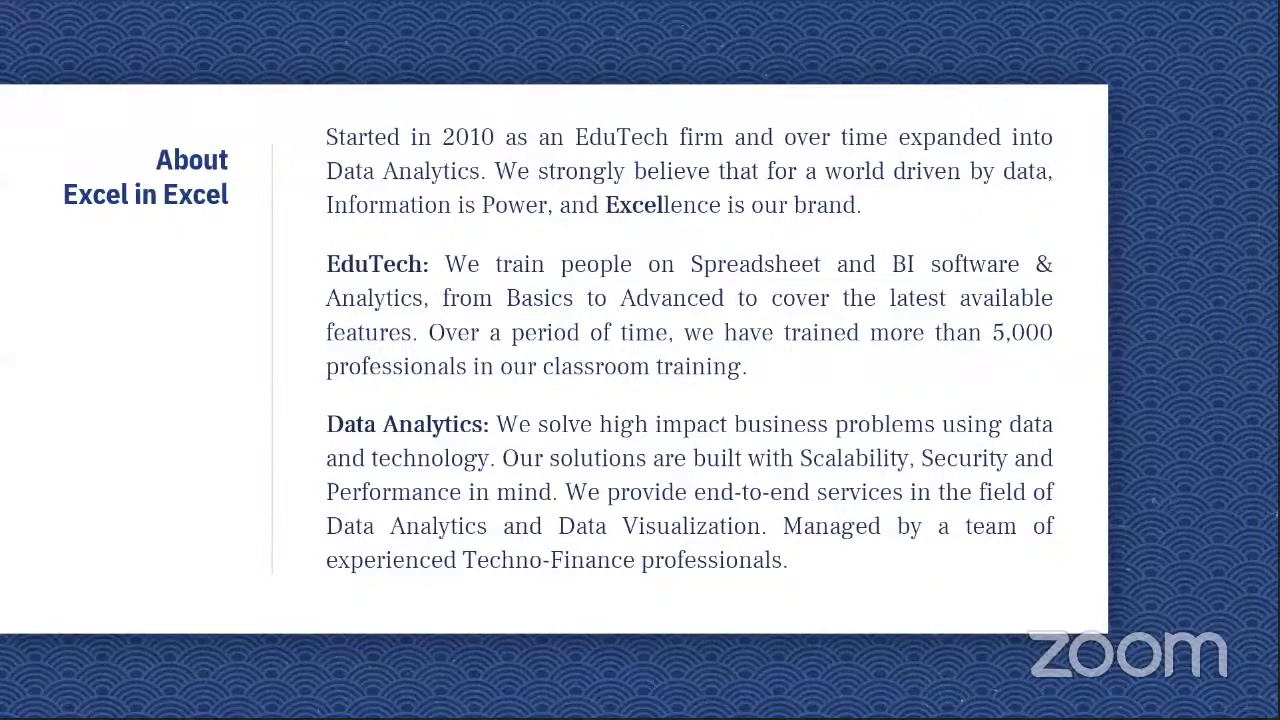
Advance the shared slides through Core Services to the 'Presentation Hacks with PowerPoint' title slide.
key(Right)
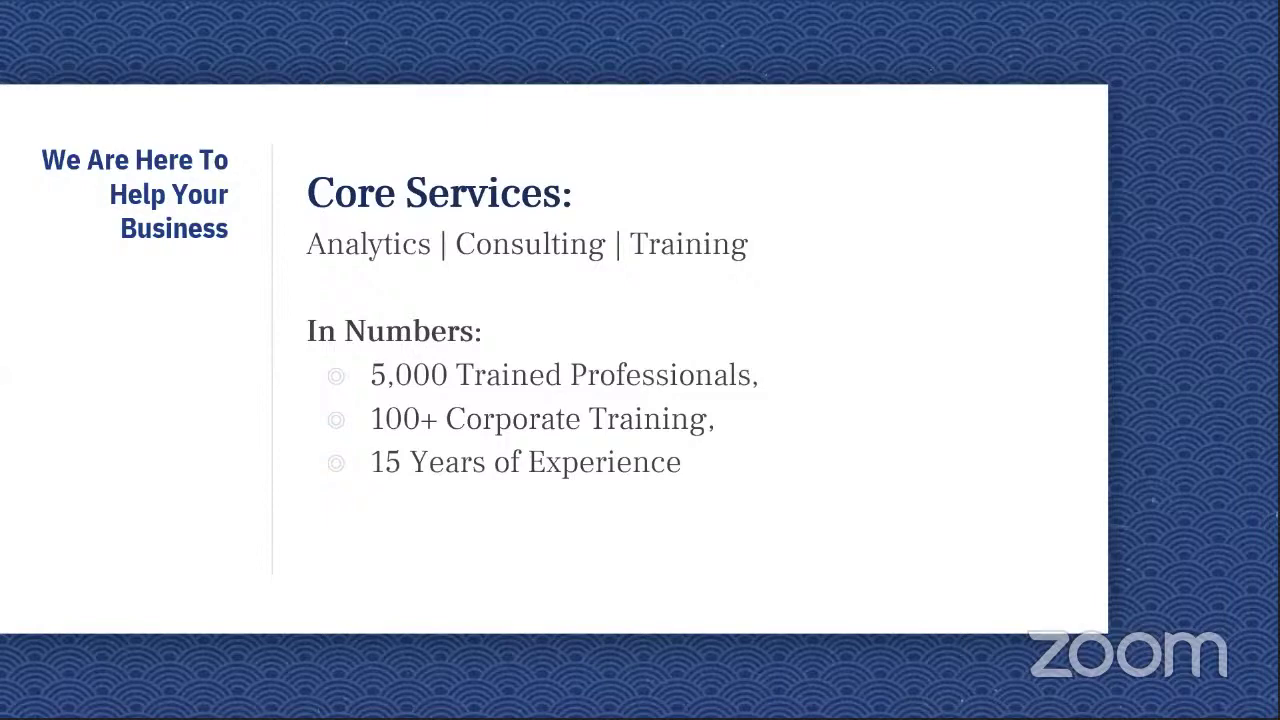
key(Right)
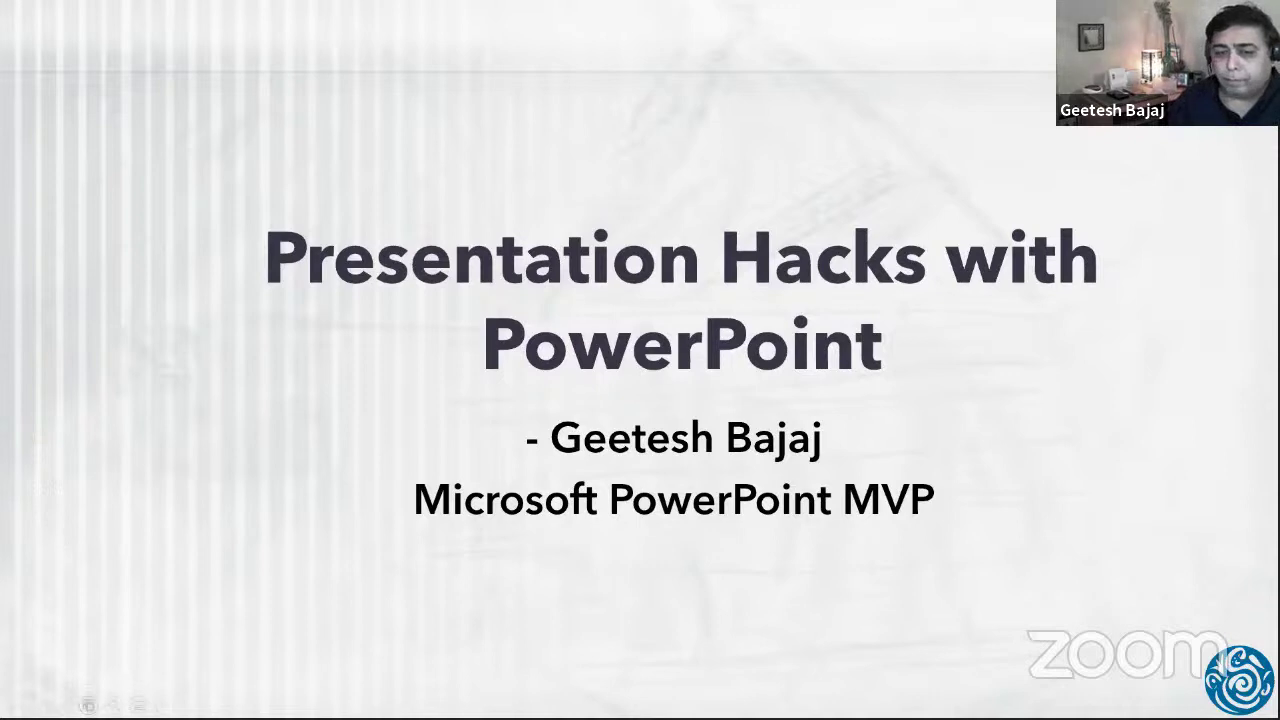
Advance the slideshow past the title slide to the 'Tip of the Iceberg' slide.
key(Right)
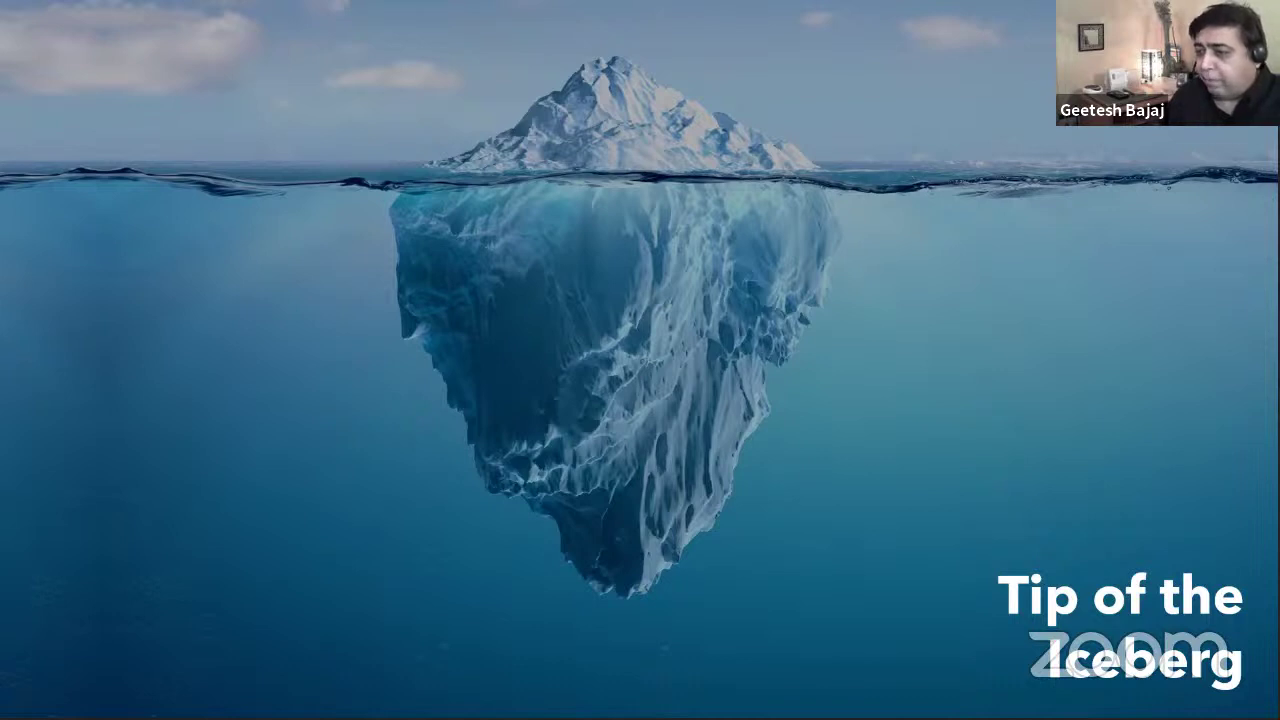
Reveal the next iceberg text box, then advance to 'What's Wrong With My PowerPoint?'.
key(Right)
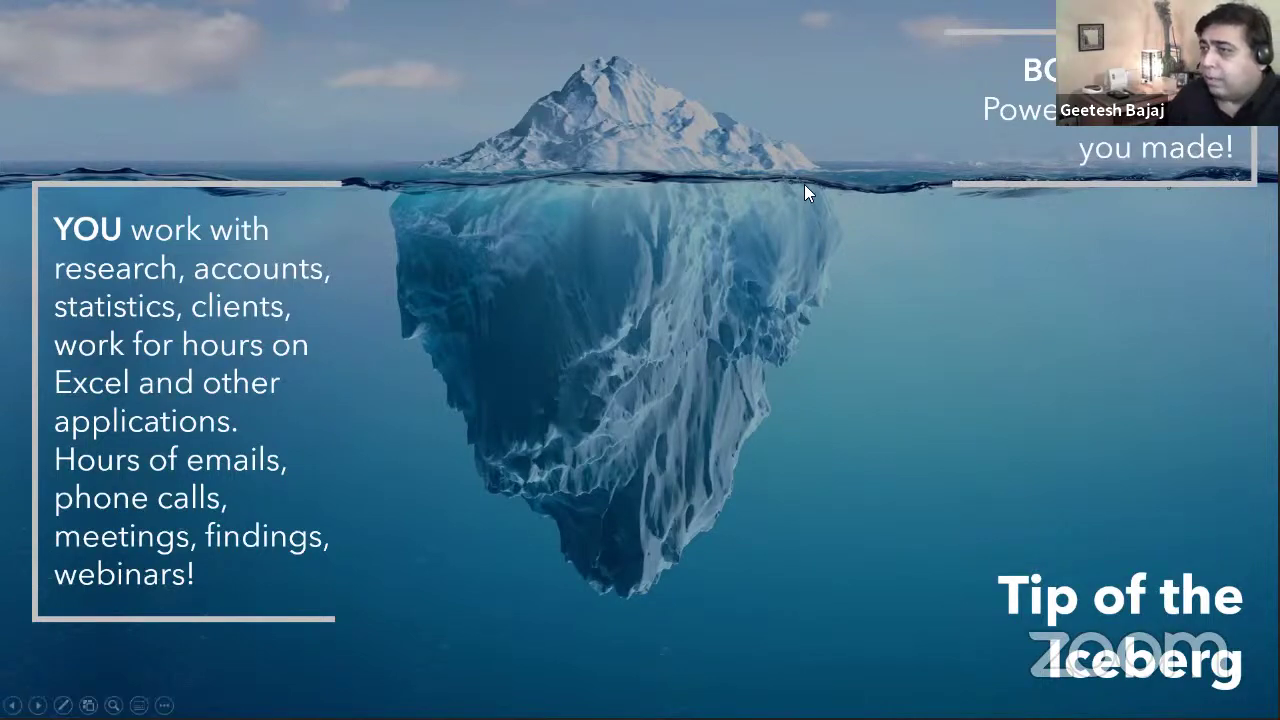
key(Right)
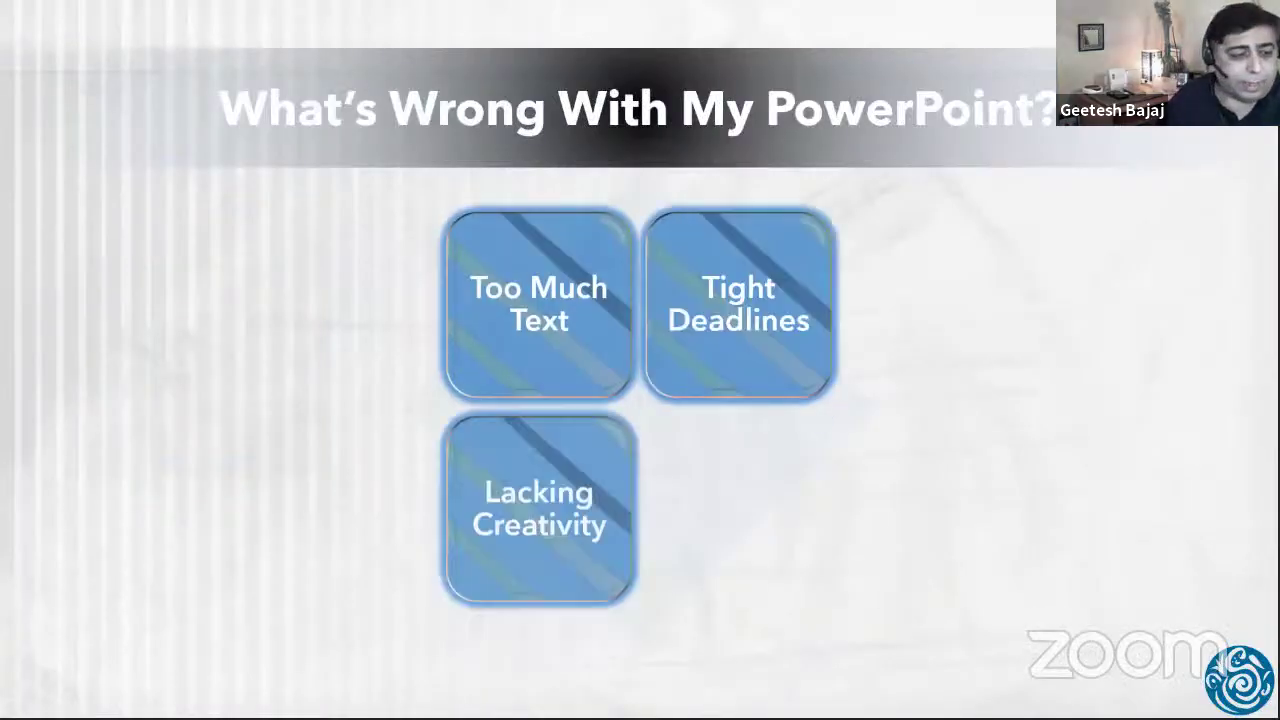
Advance the show to the 'Today's Hacks' slide listing the nine hacks.
key(Right)
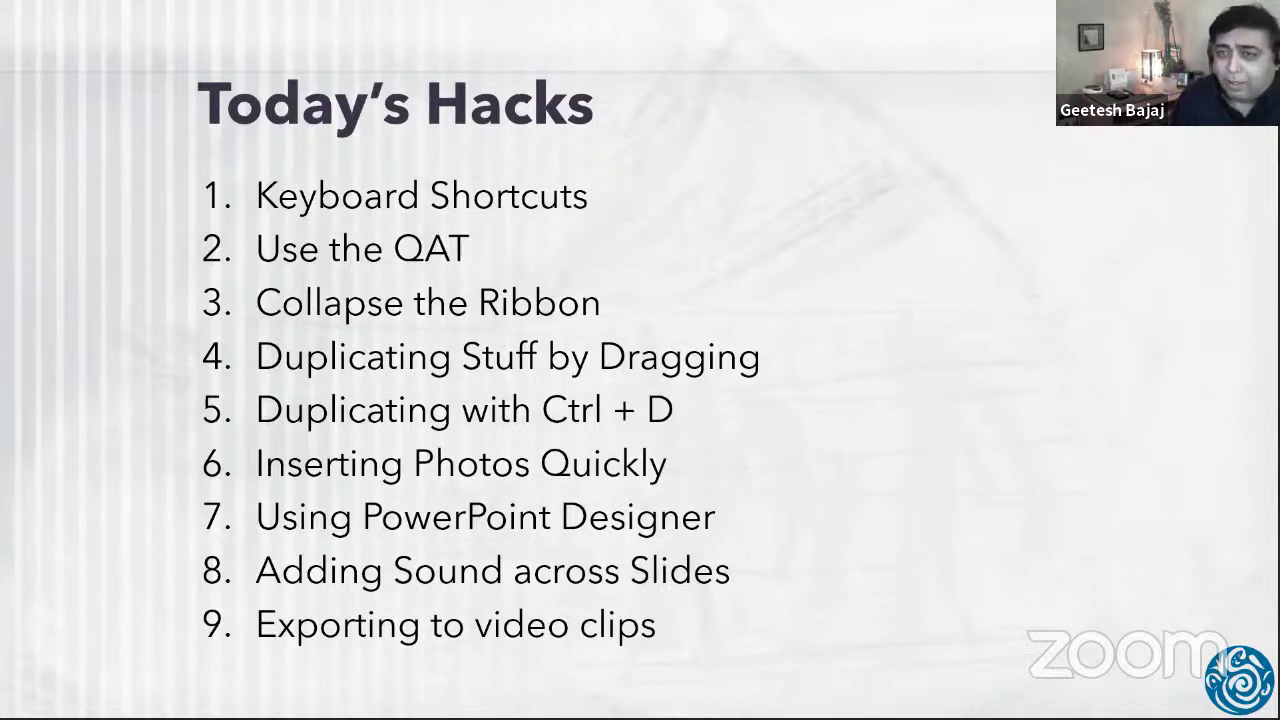
Advance to the 'Let's start with our Zero Hack' slide on mastering selection.
key(Right)
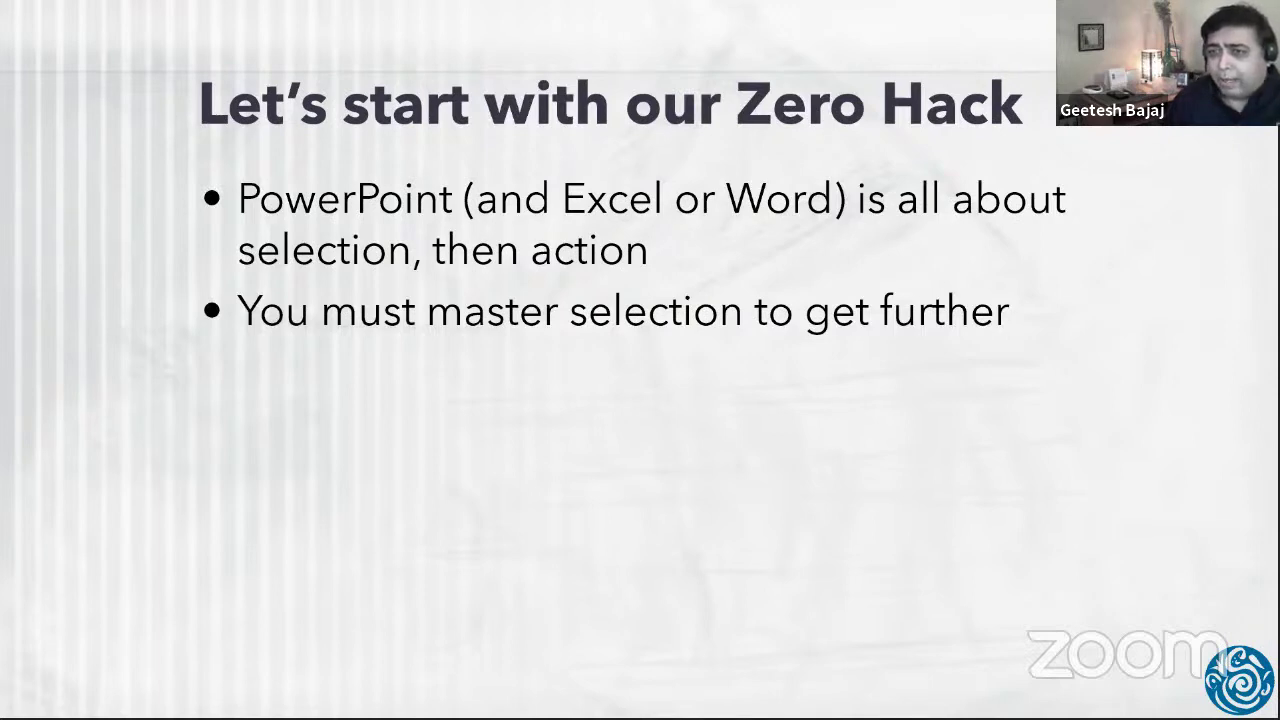
Leave the slide show, maximize the editing window and open Demo slide 15.
key(super+d)
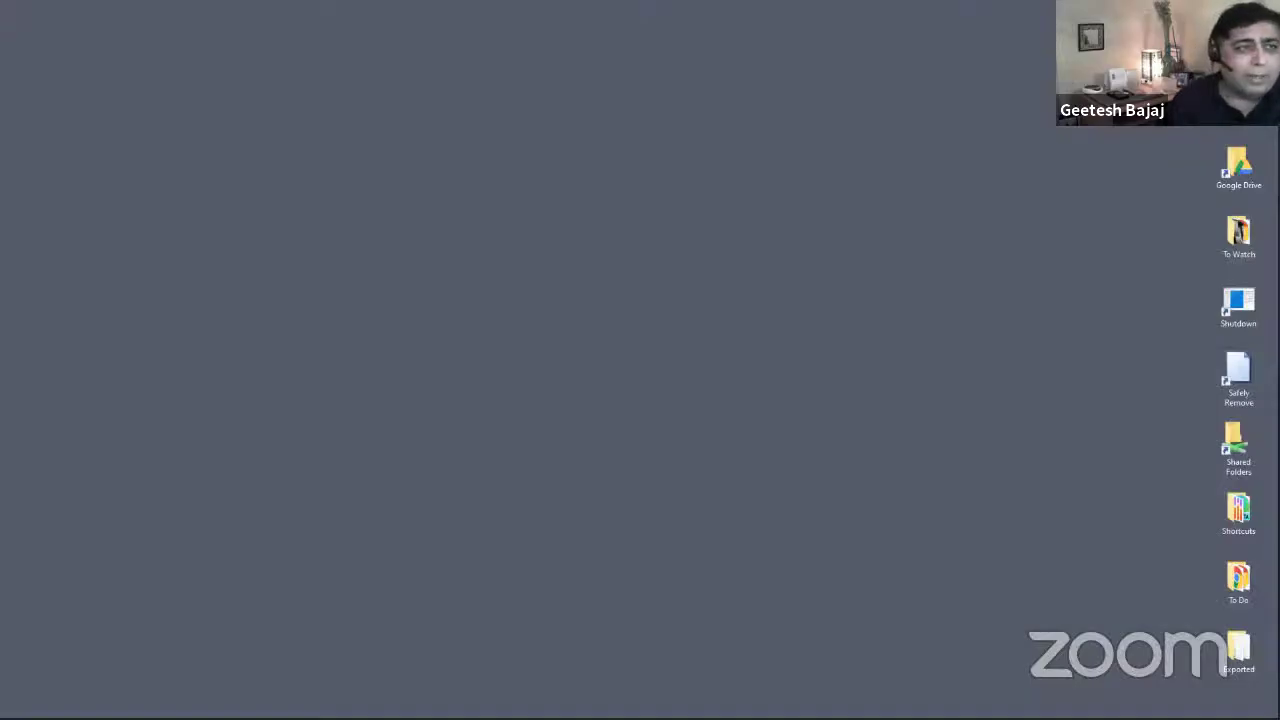
key(alt+Tab)
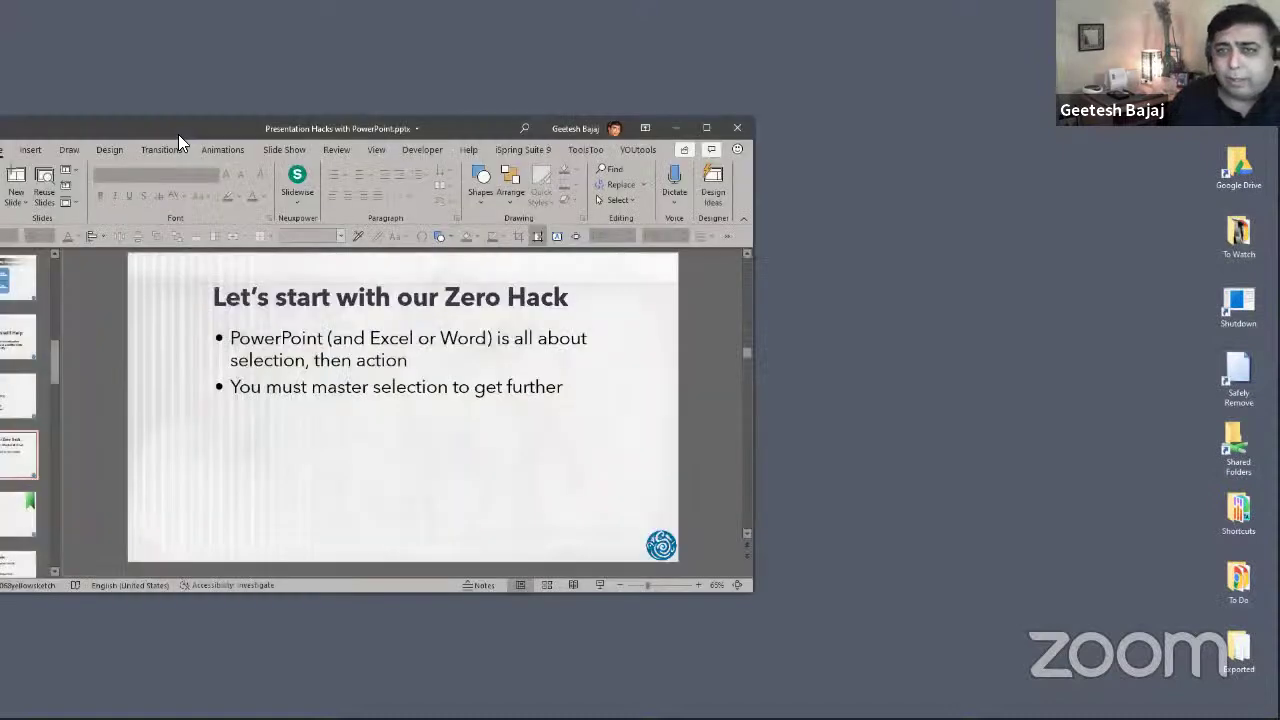
double_click(178, 134)
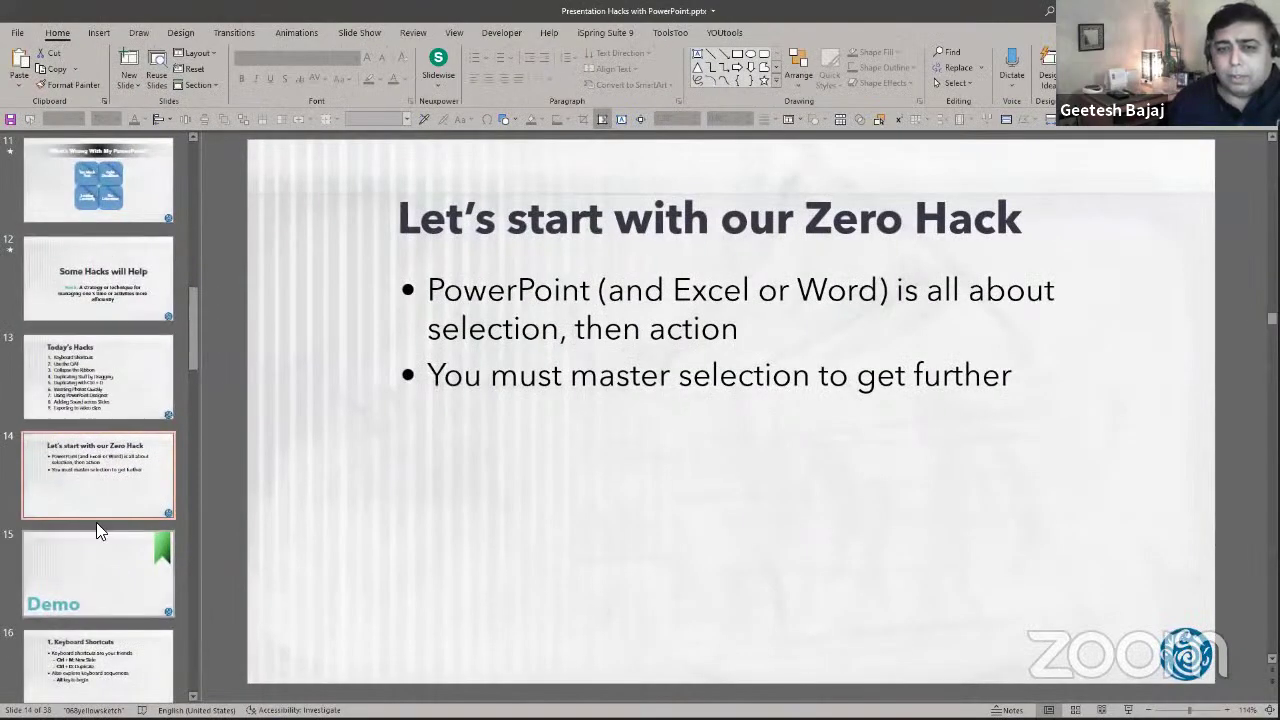
click(78, 548)
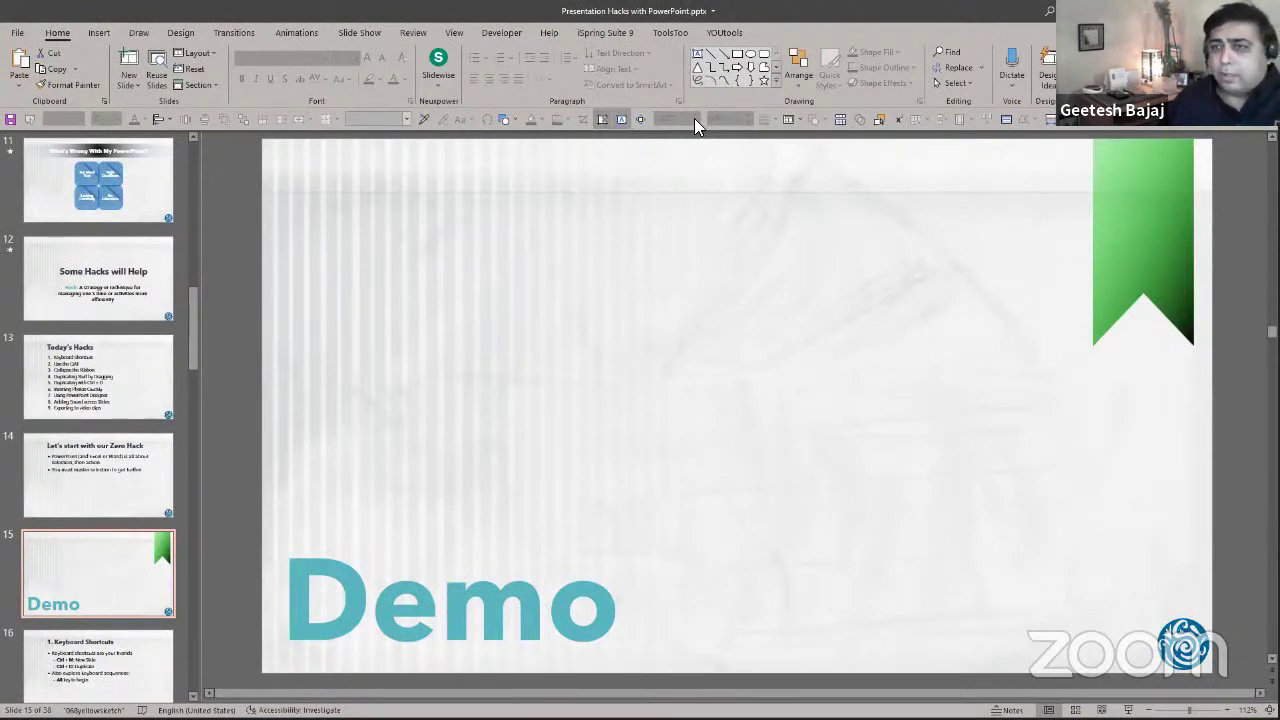
Draw a blue square and duplicate it into copies with Ctrl+D and dragging.
click(735, 54)
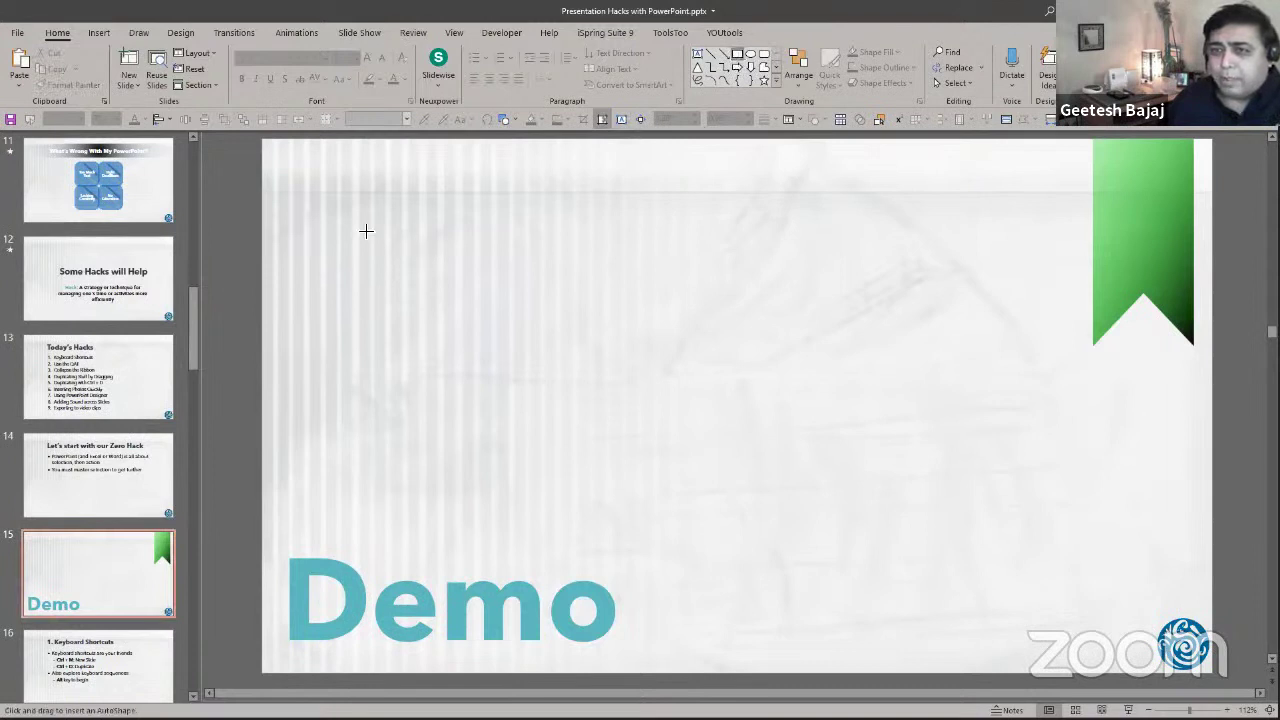
drag(357, 222, 447, 311)
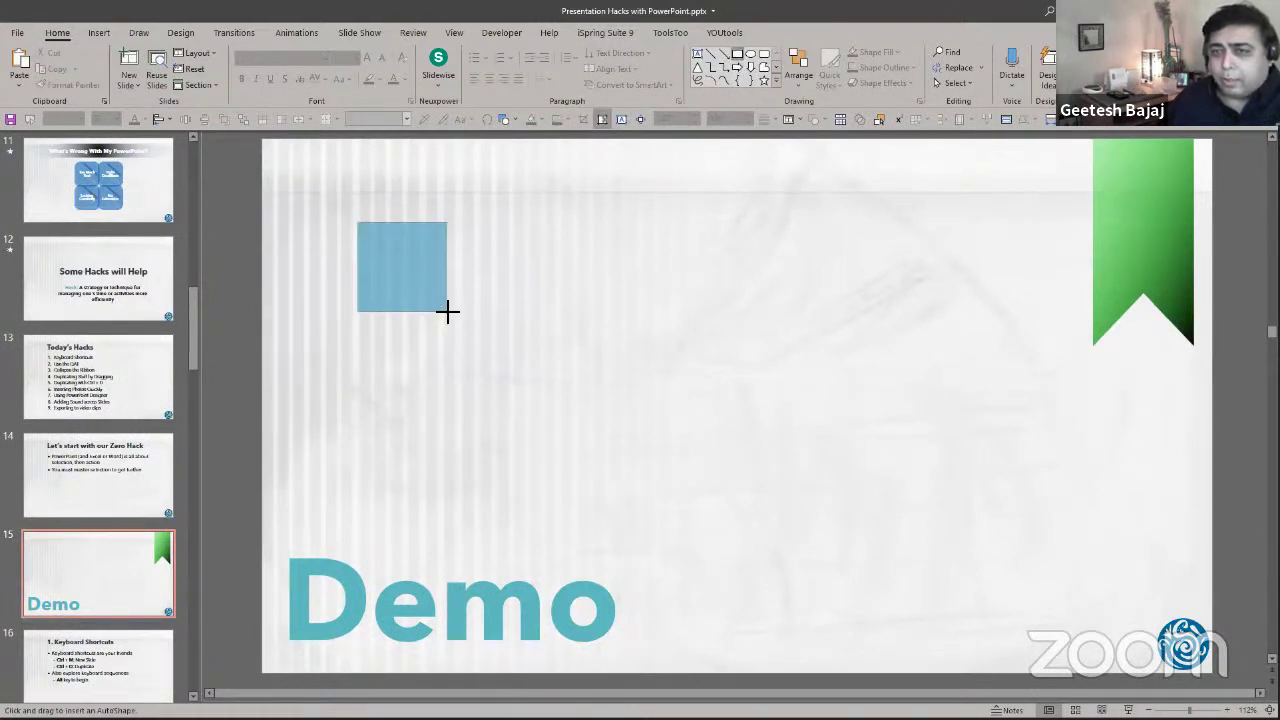
key(ctrl+d)
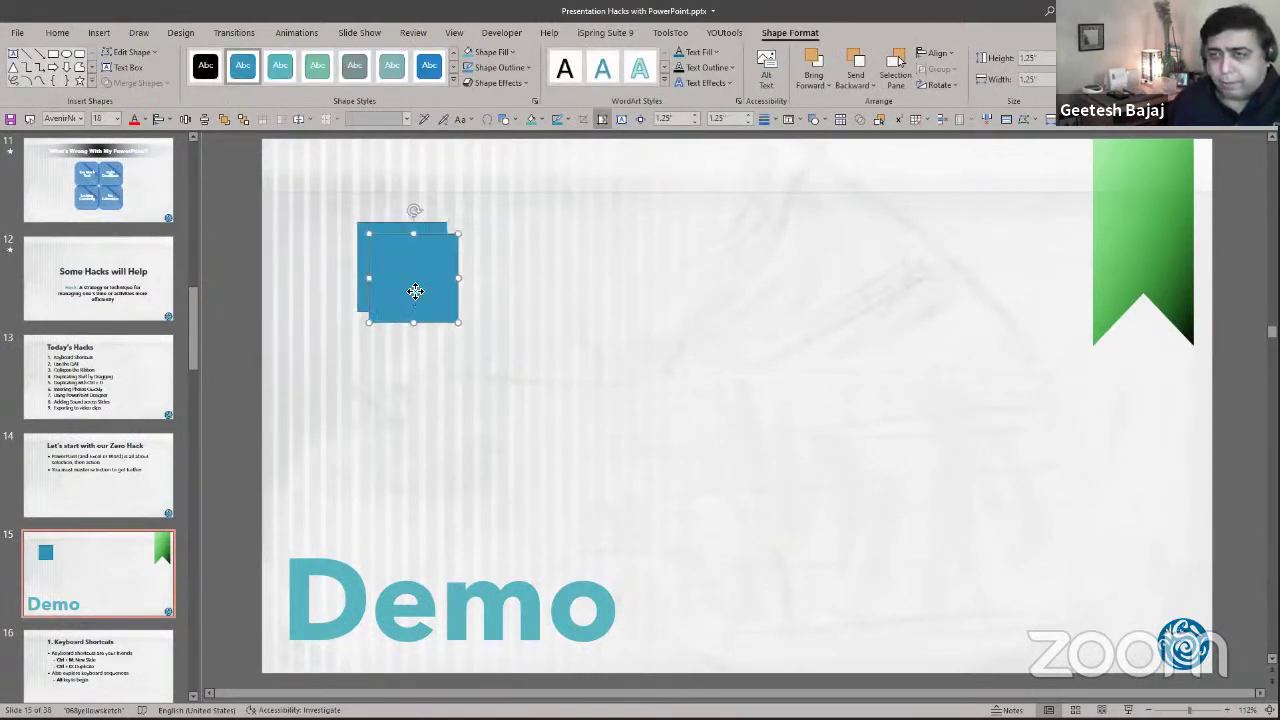
mouse_move(415, 291)
mouse_down()
mouse_move(690, 357)
mouse_move(761, 405)
mouse_move(506, 422)
mouse_move(557, 483)
mouse_move(814, 471)
mouse_move(956, 427)
mouse_move(960, 497)
mouse_up()
click(706, 379)
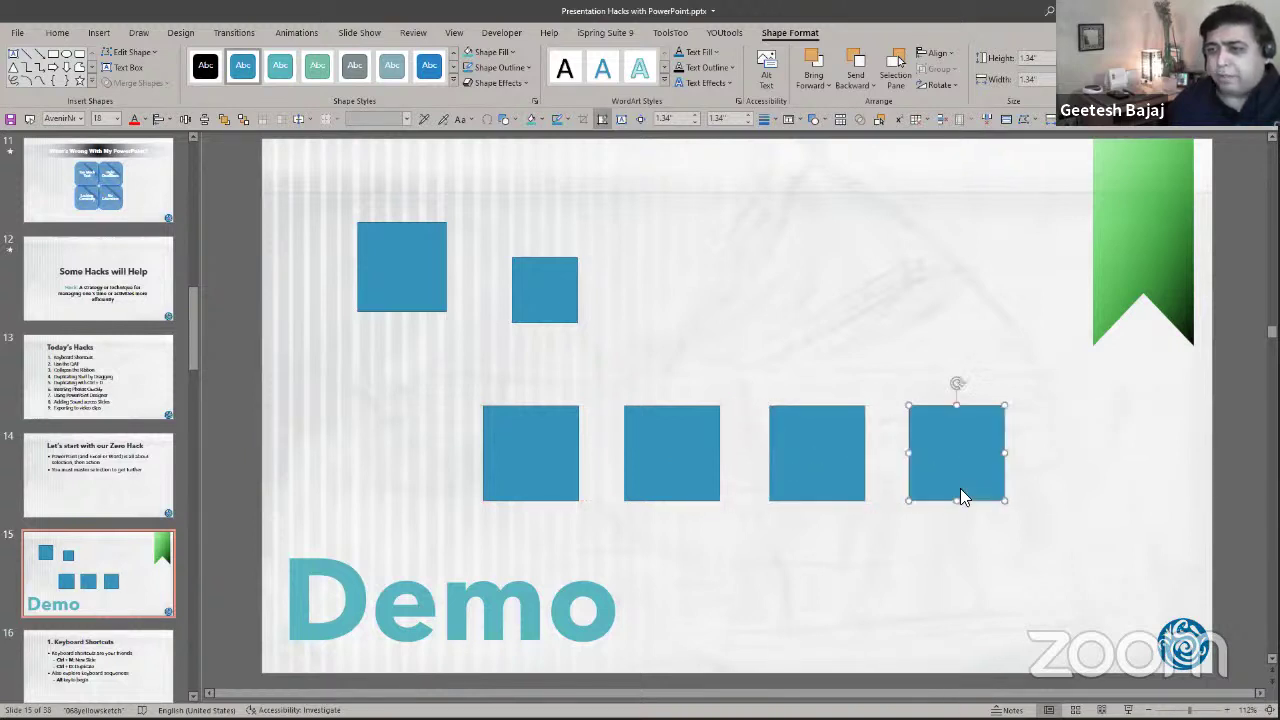
click(796, 524)
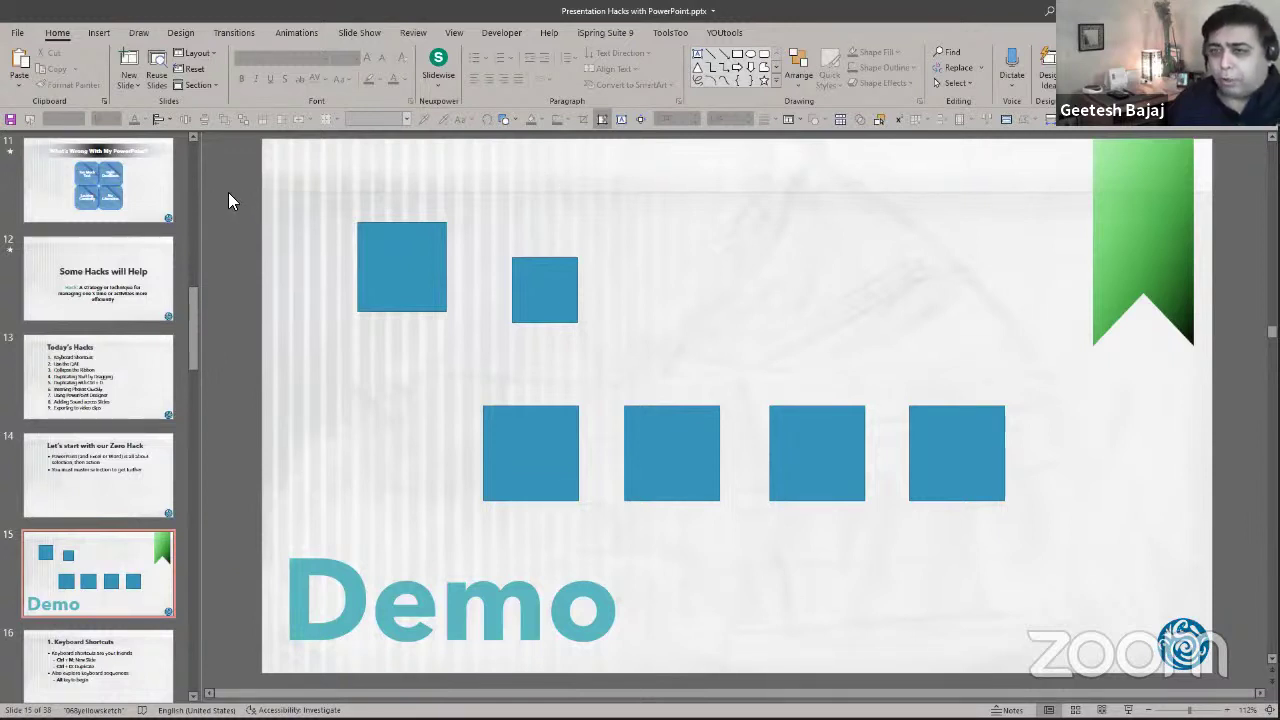
key(ctrl+a)
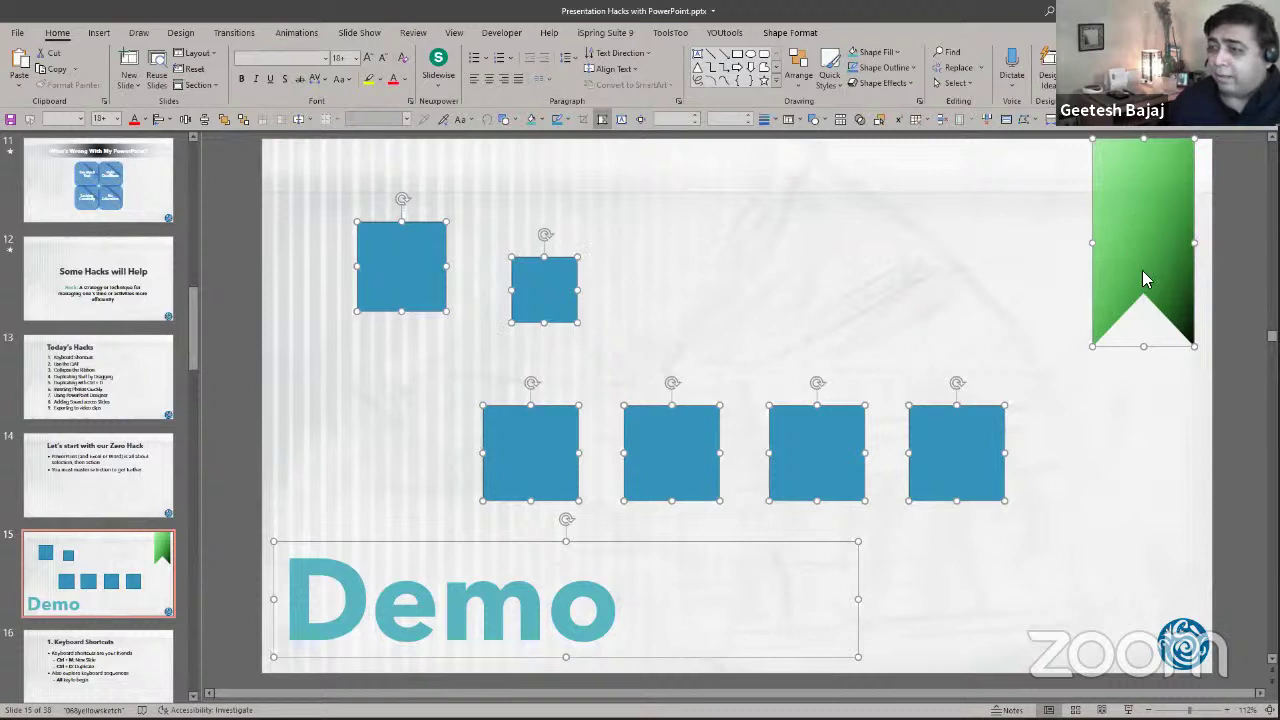
click(1123, 433)
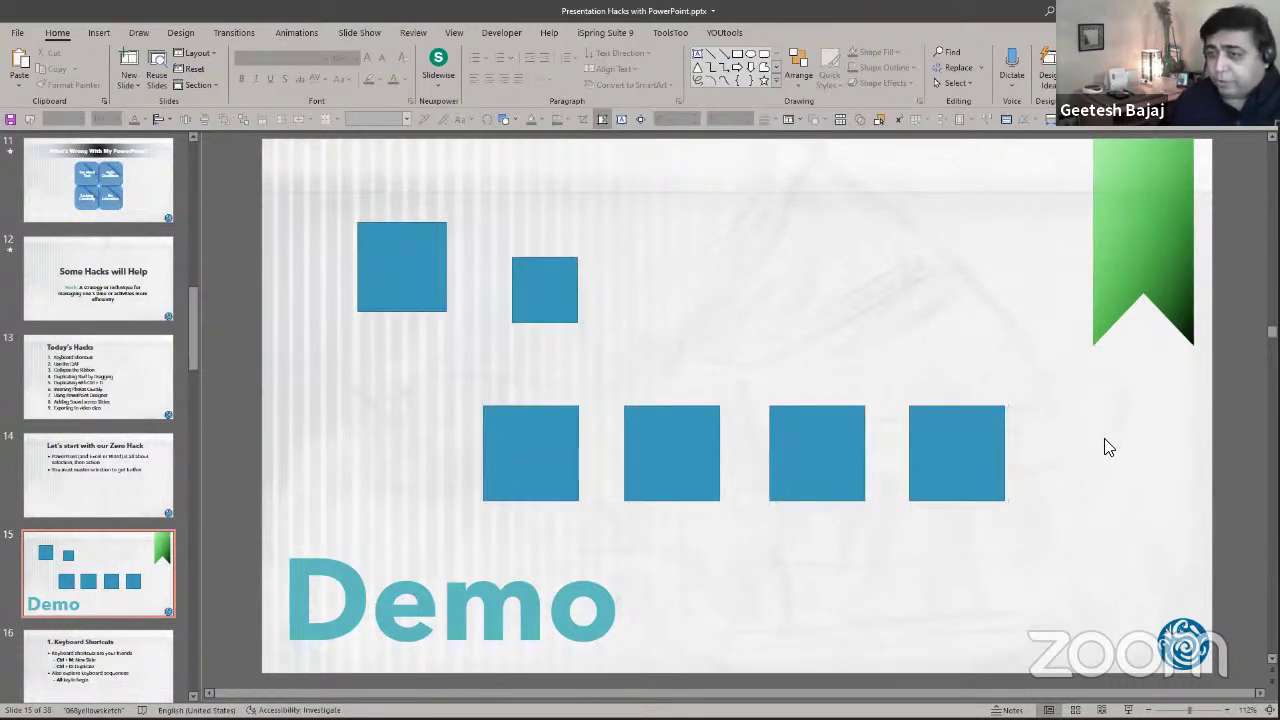
click(388, 278)
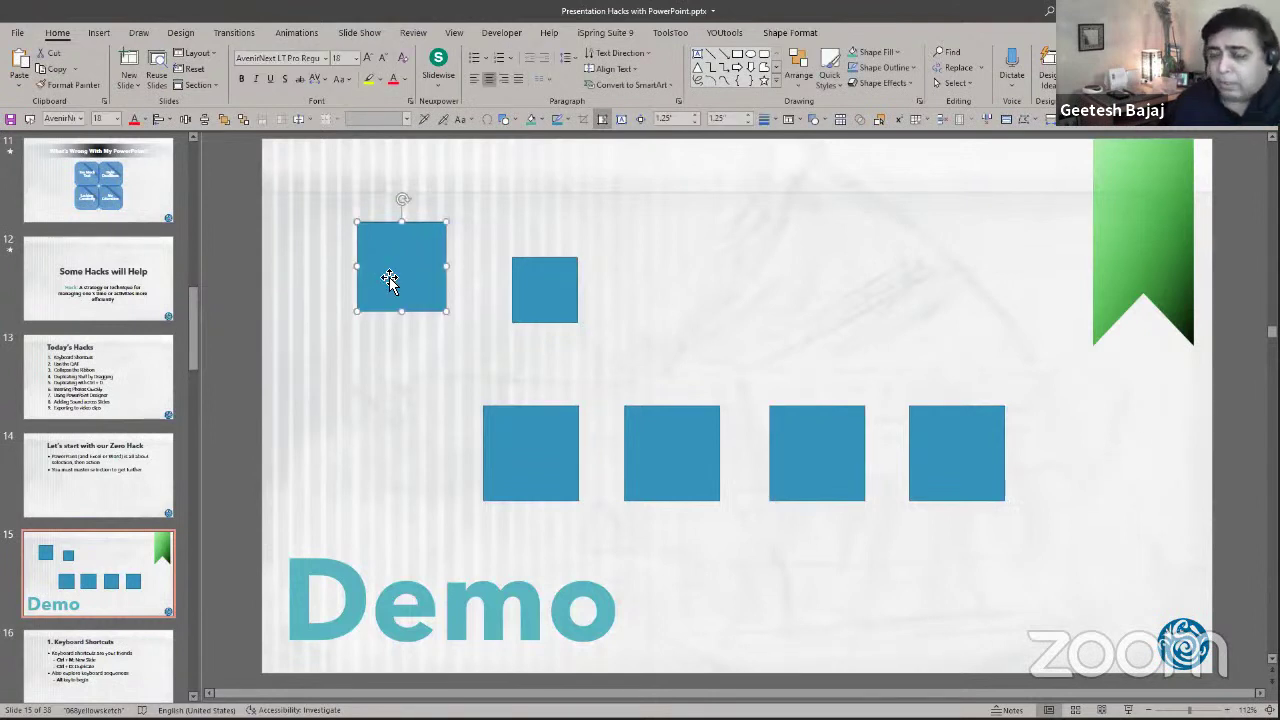
click(539, 290)
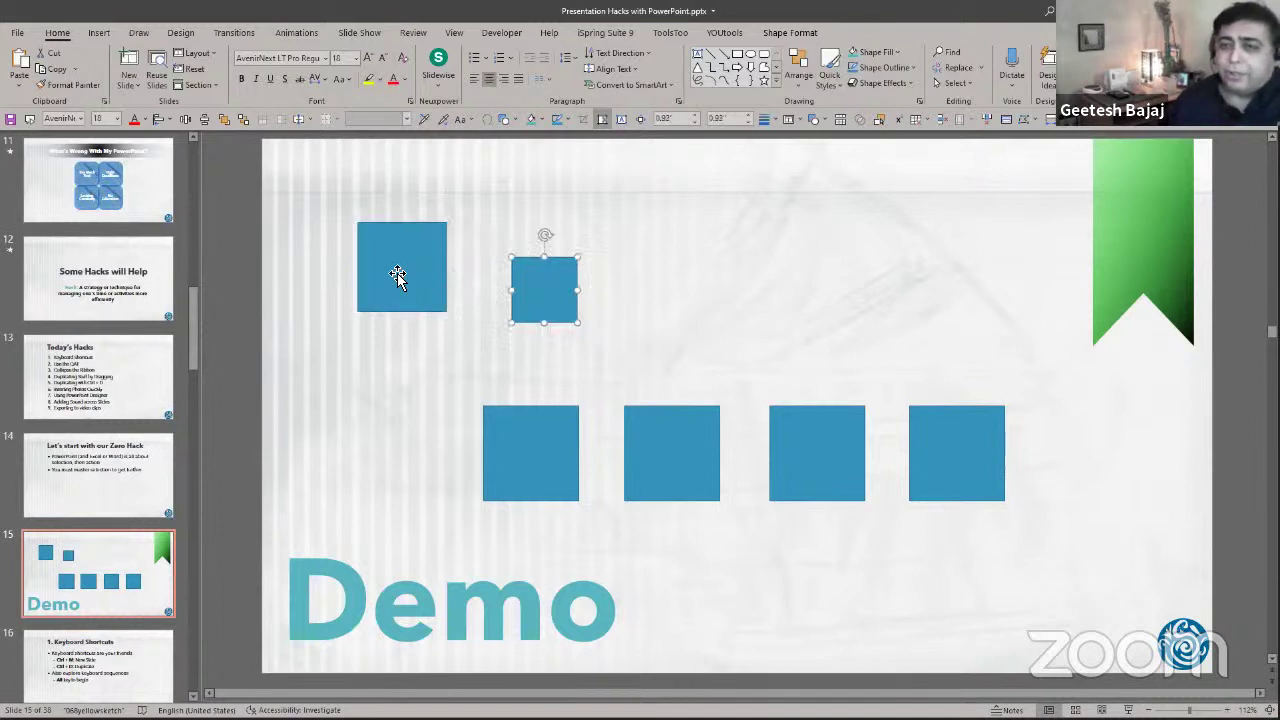
click(389, 271)
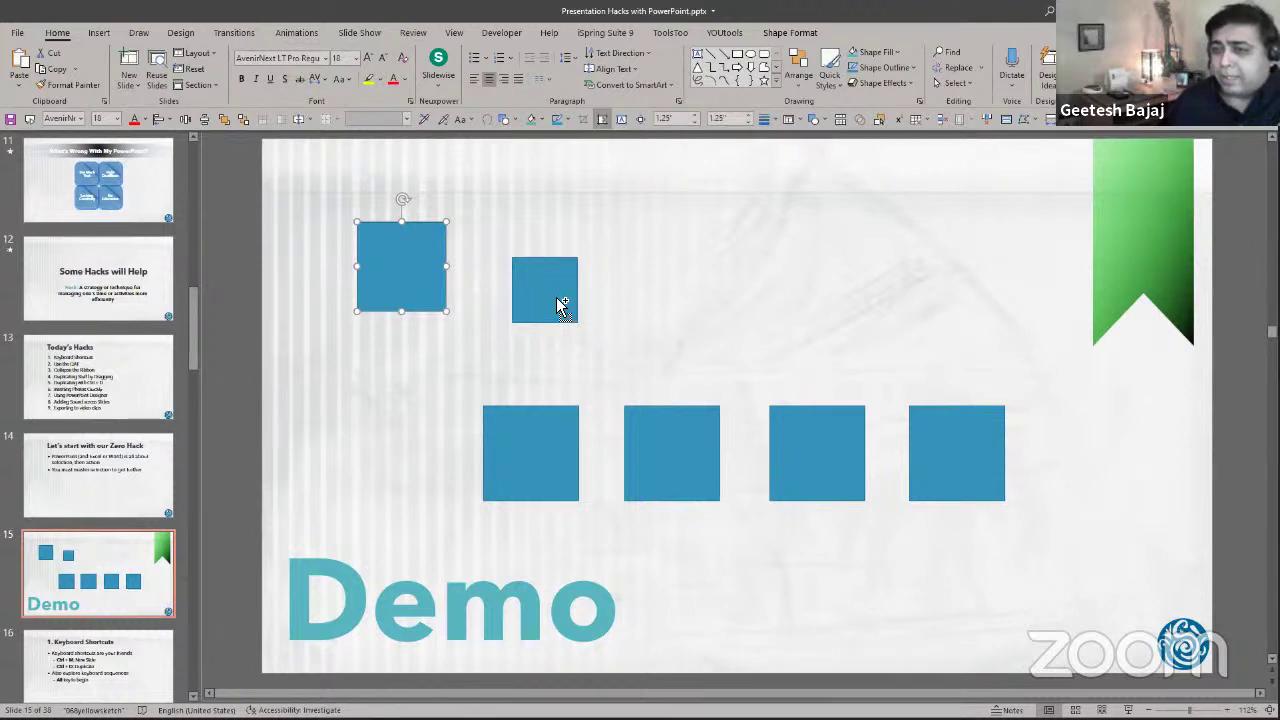
shift+click(548, 287)
shift+click(529, 443)
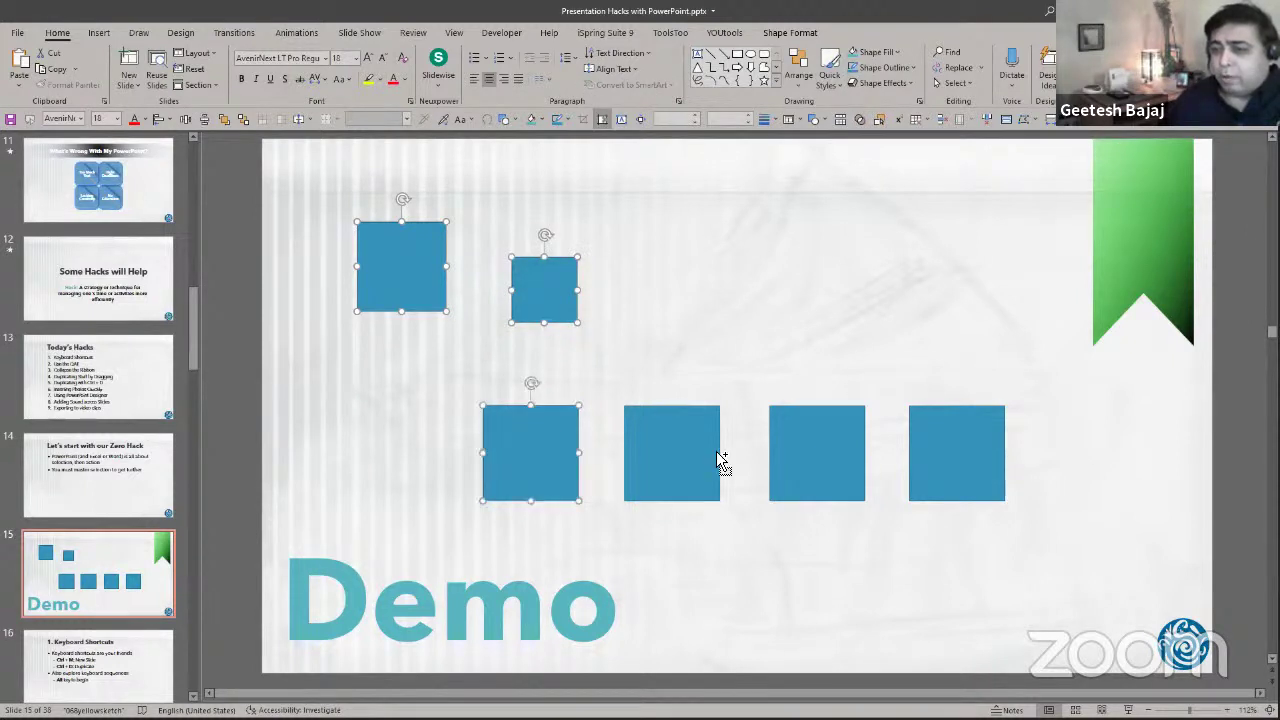
shift+click(701, 451)
shift+click(817, 453)
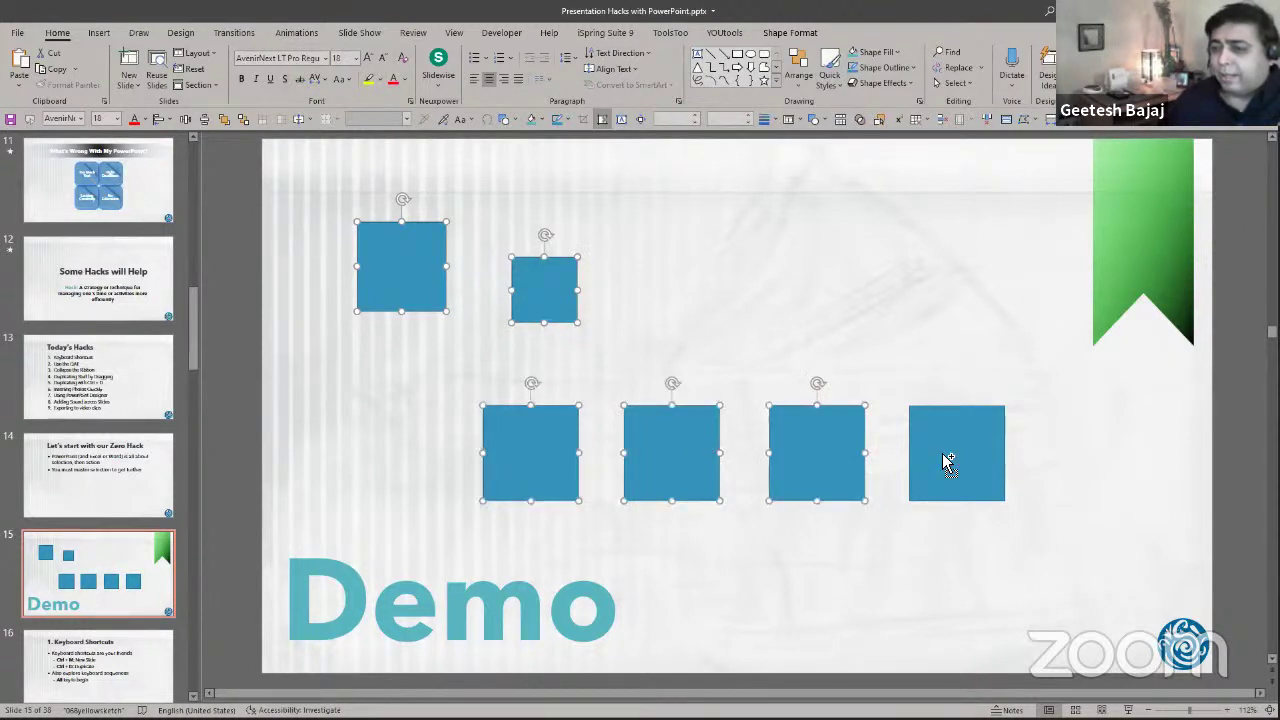
shift+click(942, 453)
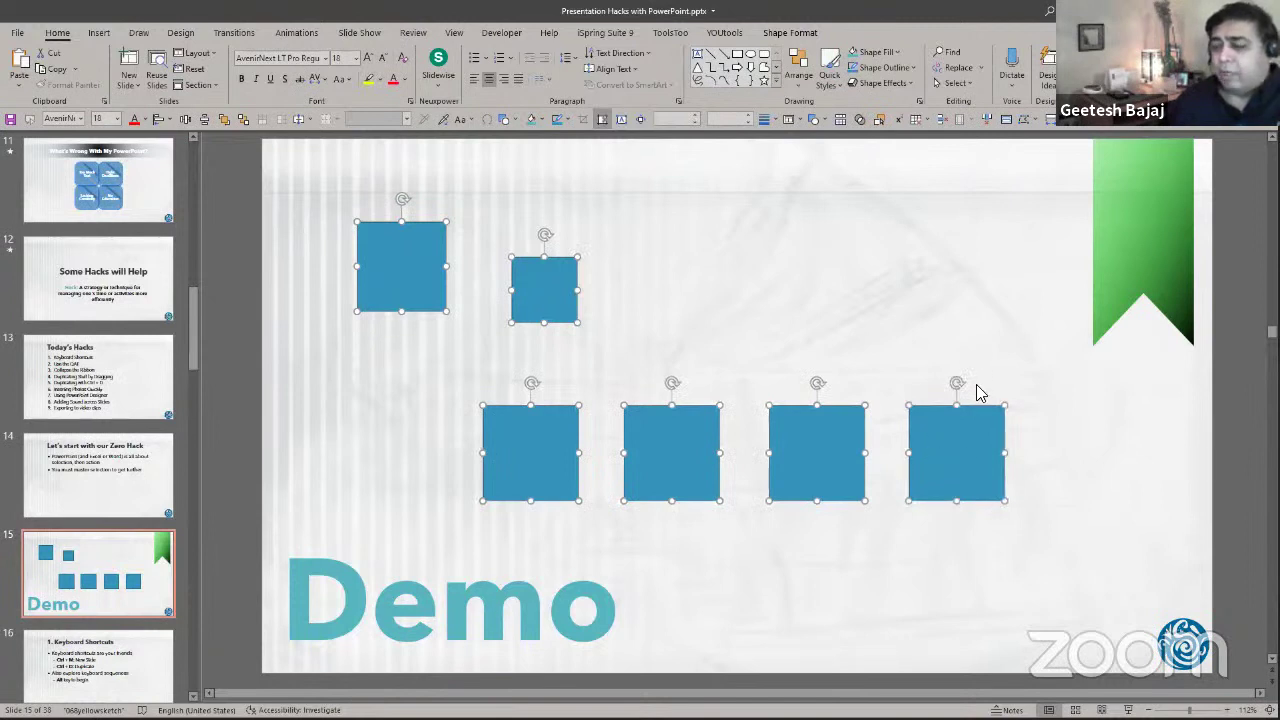
ctrl+click(560, 293)
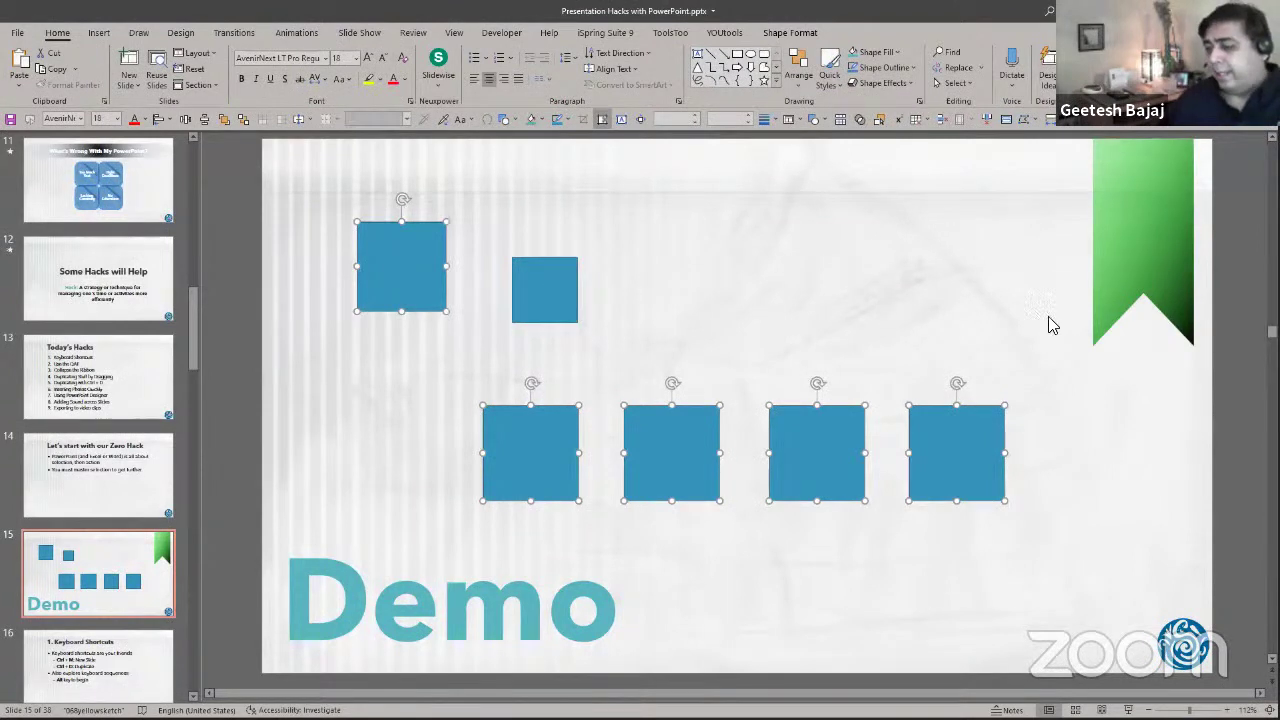
click(1028, 316)
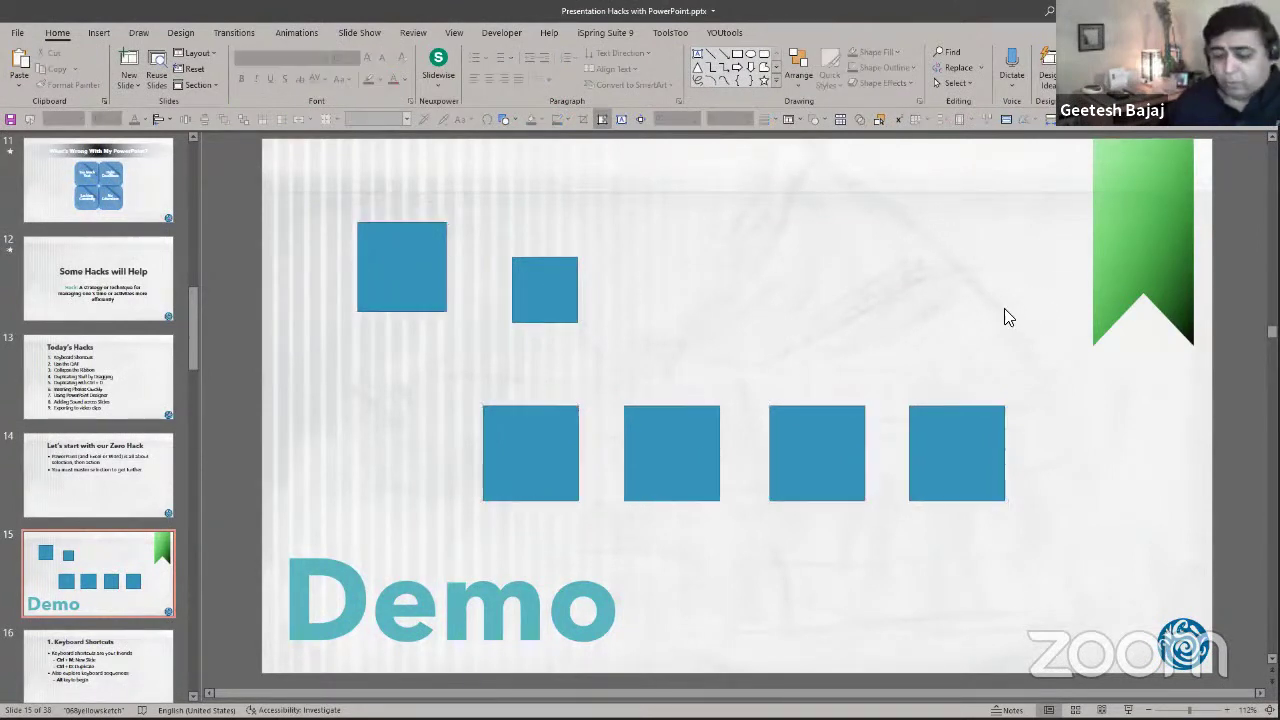
key(ctrl+a)
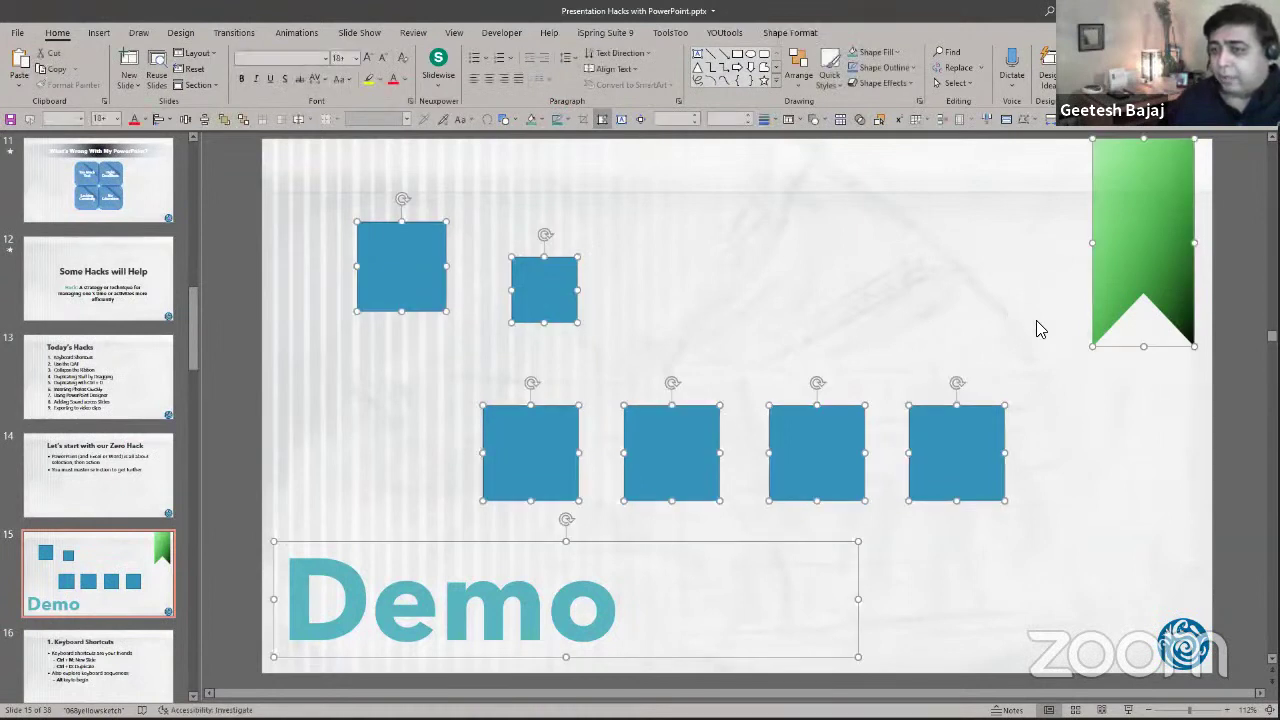
ctrl+click(720, 553)
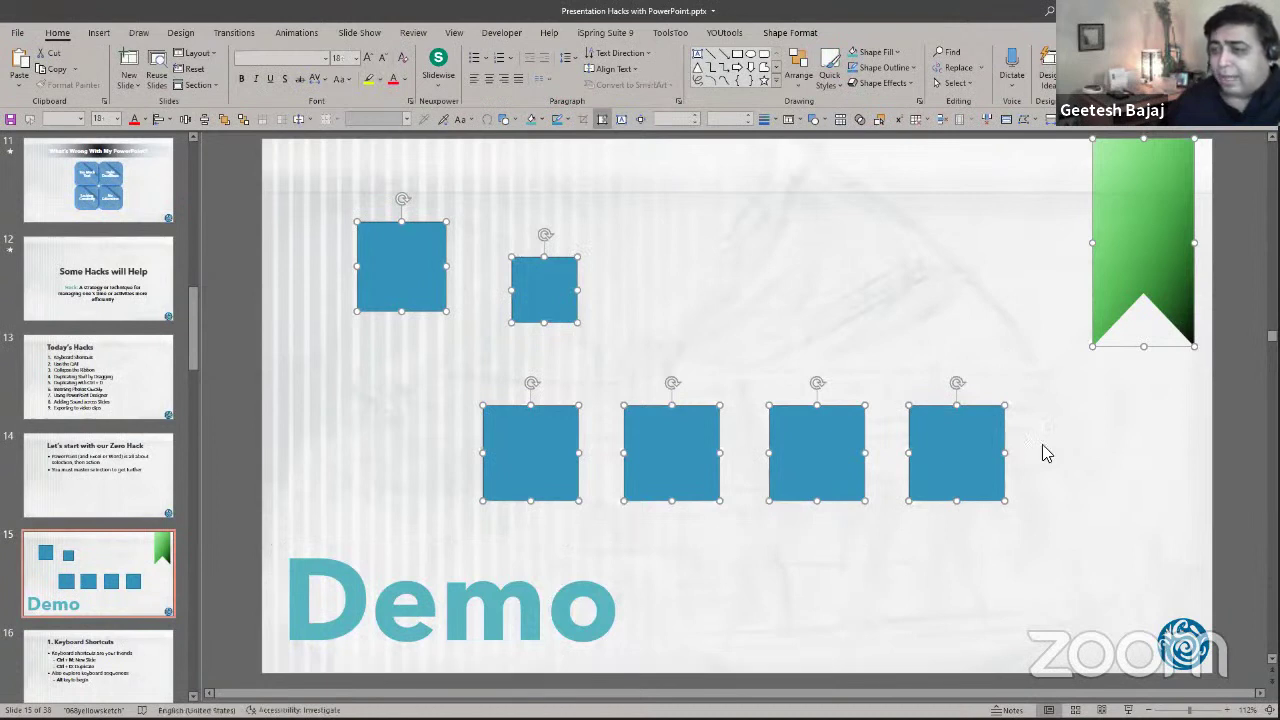
ctrl+click(1110, 300)
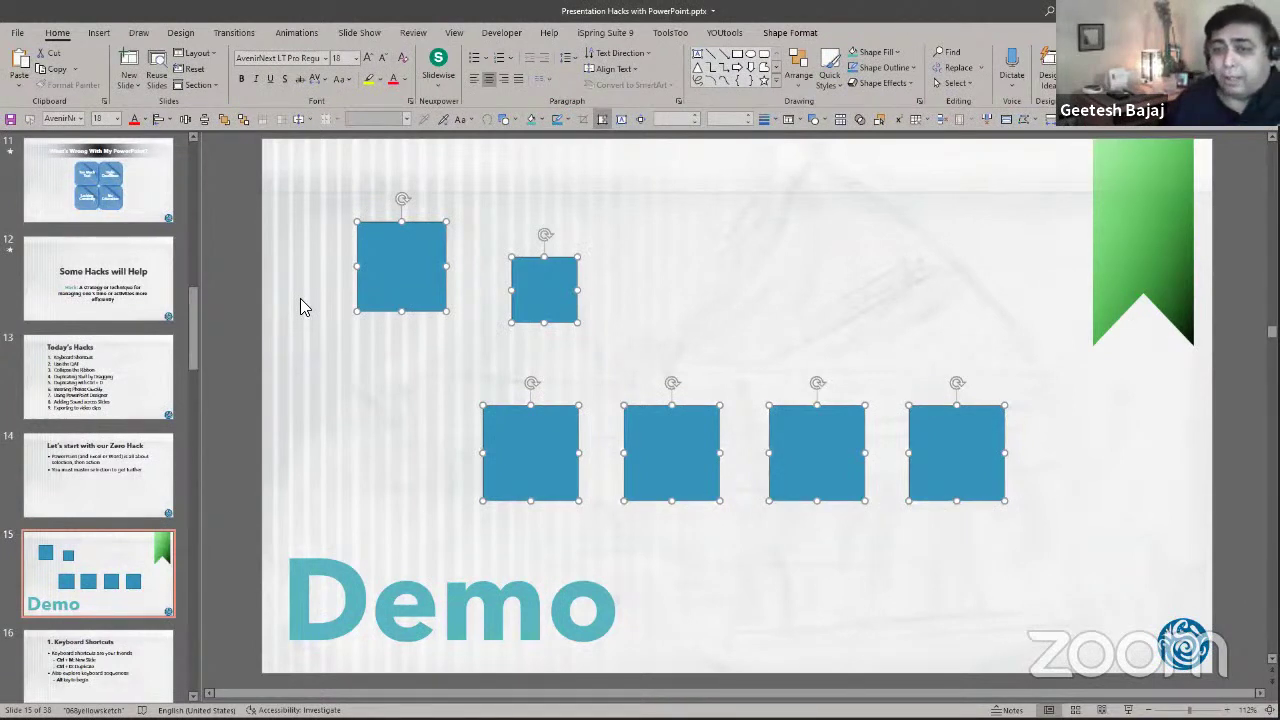
click(254, 289)
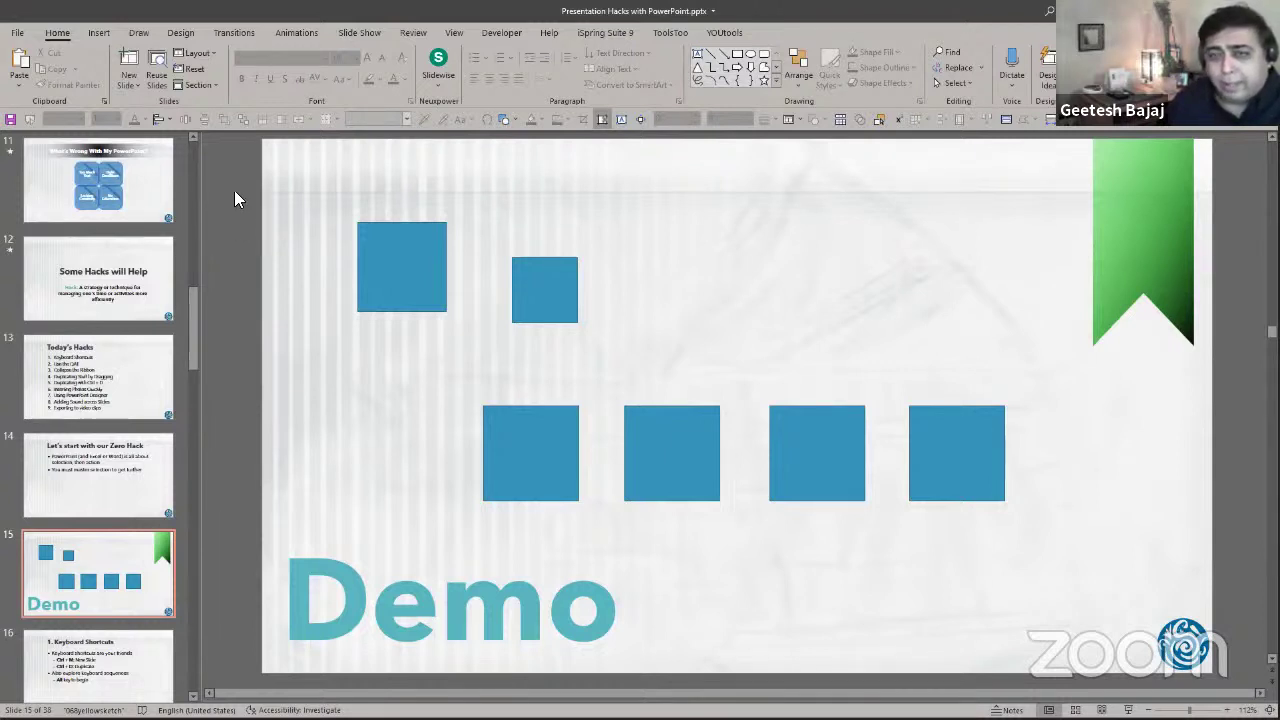
mouse_move(250, 190)
mouse_down()
mouse_move(488, 366)
mouse_move(809, 511)
mouse_move(964, 542)
mouse_up()
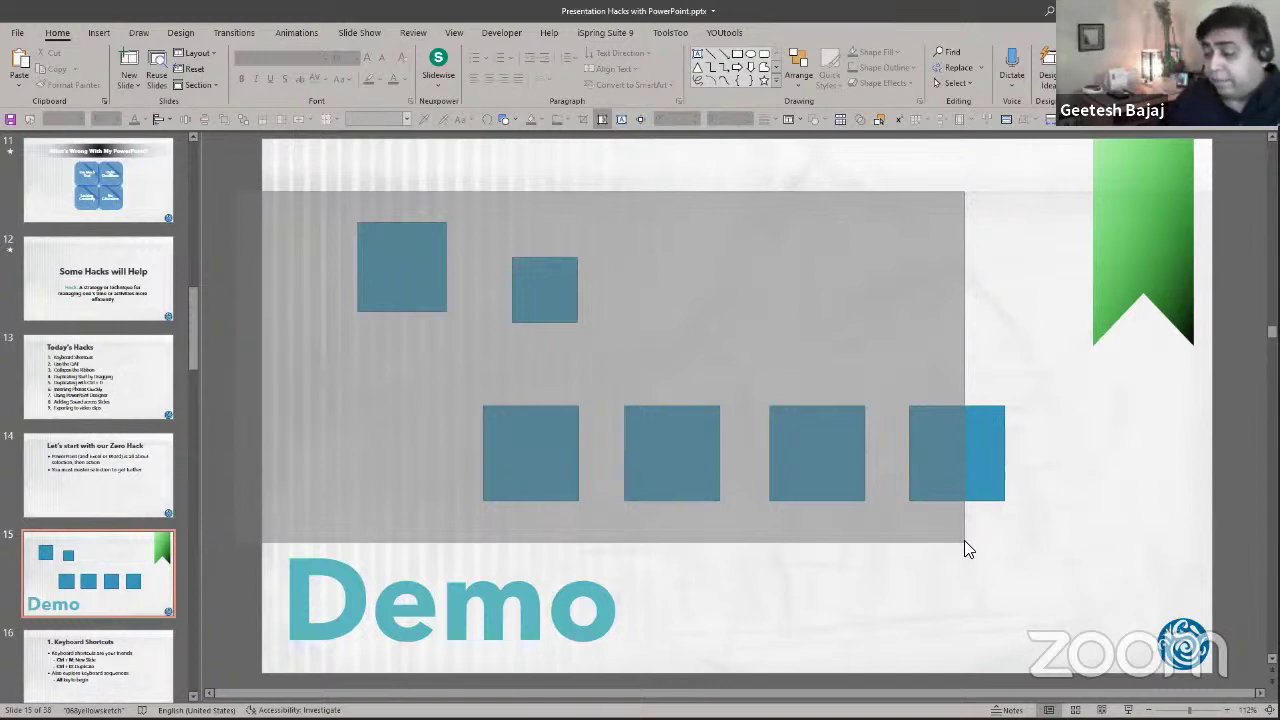
drag(964, 540, 990, 538)
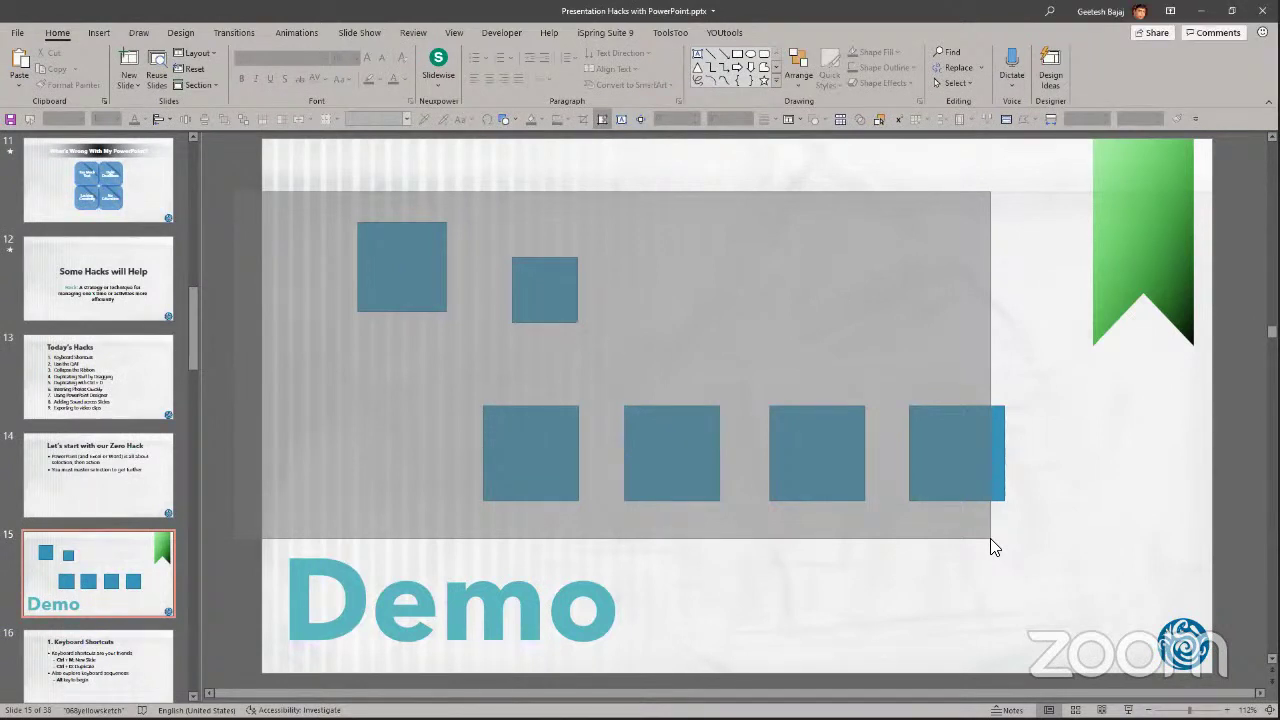
drag(991, 541, 978, 543)
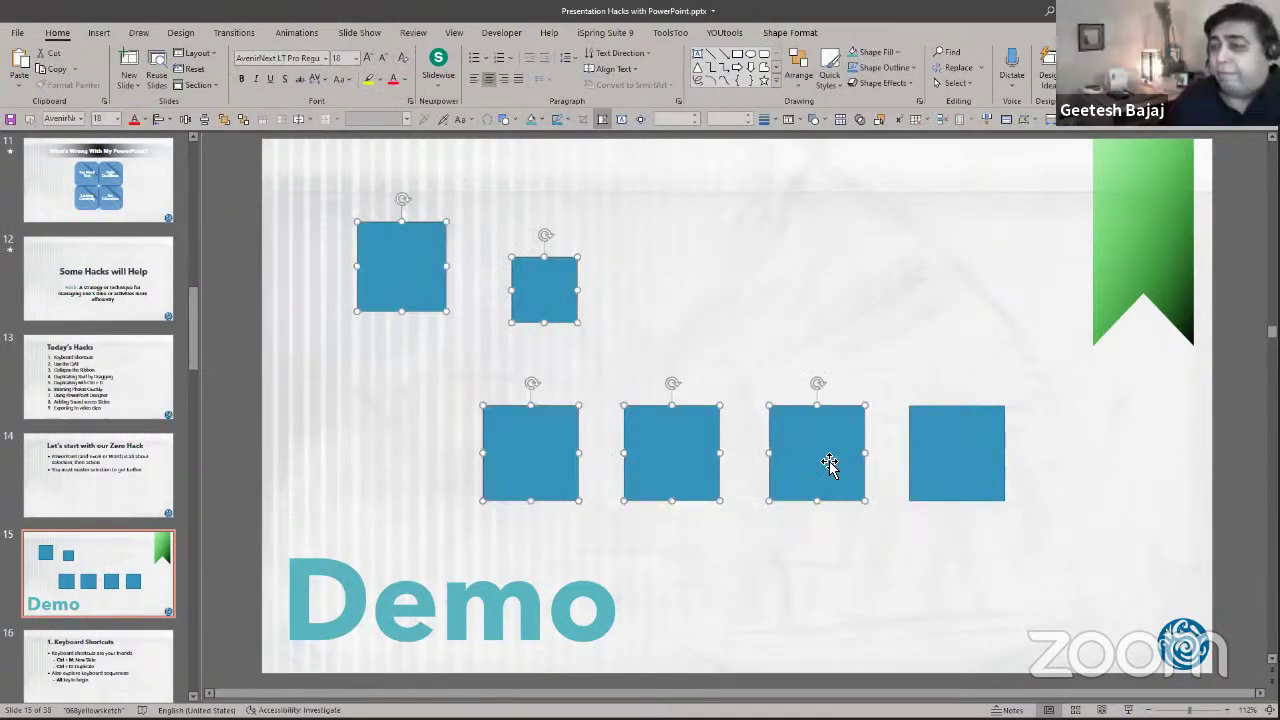
click(238, 228)
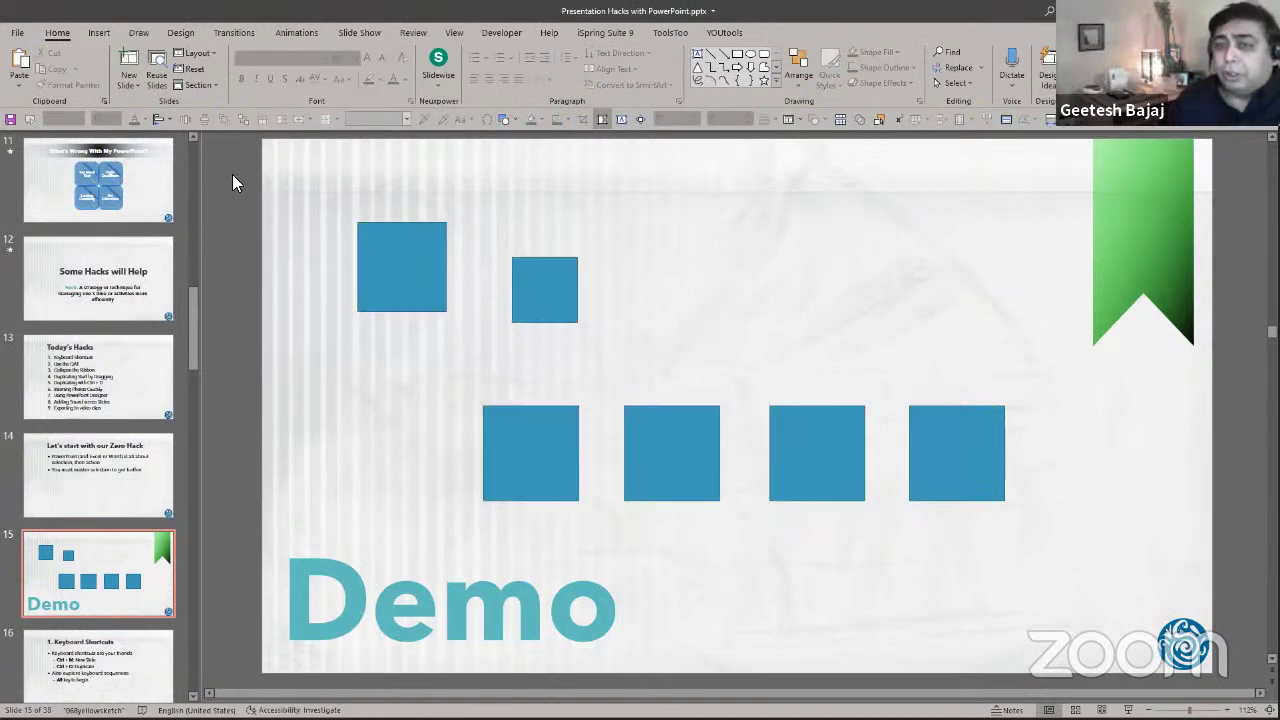
mouse_move(366, 283)
mouse_down()
mouse_move(993, 545)
mouse_move(1026, 532)
mouse_up()
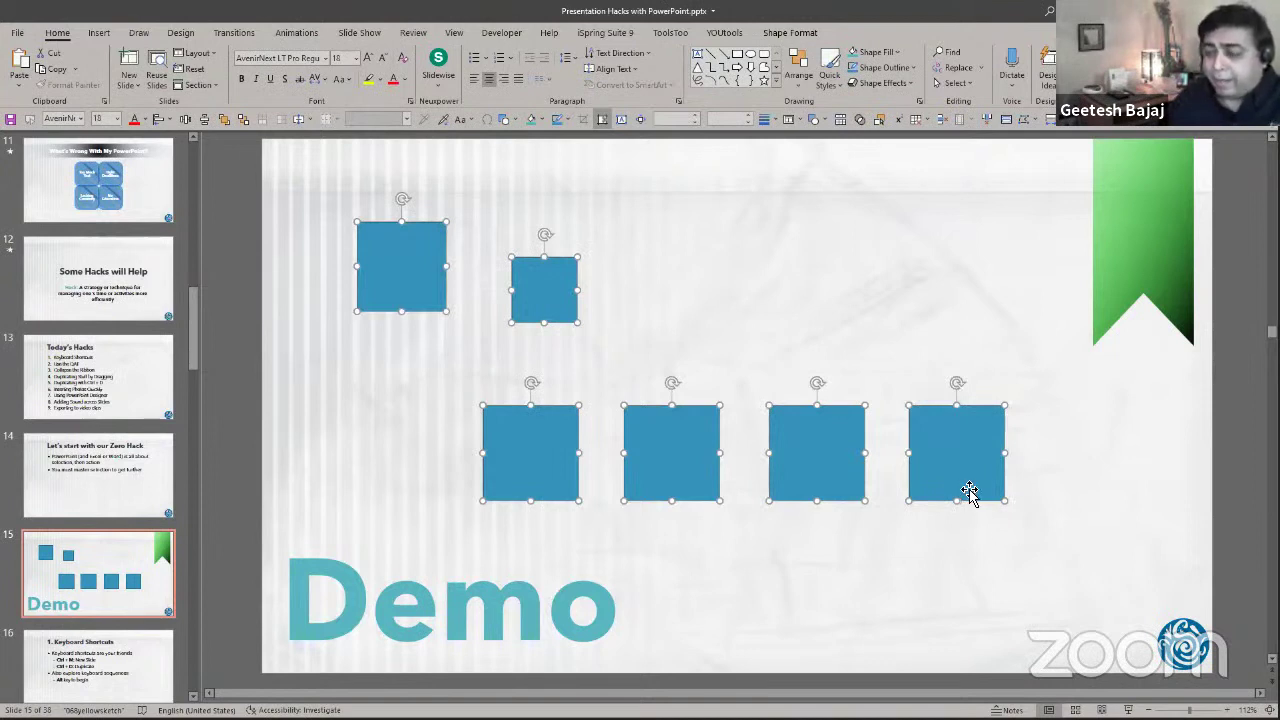
click(244, 240)
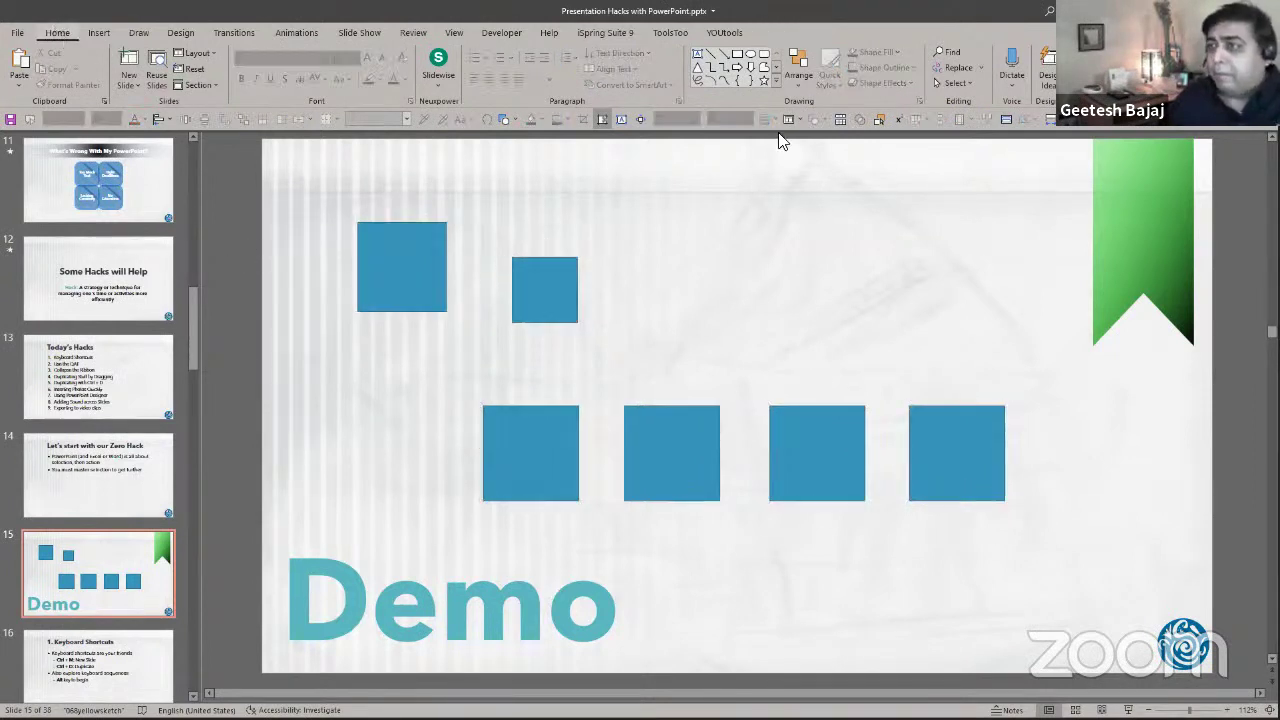
Open the Selection Pane, select Rectangles 9, 8, 7, 6, 4 and 1, then deselect.
click(974, 82)
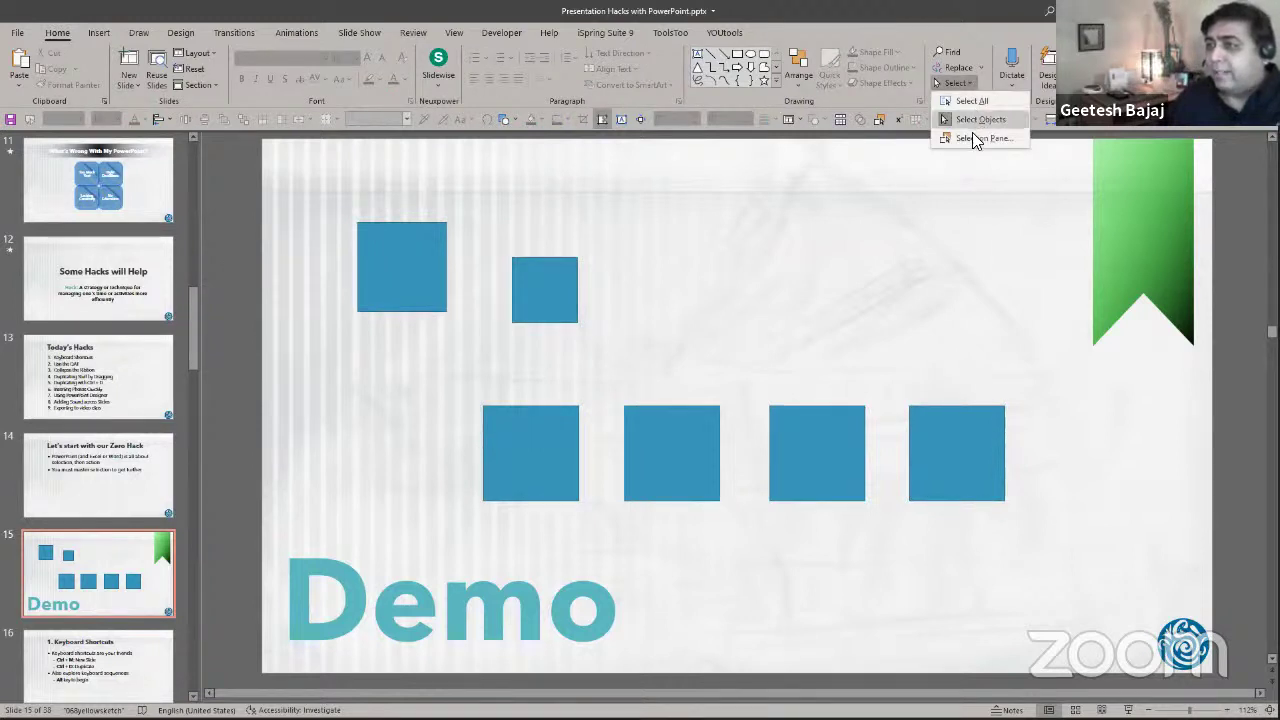
click(972, 137)
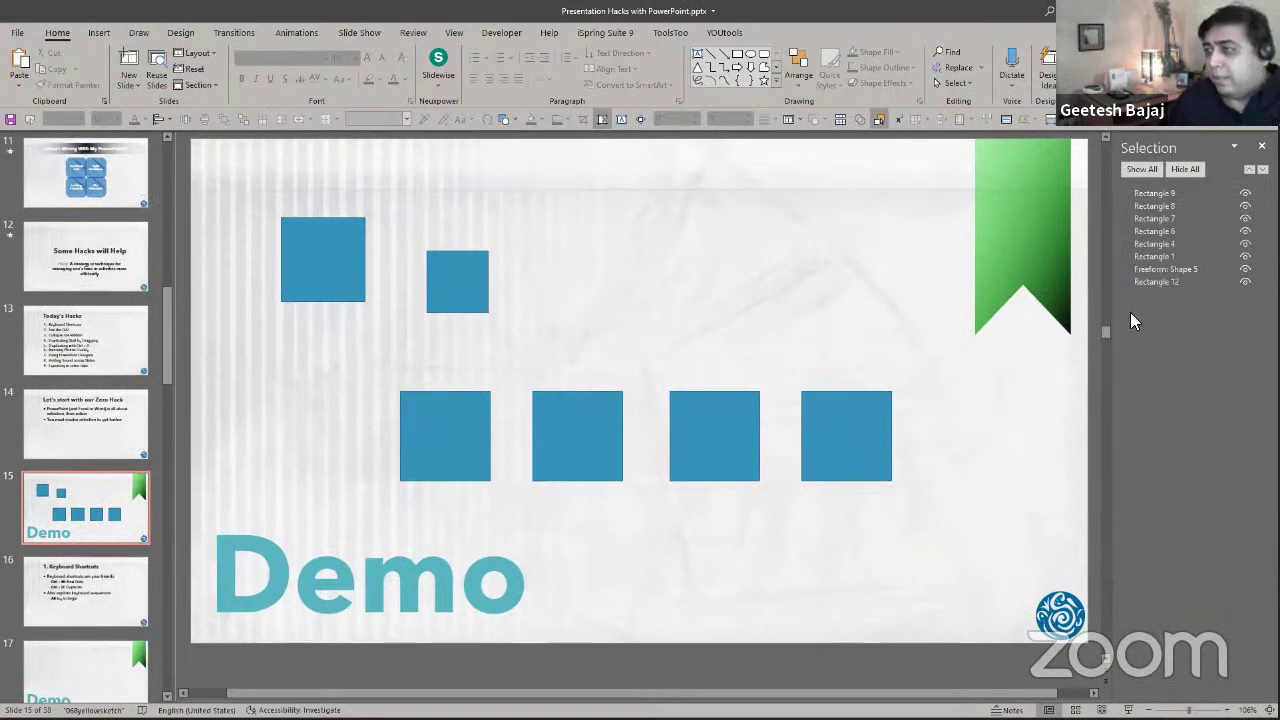
click(1148, 194)
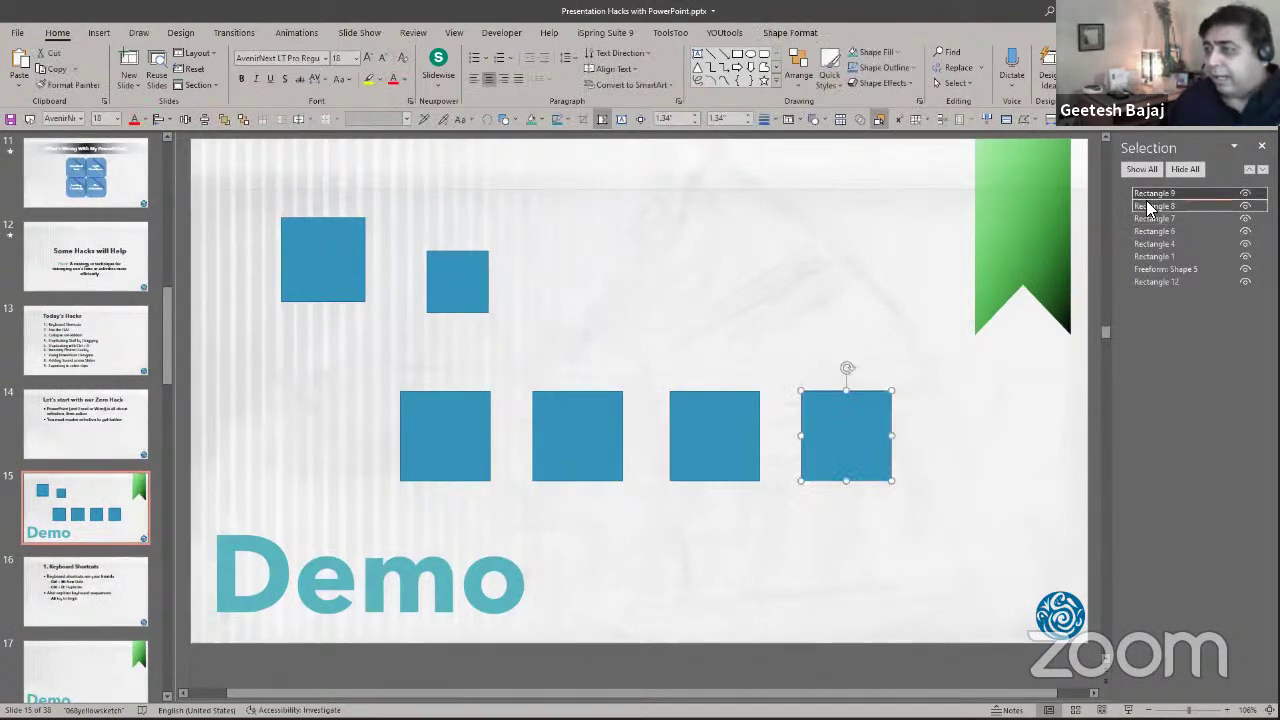
ctrl+click(1146, 205)
ctrl+click(1146, 218)
ctrl+click(1146, 231)
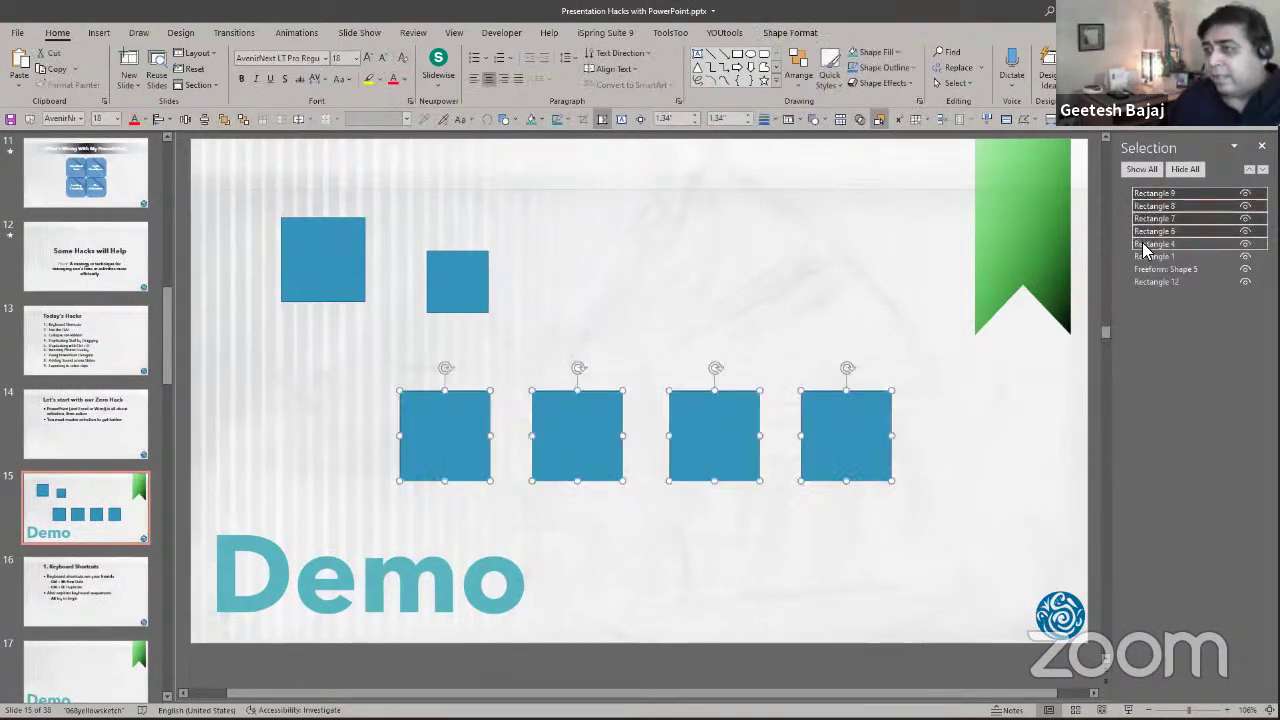
ctrl+click(475, 270)
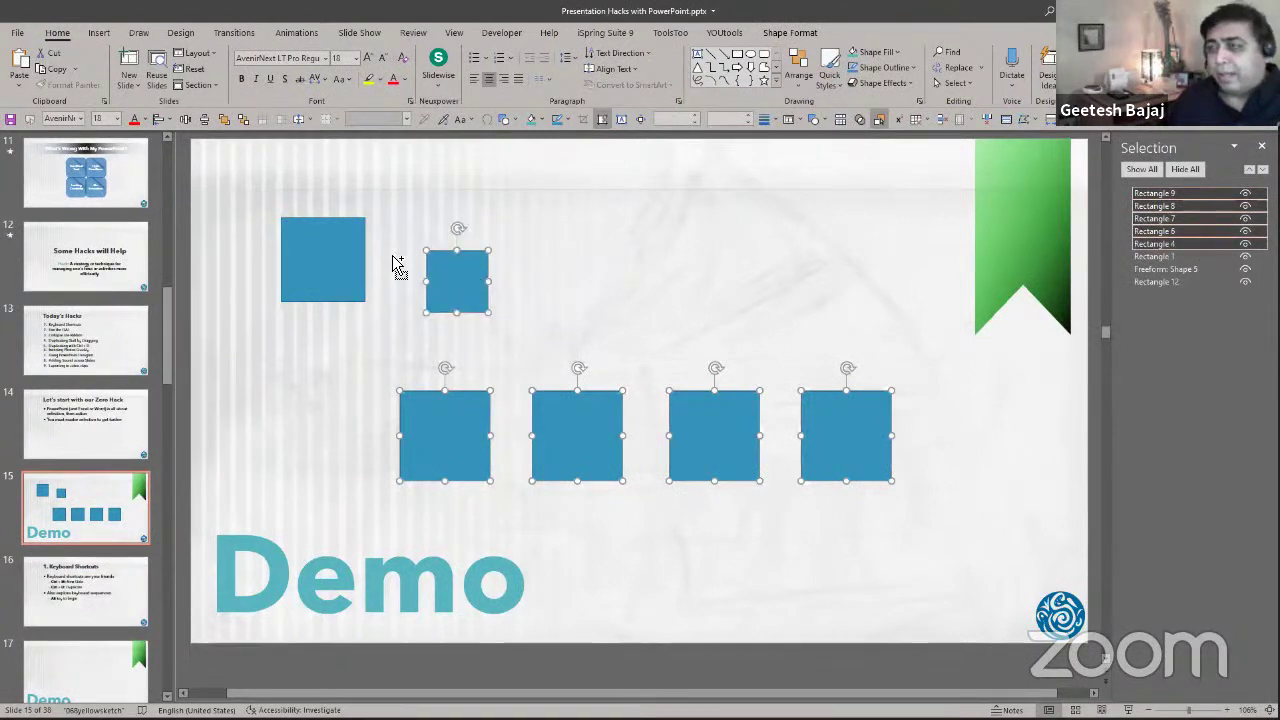
ctrl+click(344, 258)
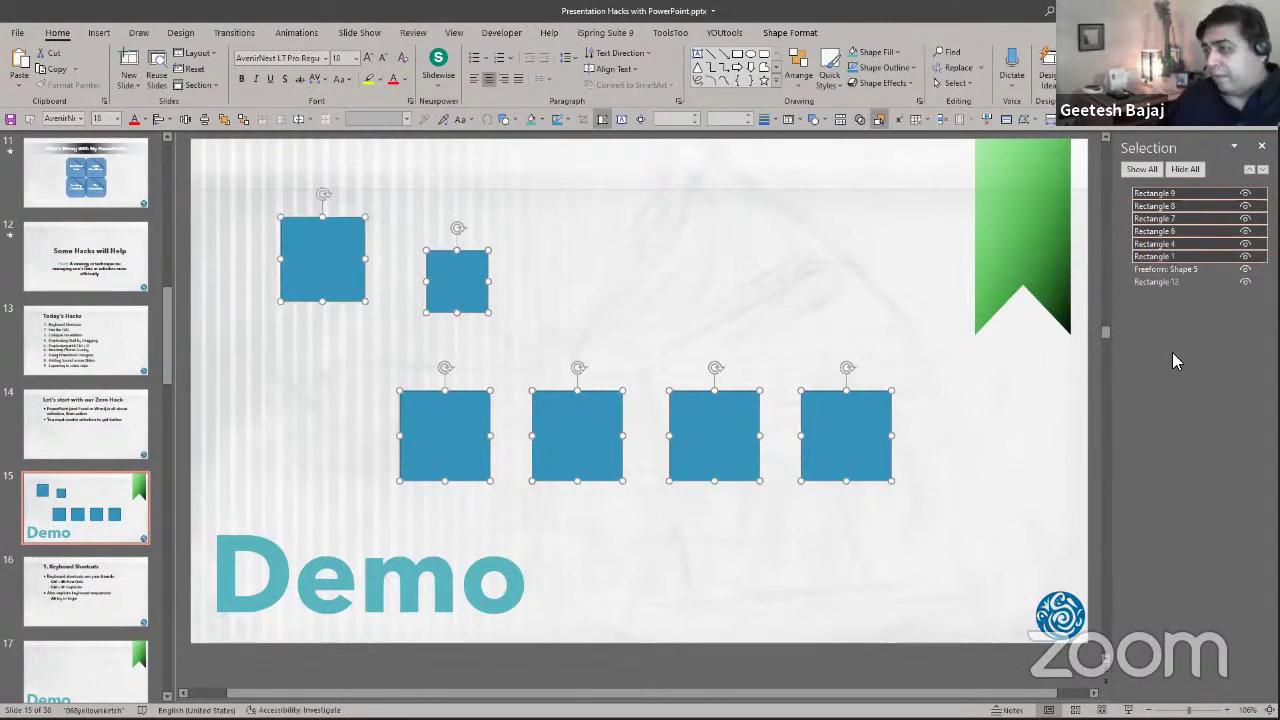
click(725, 316)
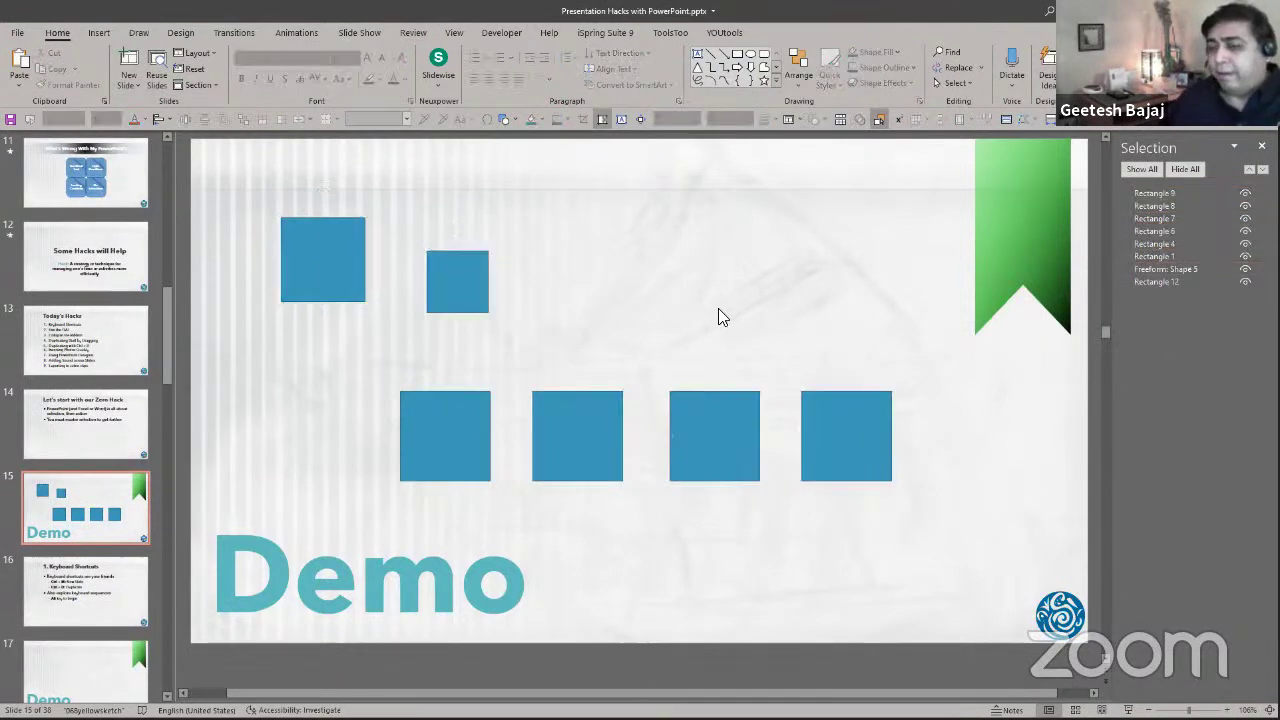
click(429, 423)
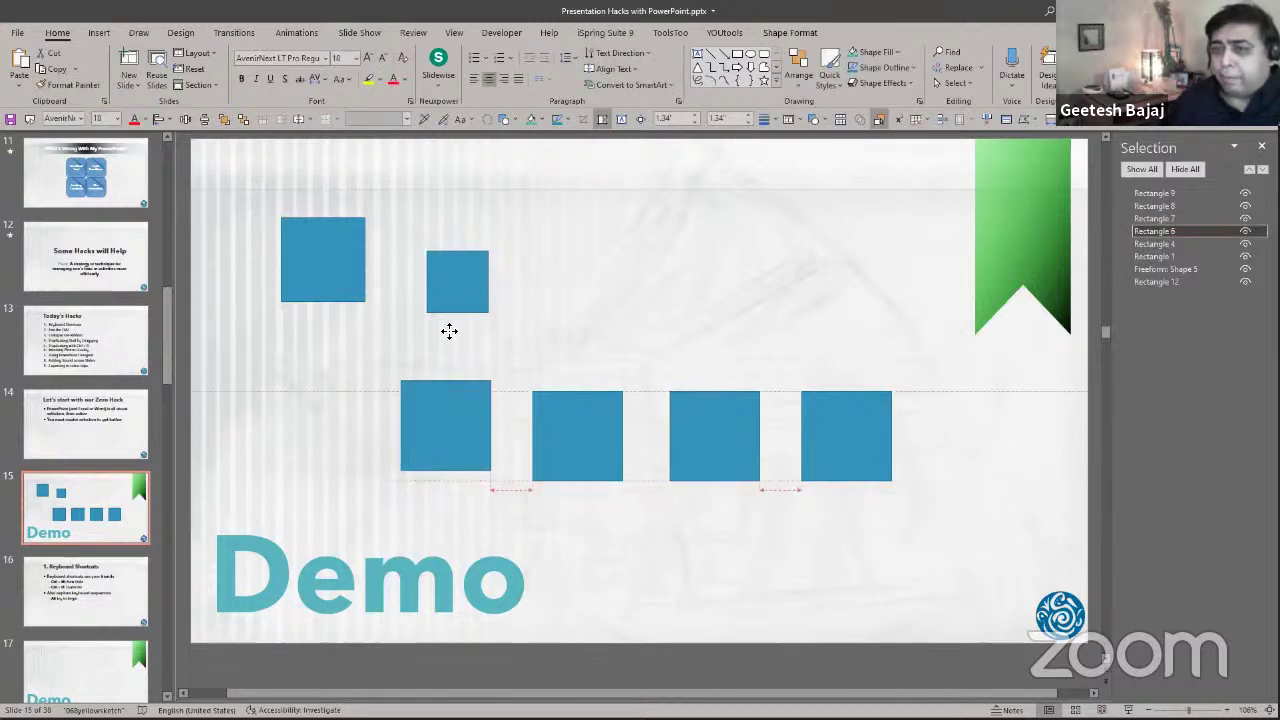
drag(439, 437, 442, 283)
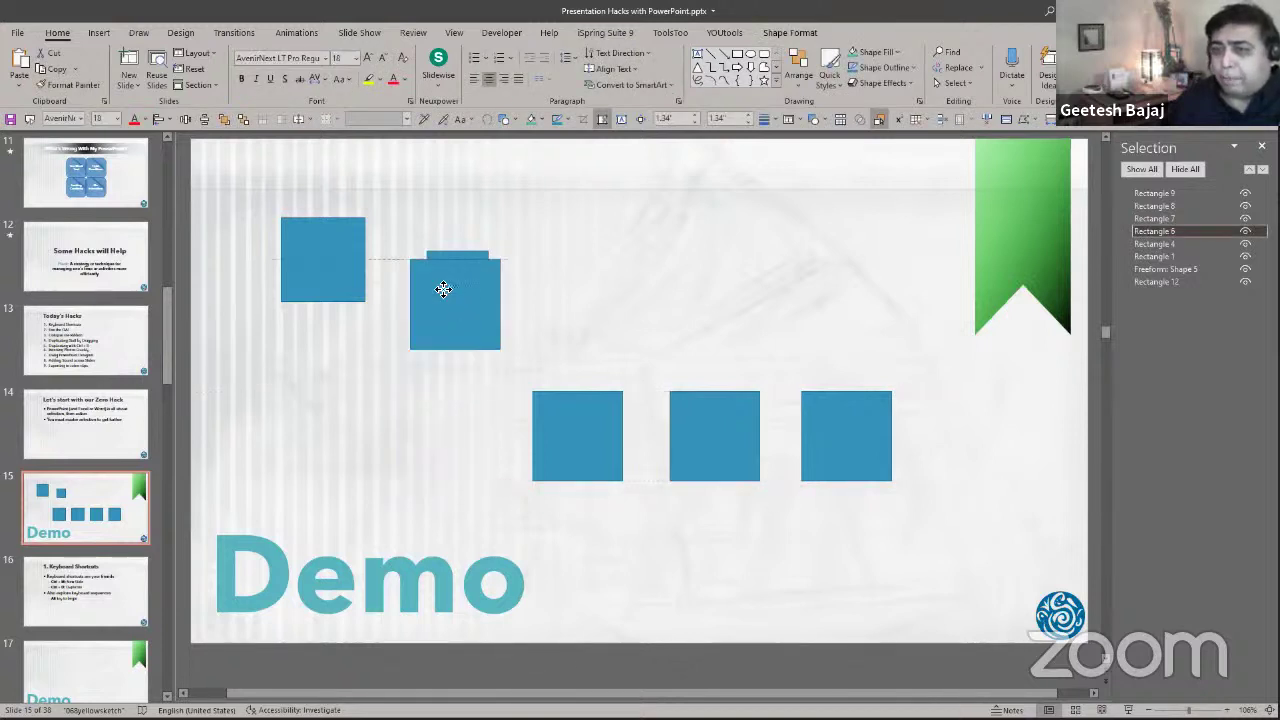
click(358, 414)
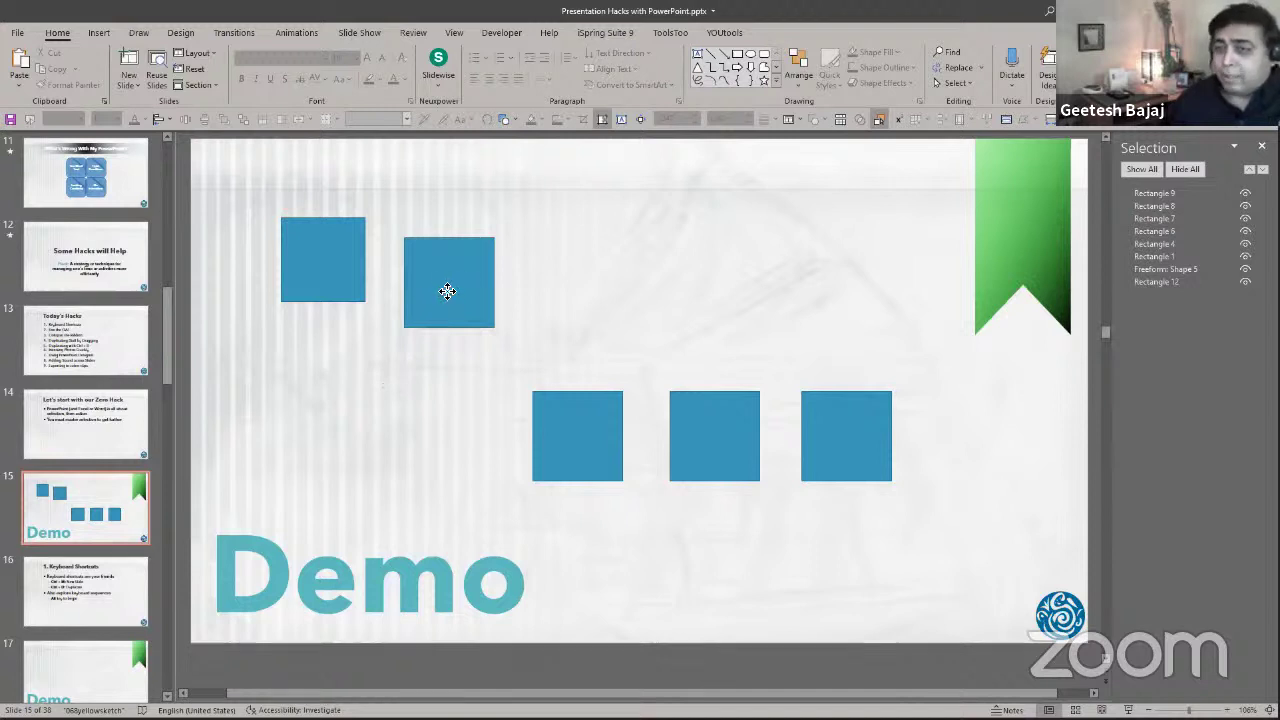
mouse_move(451, 295)
mouse_down()
mouse_move(623, 286)
mouse_move(443, 289)
mouse_up()
click(561, 311)
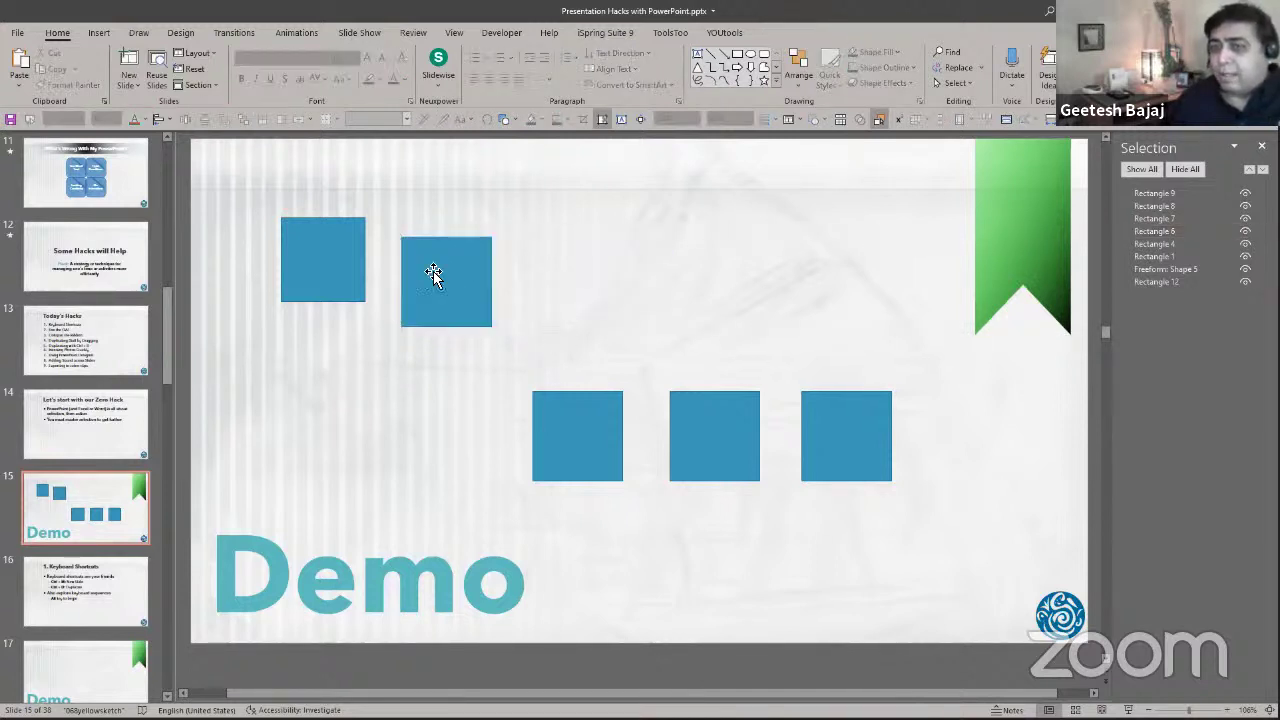
click(470, 292)
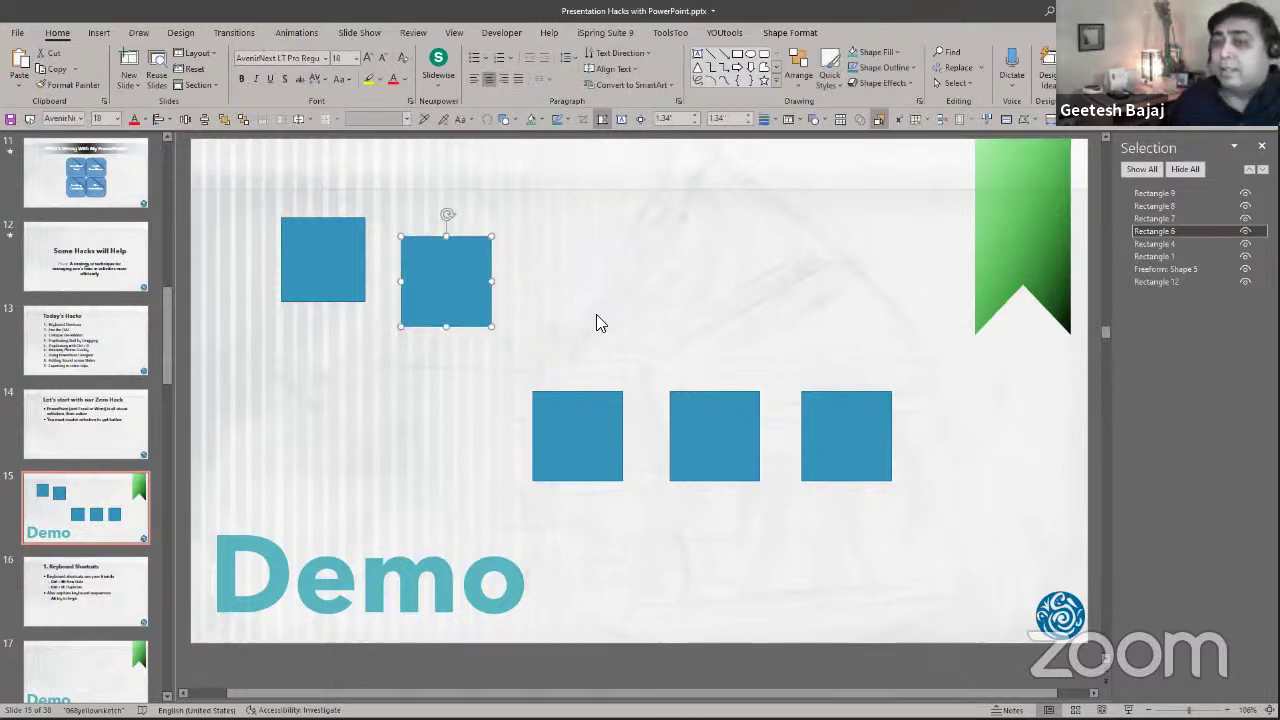
click(1156, 248)
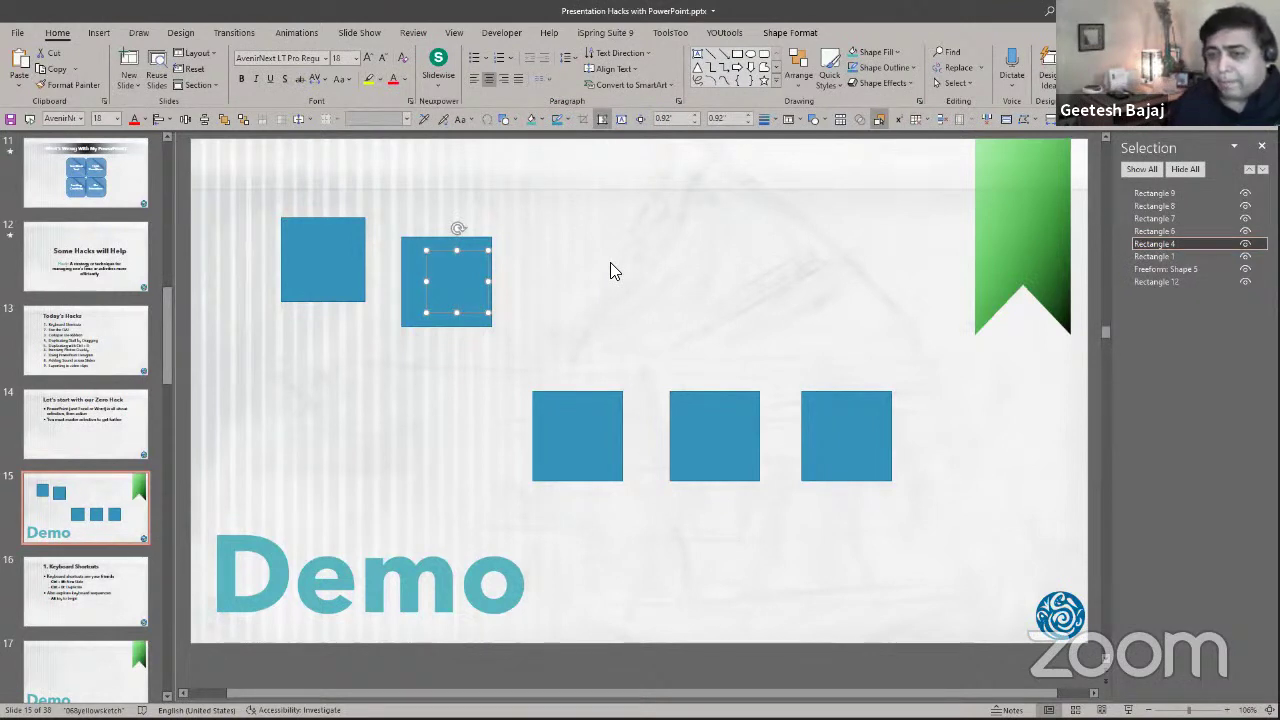
click(601, 264)
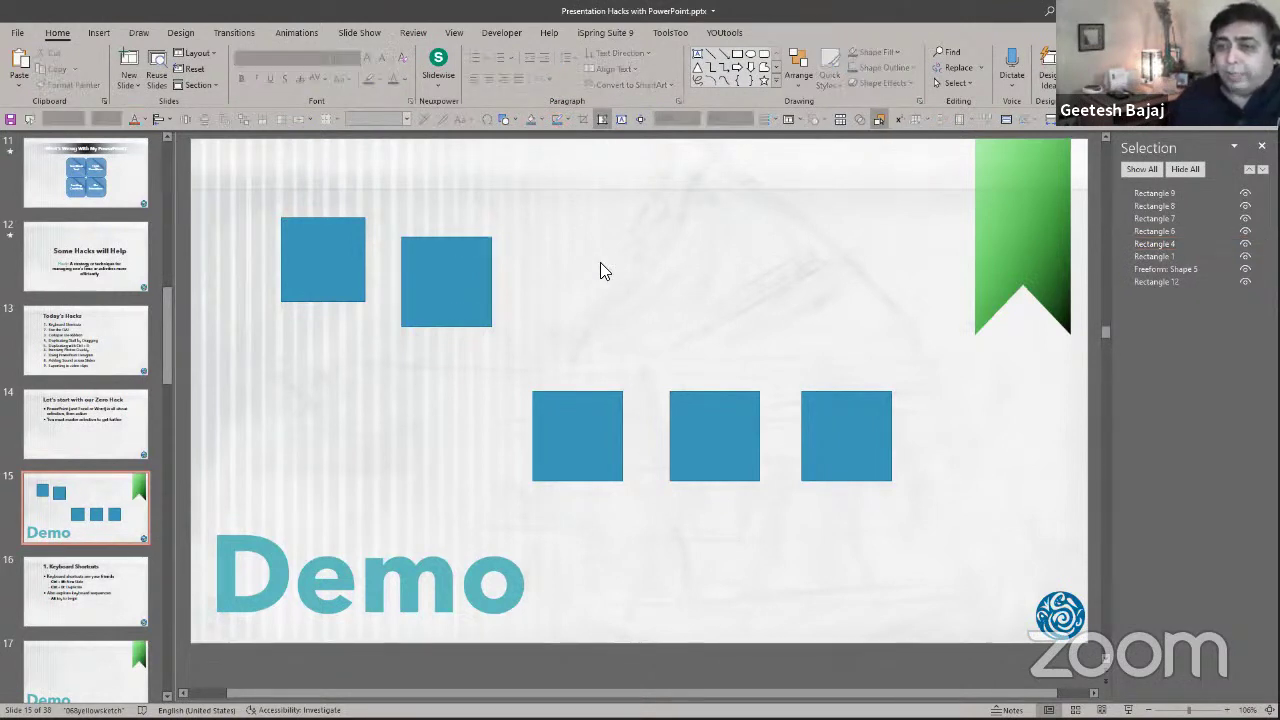
click(323, 293)
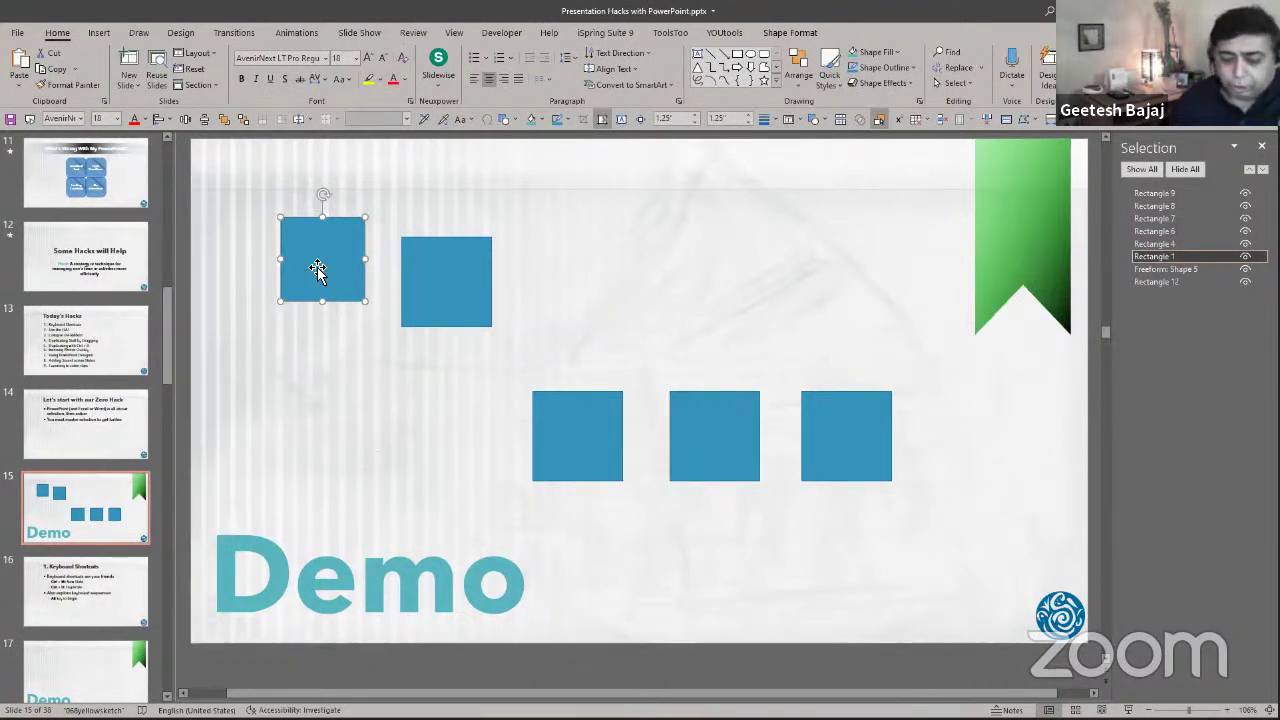
key(Tab)
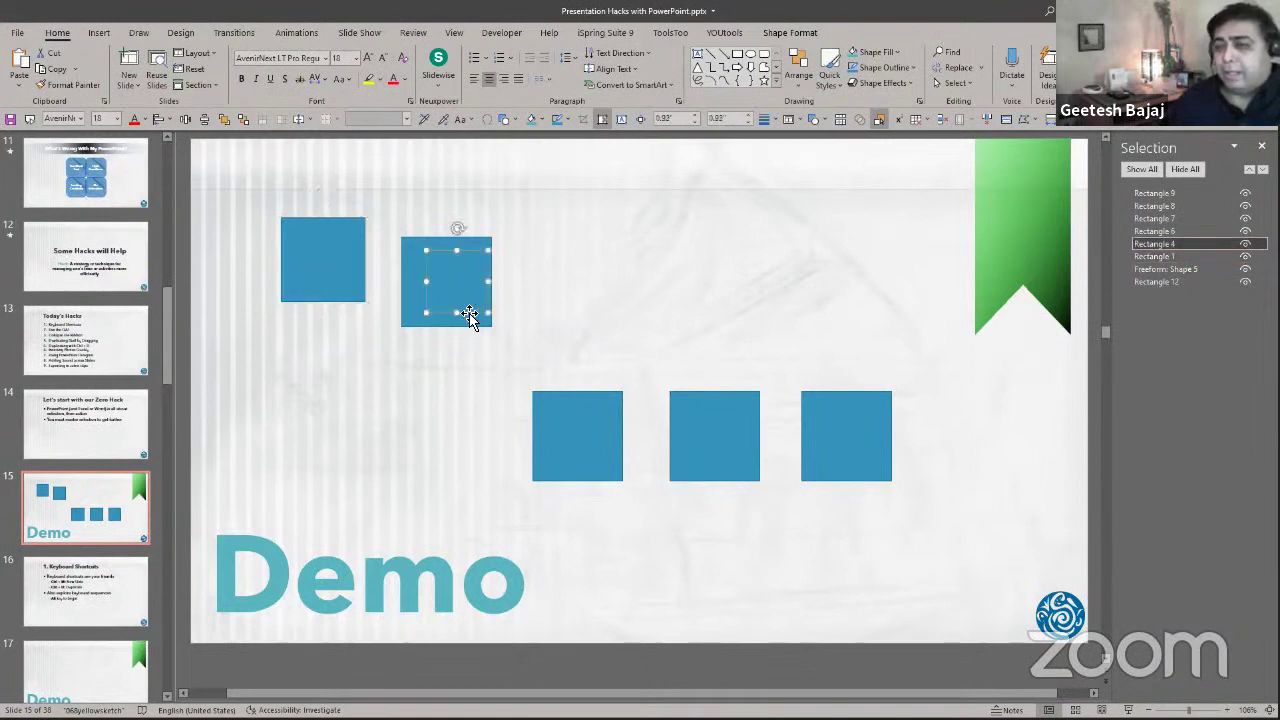
key(Tab)
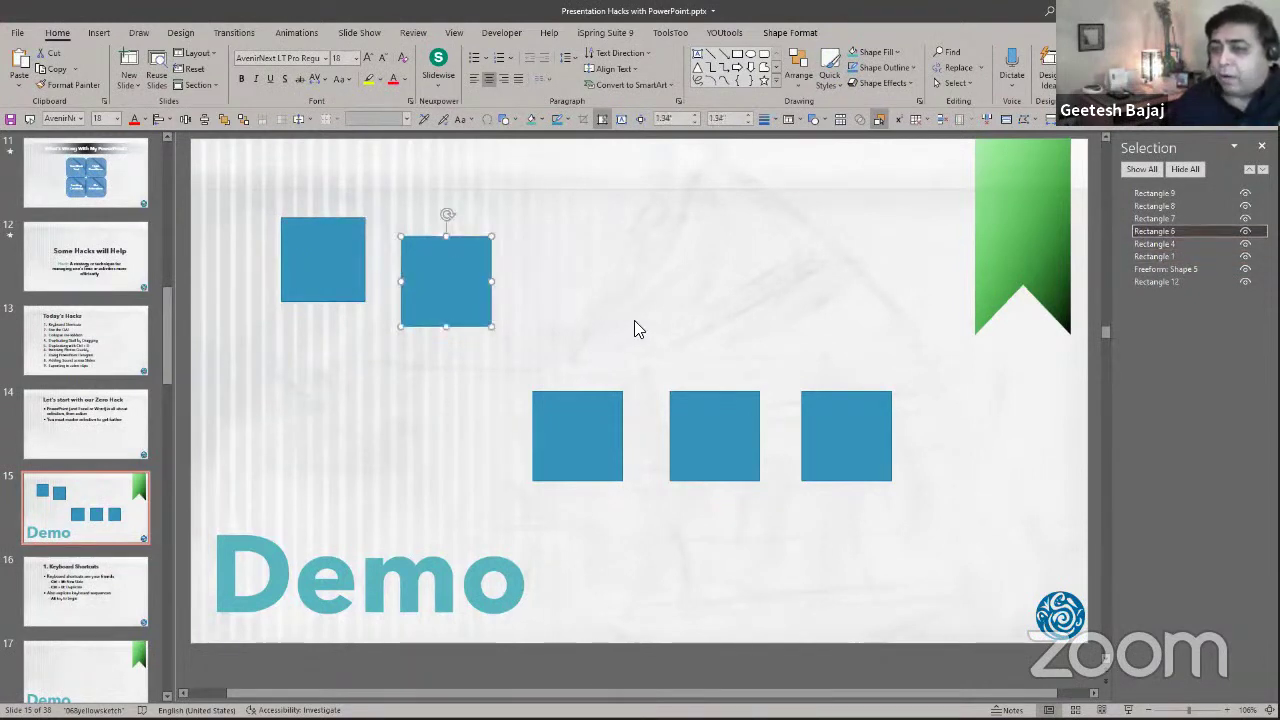
key(Tab)
key(Tab)
key(Tab)
key(Tab)
key(Tab)
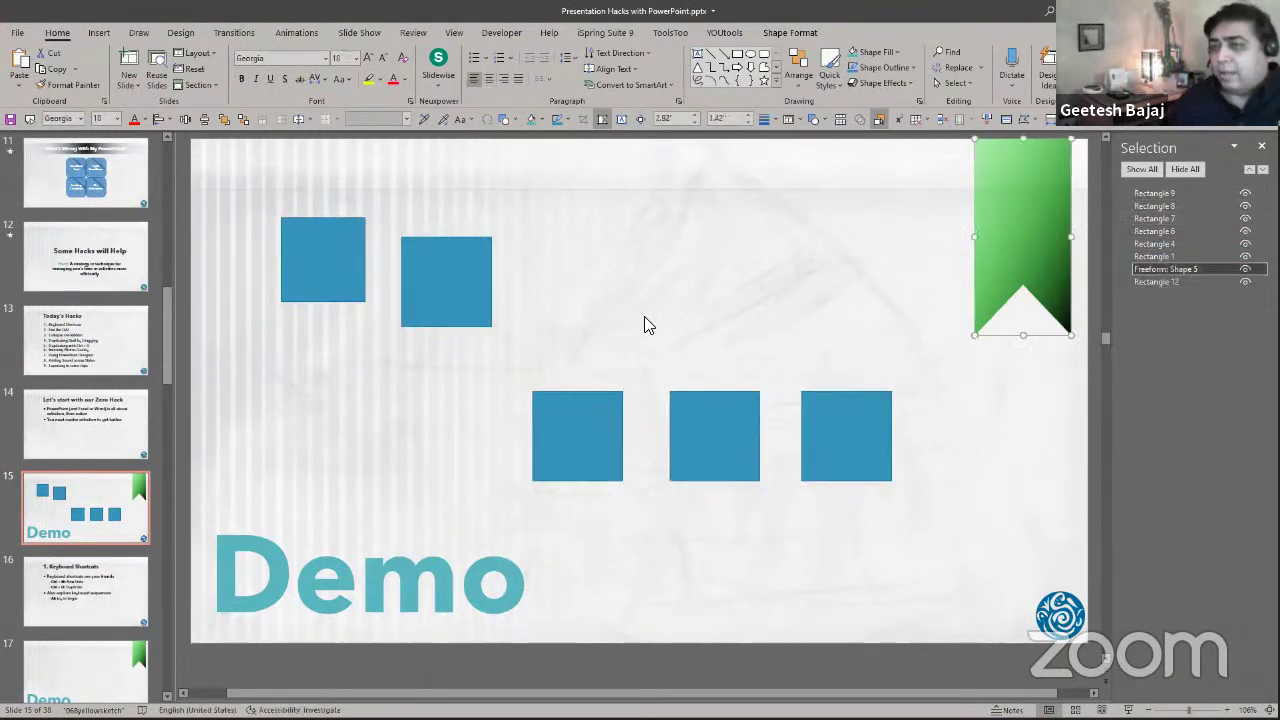
key(Tab)
key(Tab)
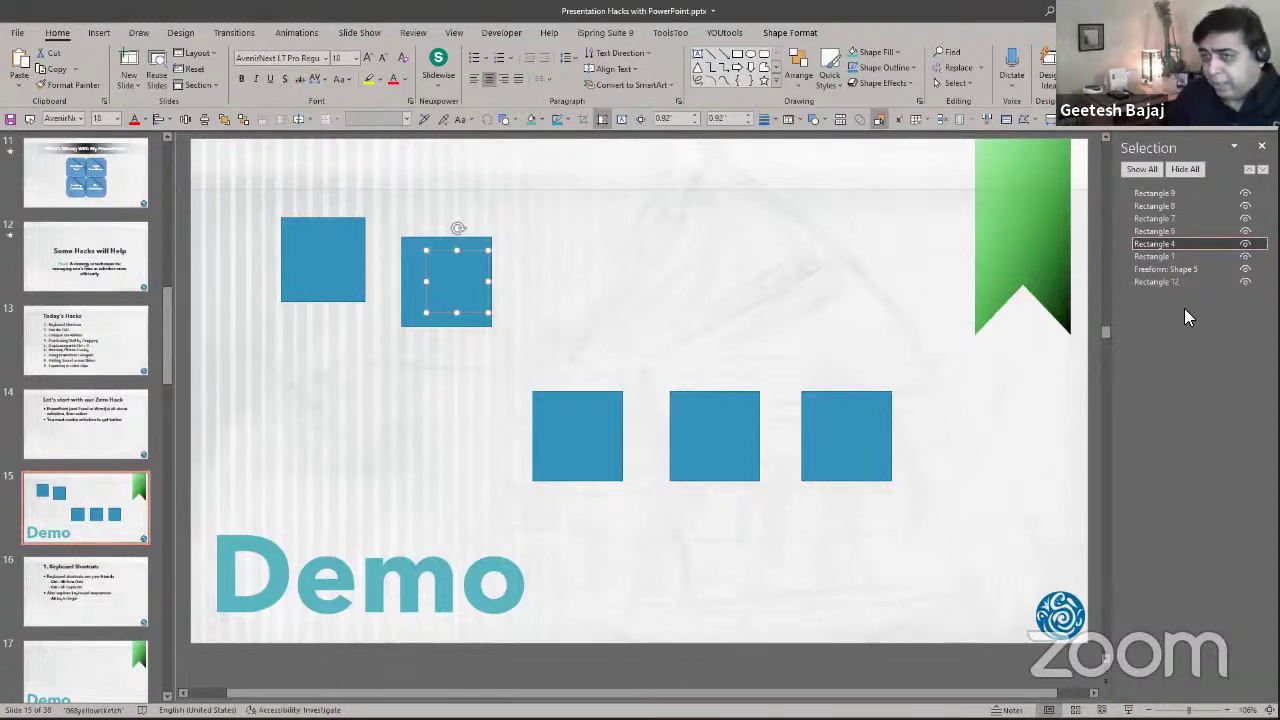
Select all objects, then drop the banner, Demo text, squares and hidden rectangle.
click(587, 458)
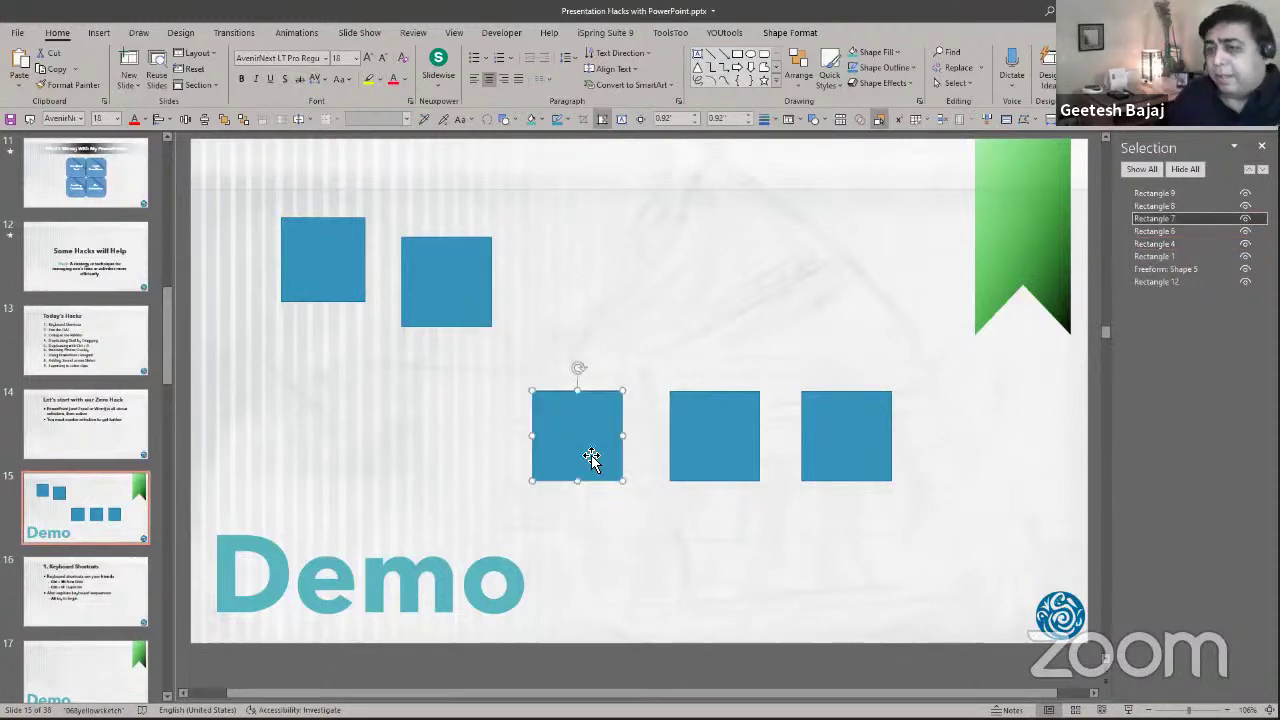
click(484, 438)
key(ctrl+a)
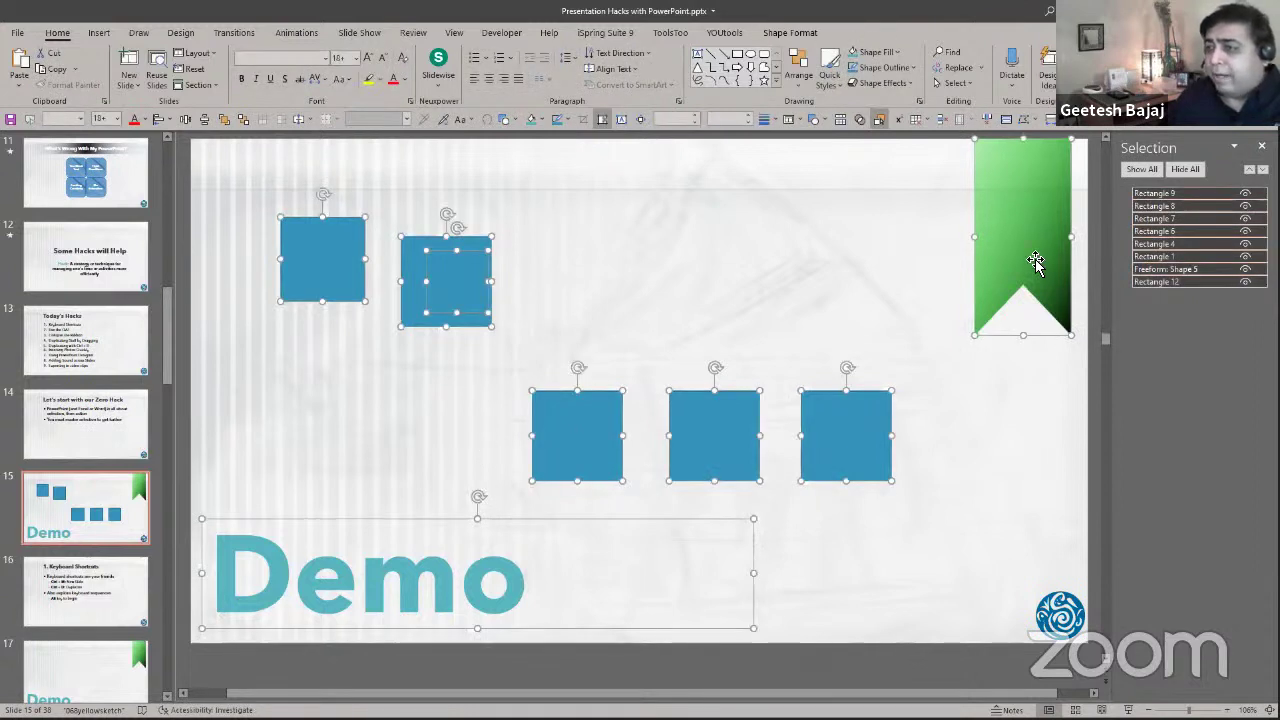
ctrl+click(1031, 266)
ctrl+click(546, 520)
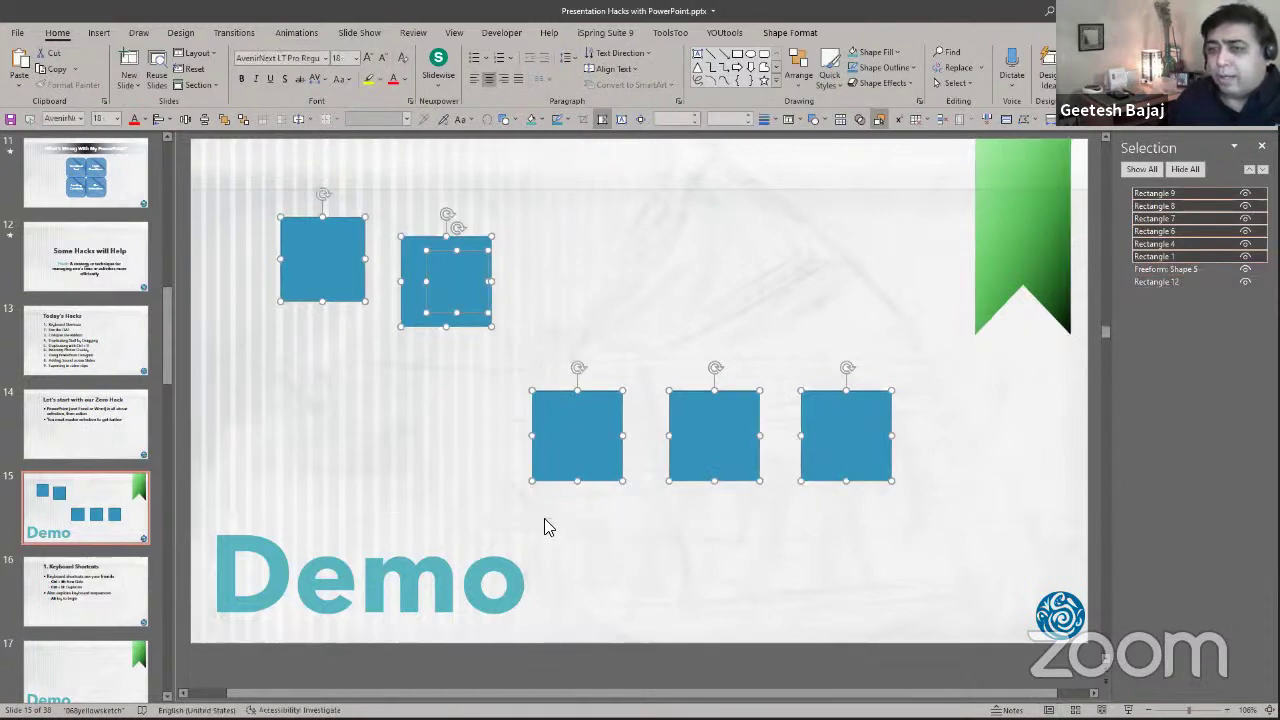
ctrl+click(424, 302)
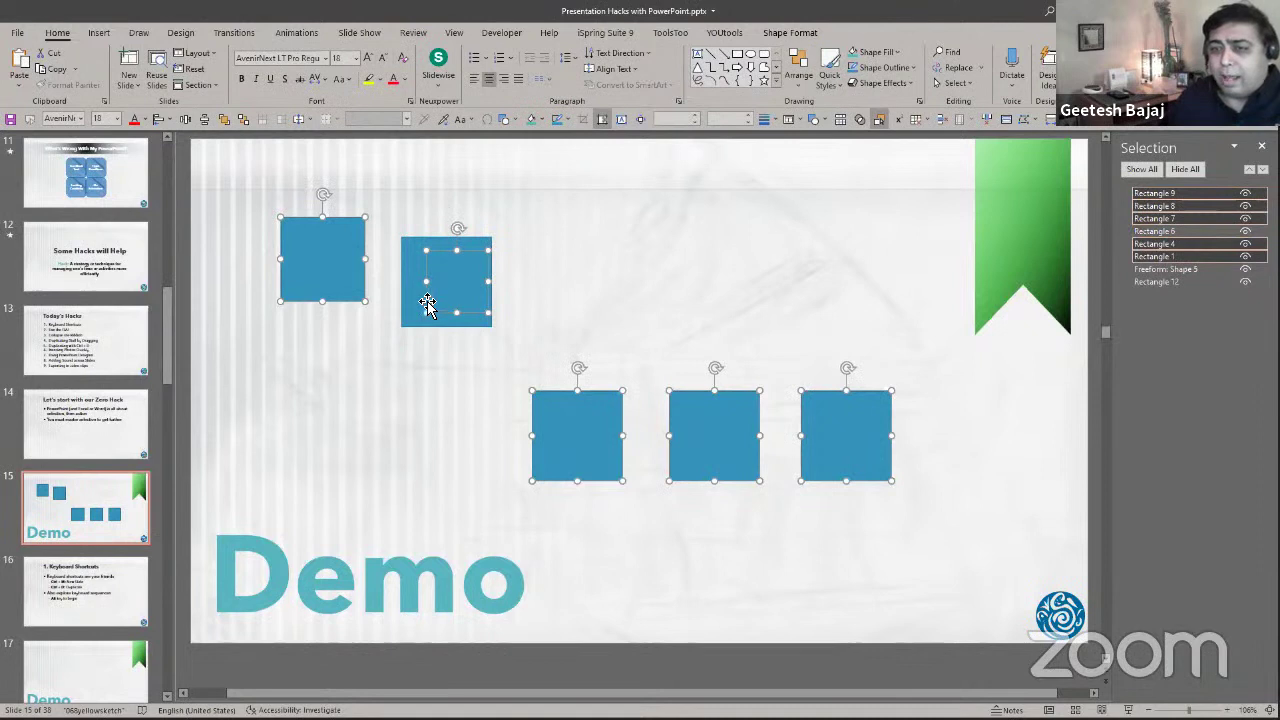
ctrl+click(422, 304)
ctrl+click(336, 290)
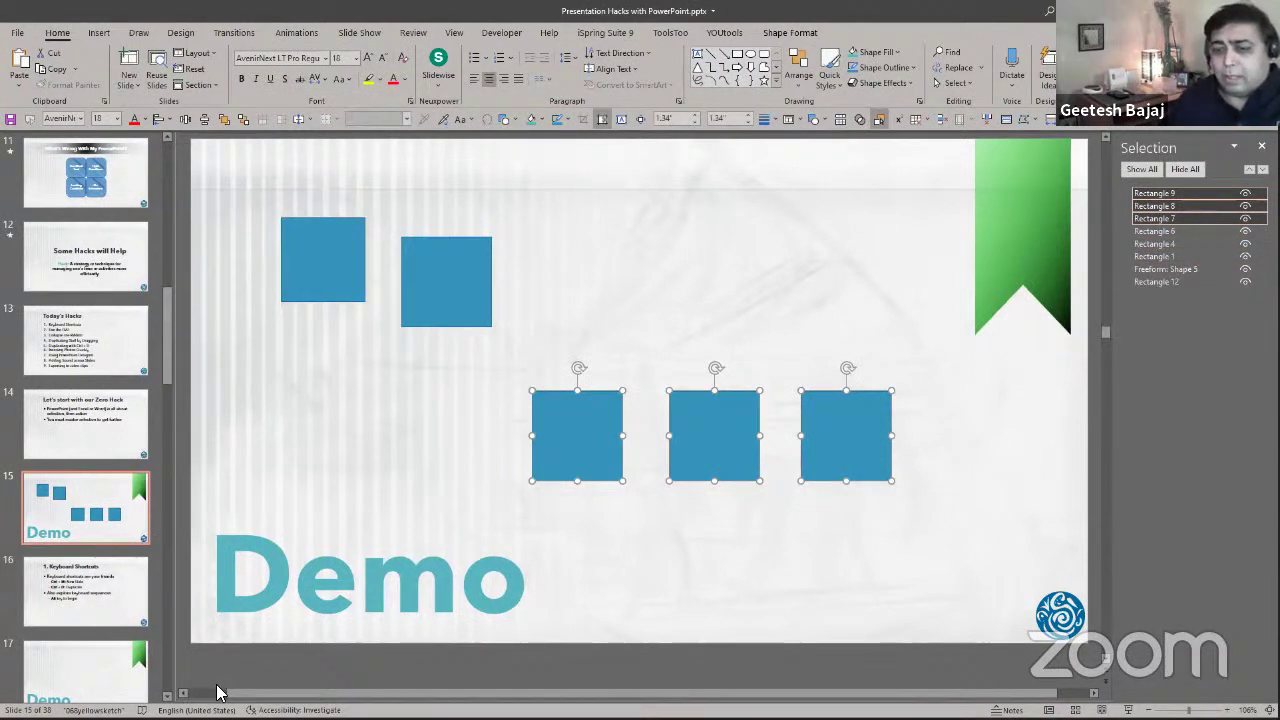
Marquee-select the two upper squares, drop the hidden rectangle, and open slide 16.
scroll(206, 689, left, 2)
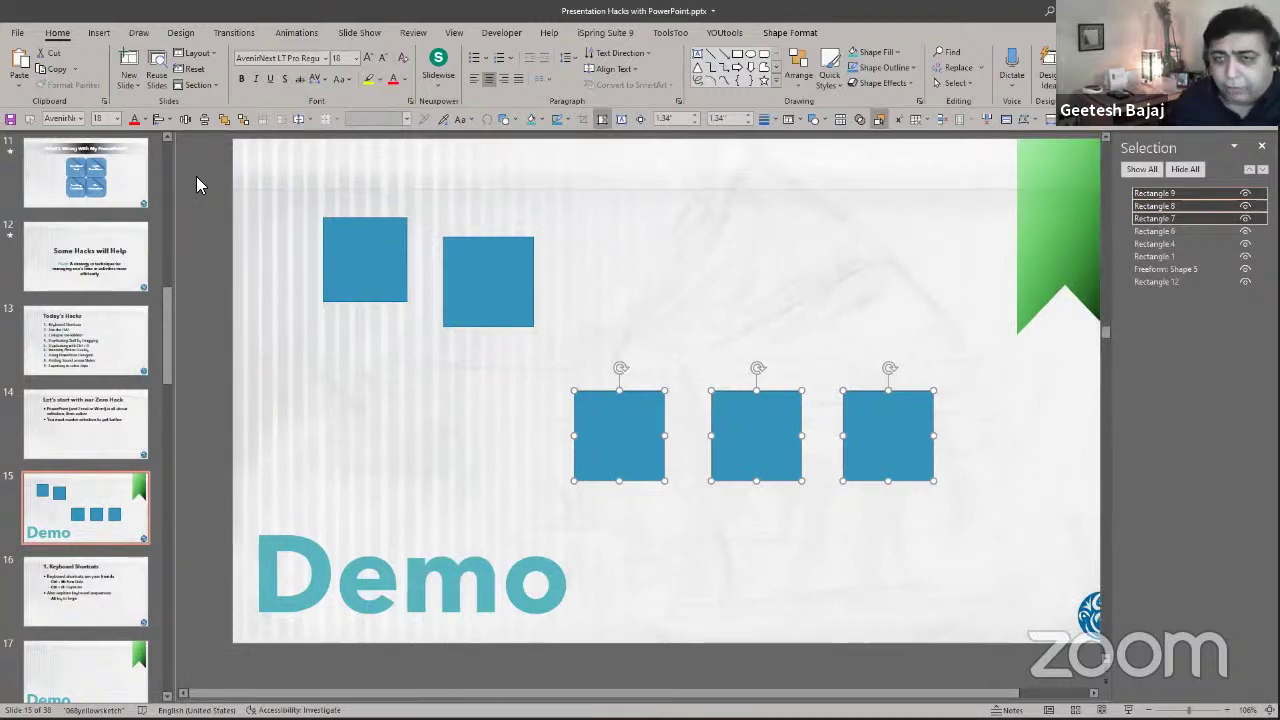
drag(196, 176, 583, 350)
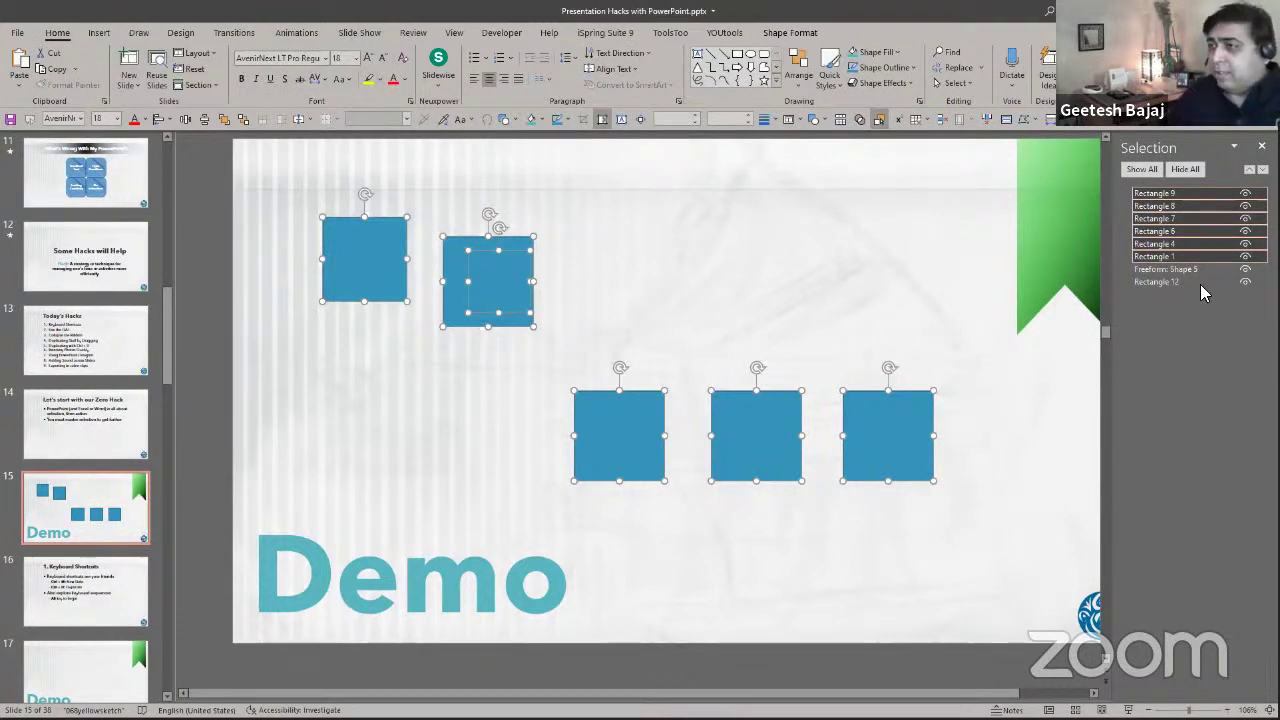
ctrl+click(1150, 245)
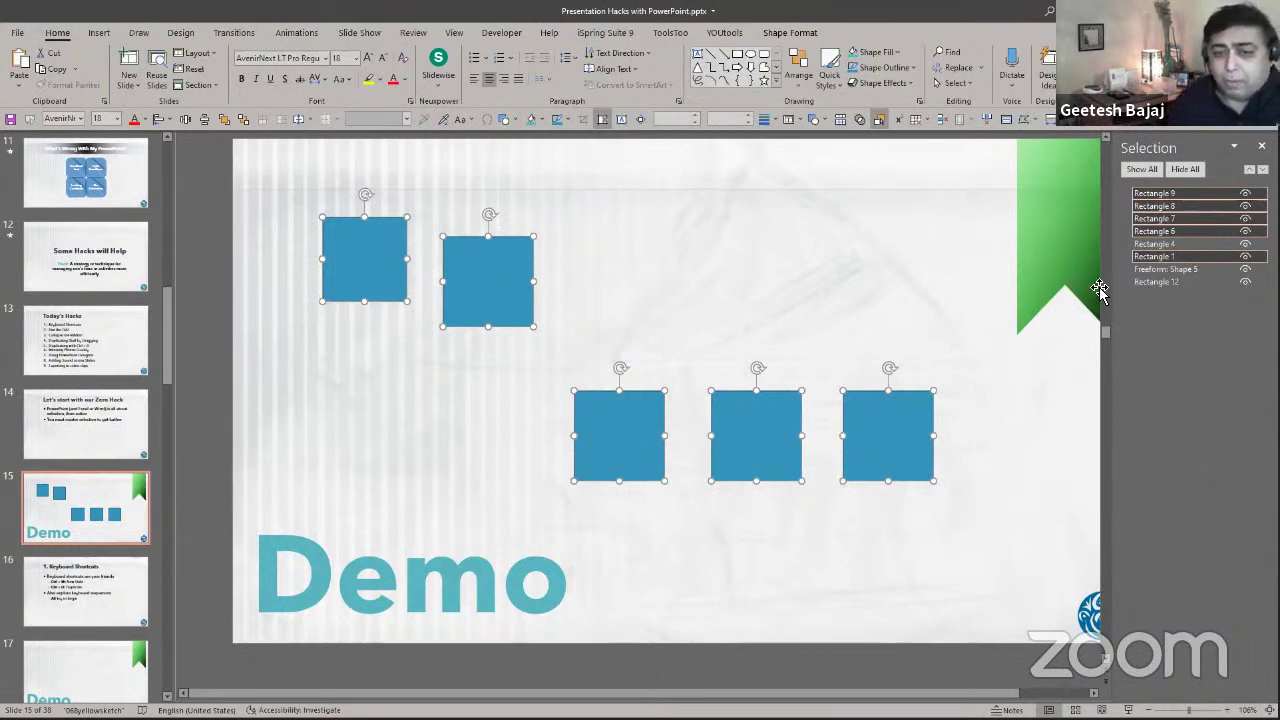
click(104, 585)
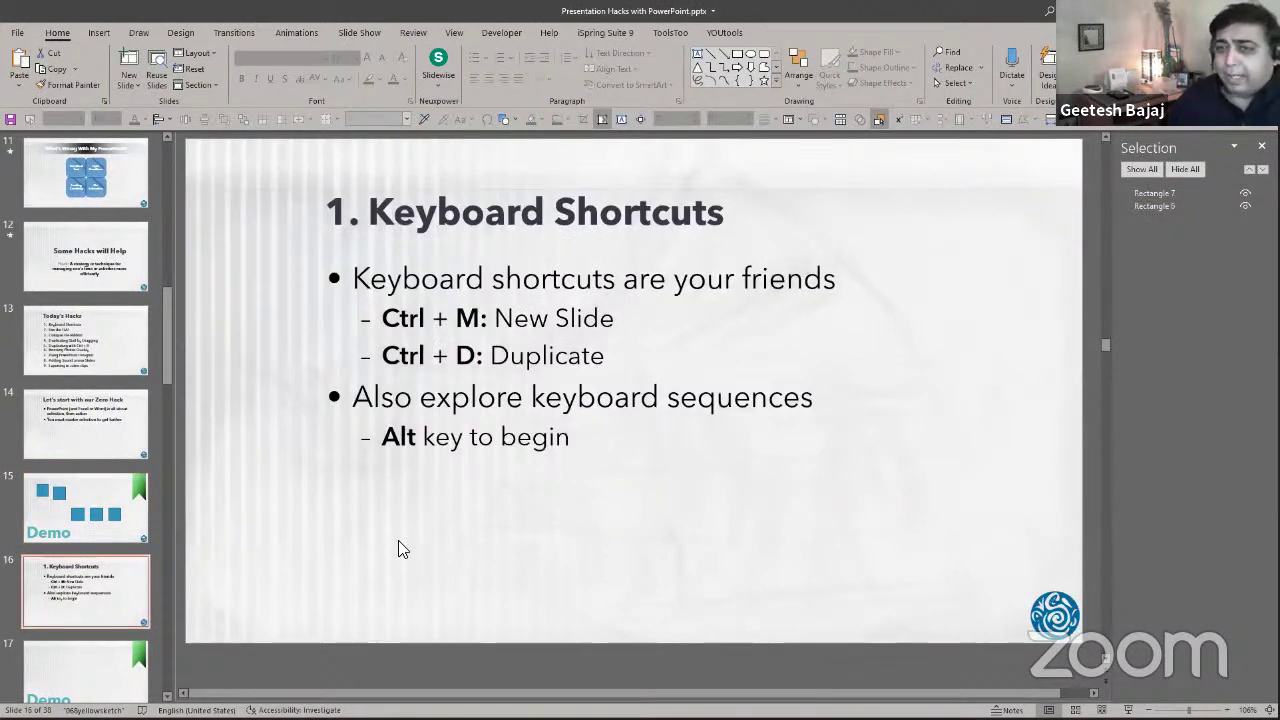
Show the New Slide layout gallery, from Title Slide to Blank, for the Keyboard Shortcuts slide.
click(482, 568)
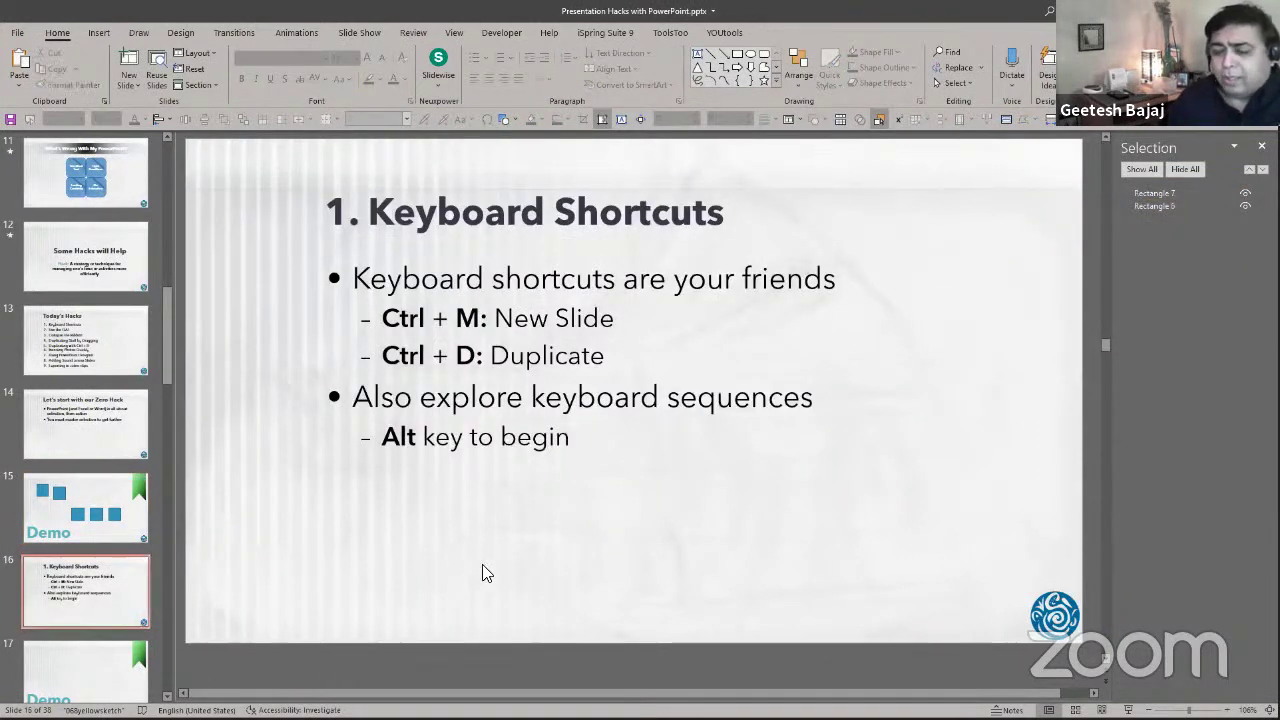
click(540, 528)
click(460, 619)
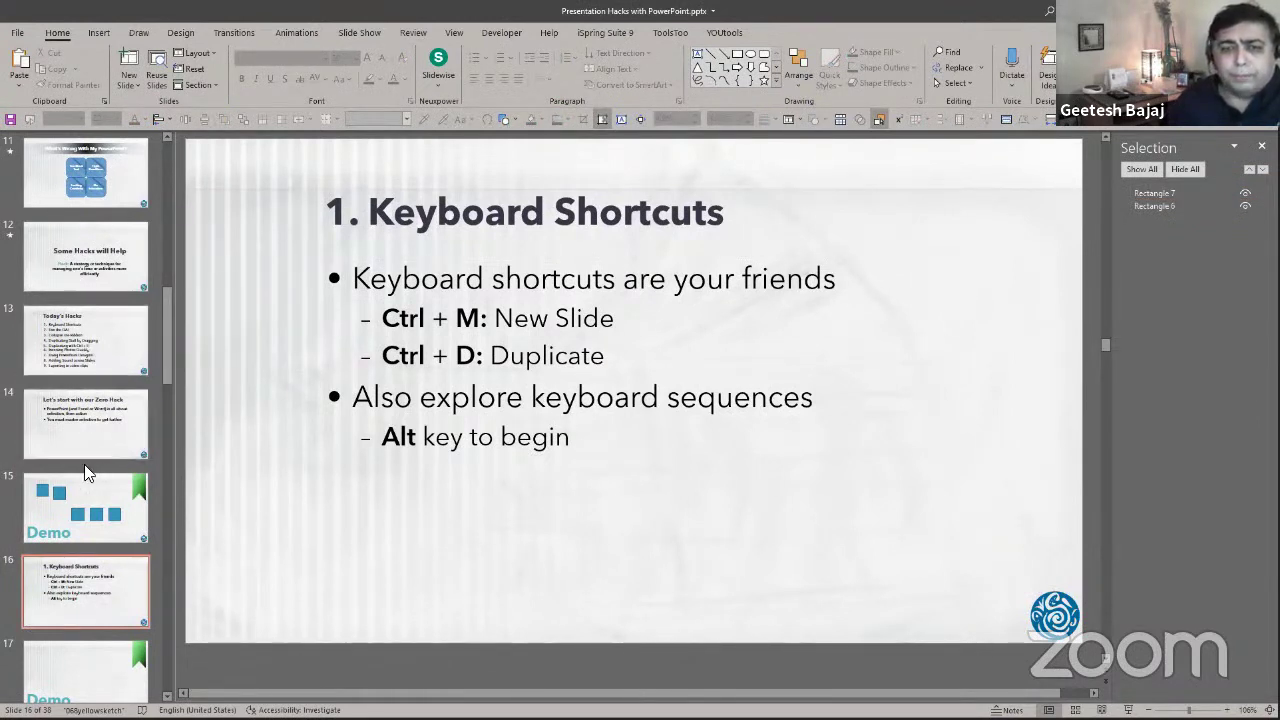
click(58, 578)
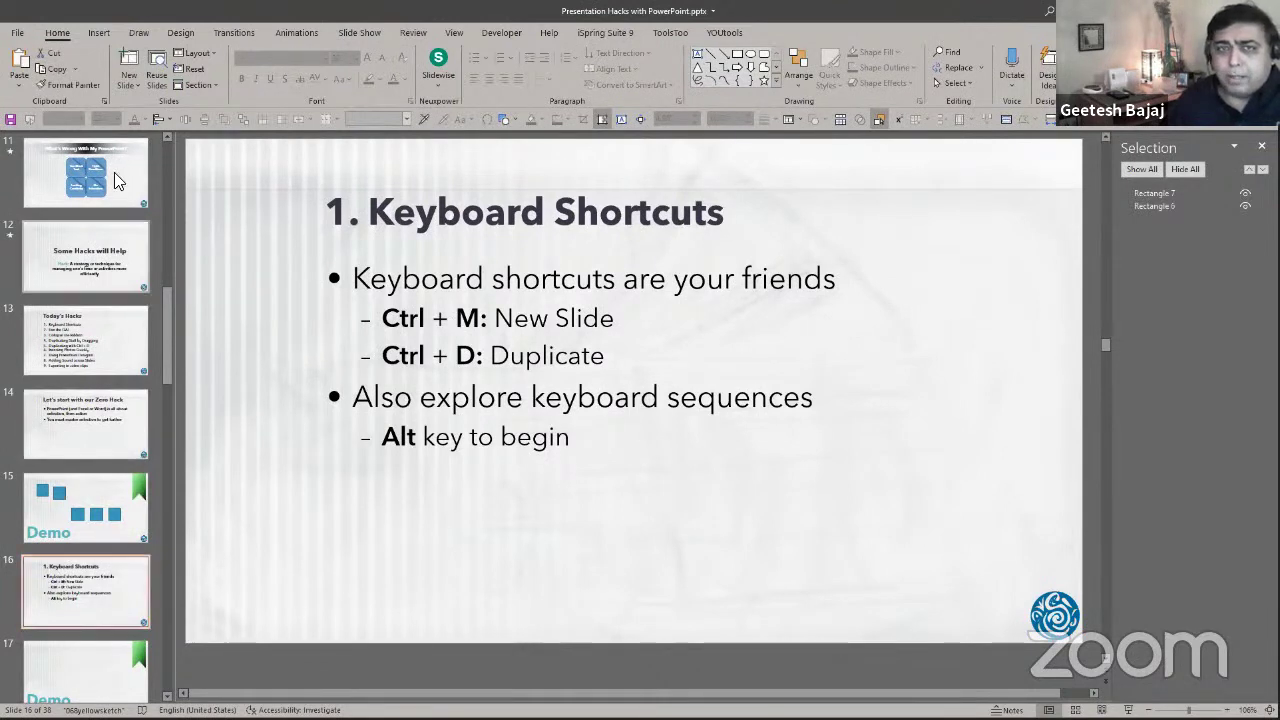
click(134, 90)
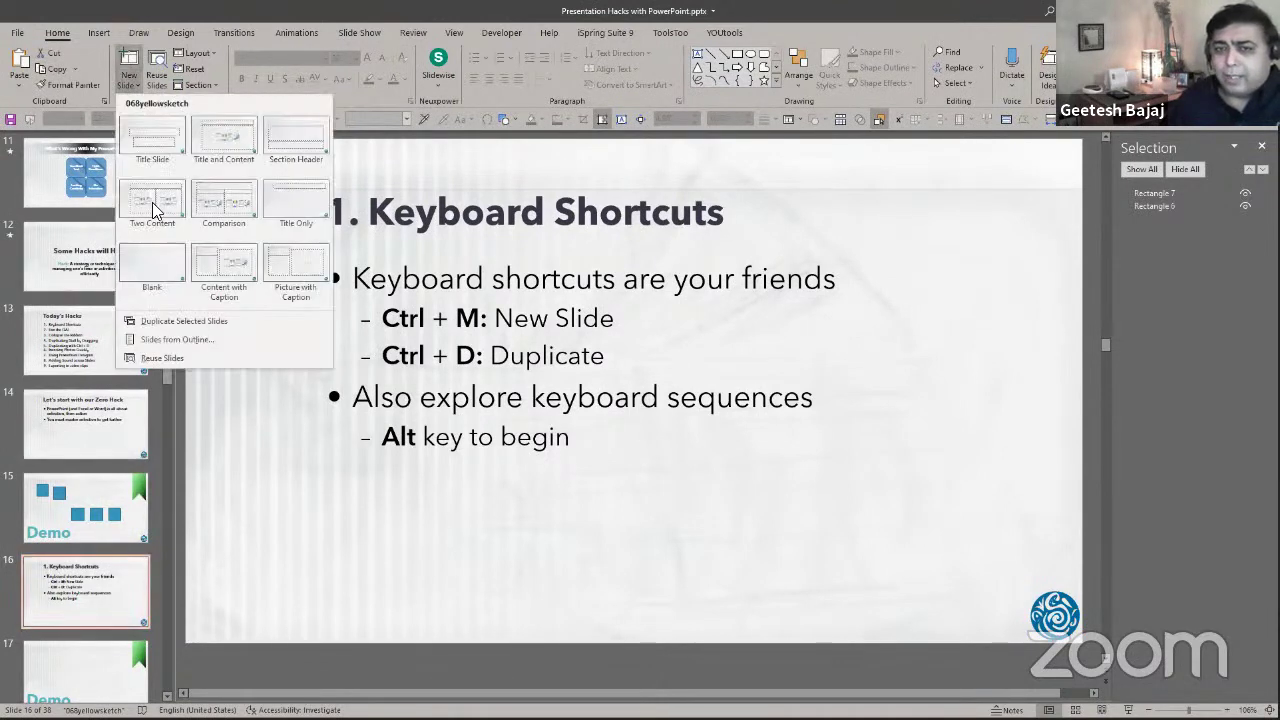
Add and delete a blank slide 17, then insert a new slide after Demo slide 15.
key(Escape)
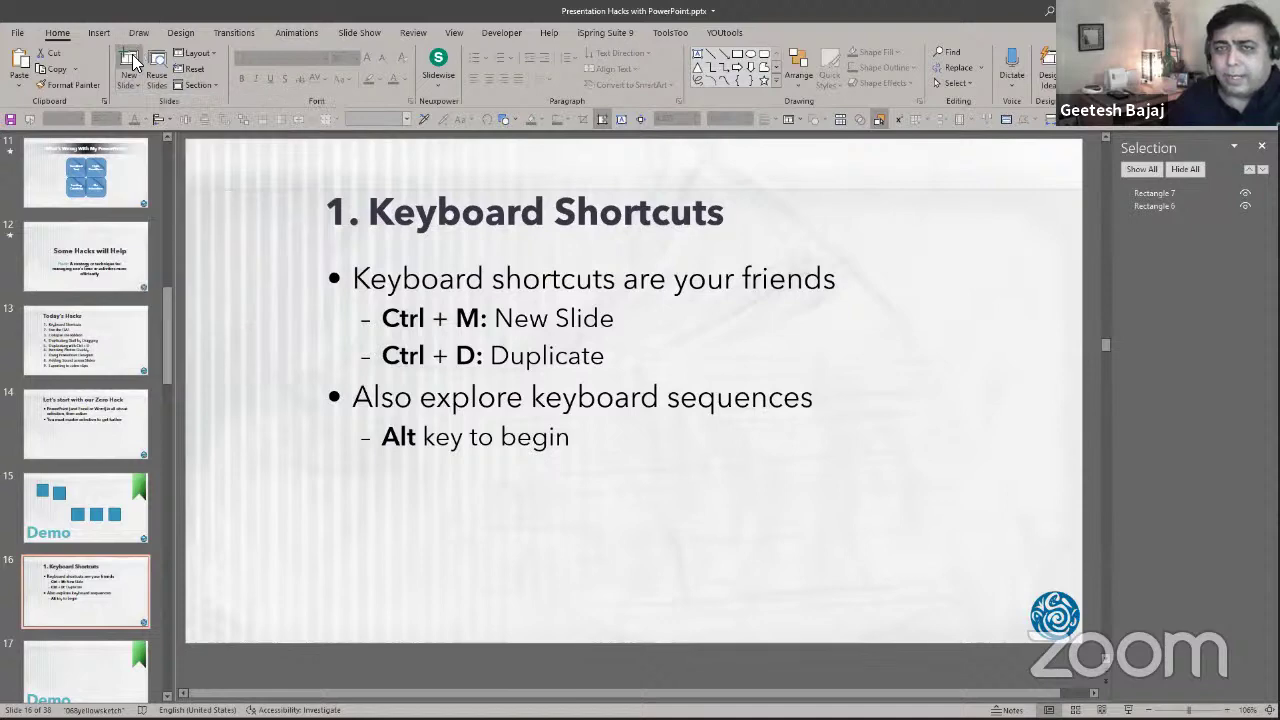
key(ctrl+m)
click(84, 516)
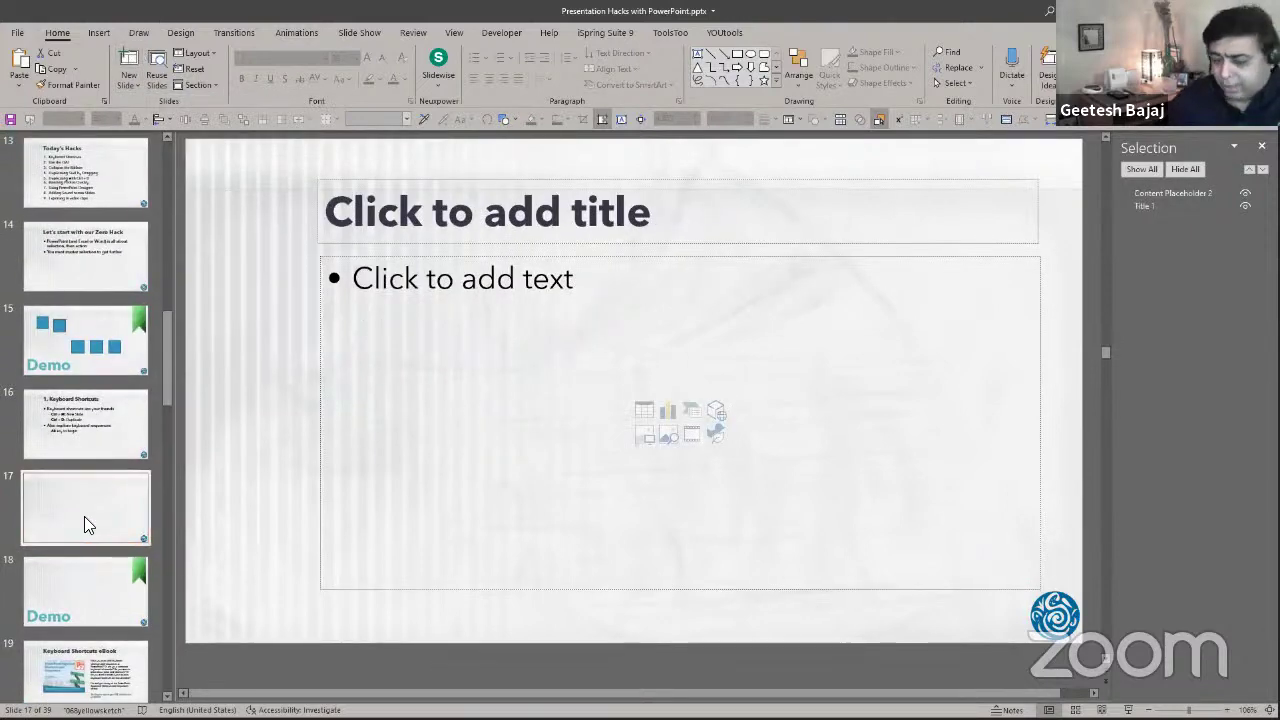
key(Delete)
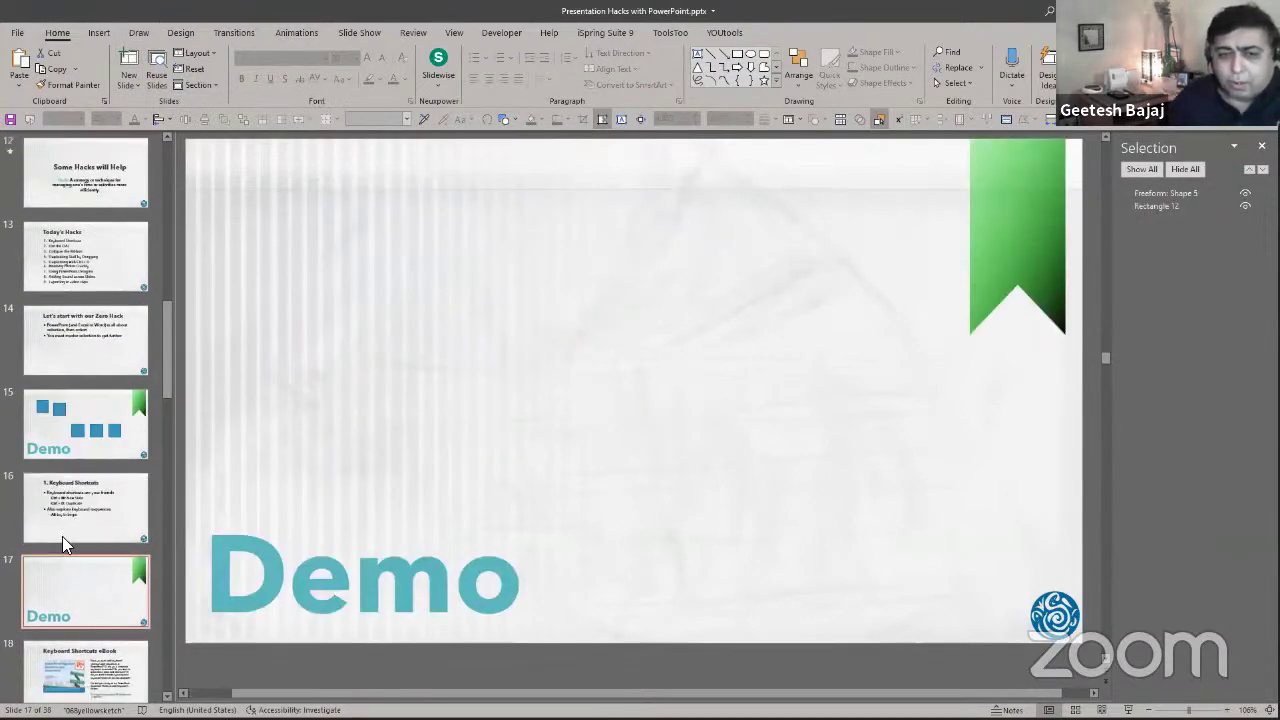
click(64, 458)
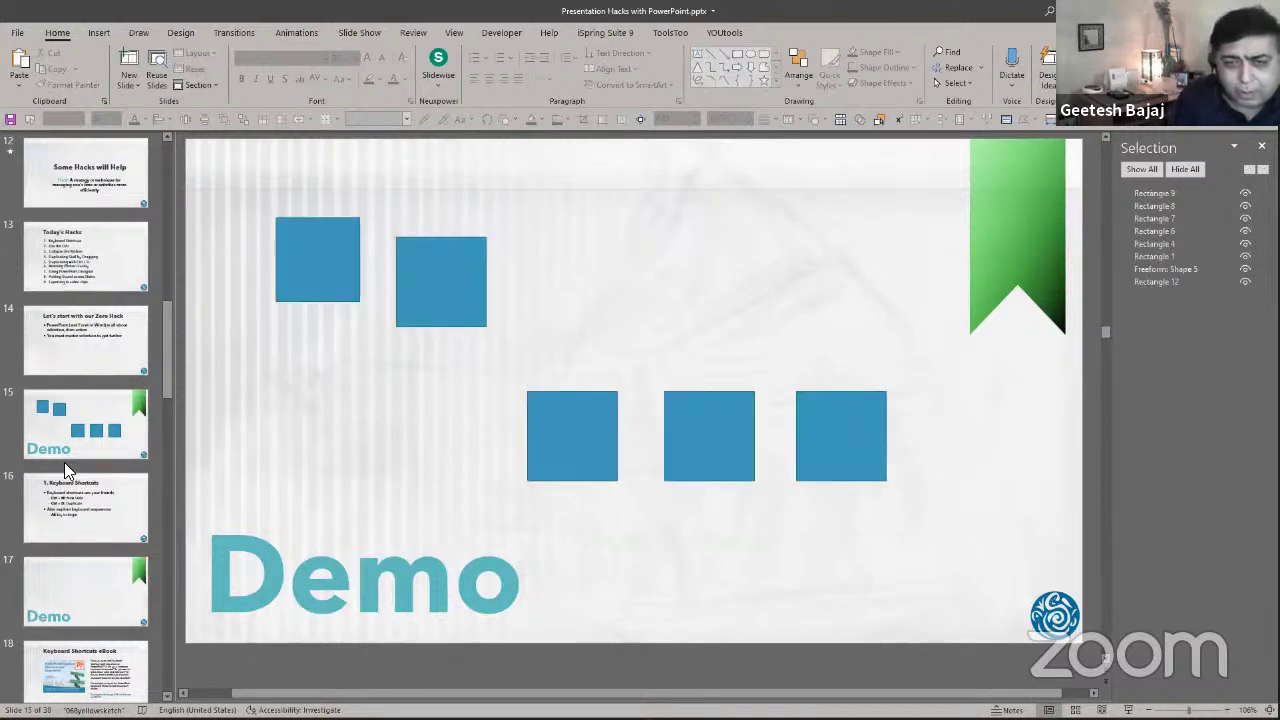
key(ctrl+m)
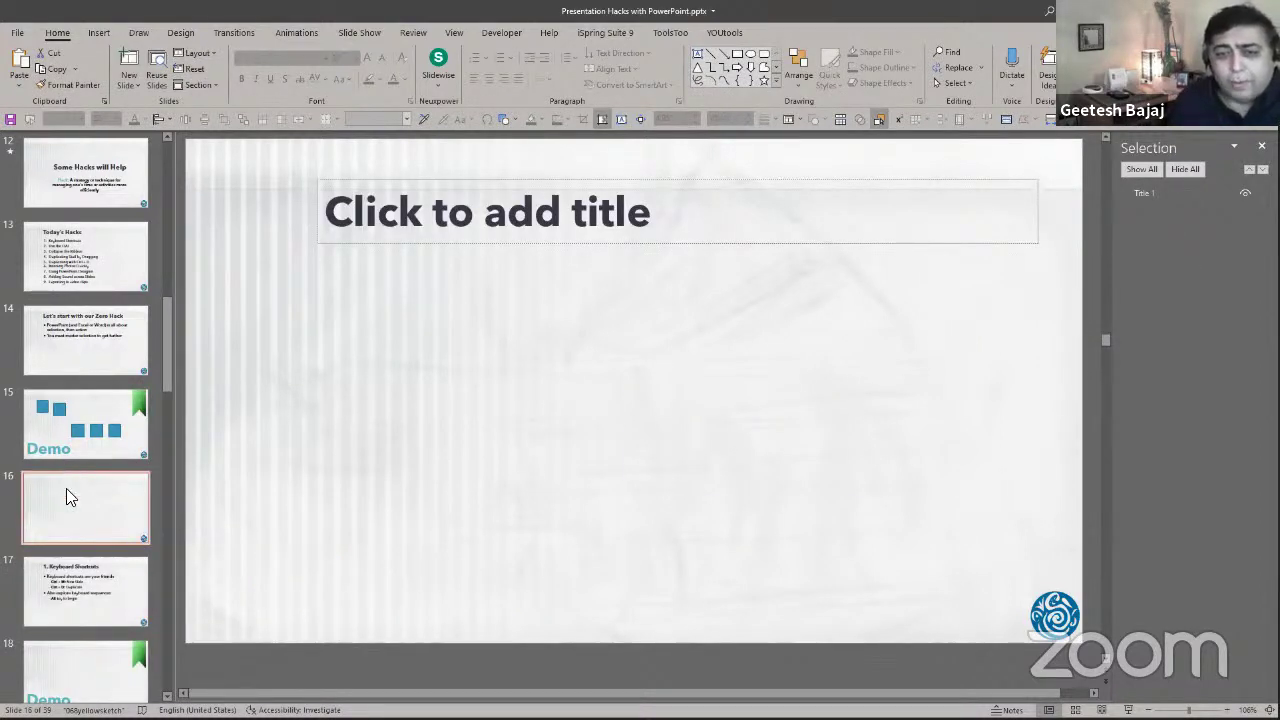
click(100, 458)
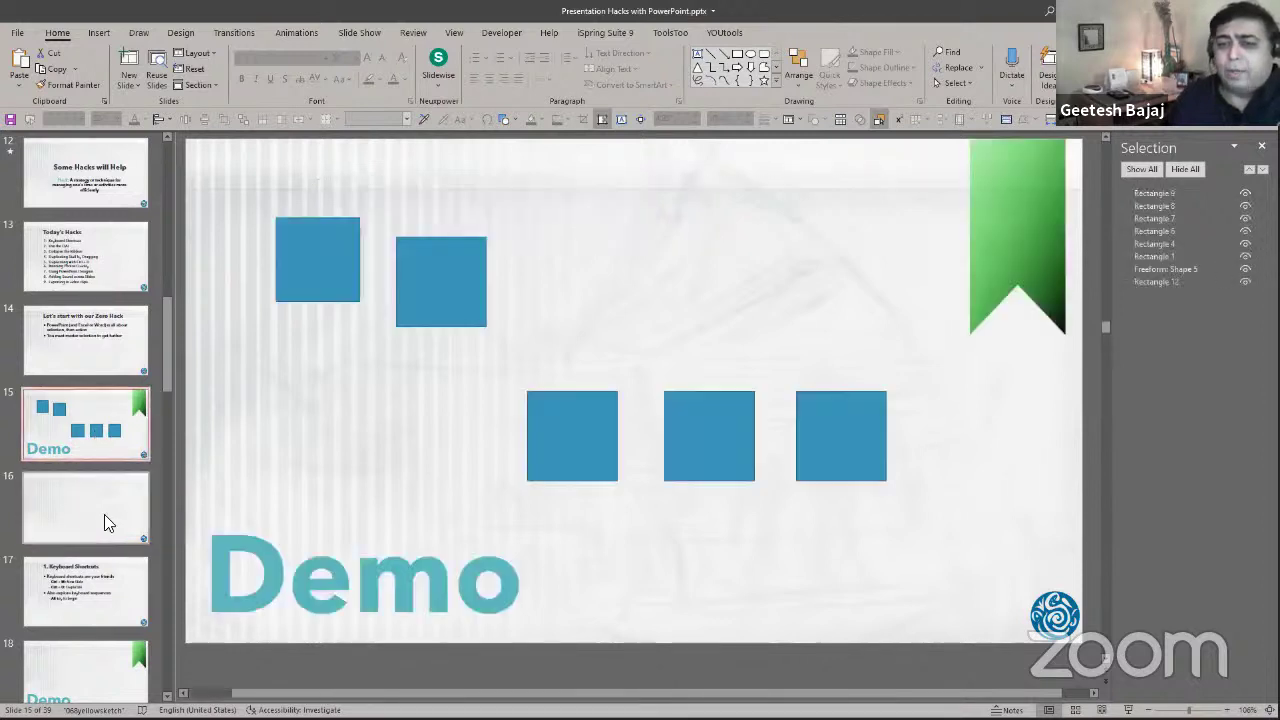
click(104, 514)
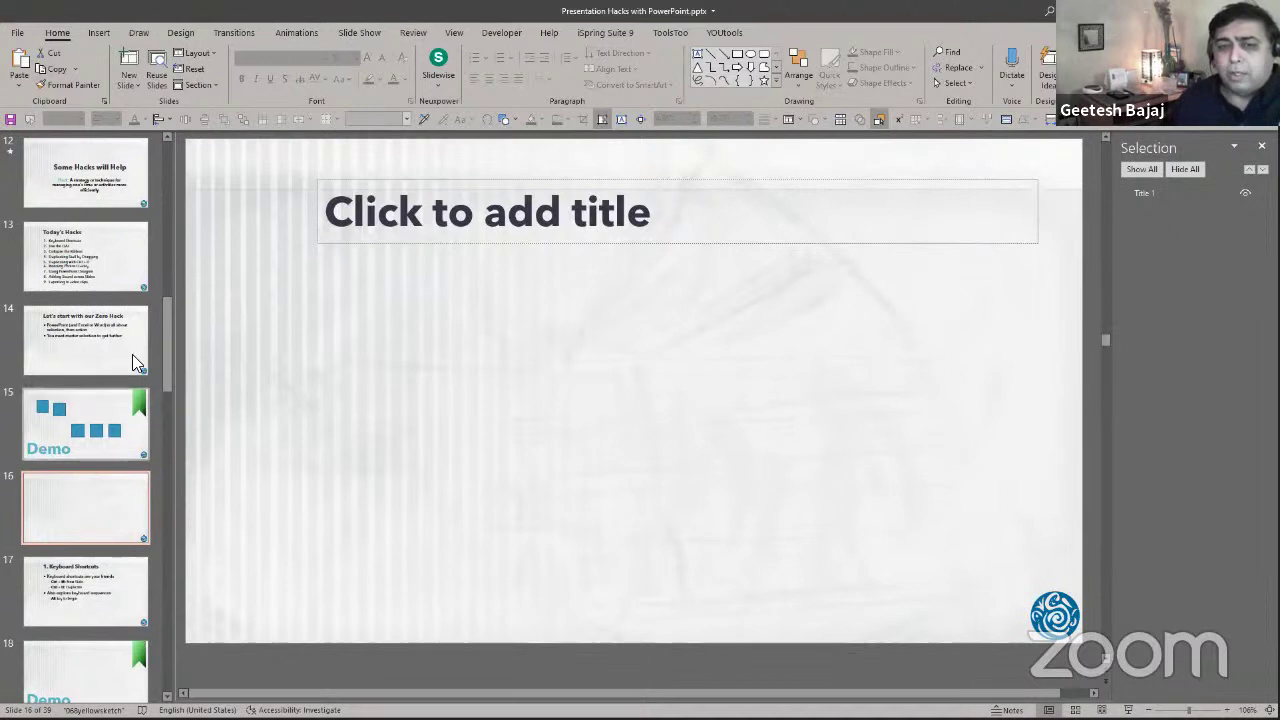
Insert a blank slide after slide 13, then delete it again.
click(72, 288)
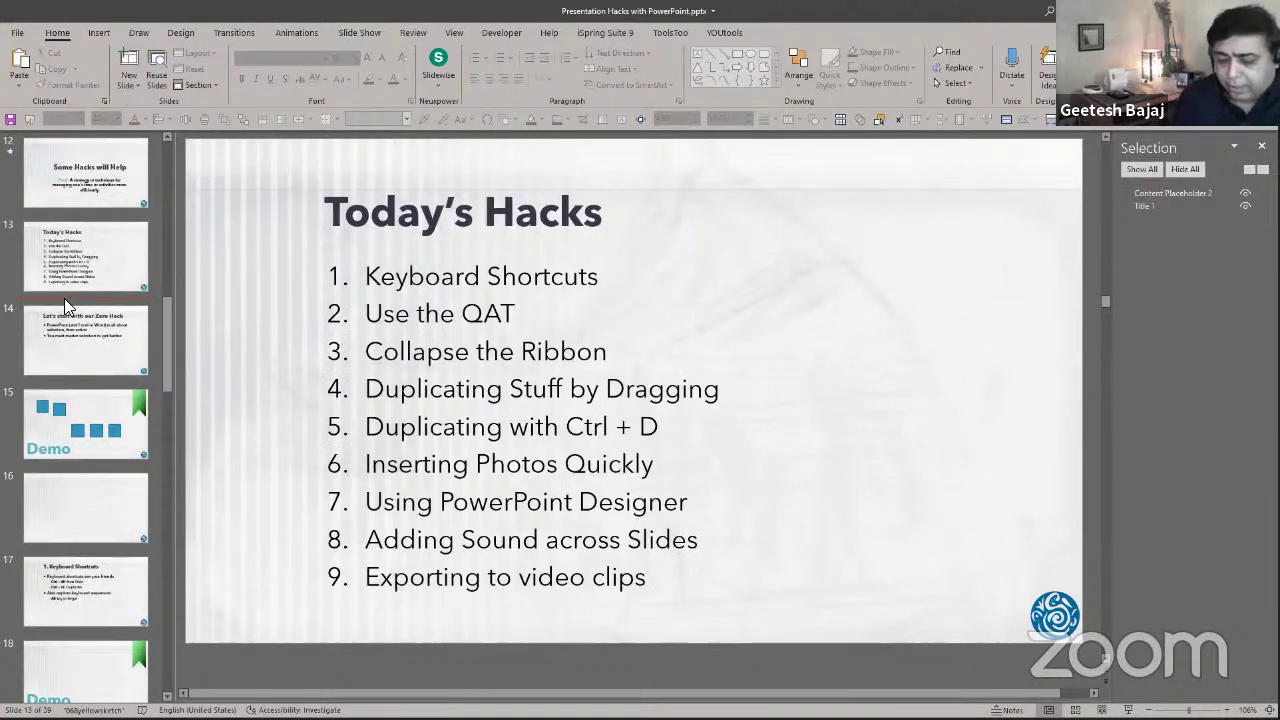
click(64, 298)
key(Return)
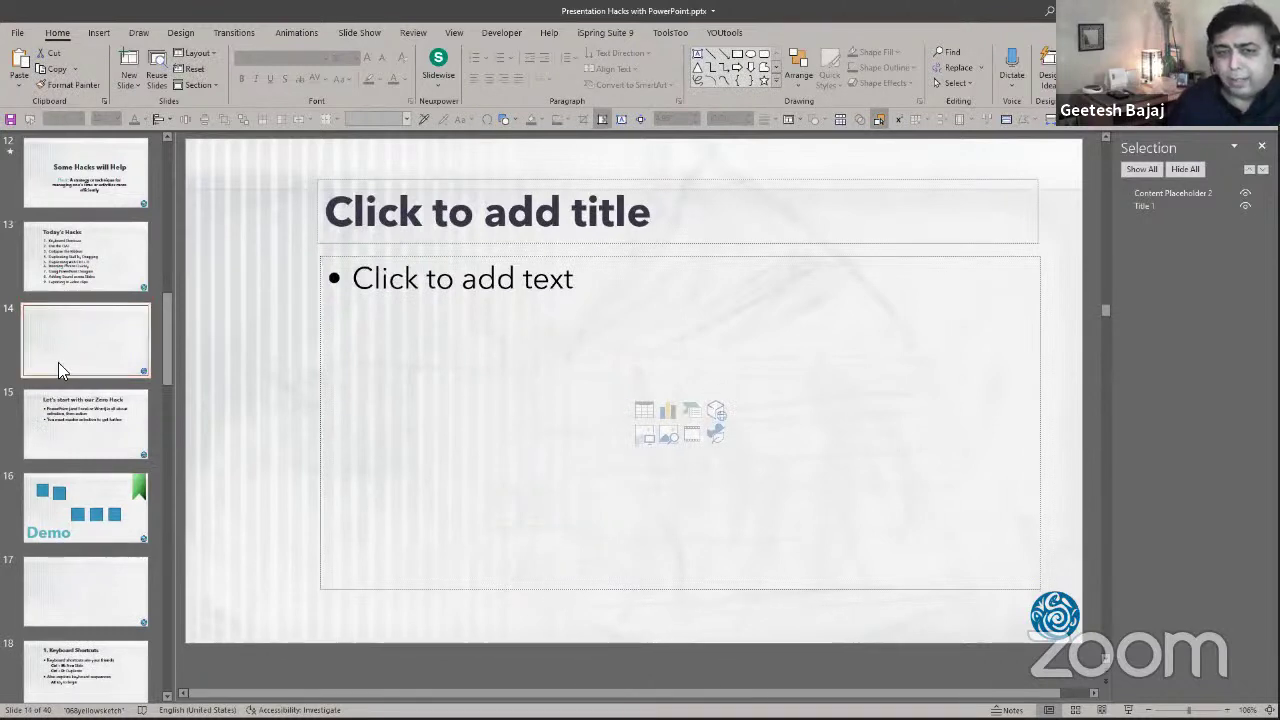
key(Delete)
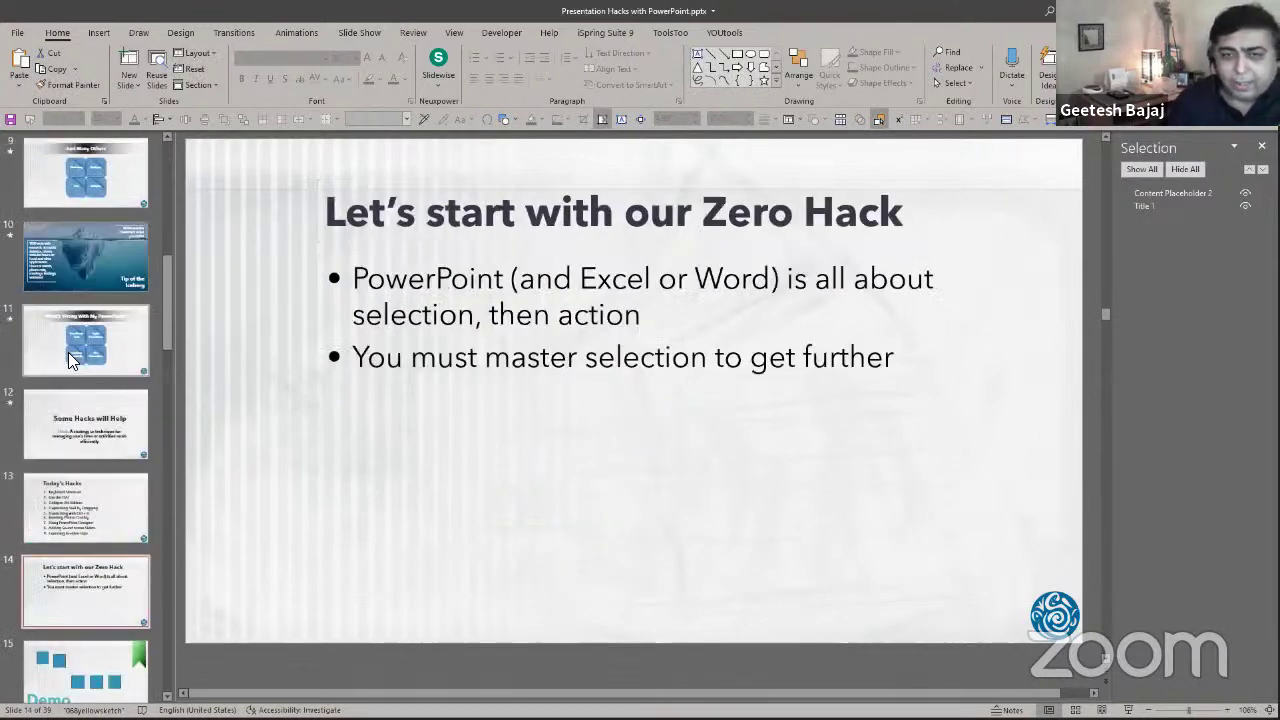
scroll(102, 332, down, 3)
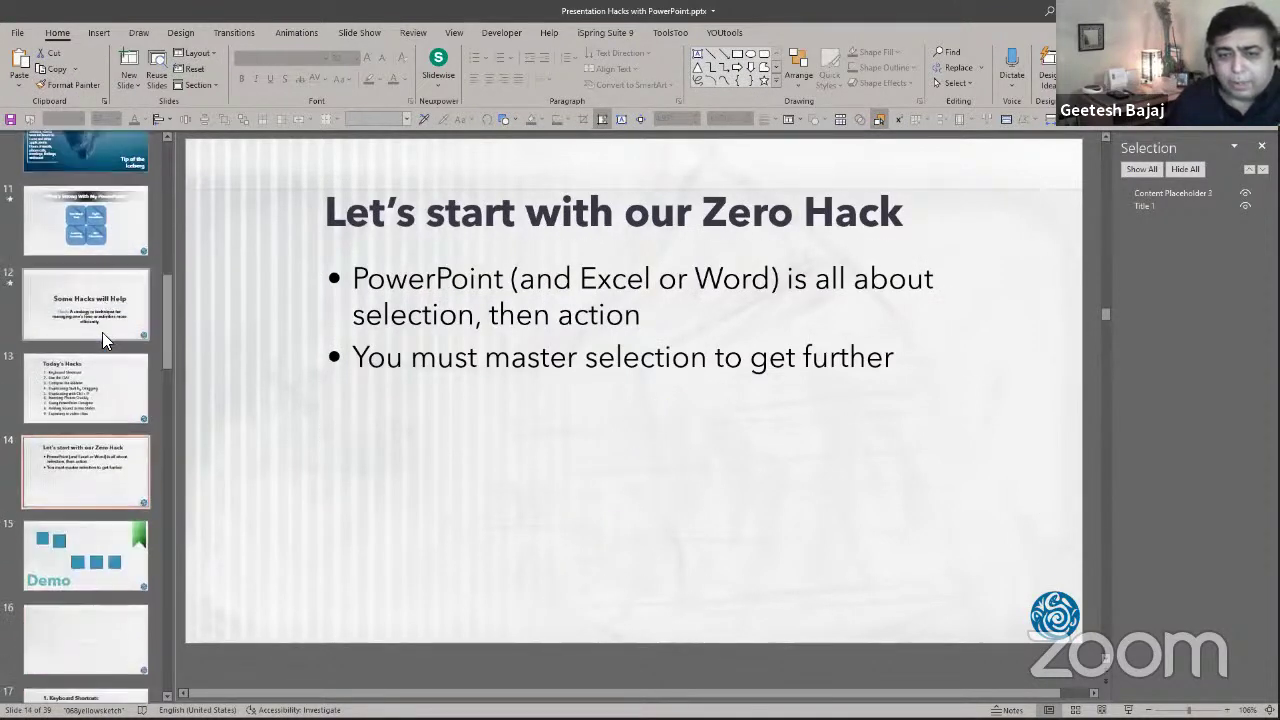
scroll(102, 332, up, 4)
Duplicate the Tip of the Iceberg slide three times, giving four iceberg slides as 10–13.
click(86, 300)
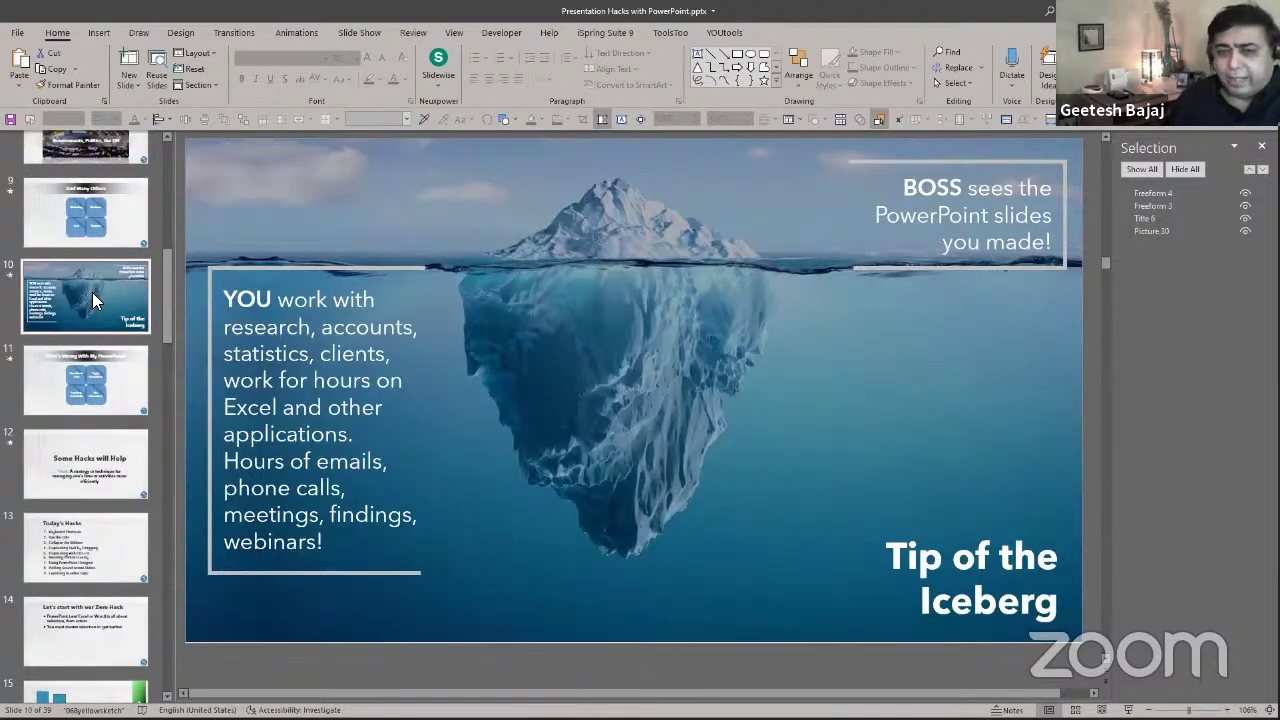
right_click(92, 292)
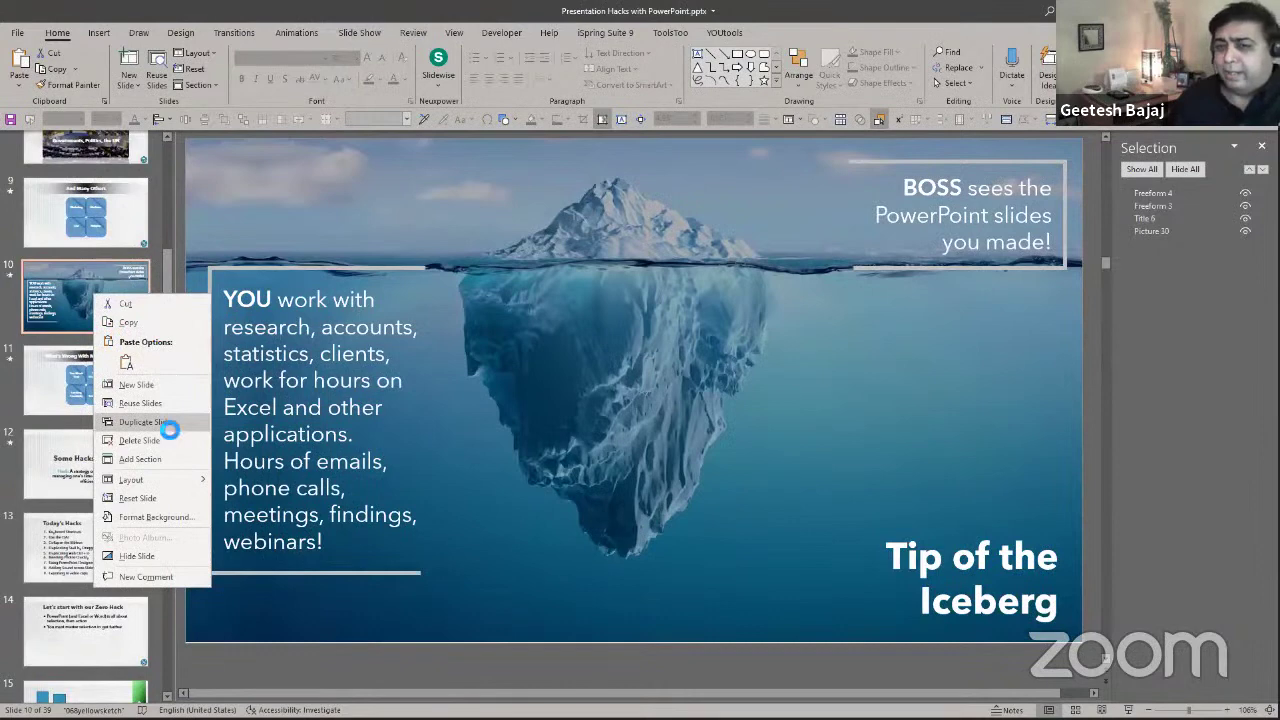
click(164, 426)
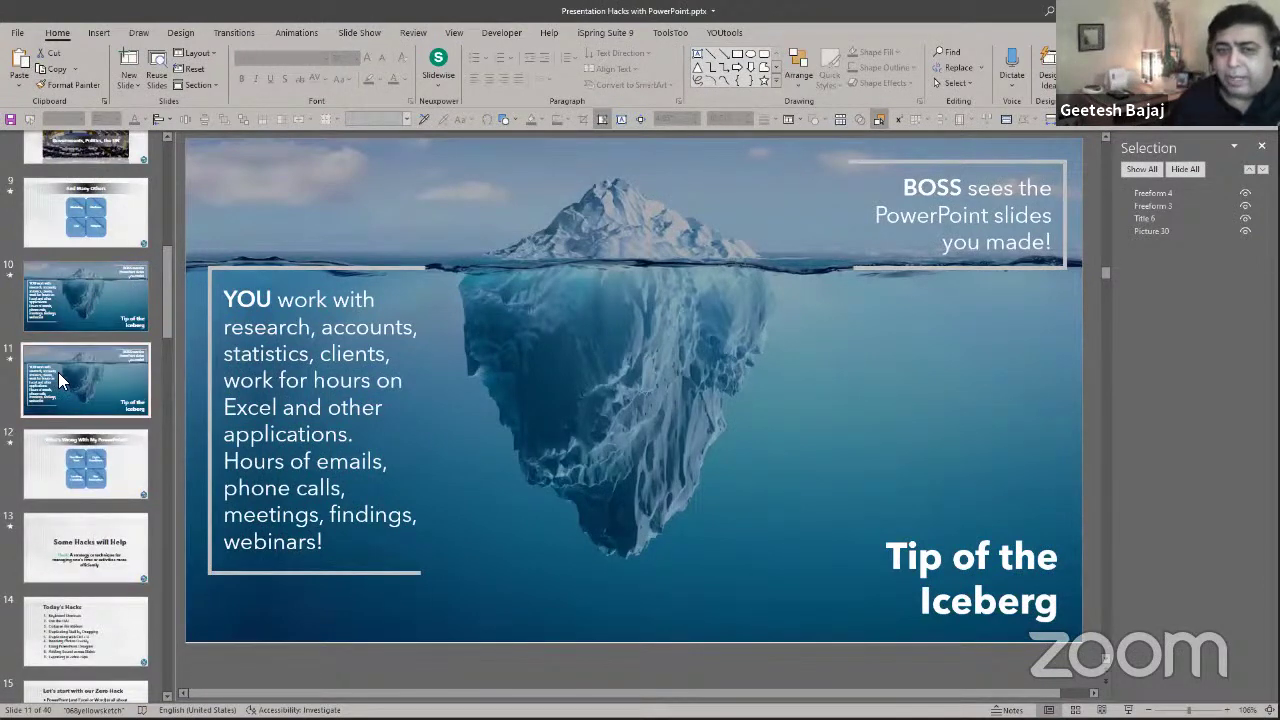
key(ctrl+d)
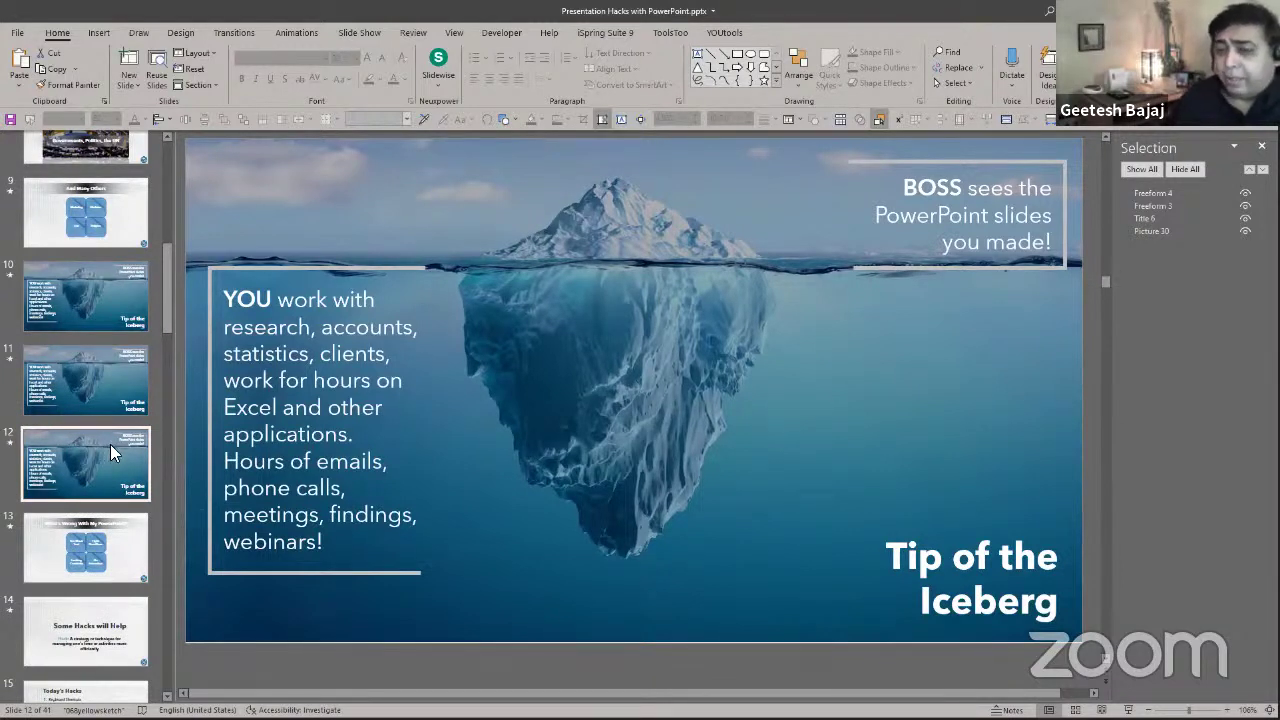
click(102, 388)
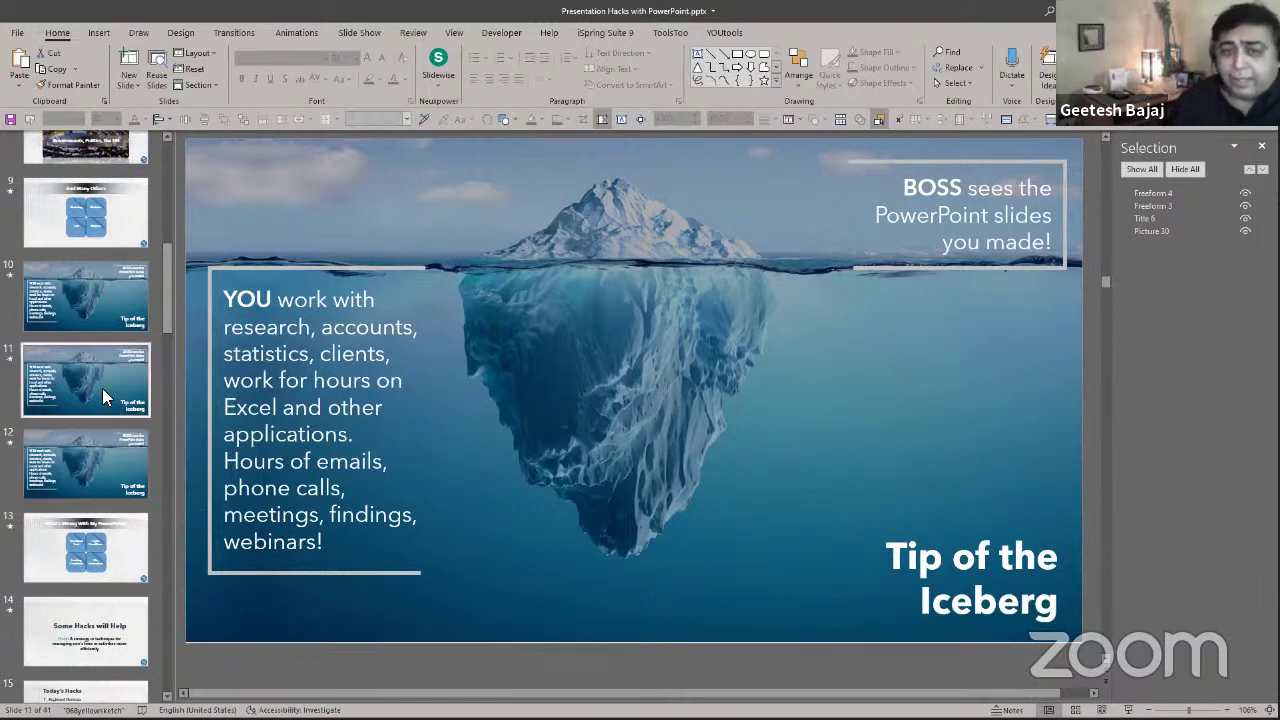
key(ctrl+d)
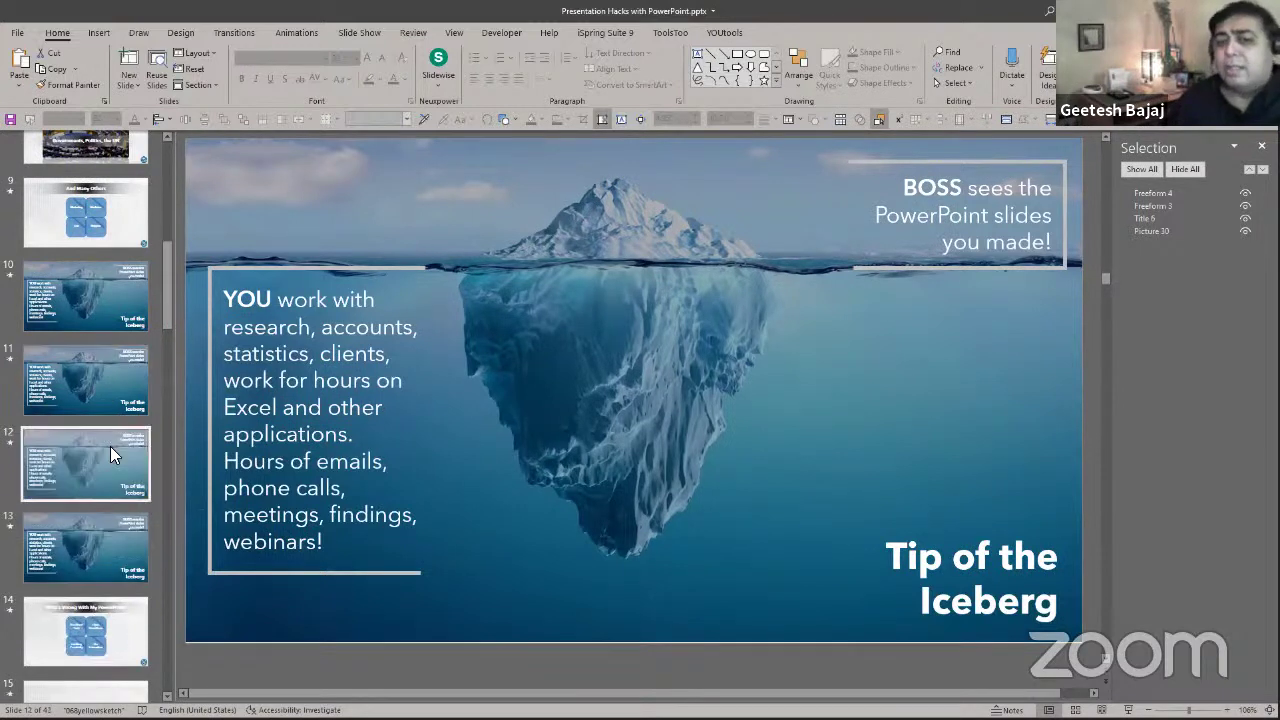
Open the Demo slide, now slide 18.
scroll(110, 446, down, 2)
scroll(110, 446, down, 3)
scroll(100, 410, down, 2)
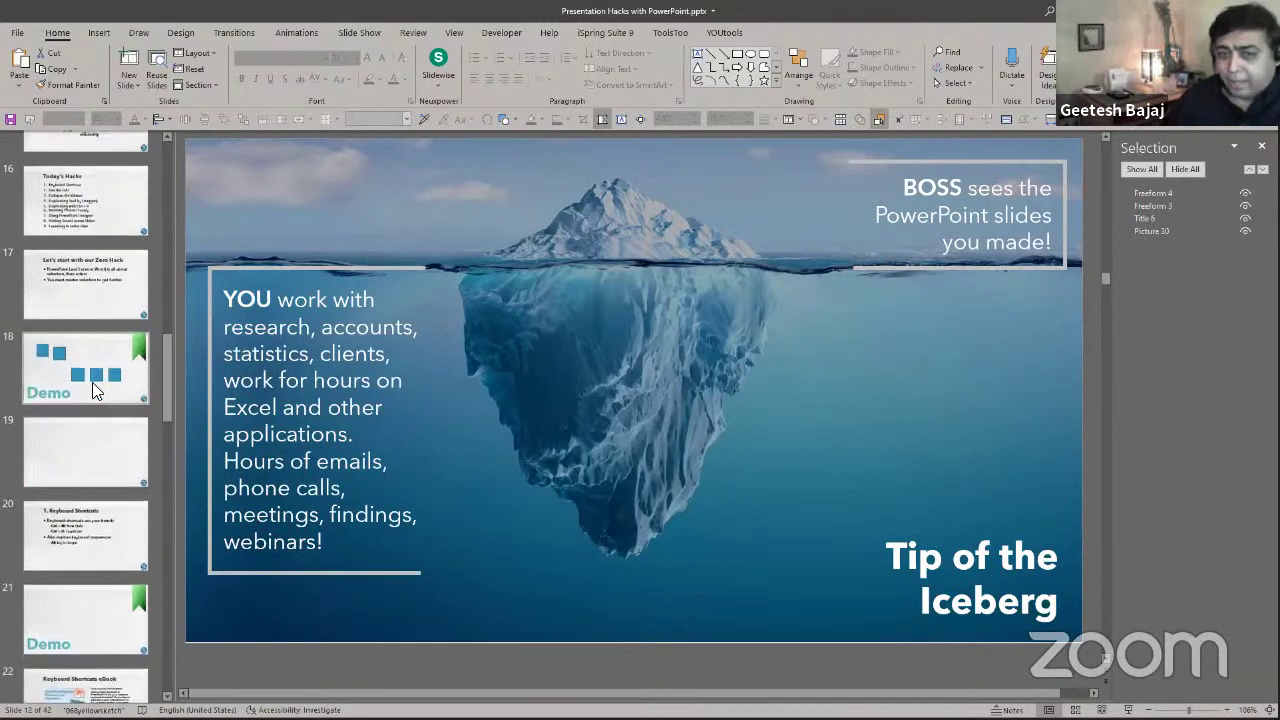
click(92, 382)
Copy the top-left blue square into the top row, right of the second square.
click(311, 277)
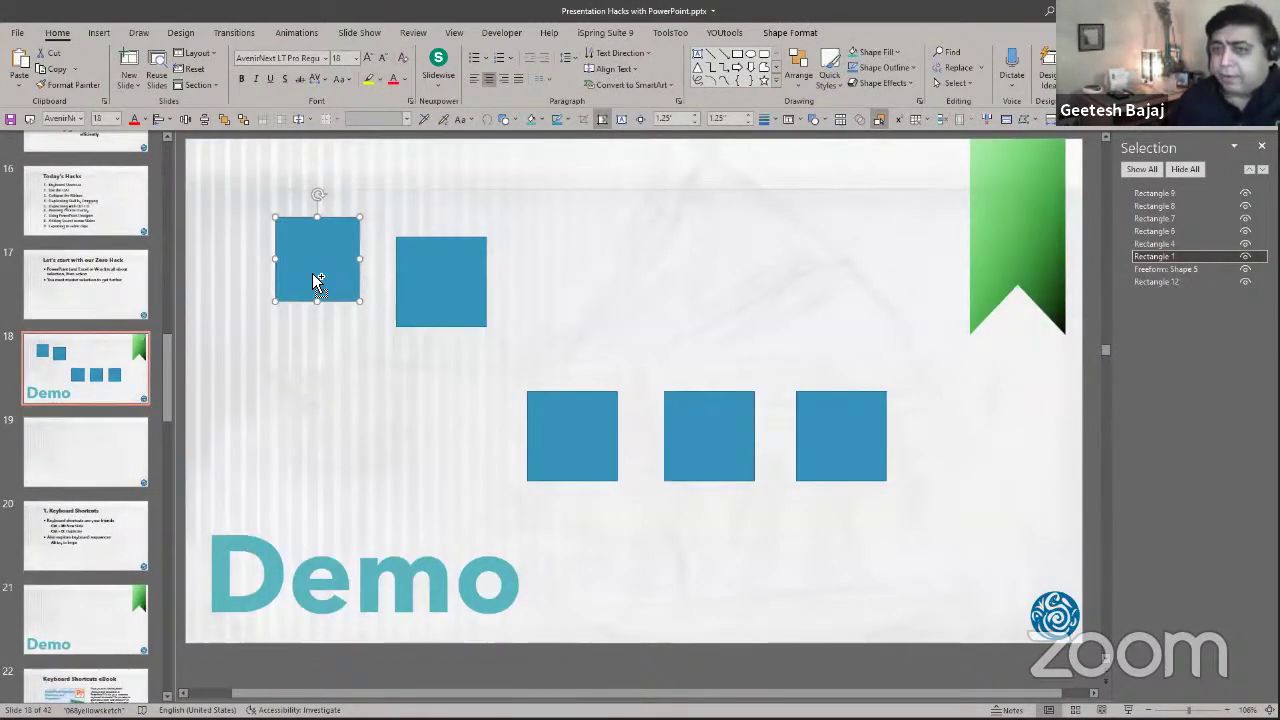
key(ctrl+d)
drag(323, 286, 634, 310)
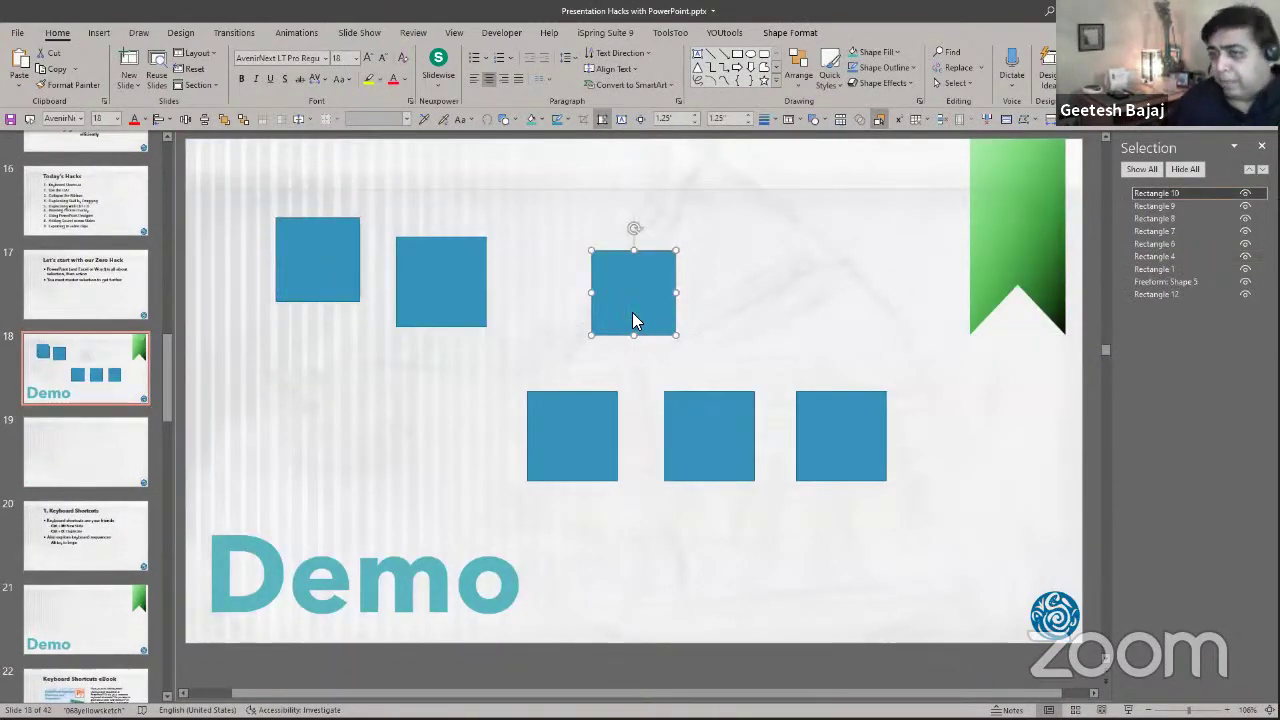
Copy the three lower squares into a new row beneath the originals.
click(600, 440)
shift+click(714, 449)
shift+click(811, 451)
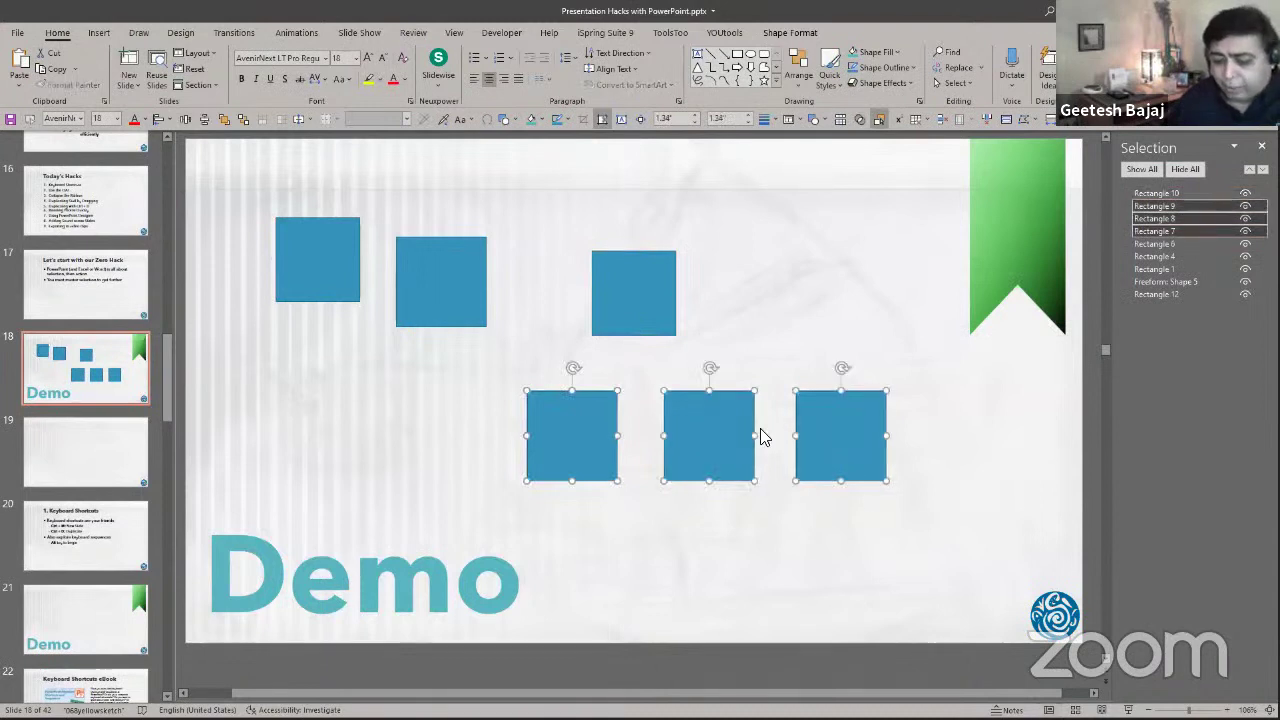
key(ctrl+d)
drag(750, 460, 748, 582)
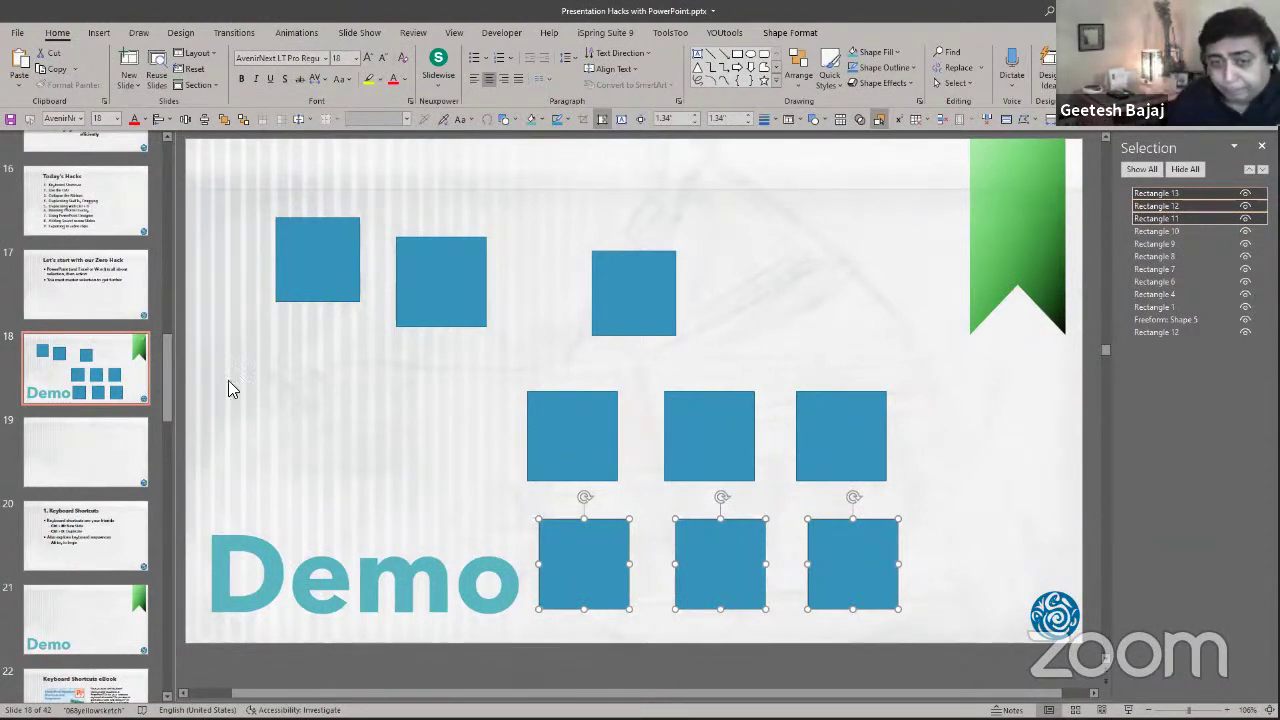
click(94, 505)
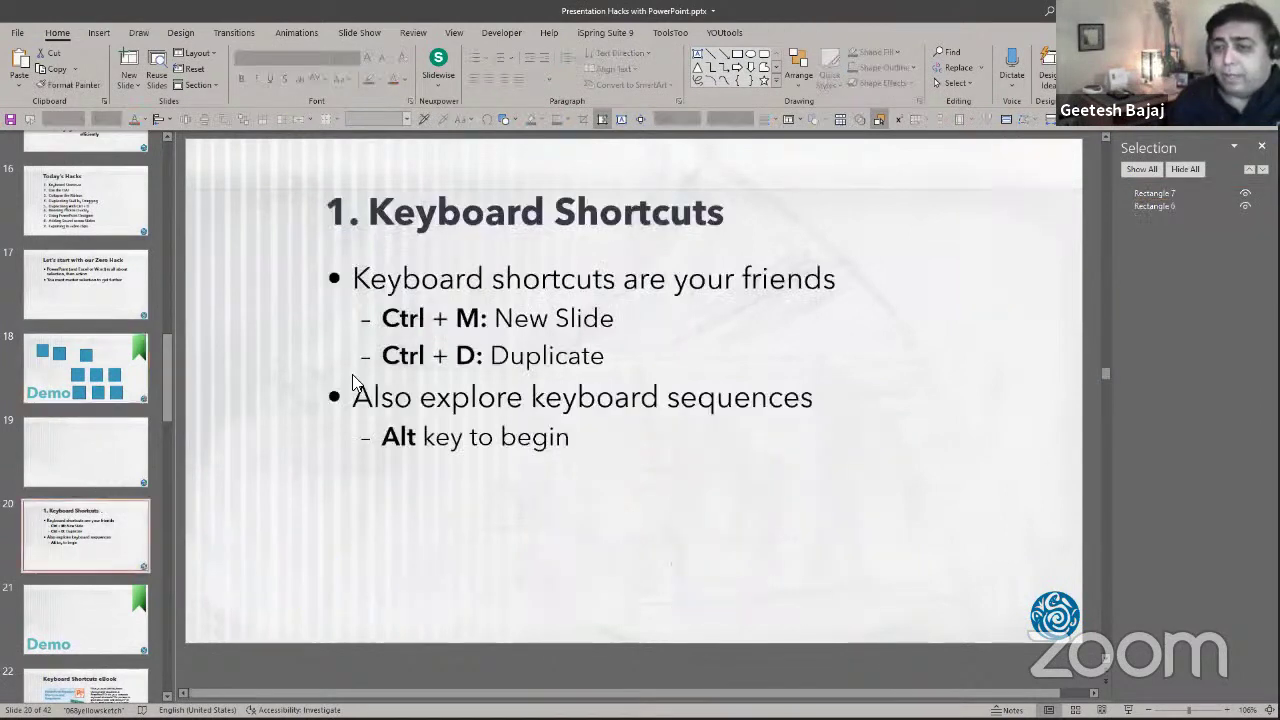
click(242, 494)
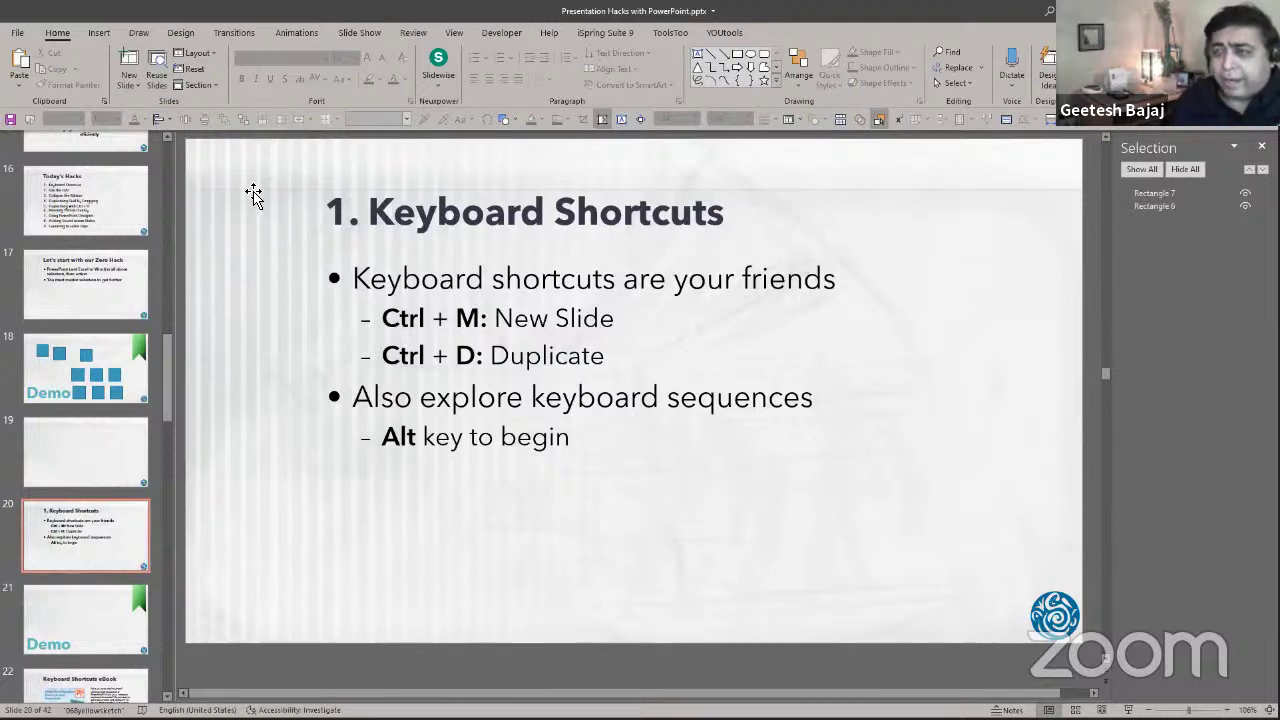
click(326, 514)
Open Demo slide 18 and select its three top squares.
click(314, 494)
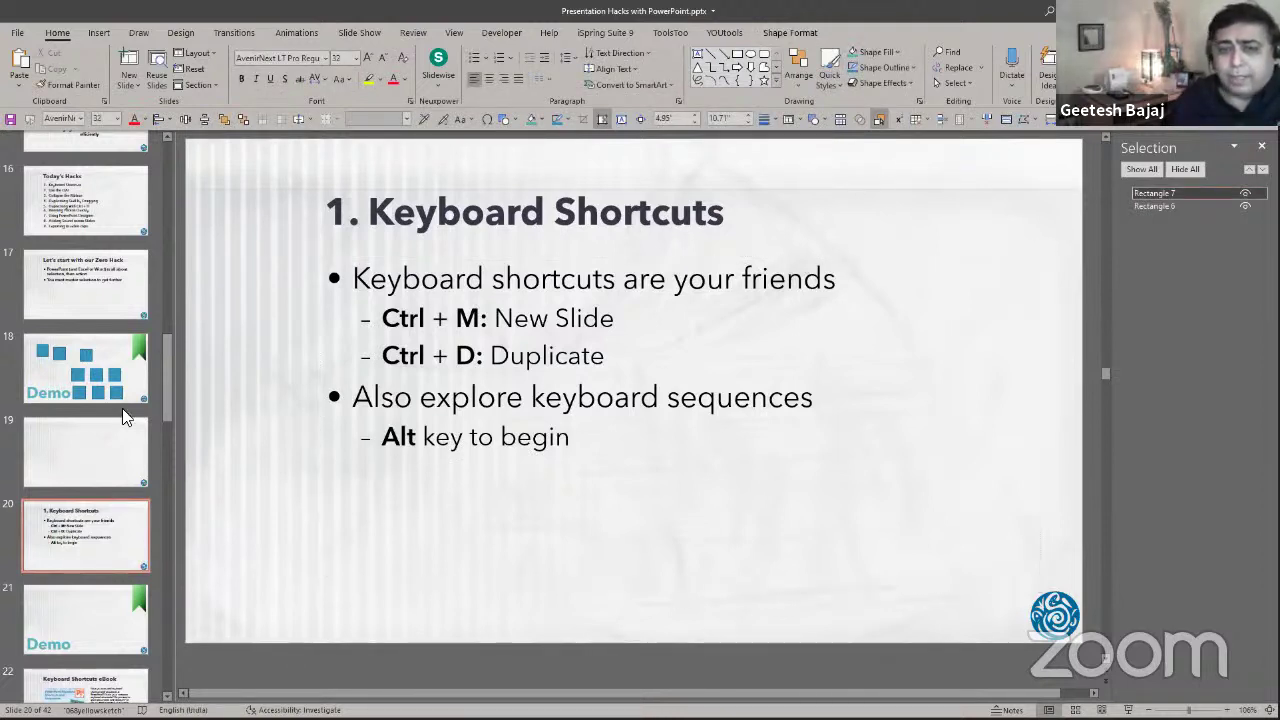
click(94, 390)
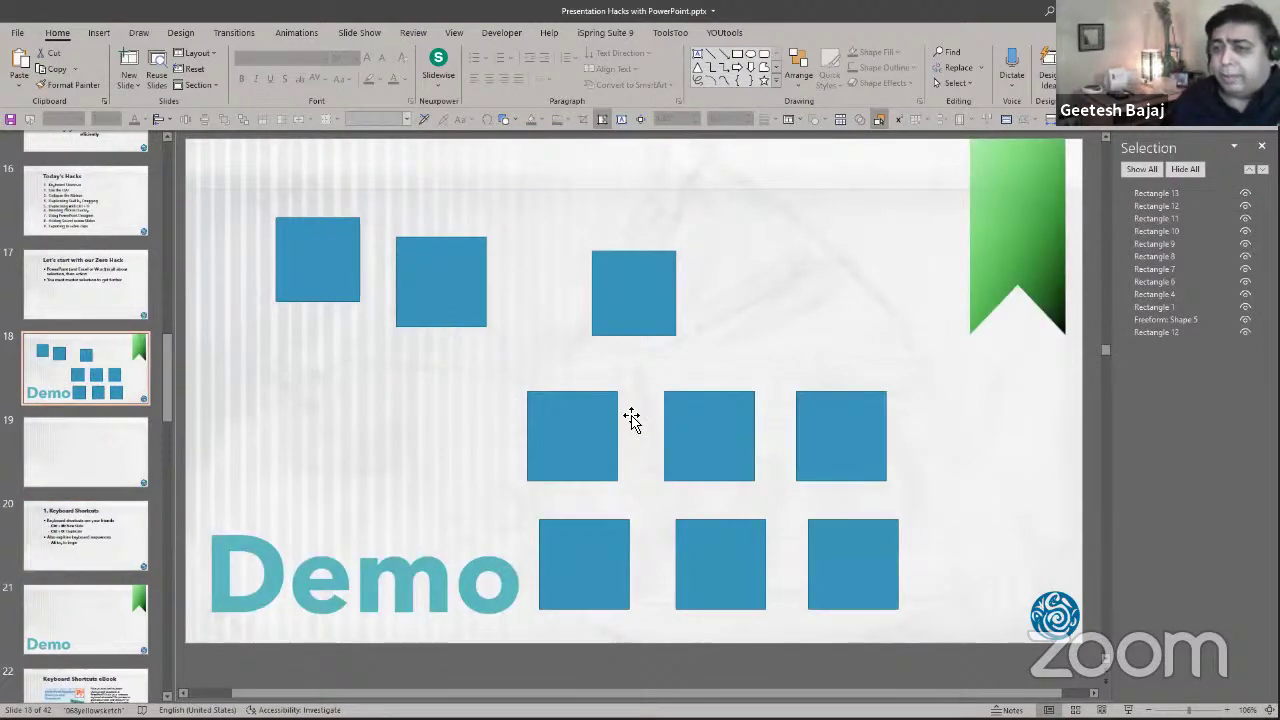
click(628, 420)
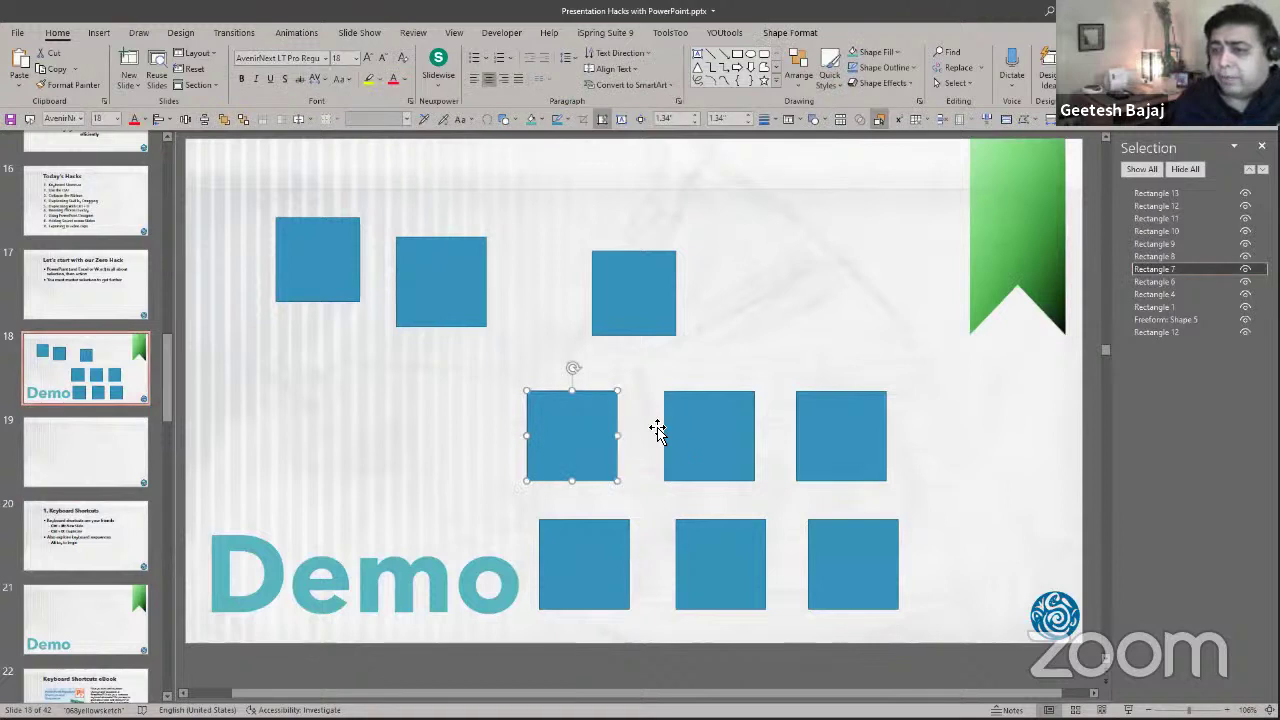
click(339, 269)
shift+click(457, 289)
shift+click(634, 290)
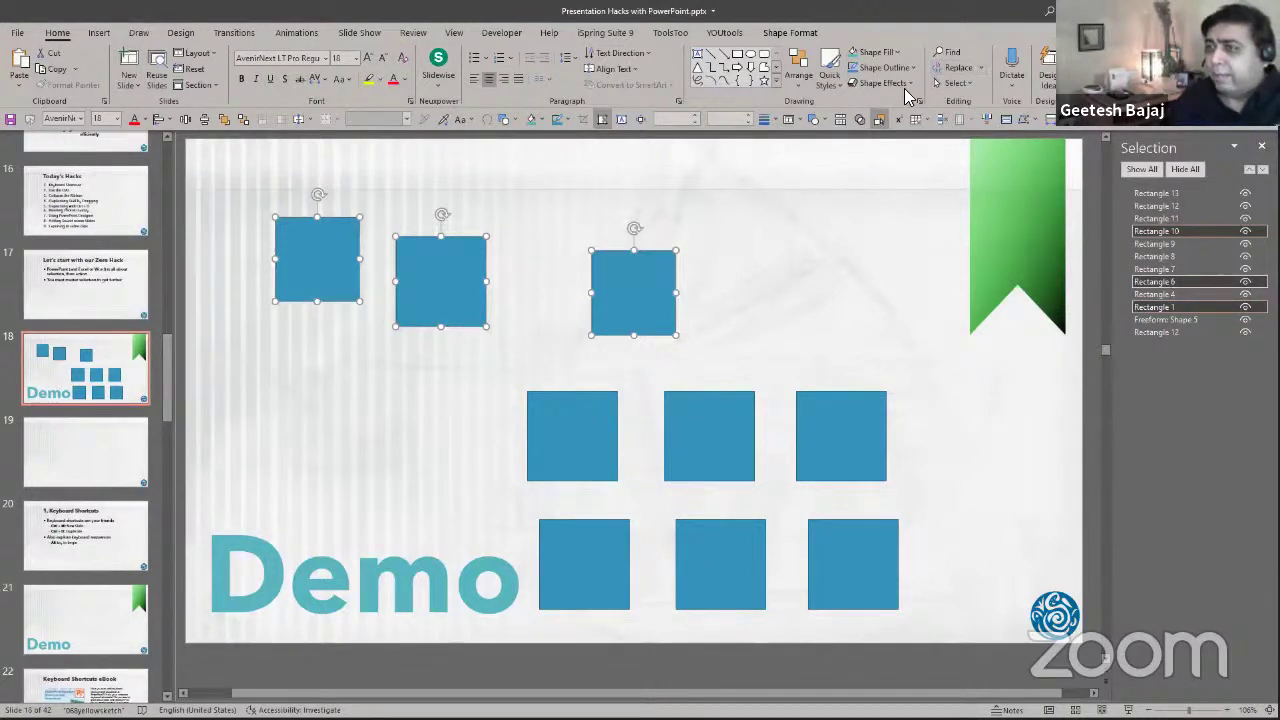
Align the three squares along their tops, then undo it and deselect.
click(803, 84)
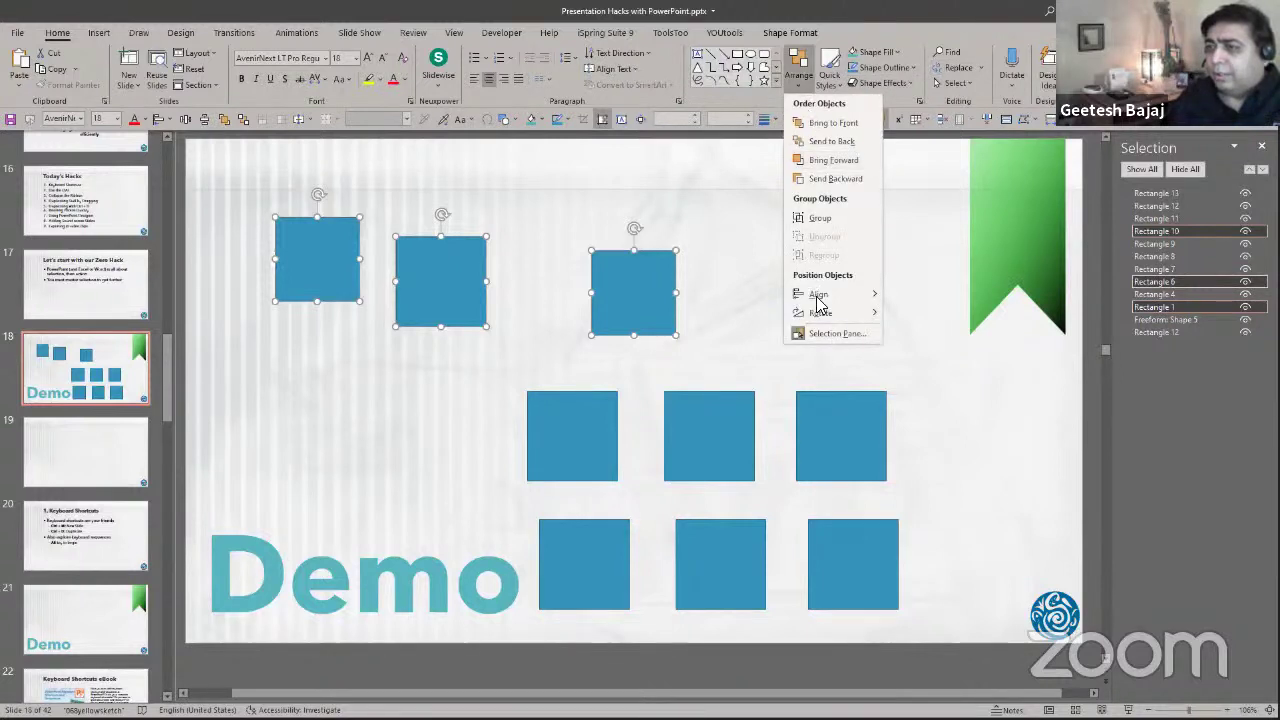
mouse_move(818, 294)
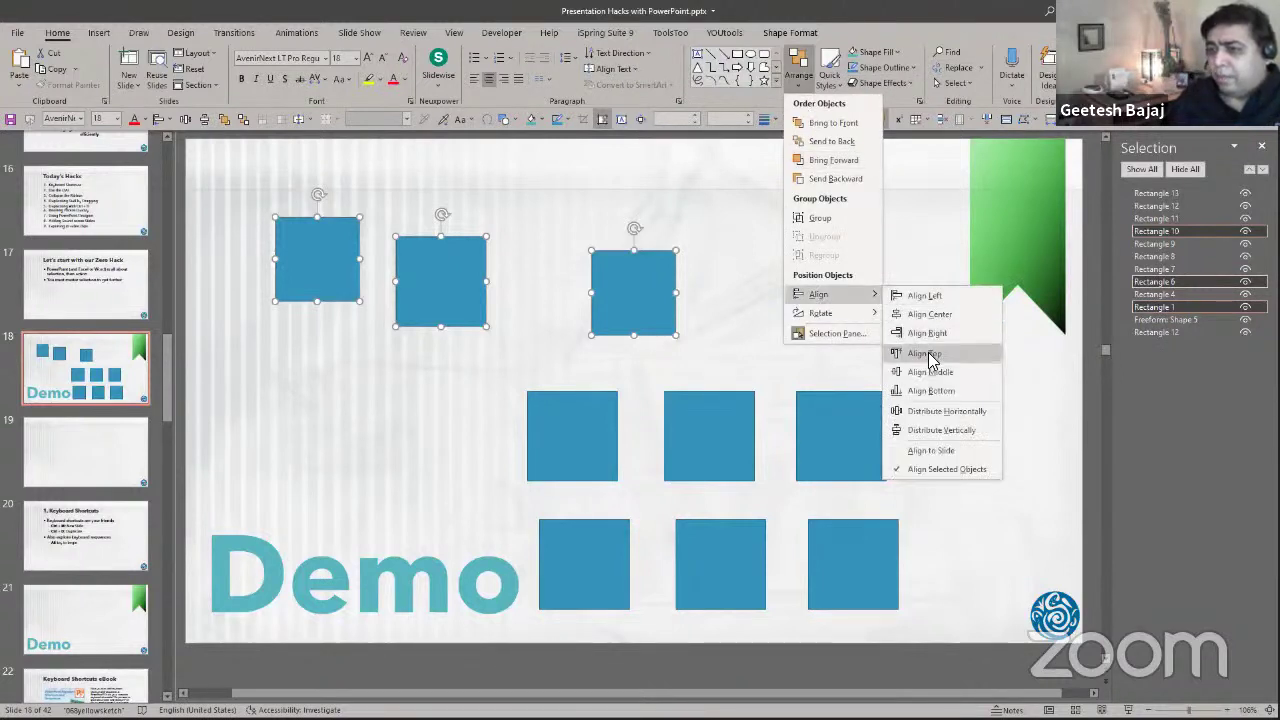
click(930, 356)
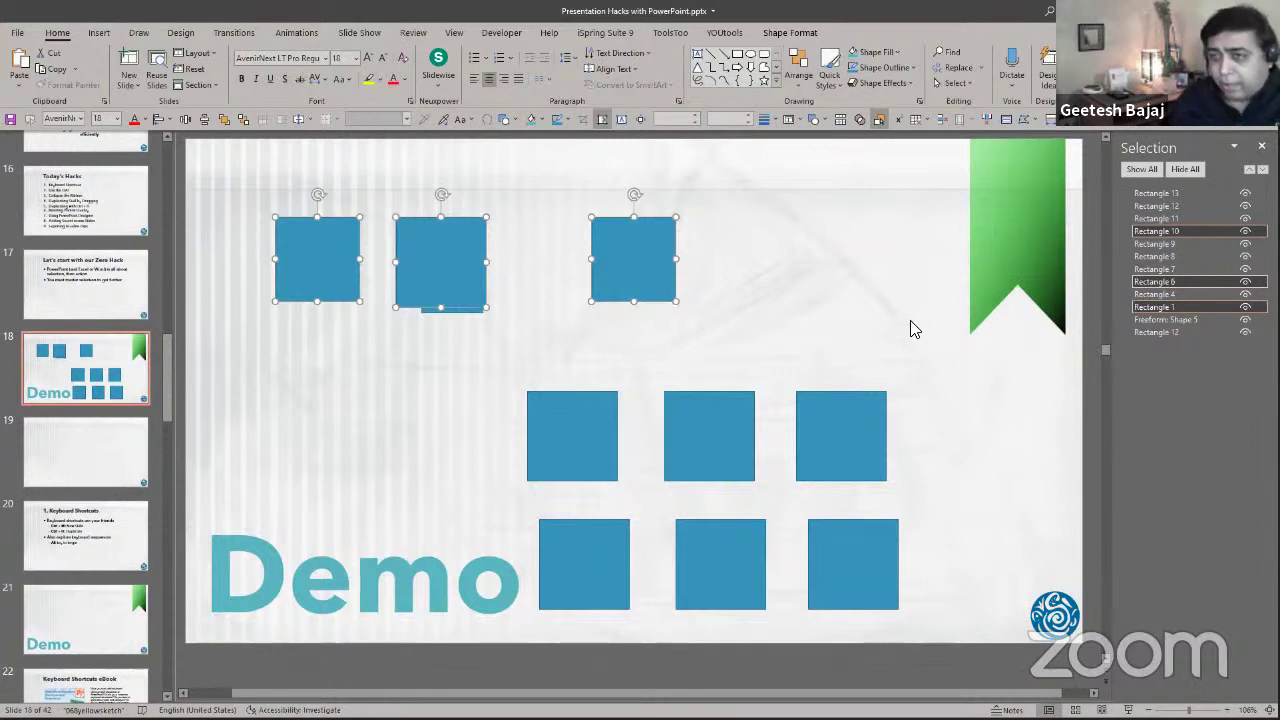
key(ctrl+z)
click(309, 422)
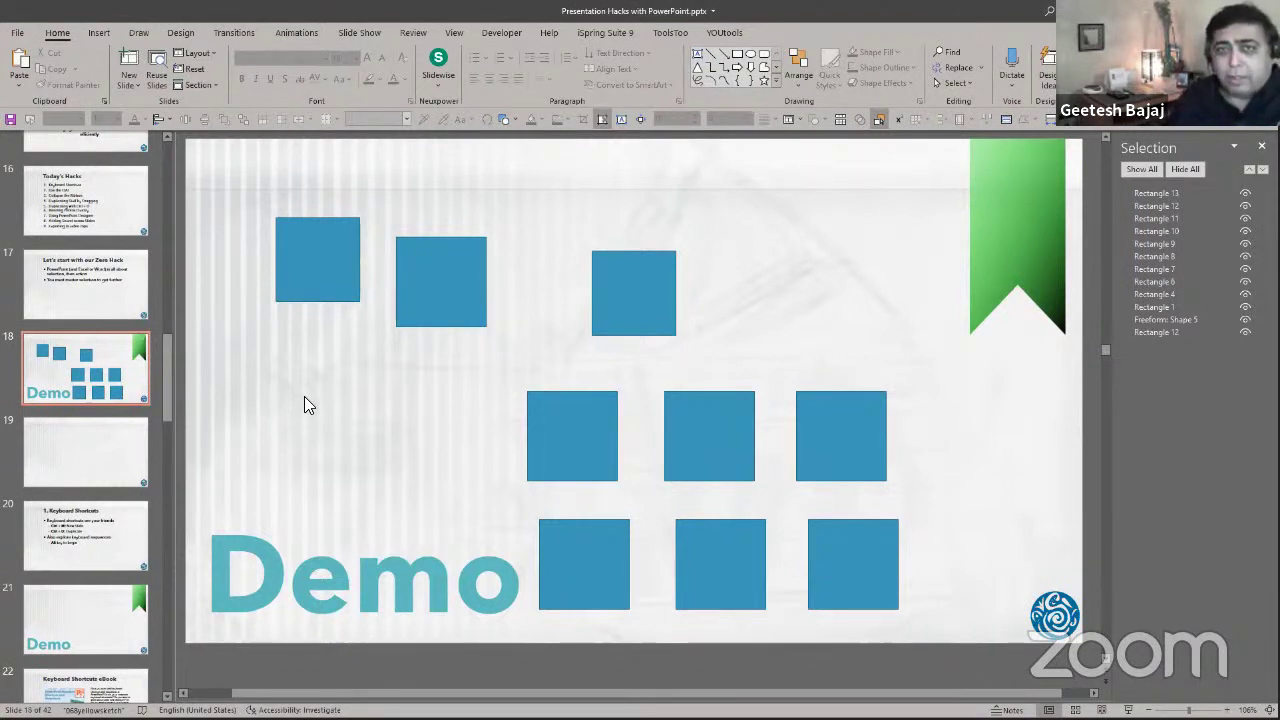
key(alt)
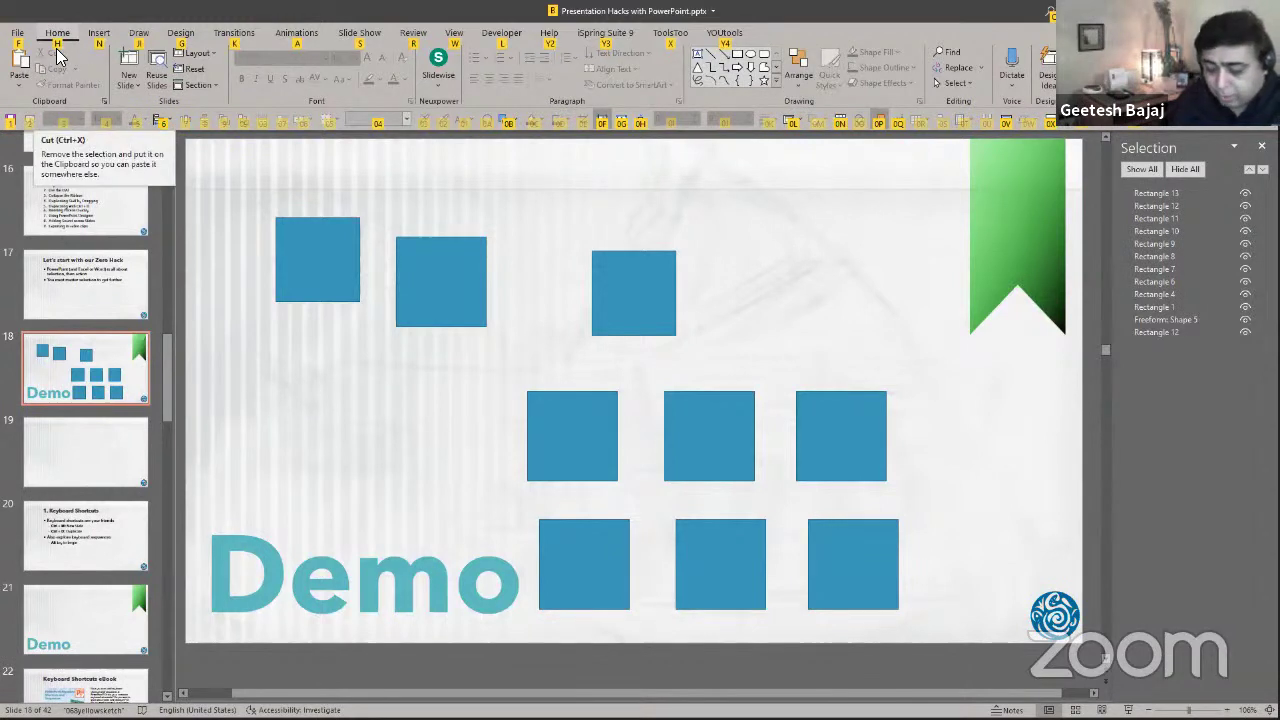
key(h)
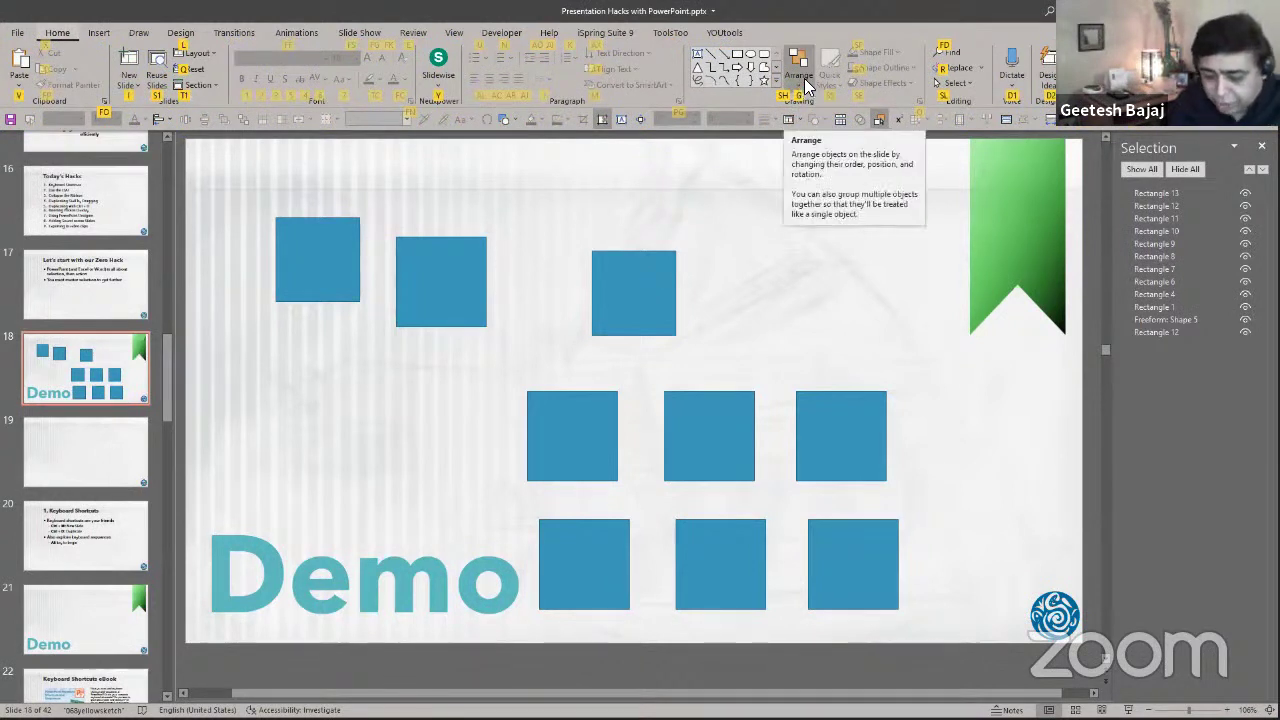
key(g)
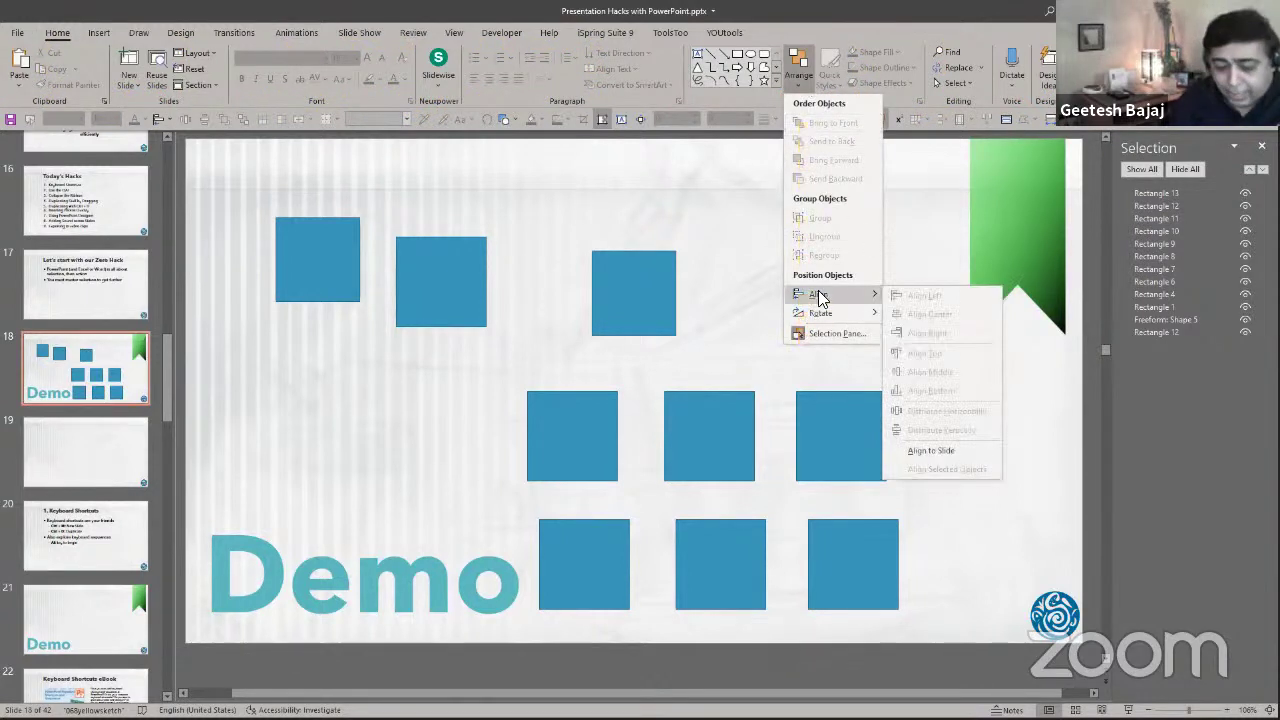
key(Escape)
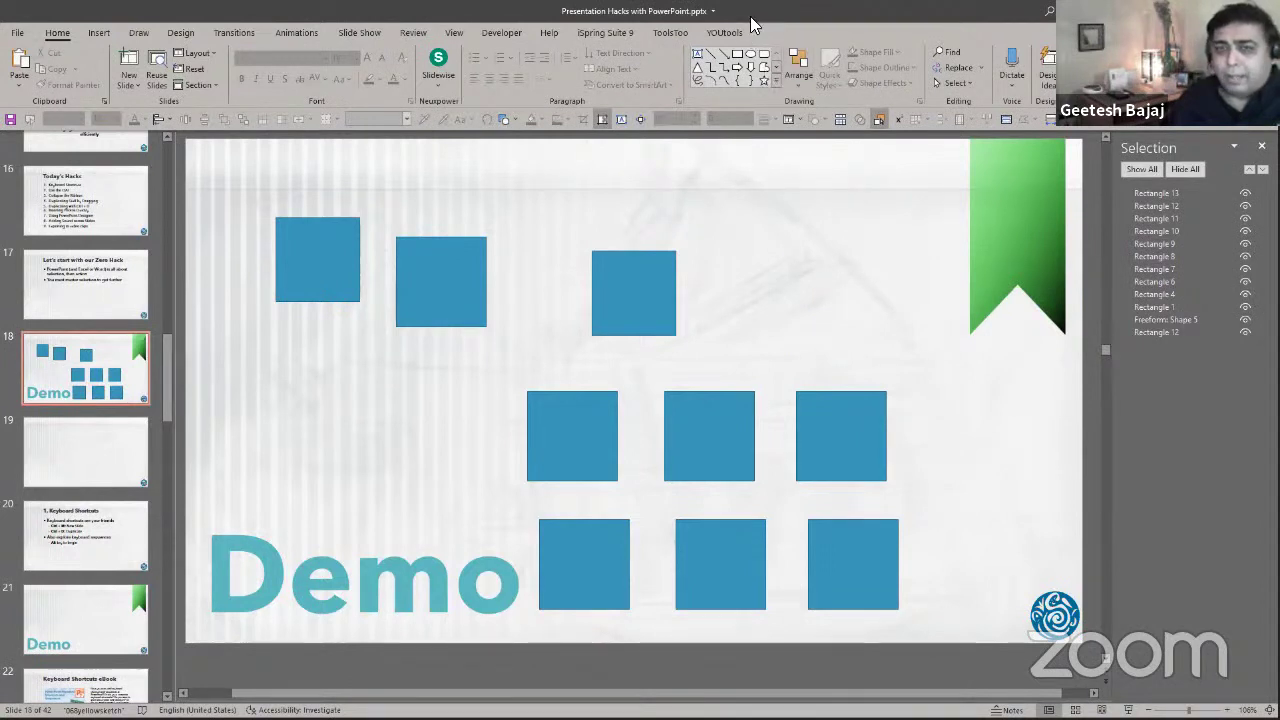
key(alt)
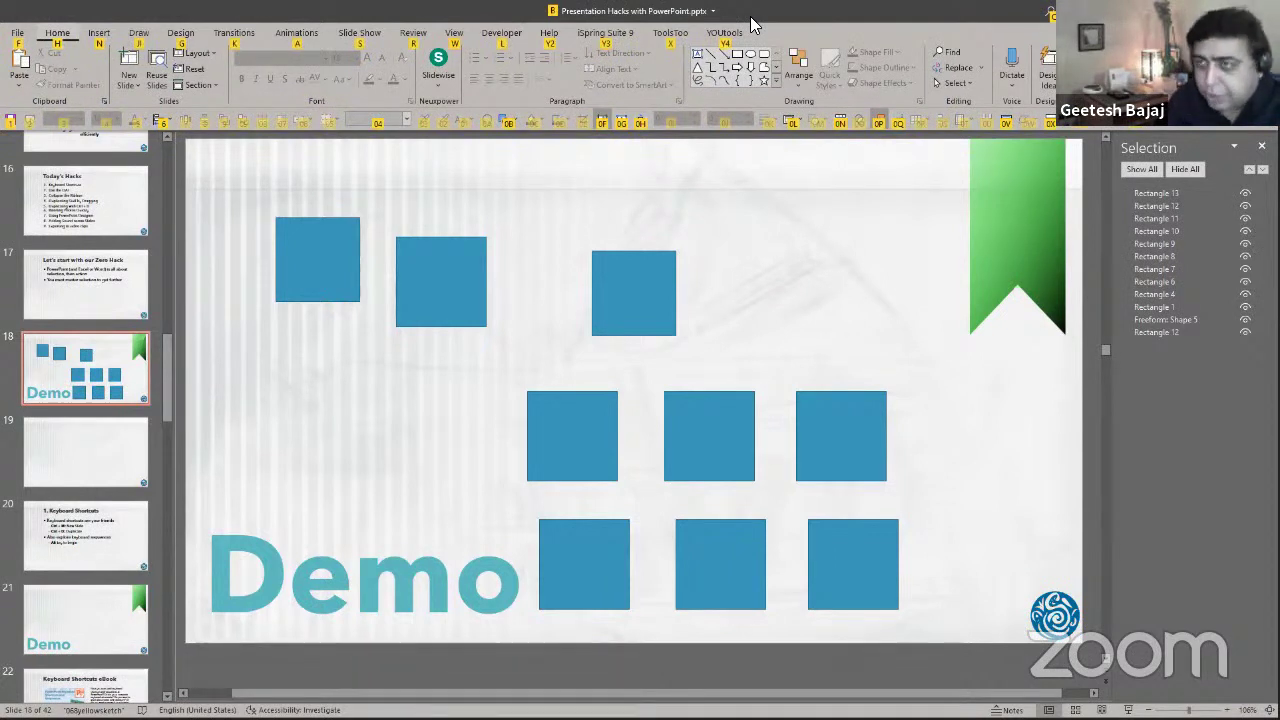
key(h)
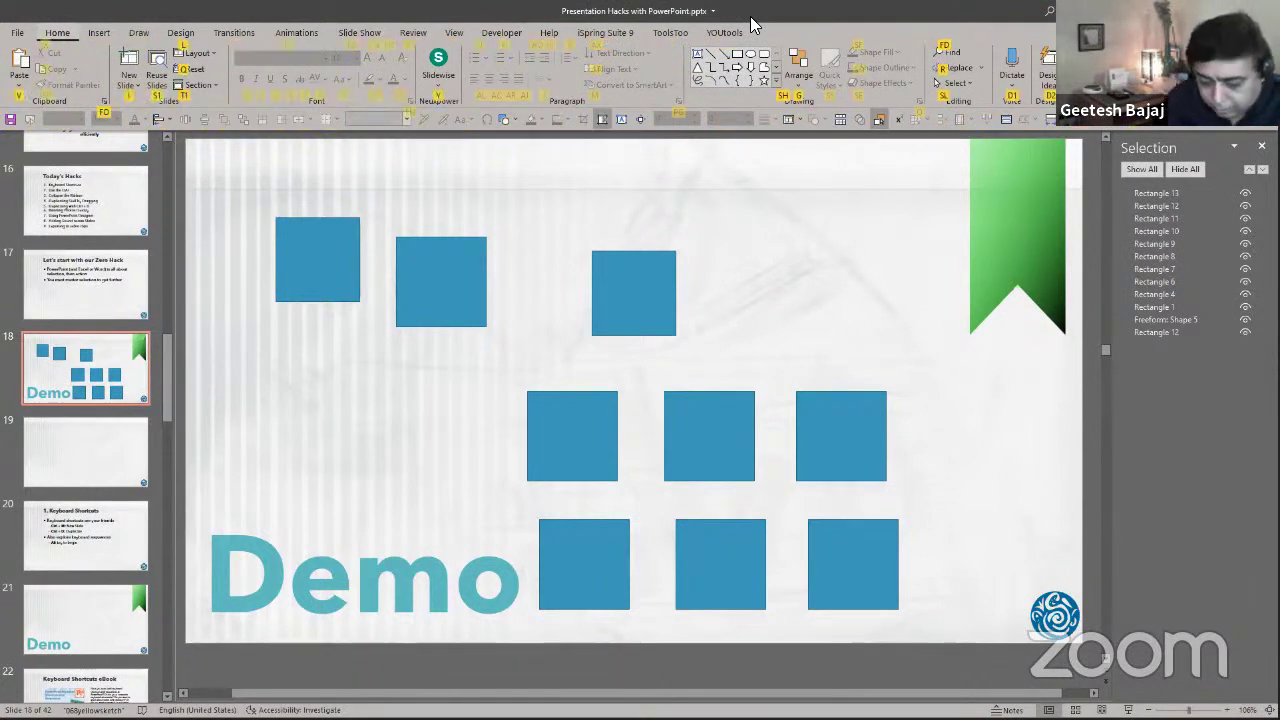
key(g)
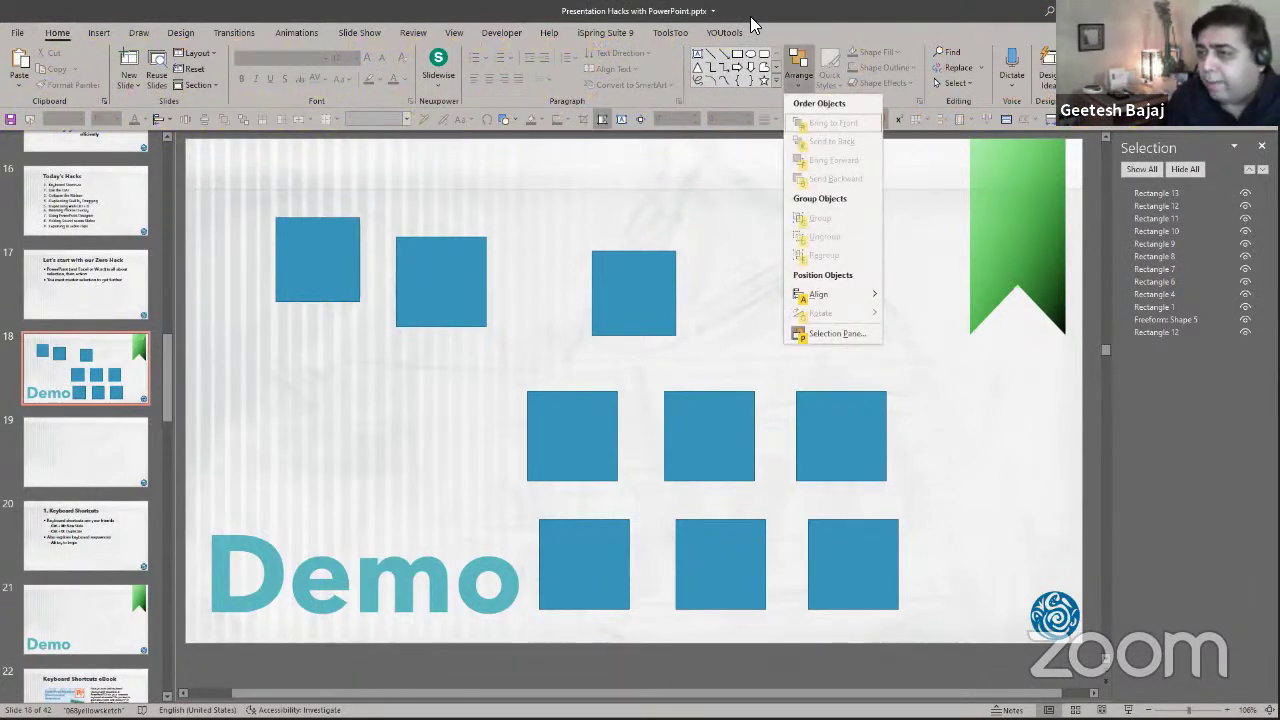
key(a)
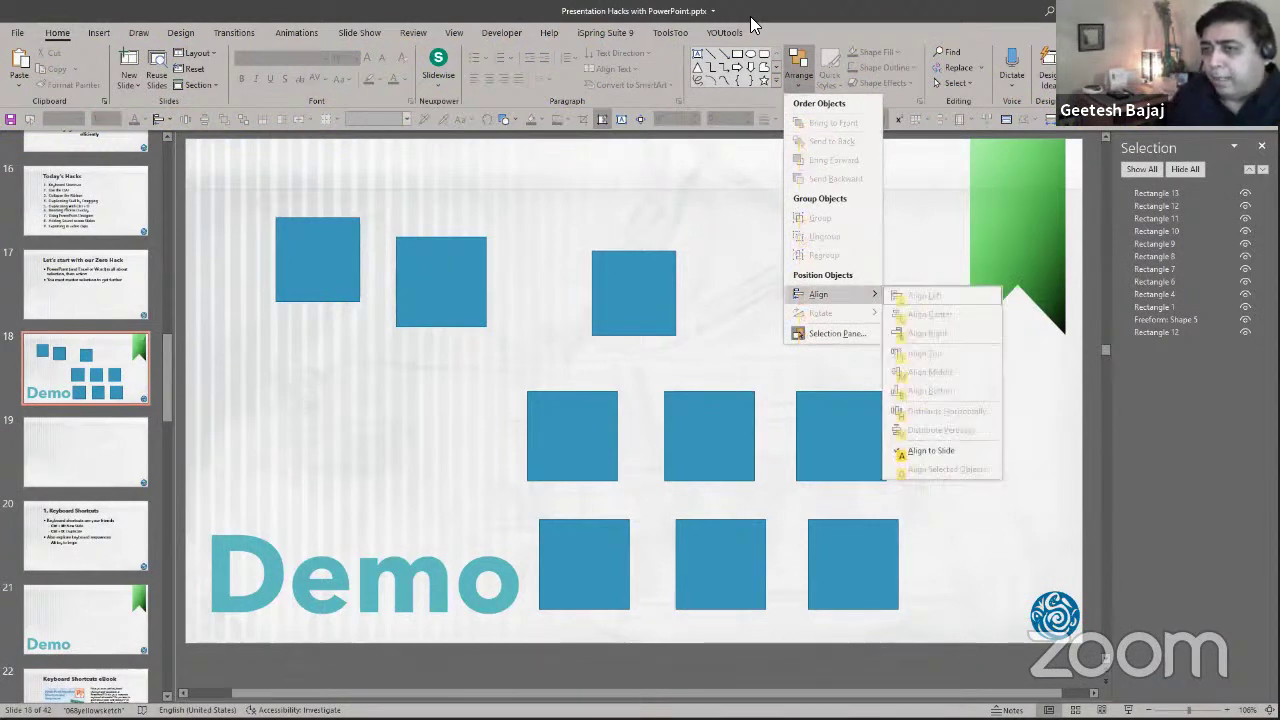
click(324, 280)
click(326, 279)
shift+click(460, 288)
shift+click(615, 299)
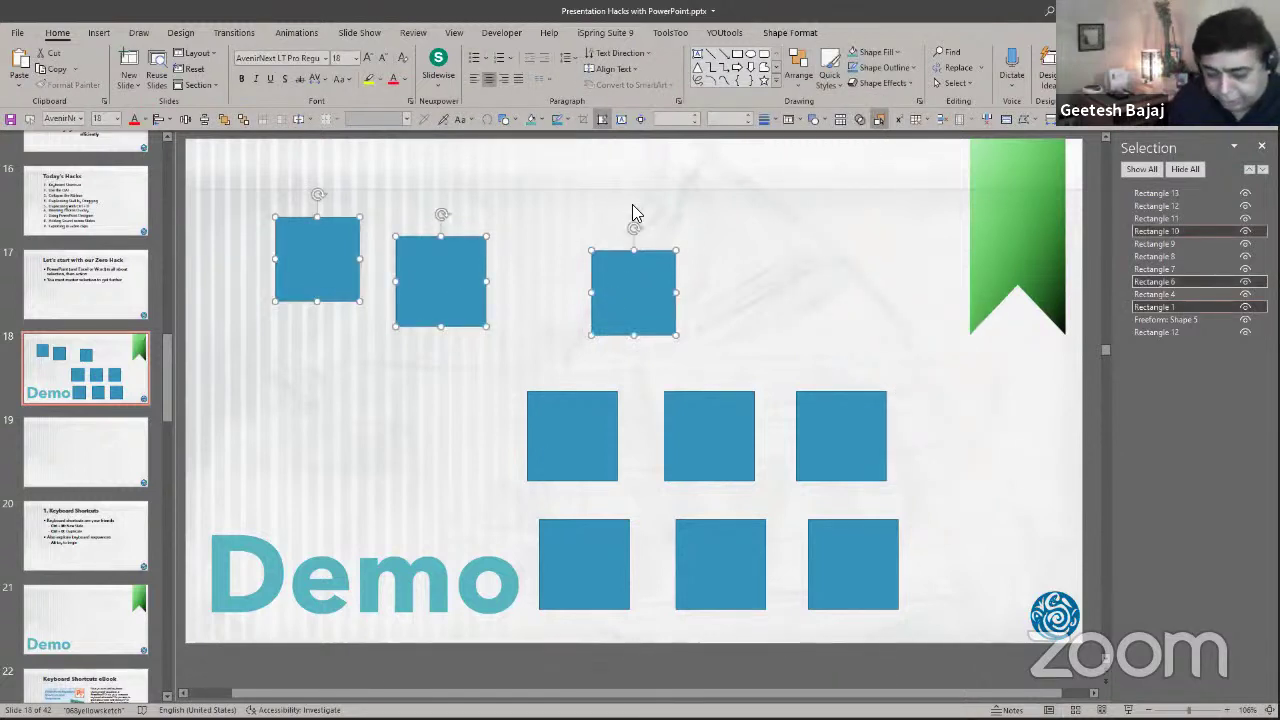
Top-align the three selected squares using the Alt, H, G, A, T key tips.
key(alt)
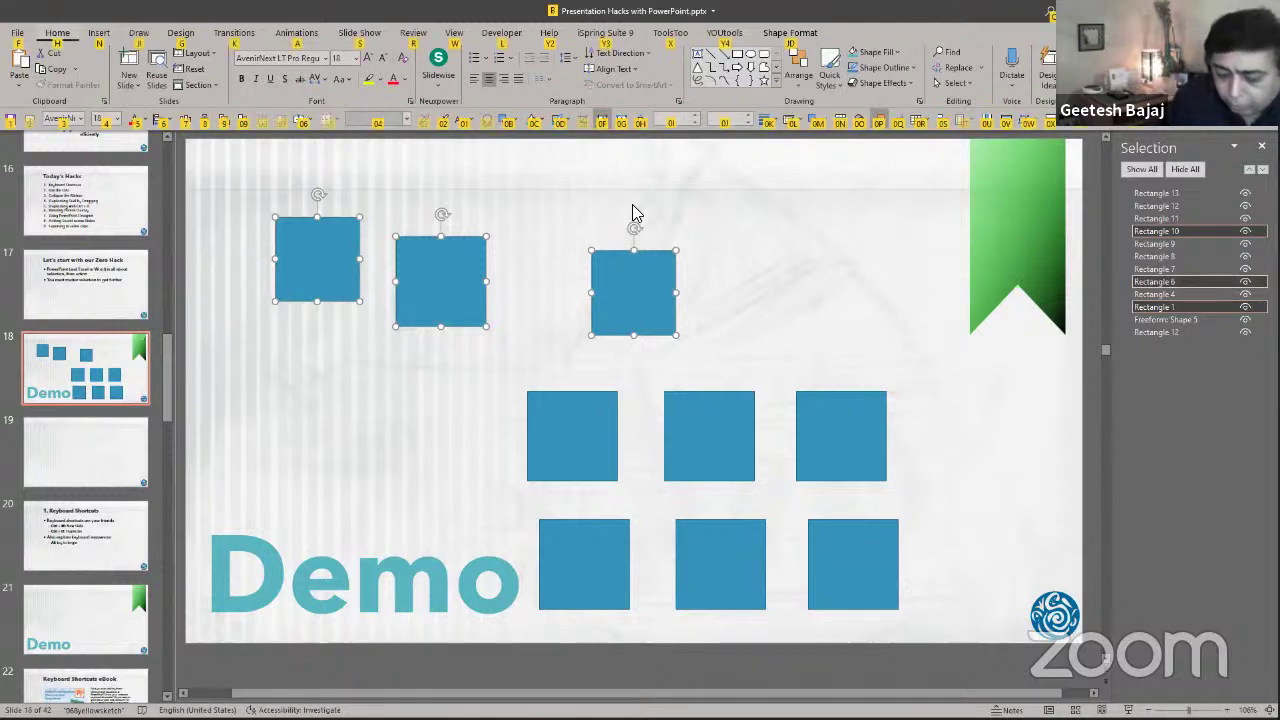
key(h)
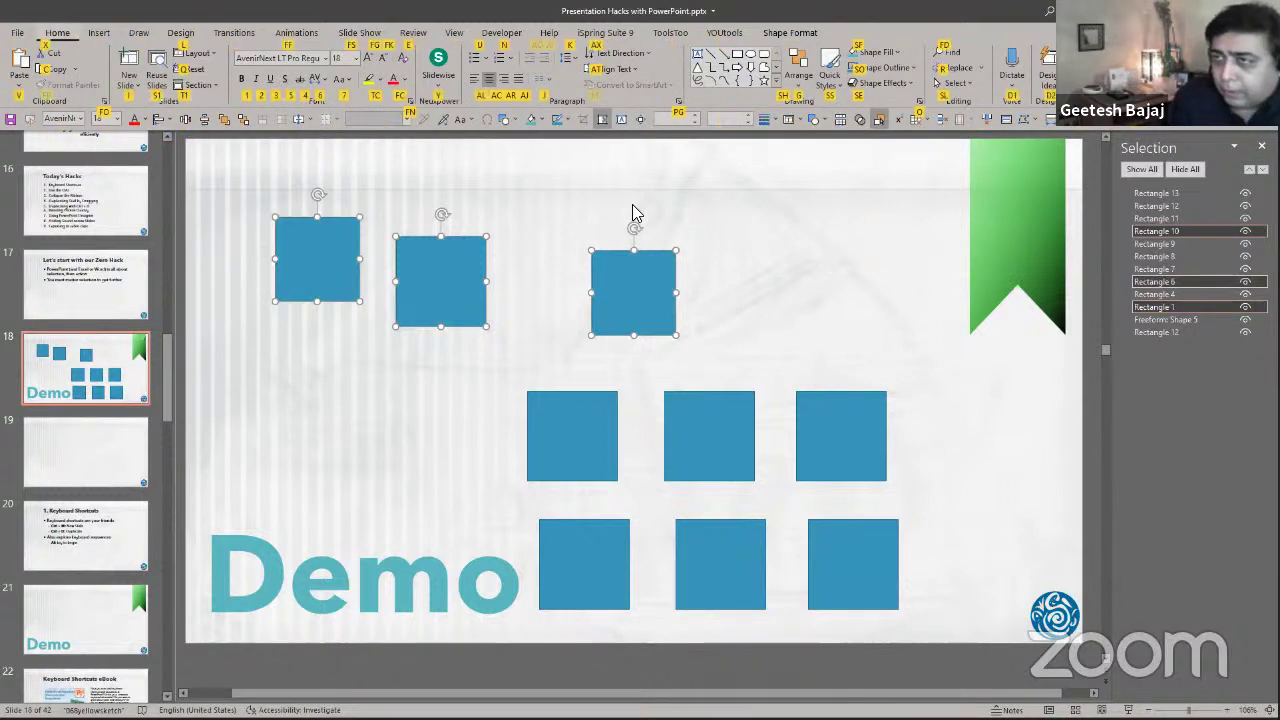
key(g)
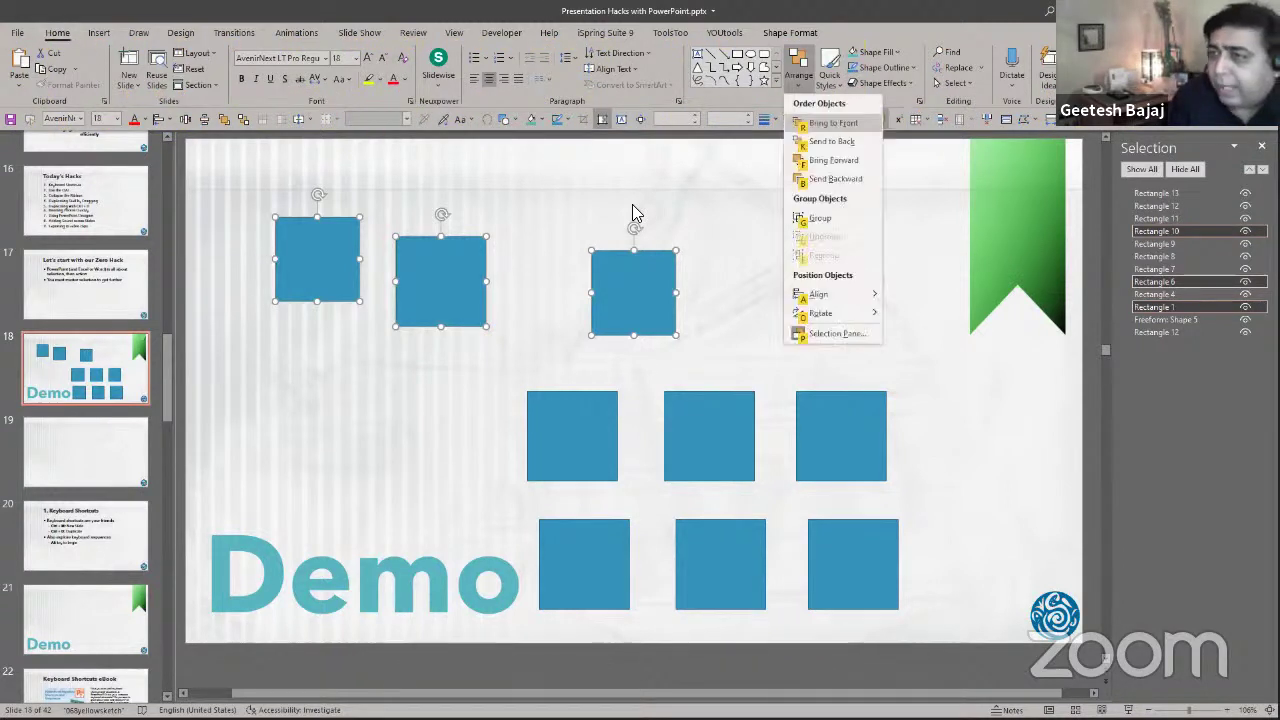
key(a)
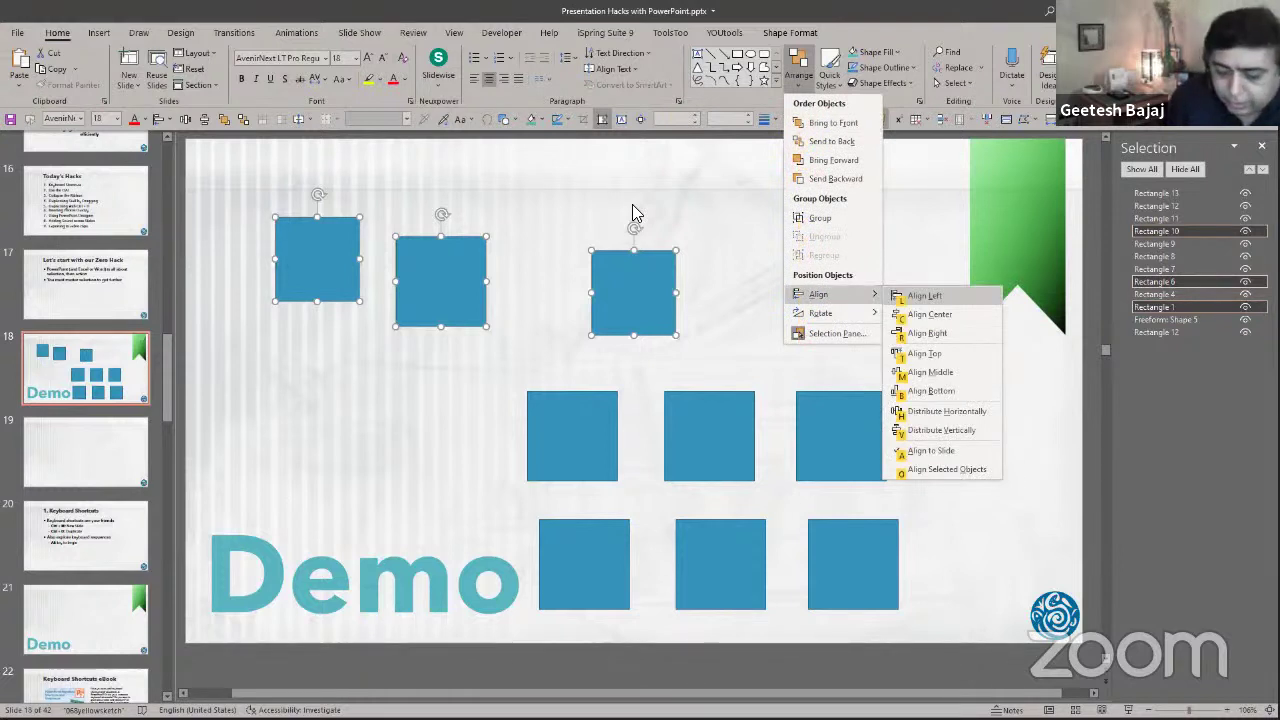
key(t)
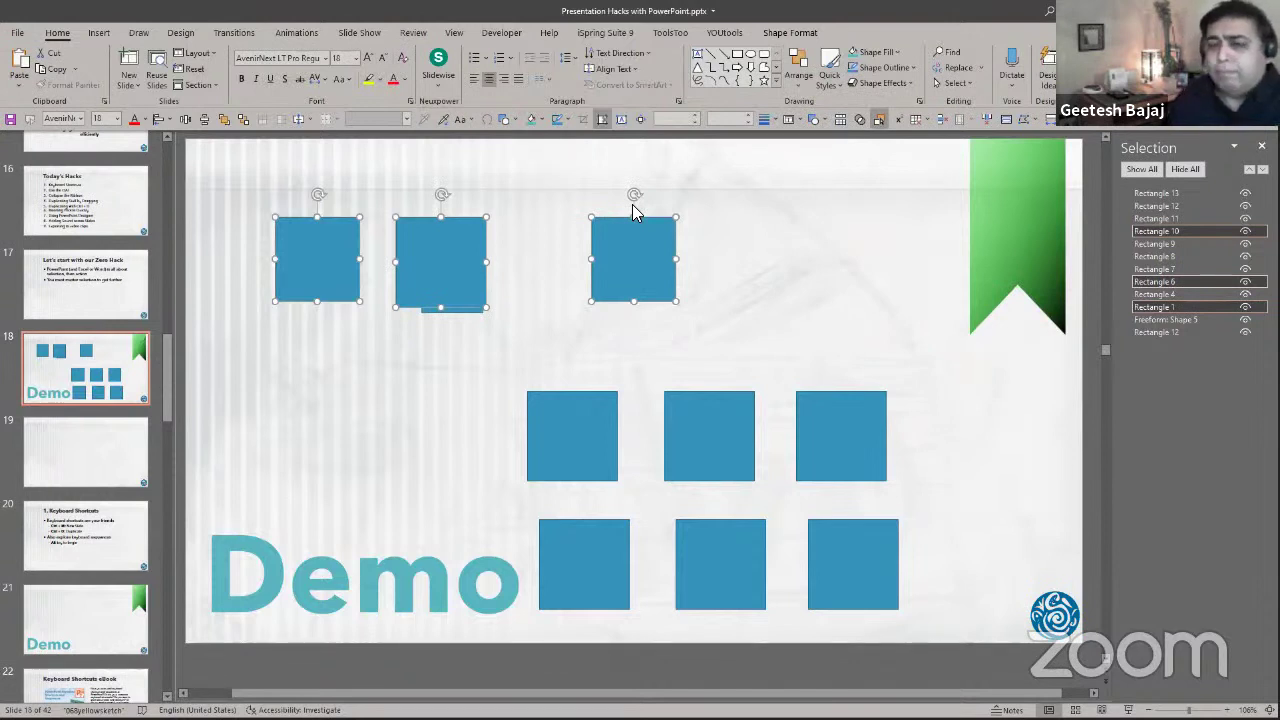
Select the top-row rectangles, then move on to slide 22, Keyboard Shortcuts eBook.
scroll(100, 448, down, 3)
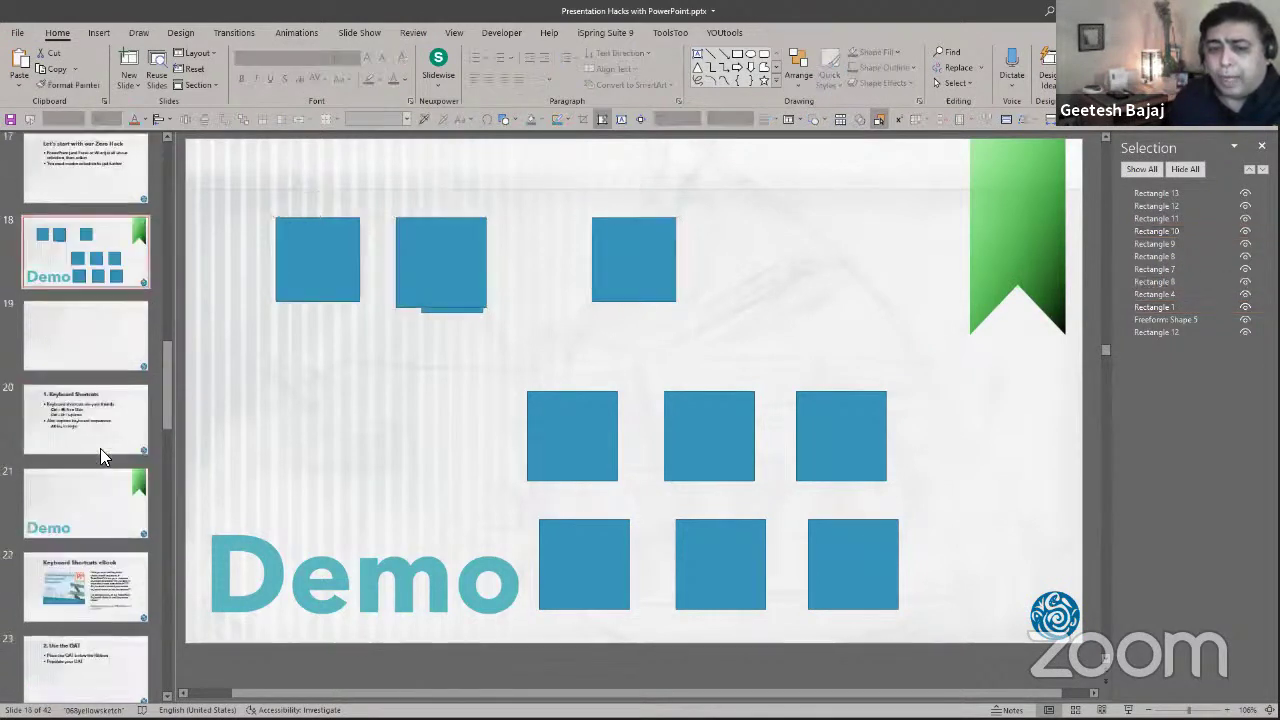
click(480, 347)
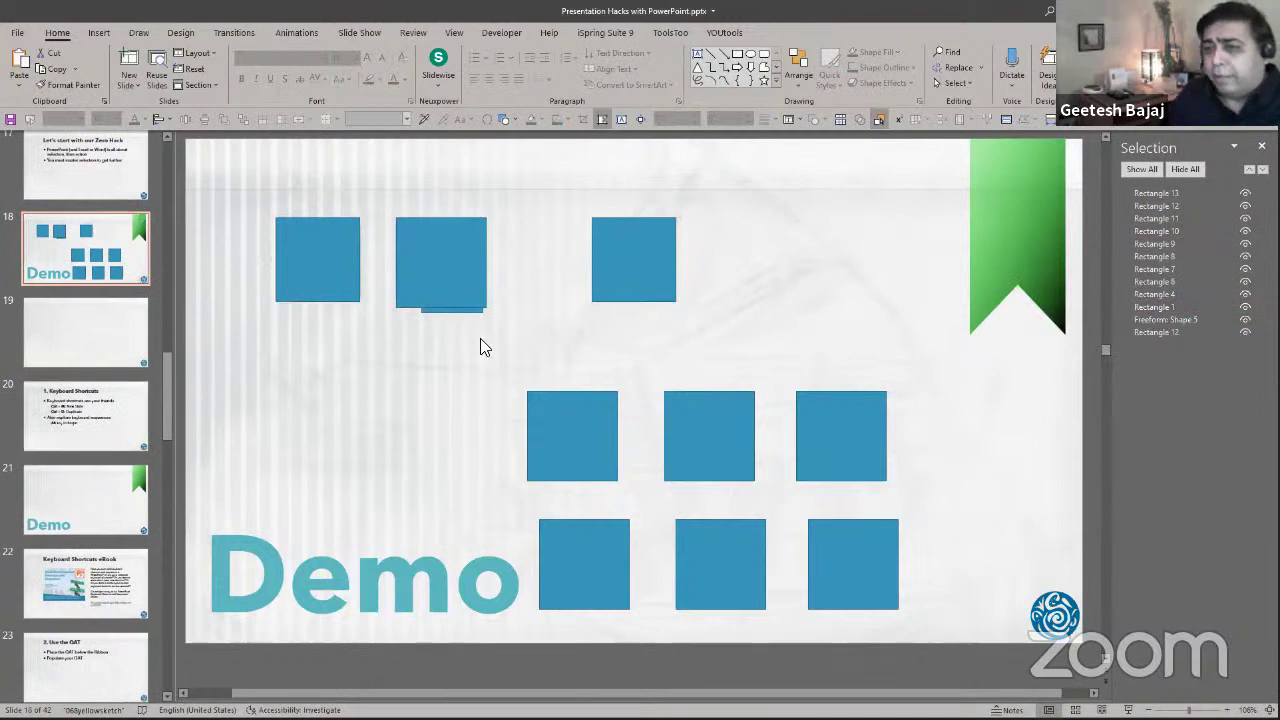
click(429, 286)
click(334, 283)
click(617, 269)
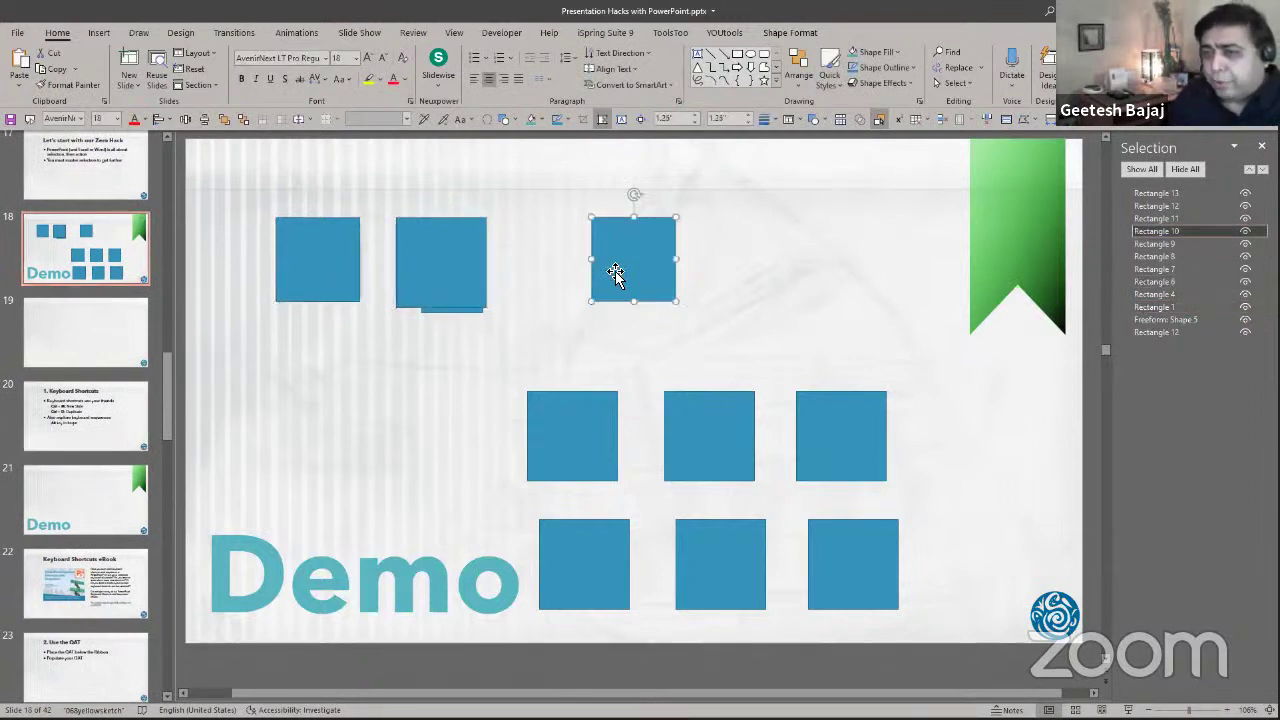
click(86, 514)
click(78, 588)
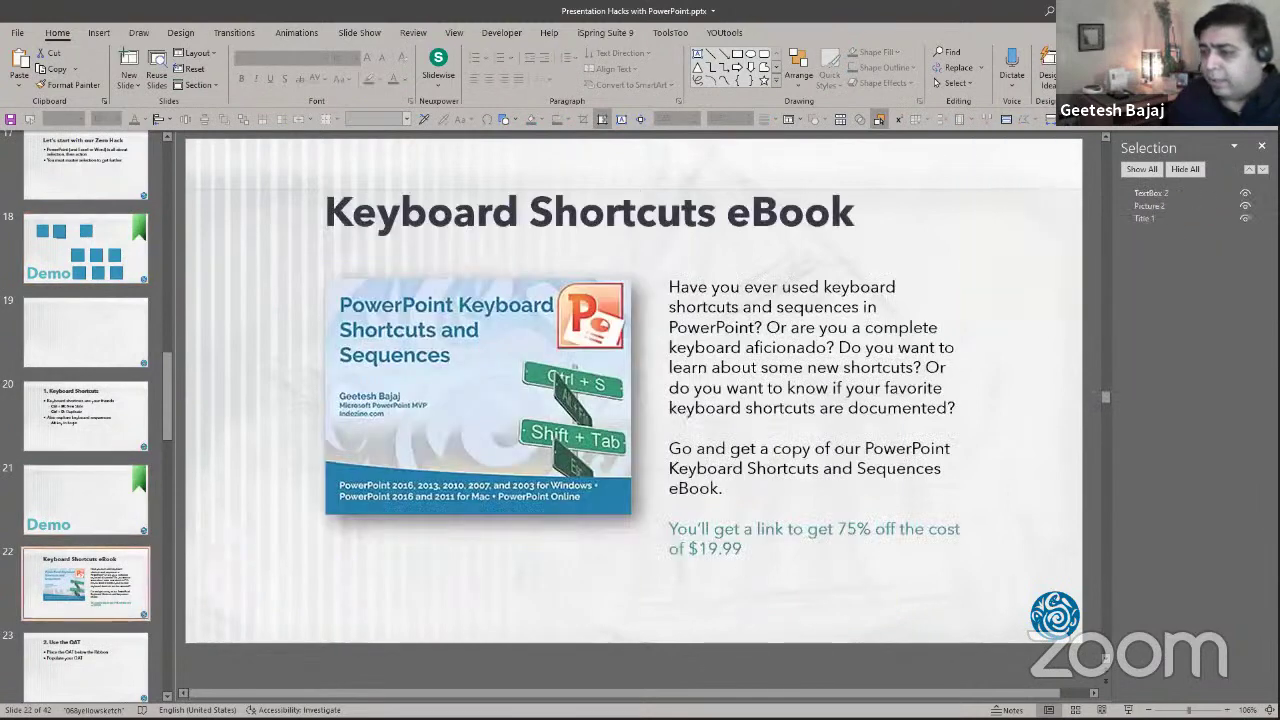
Run the slide show from the Keyboard Shortcuts eBook slide and advance to '2. Use the QAT'.
key(shift+F5)
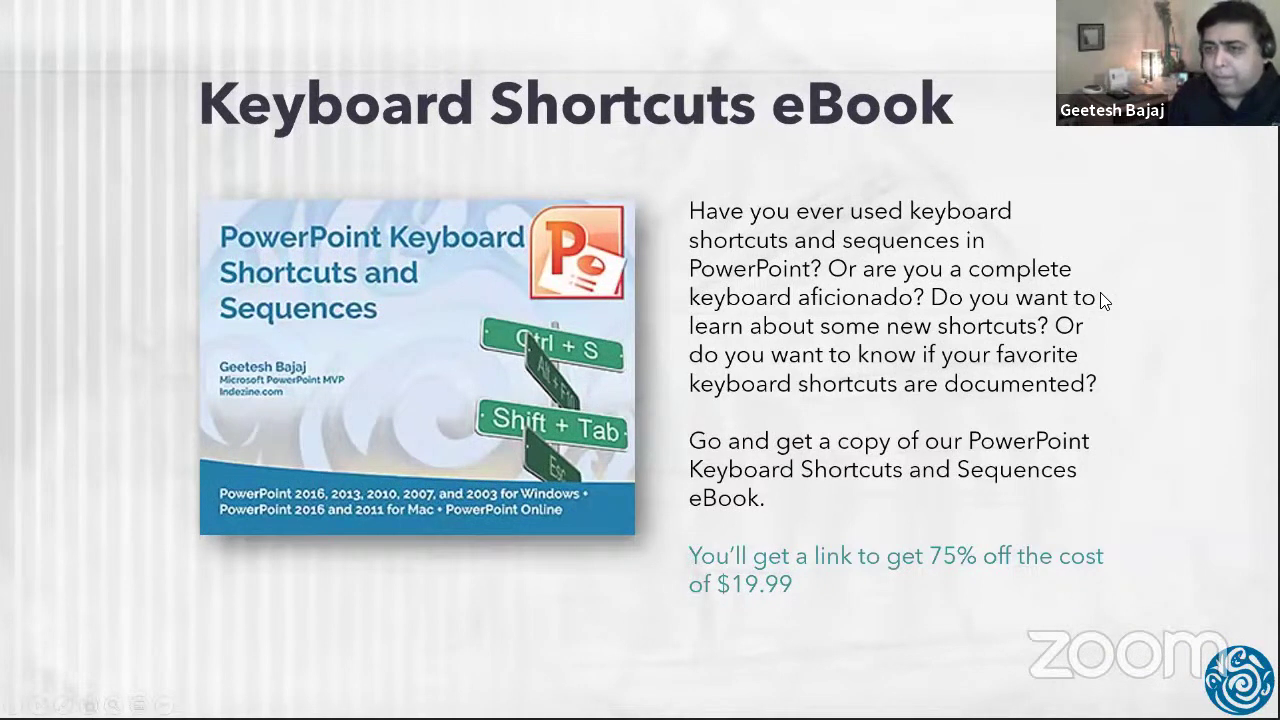
key(Right)
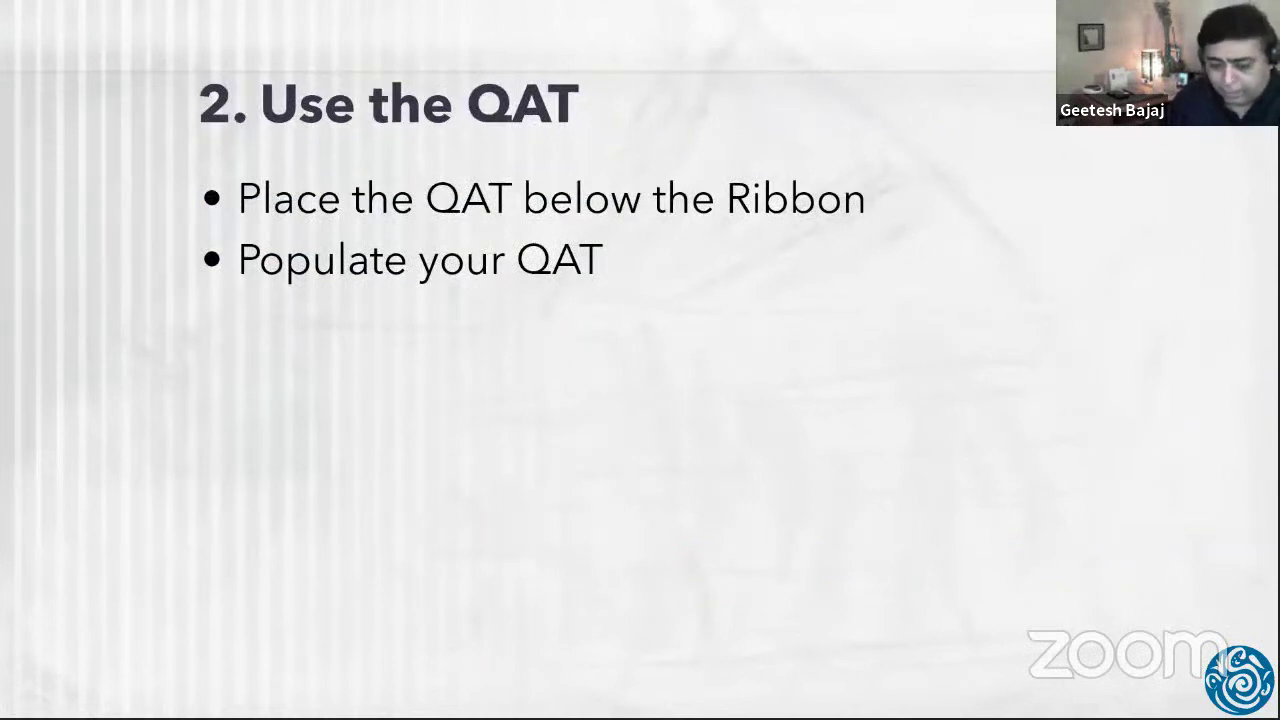
End the slide show and browse the Draw and Design tabs before returning to Home.
key(Escape)
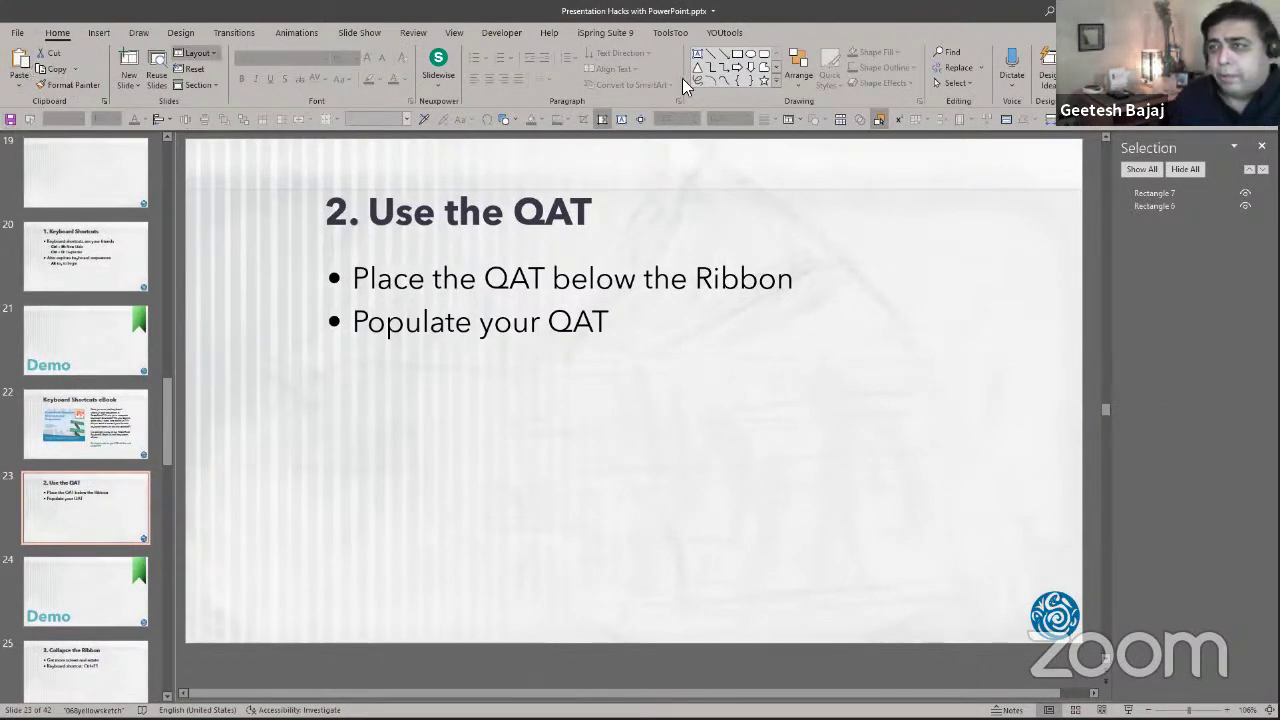
click(138, 34)
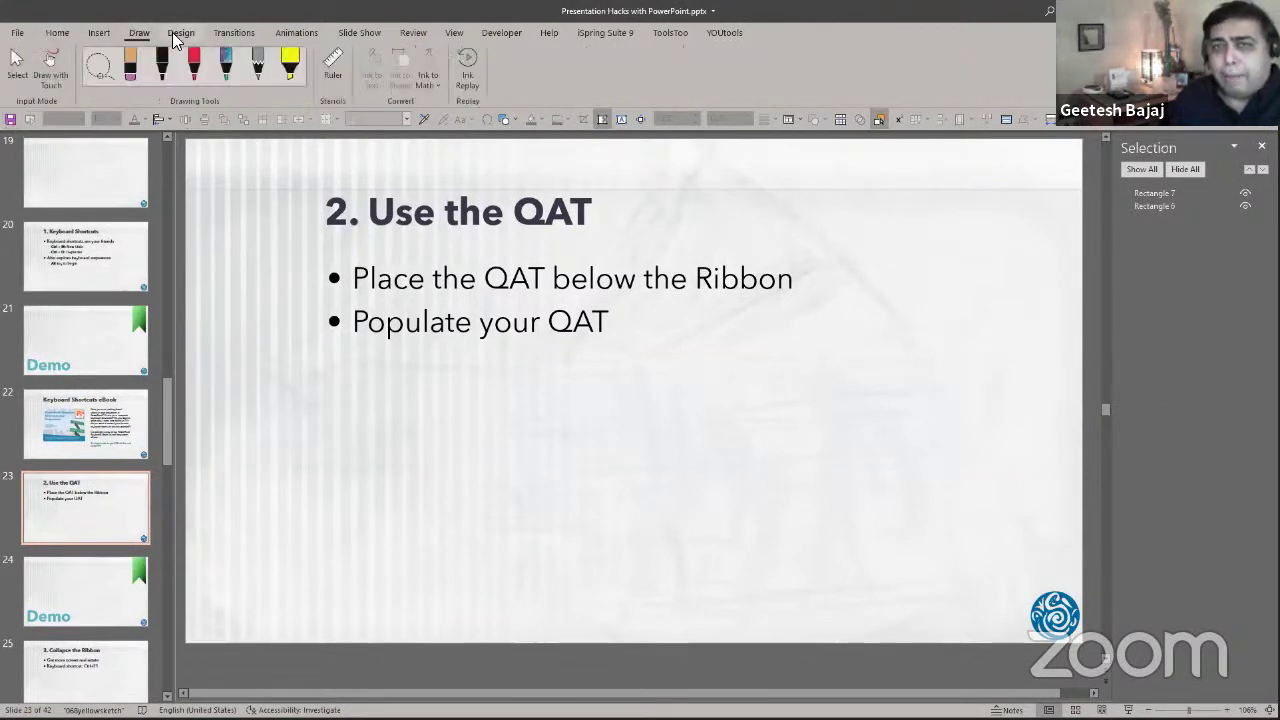
click(183, 34)
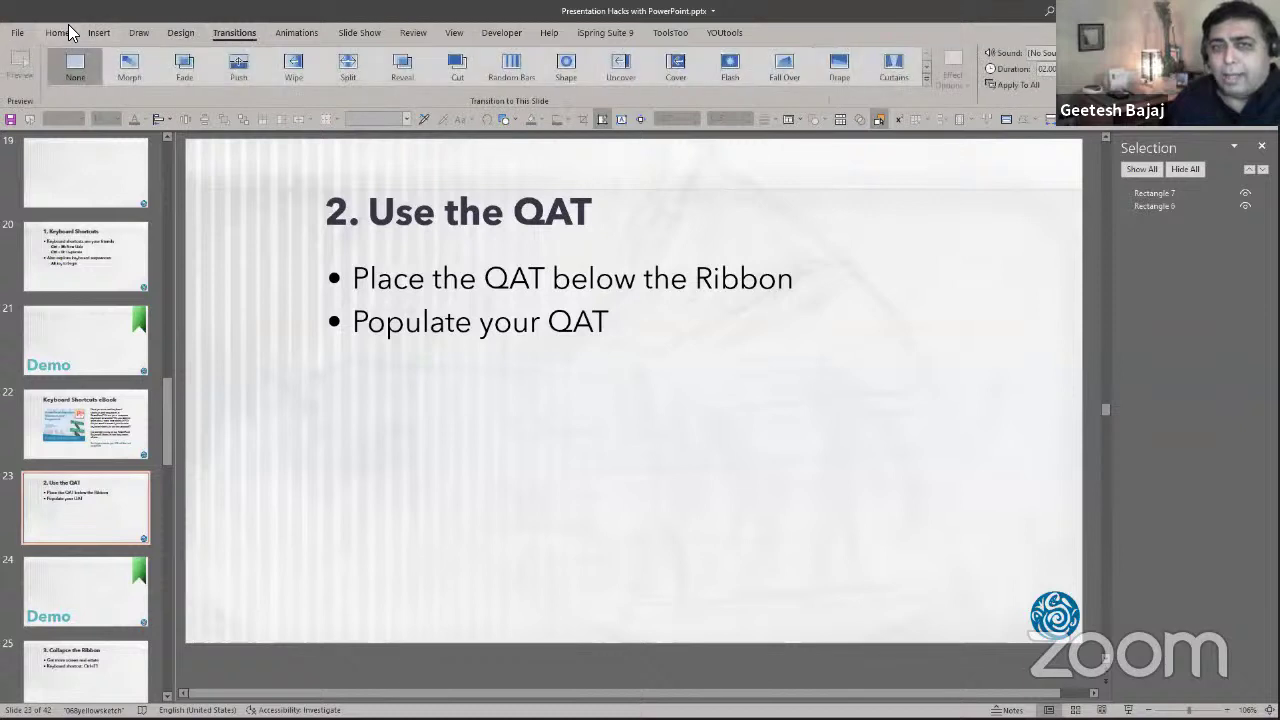
click(66, 27)
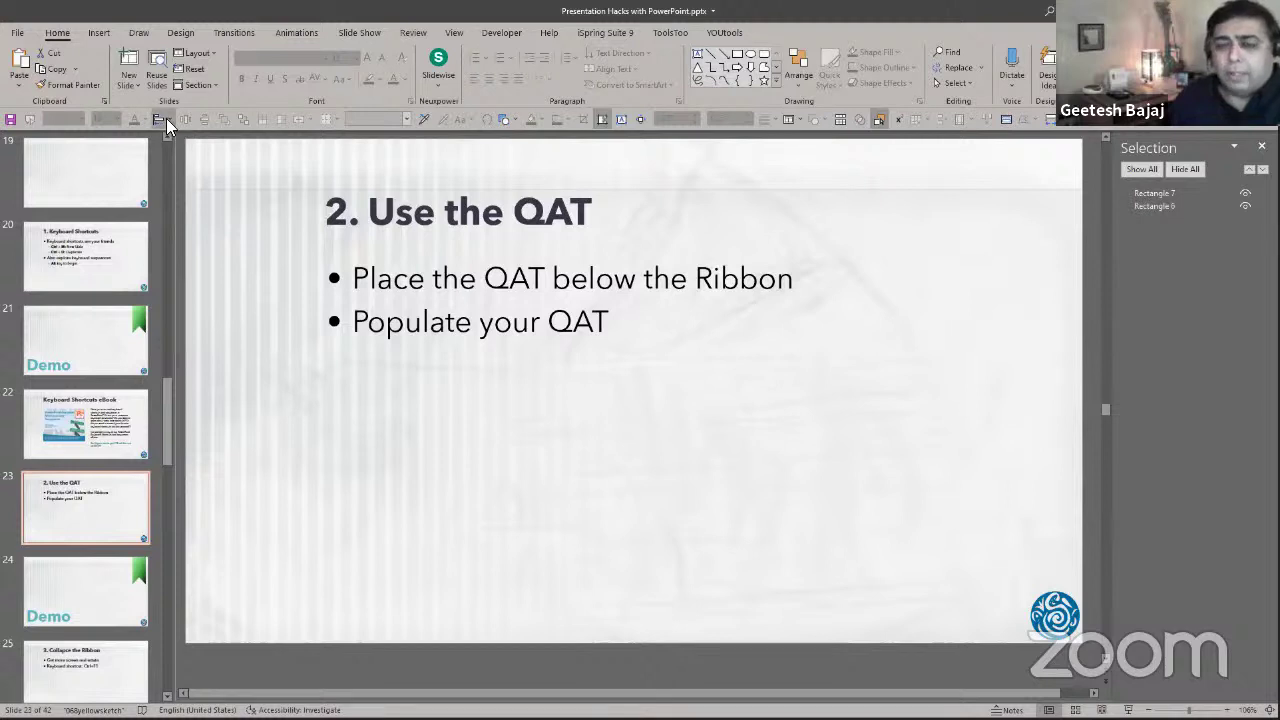
Select the '2. Use the QAT' title placeholder, then deselect it.
click(224, 364)
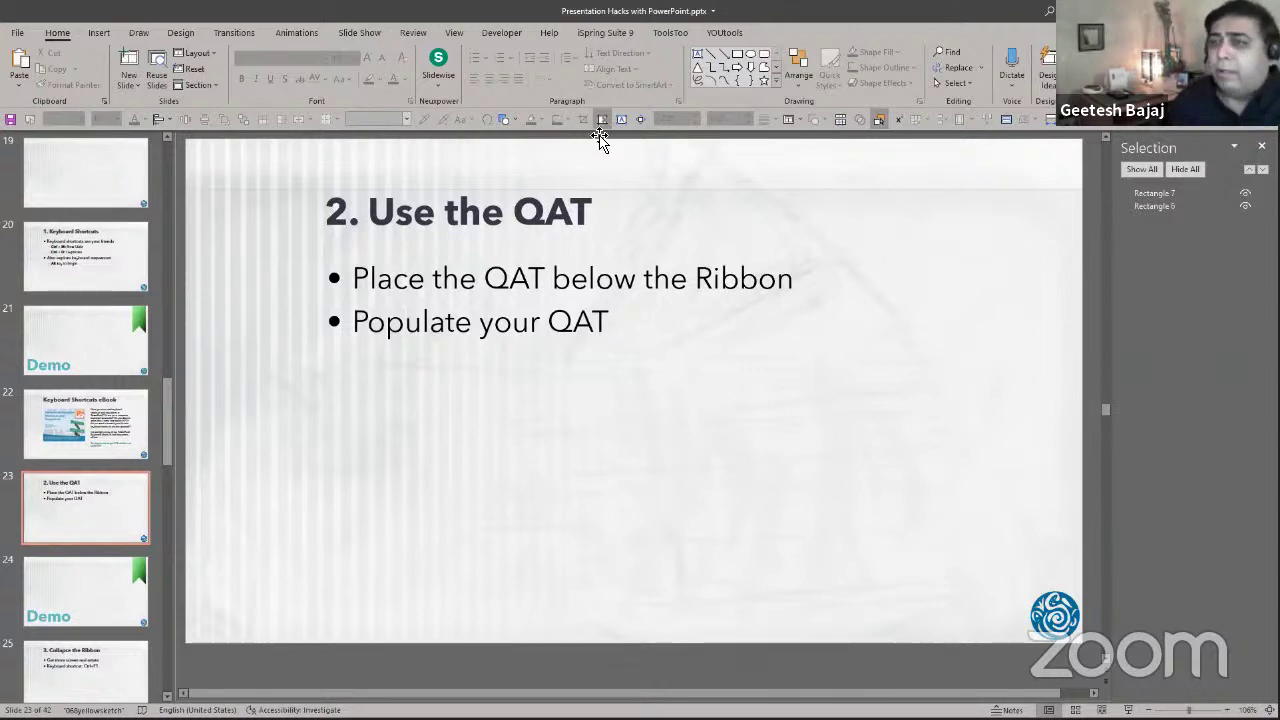
click(555, 200)
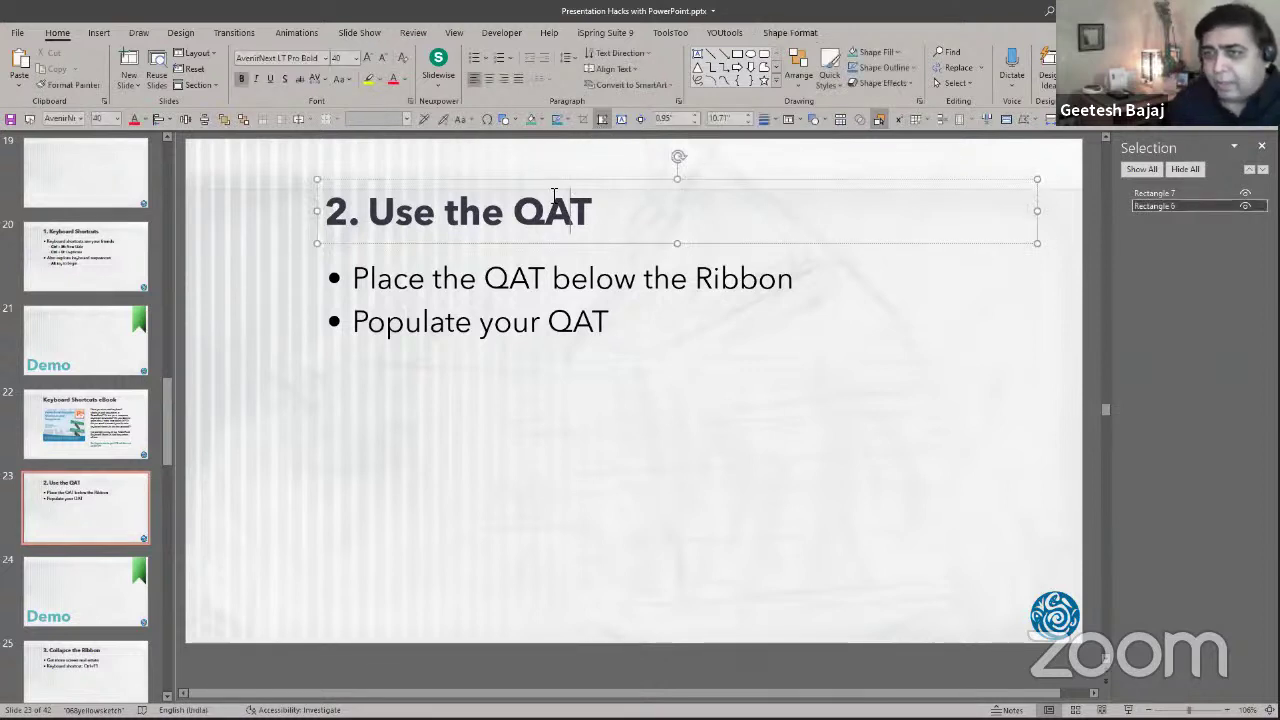
click(549, 180)
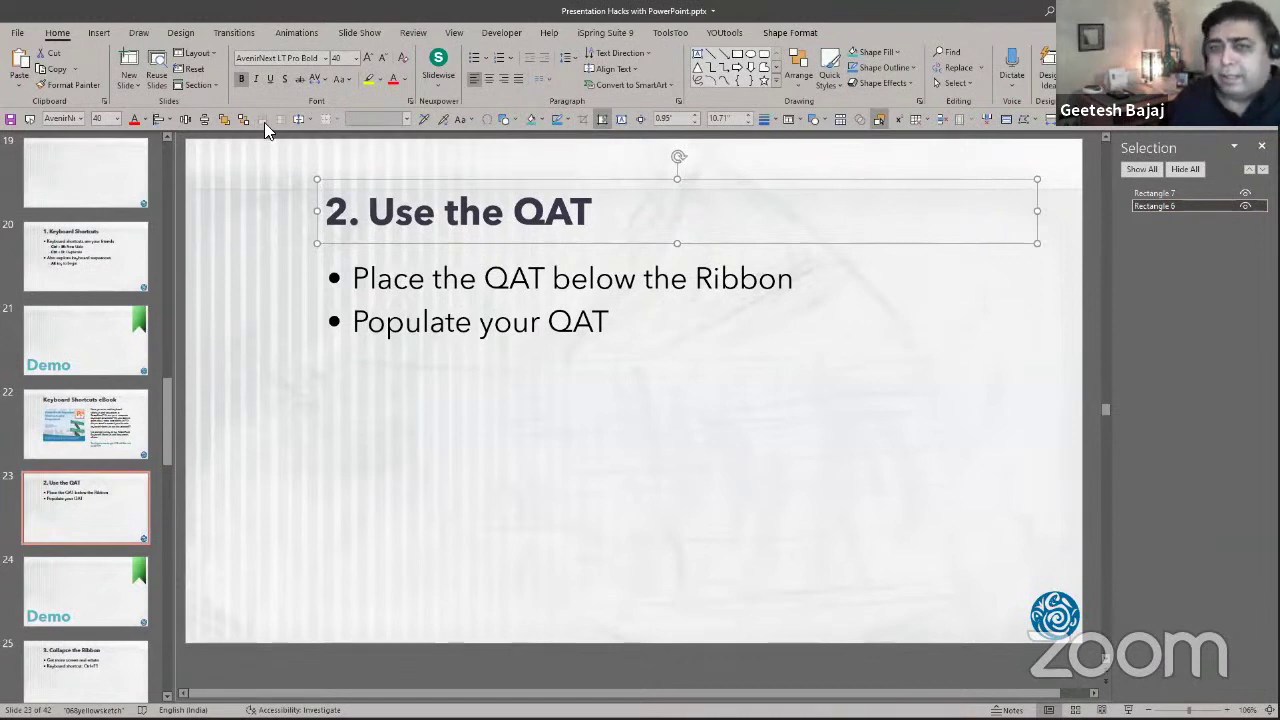
click(262, 228)
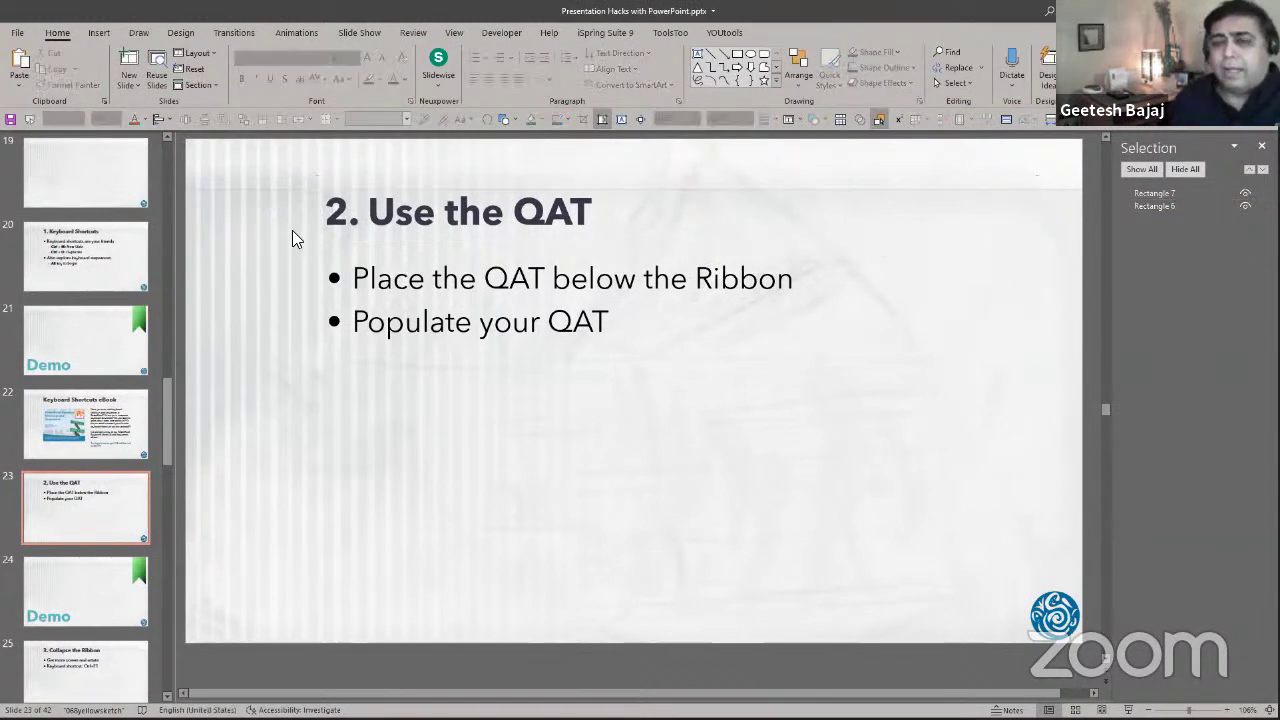
click(396, 222)
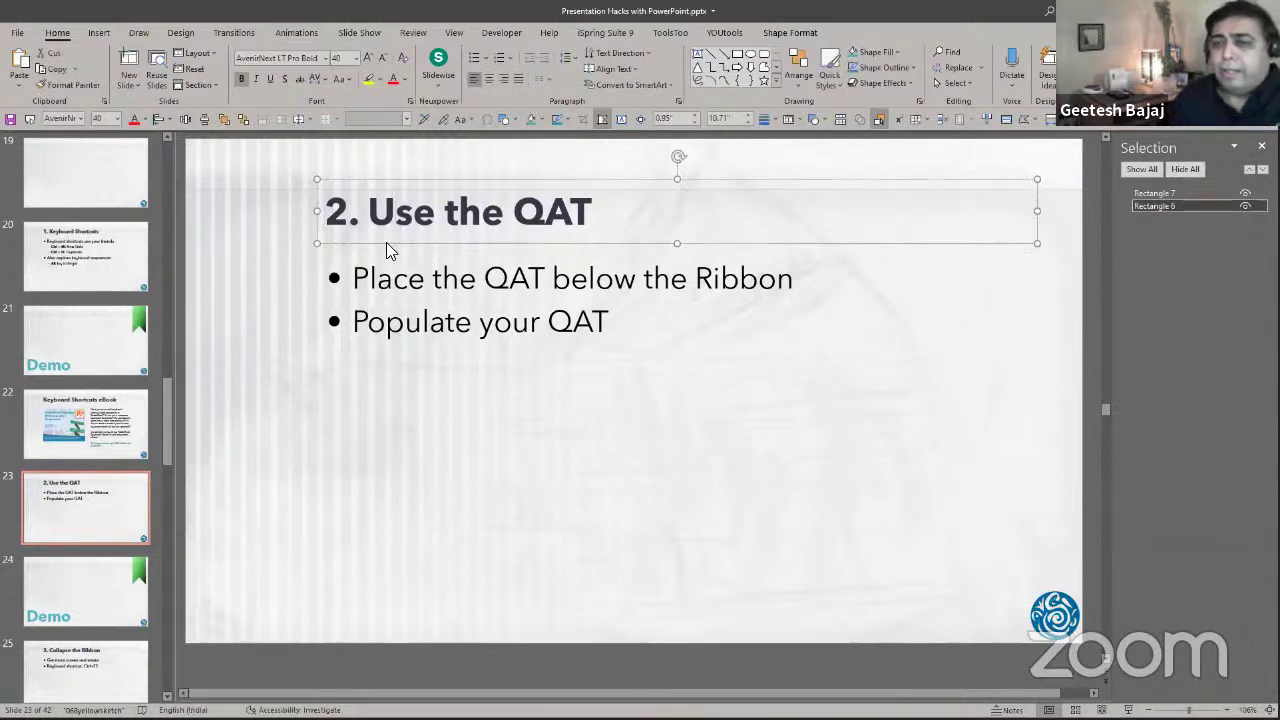
click(200, 180)
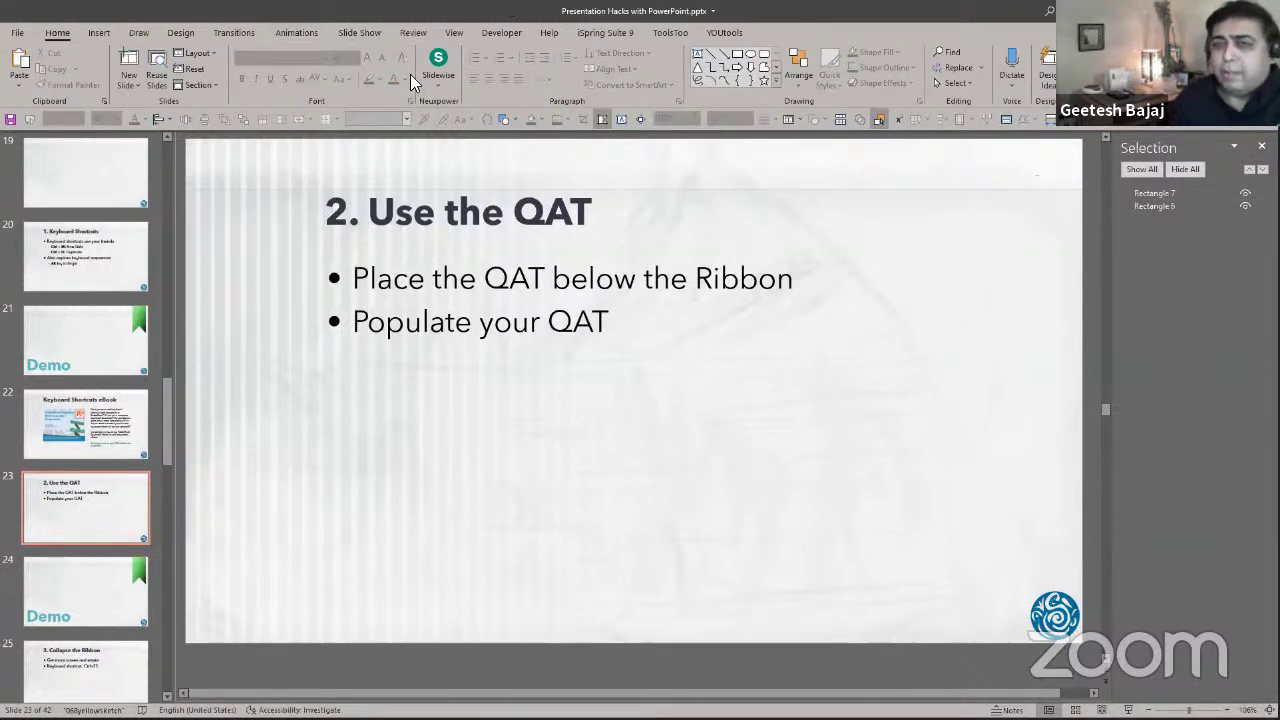
right_click(292, 121)
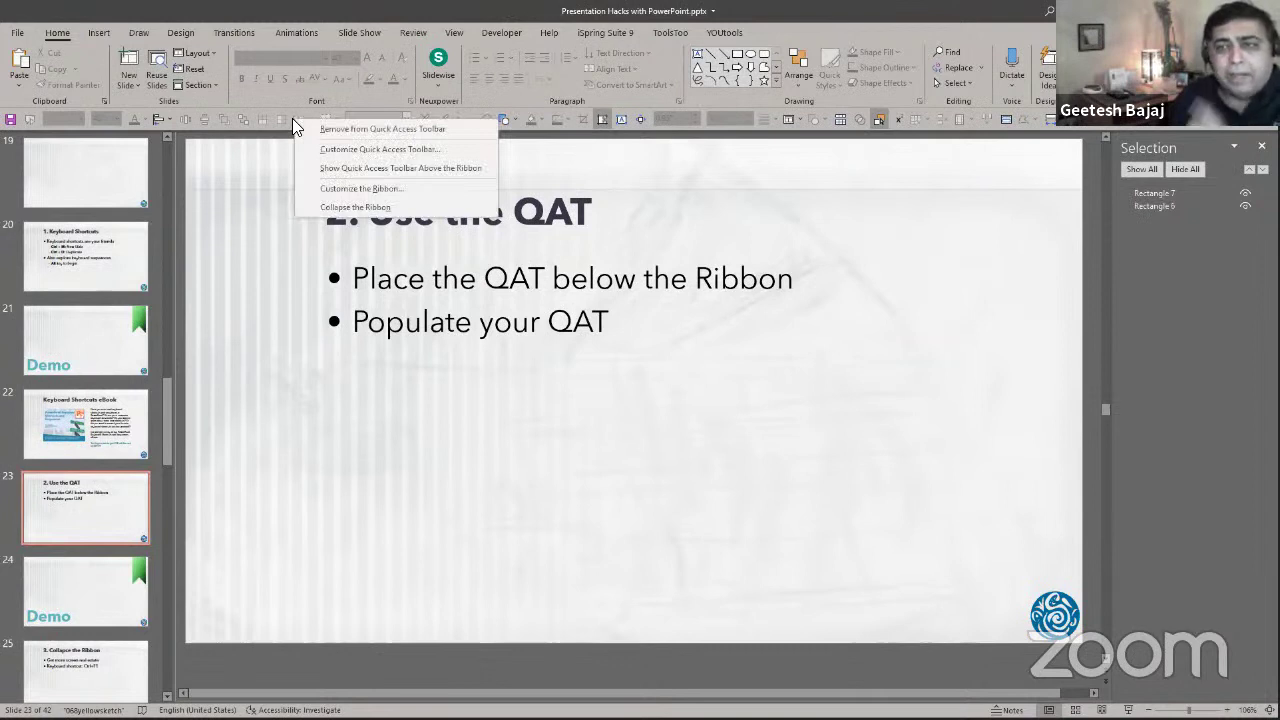
right_click(272, 114)
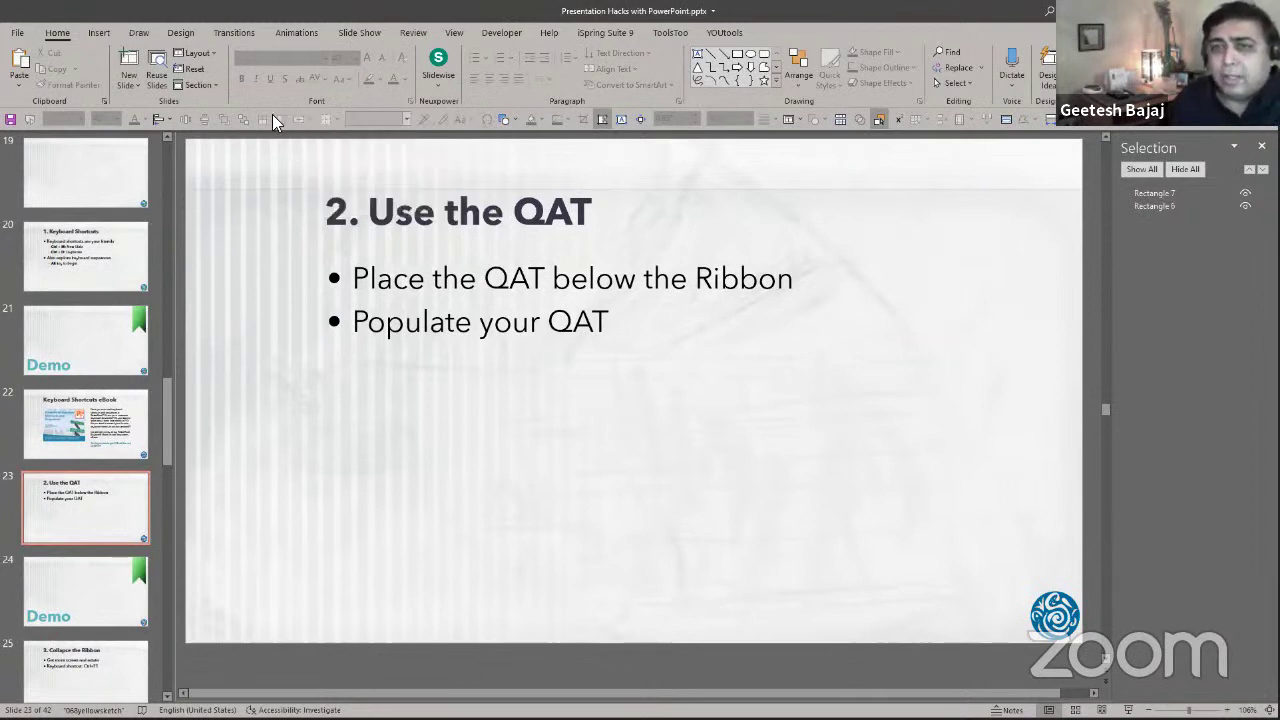
right_click(272, 114)
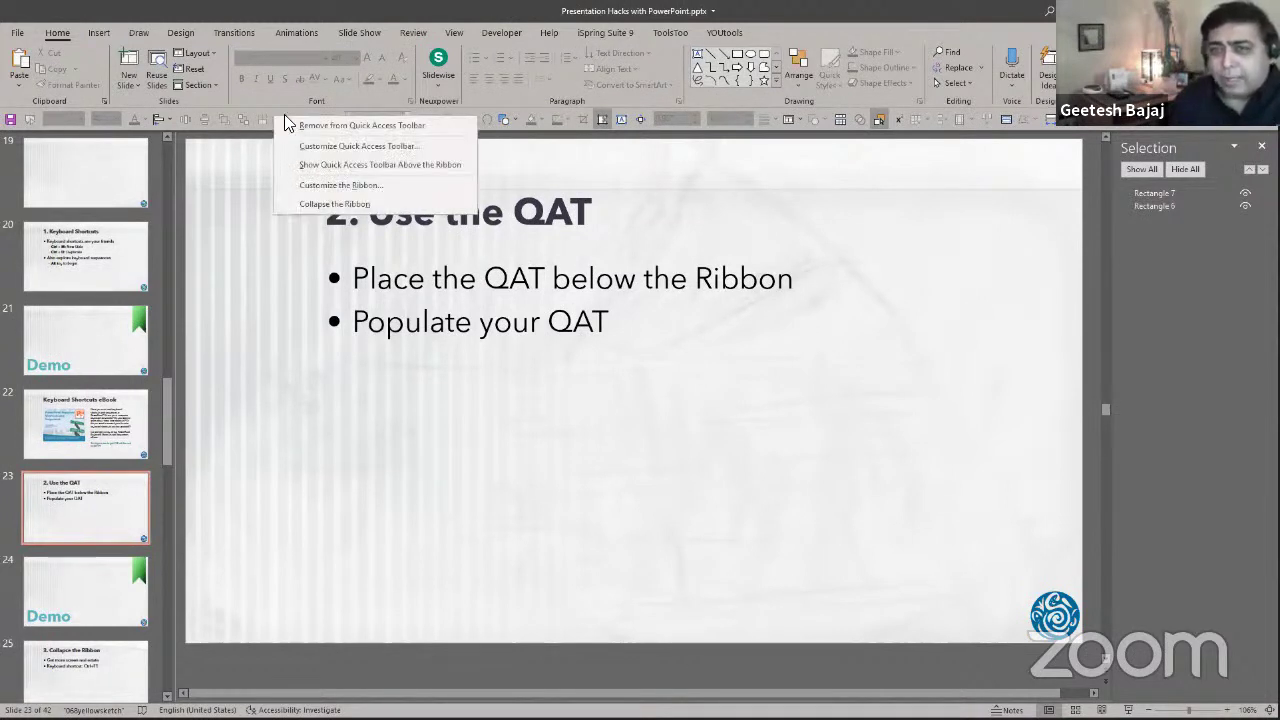
click(368, 164)
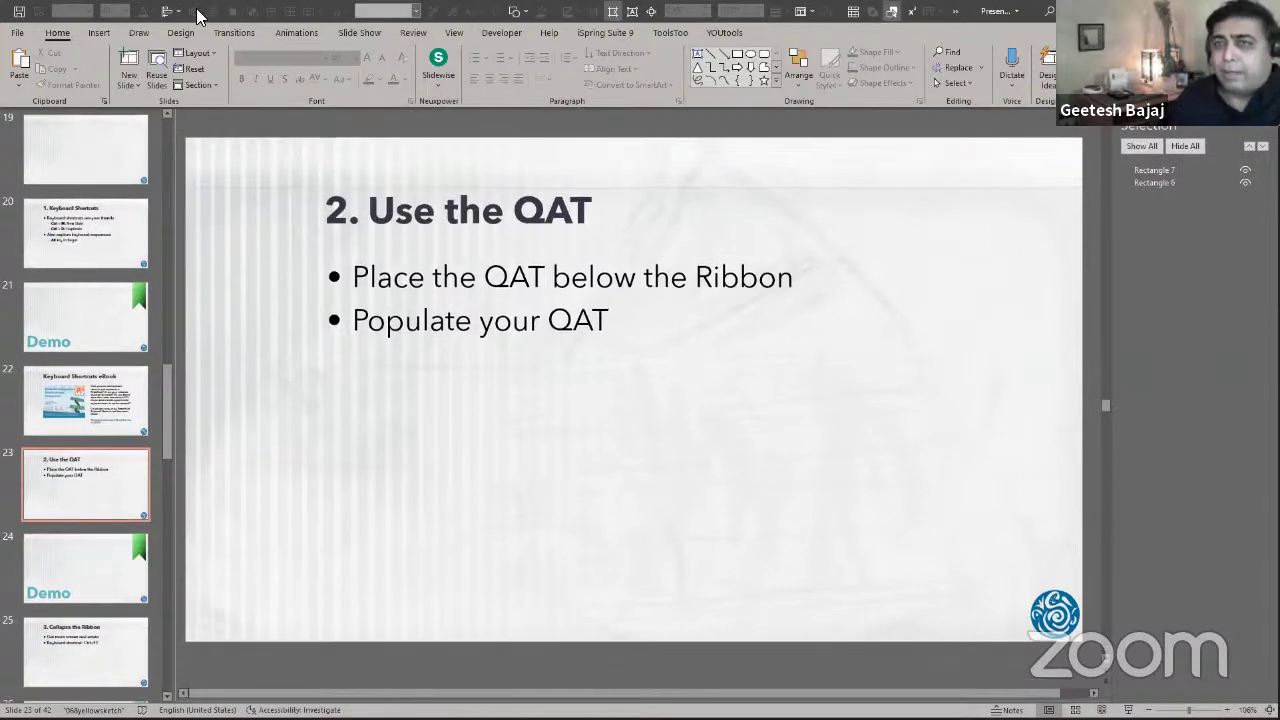
right_click(457, 18)
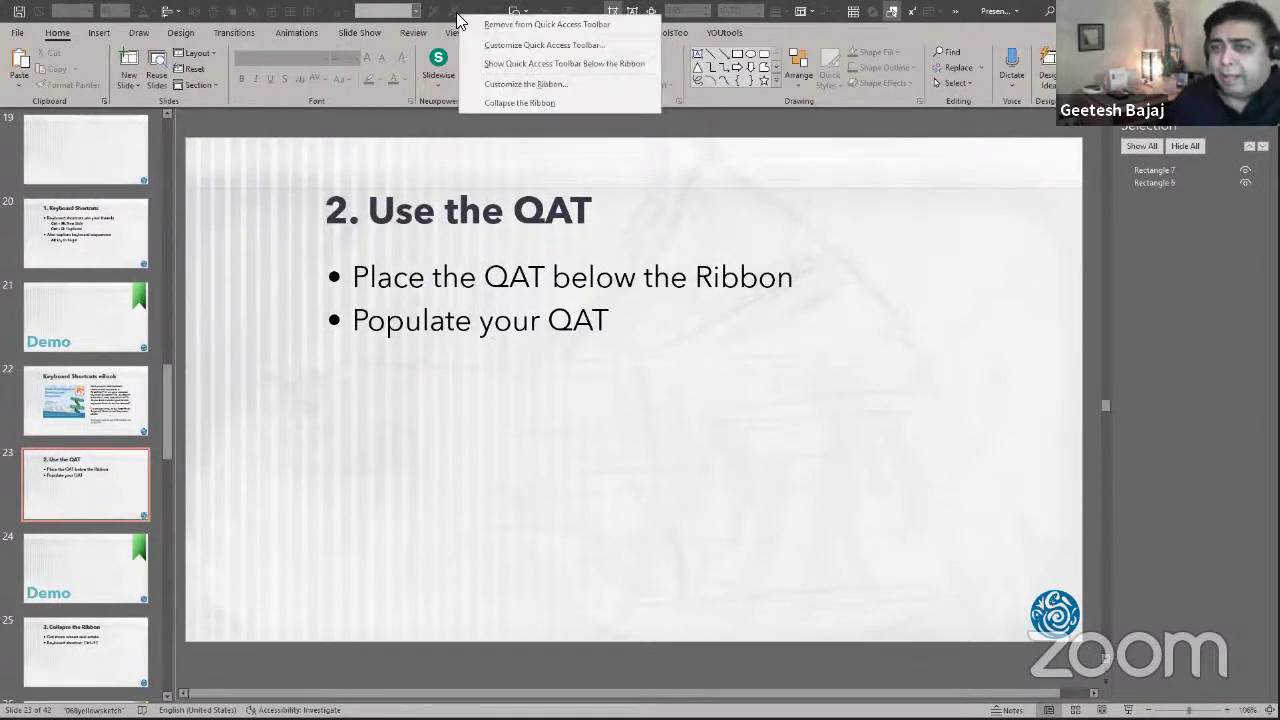
click(488, 63)
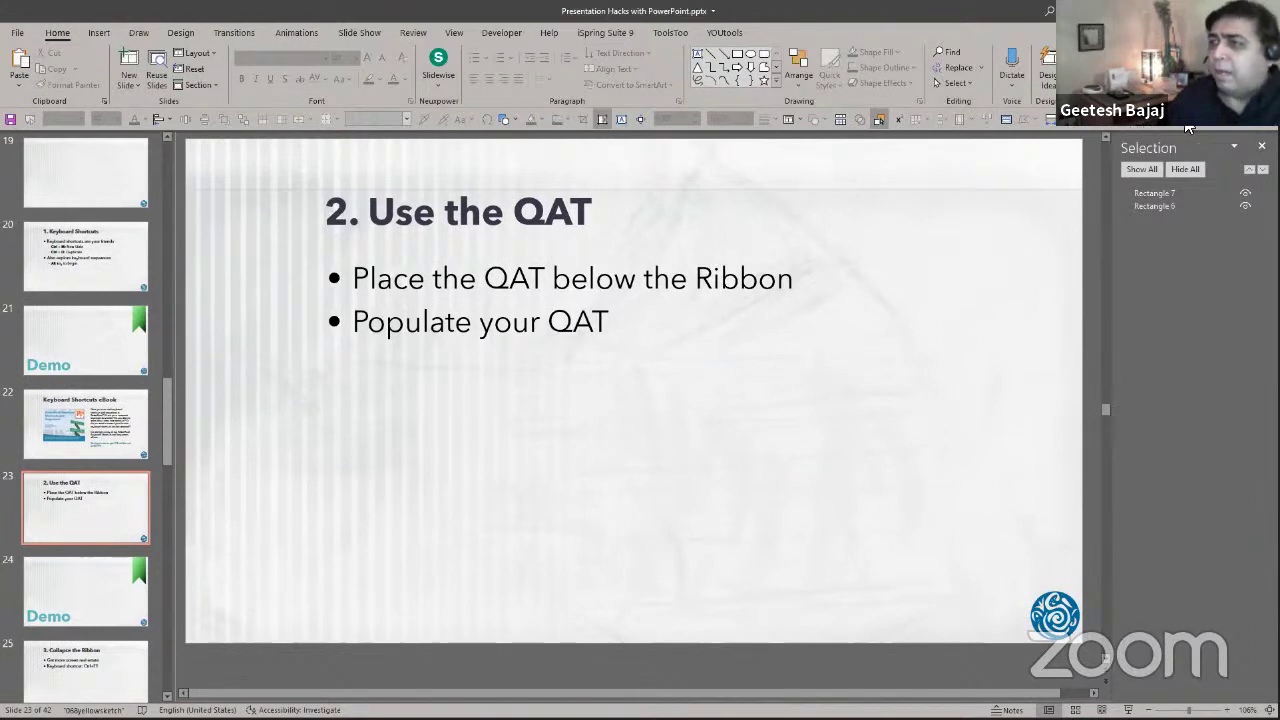
Leave the bullet text and go to Demo slide 18 with the blue squares.
click(580, 338)
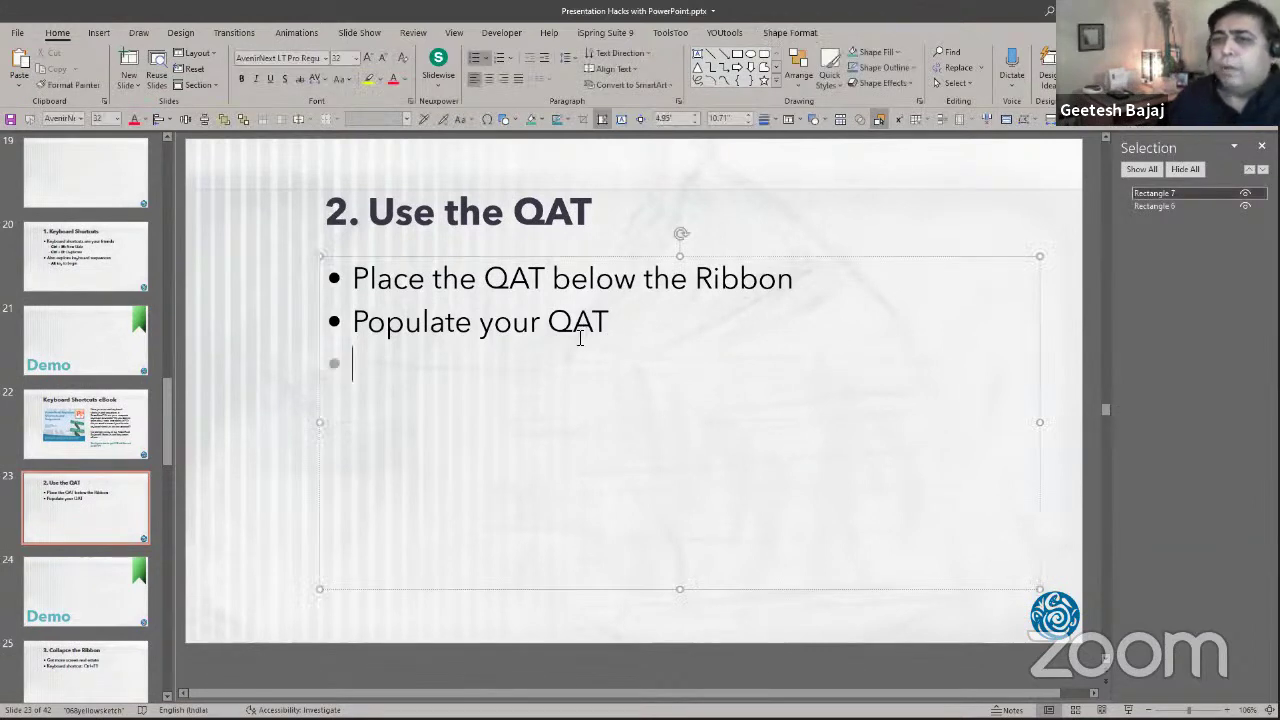
click(256, 378)
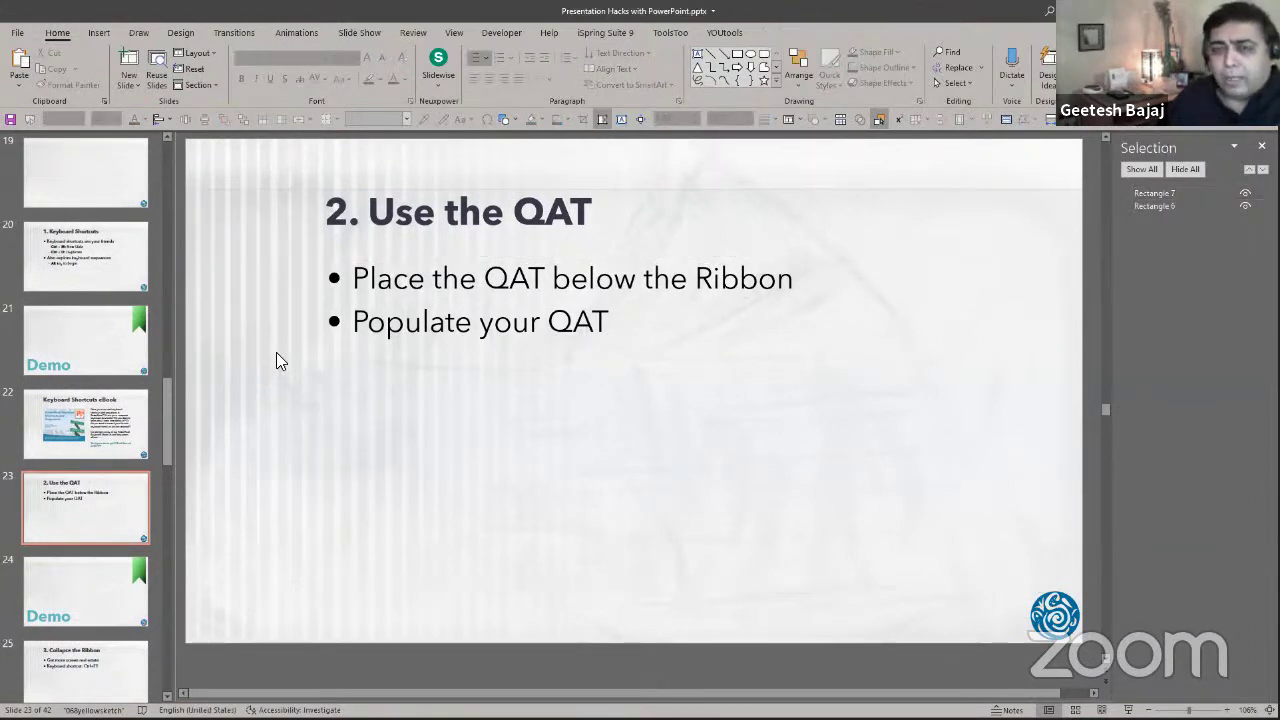
click(158, 118)
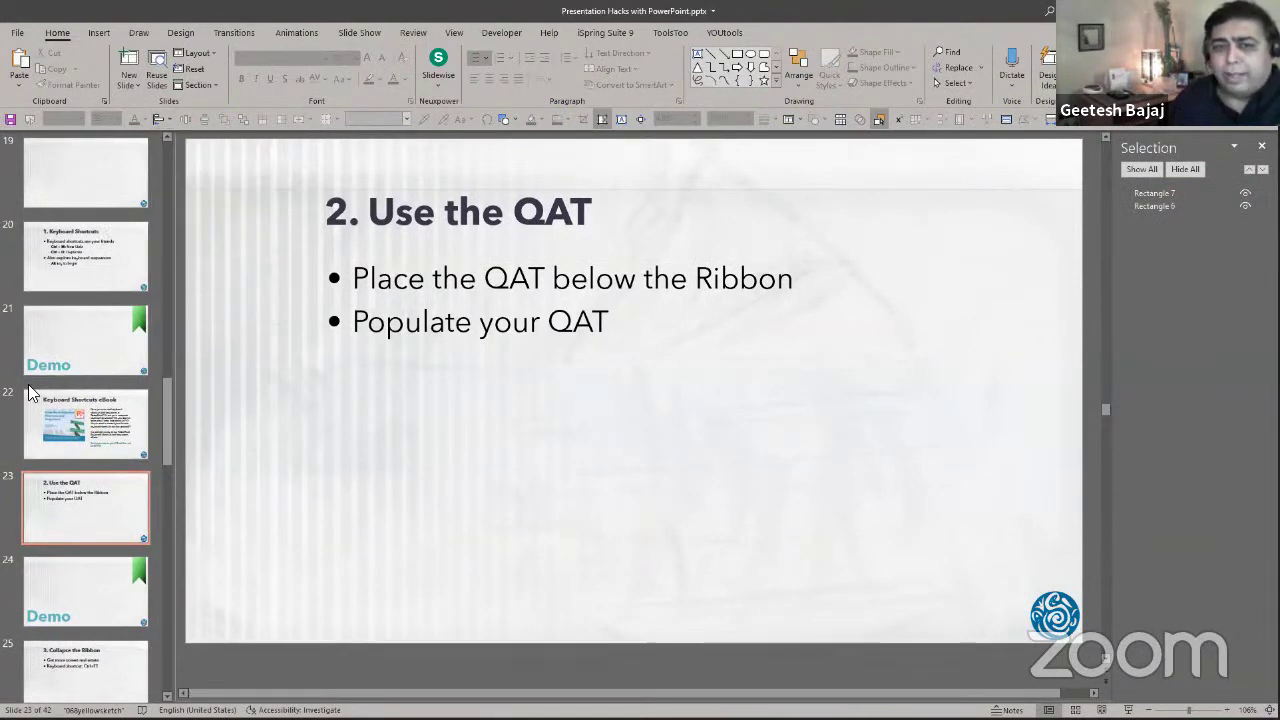
scroll(44, 376, up, 2)
click(62, 202)
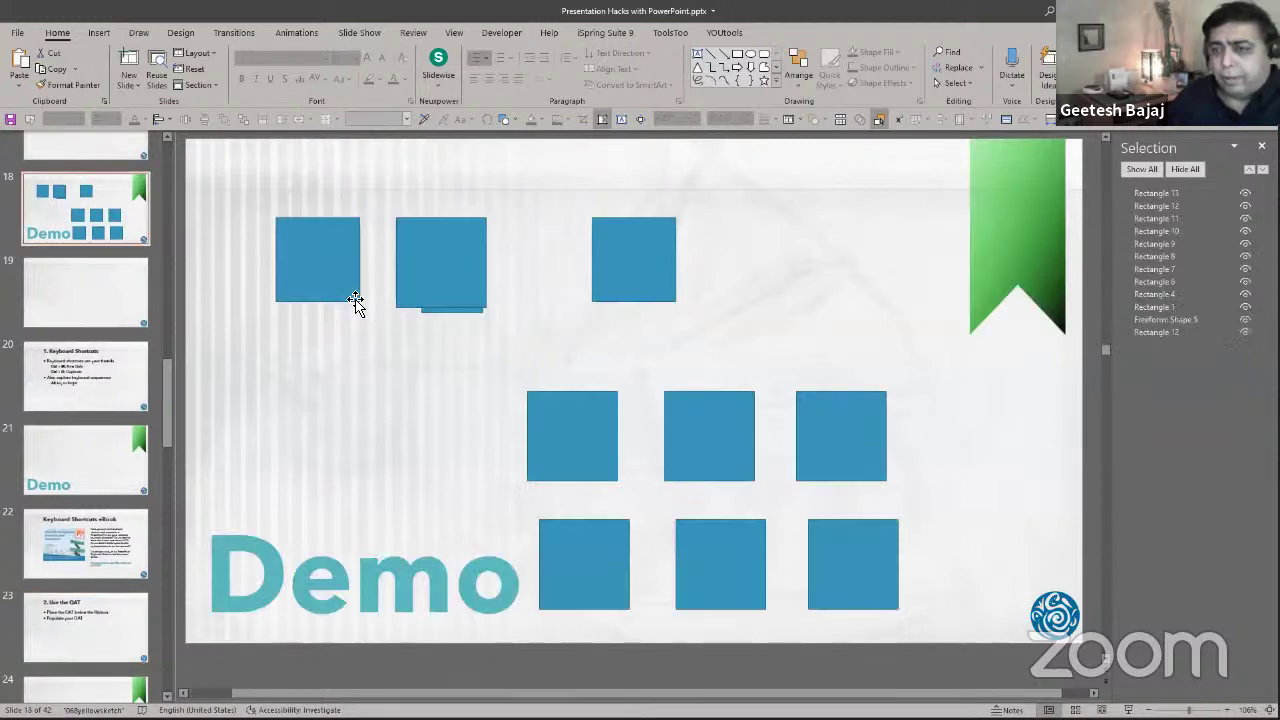
Left-align the middle-row left and top-right squares from the QAT, then undo it.
click(585, 443)
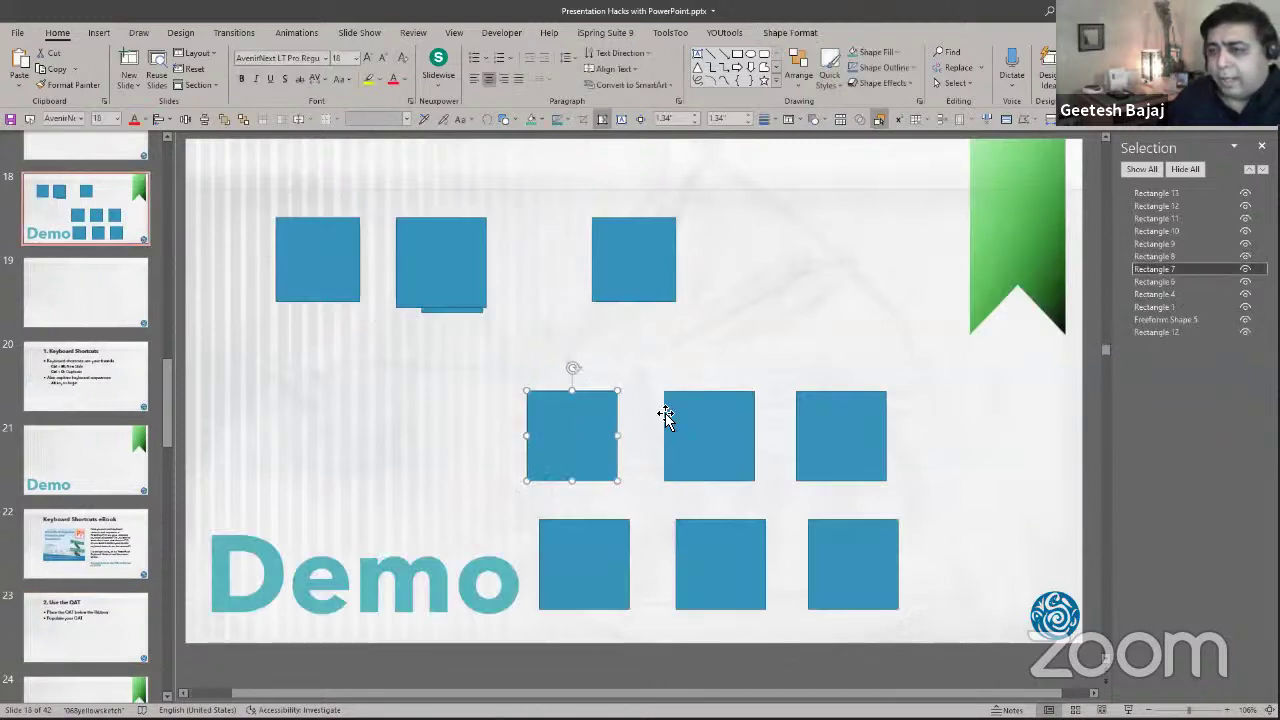
shift+click(640, 266)
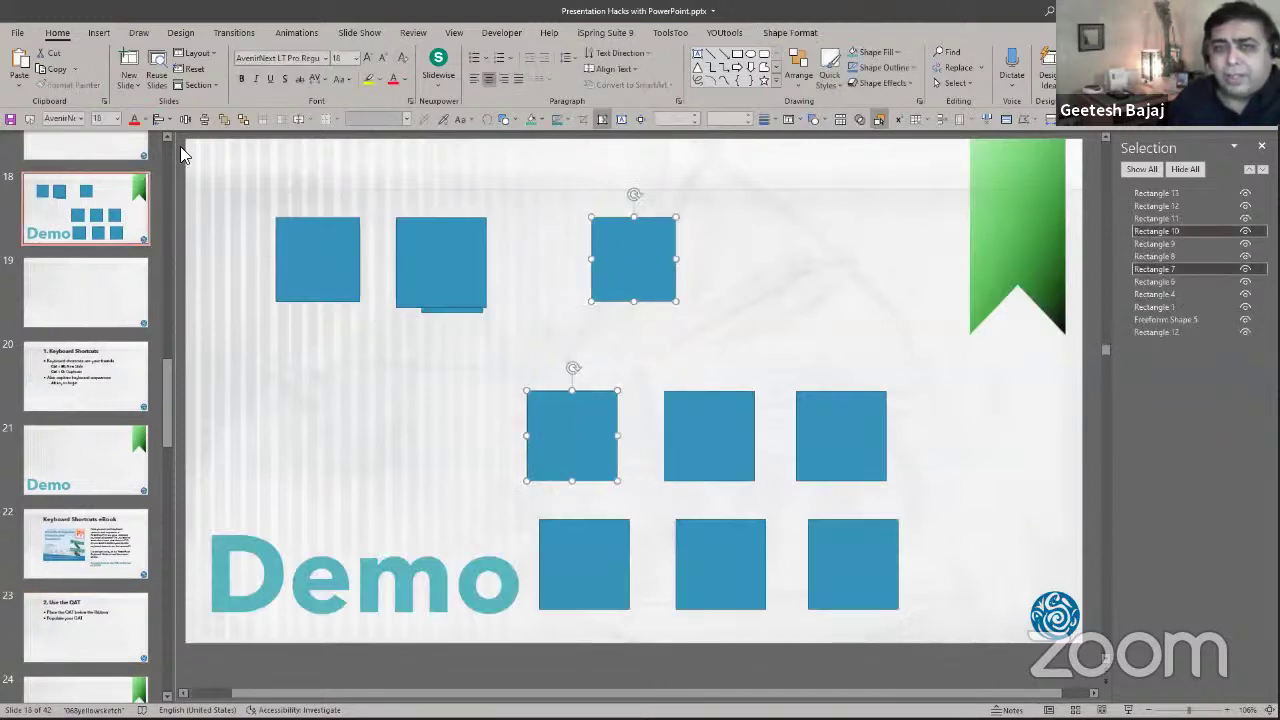
click(170, 120)
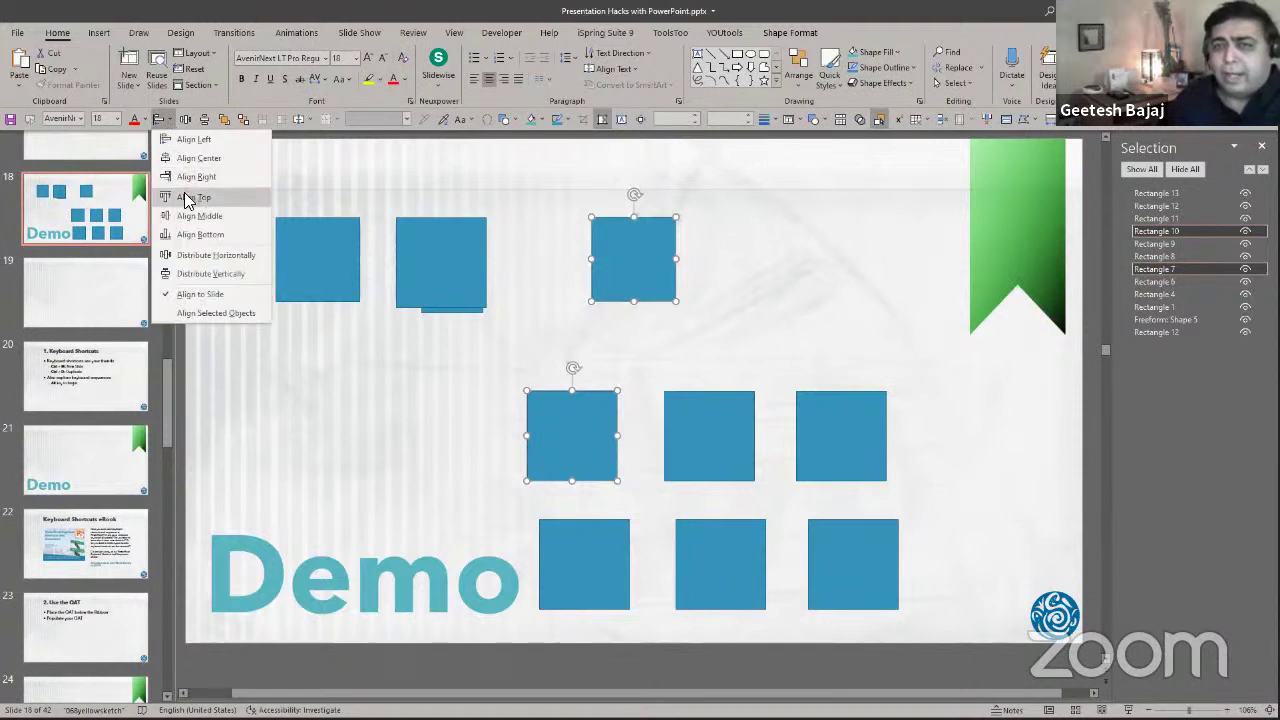
click(193, 139)
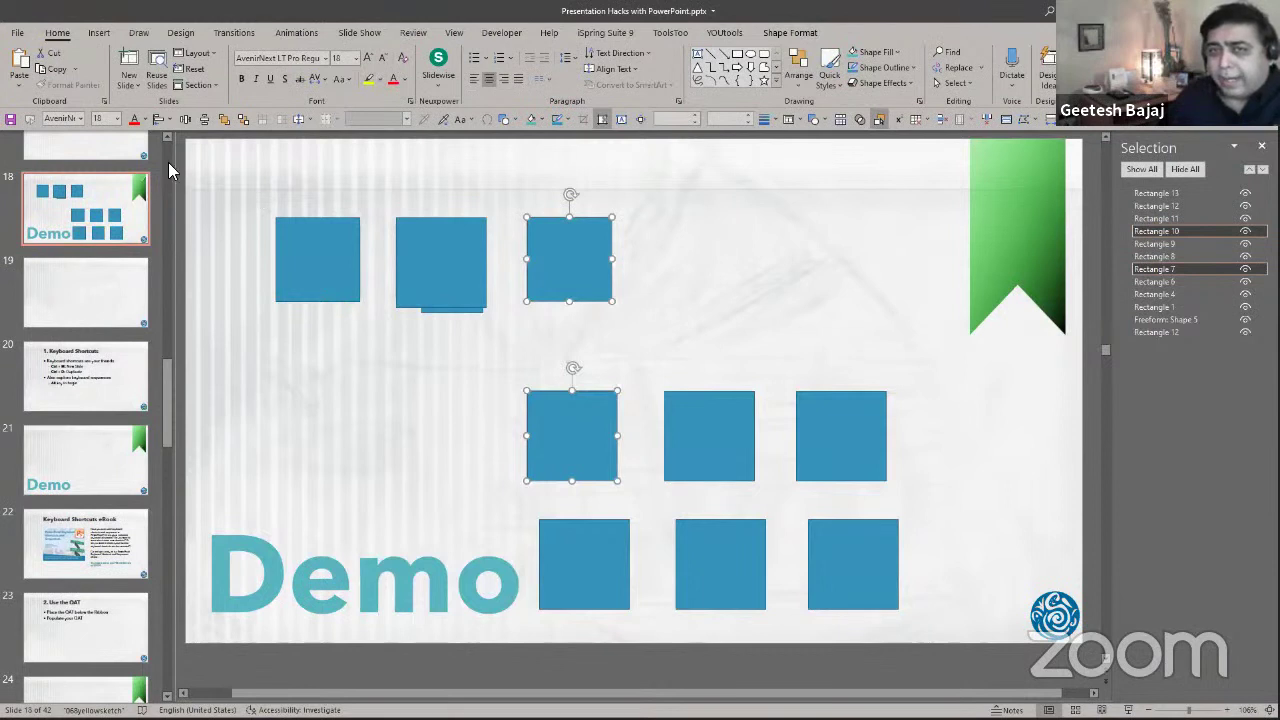
key(ctrl+z)
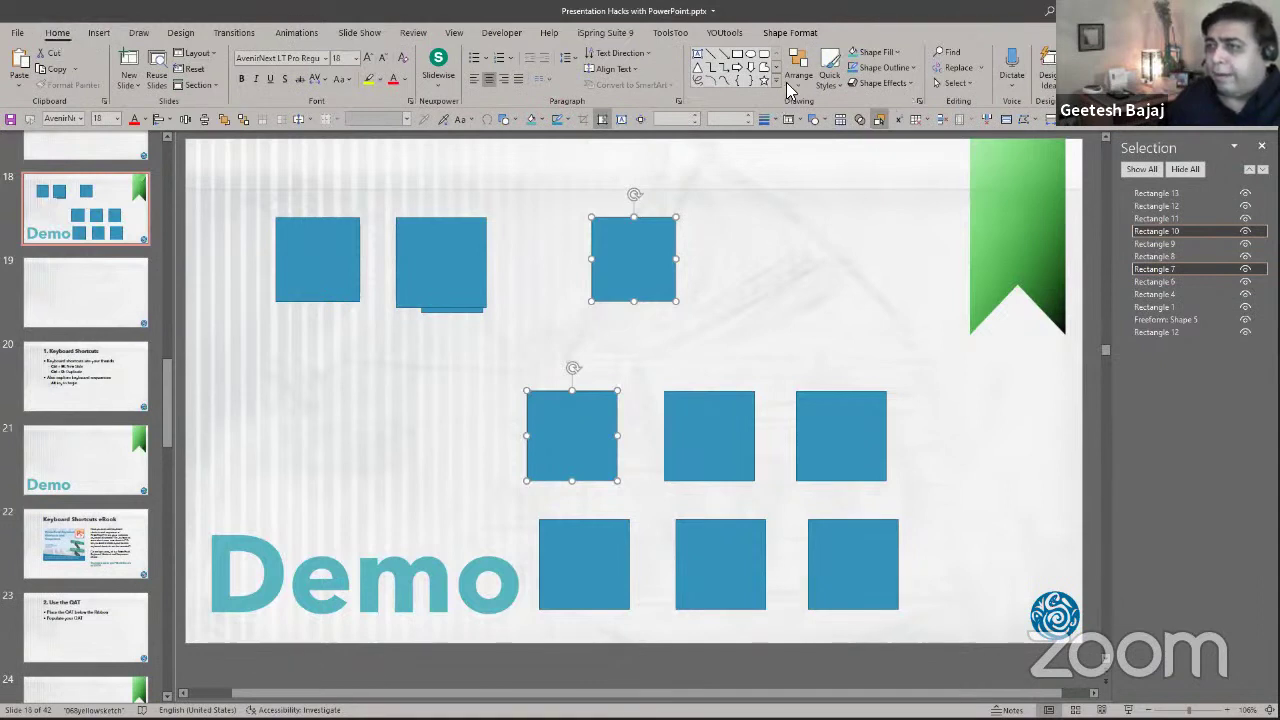
Show the Add to Quick Access Toolbar option on the Align menu, then on Quick Styles.
click(786, 82)
mouse_move(817, 294)
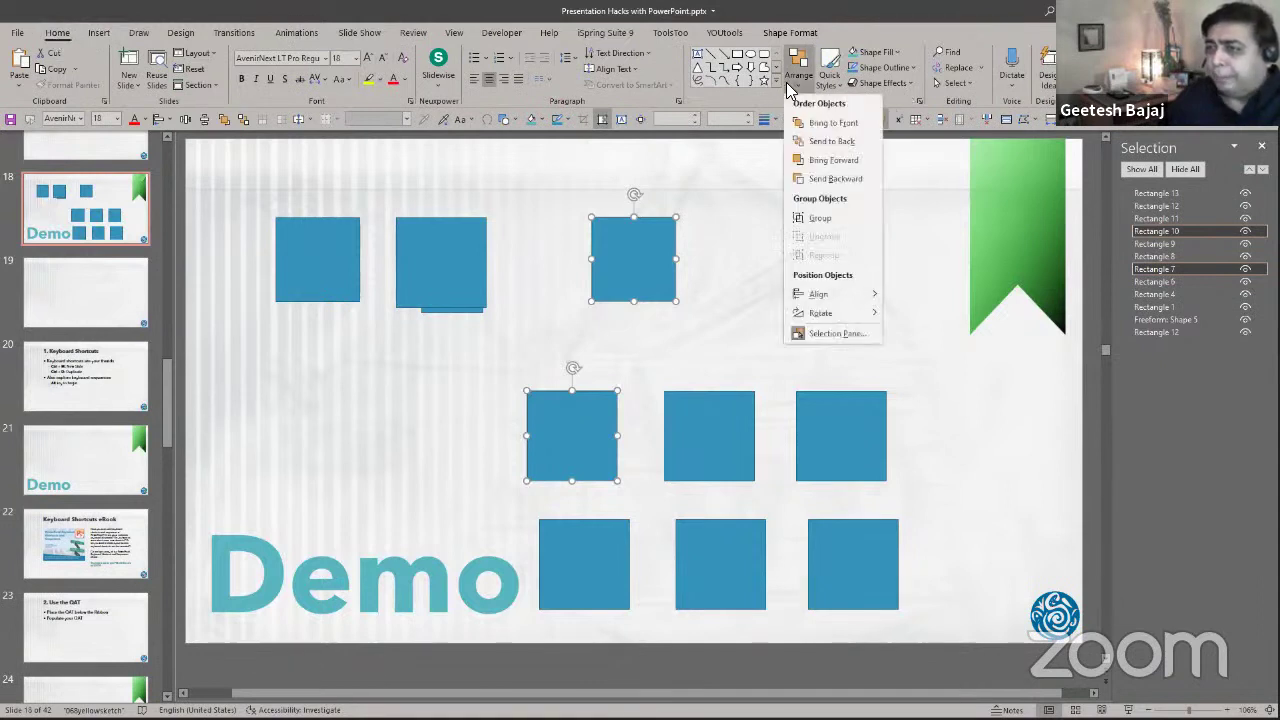
right_click(816, 298)
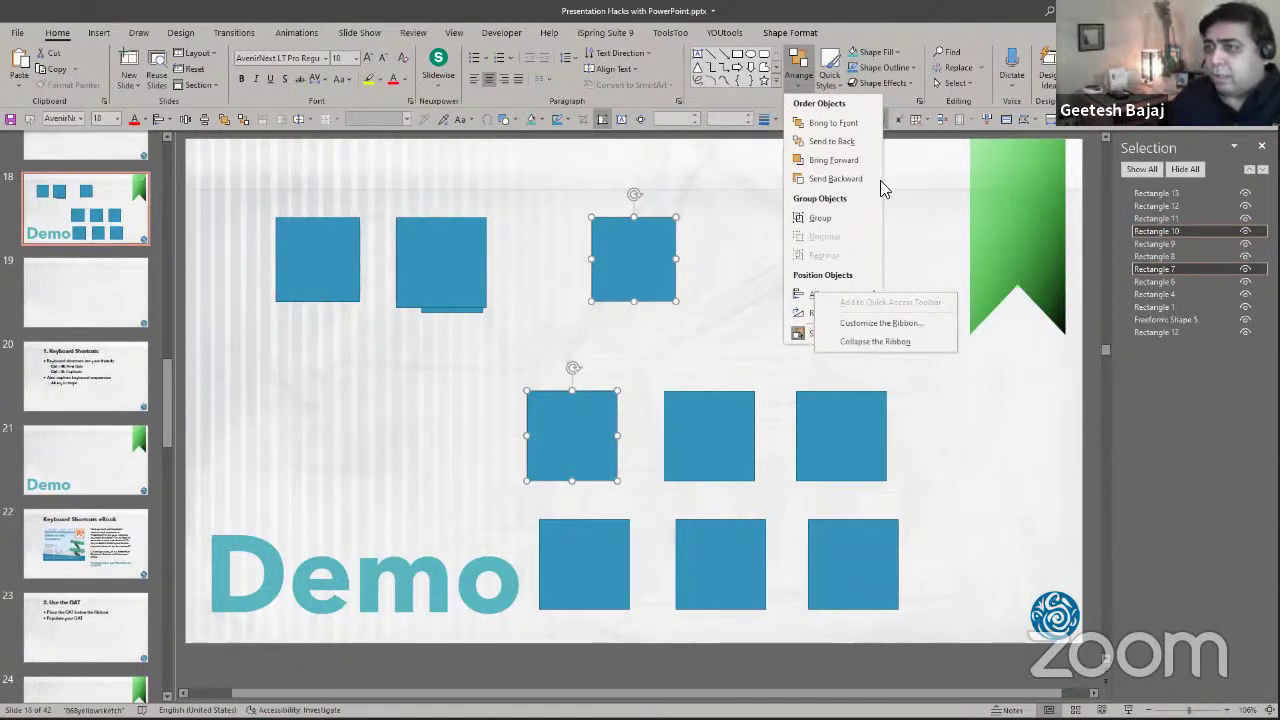
click(932, 190)
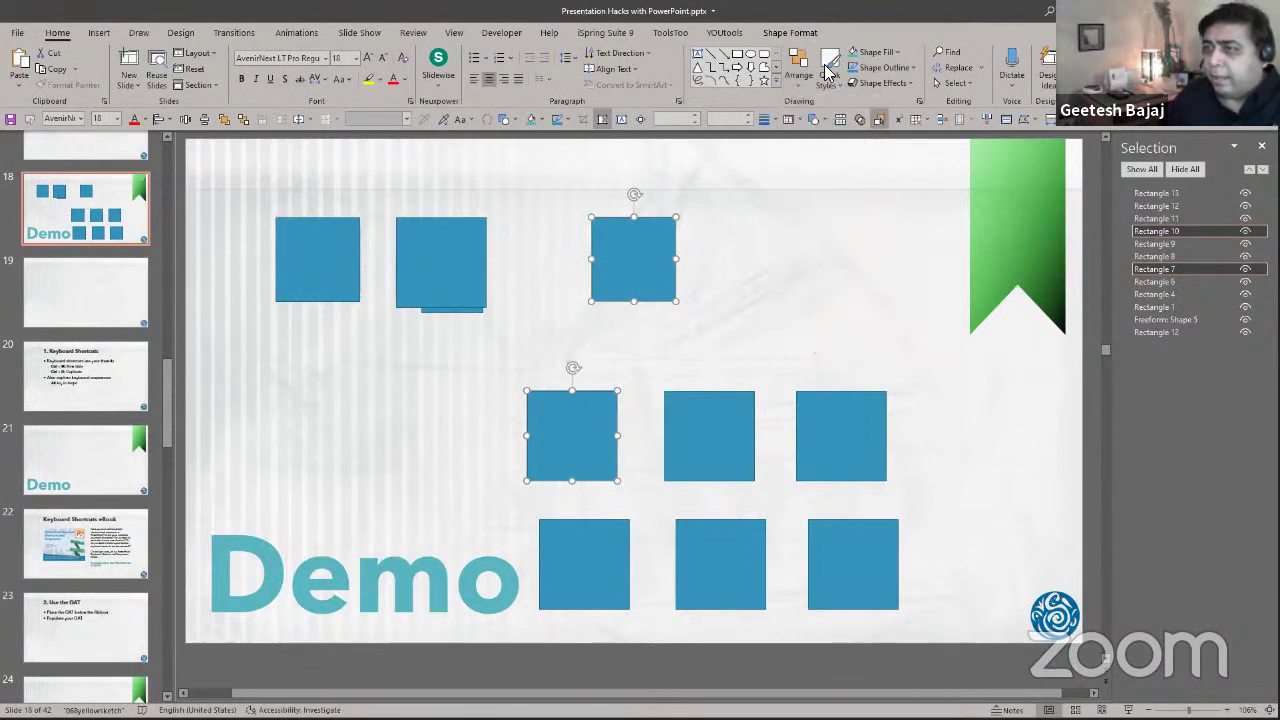
right_click(829, 70)
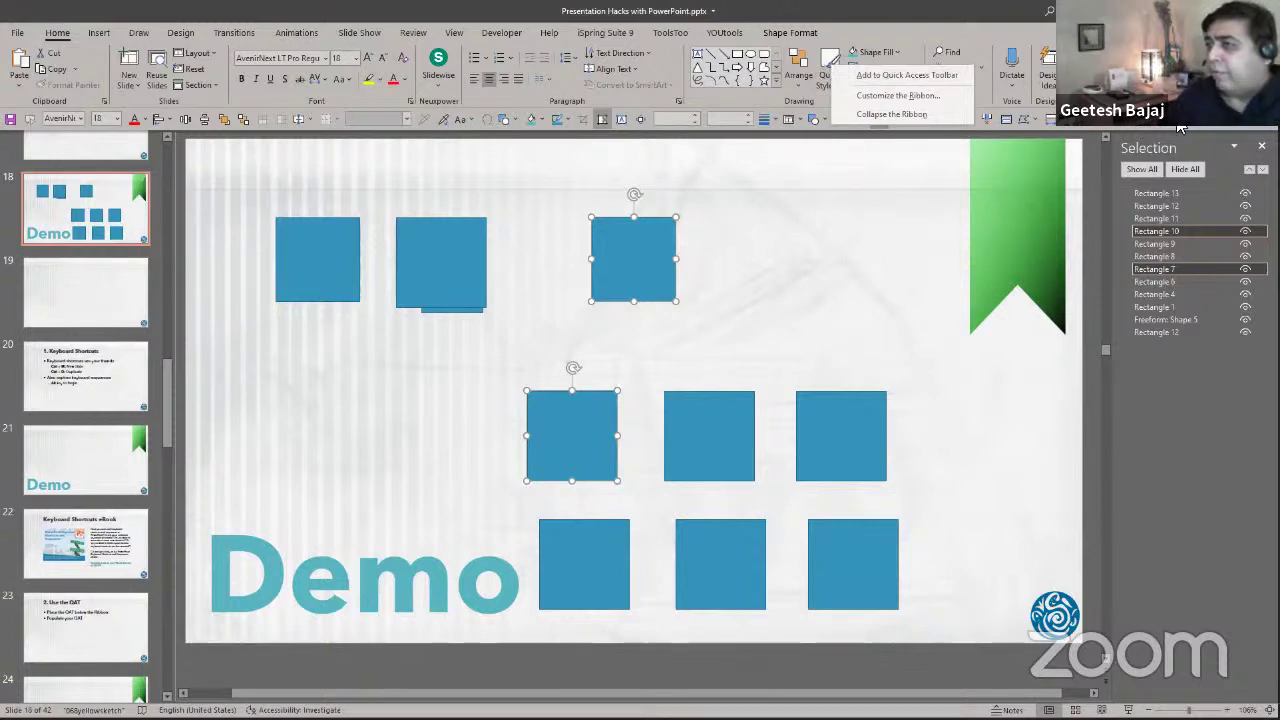
Add shape Quick Styles to the Quick Access Toolbar and preview its gallery.
click(891, 79)
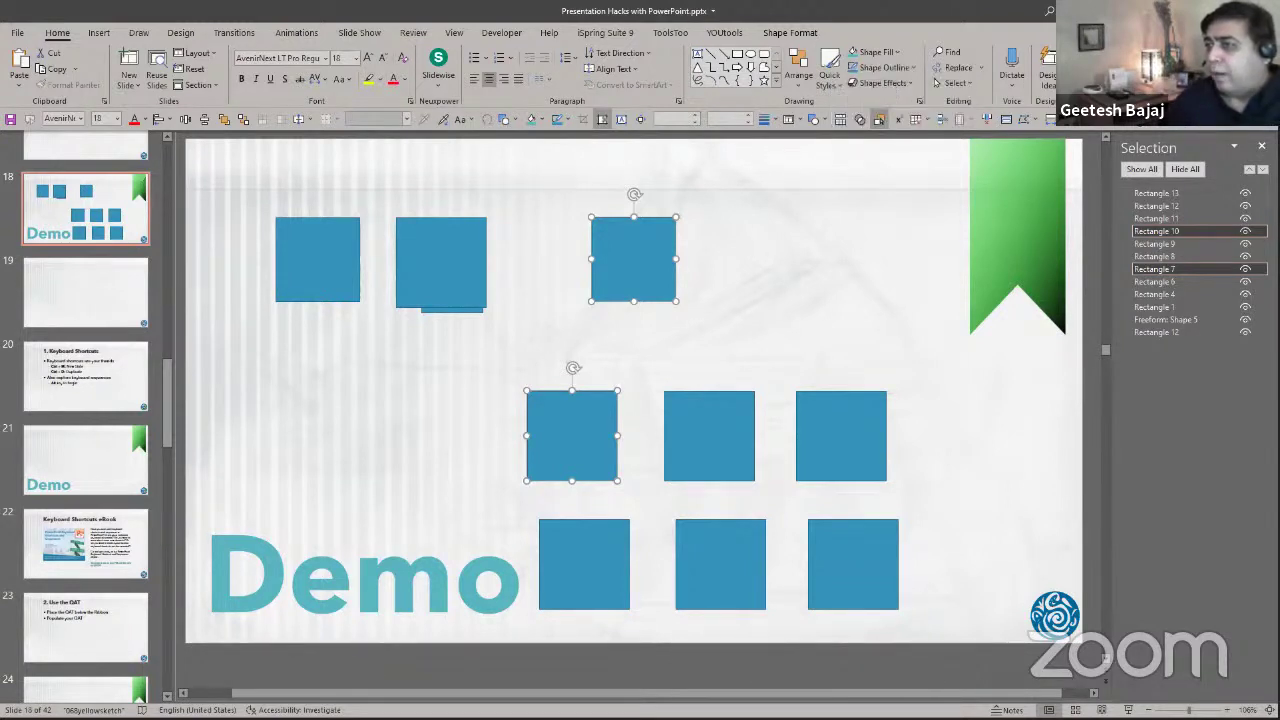
click(1206, 124)
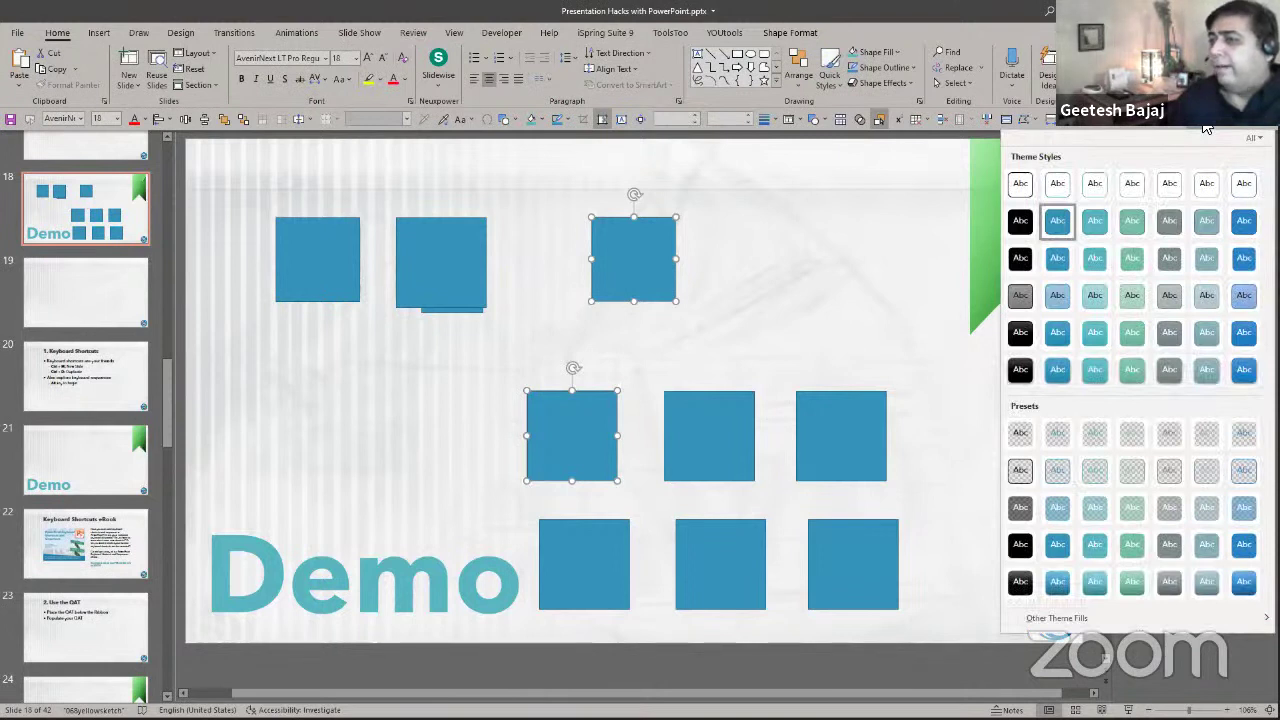
key(Escape)
Give the middle square of the middle row a green gradient preset from the QAT.
click(733, 422)
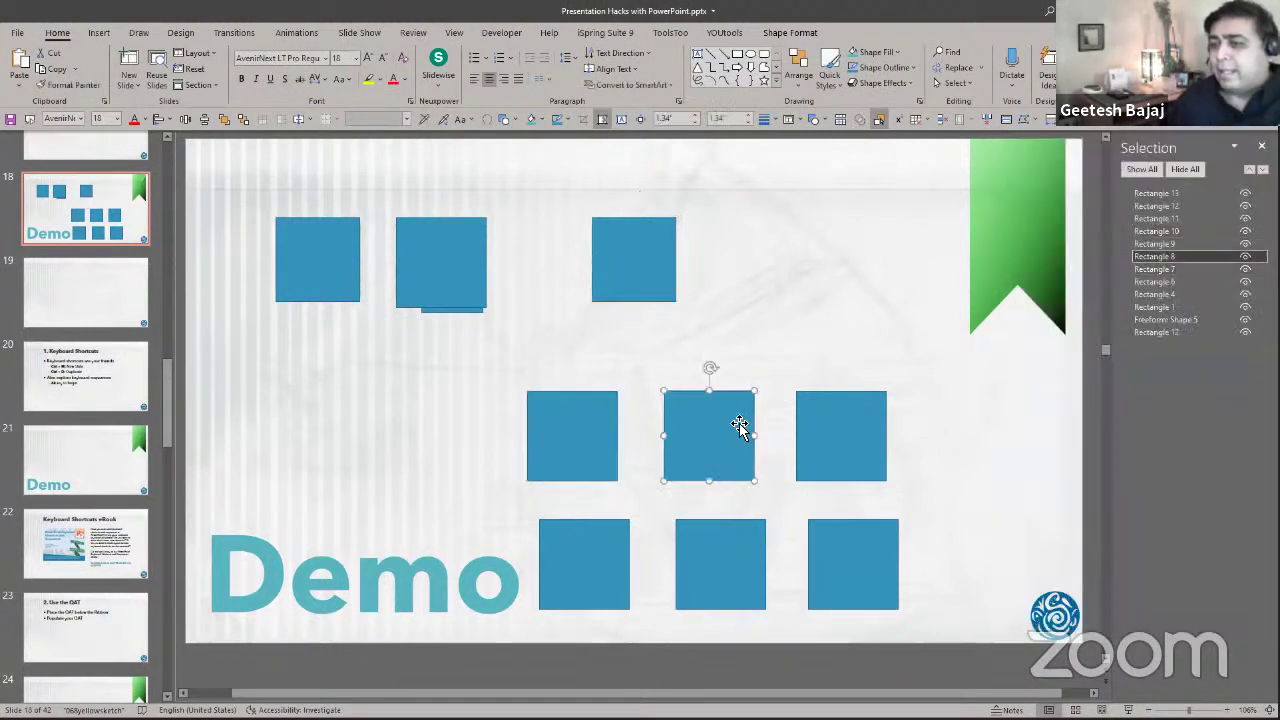
click(1210, 122)
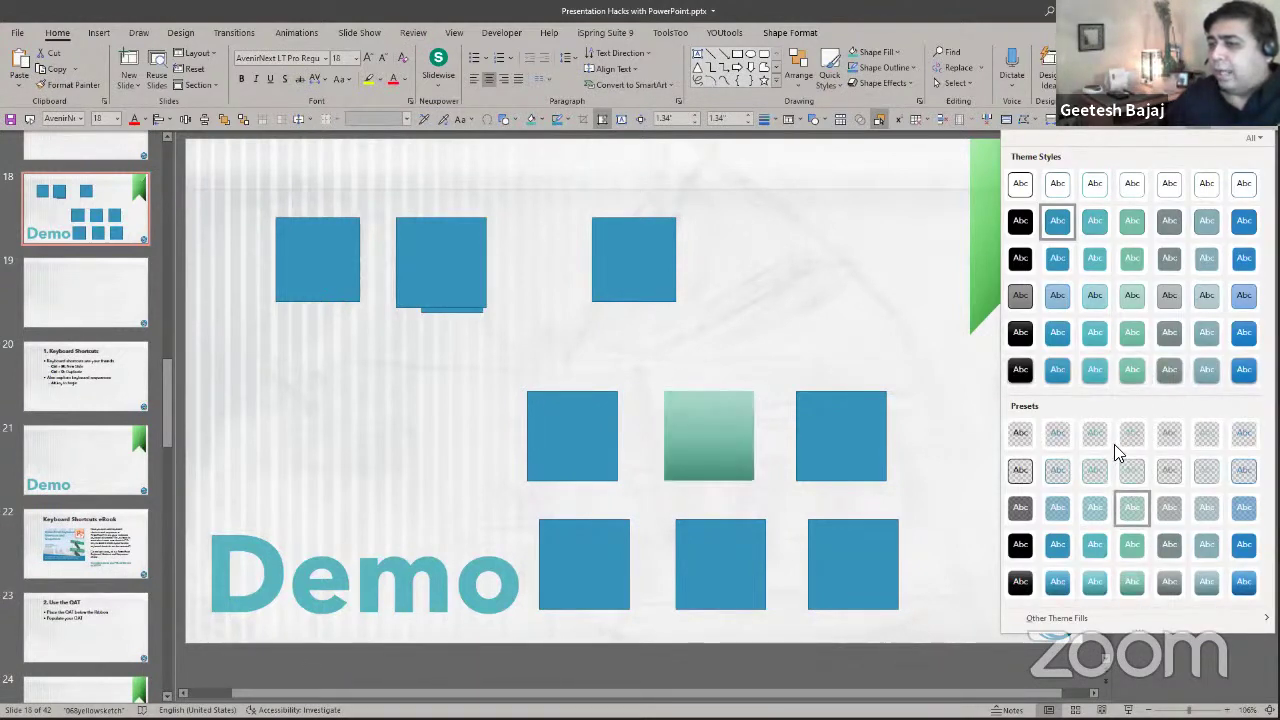
click(1136, 584)
click(956, 516)
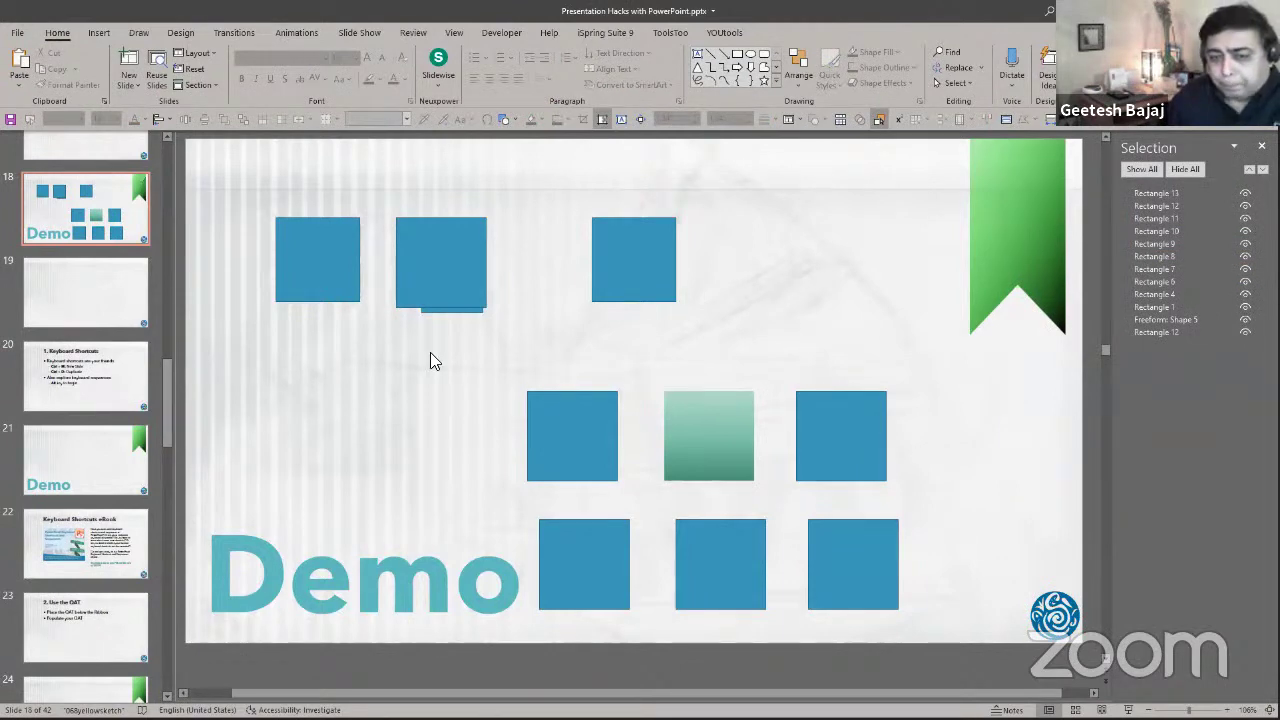
Go to slide 25, '3. Collapse the Ribbon'.
click(88, 618)
scroll(86, 590, down, 1)
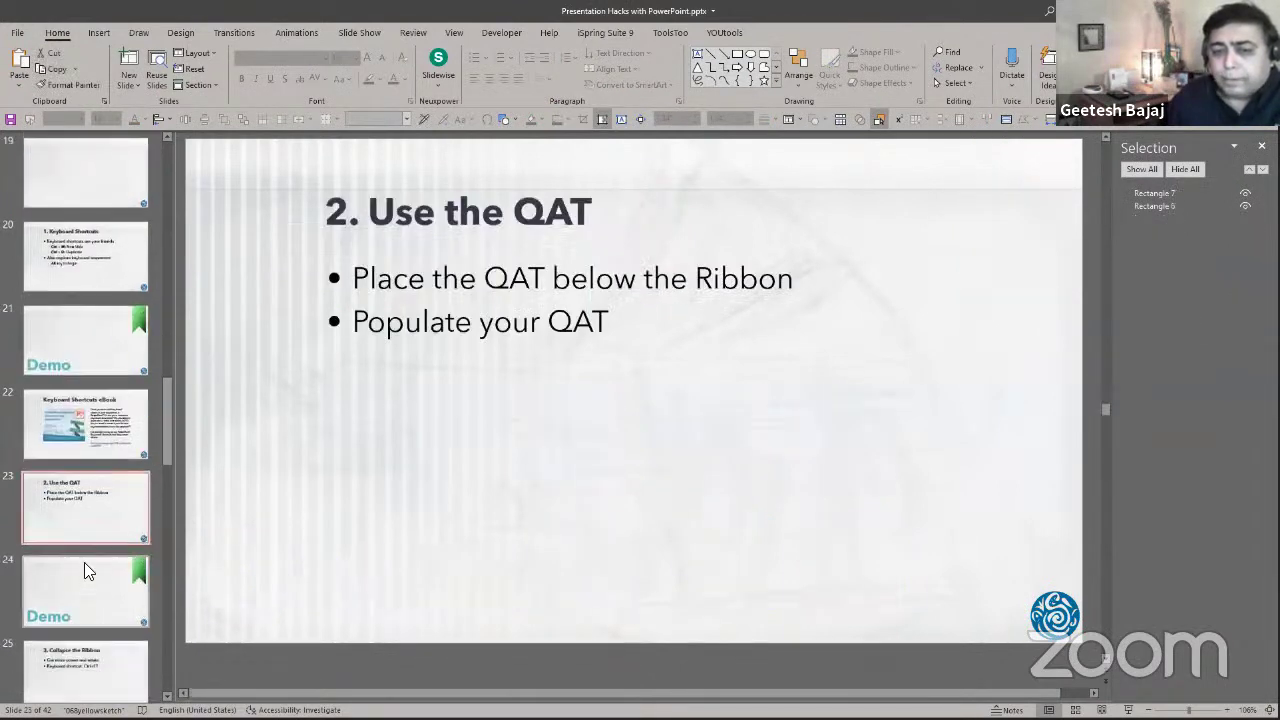
click(84, 562)
scroll(85, 562, down, 1)
click(88, 556)
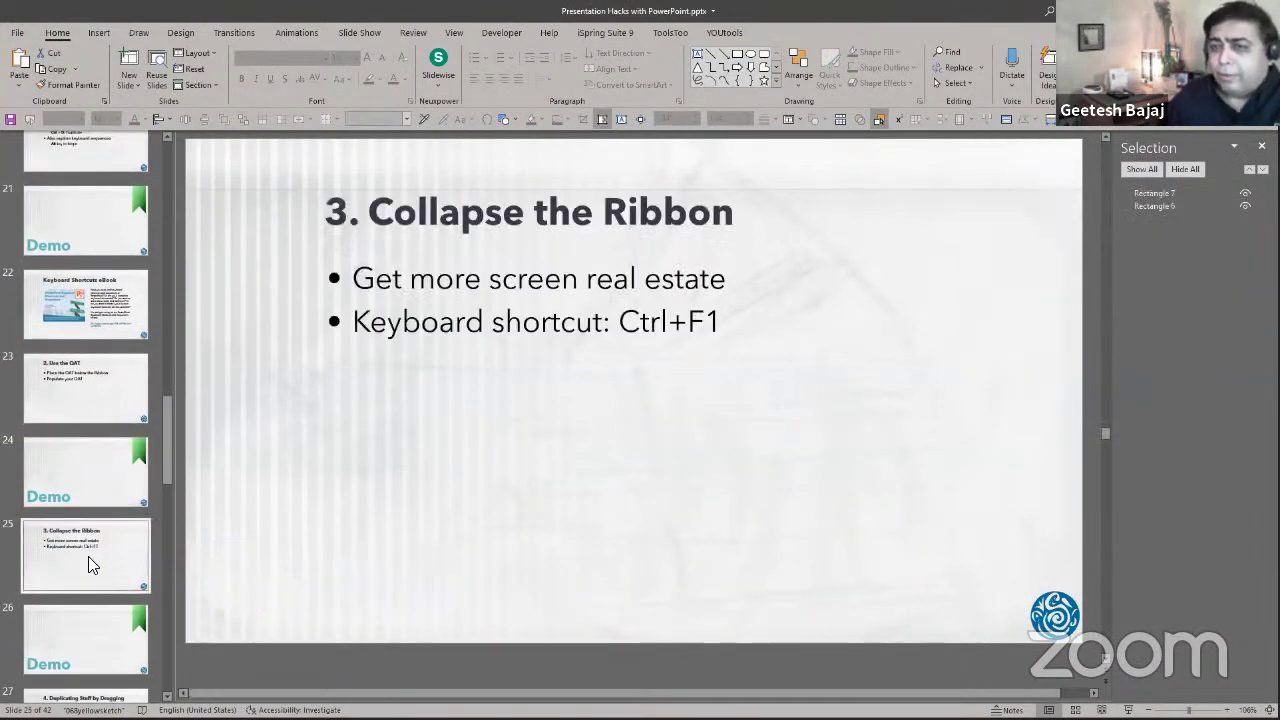
Draw a small rectangle below the bullet points, then open the full Shapes gallery.
click(480, 496)
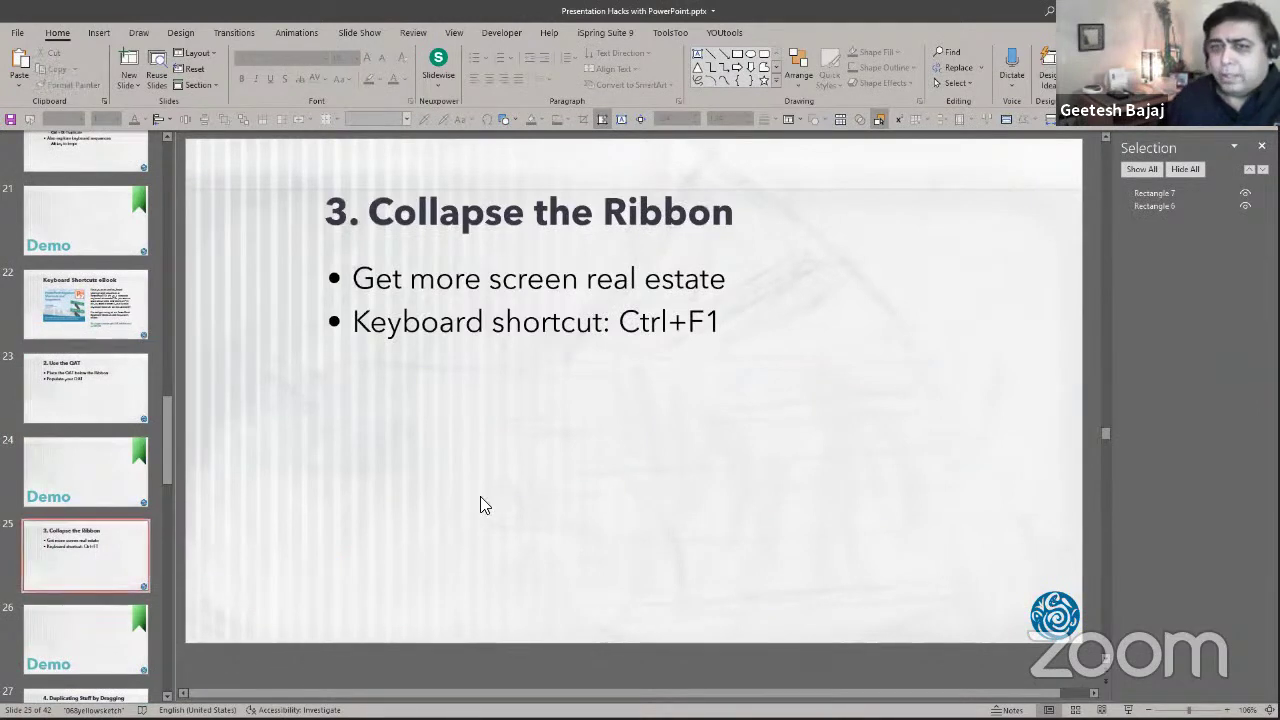
scroll(454, 503, up, 2)
scroll(454, 503, down, 2)
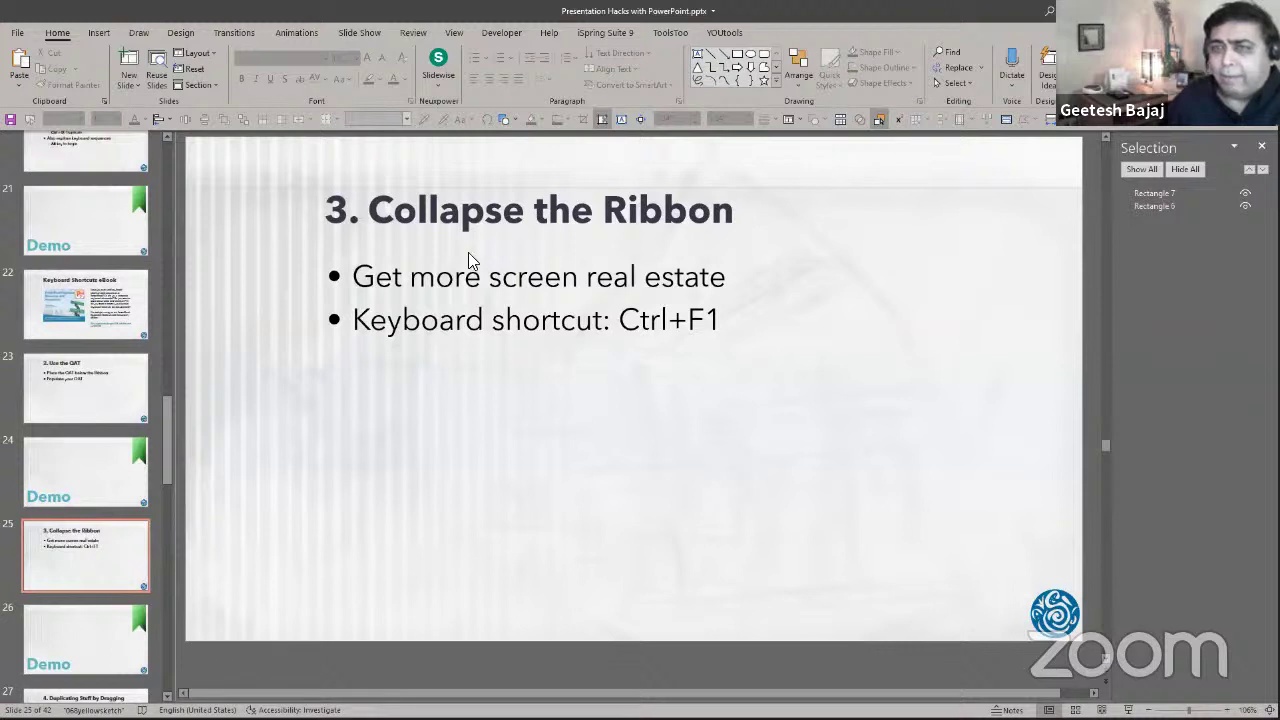
click(736, 53)
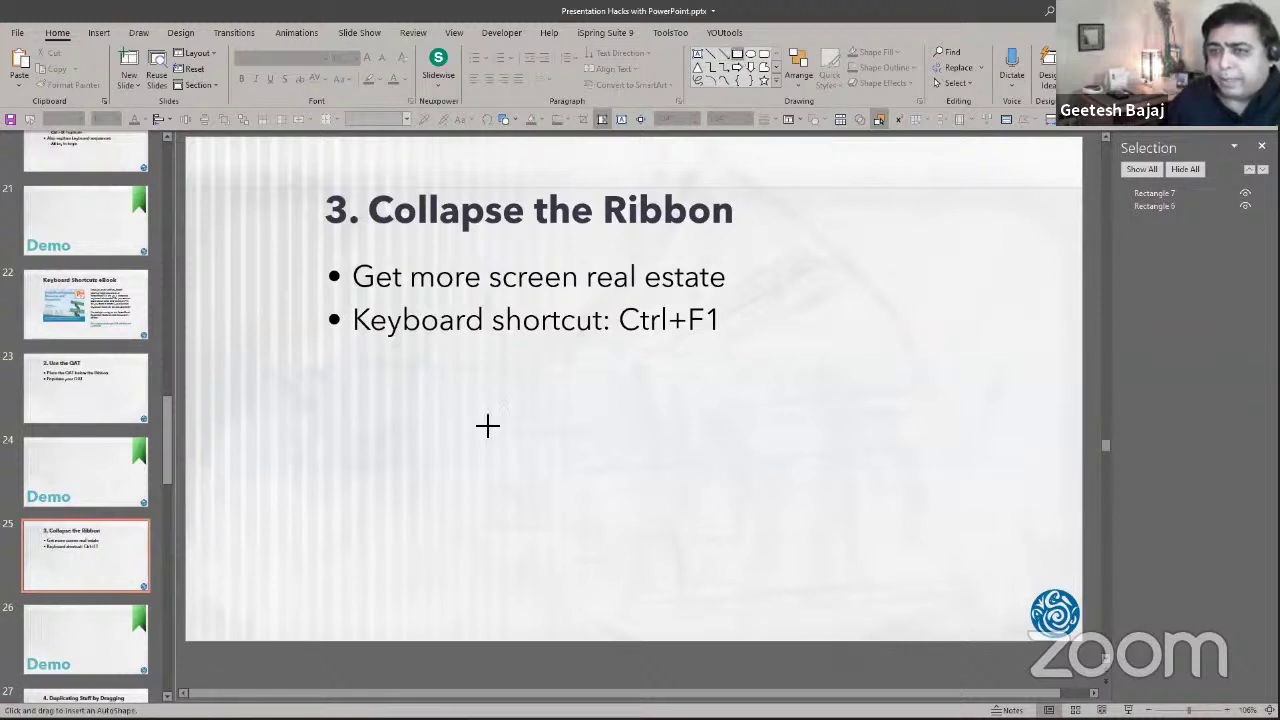
drag(487, 426, 494, 433)
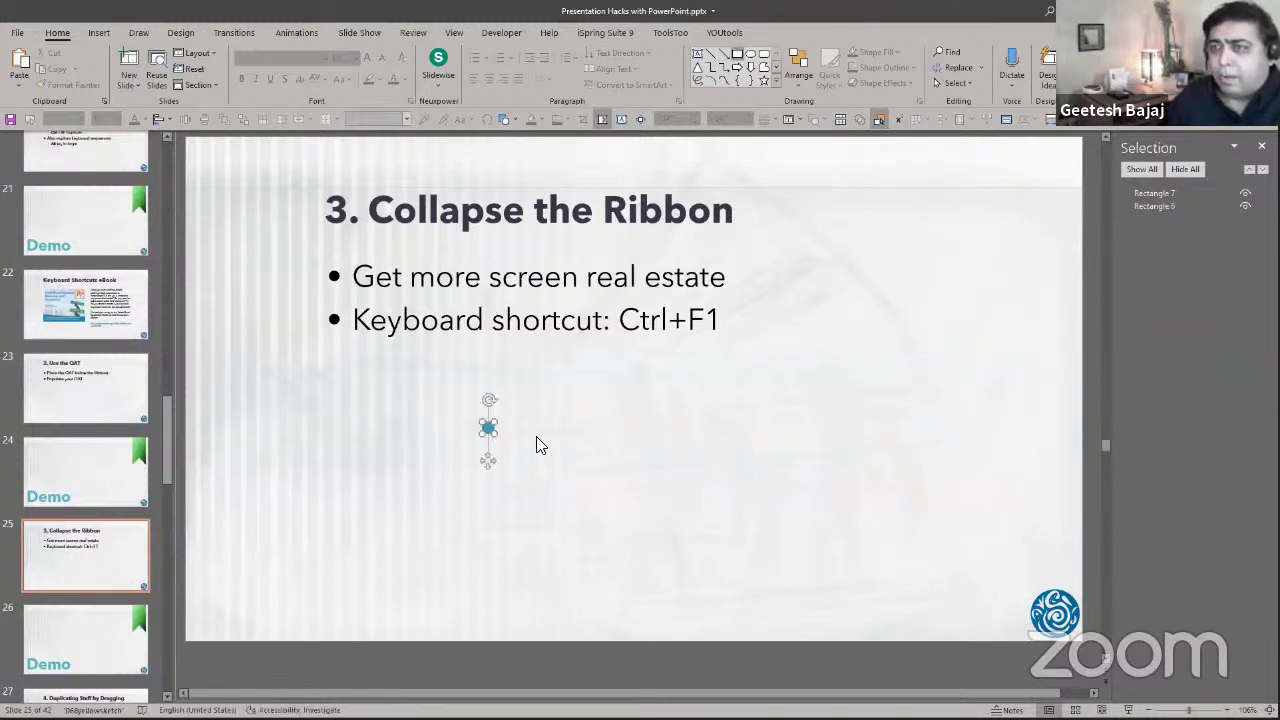
key(Escape)
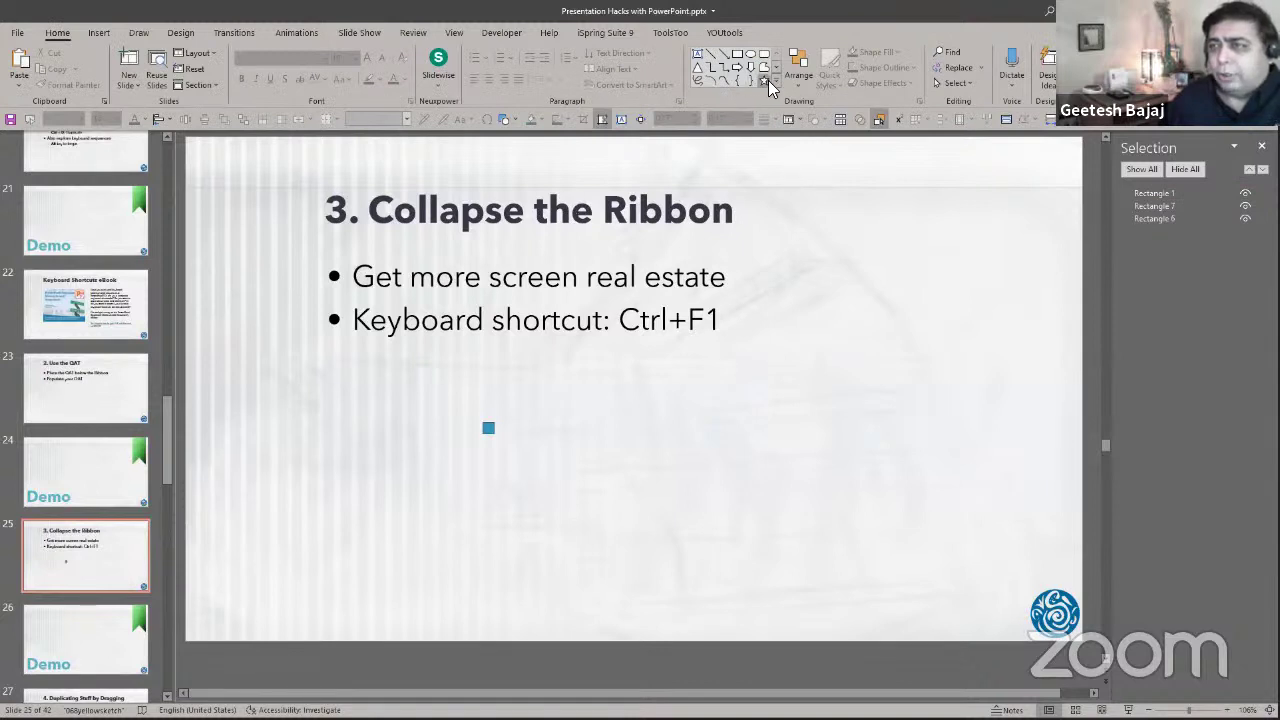
click(772, 81)
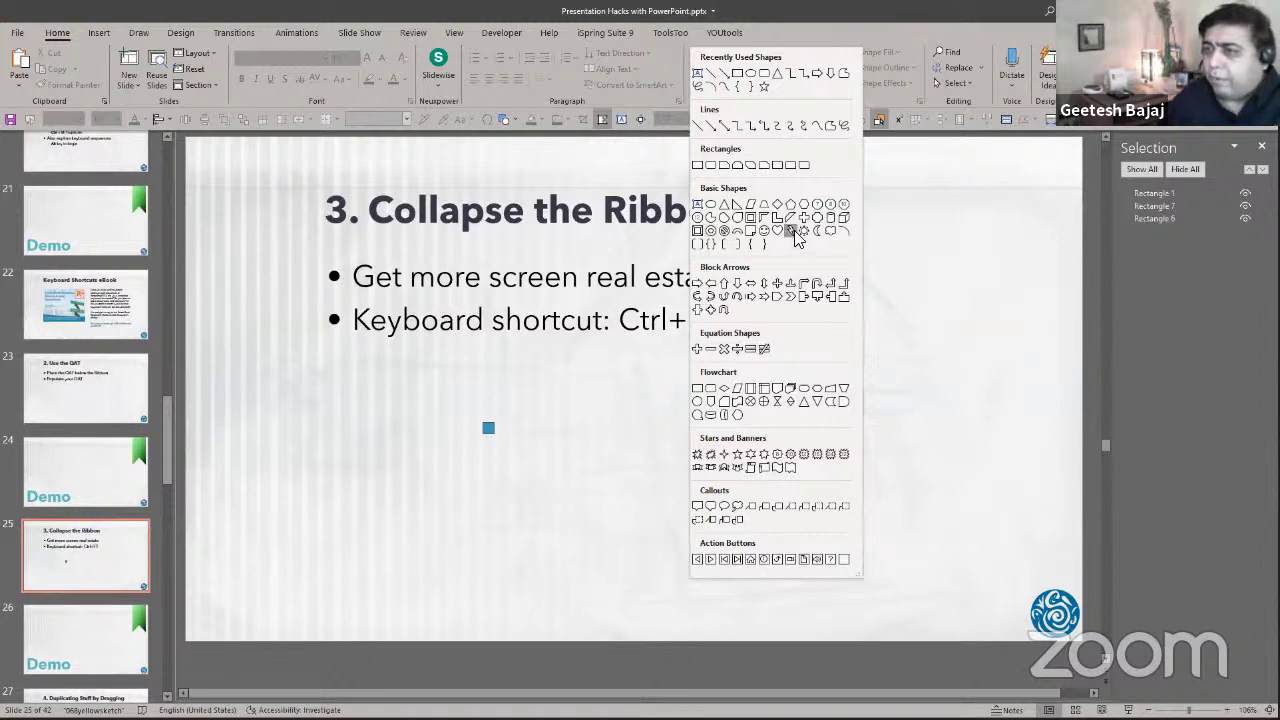
Draw a small blue 10-point star on slide 25.
click(789, 455)
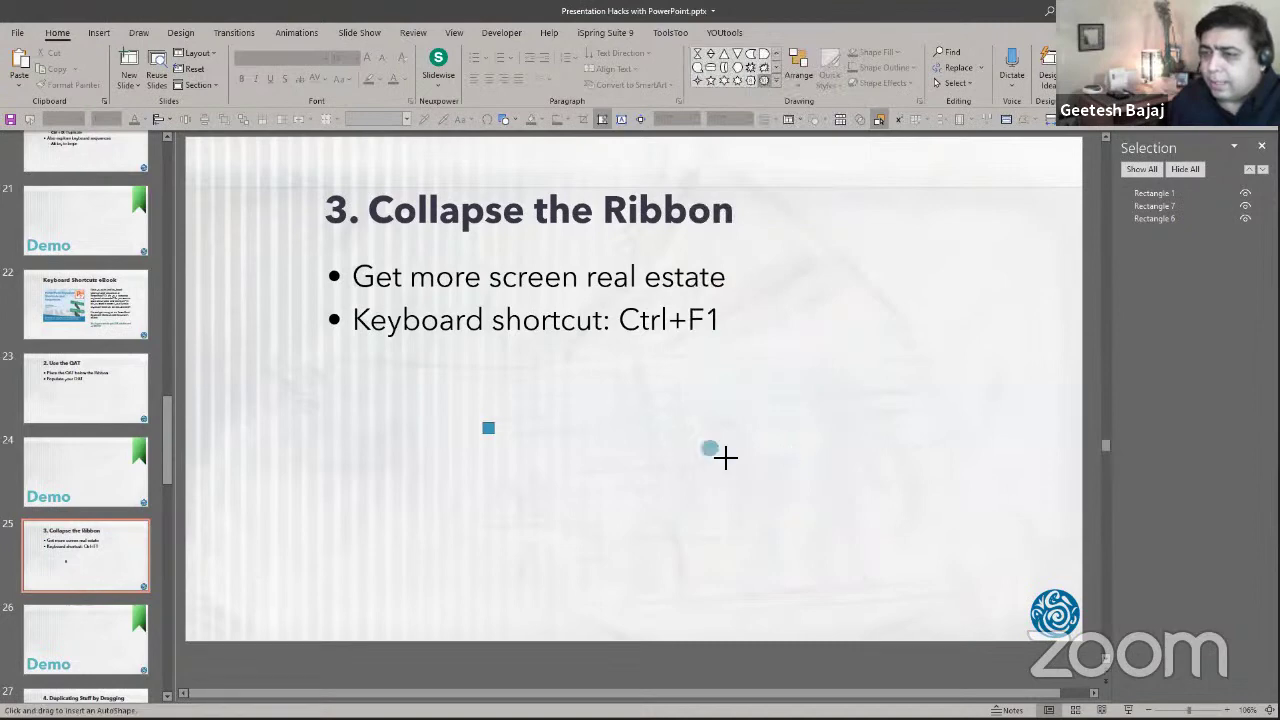
drag(700, 441, 725, 457)
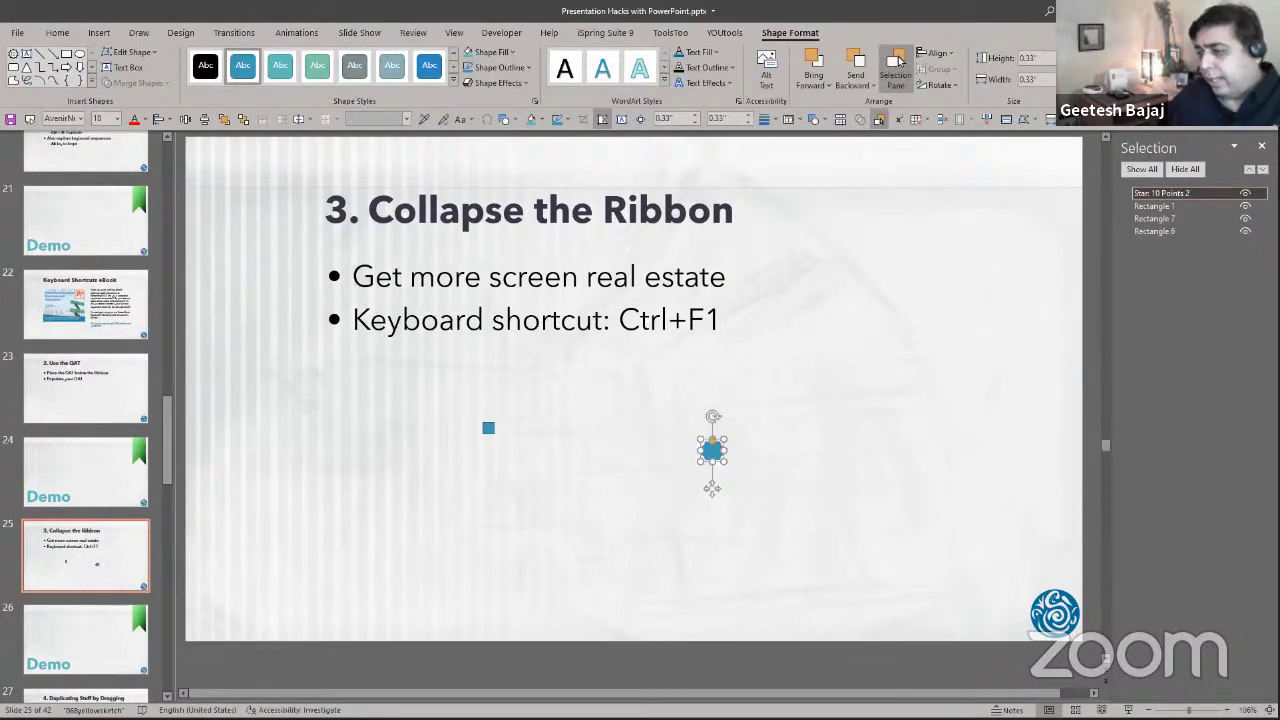
scroll(899, 62, up, 2)
scroll(899, 62, up, 8)
scroll(899, 62, up, 8)
scroll(899, 62, up, 5)
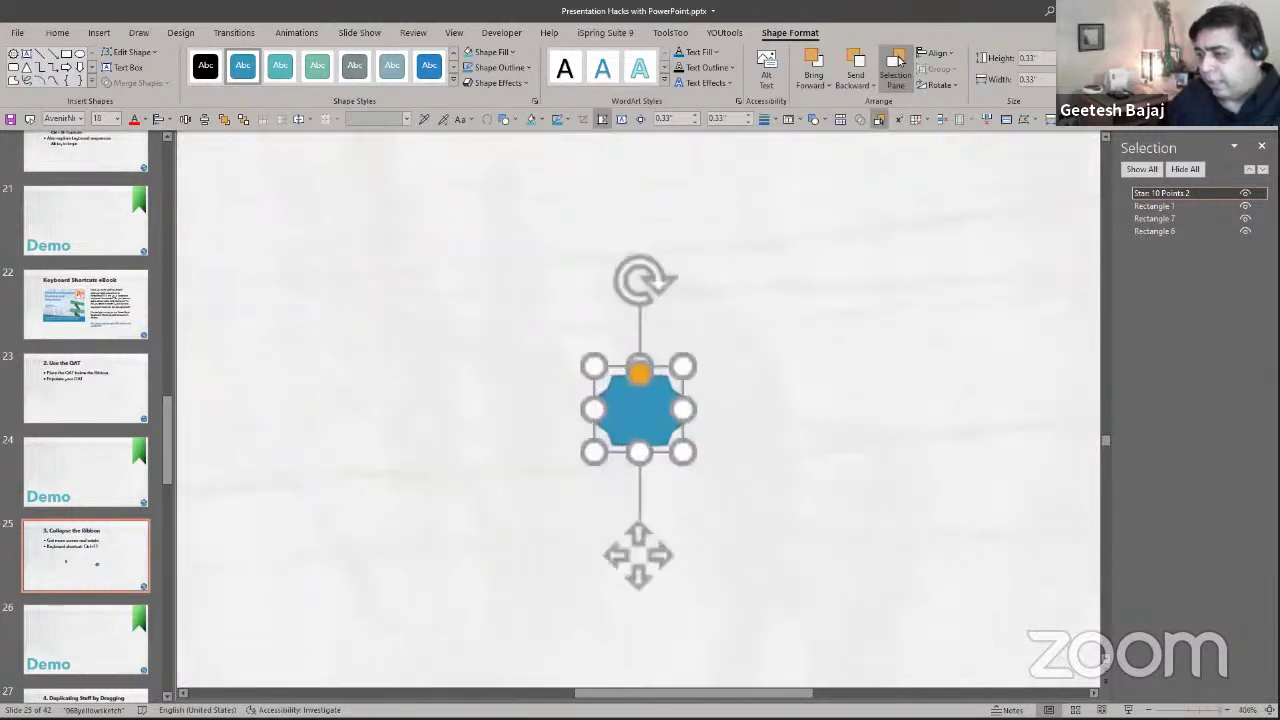
Enlarge the star to 2.42 by 2.42 inches by dragging its corner handles.
click(721, 437)
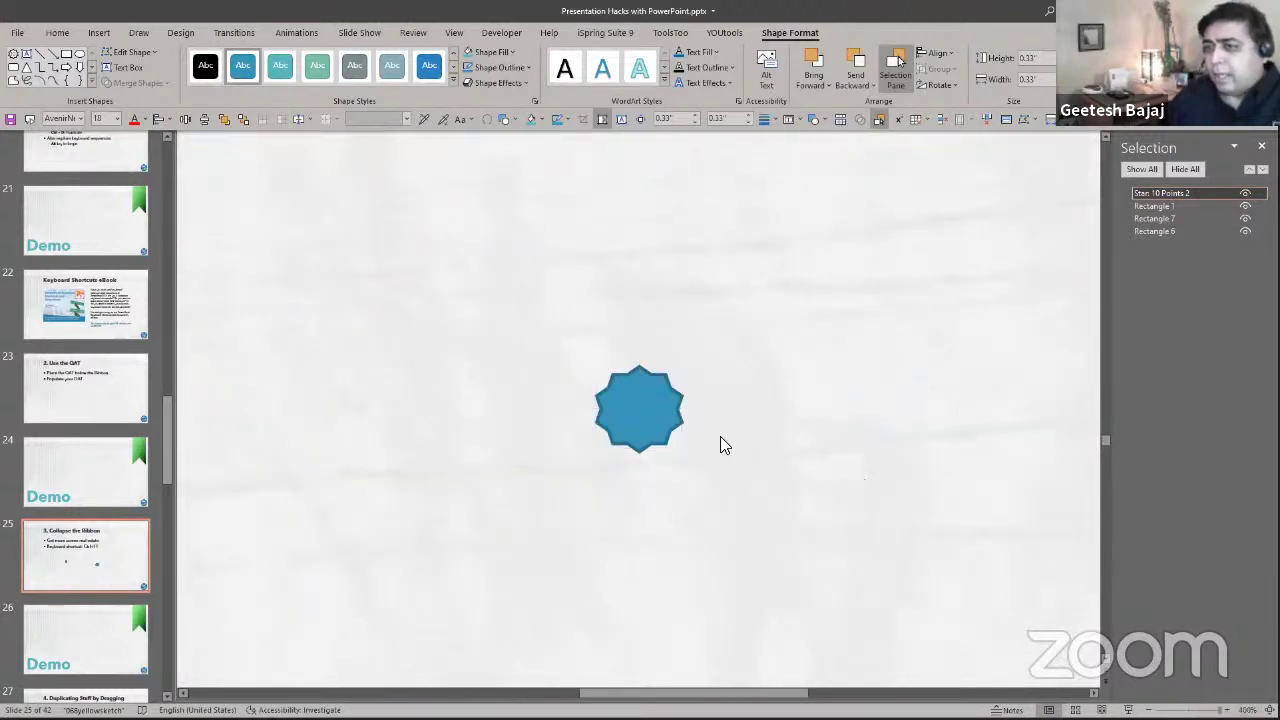
click(680, 421)
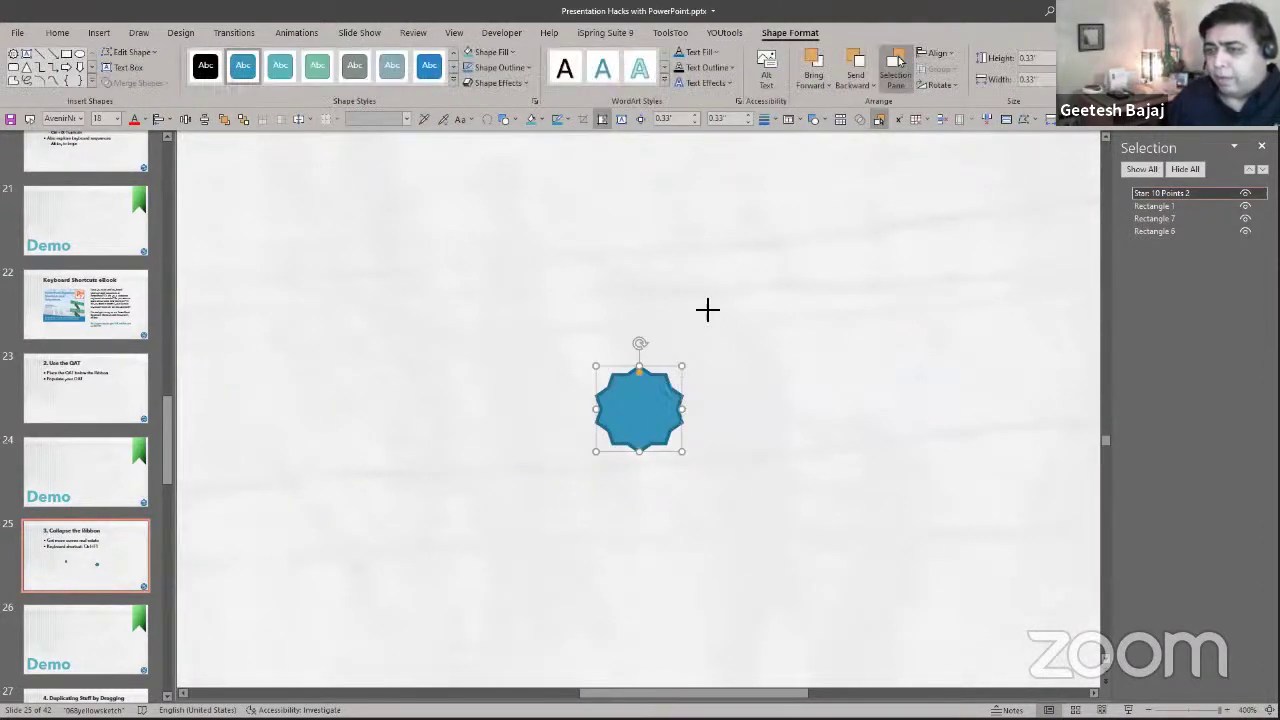
drag(707, 310, 857, 114)
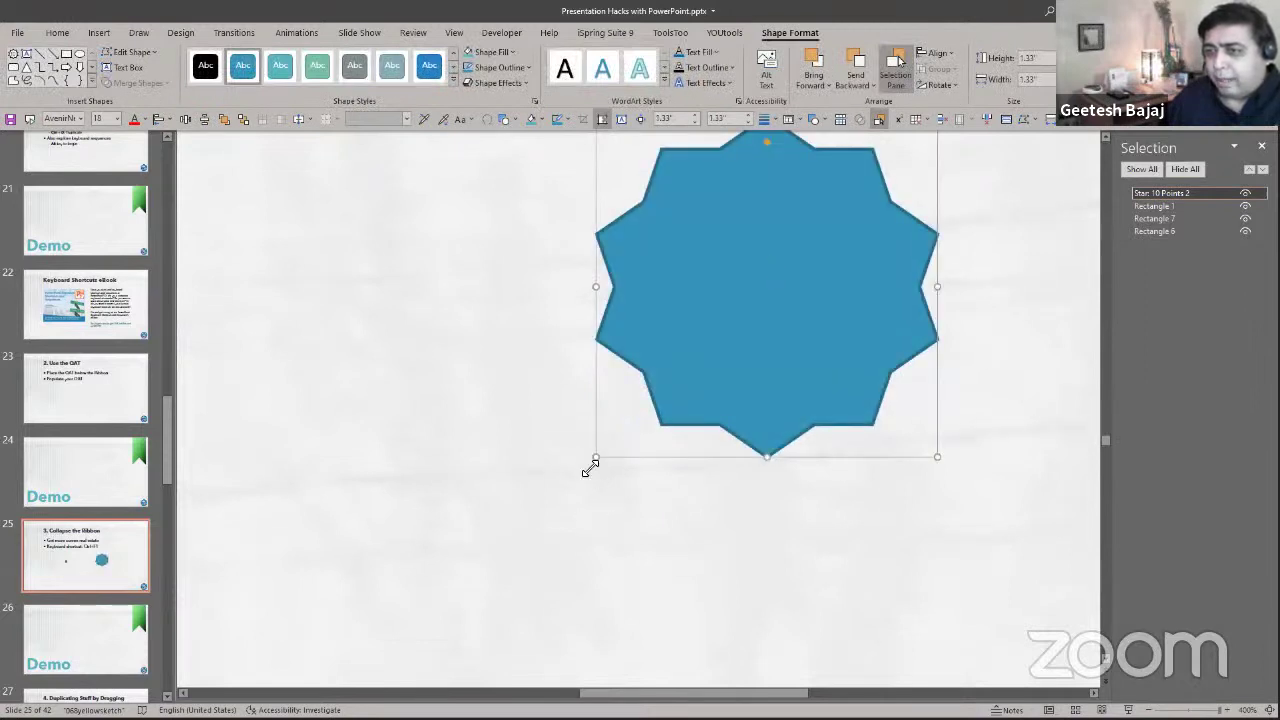
drag(595, 458, 320, 688)
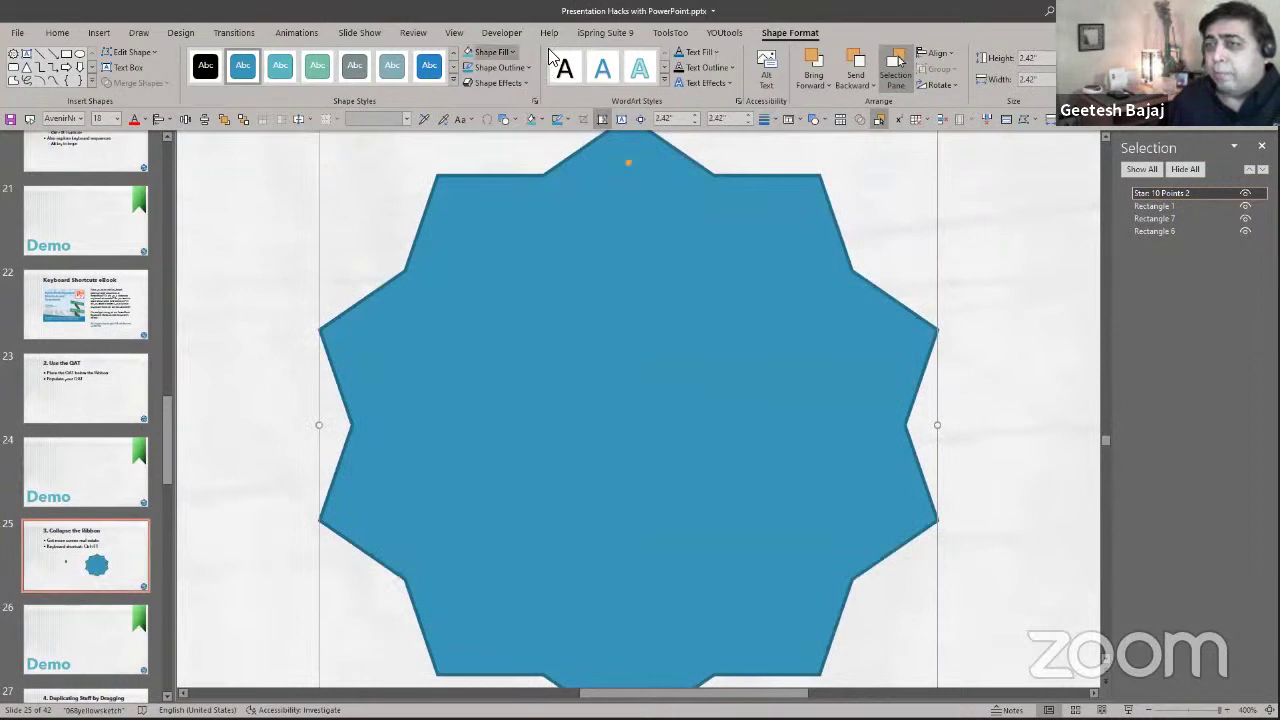
Collapse the ribbon to tab names, restore it with Ctrl+F1, then collapse it again.
double_click(788, 33)
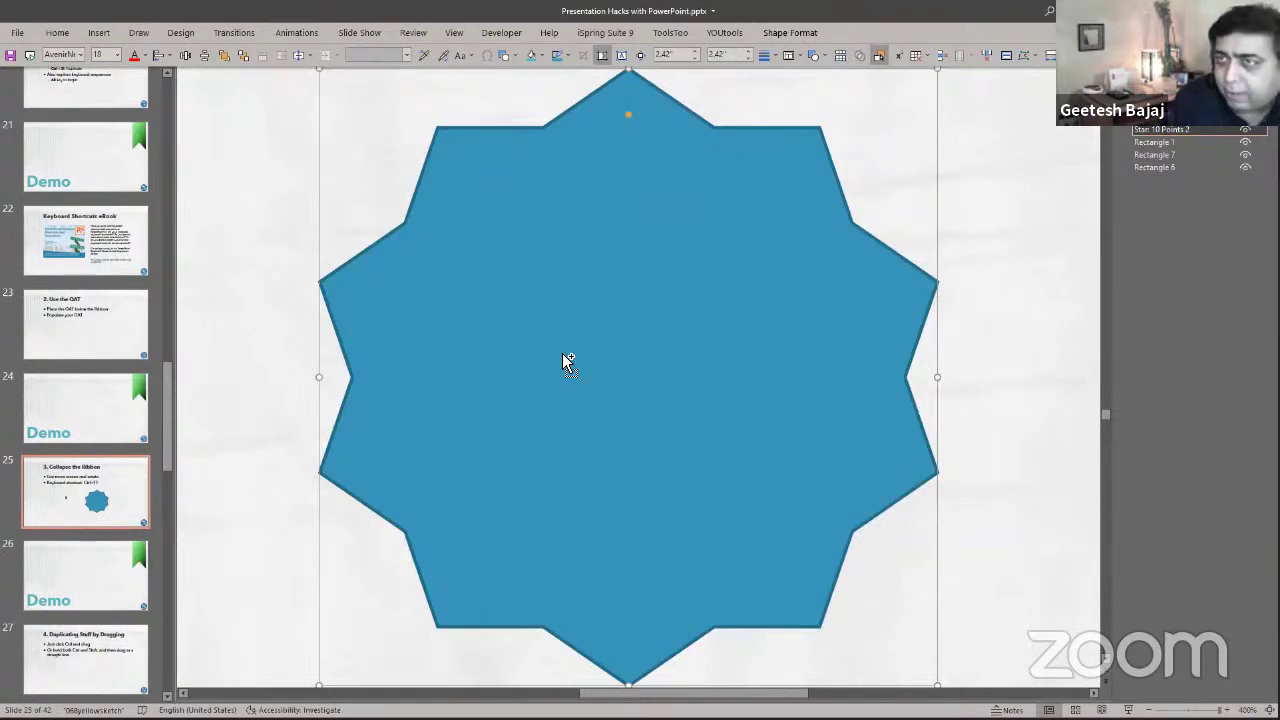
key(ctrl+F1)
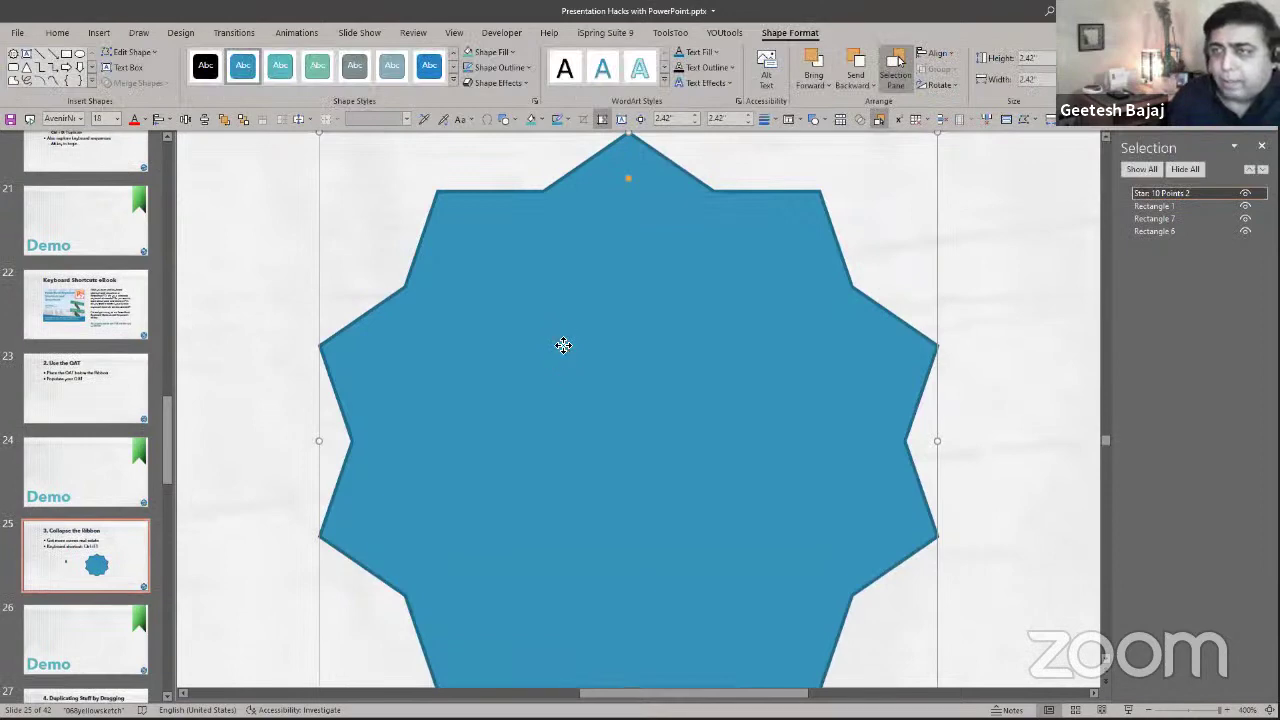
double_click(789, 34)
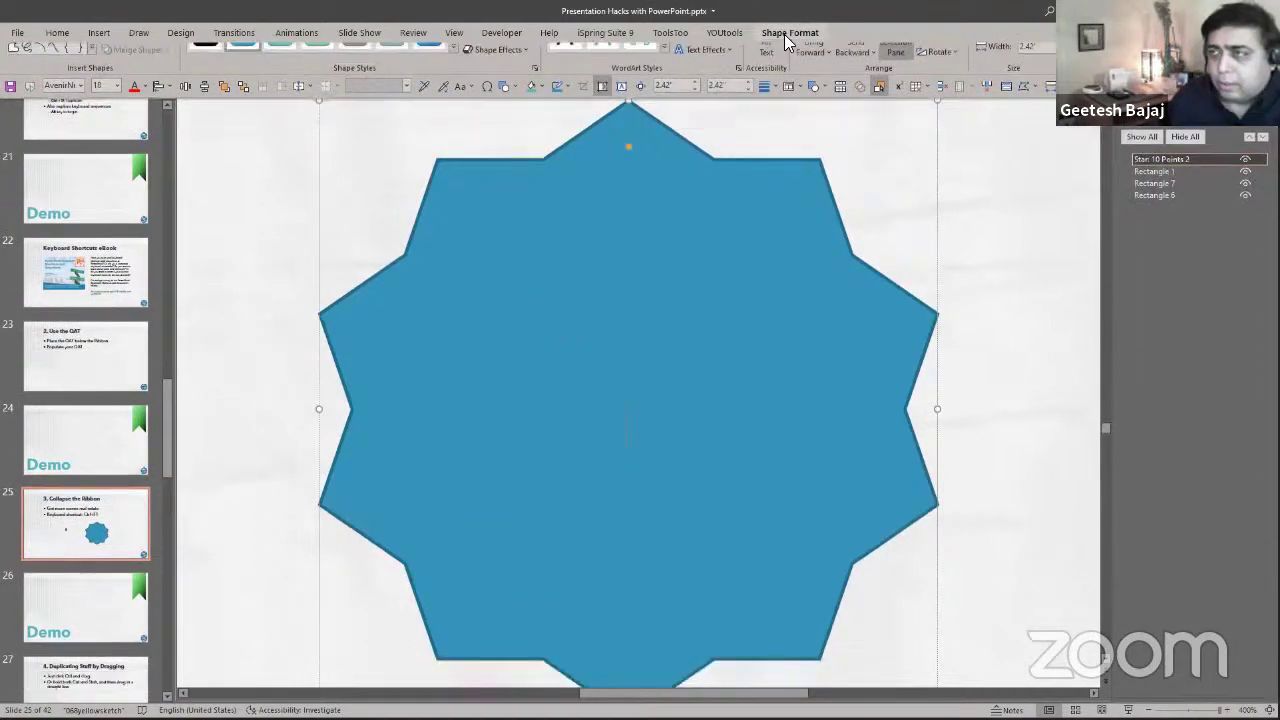
Show the collapsed ribbon temporarily over the slide, then collapse it again with Ctrl+F1.
click(789, 34)
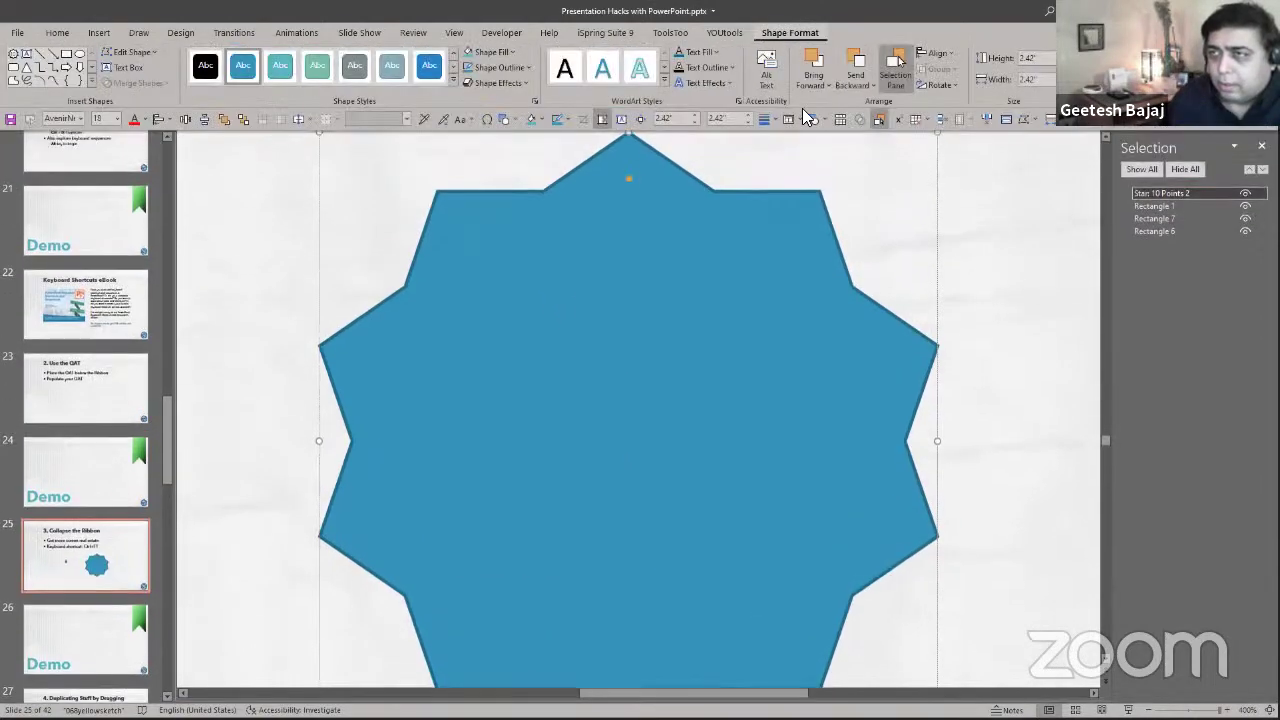
click(988, 322)
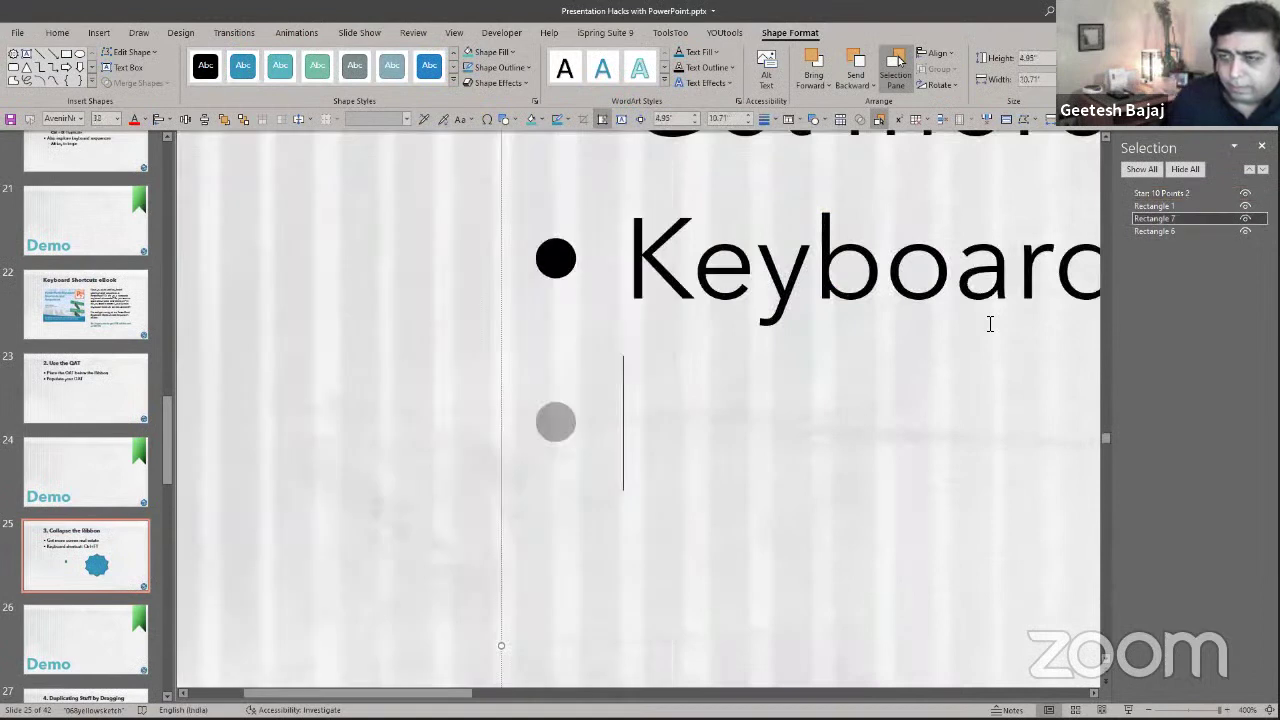
click(120, 545)
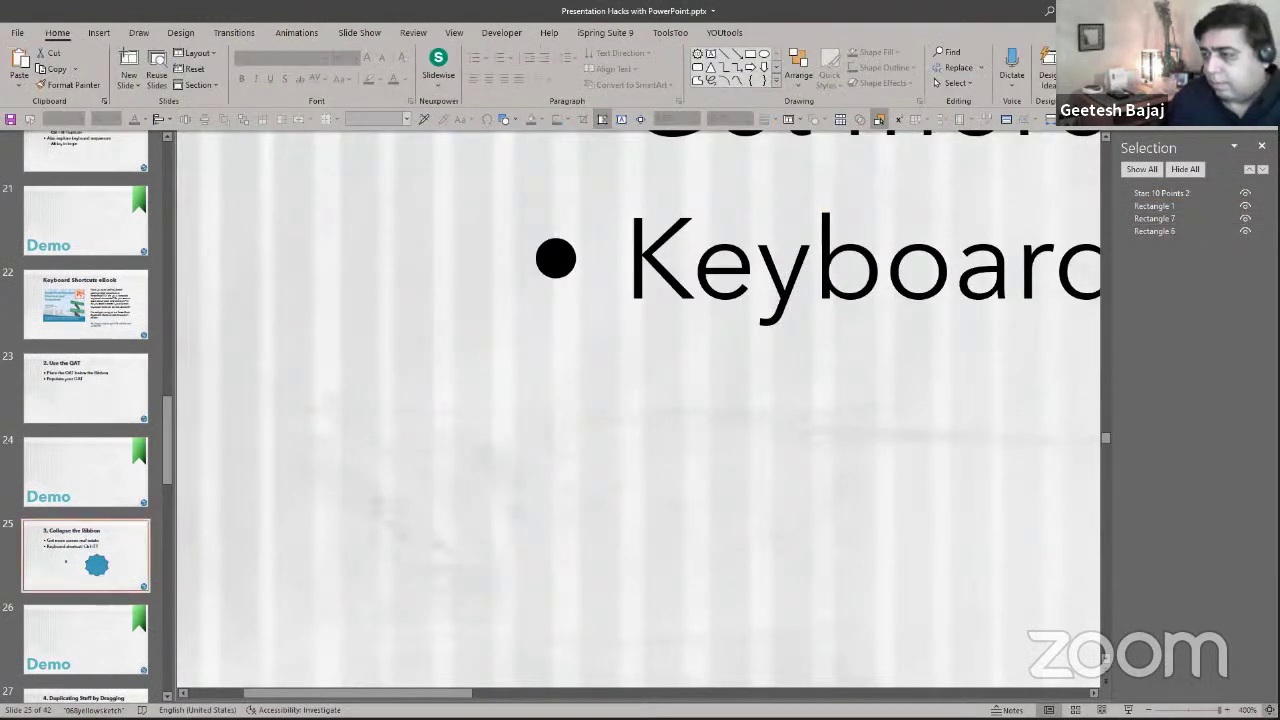
scroll(1015, 618, down, 5)
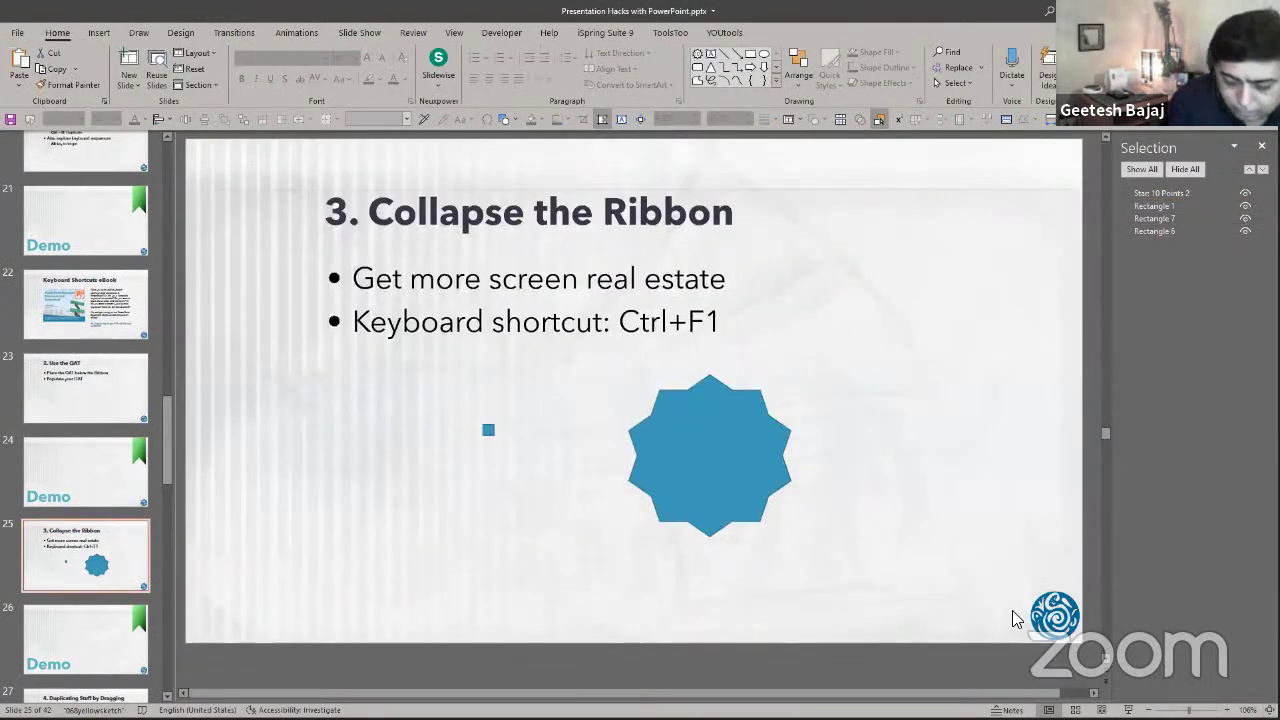
key(ctrl+F1)
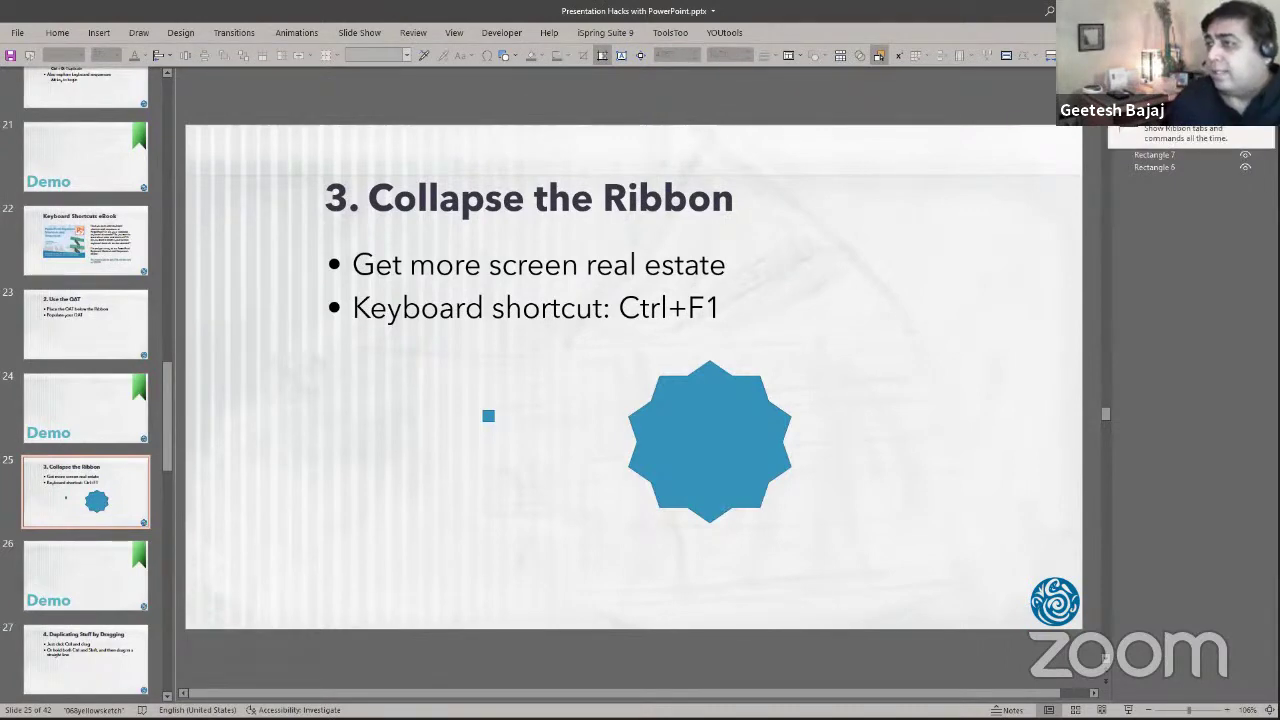
Auto-hide the ribbon, title and status bars, then select the star on slide 25 and zoom in.
click(1150, 45)
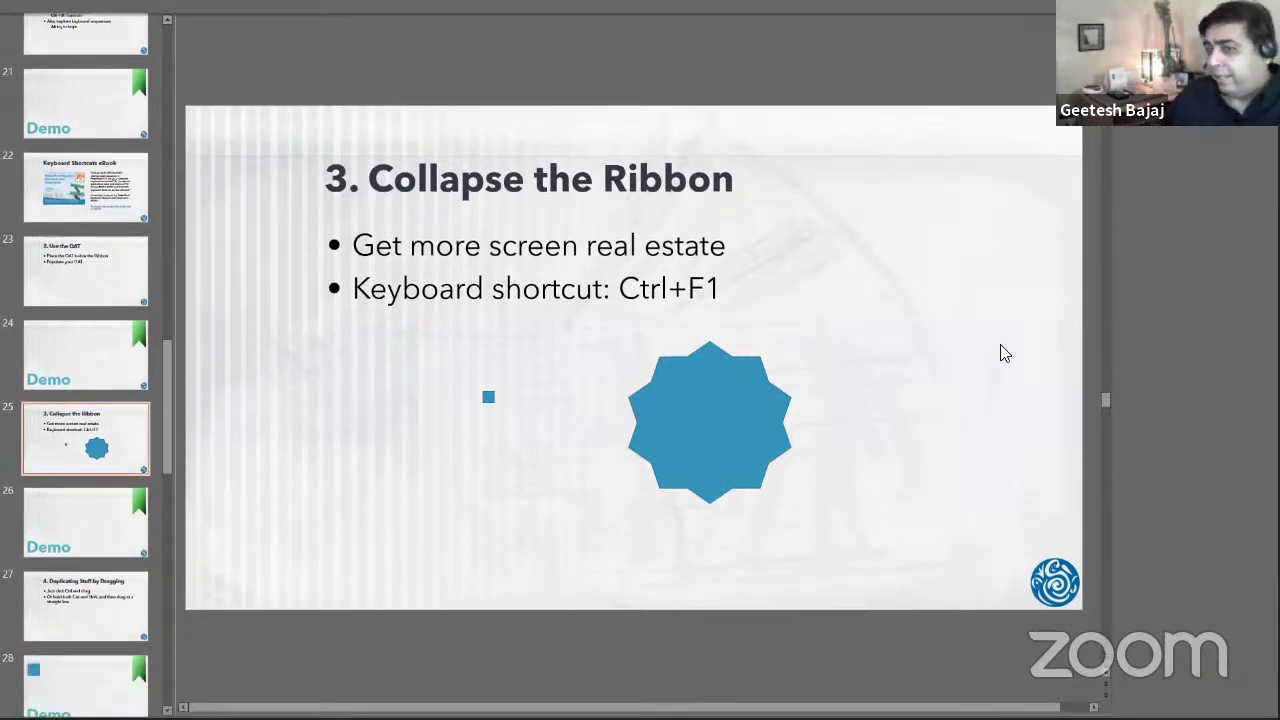
key(Page_Up)
key(Page_Up)
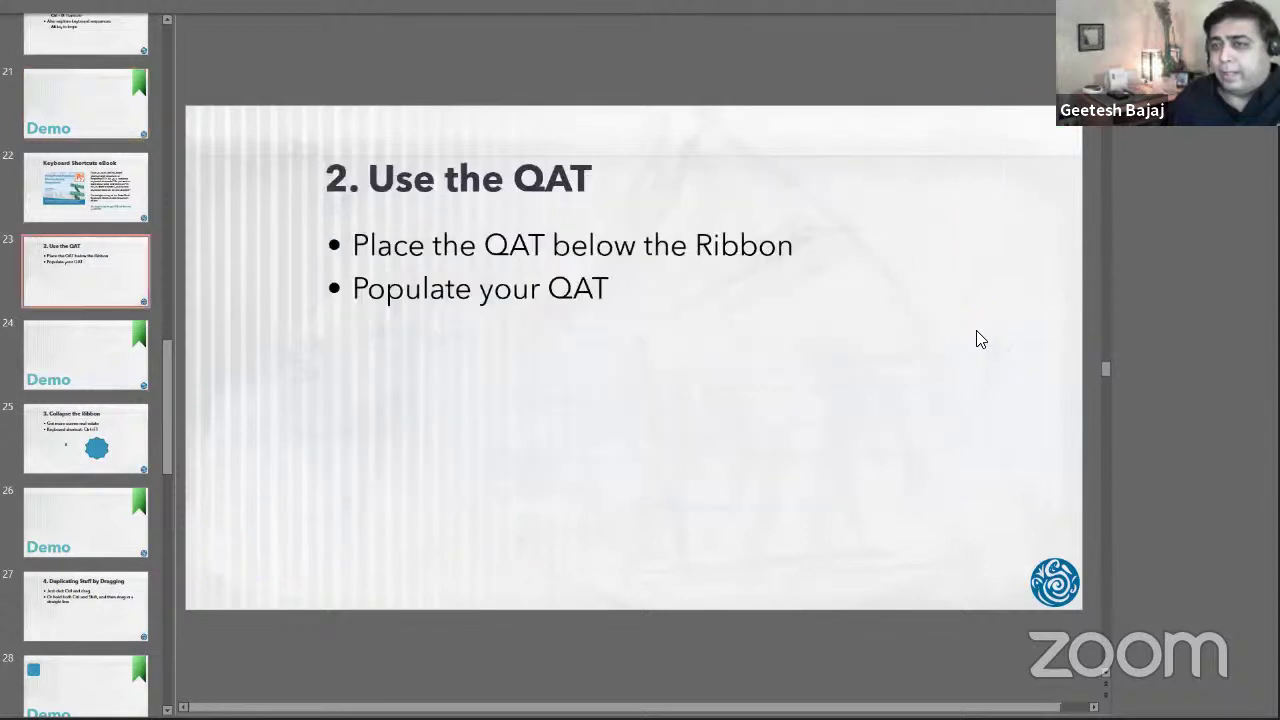
key(Page_Down)
key(Page_Down)
key(Page_Down)
key(Page_Up)
click(755, 393)
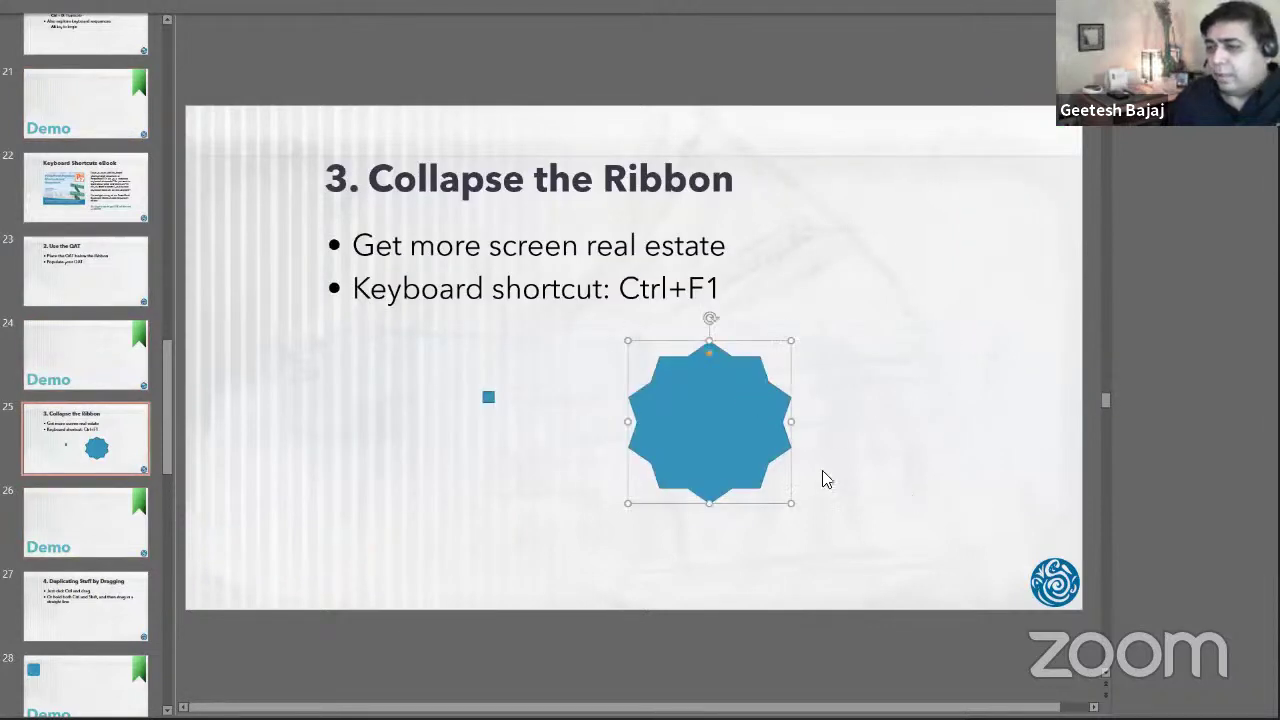
ctrl+scroll(749, 457, up, 1)
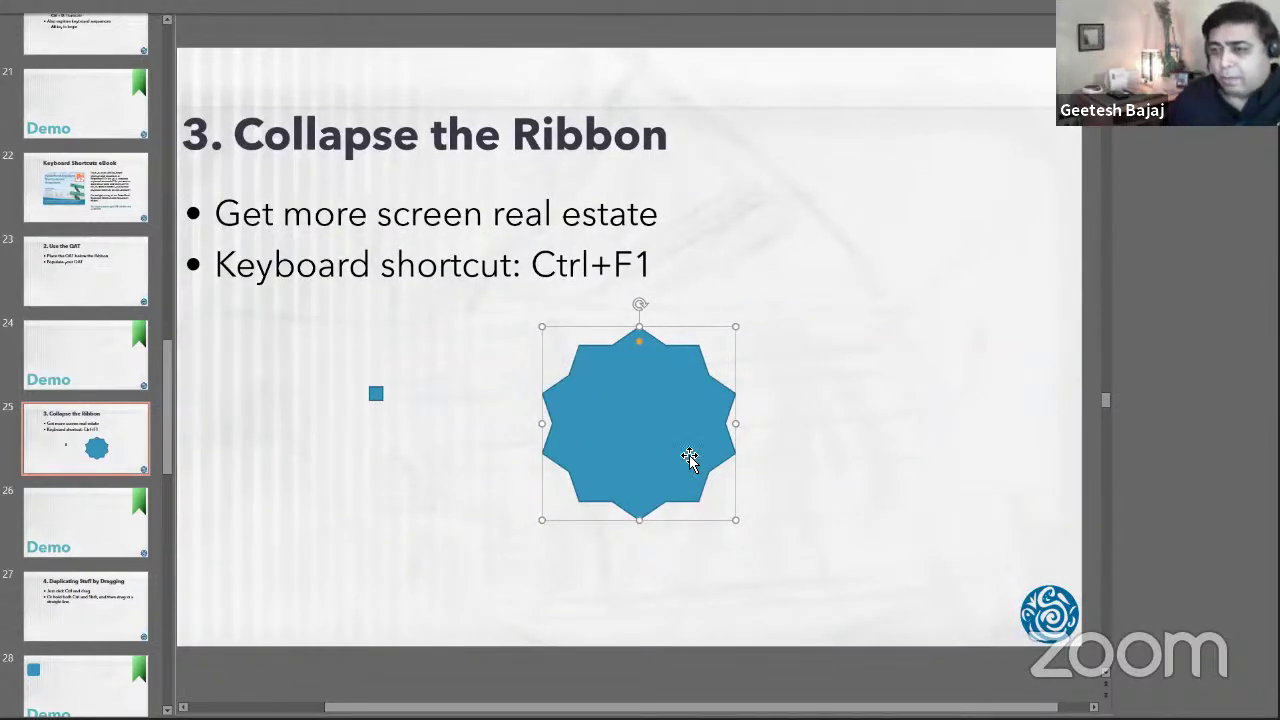
ctrl+scroll(688, 445, up, 1)
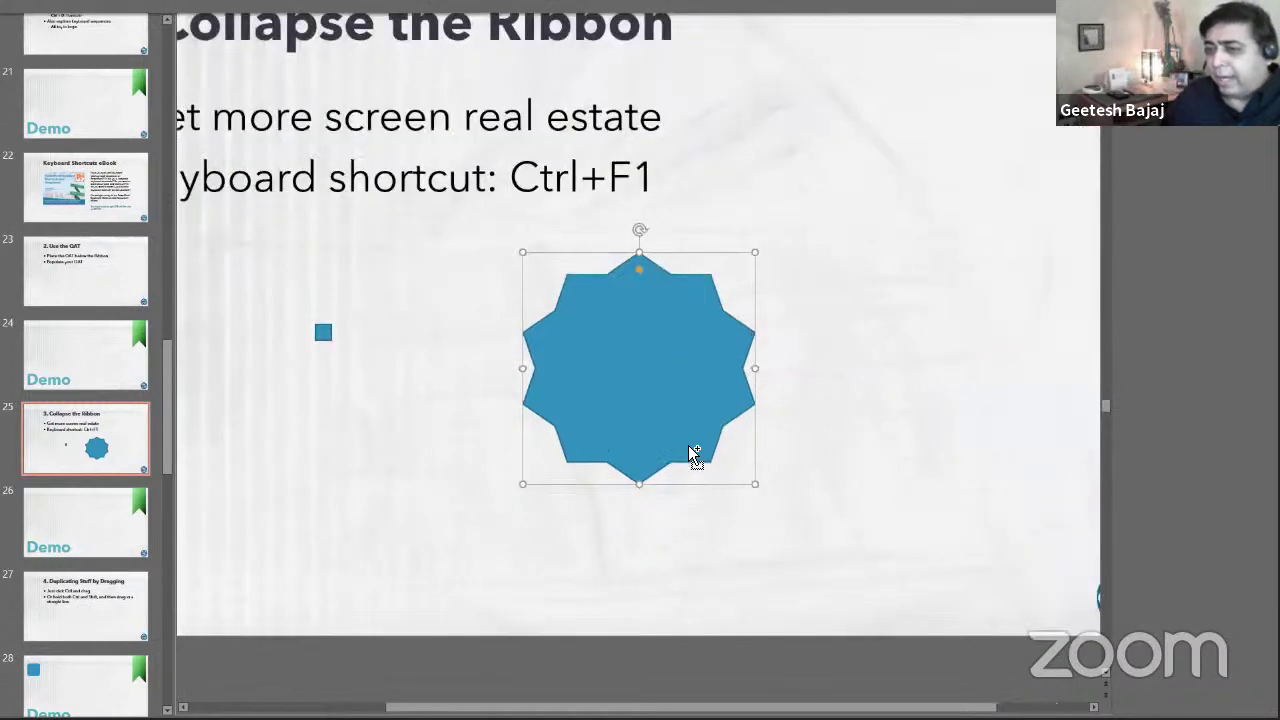
ctrl+scroll(688, 445, up, 2)
ctrl+scroll(688, 445, up, 3)
ctrl+scroll(689, 447, up, 1)
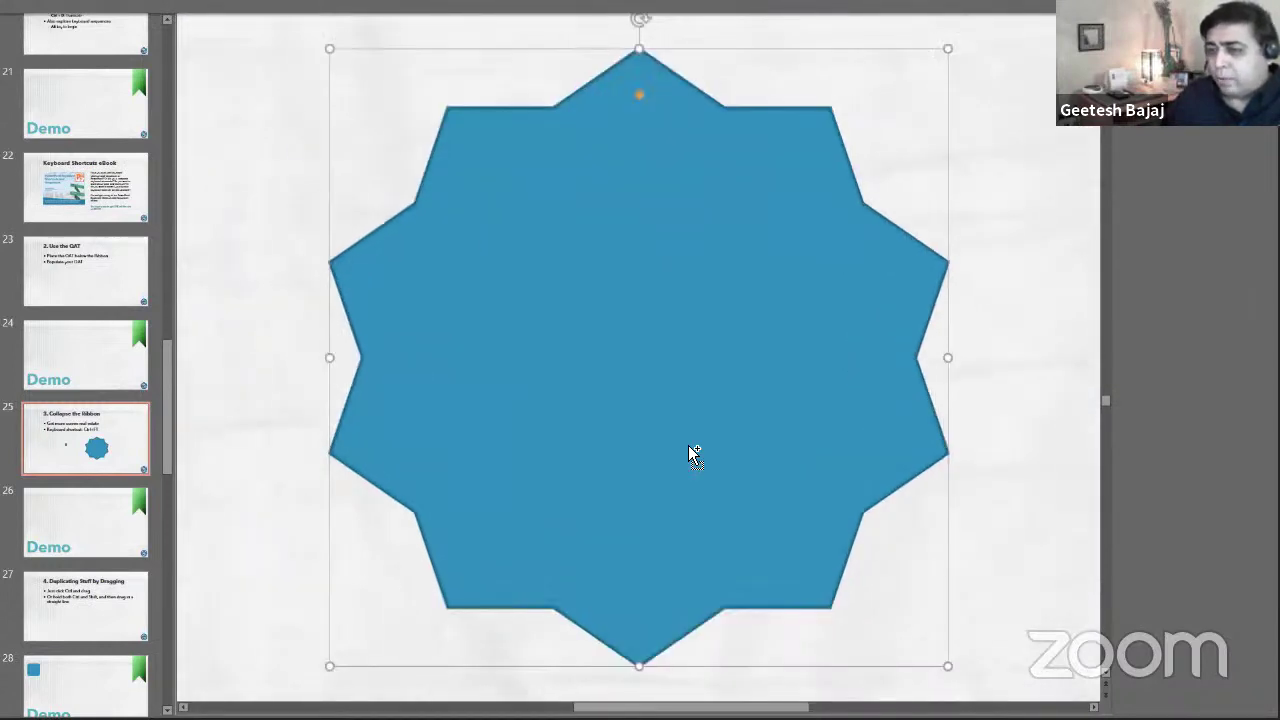
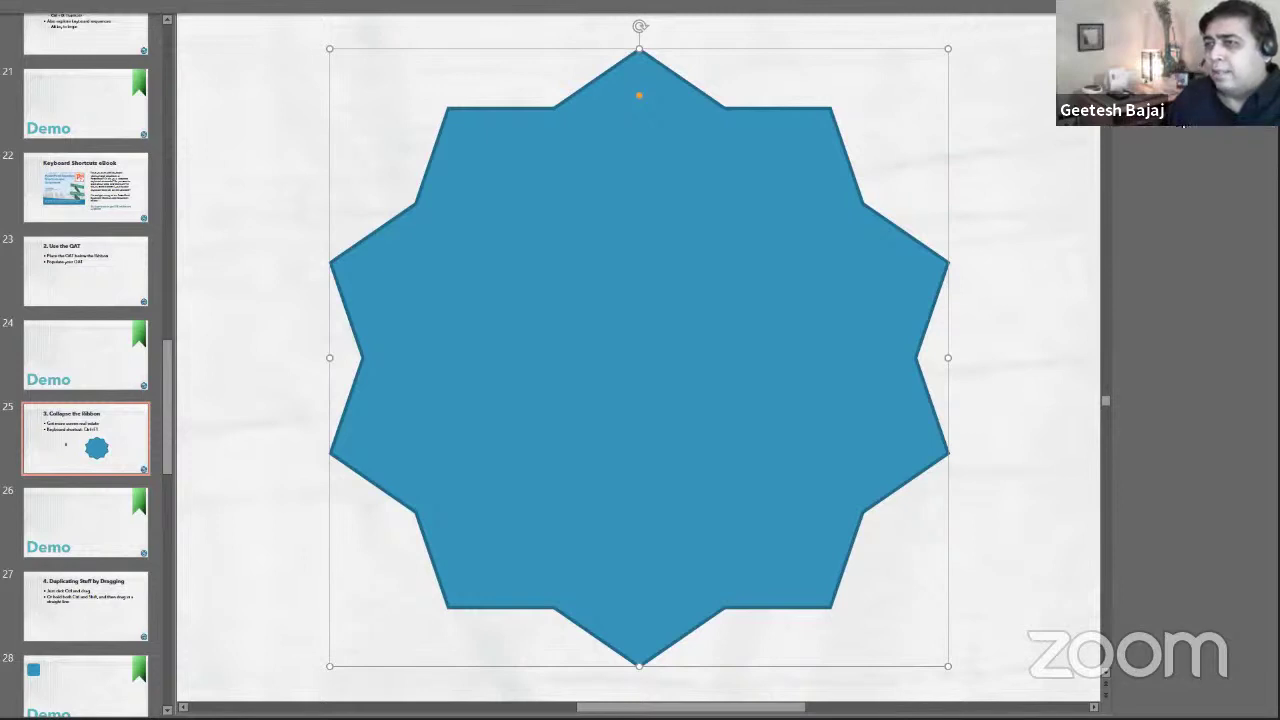
Restore the ribbon, close the Selection pane and fit the whole slide to the window.
key(ctrl+shift+F1)
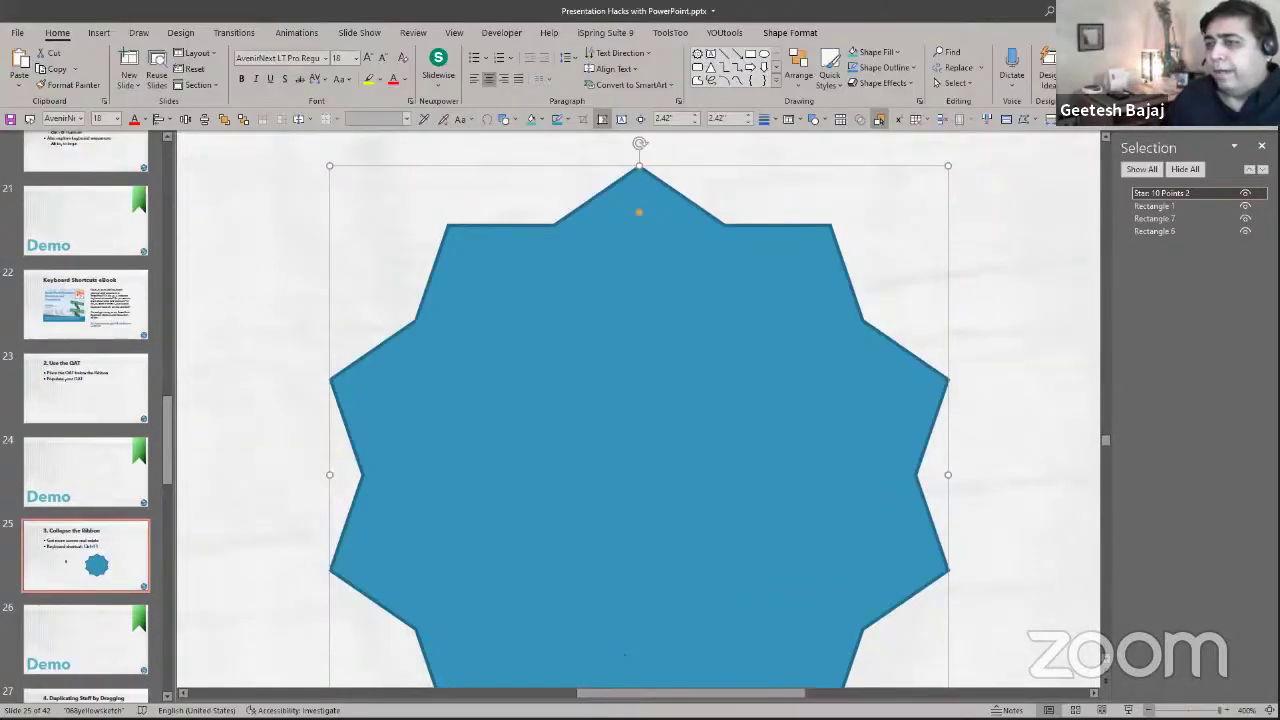
click(1145, 710)
scroll(971, 306, down, 5)
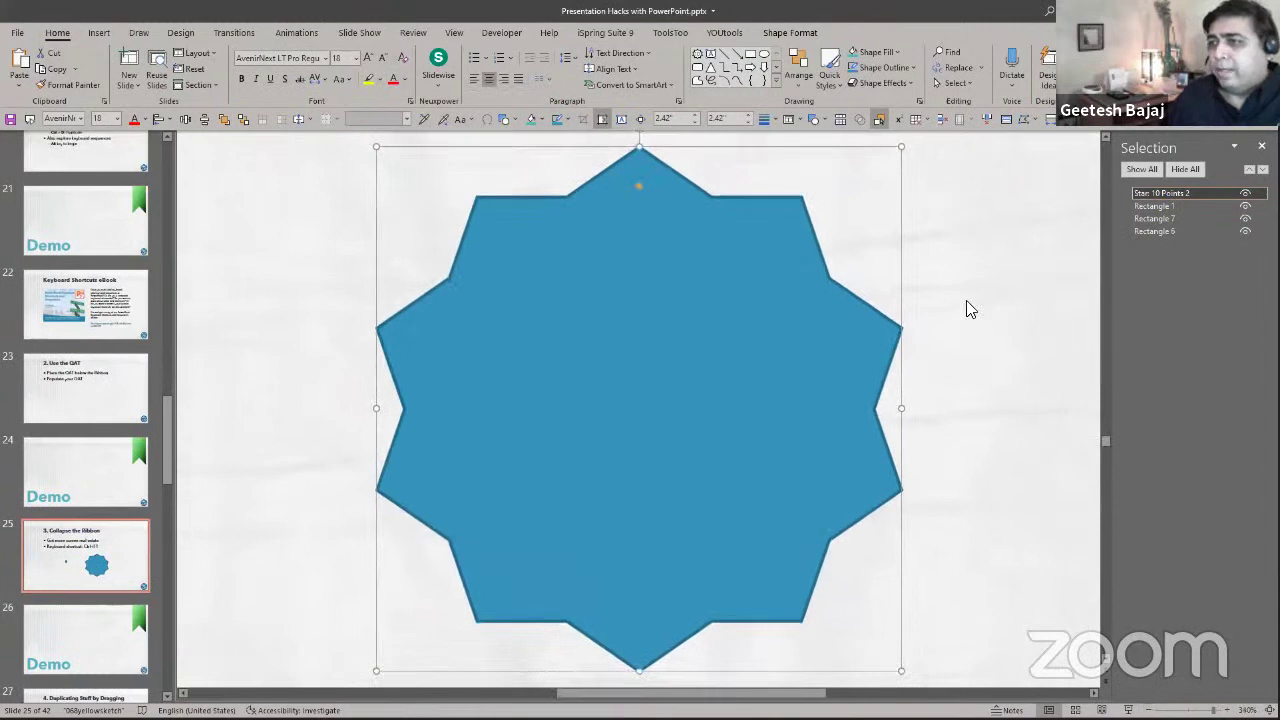
click(971, 306)
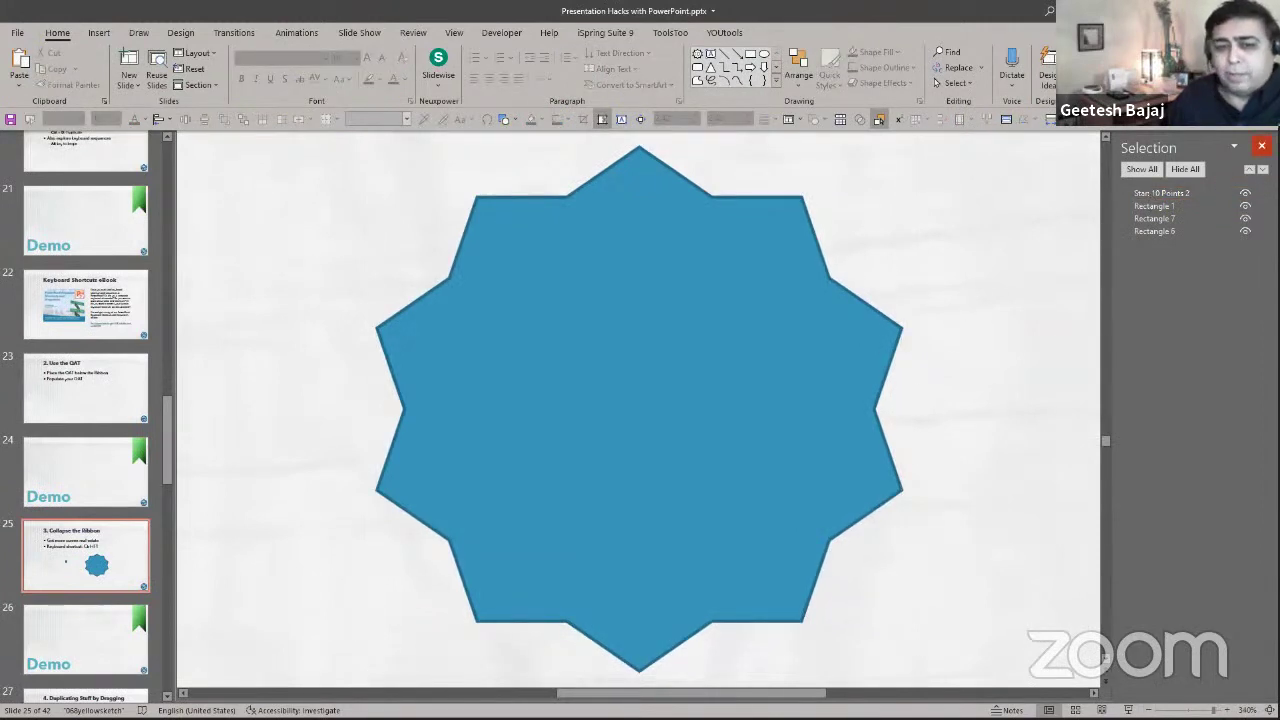
key(alt+F10)
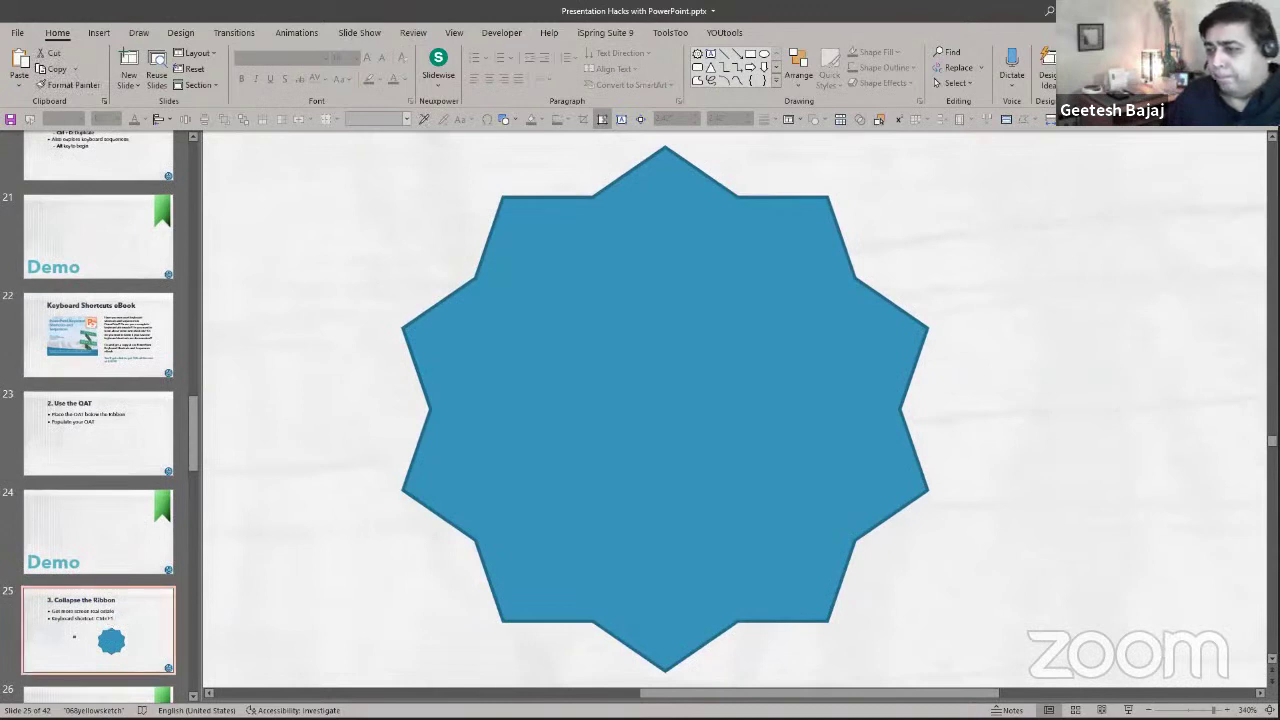
click(1270, 710)
scroll(108, 516, down, 3)
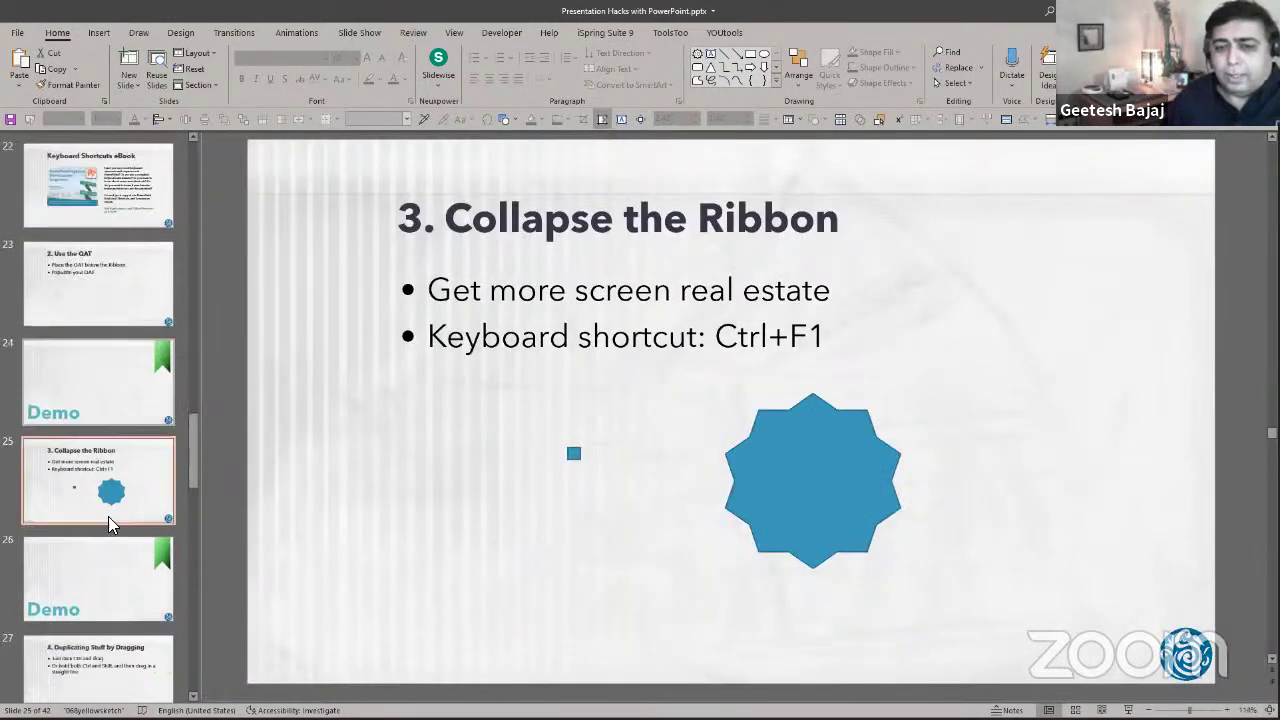
Move past slide 27 to slide 28, the demo slide with the blue rounded square.
click(108, 655)
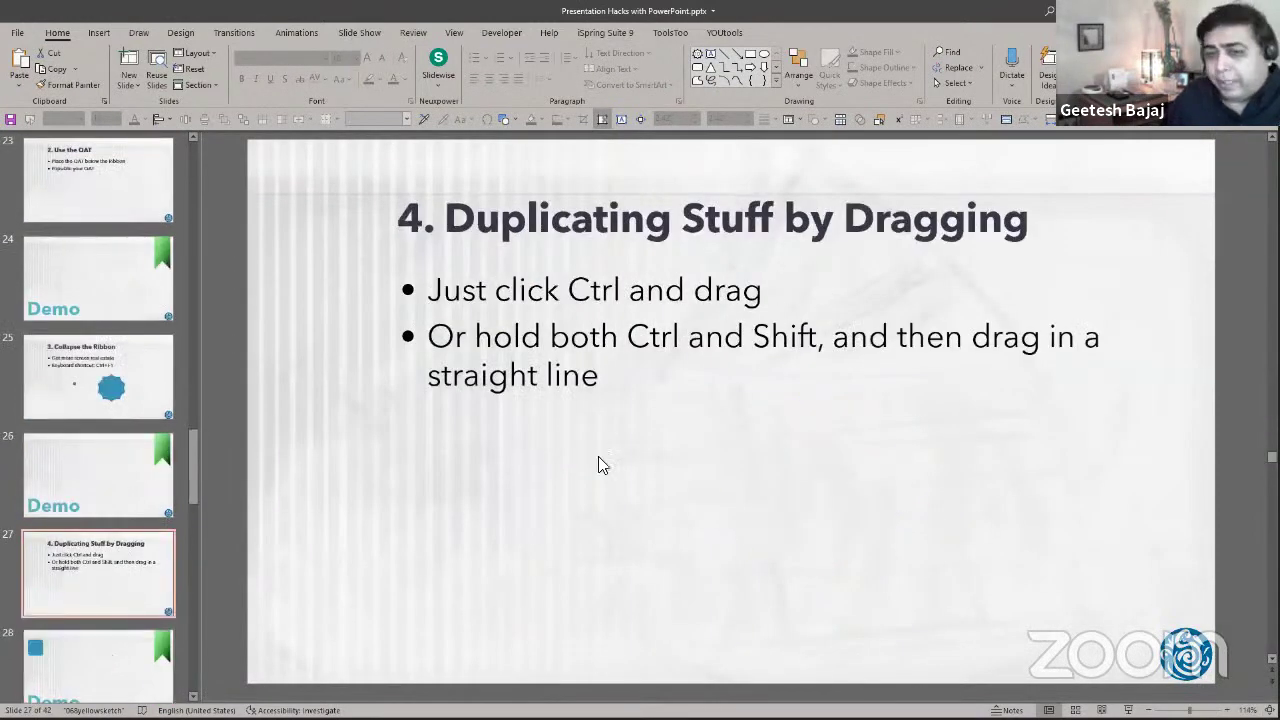
scroll(600, 454, down, 1)
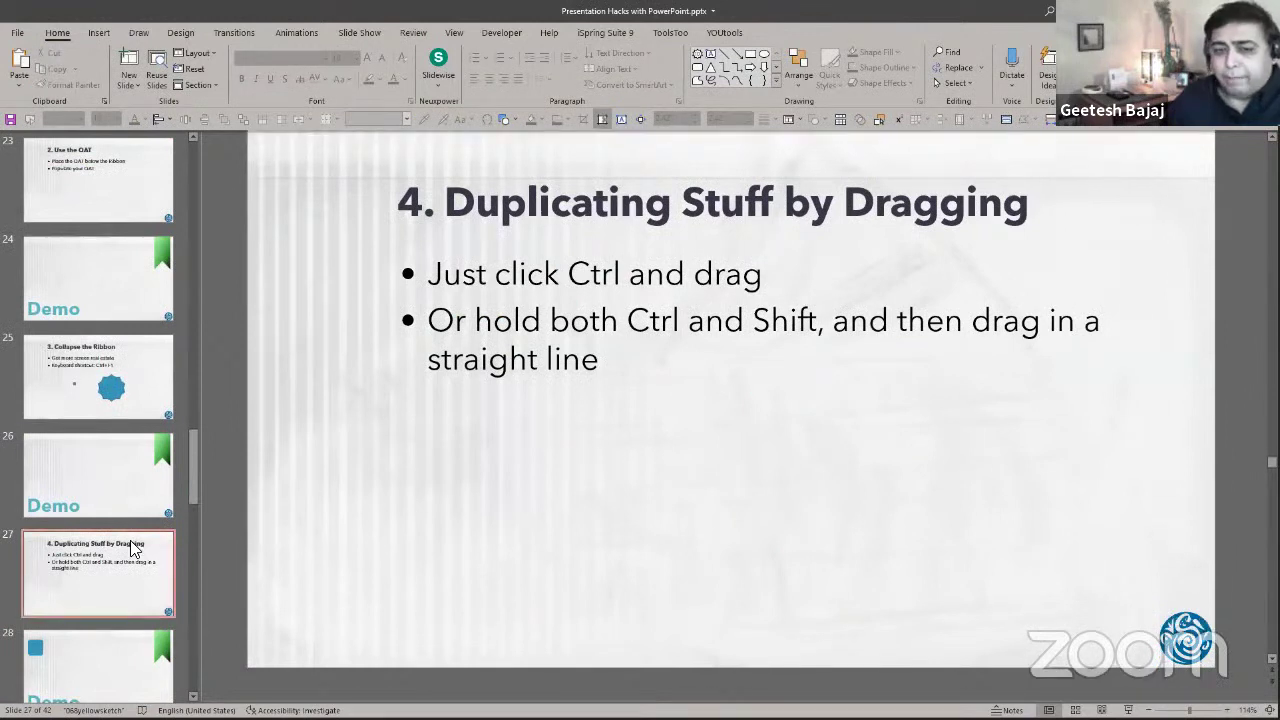
click(100, 667)
Ctrl+drag copies of slide 28's blue rounded square around the slide, then undo some of them.
click(355, 258)
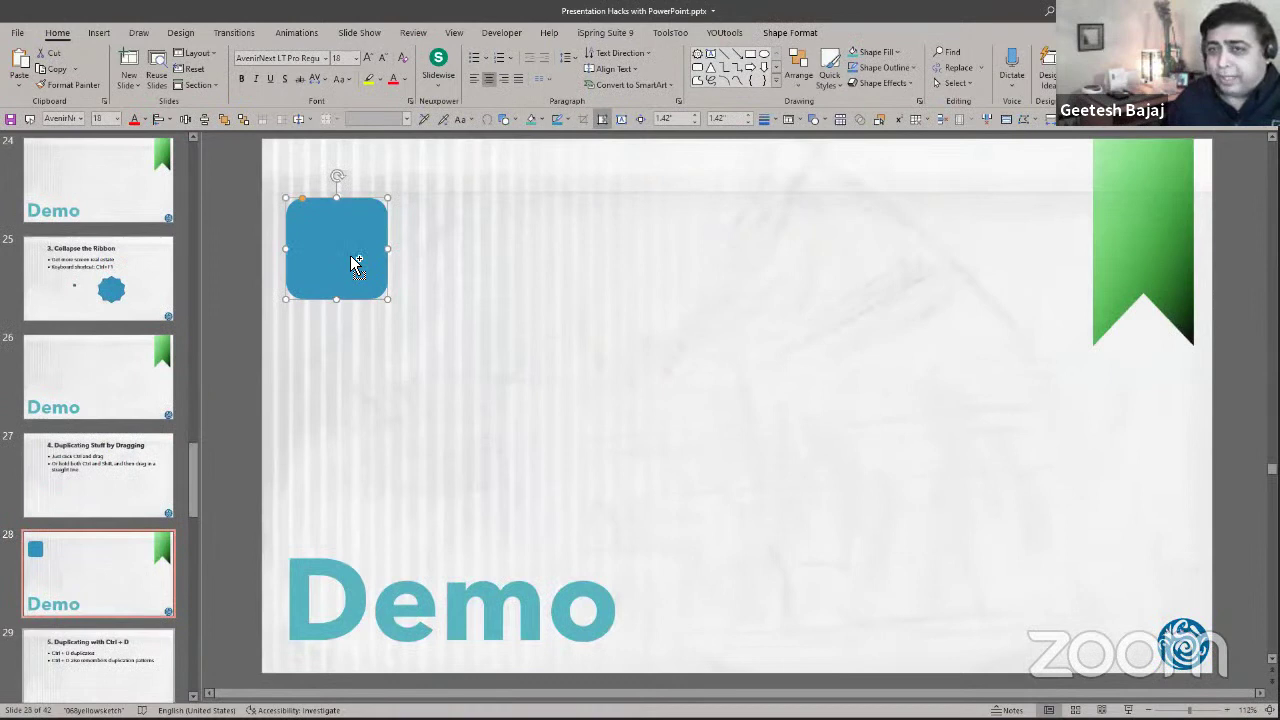
drag(355, 263, 507, 339)
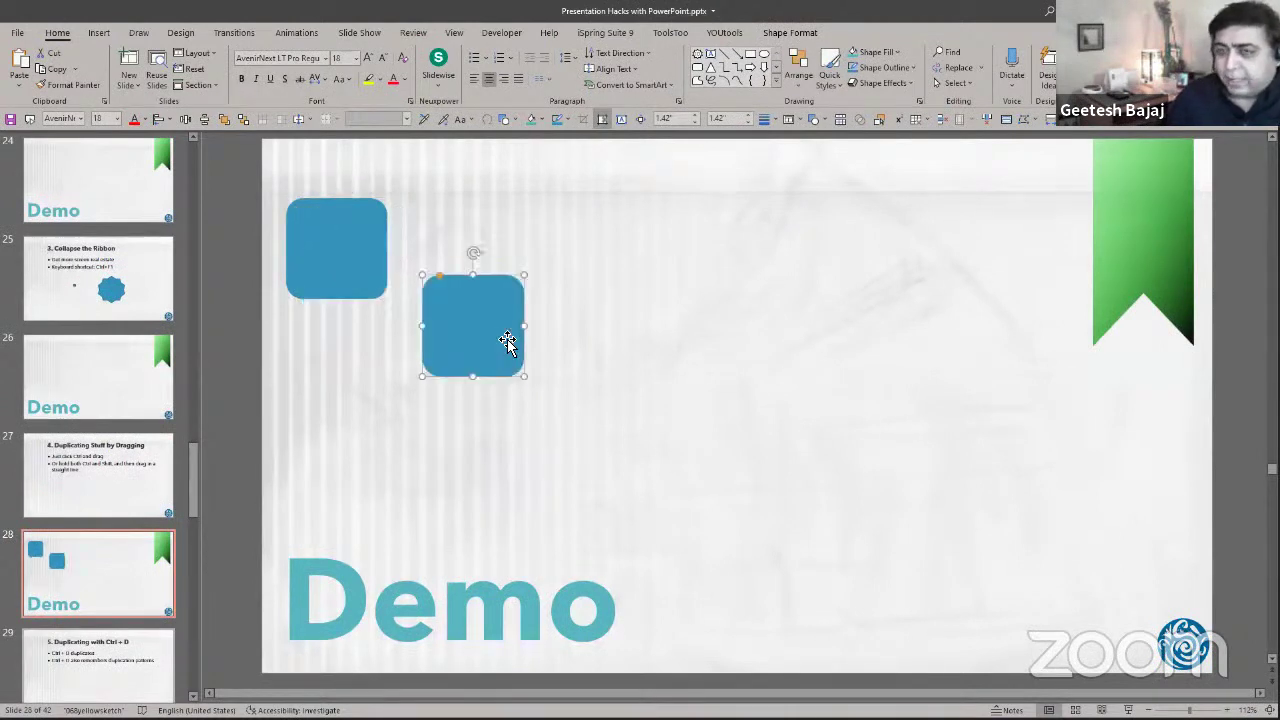
key(Delete)
click(367, 273)
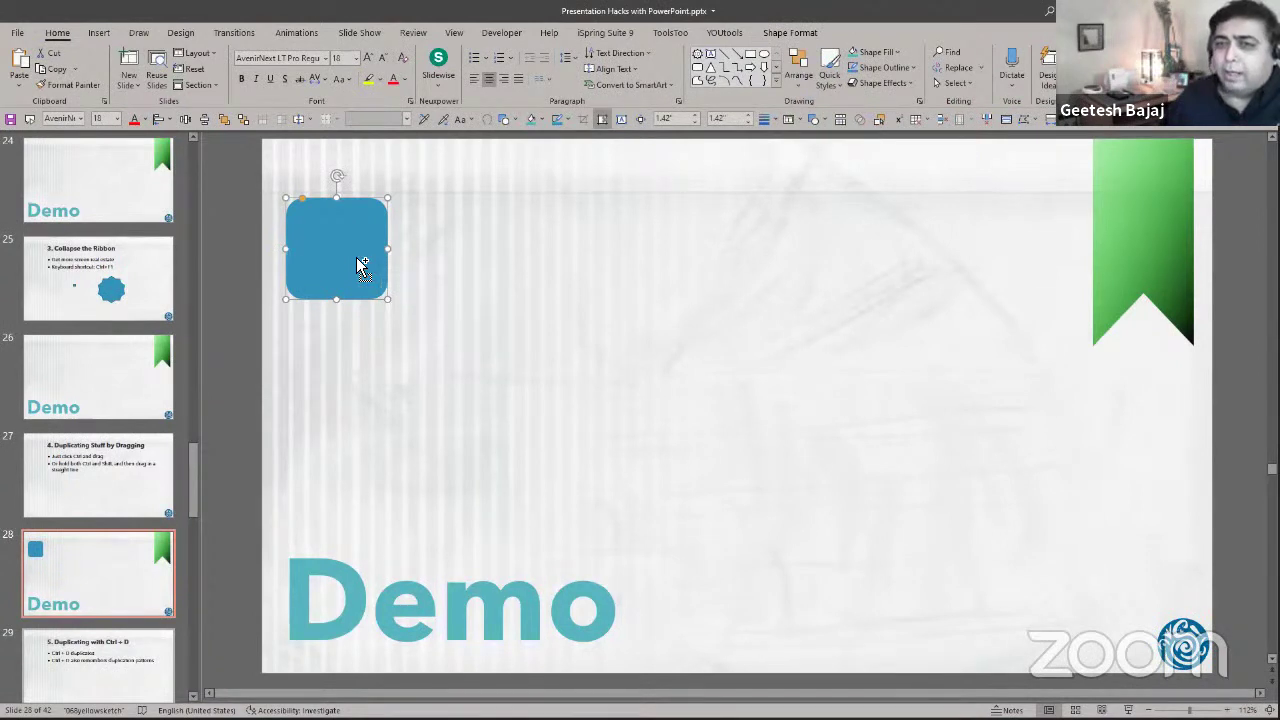
mouse_move(365, 265)
ctrl+mouse_down()
mouse_move(517, 345)
mouse_move(672, 343)
ctrl+mouse_up()
mouse_move(788, 425)
ctrl+mouse_down()
mouse_move(934, 491)
mouse_move(918, 327)
mouse_move(816, 261)
mouse_move(675, 477)
mouse_move(798, 571)
mouse_move(512, 507)
ctrl+mouse_up()
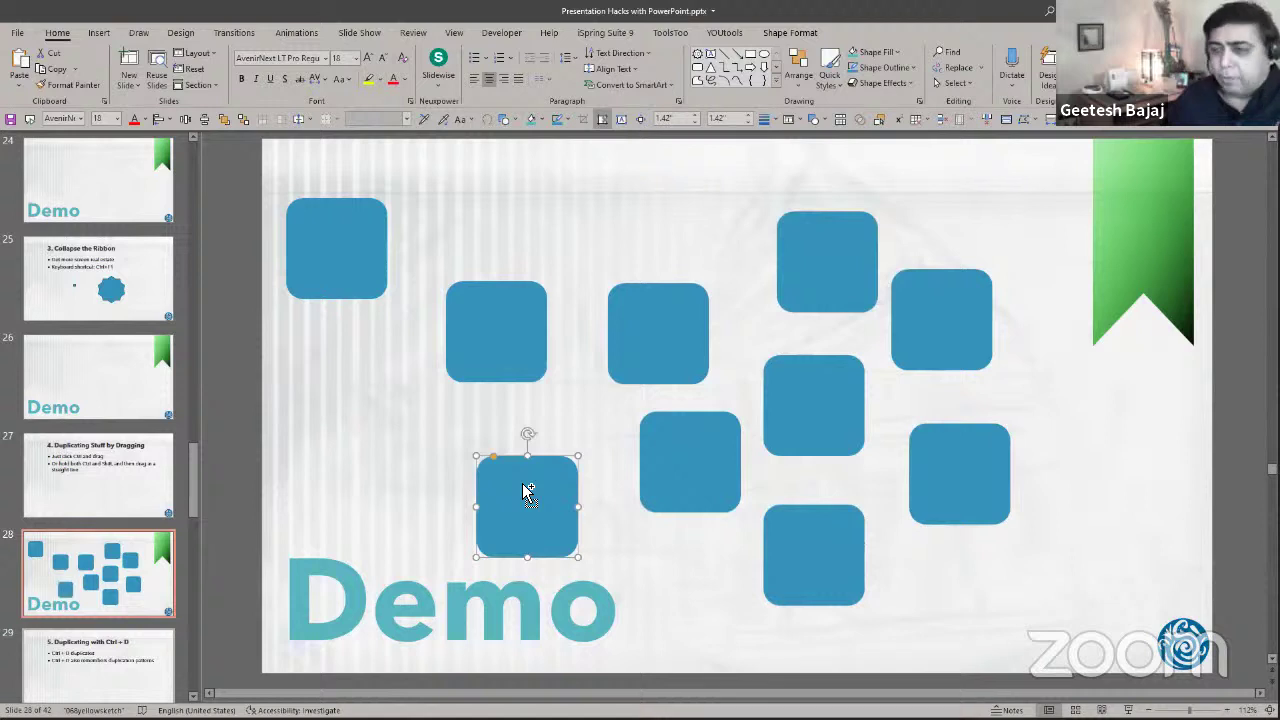
key(ctrl+z)
key(ctrl+z)
key(ctrl+z)
key(ctrl+z)
key(ctrl+z)
key(ctrl+z)
key(ctrl+z)
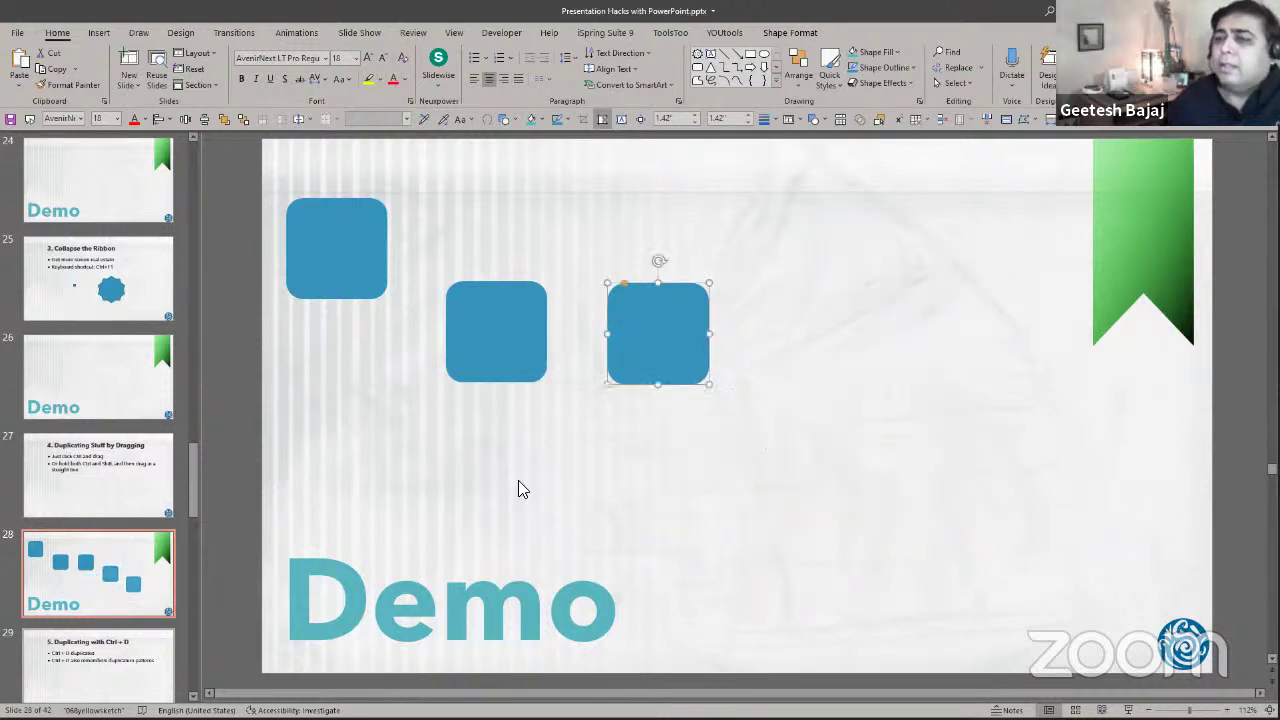
key(ctrl+z)
key(ctrl+z)
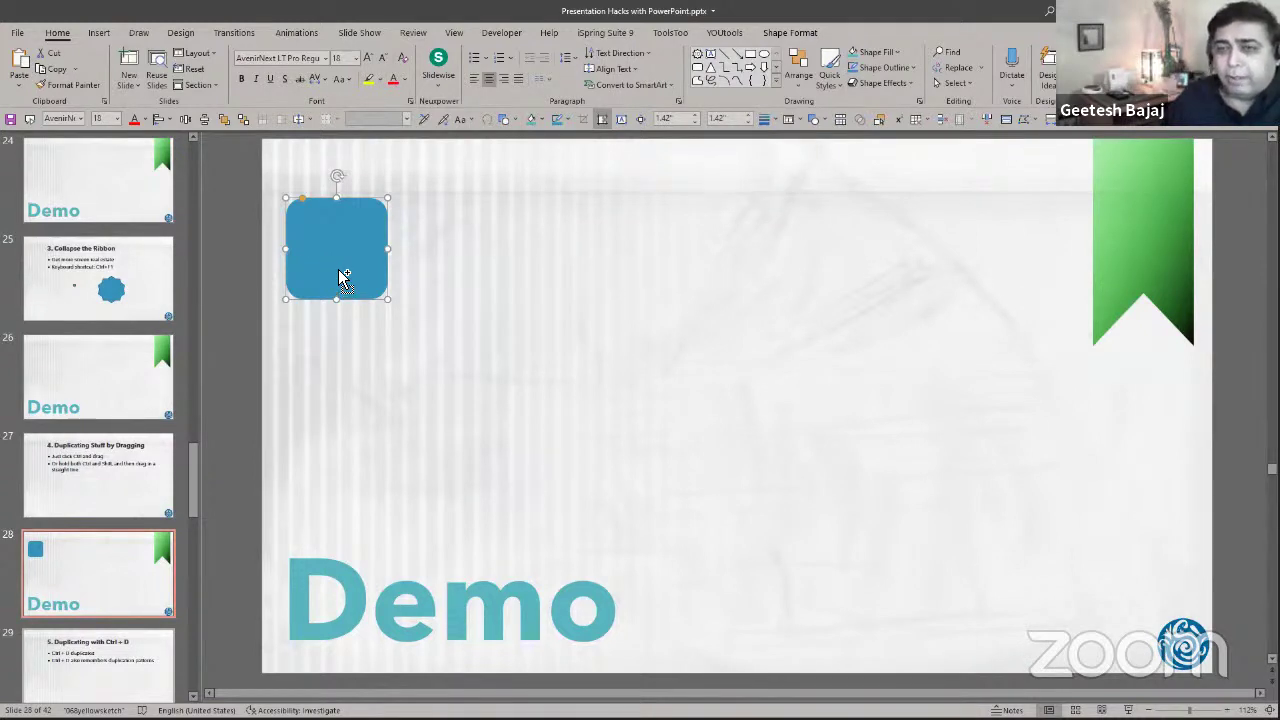
Ctrl+Shift-drag the blue square rightward into an evenly spaced row of seven squares.
drag(339, 270, 449, 270)
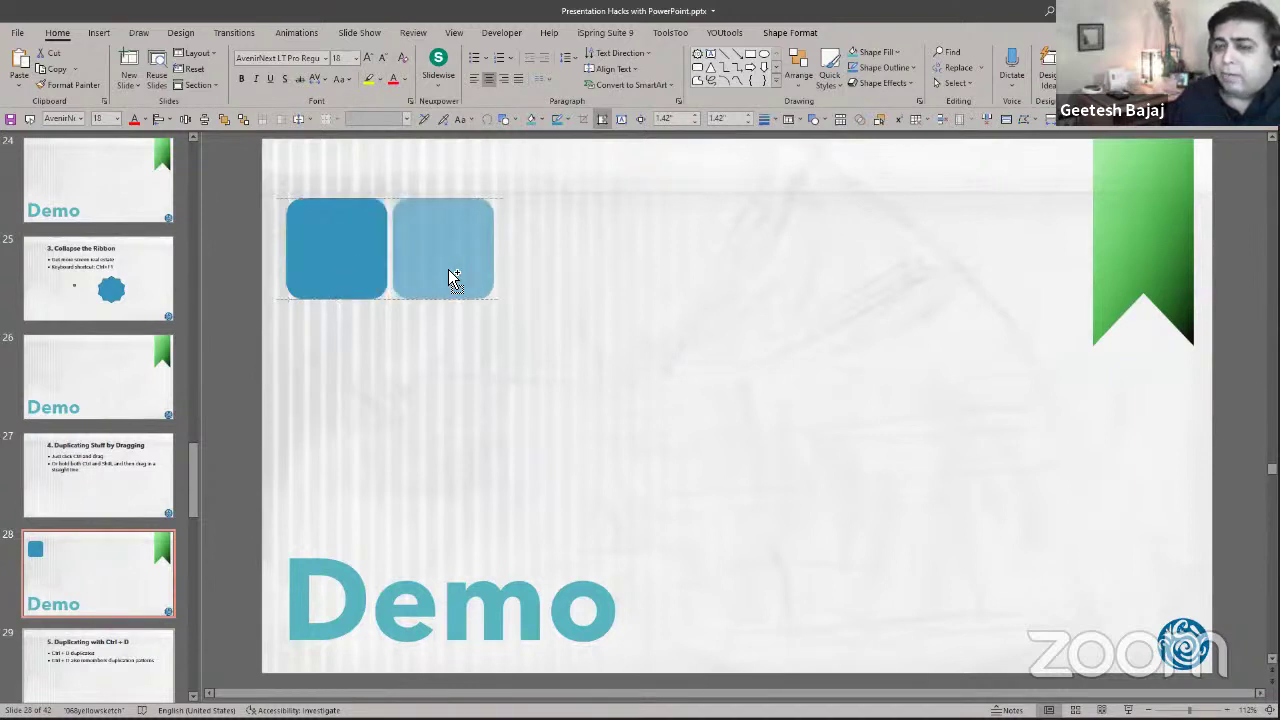
mouse_move(449, 270)
mouse_down()
mouse_move(479, 288)
mouse_move(347, 284)
mouse_move(340, 377)
mouse_move(363, 177)
mouse_move(356, 285)
mouse_move(240, 287)
mouse_move(998, 283)
mouse_up()
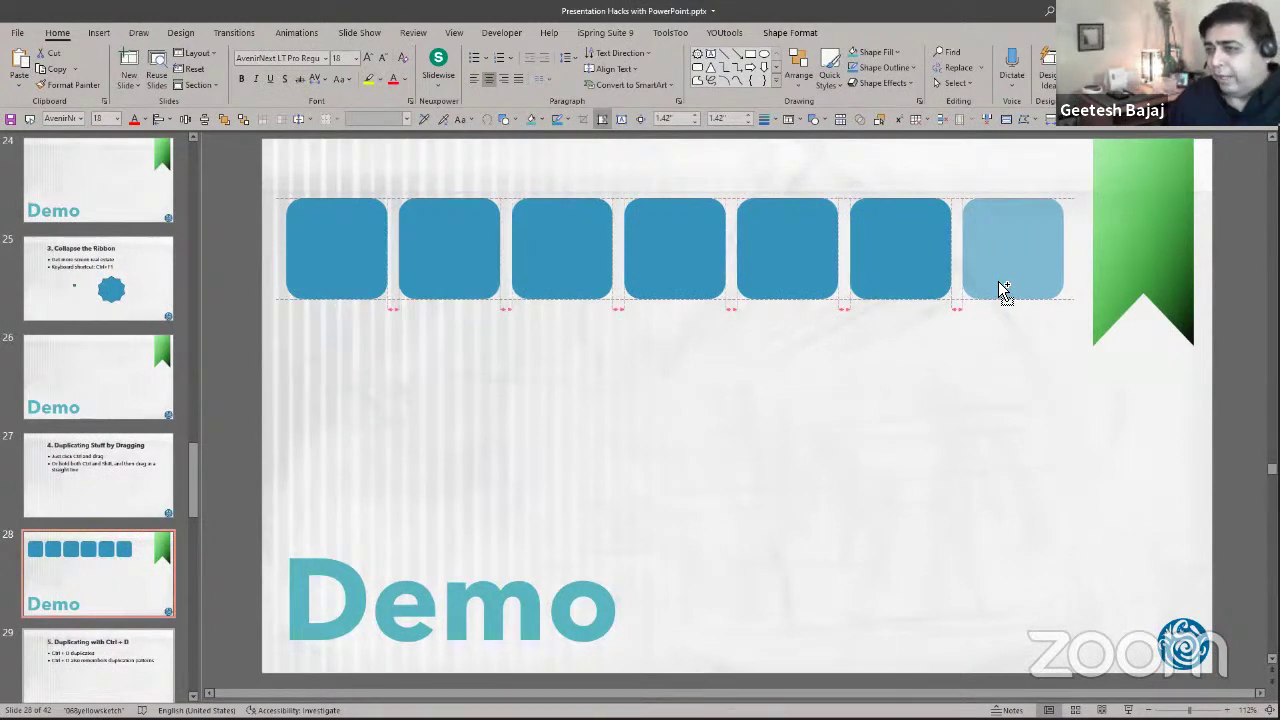
drag(998, 281, 996, 281)
click(760, 320)
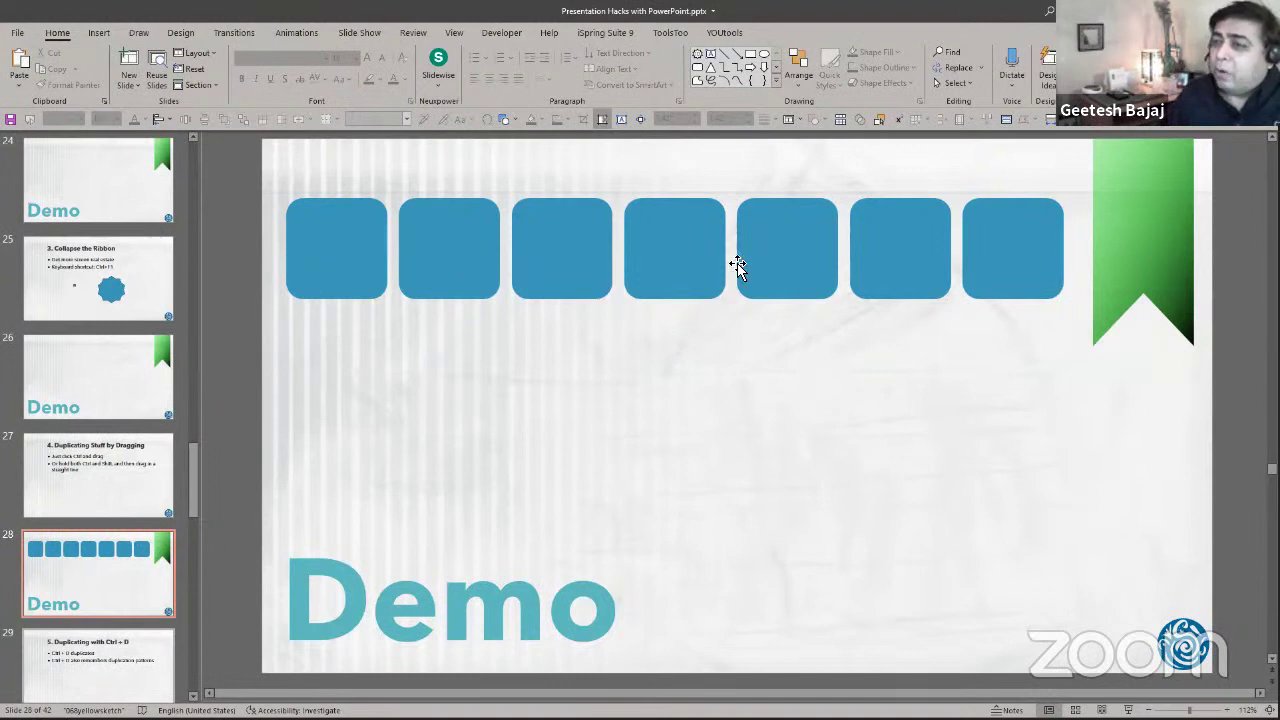
click(90, 553)
Go to slide 30 and select its green rounded square.
scroll(90, 553, down, 3)
click(87, 540)
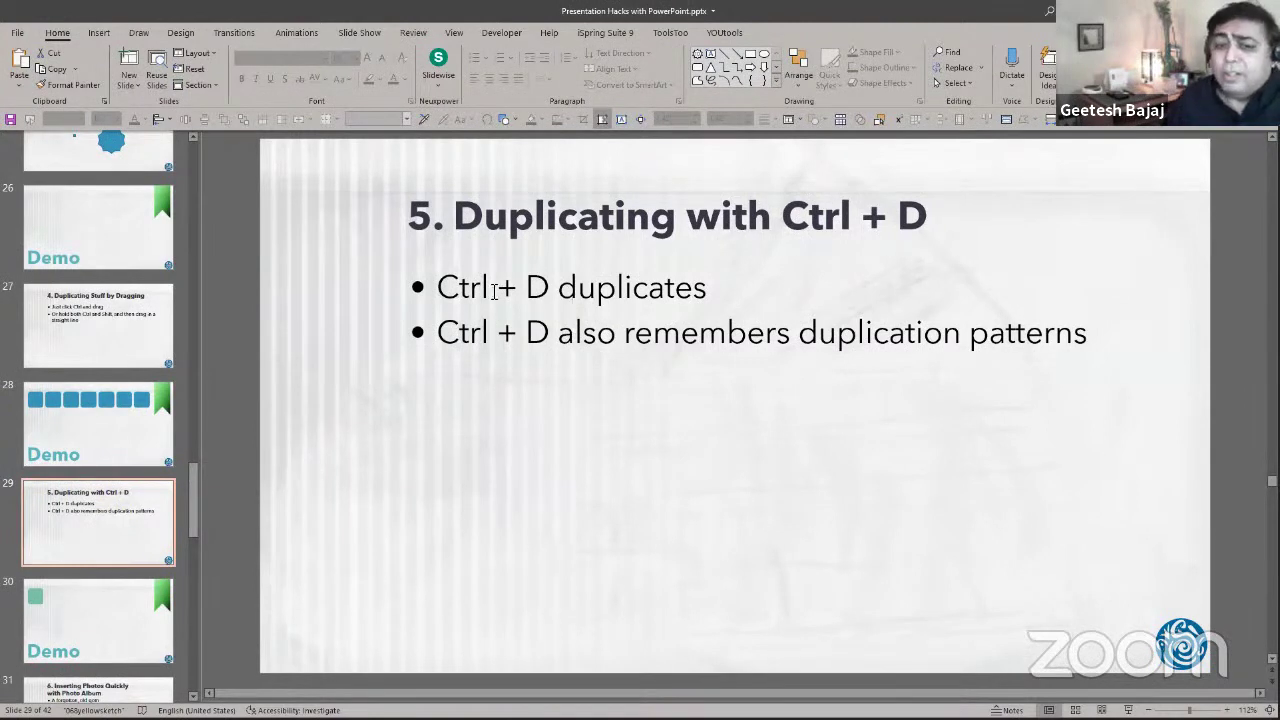
click(84, 616)
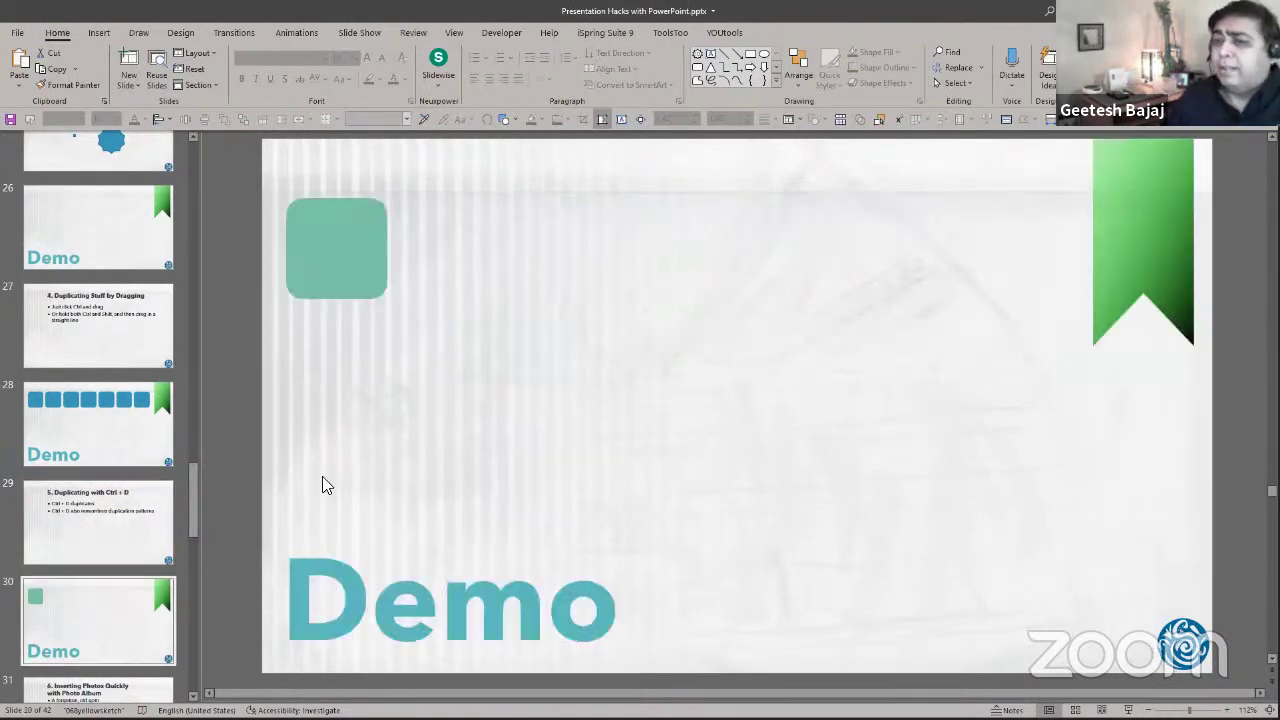
click(372, 272)
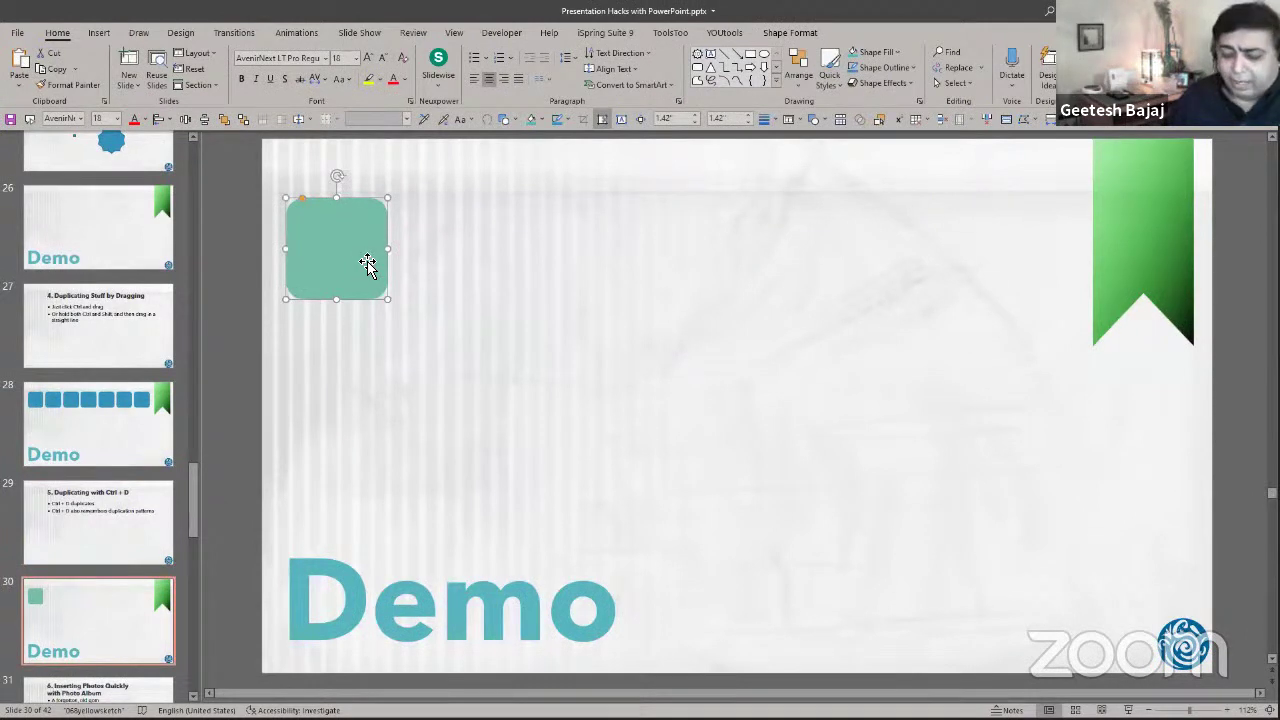
Duplicate the green square with Ctrl+D and offset the copy right and down.
key(ctrl+d)
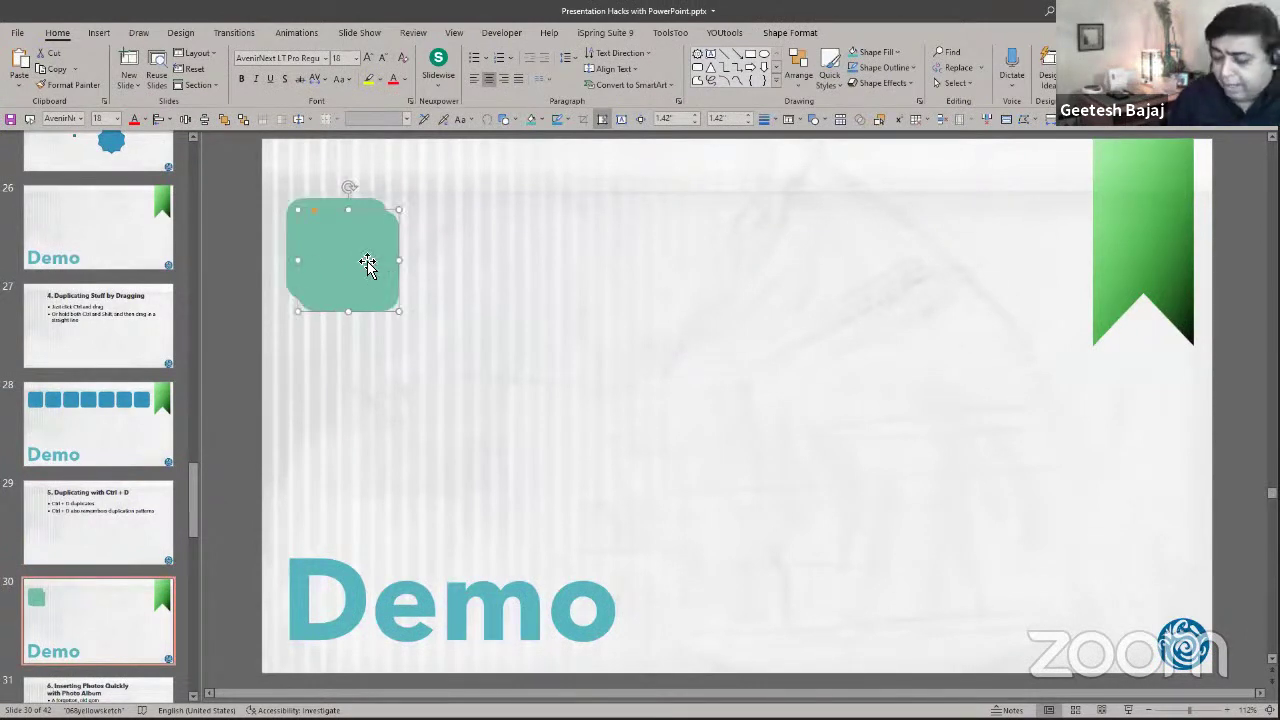
key(Up)
key(Up)
key(Up)
key(Up)
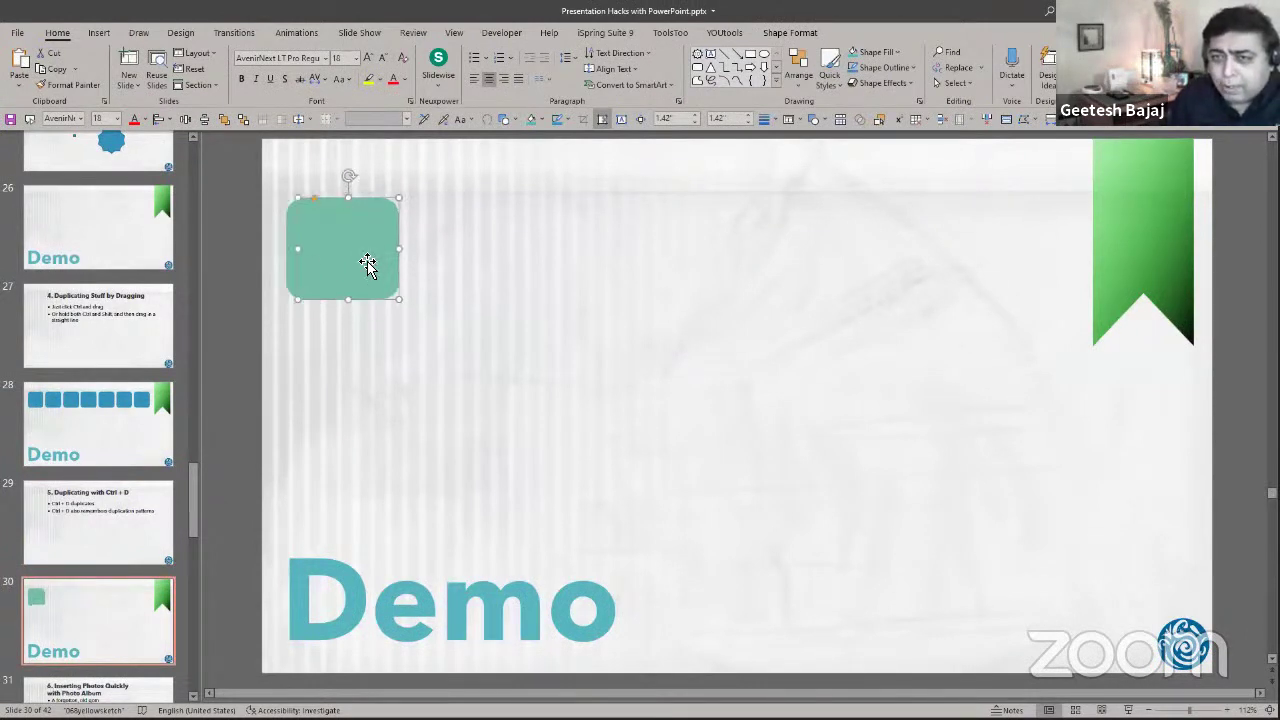
key(shift+Right)
key(shift+Right)
key(shift+Right)
key(shift+Right)
key(shift+Right)
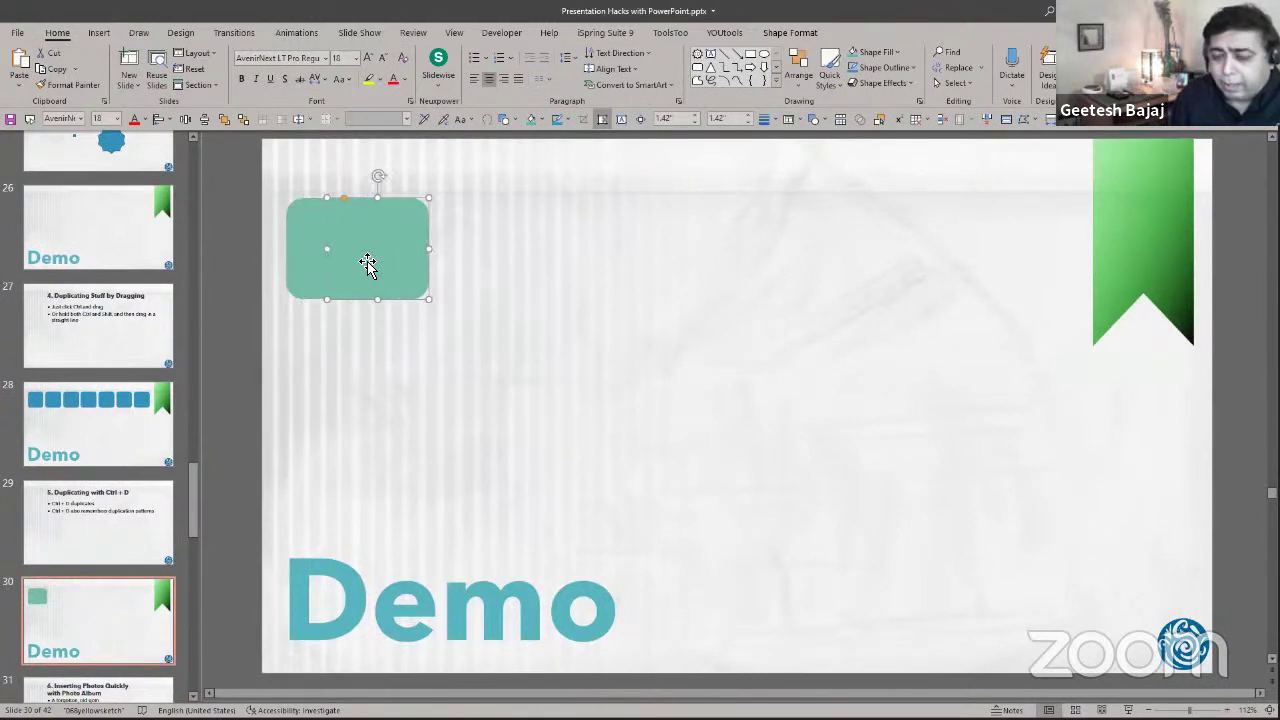
key(shift+Right)
key(shift+Right)
key(Right)
key(Right)
key(Right)
key(Right)
key(Right)
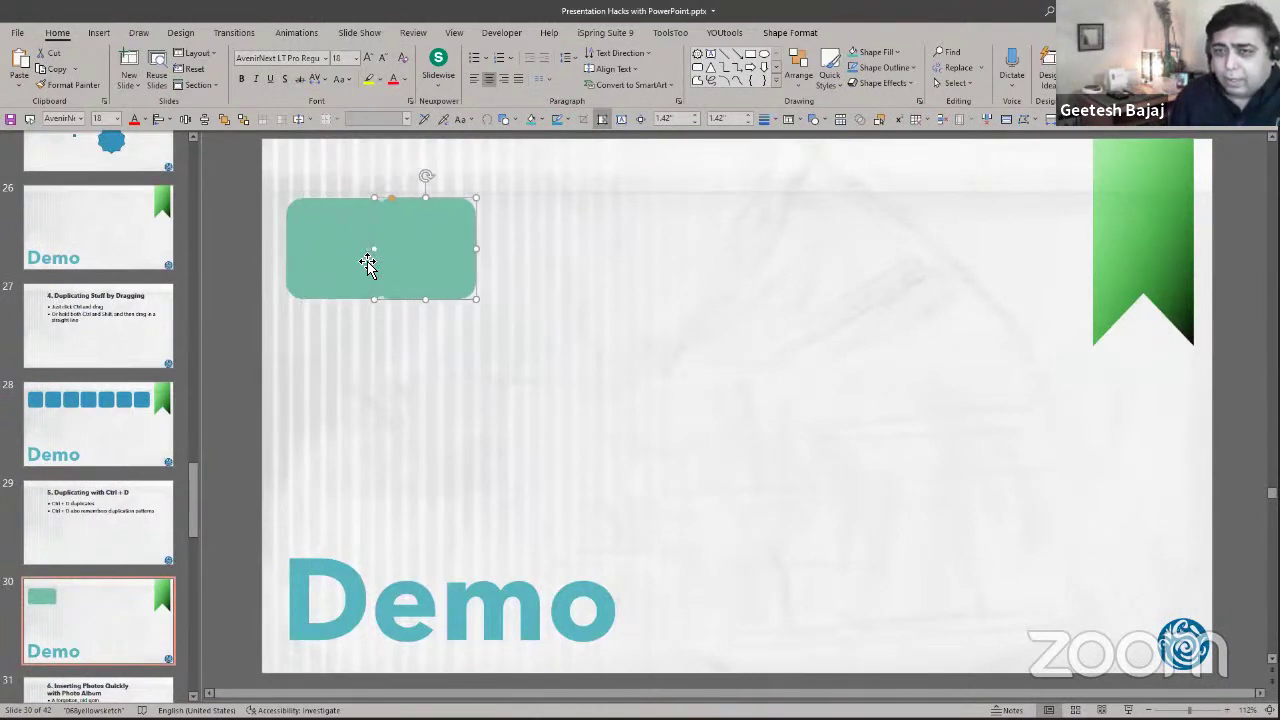
key(Right)
key(Right)
key(Right)
key(Right)
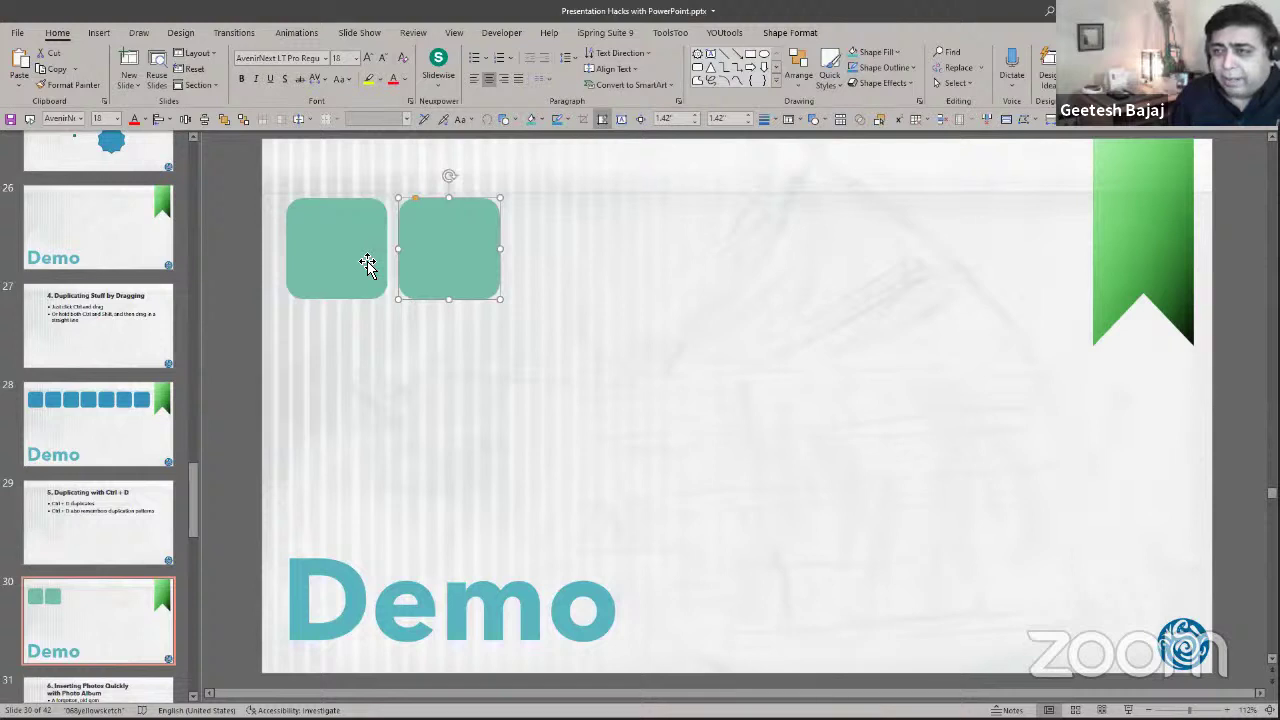
key(Down)
key(Down)
key(Down)
key(Down)
key(Down)
key(Down)
key(Down)
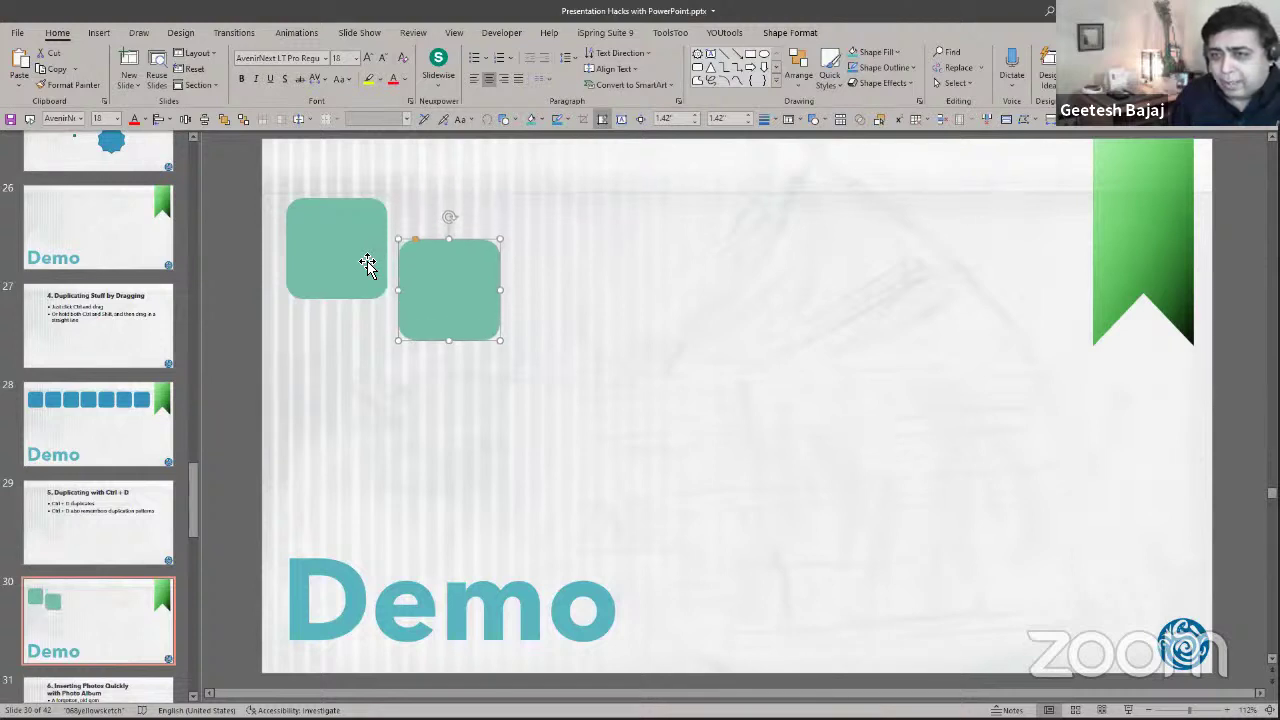
key(Down)
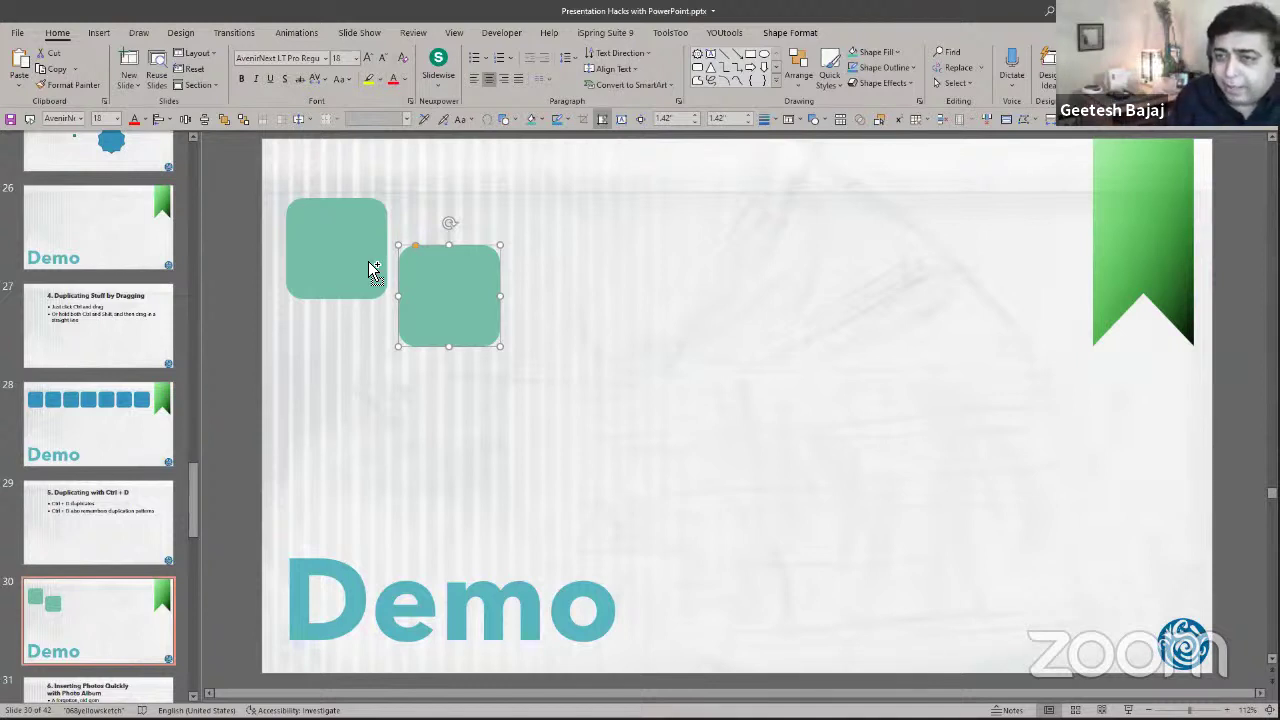
Repeat Ctrl+D to extend the diagonal staircase to eight green squares.
key(ctrl+d)
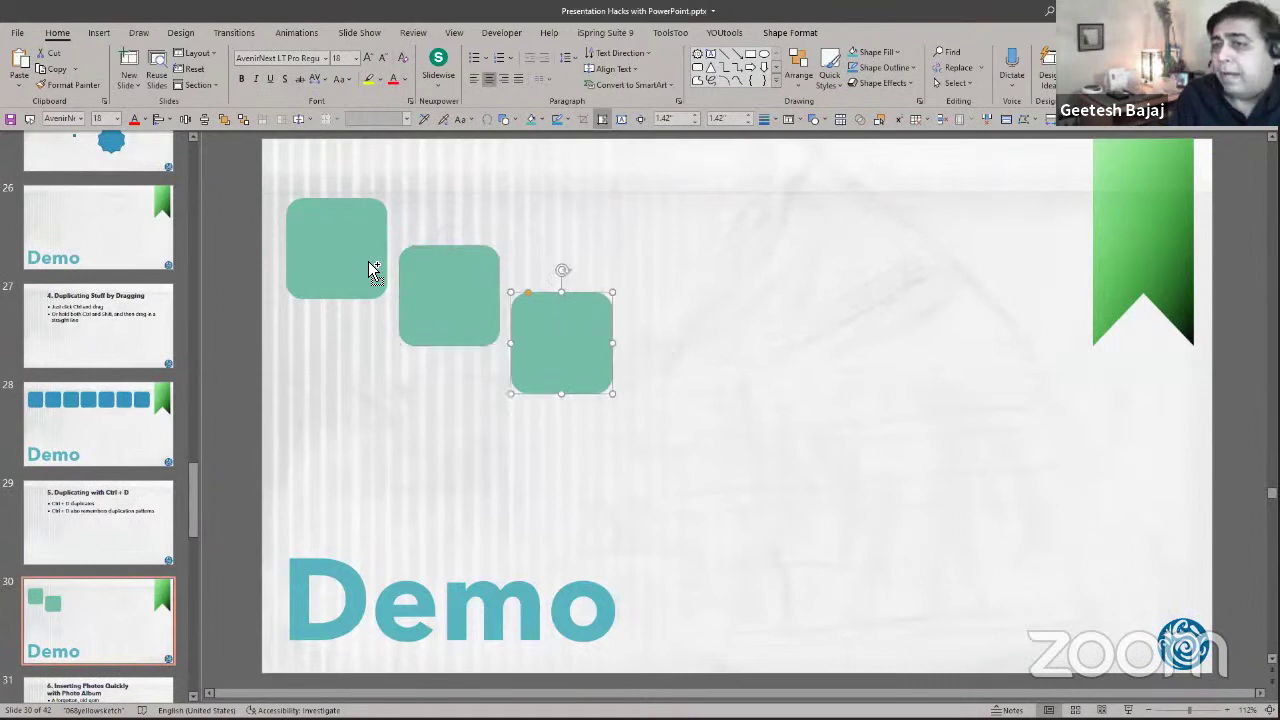
key(ctrl+d)
key(ctrl+d)
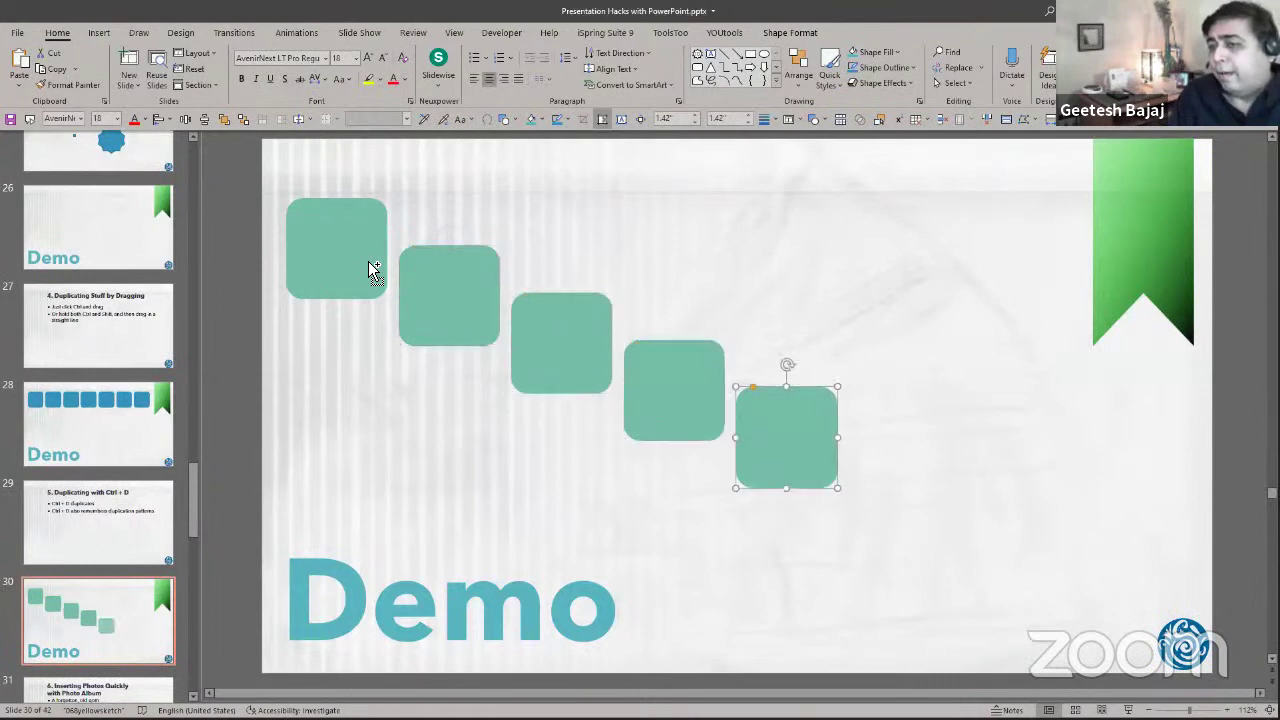
key(ctrl+d)
key(ctrl+d)
key(ctrl+d)
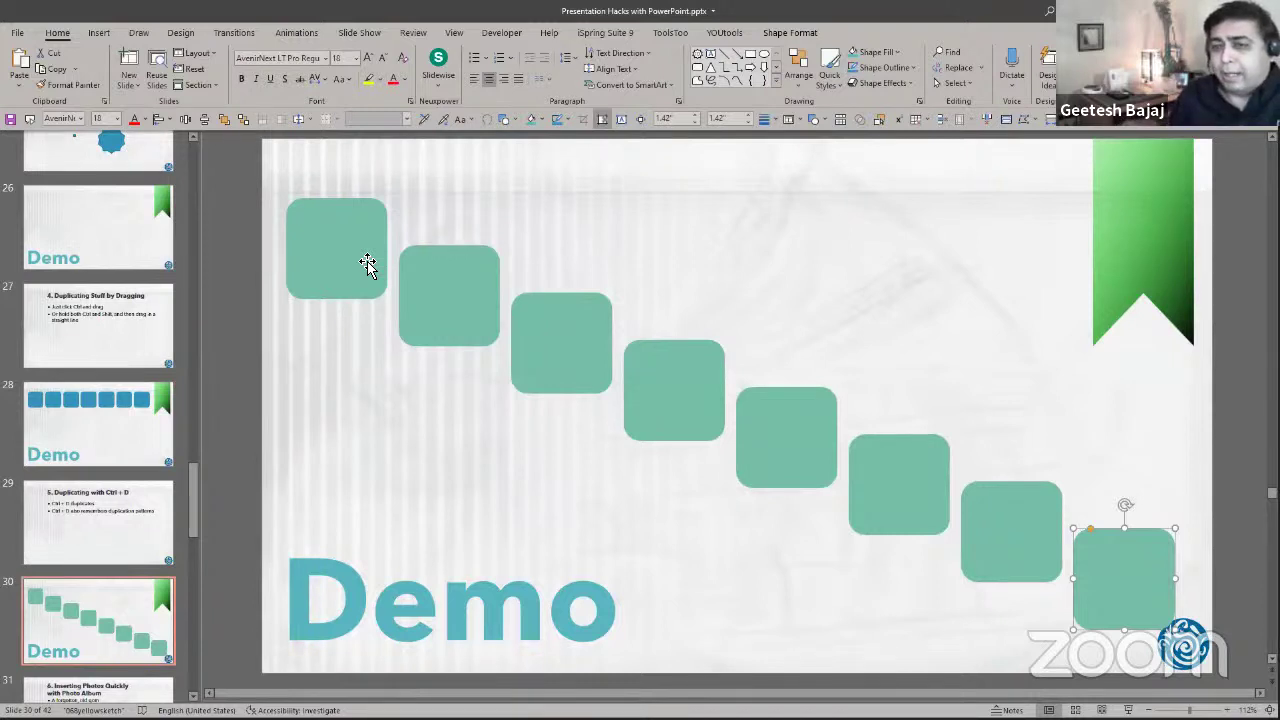
click(713, 510)
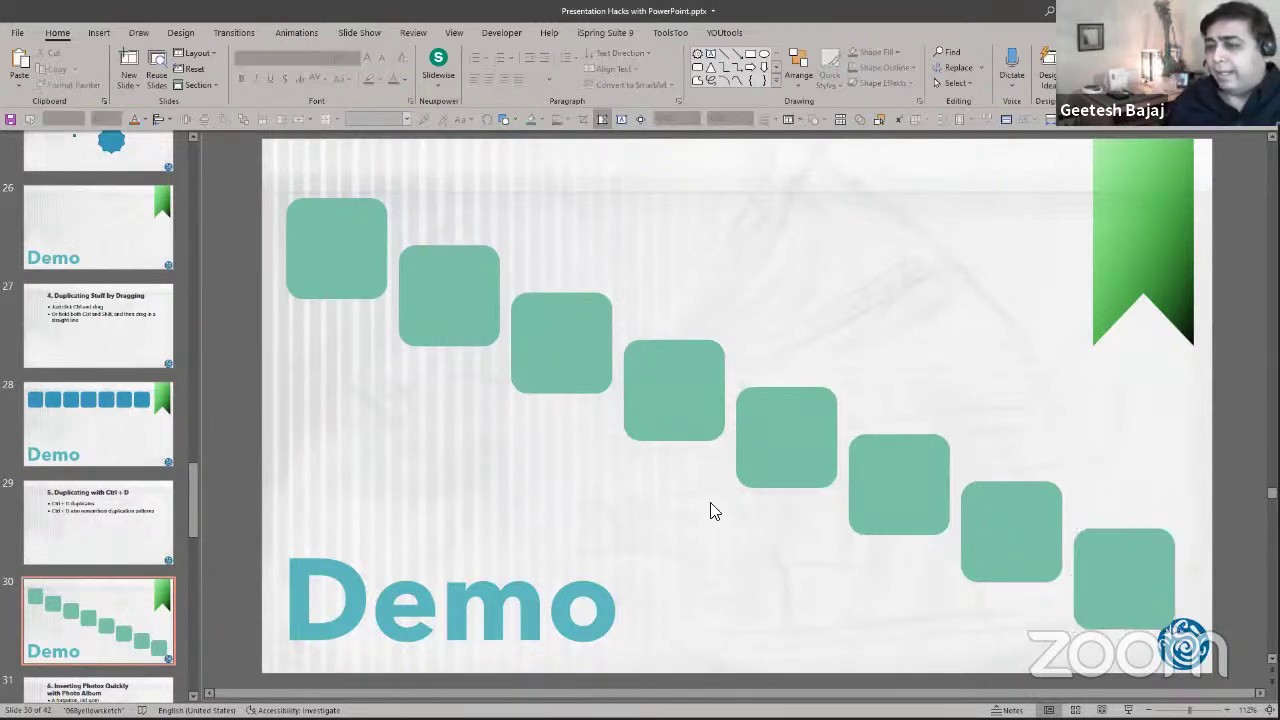
click(356, 280)
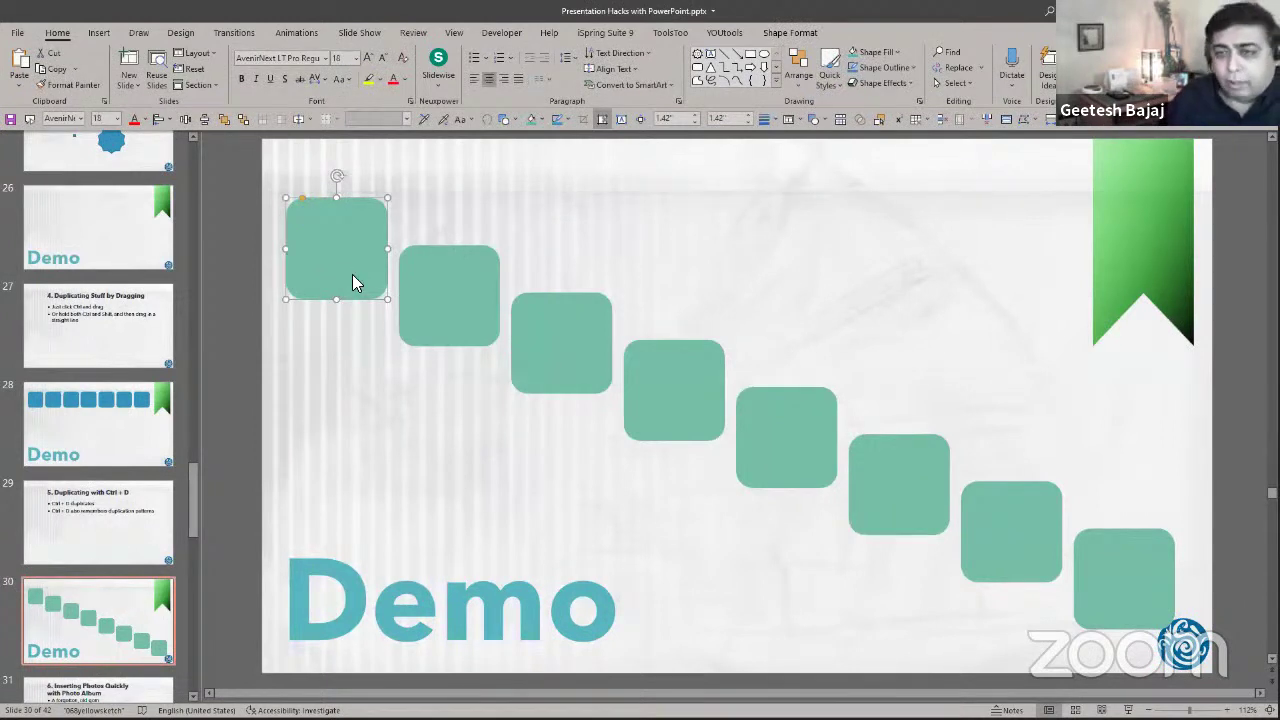
Label the top-left square 'Start Typing'.
key(Escape)
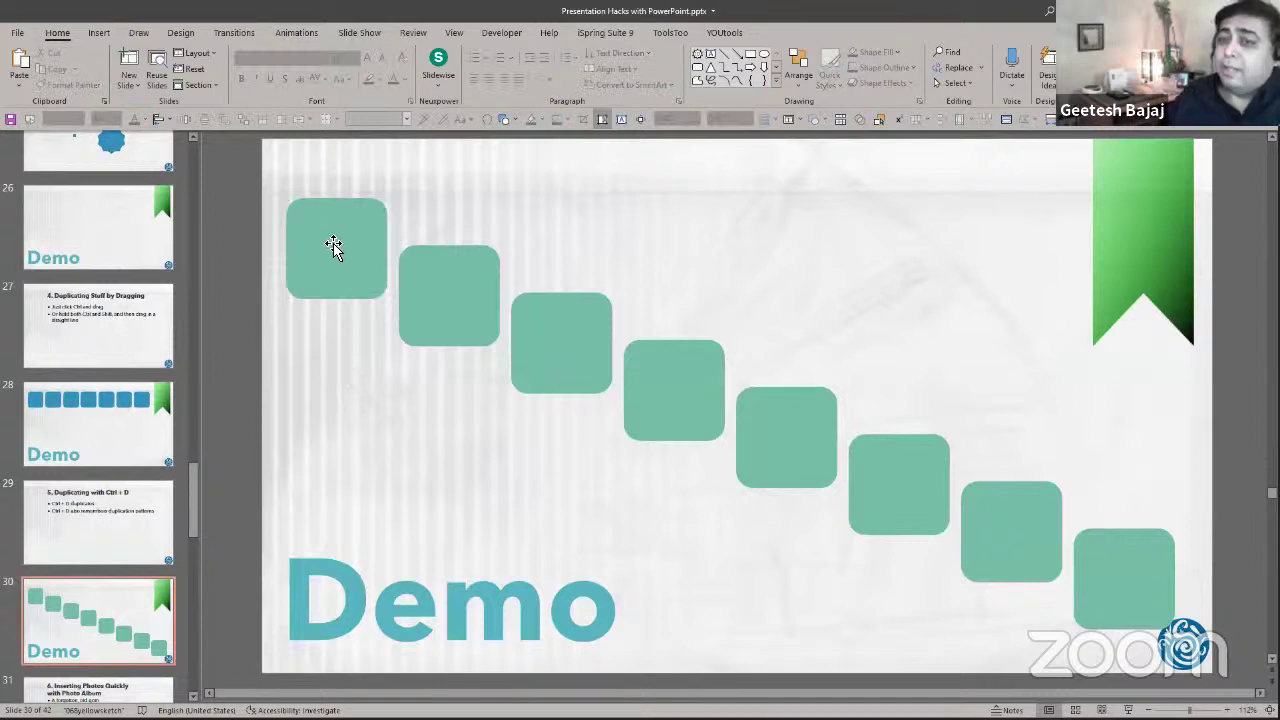
click(333, 247)
text(Sta)
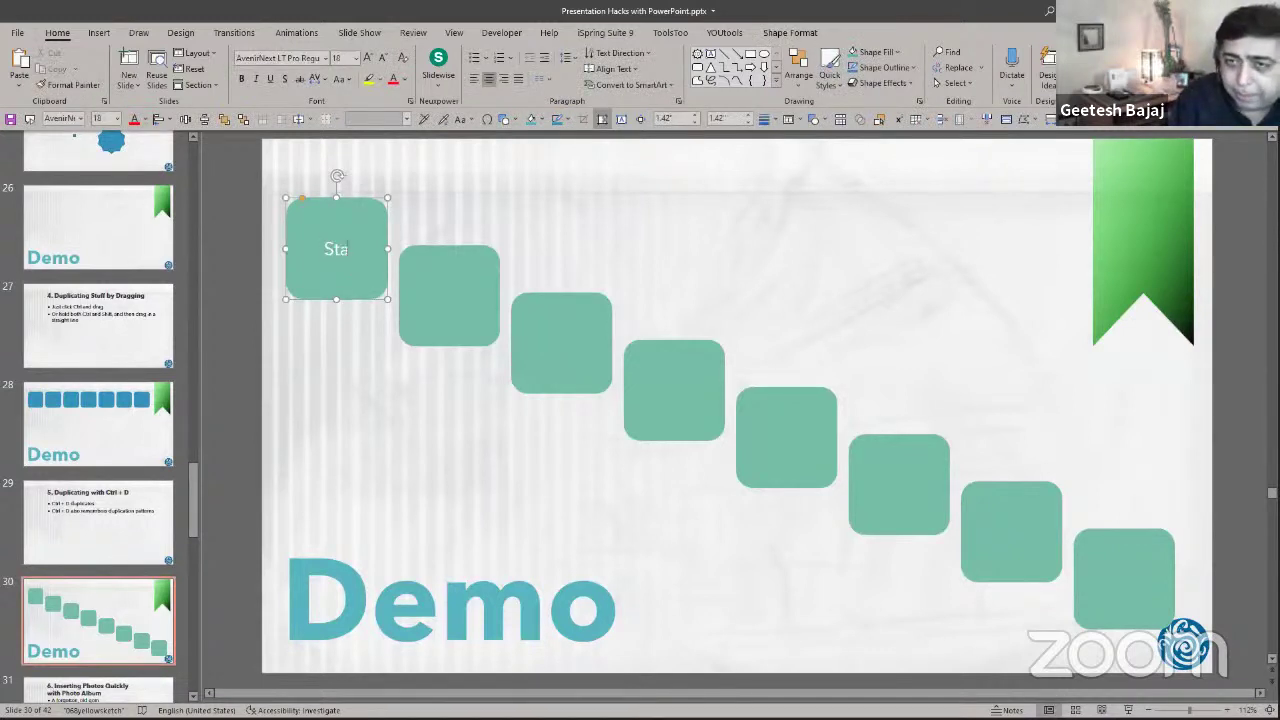
text(rt Ty)
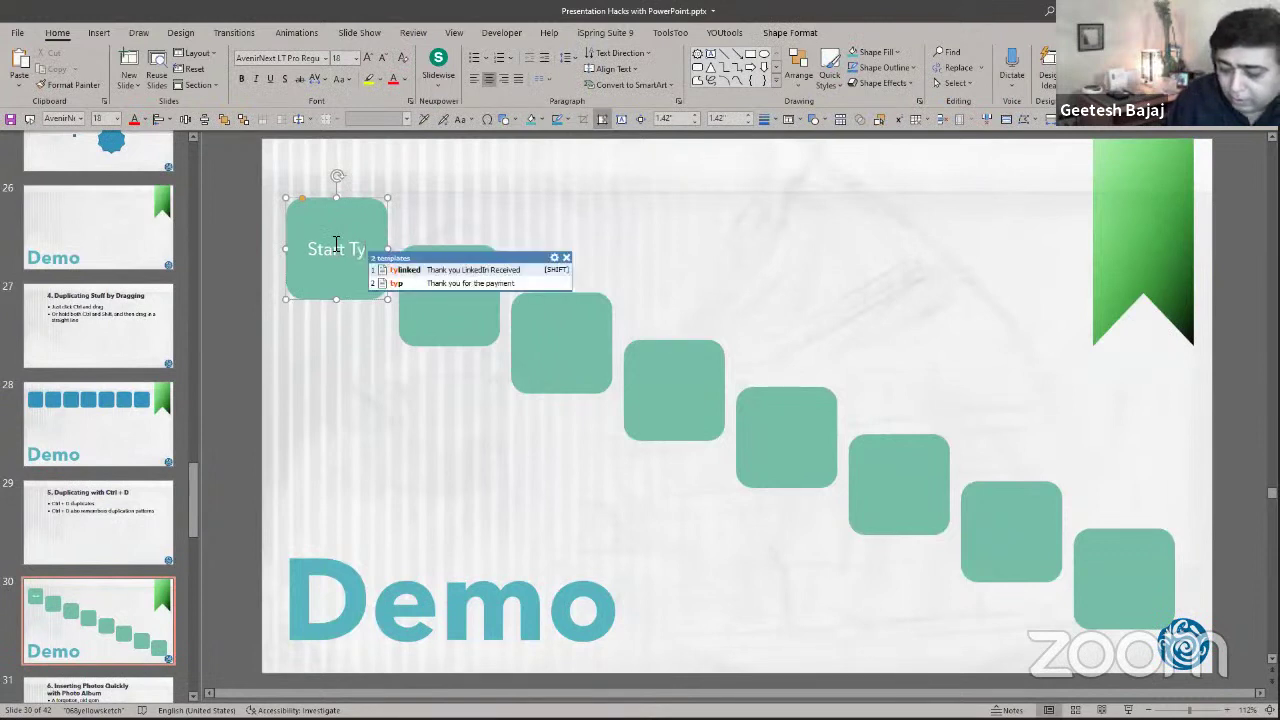
text(ping)
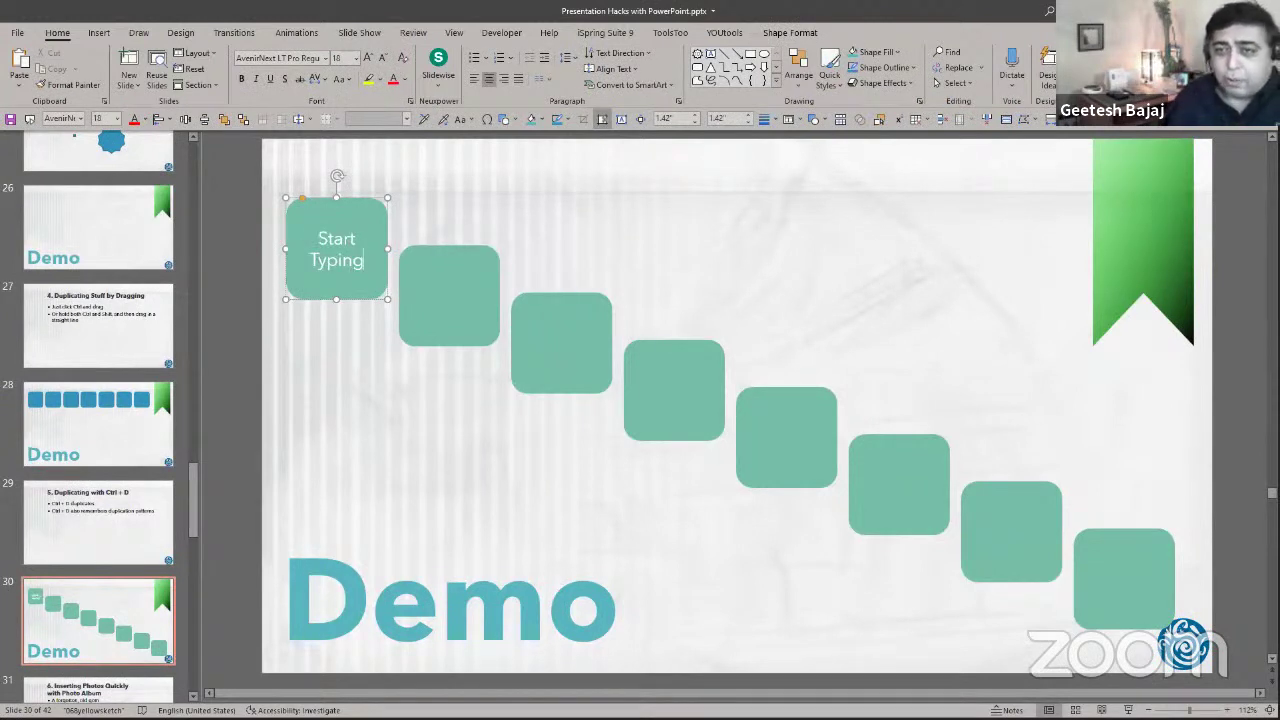
click(382, 411)
Label the second square 'Type after selecting', discarding a trial text box.
click(417, 332)
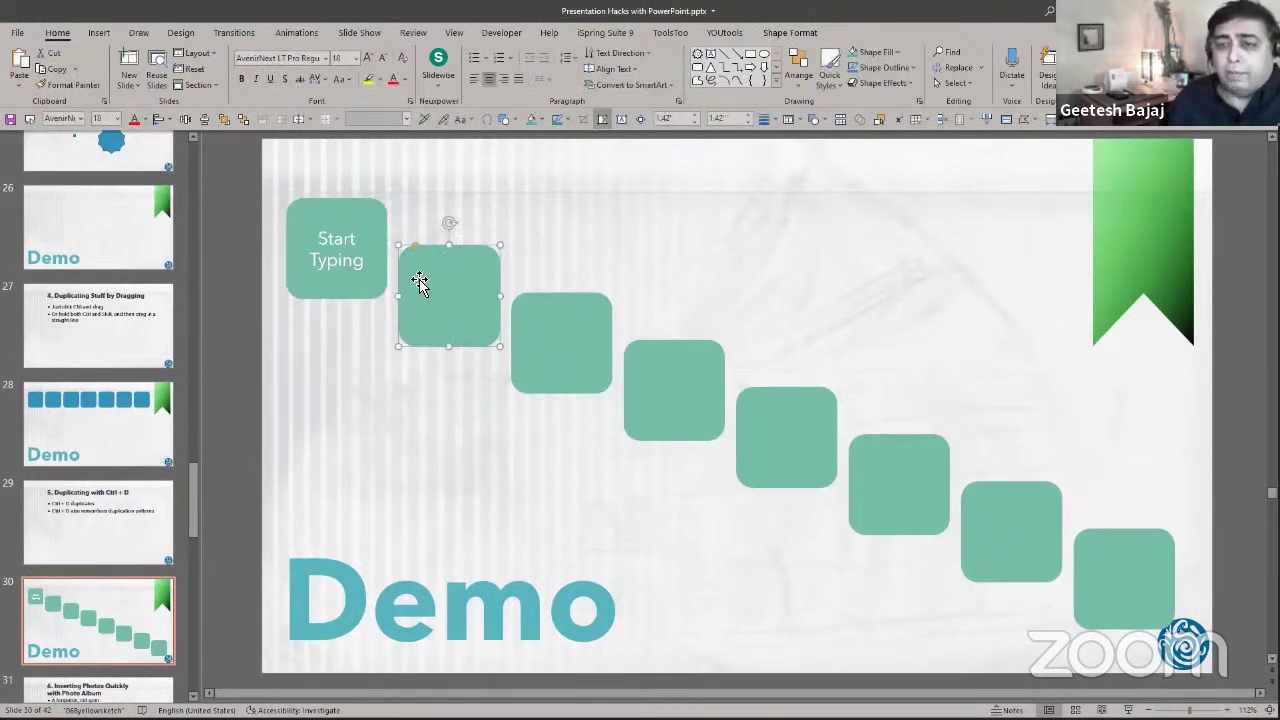
click(710, 55)
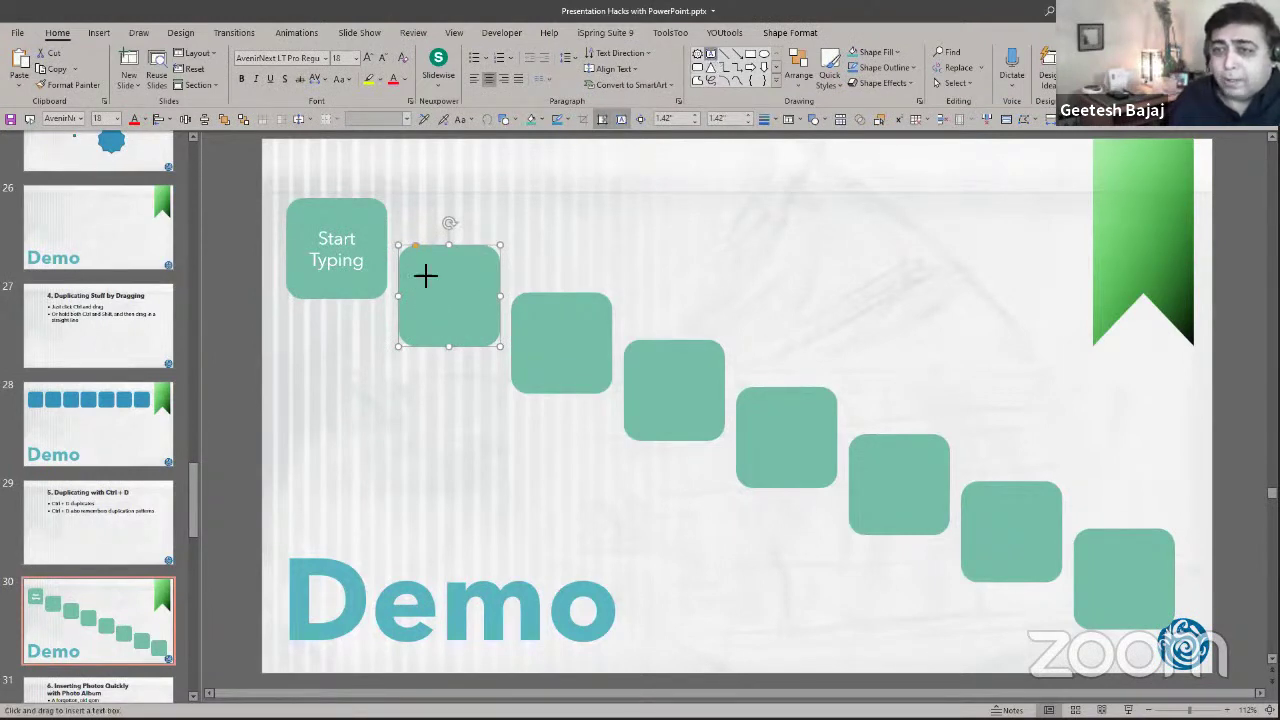
drag(422, 268, 486, 328)
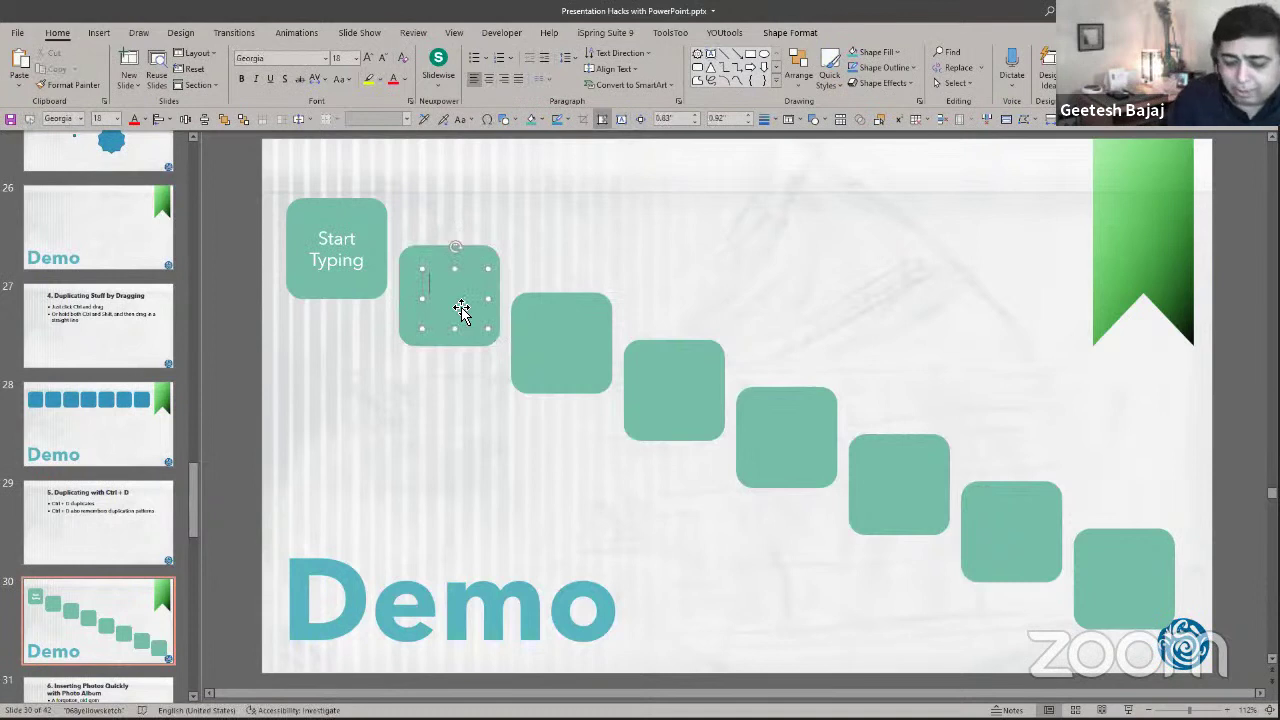
text(St)
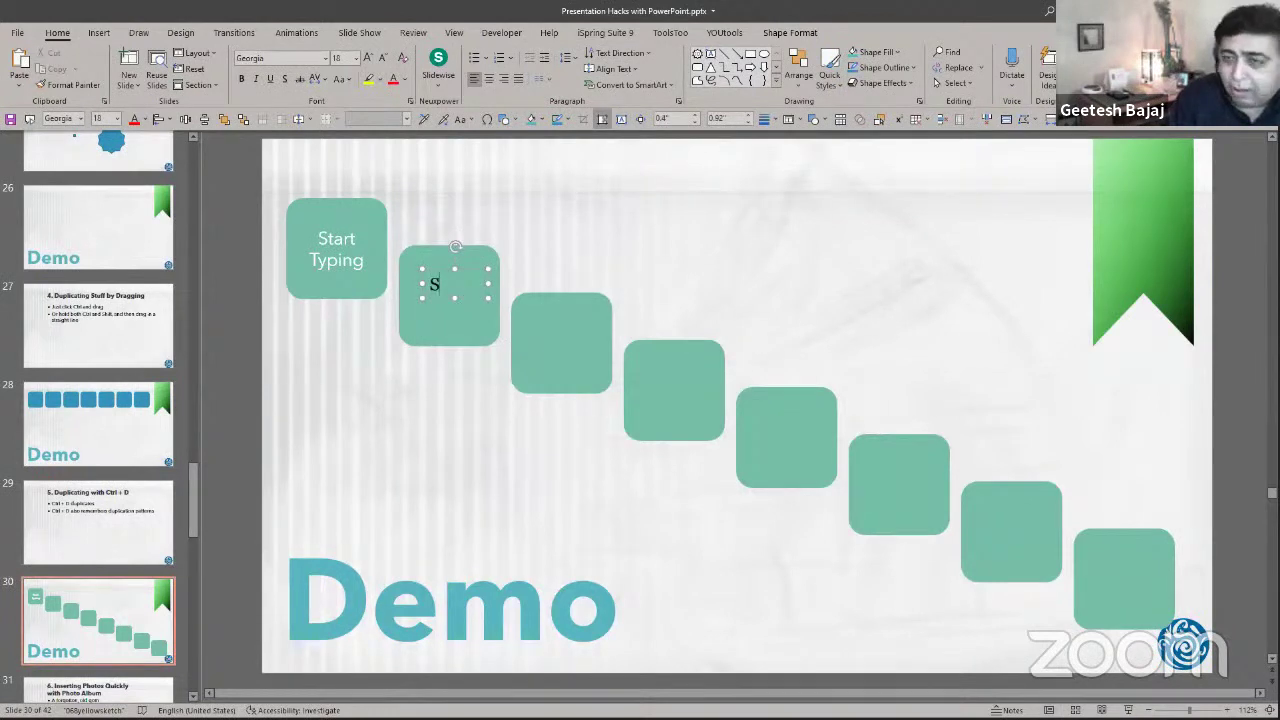
text(art)
key(Escape)
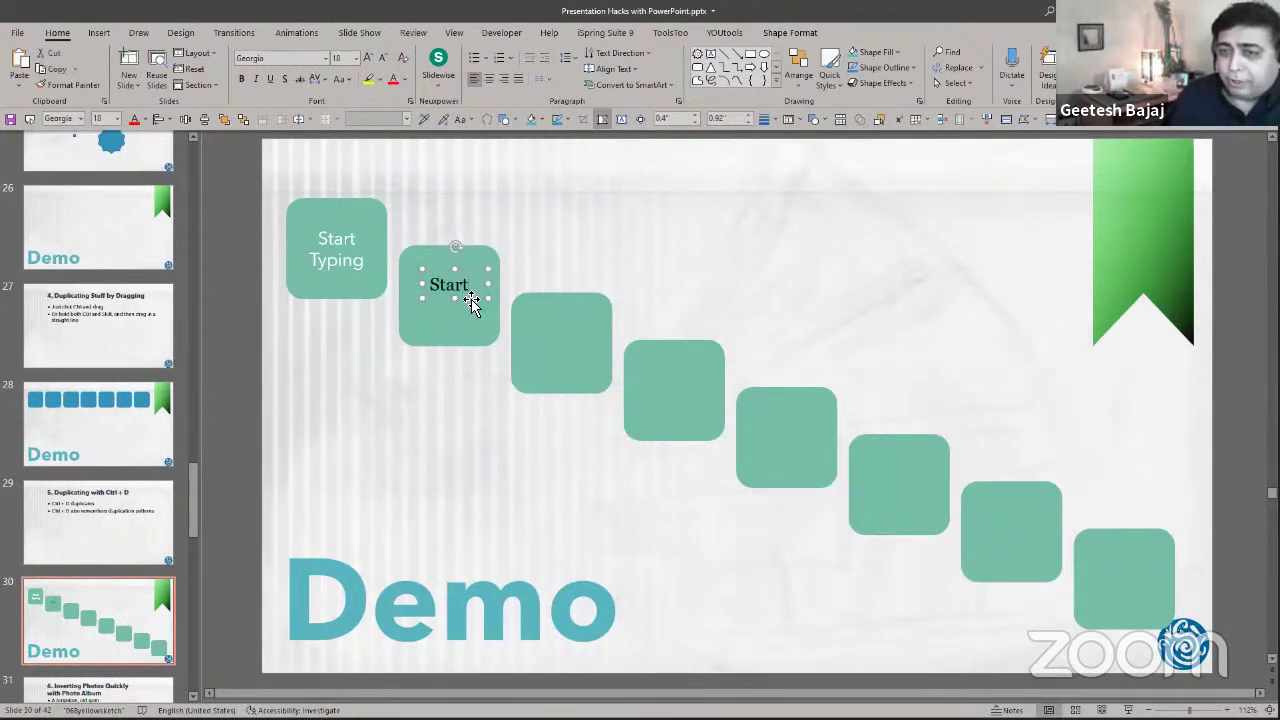
key(Delete)
click(471, 303)
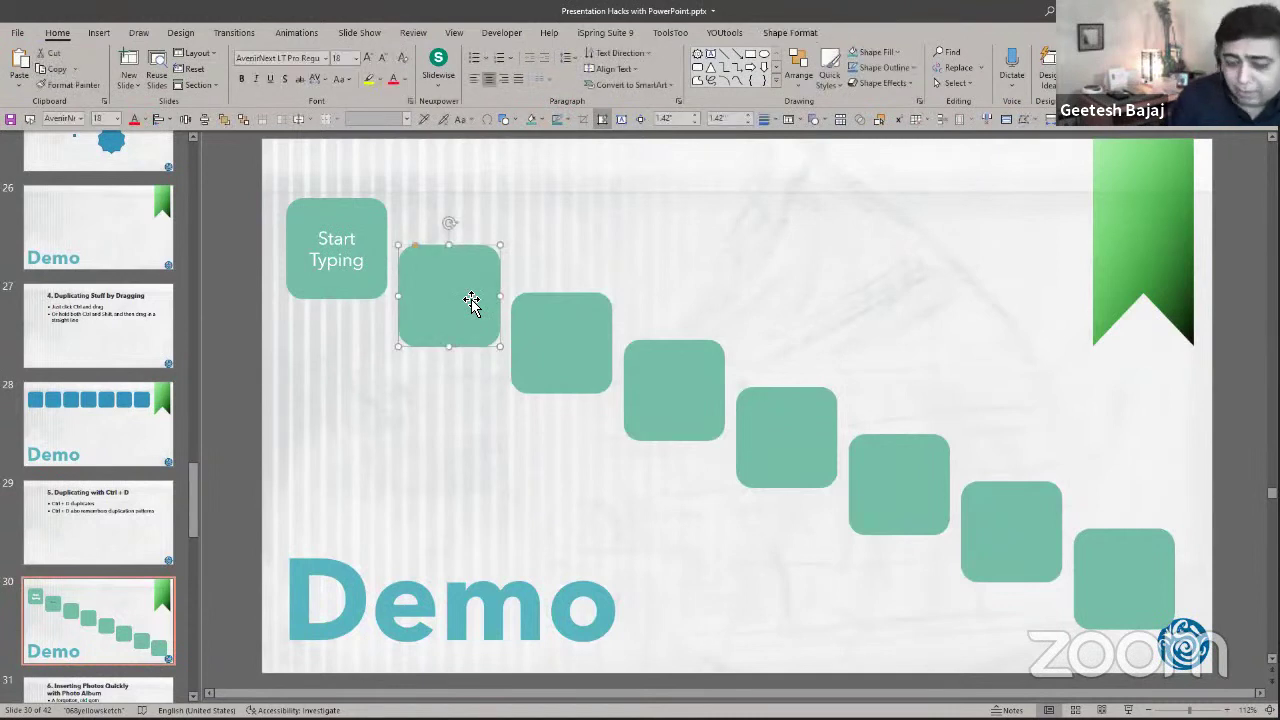
text(Type)
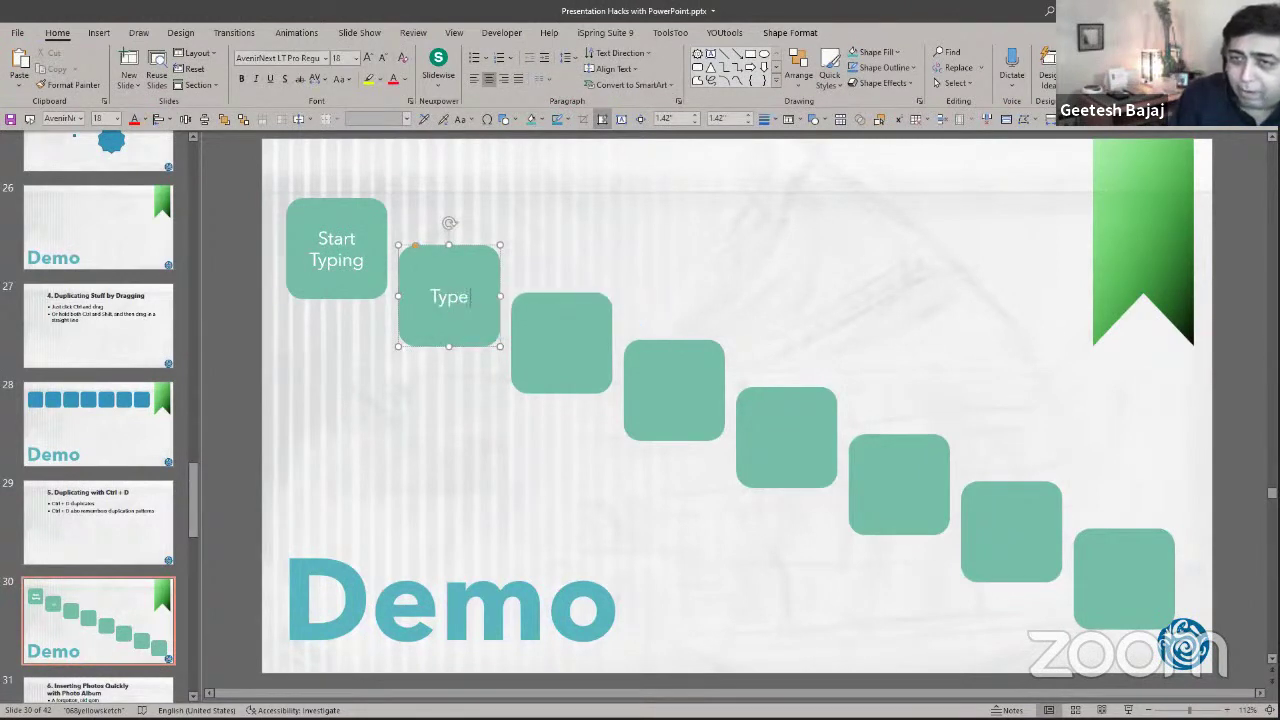
text( after s)
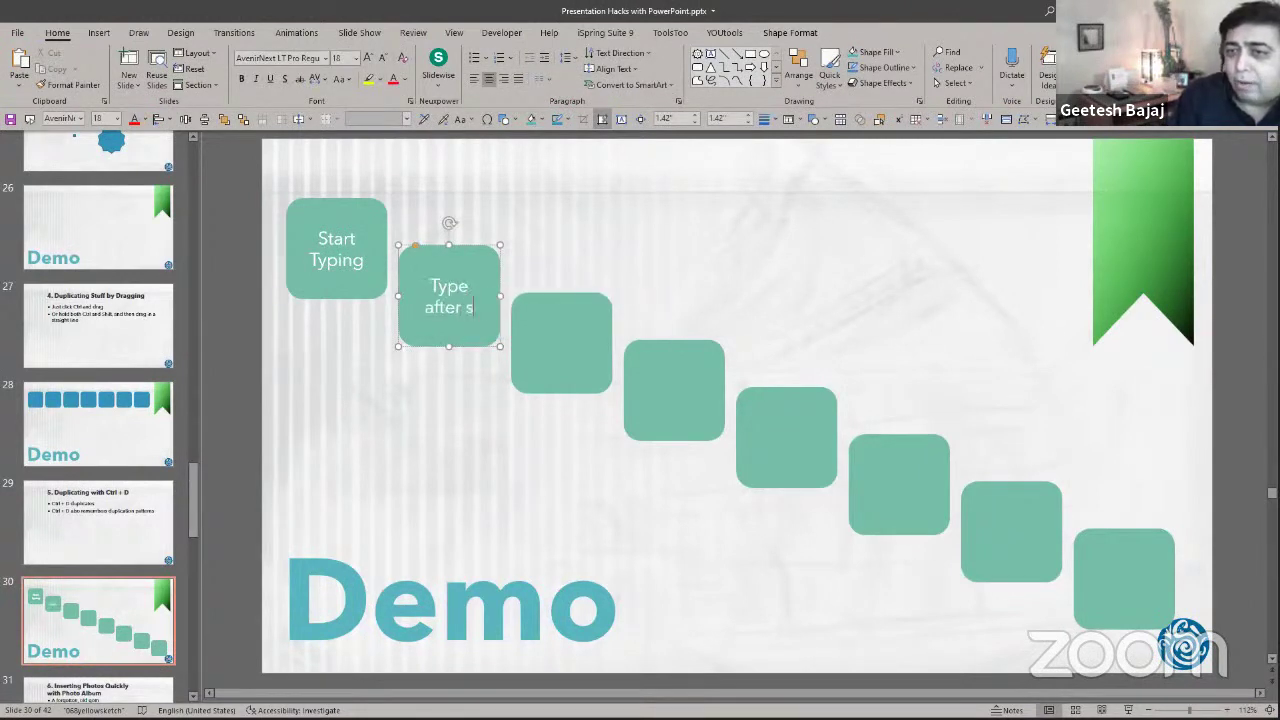
text(electing)
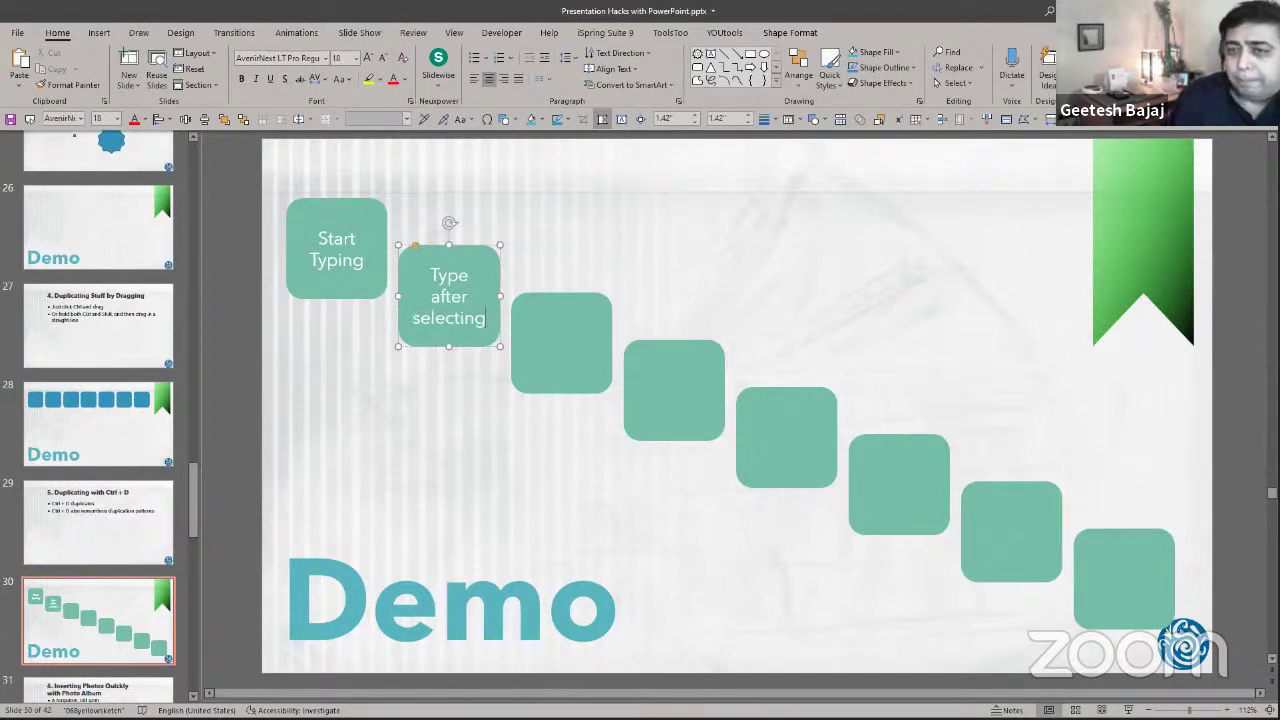
click(454, 418)
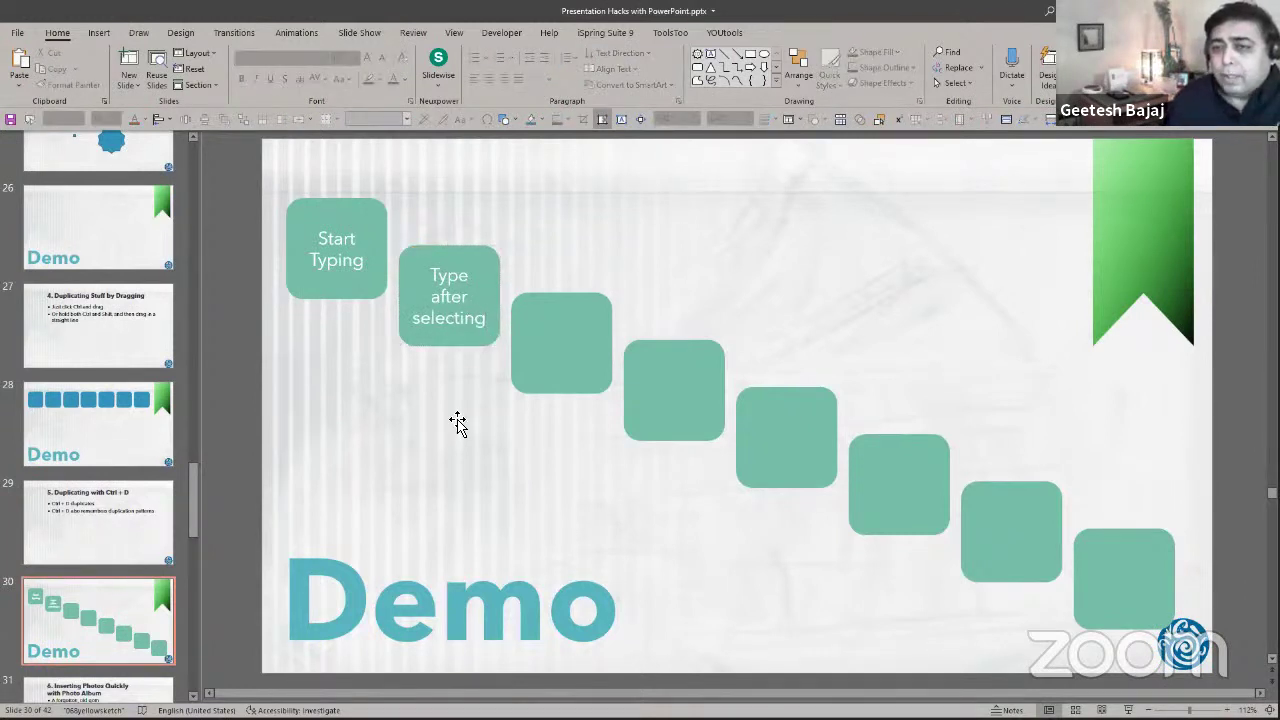
Shift-select the first seven squares, leaving out the bottom-right one.
click(458, 329)
shift+click(595, 375)
shift+click(657, 395)
shift+click(791, 443)
shift+click(905, 480)
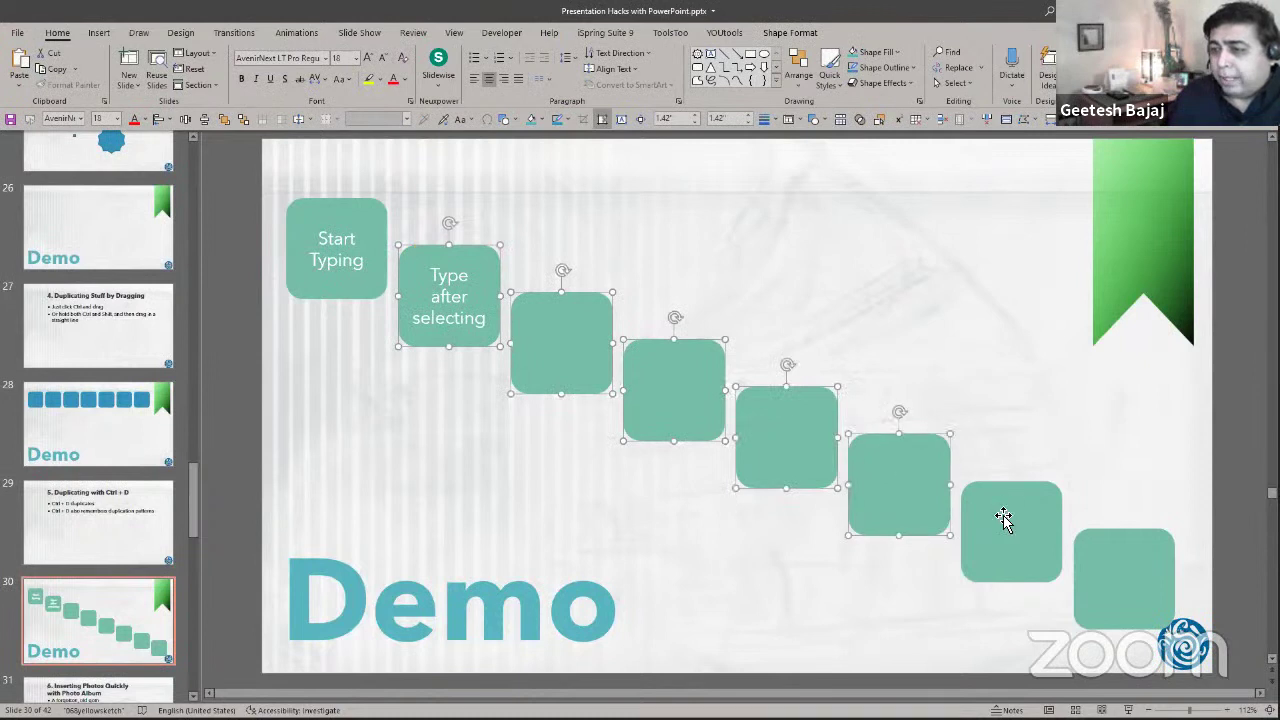
shift+click(1005, 520)
shift+click(291, 273)
Delete the seven selected squares and move the remaining square to the top-left.
key(Delete)
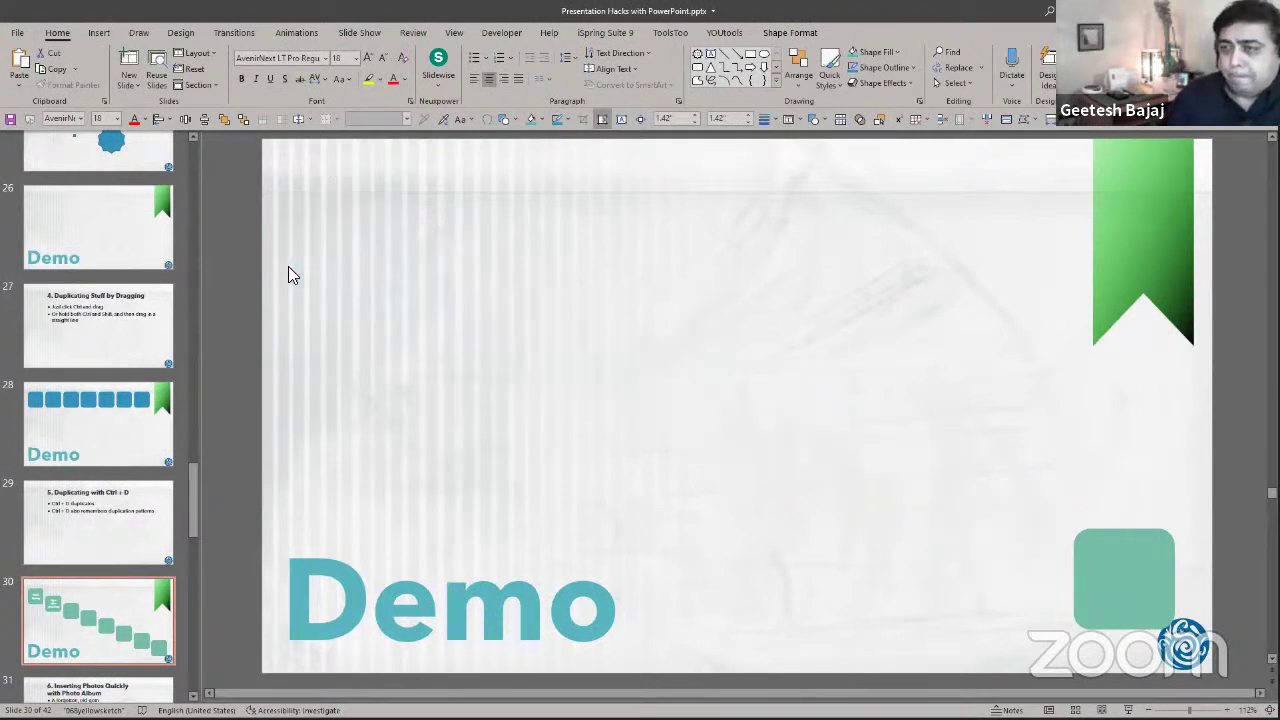
drag(1131, 593, 1049, 479)
drag(339, 190, 335, 247)
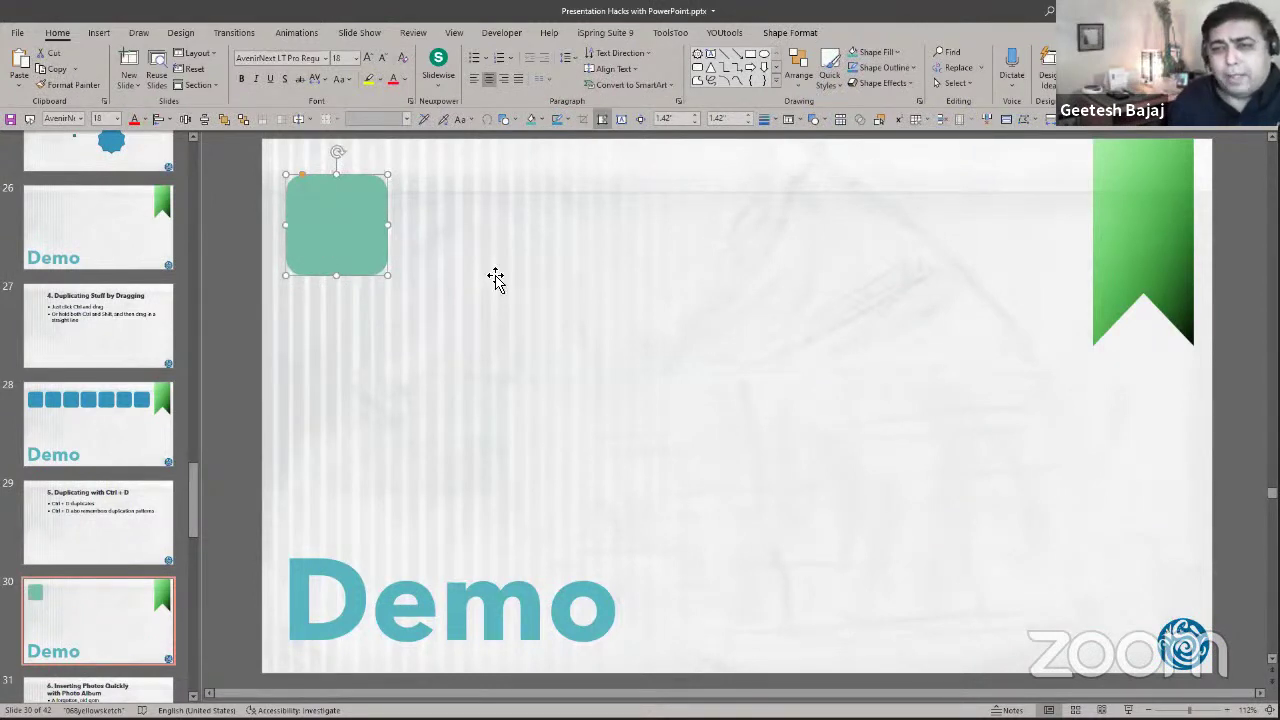
click(317, 250)
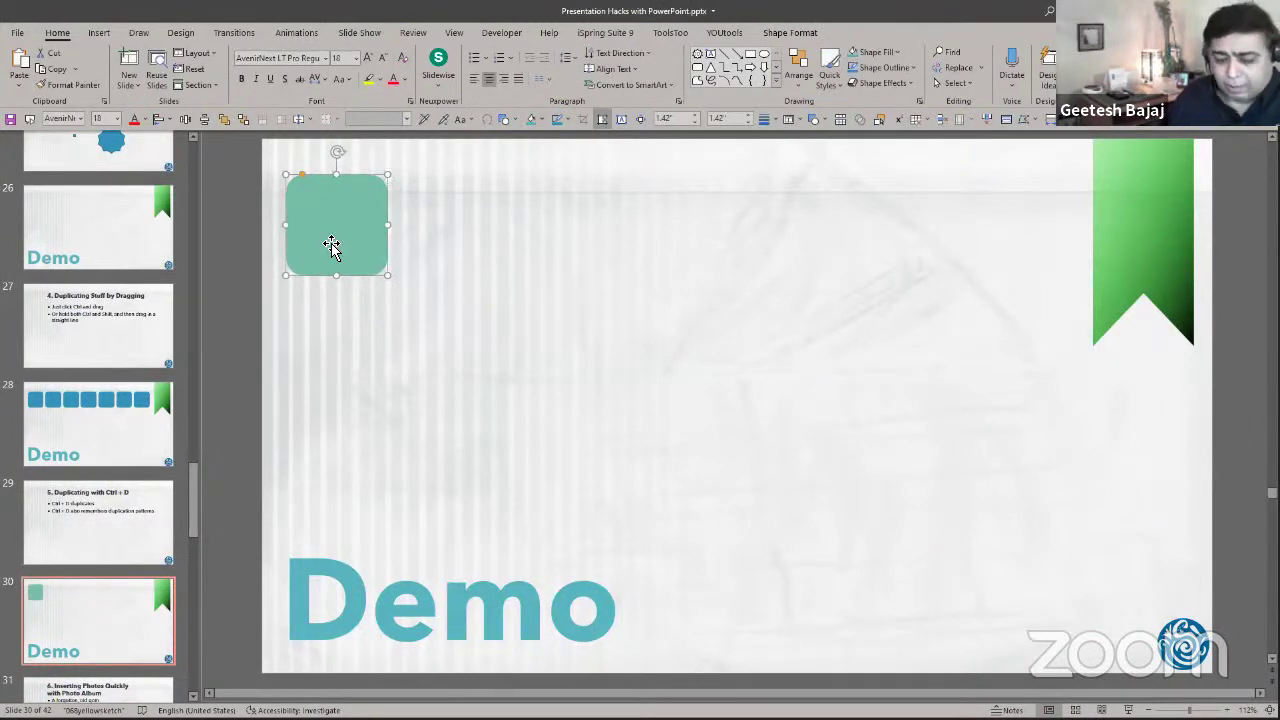
Ctrl+drag a copy of the green square and place it slightly down-right, overlapping the original.
ctrl+drag(332, 243, 480, 311)
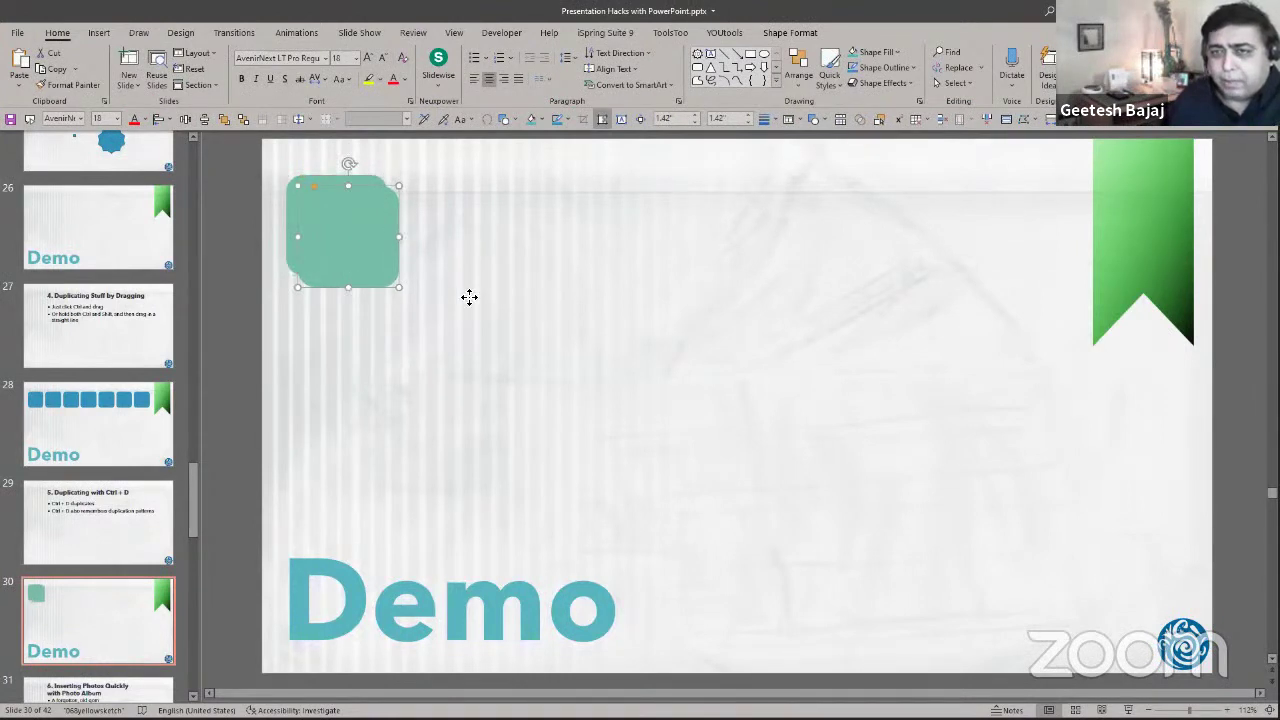
click(366, 275)
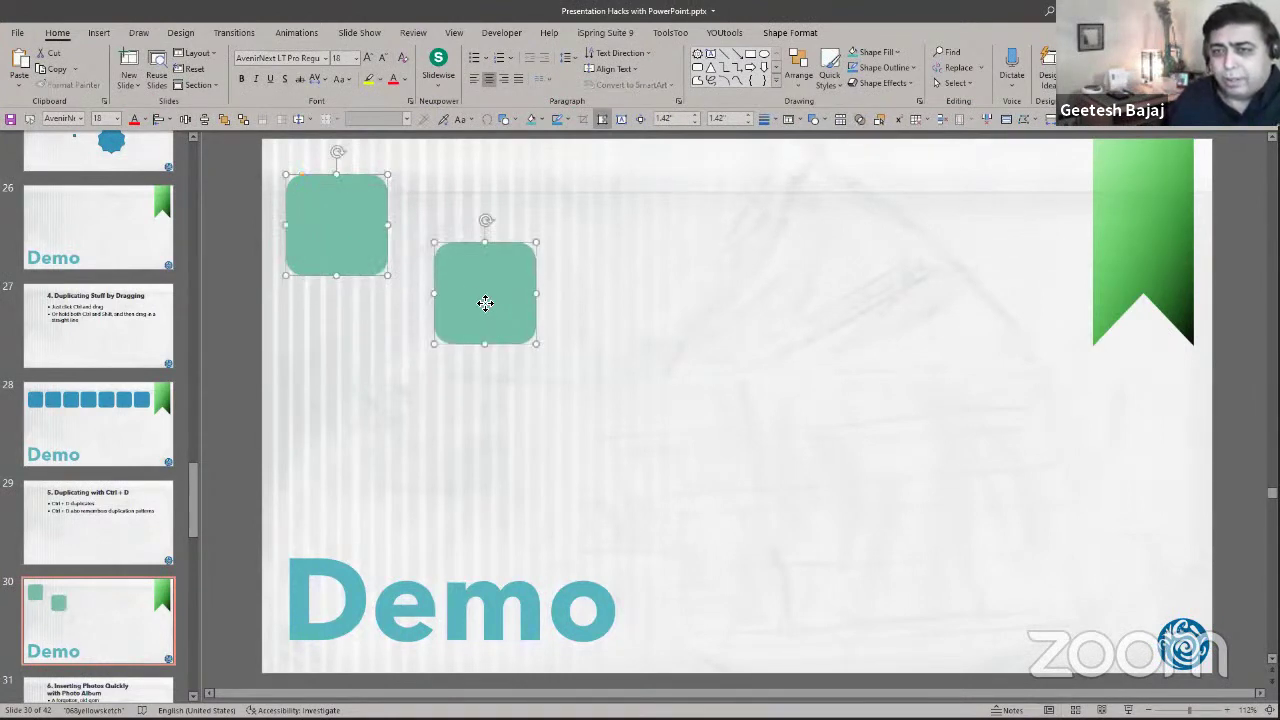
shift+drag(496, 307, 474, 312)
key(ctrl+z)
click(486, 297)
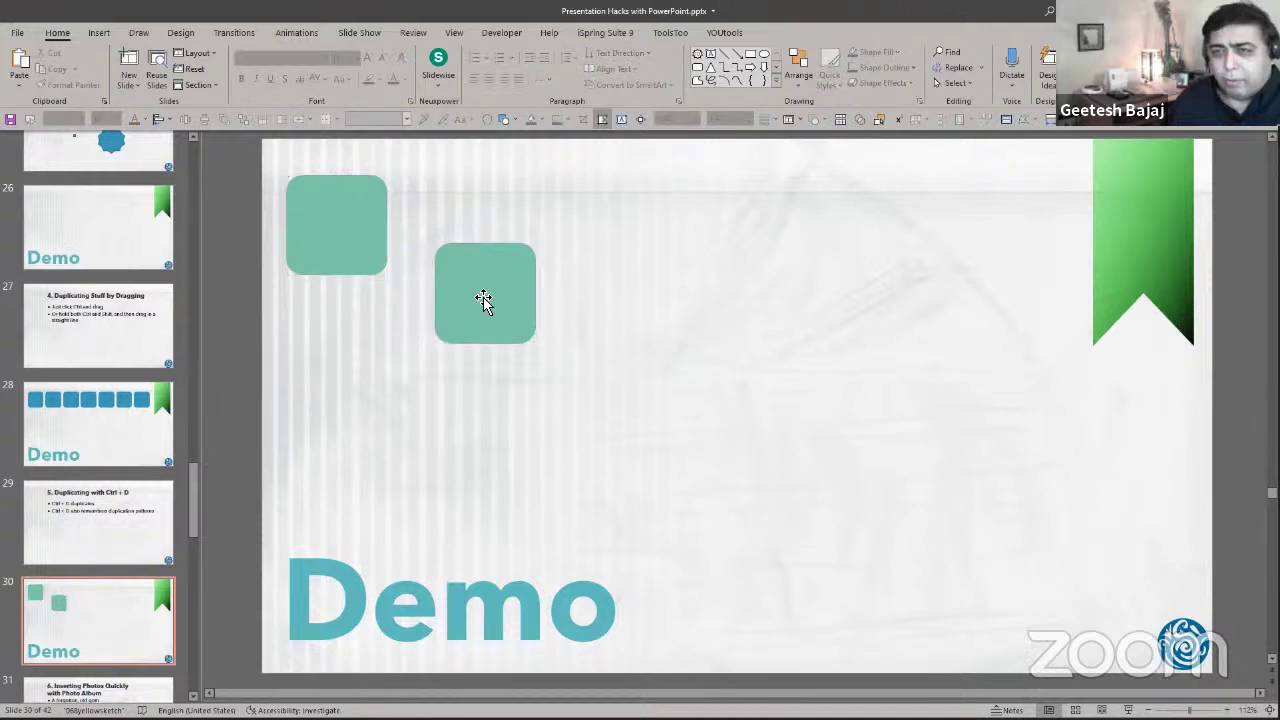
click(591, 360)
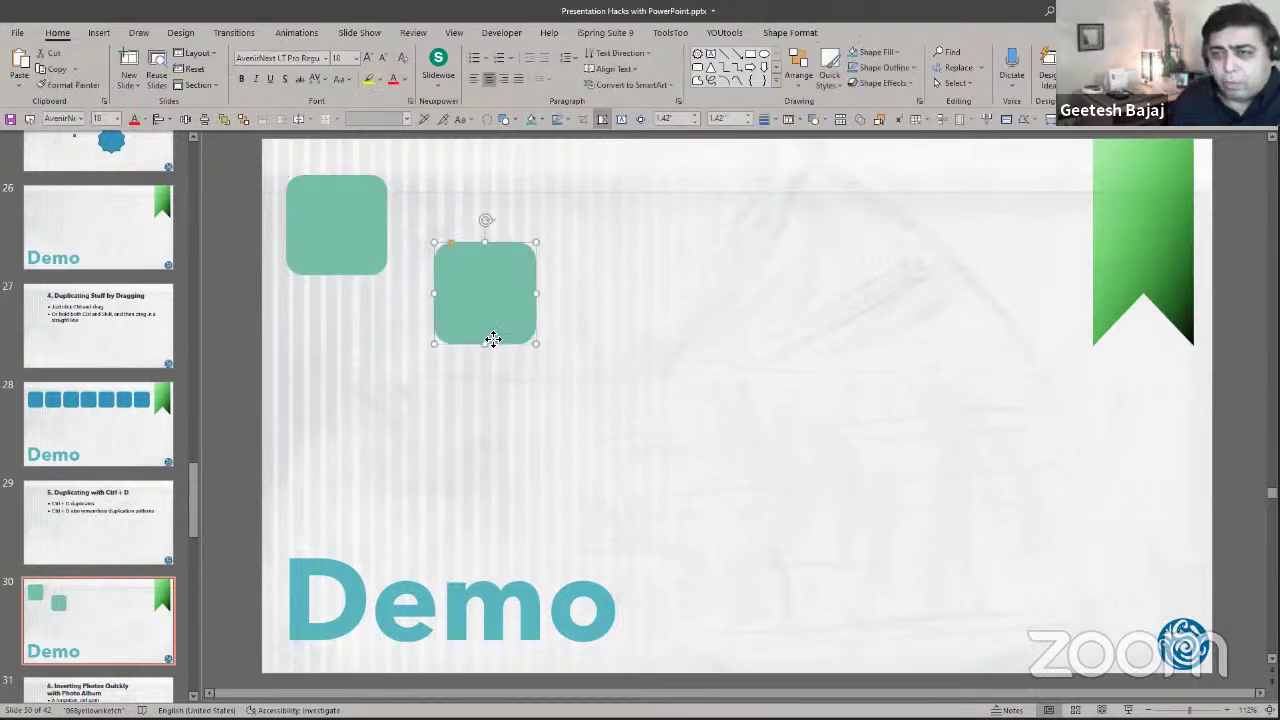
drag(491, 337, 331, 285)
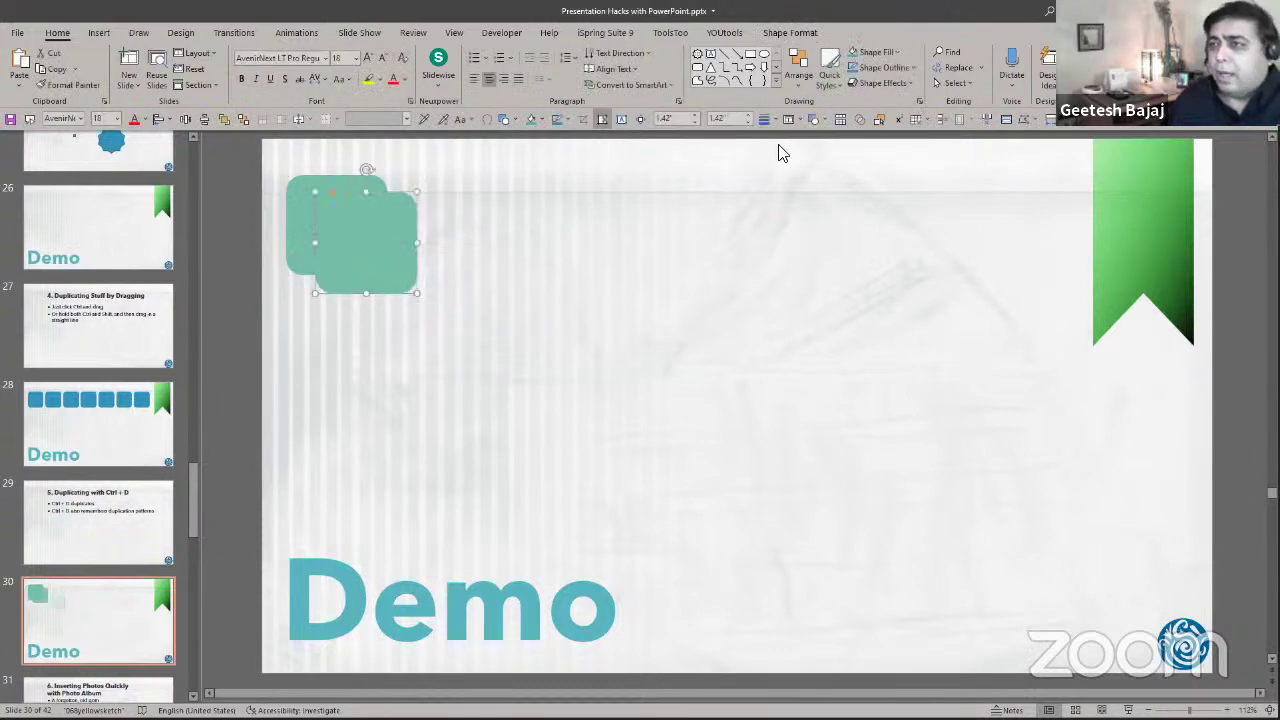
Fill the front square blue and nudge it slightly down.
click(895, 53)
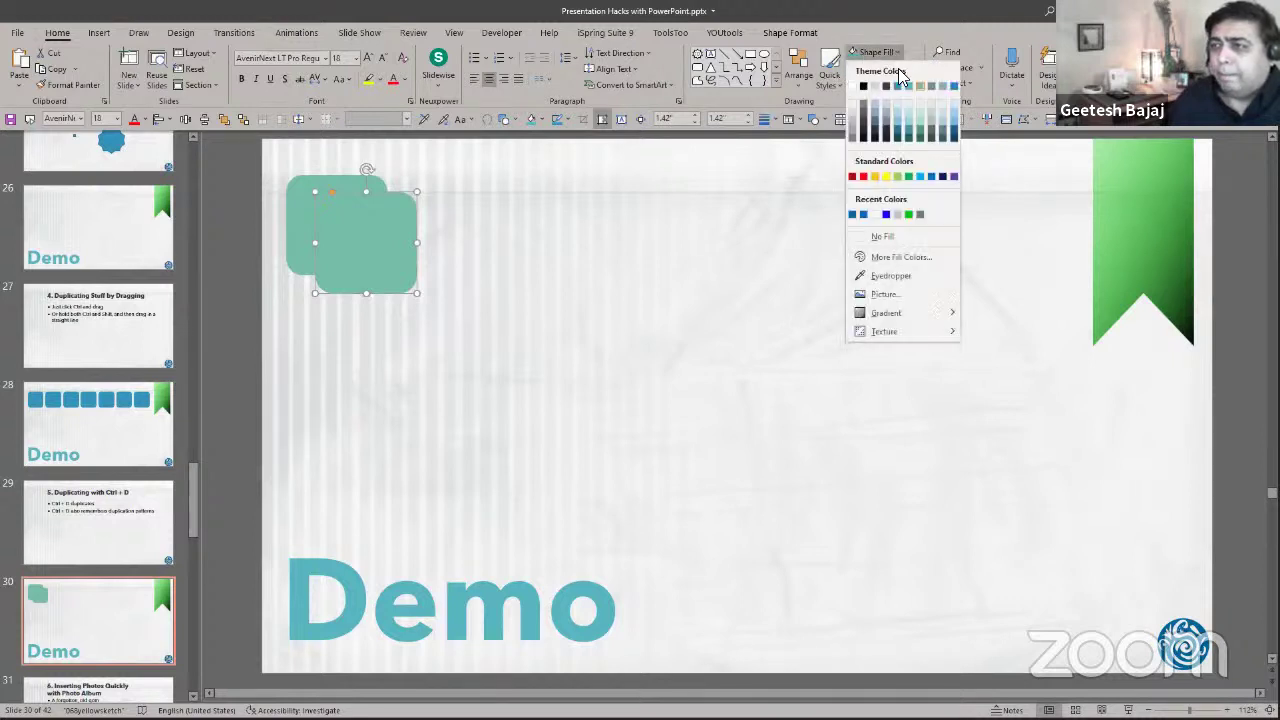
click(950, 86)
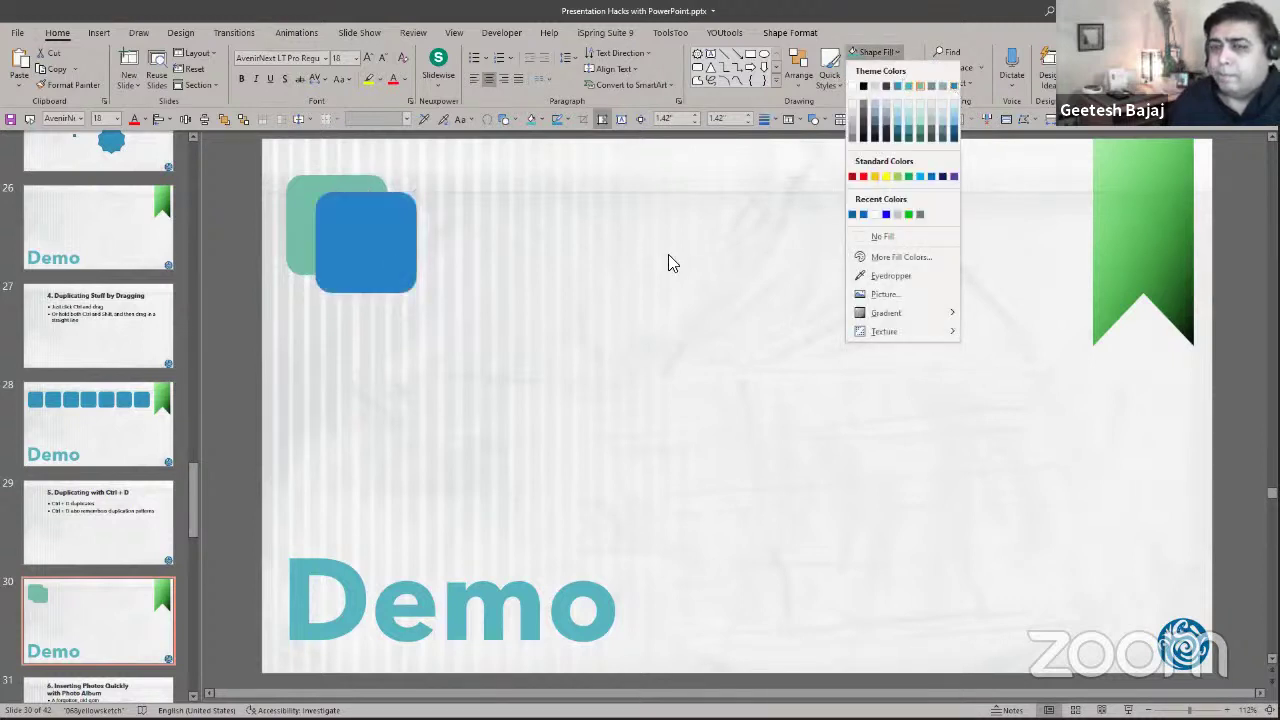
key(Down)
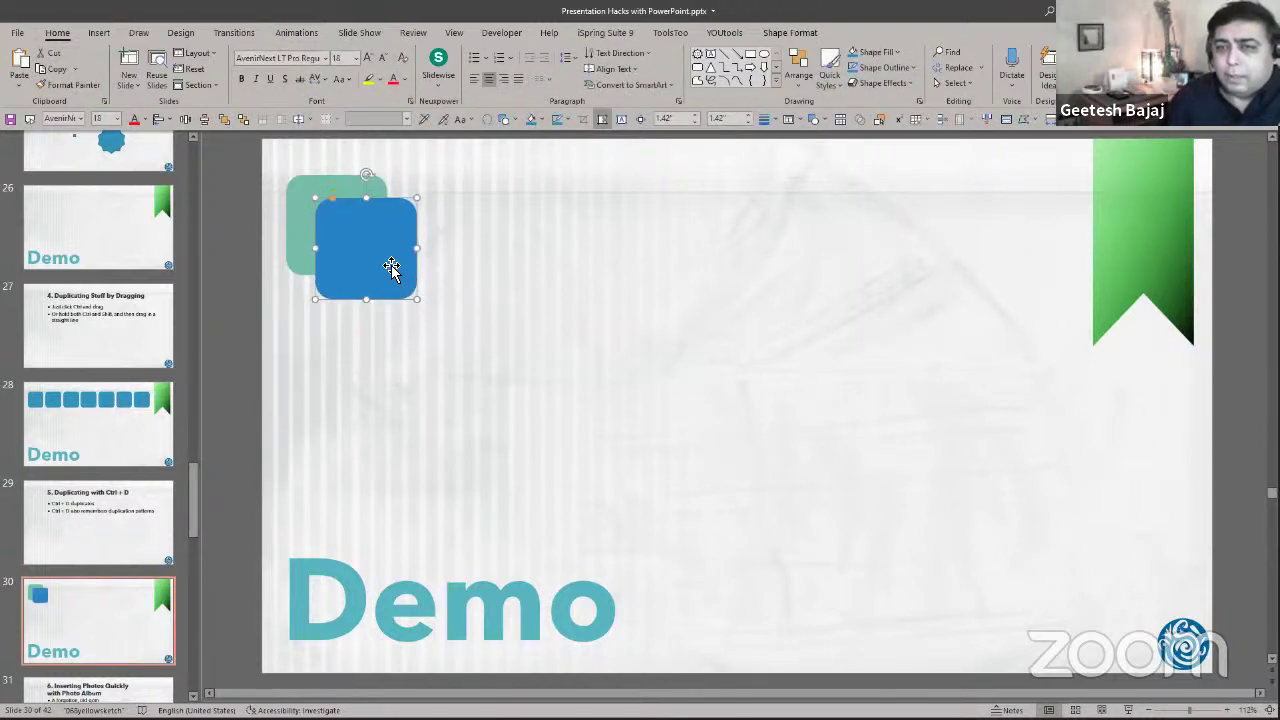
key(Down)
Group the blue and teal squares and shrink the group toward the top-left.
shift+click(340, 188)
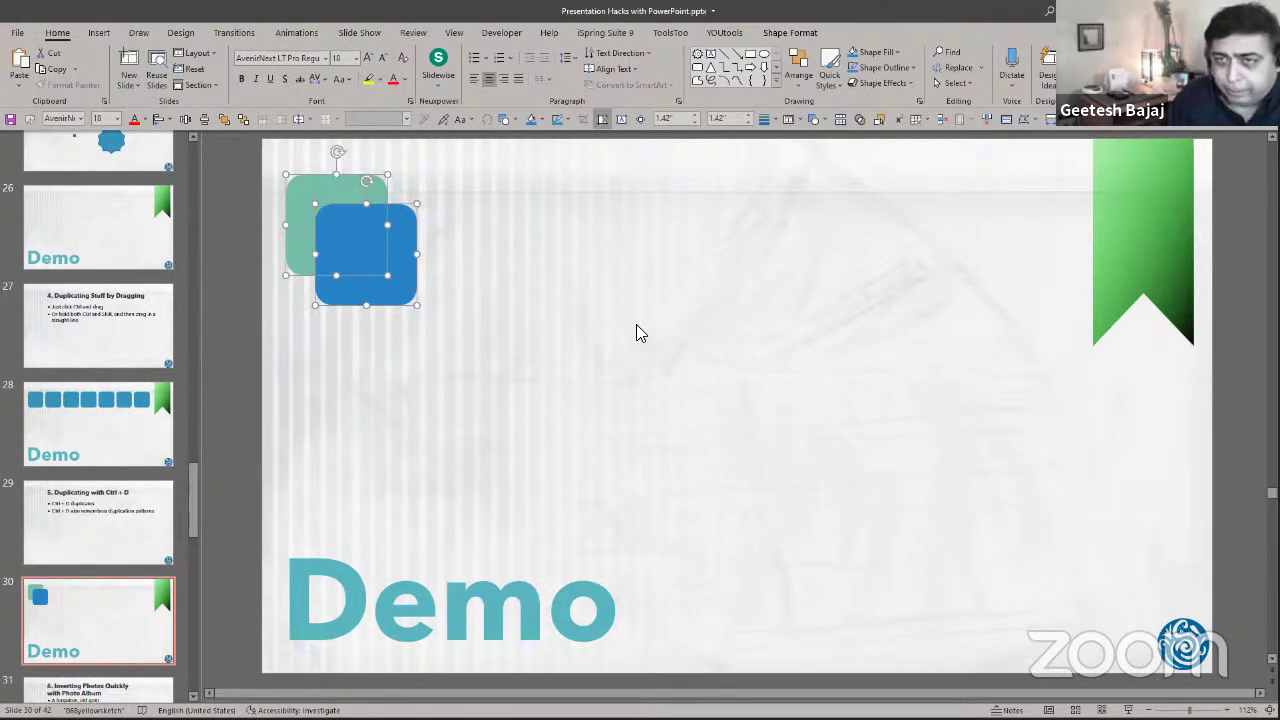
key(ctrl+g)
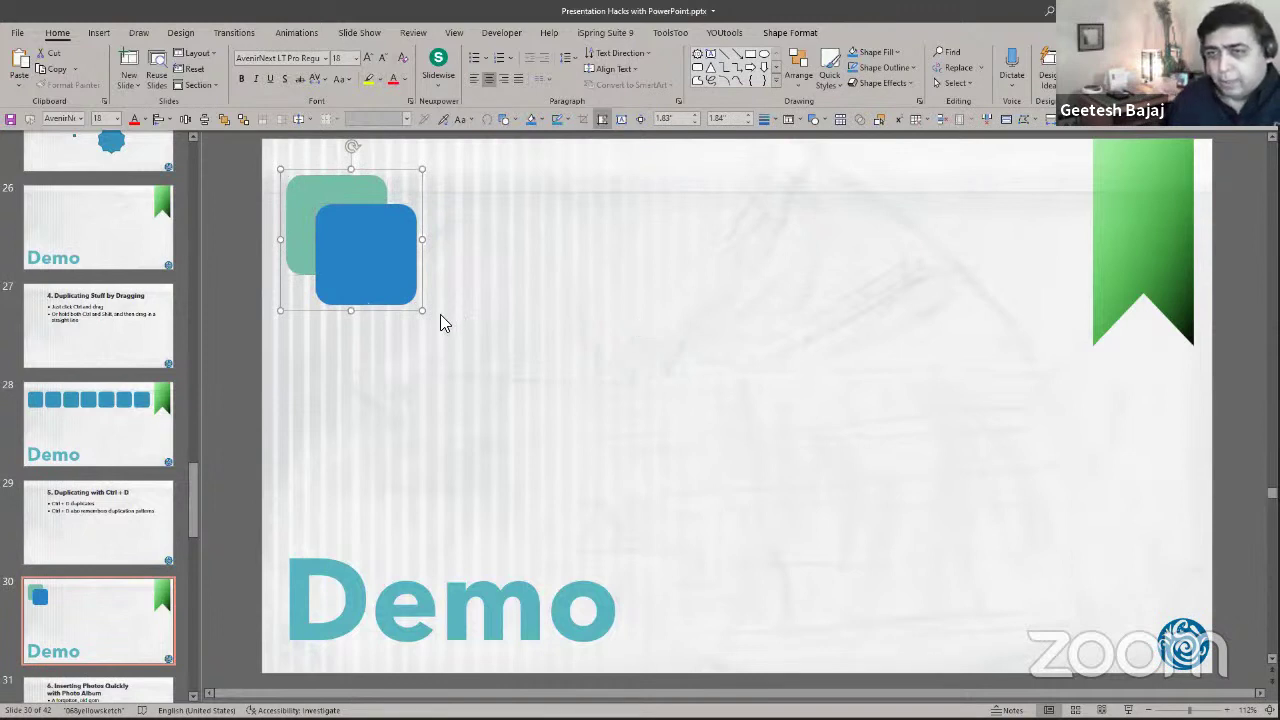
drag(380, 282, 861, 347)
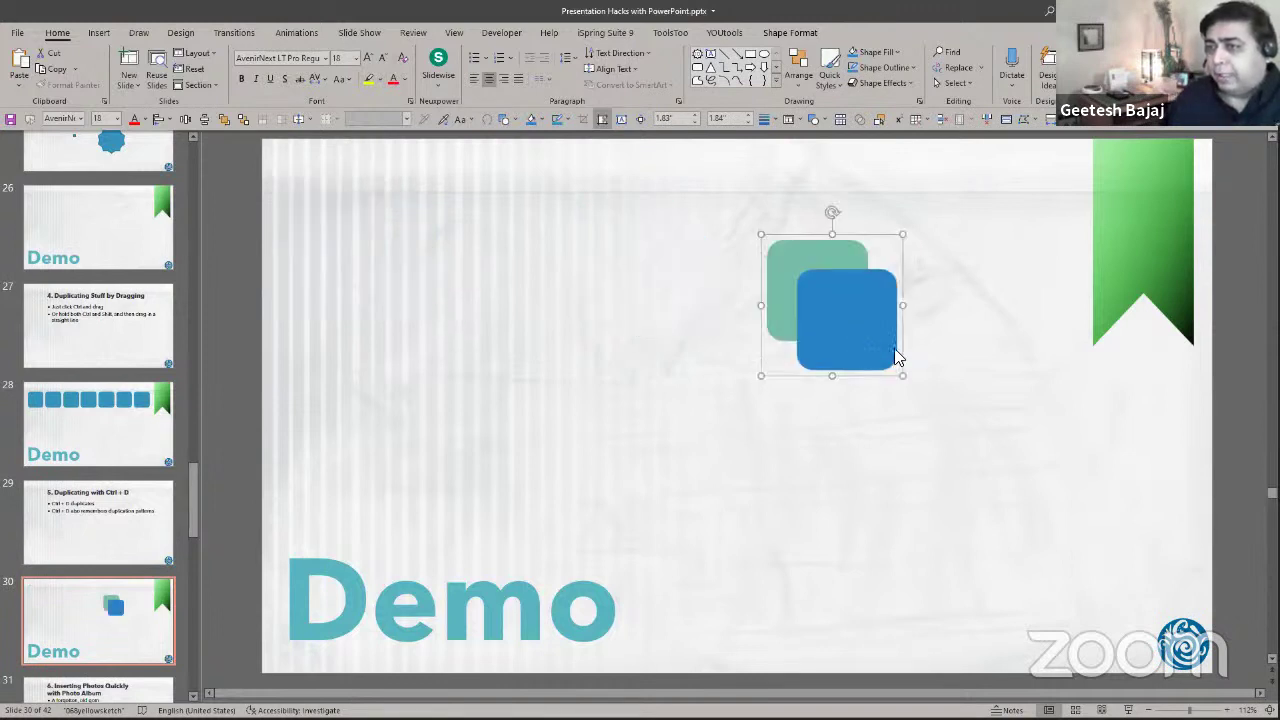
key(ctrl+z)
drag(428, 313, 353, 251)
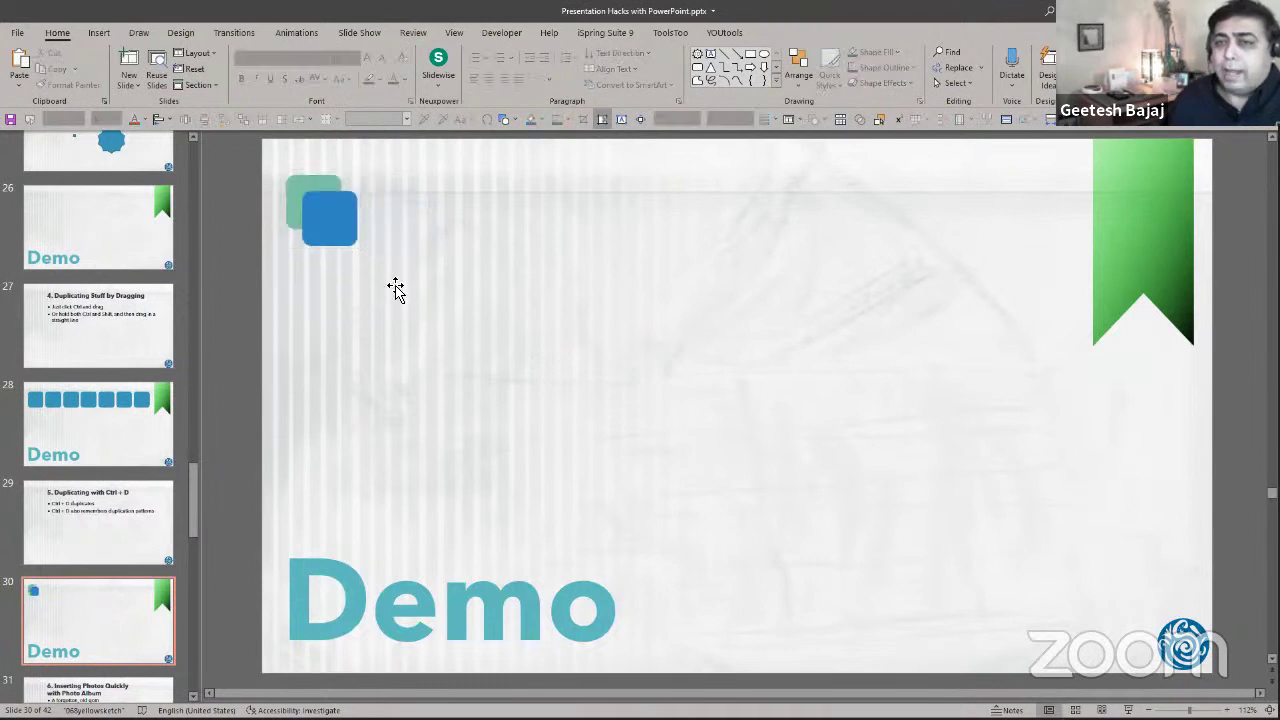
Duplicate the square pair, offset it down-right with arrow keys, then repeat Ctrl+D along the diagonal.
key(ctrl+d)
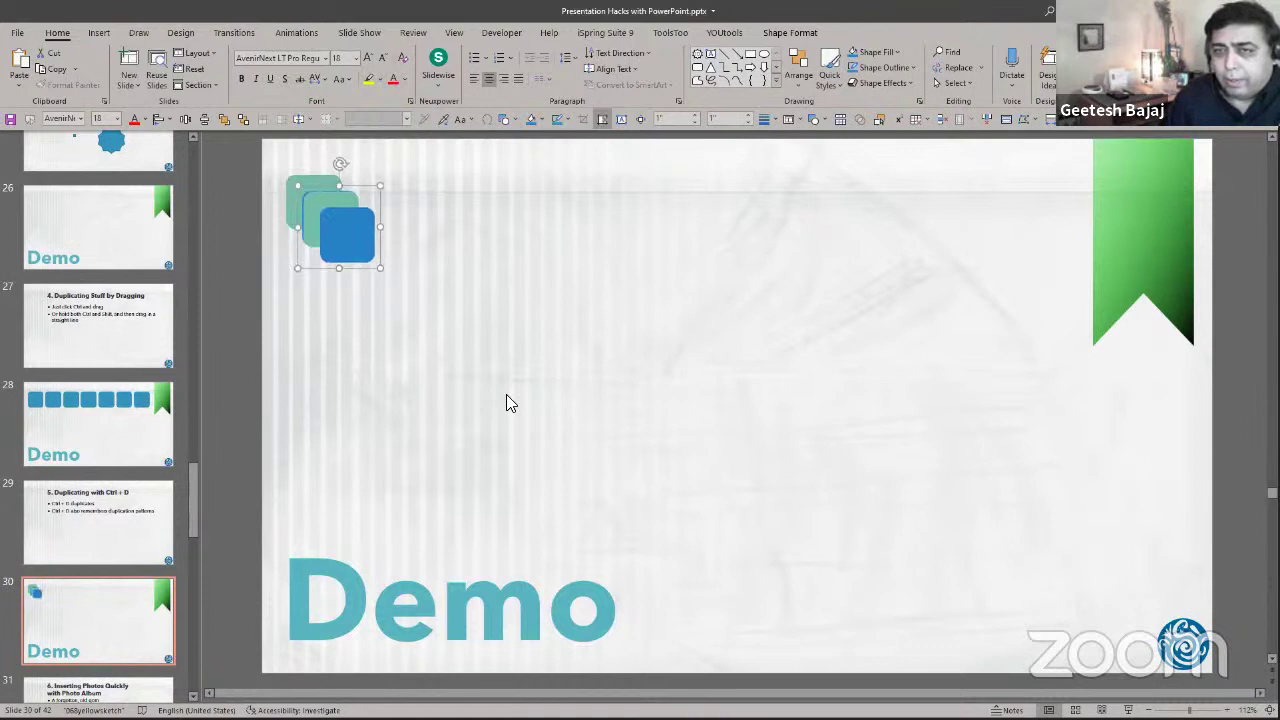
key(Right)
key(Right)
key(Right)
key(Right)
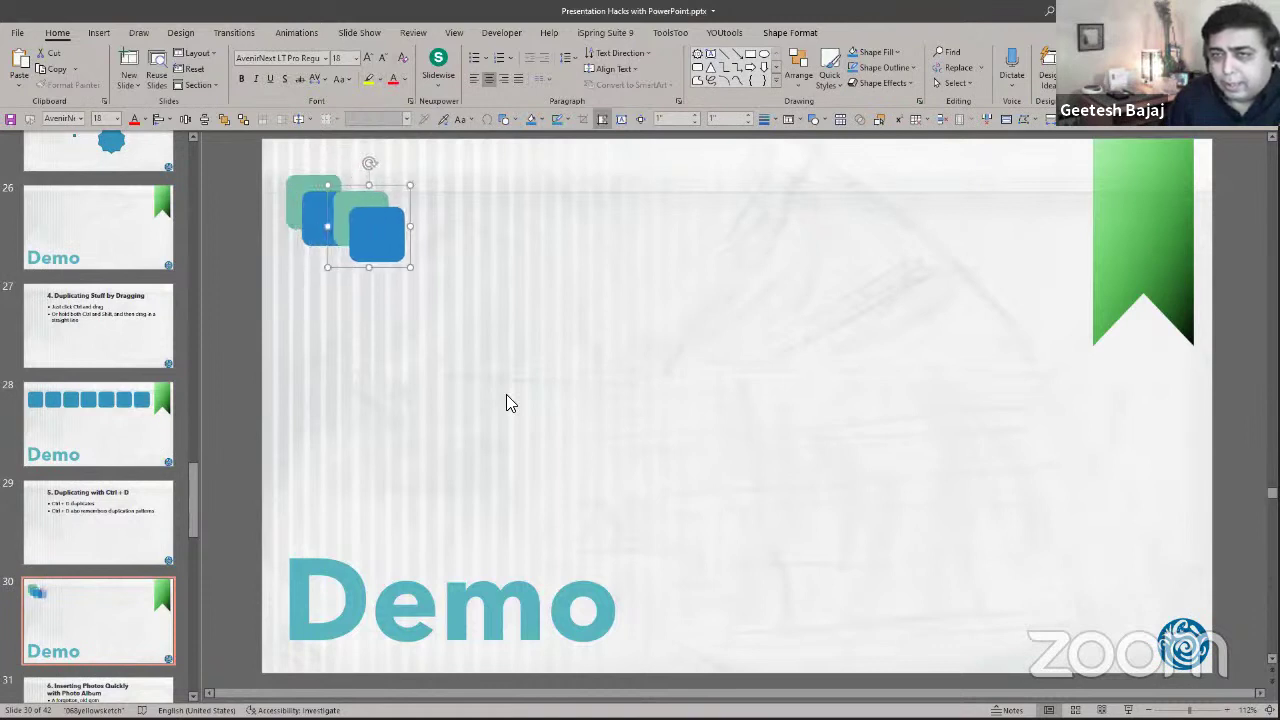
key(Right)
key(Right)
key(Right)
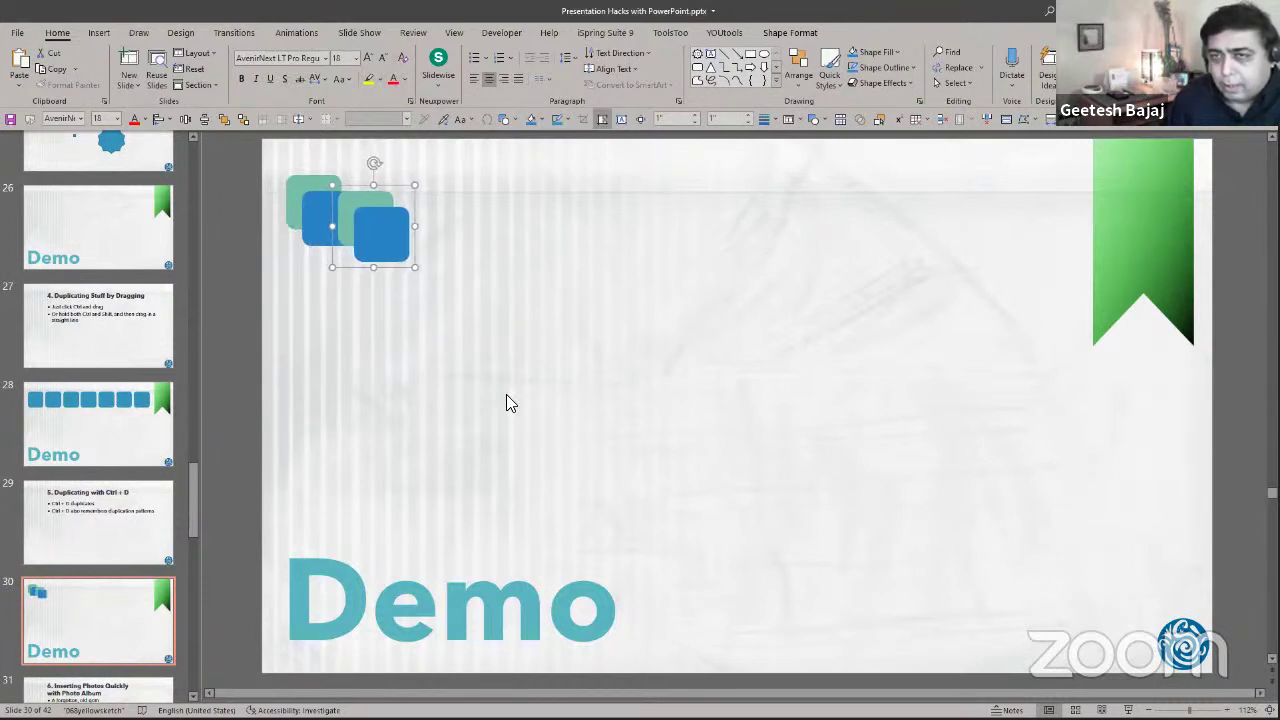
key(Right)
key(Down)
key(Down)
key(Down)
key(Down)
key(Down)
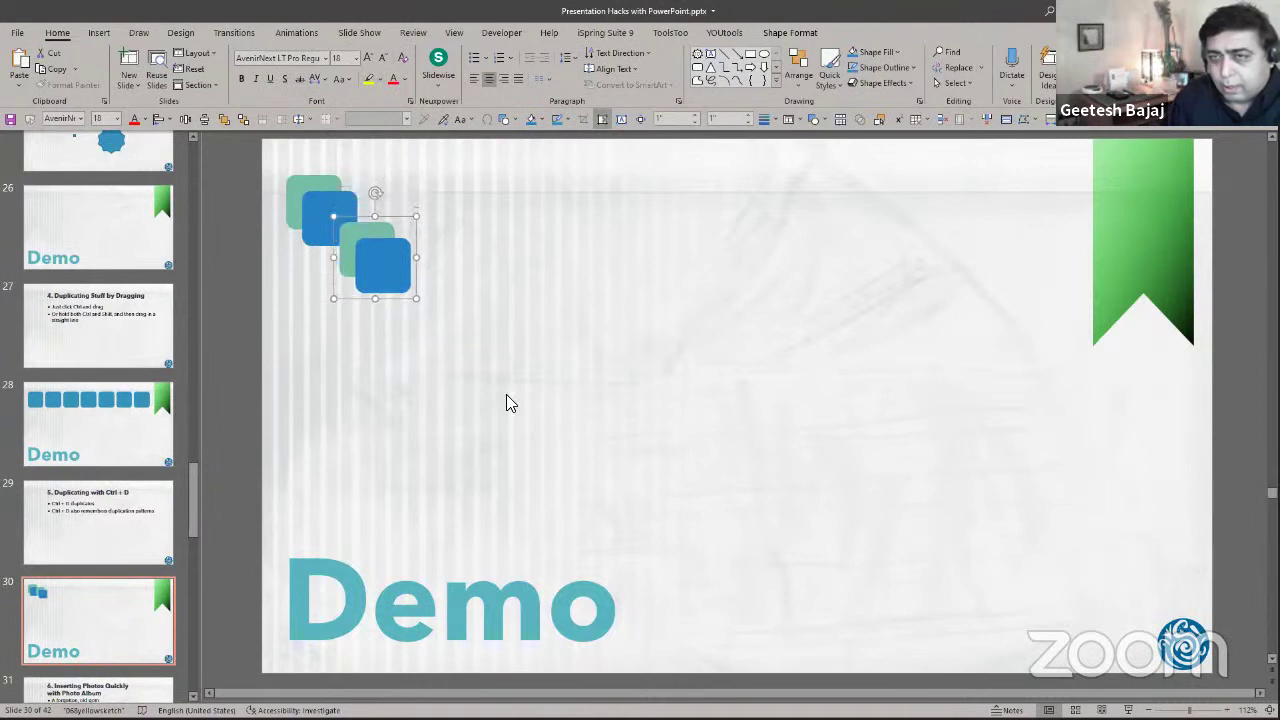
key(Down)
key(Up)
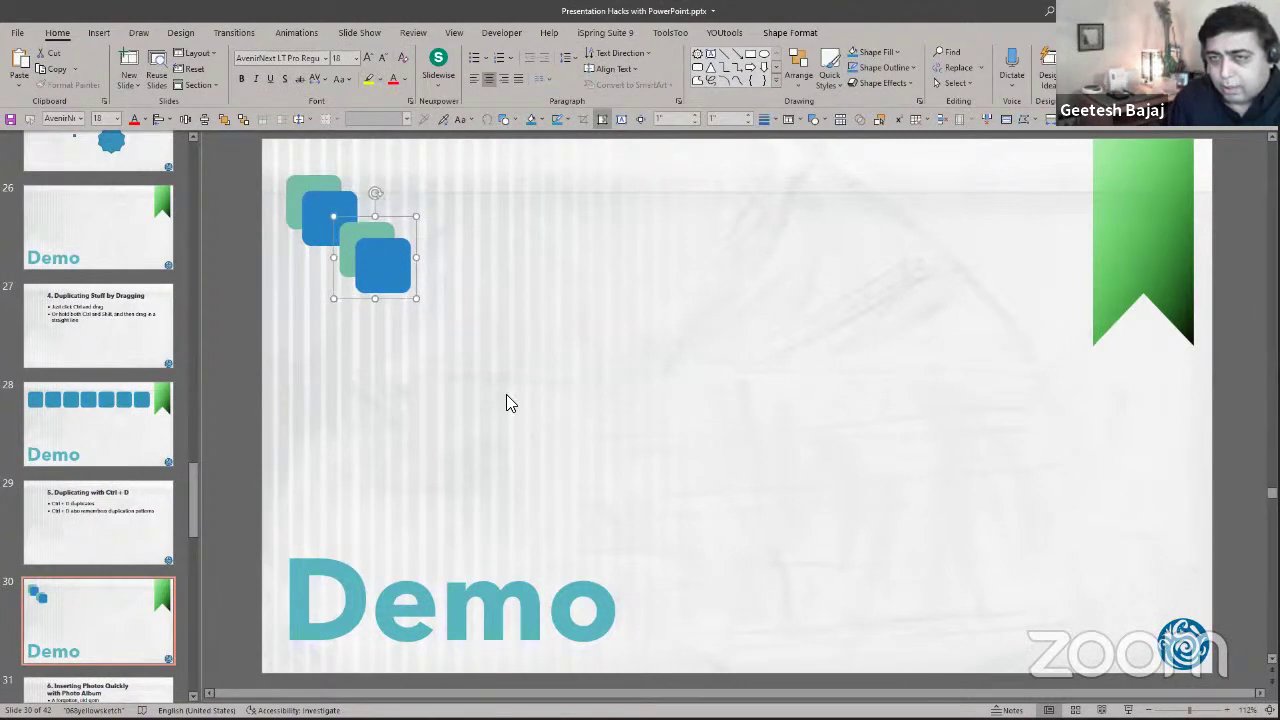
key(Down)
key(Down)
key(Down)
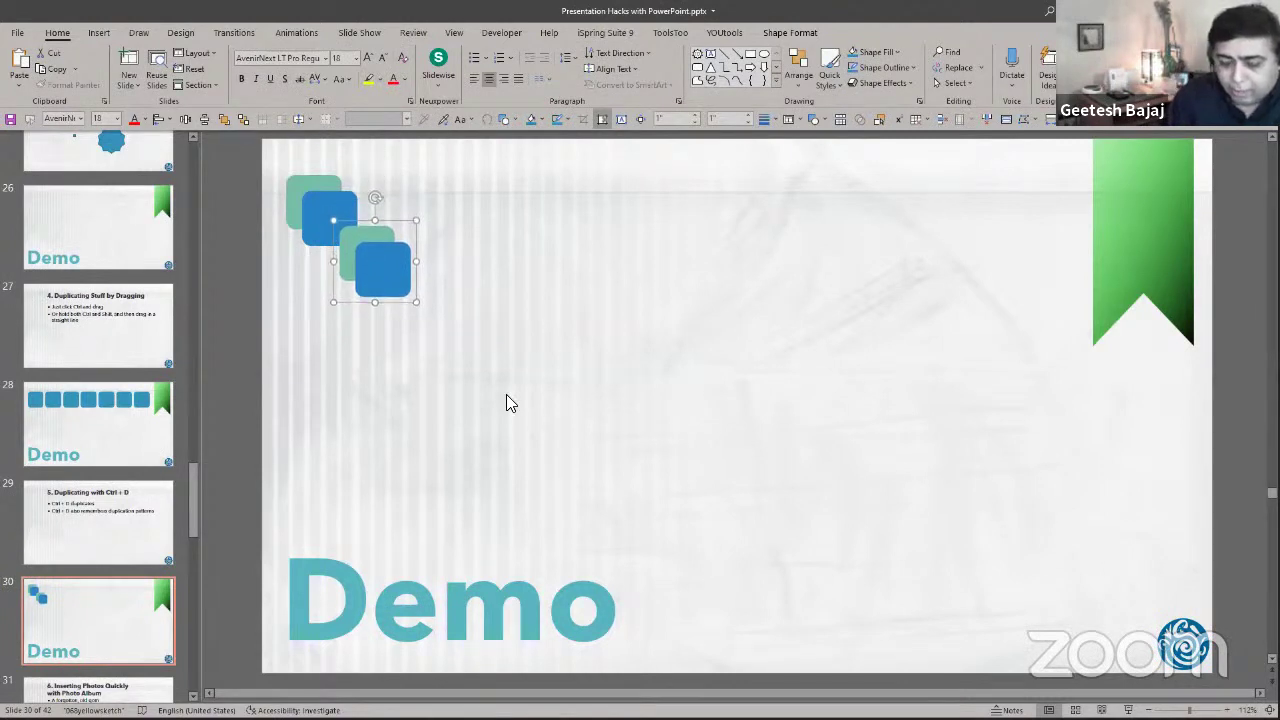
key(ctrl+d)
key(ctrl+d)
key(ctrl+d)
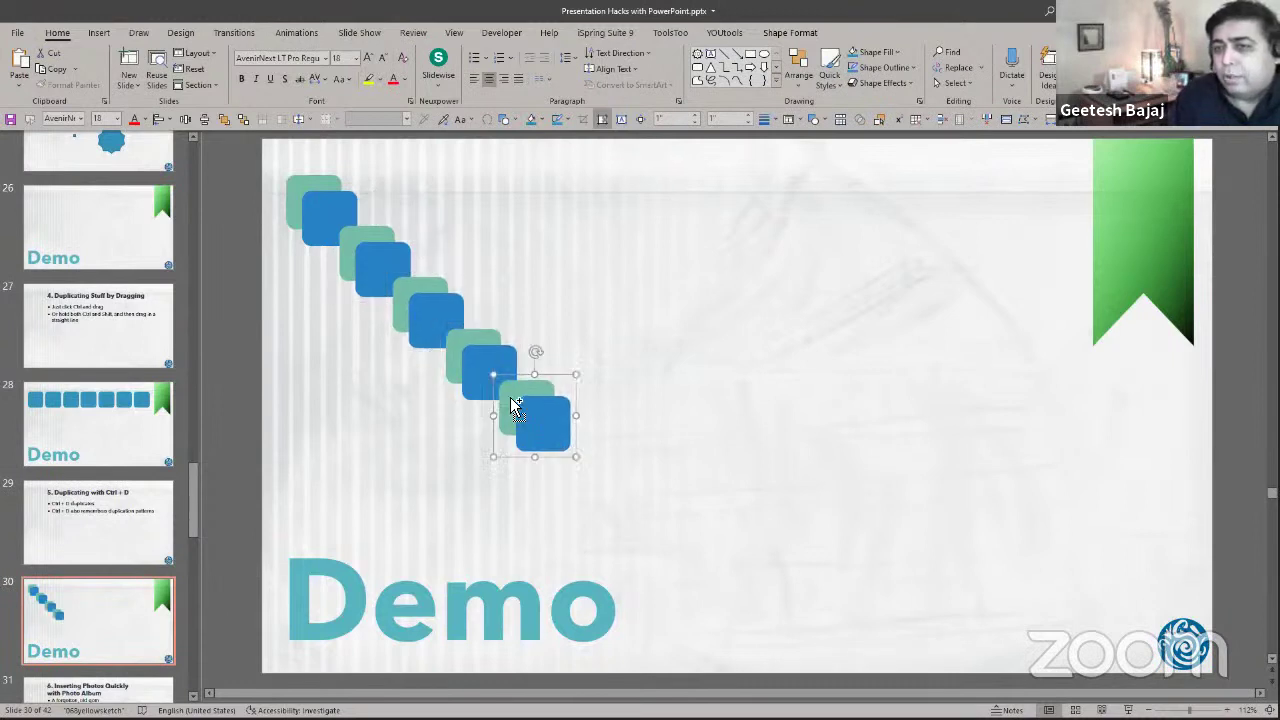
key(ctrl+d)
key(ctrl+d)
key(ctrl+d)
key(ctrl+d)
key(ctrl+d)
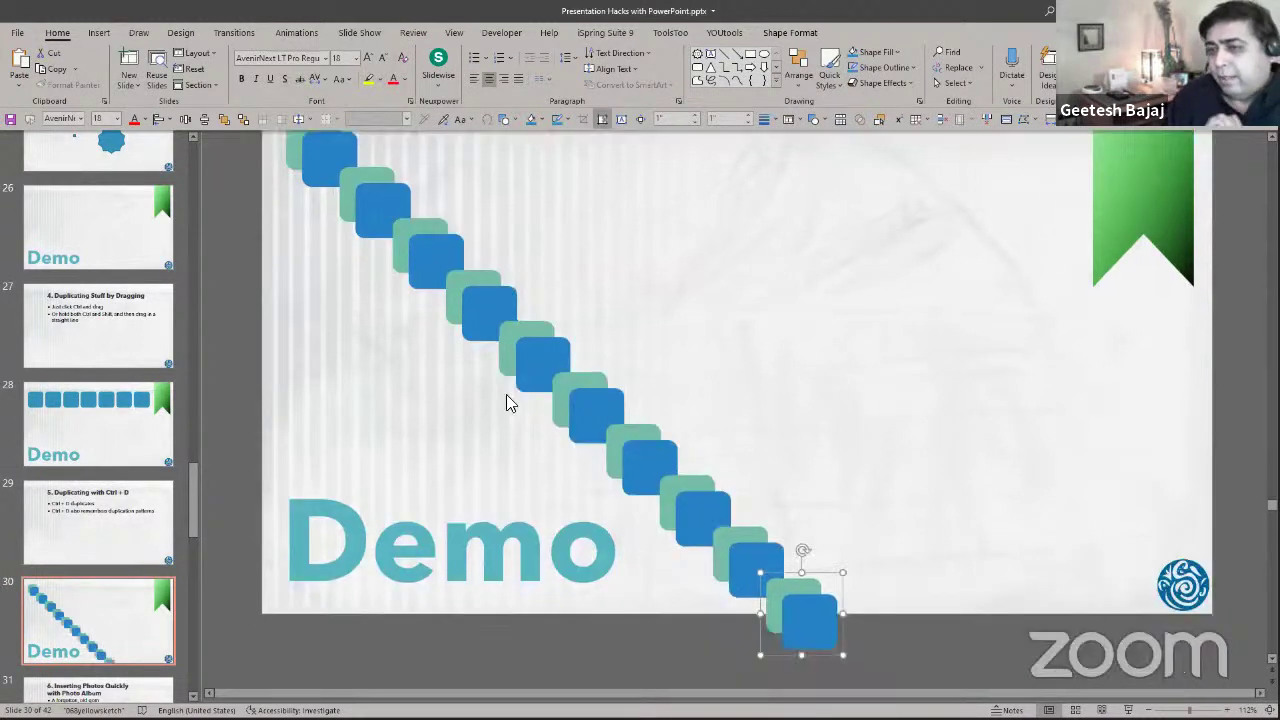
scroll(790, 376, up, 1)
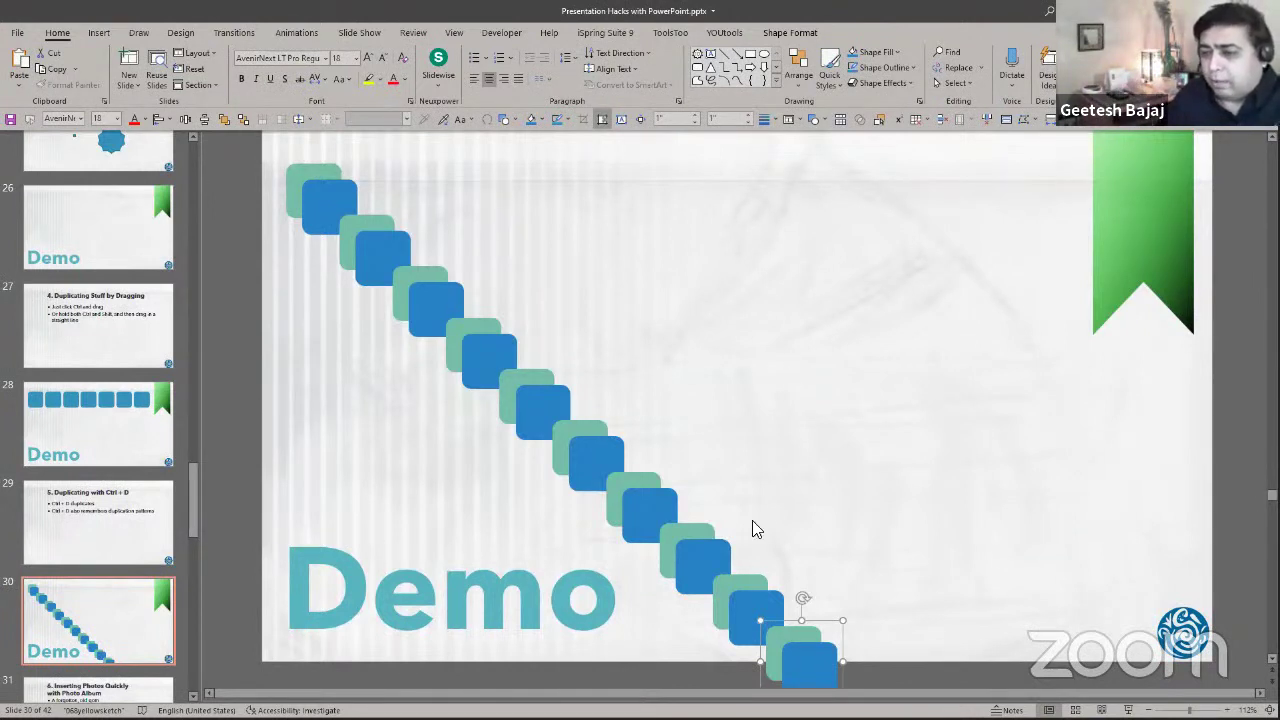
Shift-select all the diagonal copies of the square pair and delete them.
shift+click(745, 582)
shift+click(664, 556)
shift+click(639, 519)
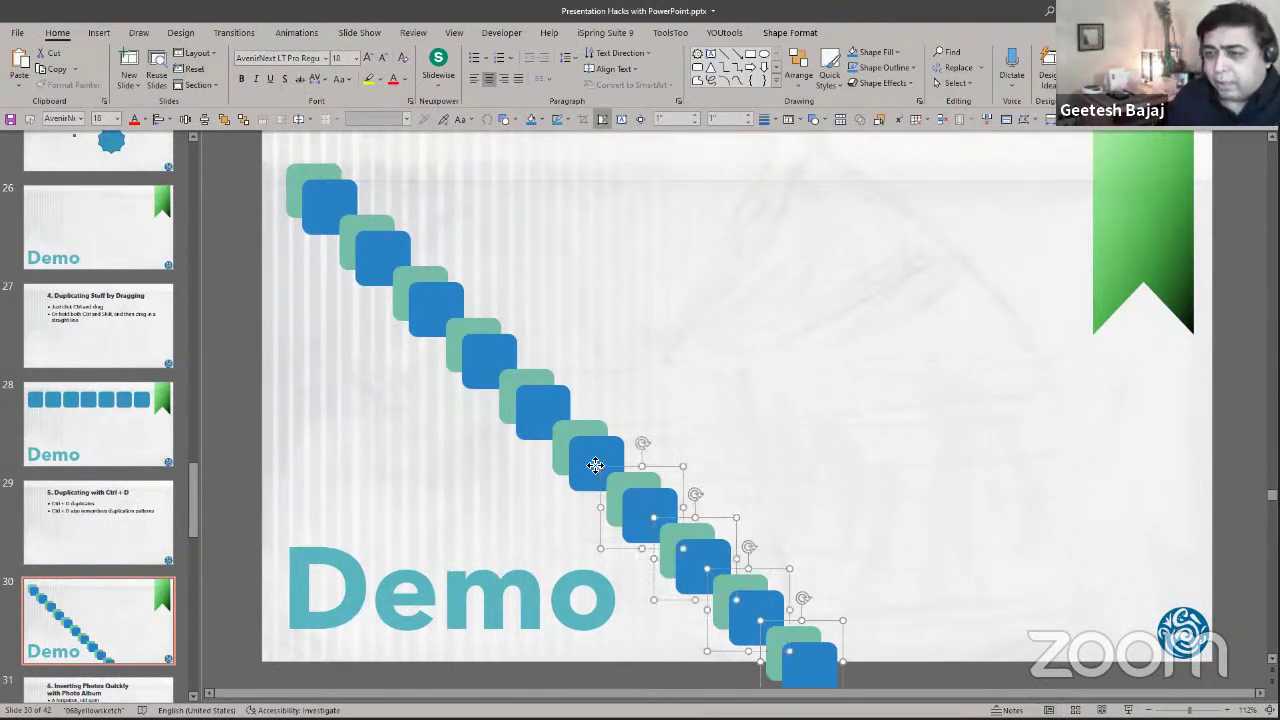
shift+click(587, 458)
shift+click(510, 395)
shift+click(411, 290)
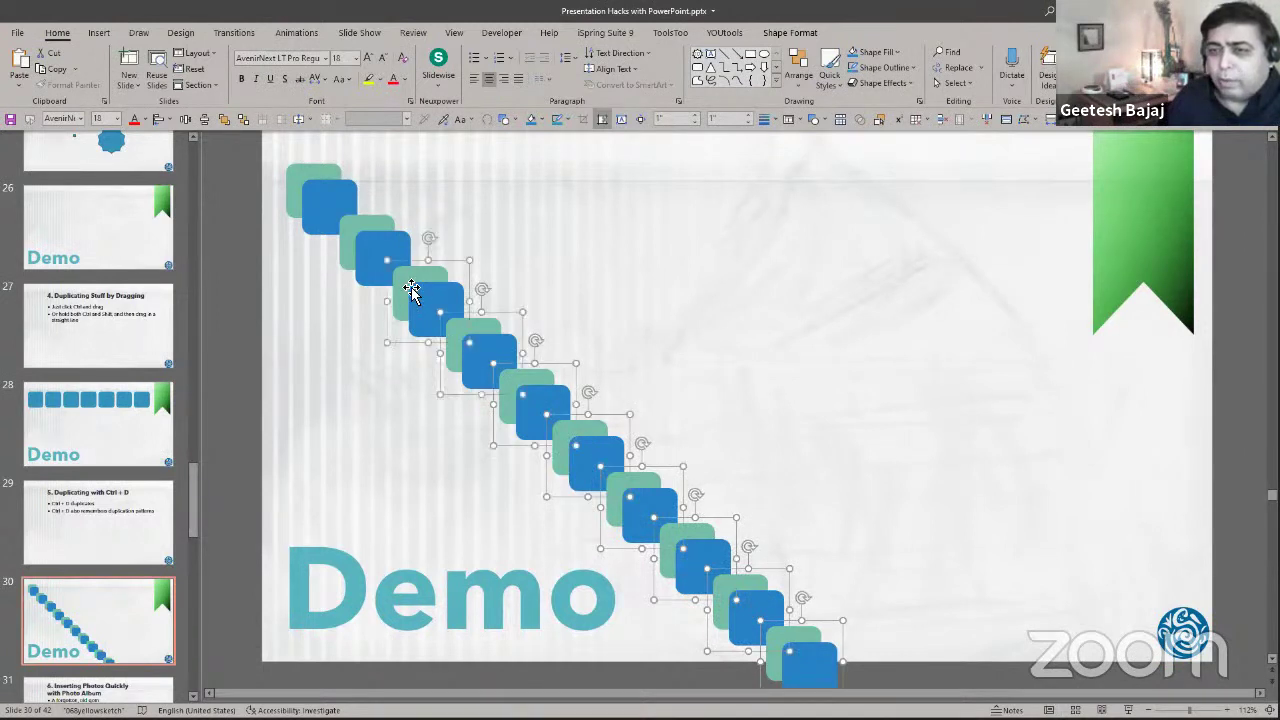
shift+click(379, 255)
key(Delete)
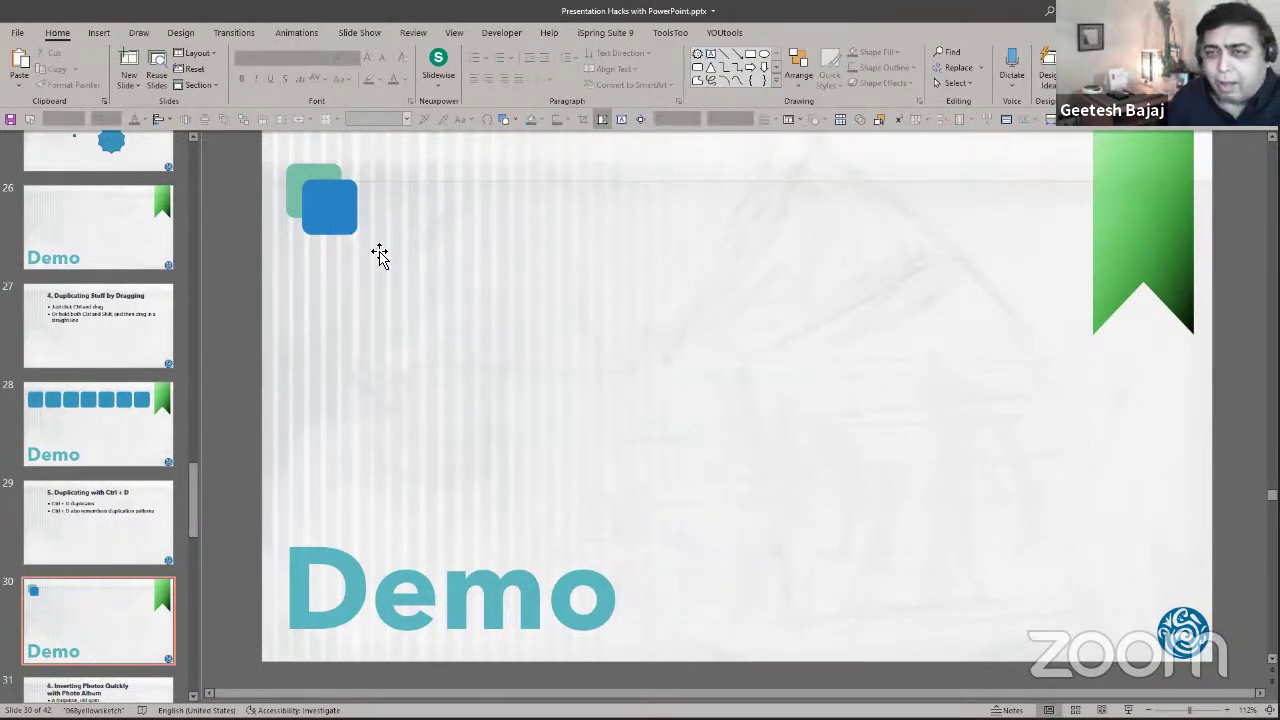
Duplicate the first pair, offset it right, and repeat Ctrl+D into a row of ten.
click(330, 222)
key(ctrl+d)
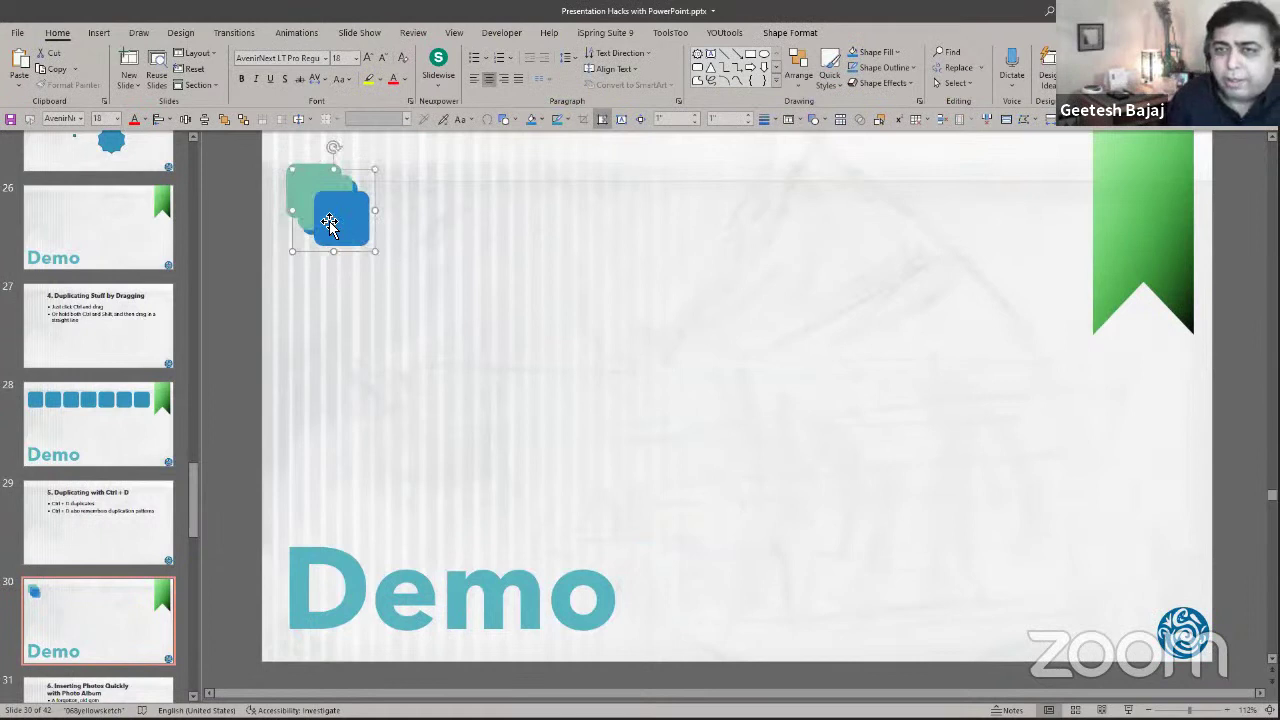
key(Right)
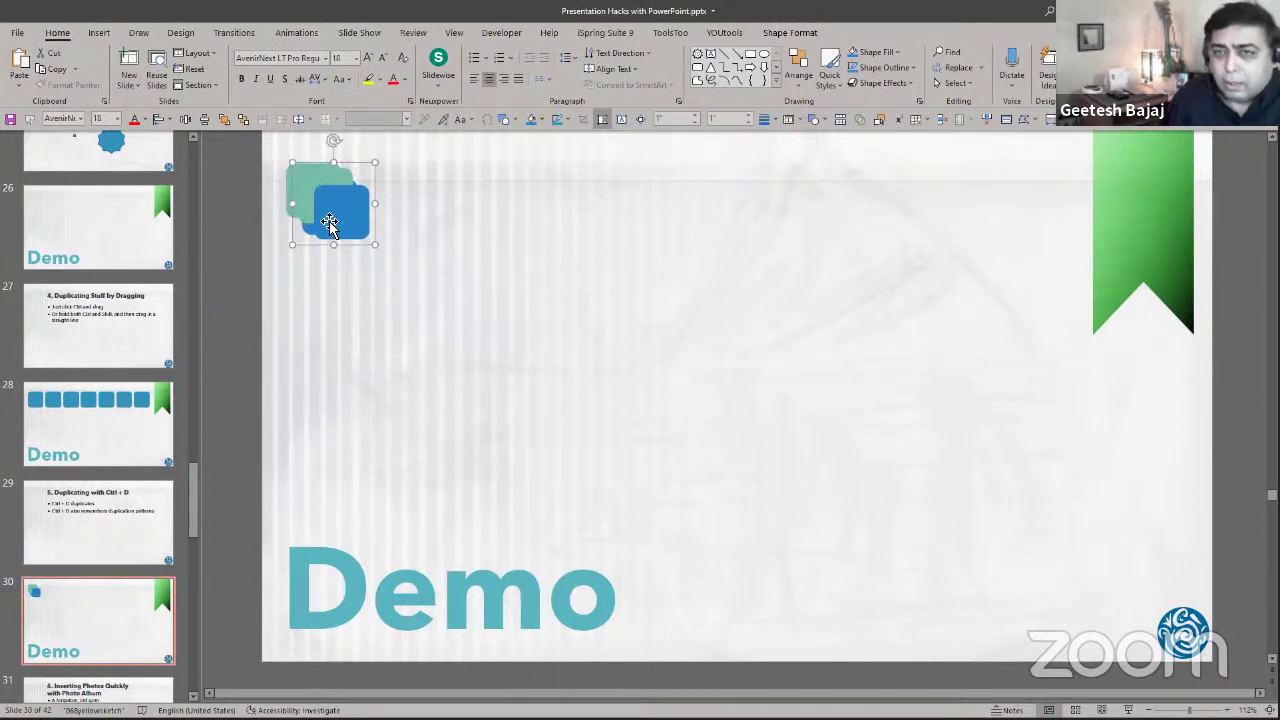
key(Right)
key(Right)
key(Right)
key(Right)
key(Right)
key(Right)
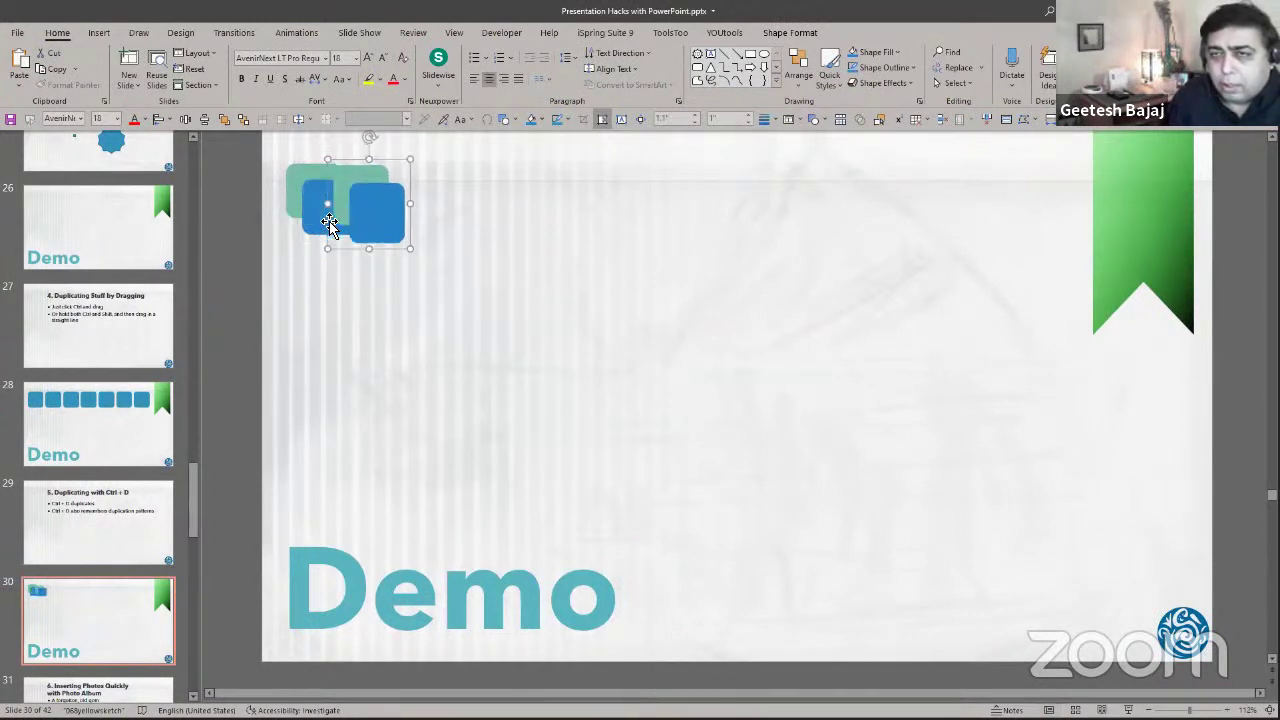
key(Up)
key(Up)
key(Up)
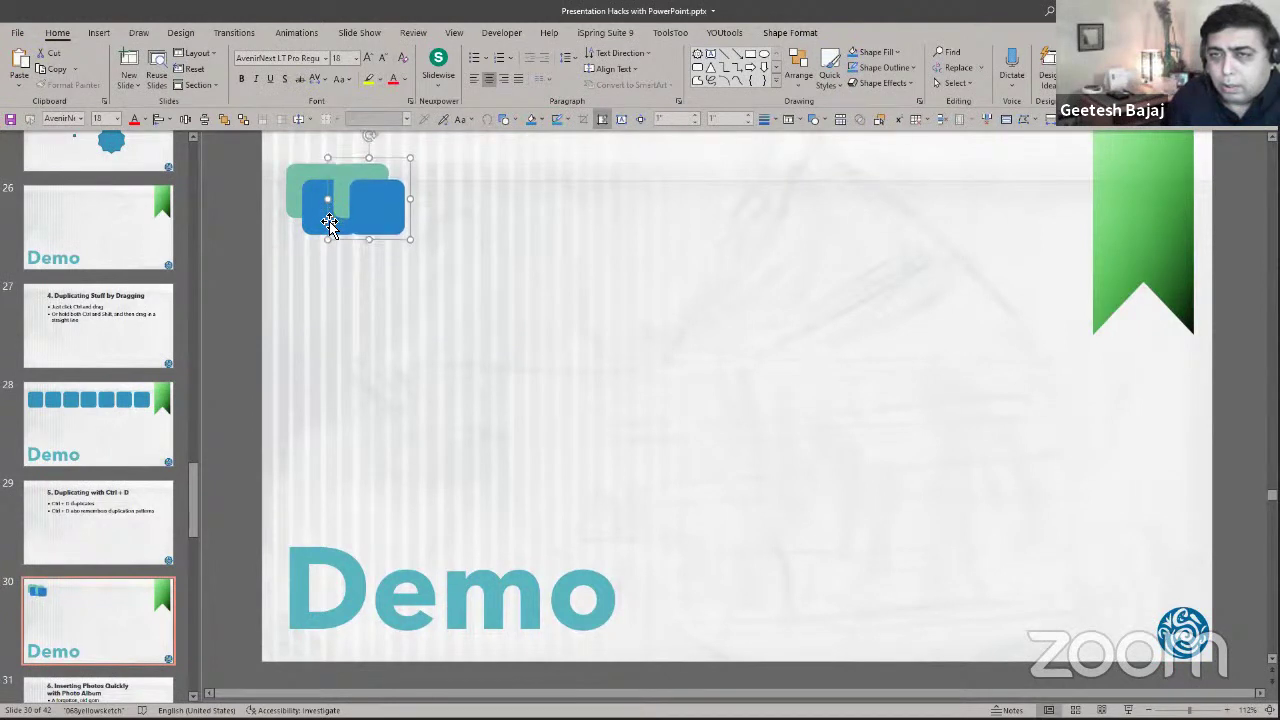
key(Right)
key(Right)
key(Right)
key(Right)
key(Right)
key(Right)
key(Right)
key(Right)
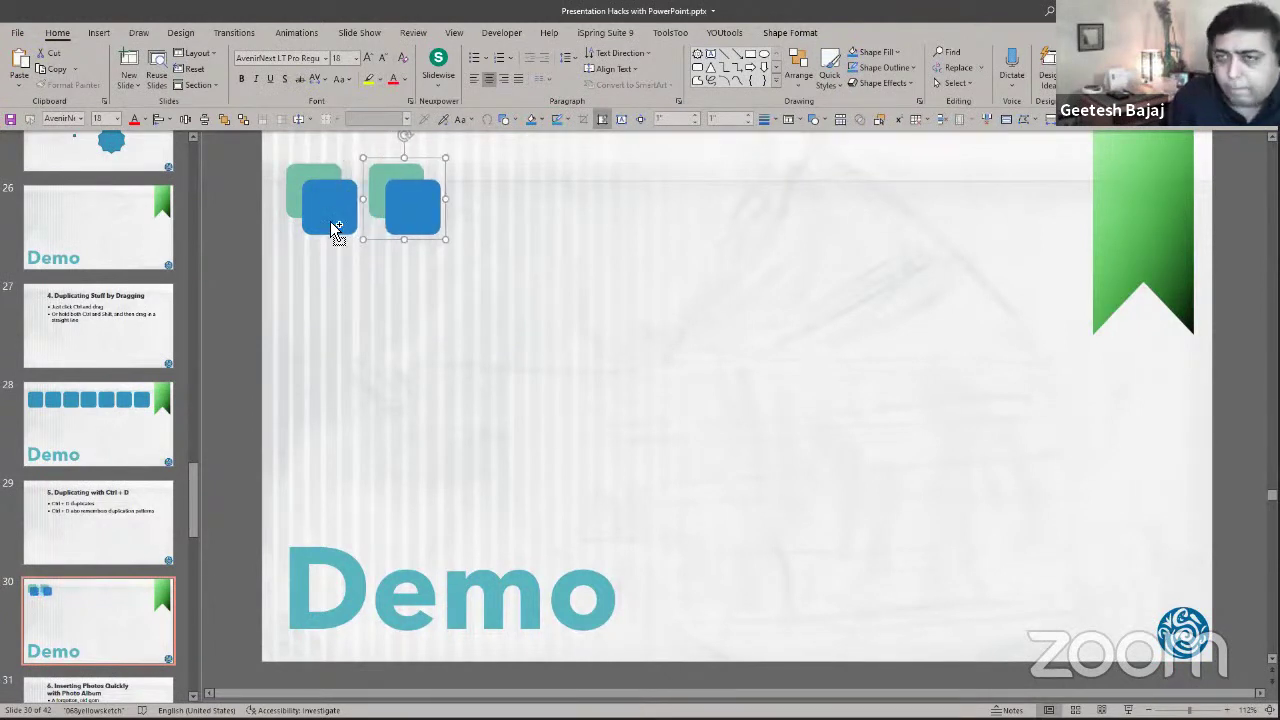
key(ctrl+d)
key(ctrl+d)
key(ctrl+d)
key(ctrl+d)
key(ctrl+d)
key(ctrl+d)
key(ctrl+d)
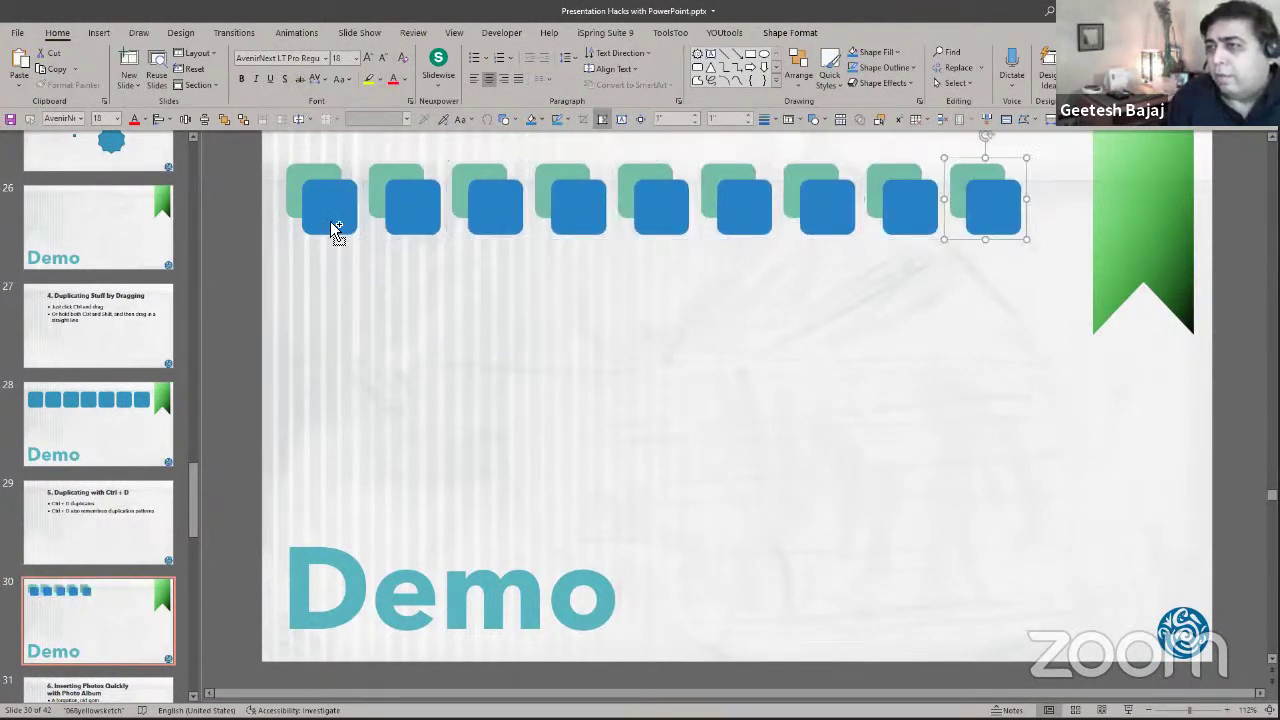
key(ctrl+d)
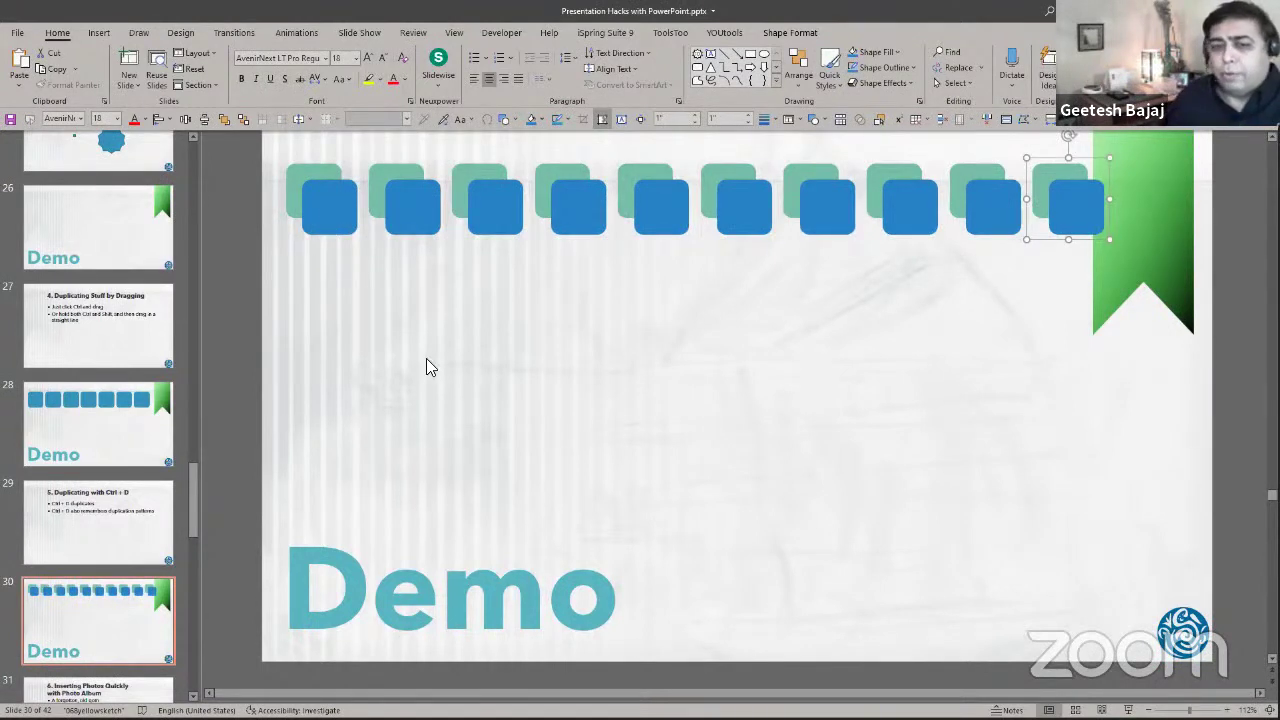
click(427, 362)
Scroll to slide 31, '6. Inserting Photos Quickly with Photo Album', and focus its slide area.
scroll(82, 426, down, 2)
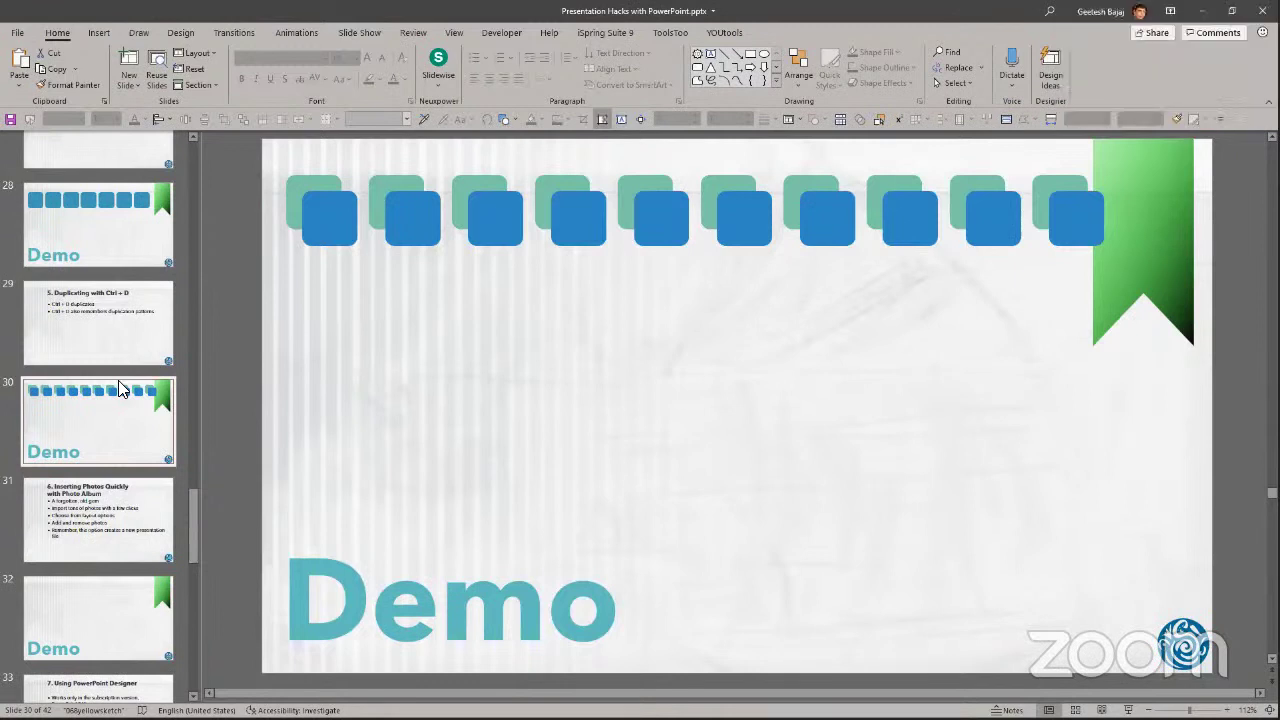
click(98, 498)
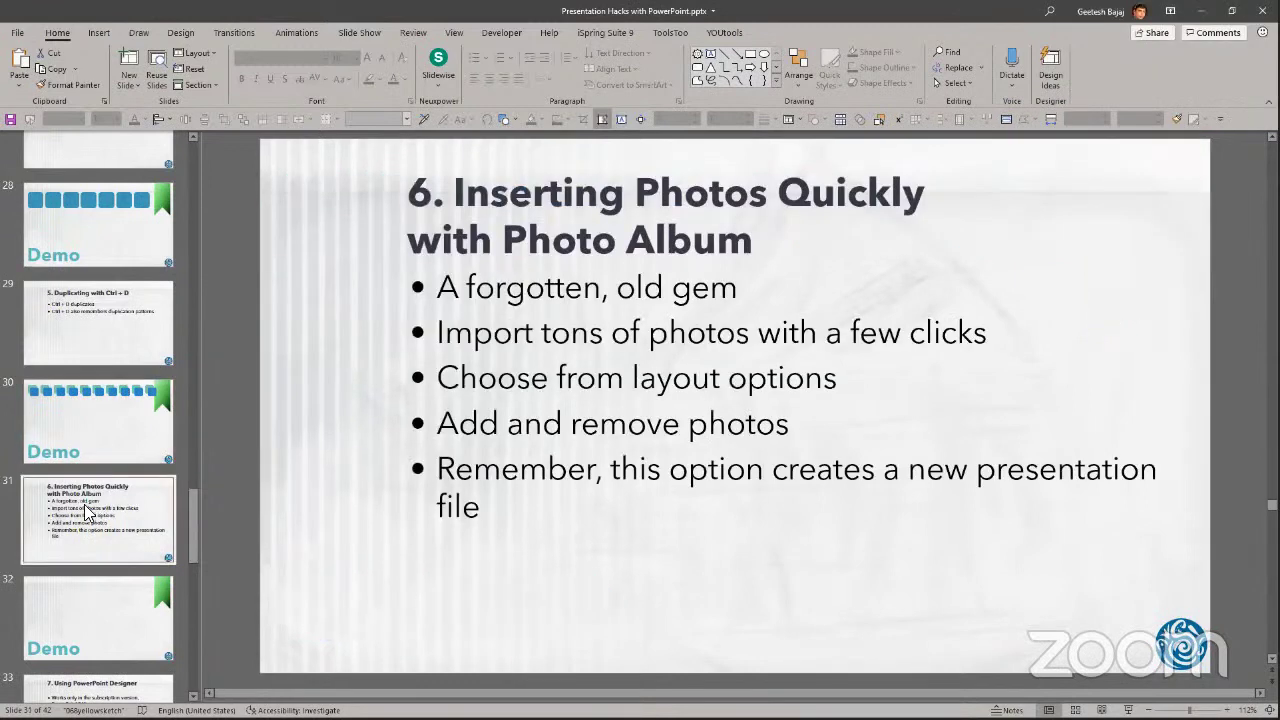
click(86, 508)
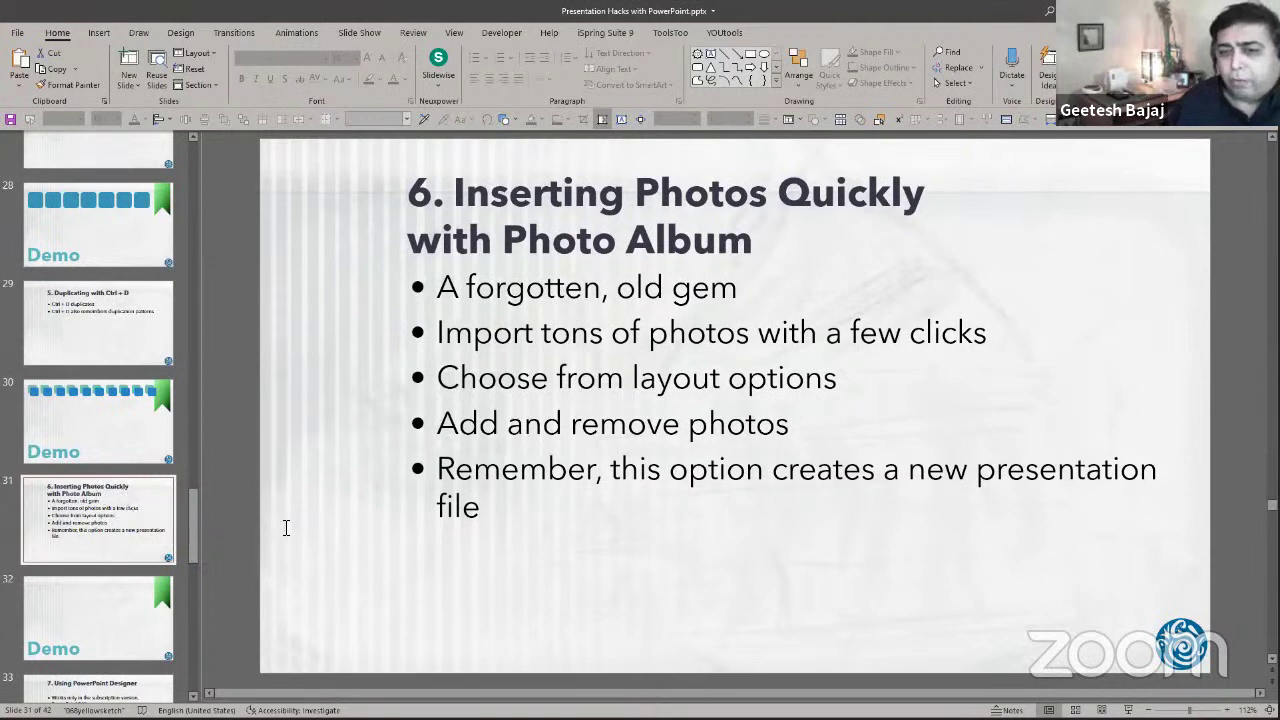
click(444, 560)
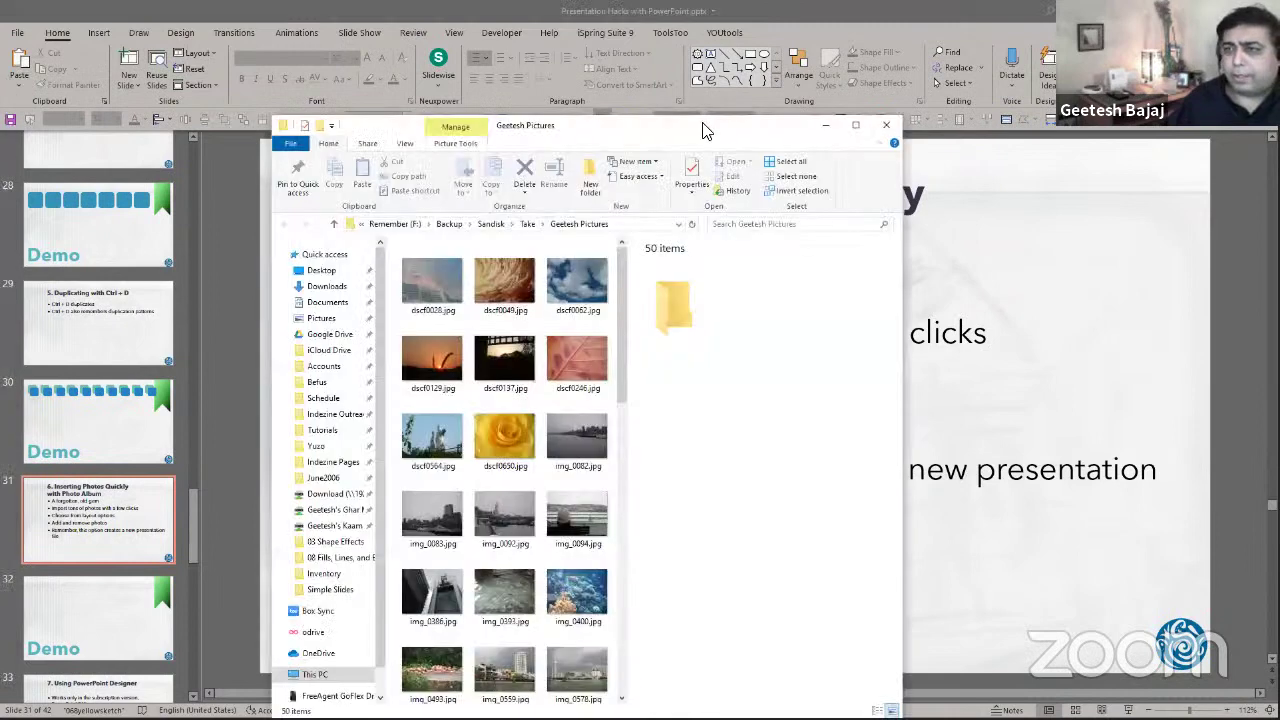
double_click(702, 124)
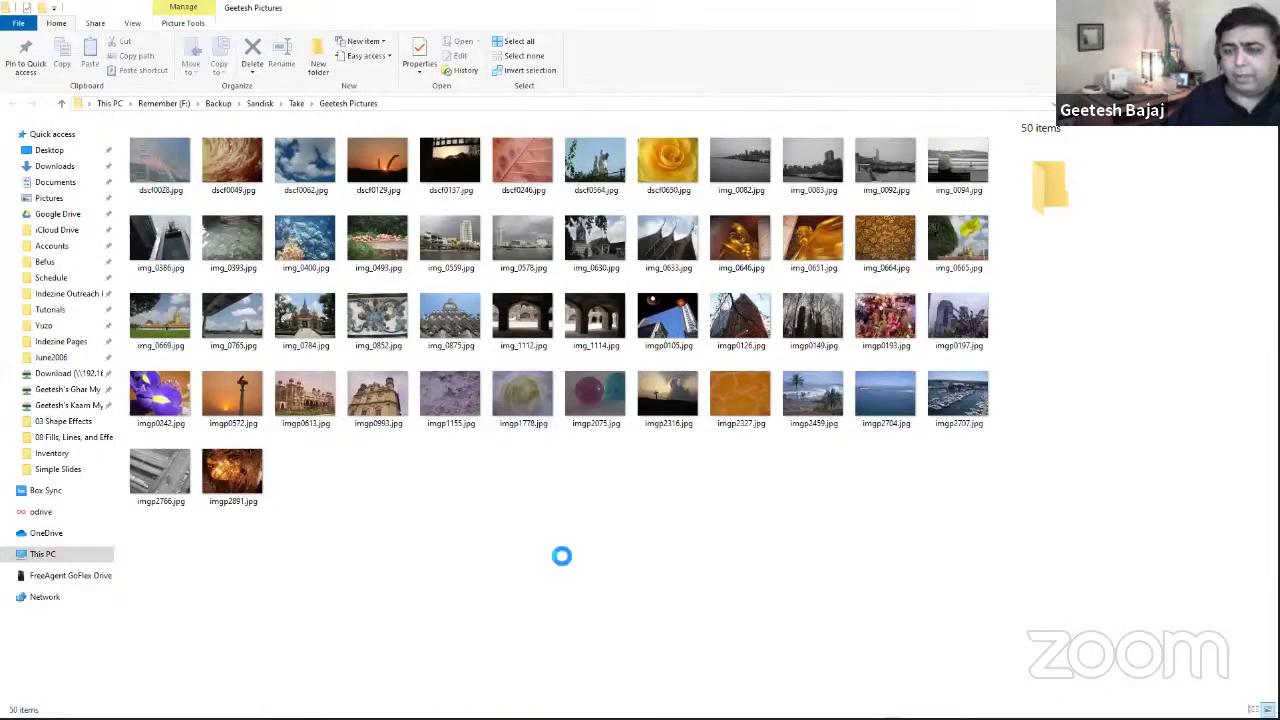
key(ctrl+a)
click(650, 525)
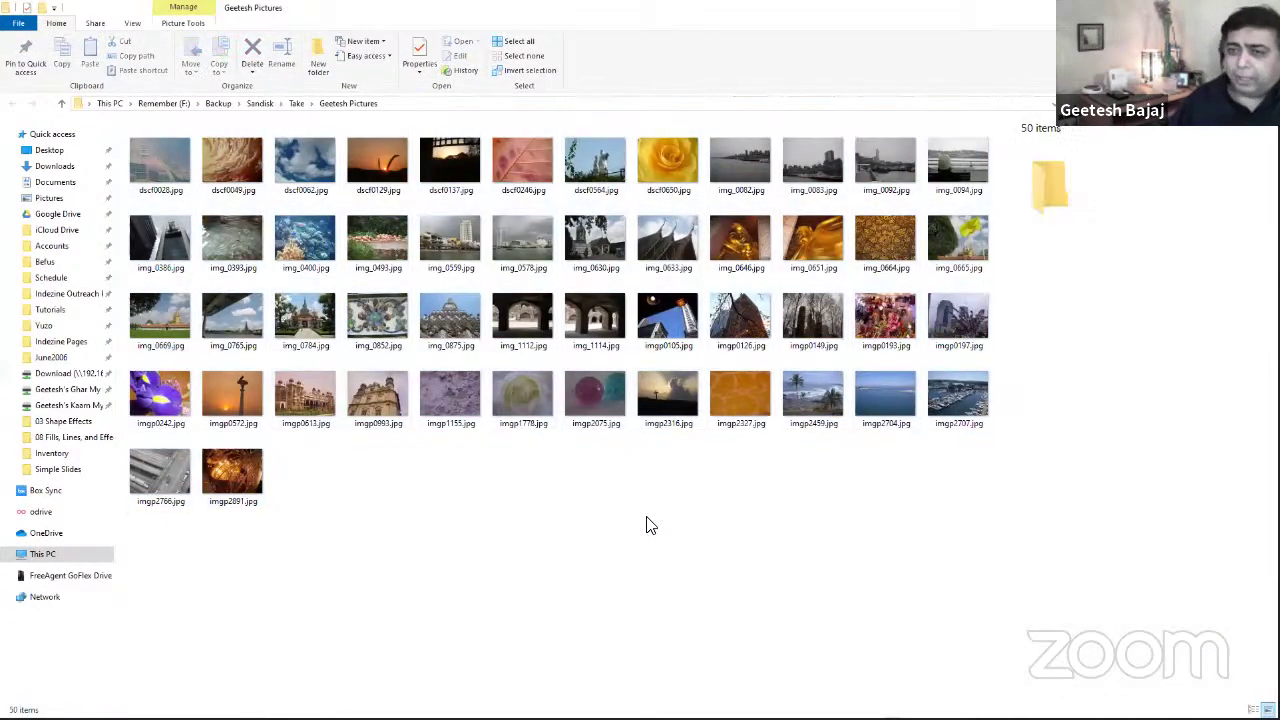
double_click(979, 23)
Add a new blank slide after slide 30 with Ctrl+M.
key(alt+Tab)
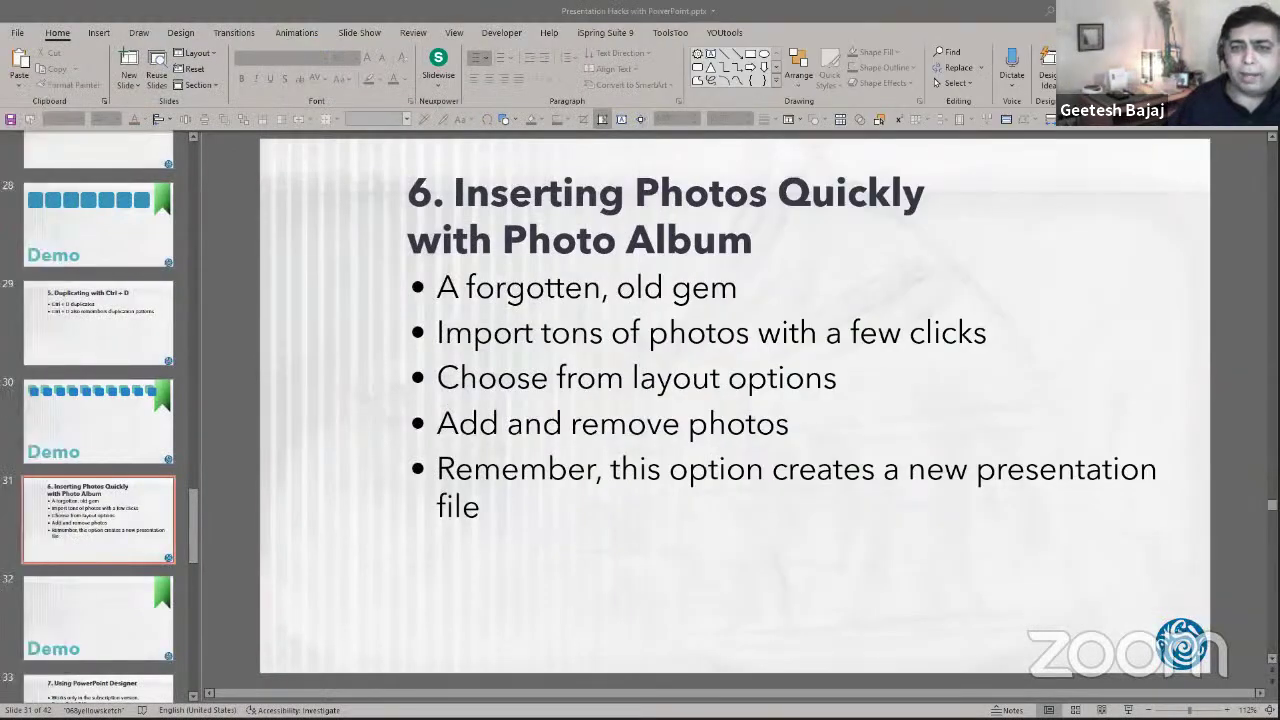
click(74, 470)
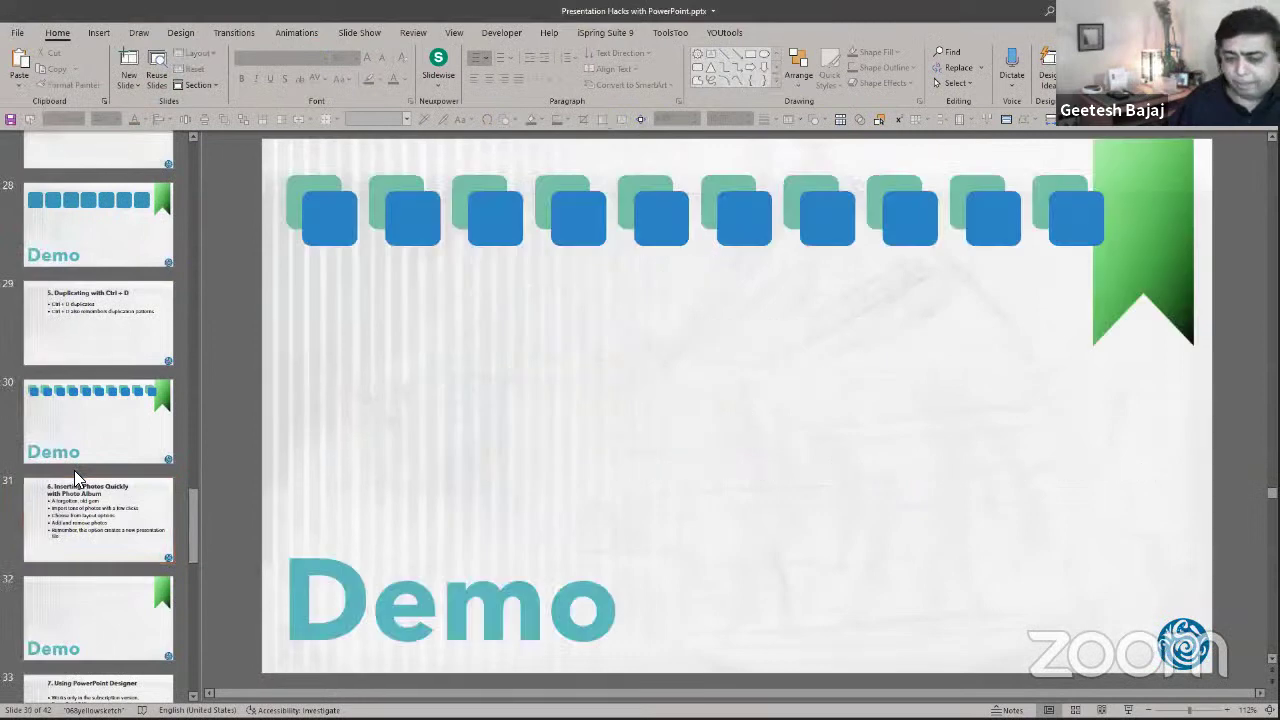
key(ctrl+m)
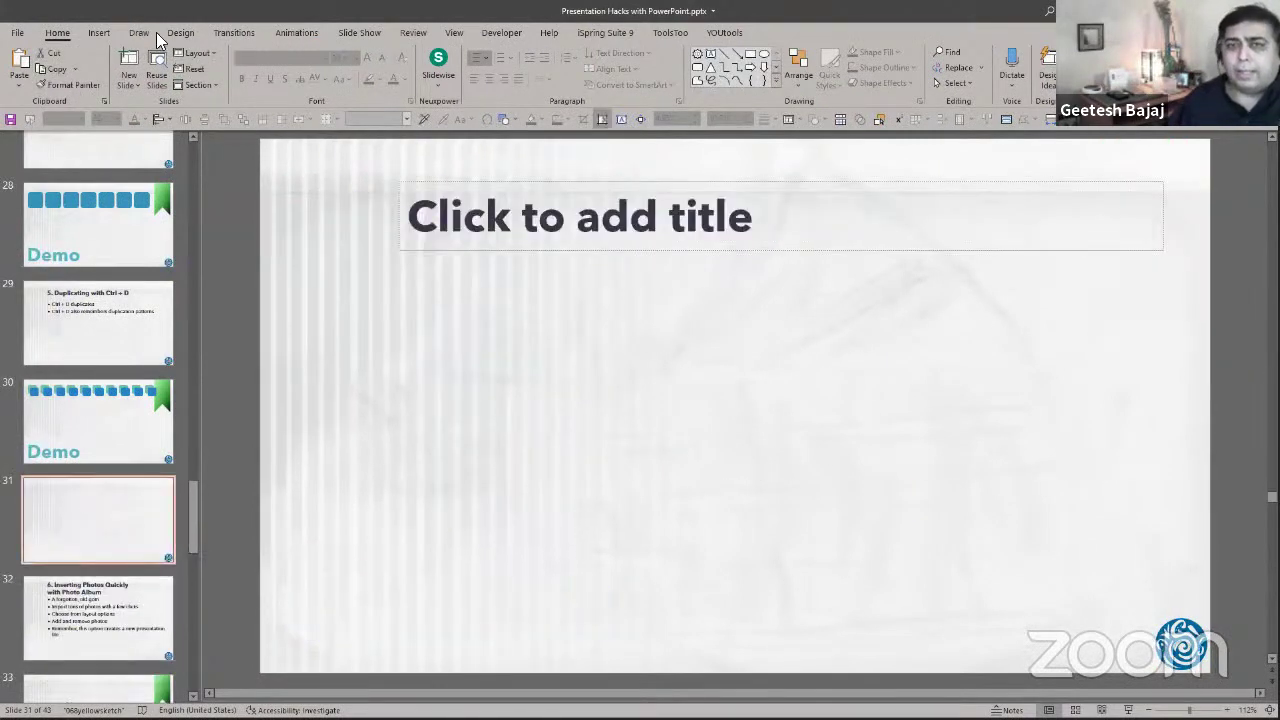
Open the New Photo Album dialog from the Insert ribbon.
click(106, 32)
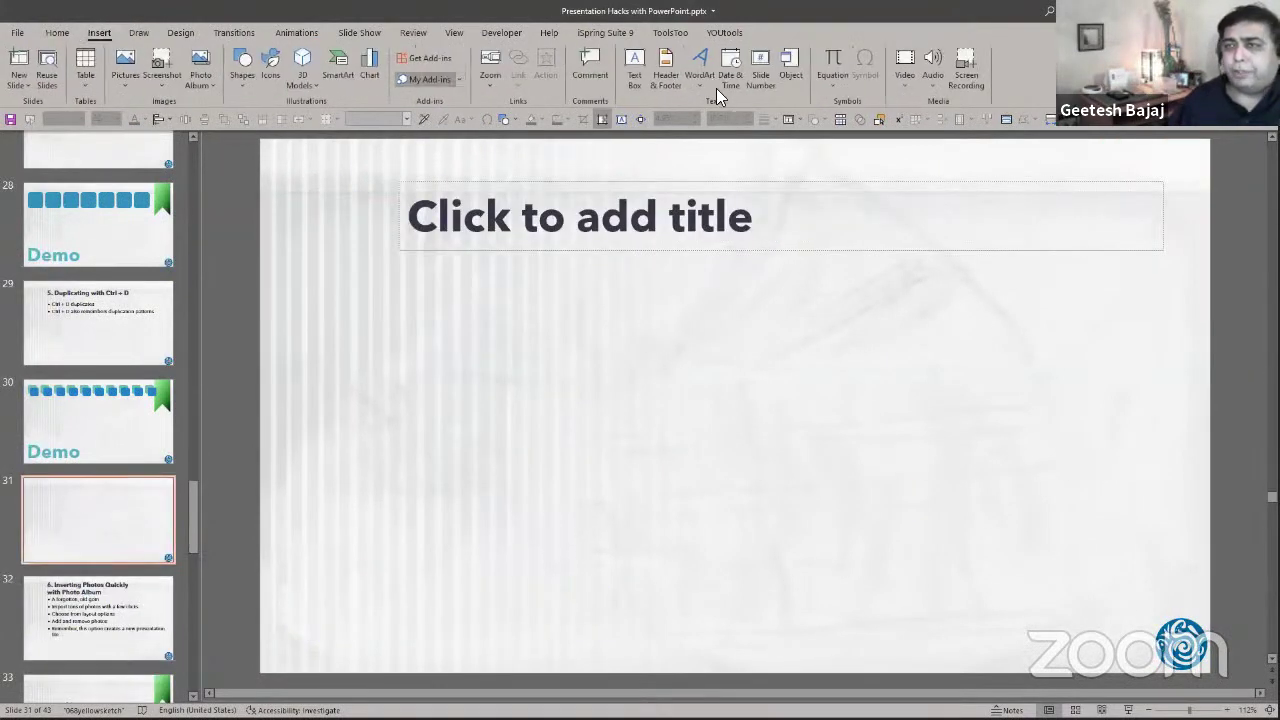
click(130, 70)
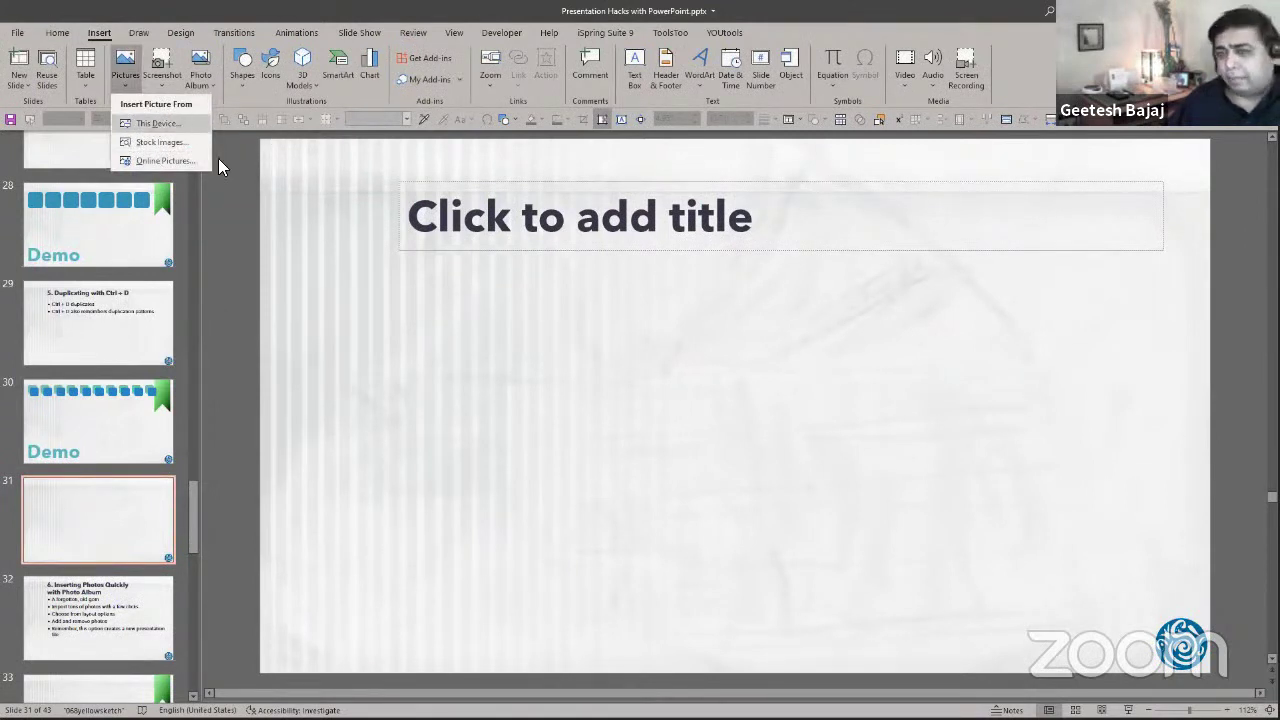
click(232, 262)
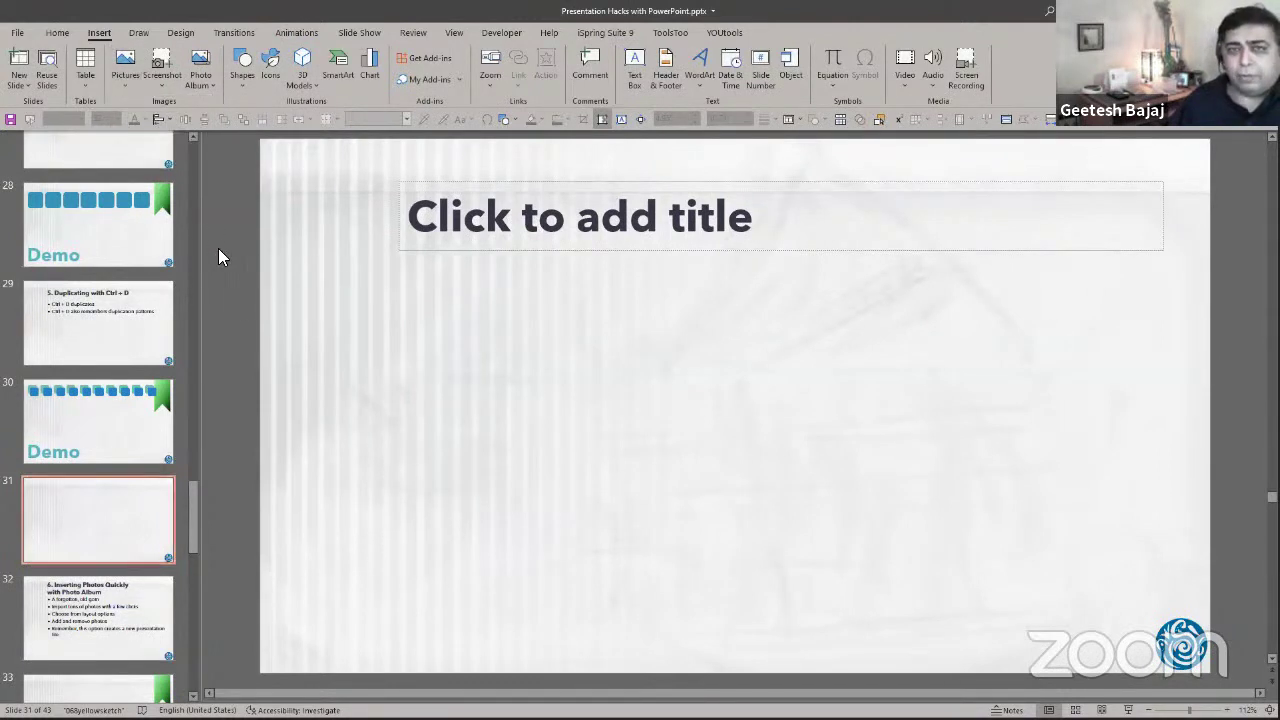
click(199, 87)
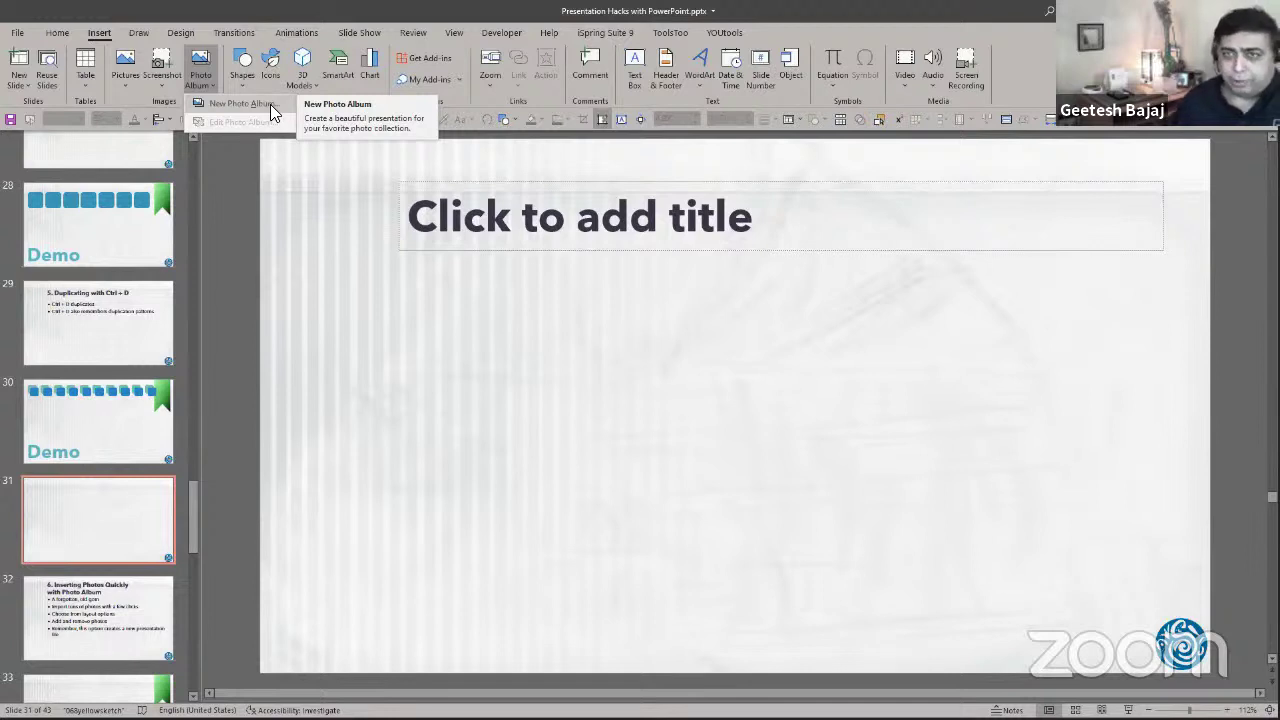
click(270, 104)
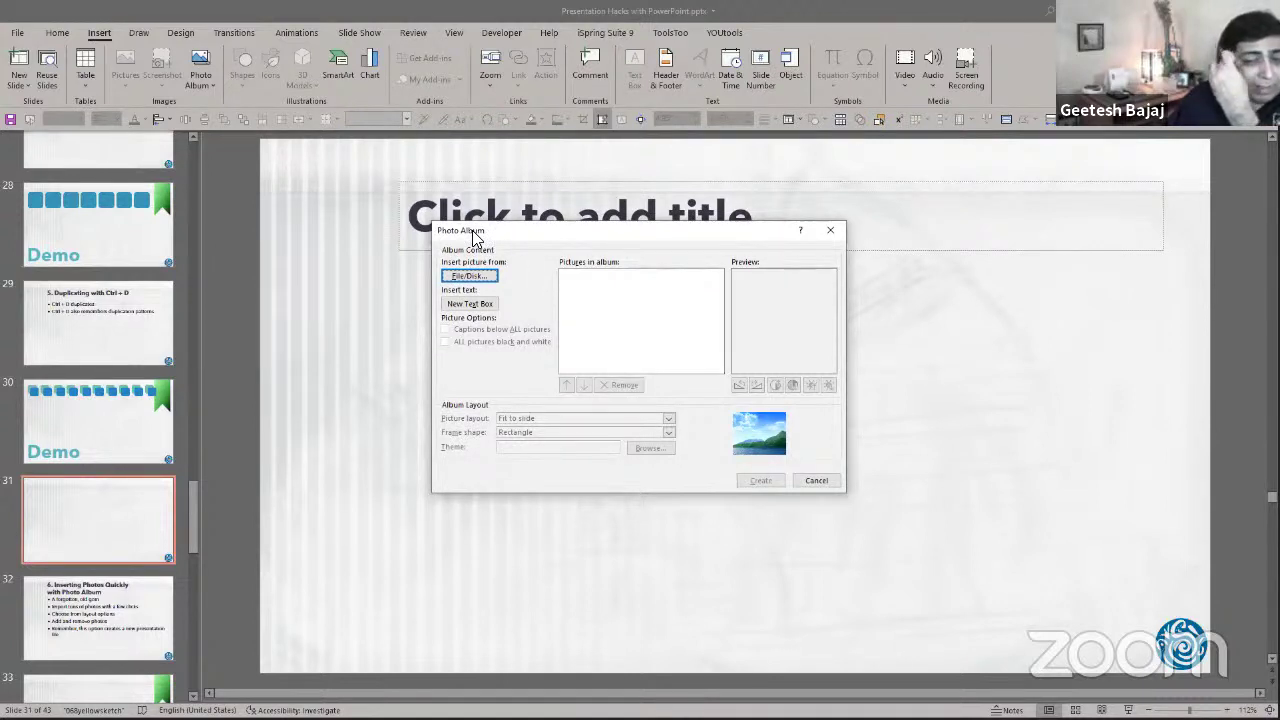
Choose File/Disk in the Photo Album dialog and go to the backup pictures folder.
drag(472, 230, 508, 304)
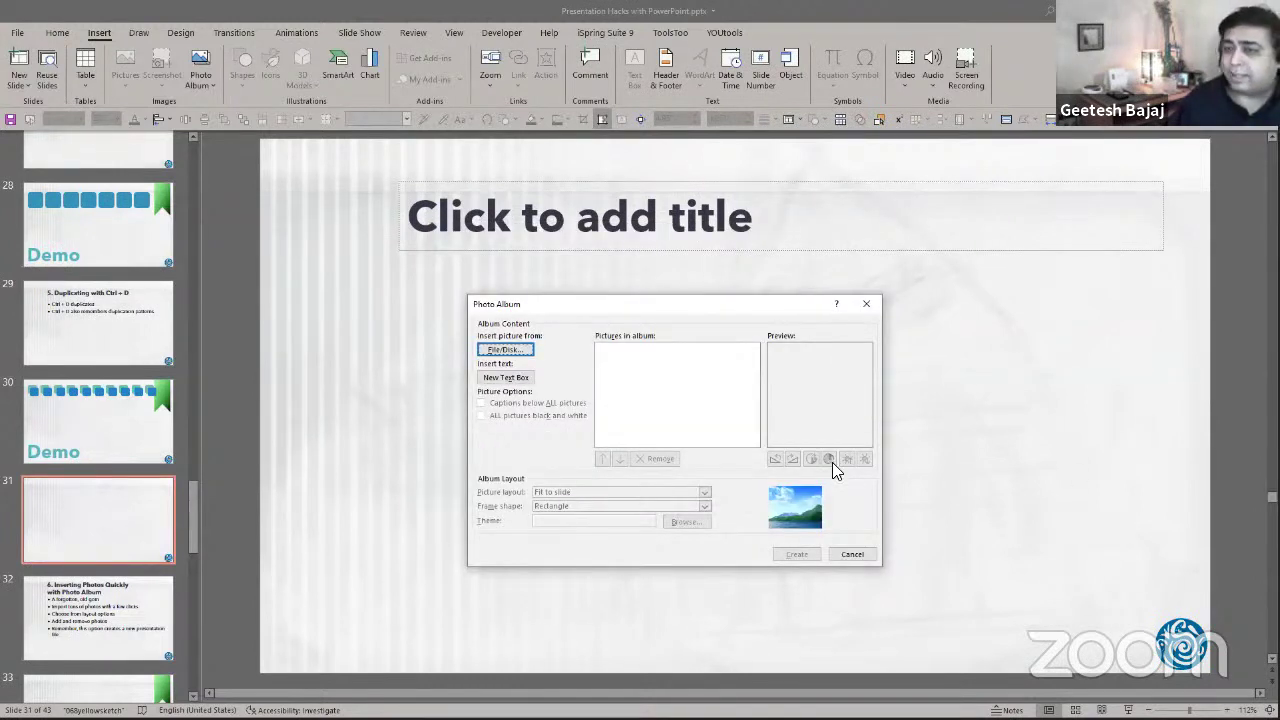
click(505, 349)
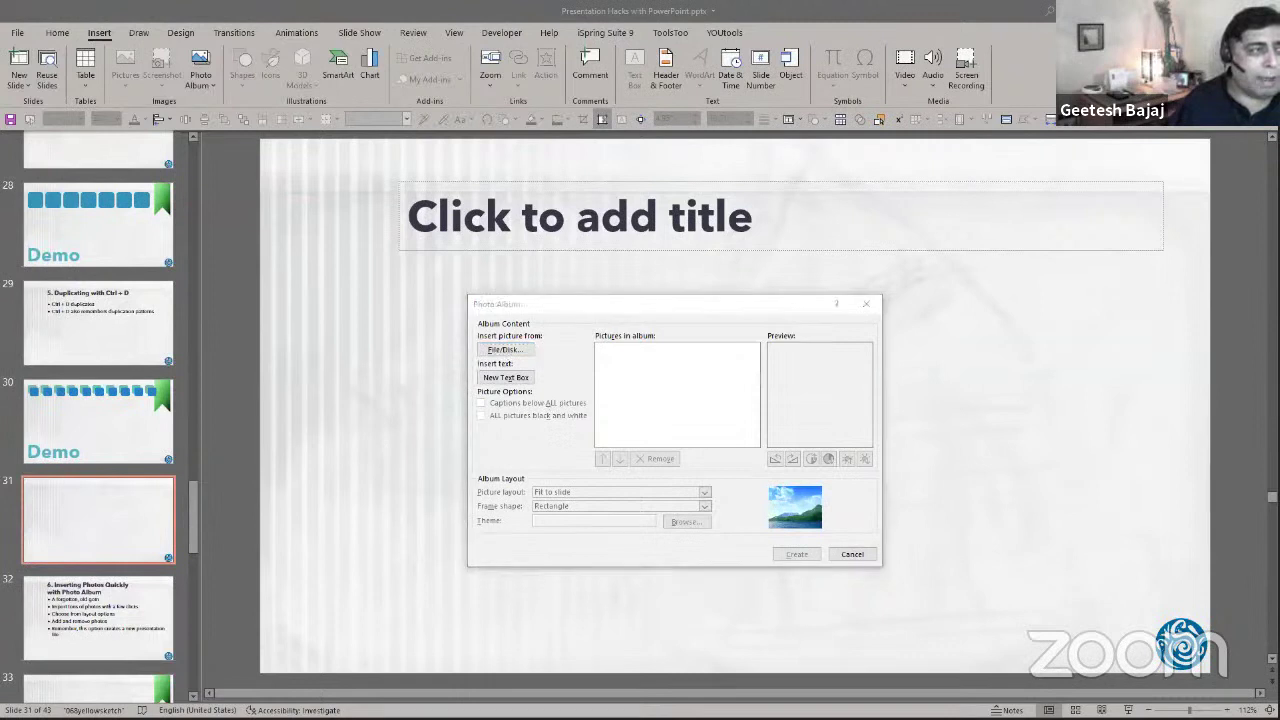
click(515, 351)
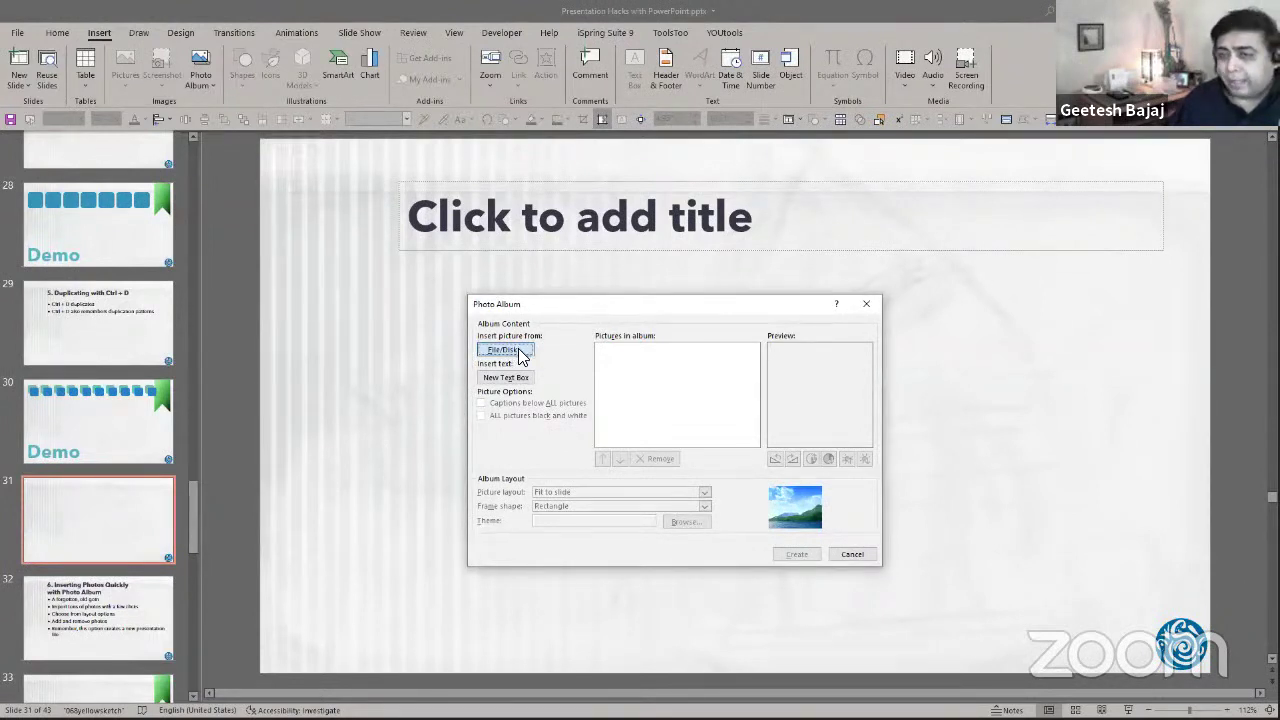
click(522, 352)
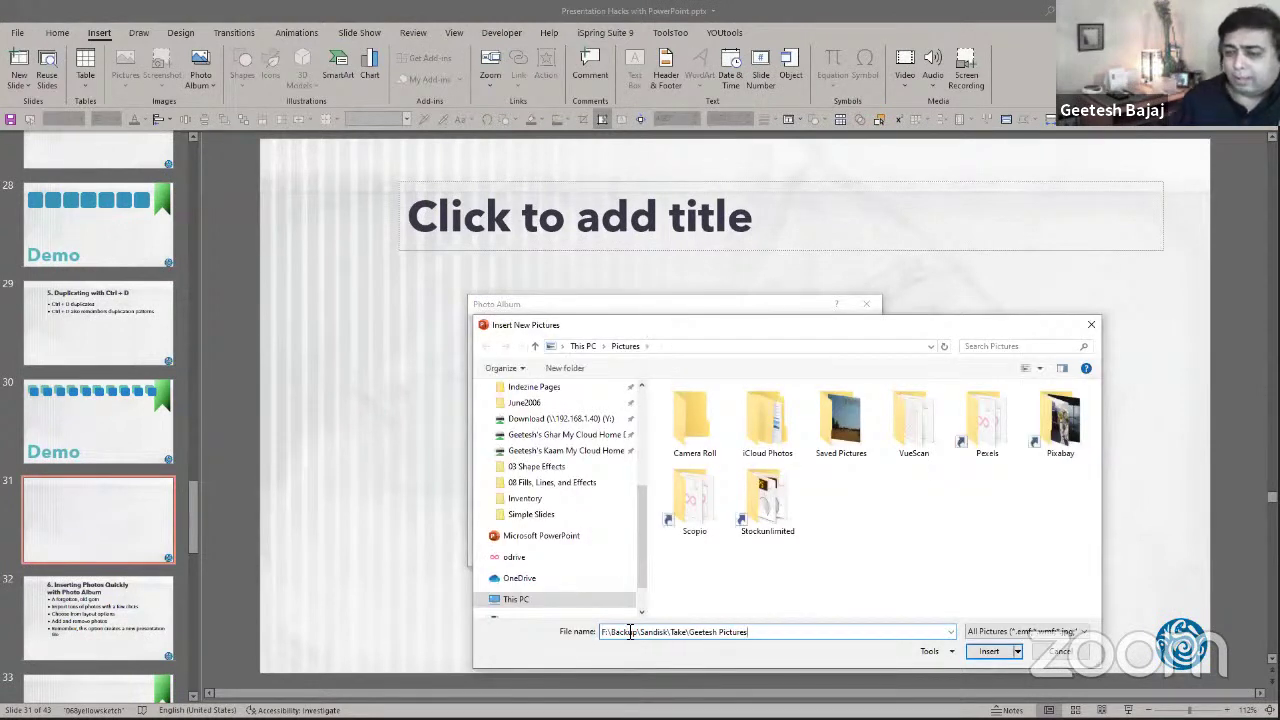
click(630, 632)
key(Return)
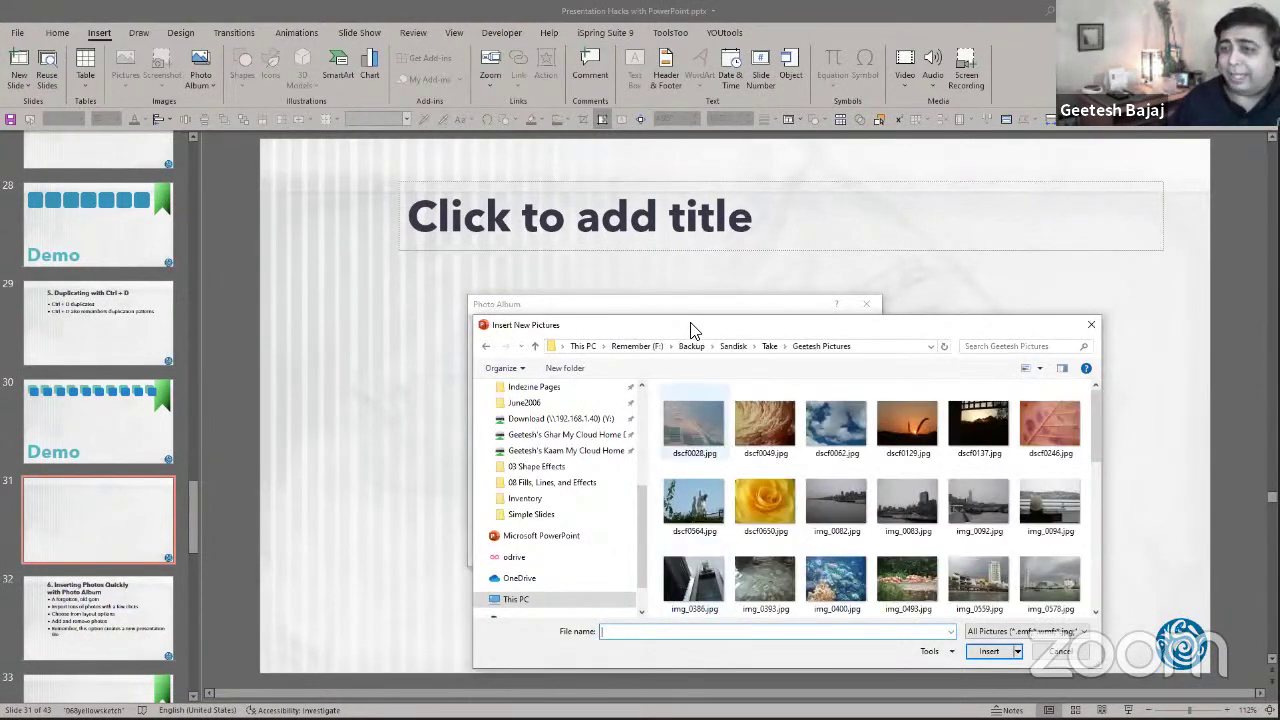
Select all pictures in the Geetesh Pictures folder and insert them into the album.
drag(564, 325, 305, 115)
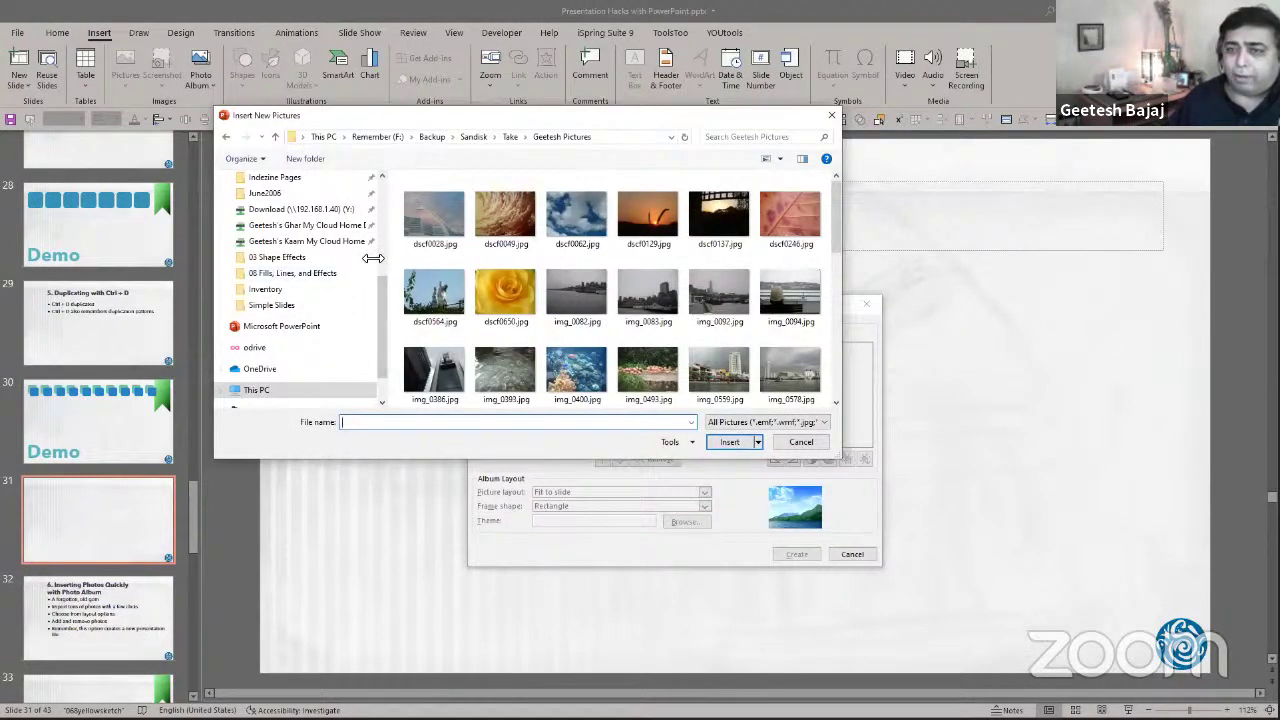
drag(386, 257, 280, 257)
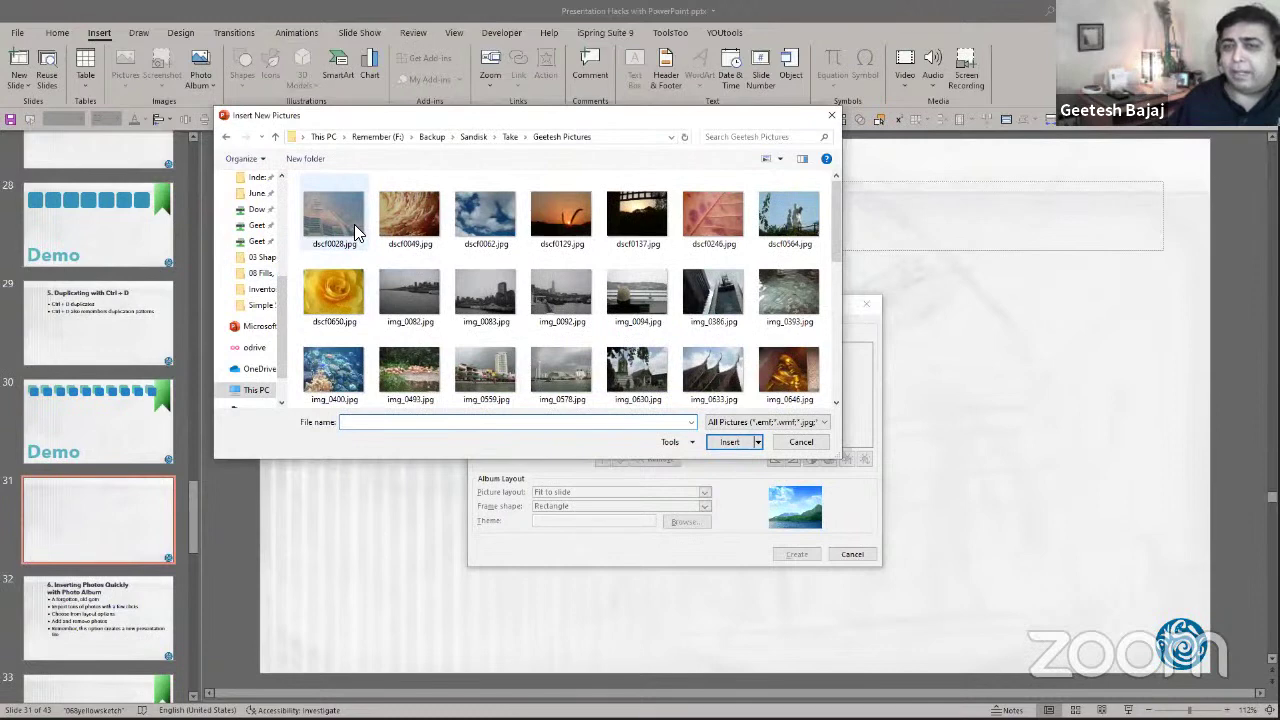
click(354, 224)
key(ctrl+a)
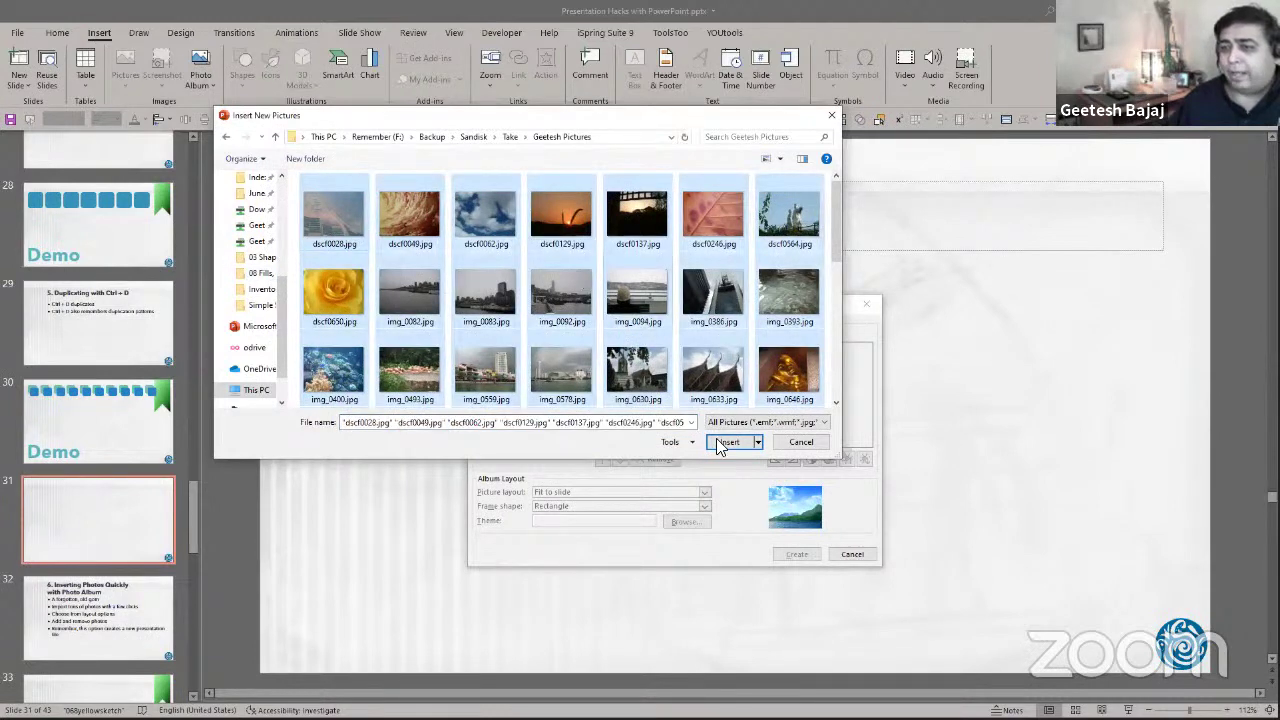
click(722, 443)
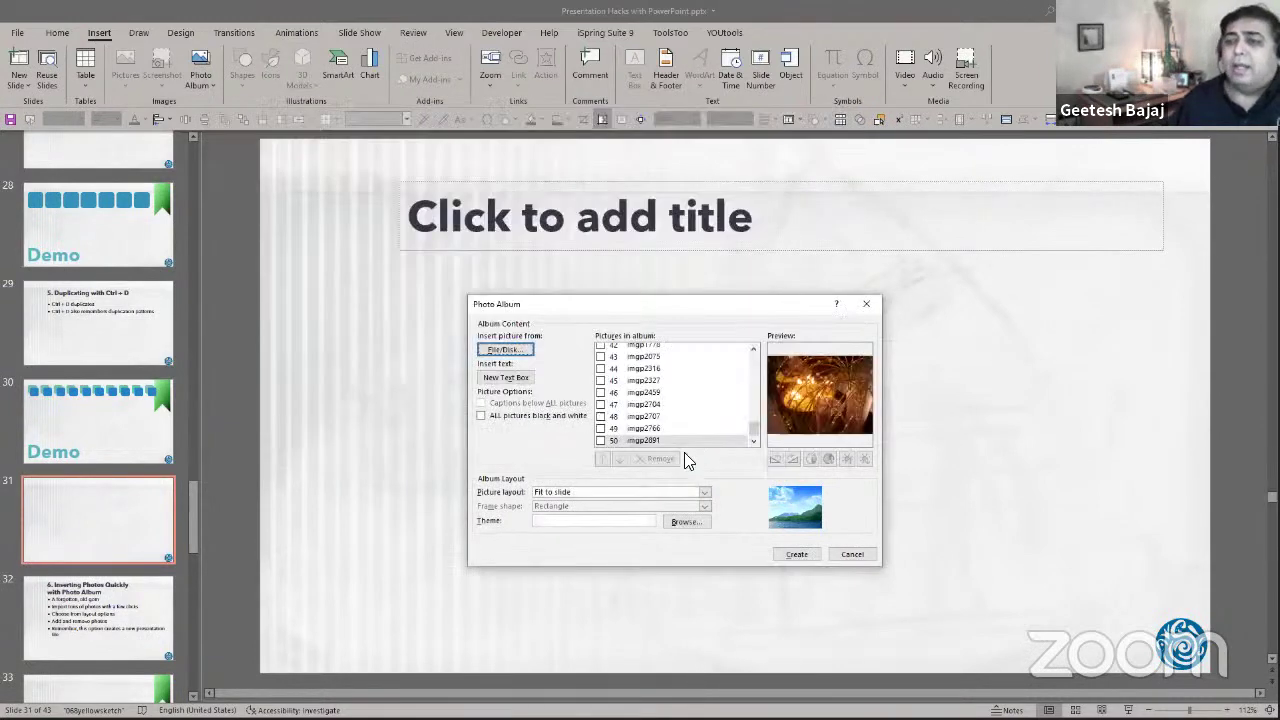
Preview album pictures dscf0028 and the flamingo img_0493 in the picture list.
drag(754, 430, 745, 362)
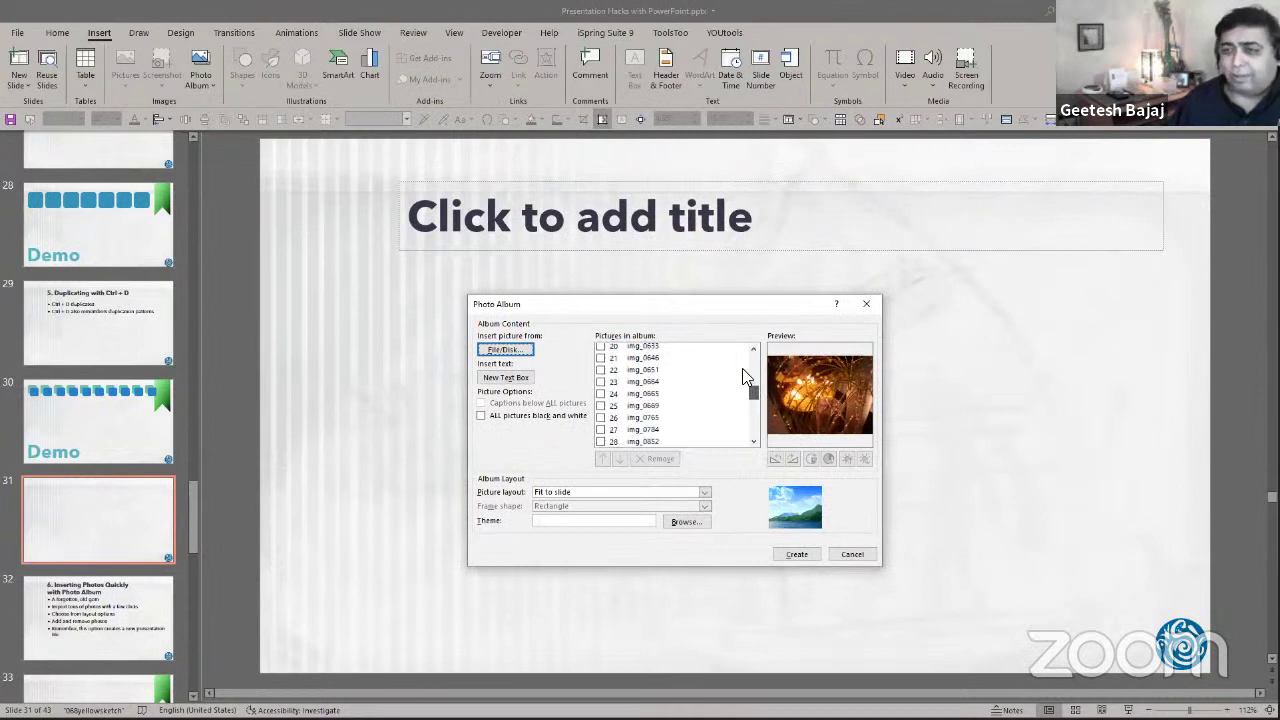
click(645, 350)
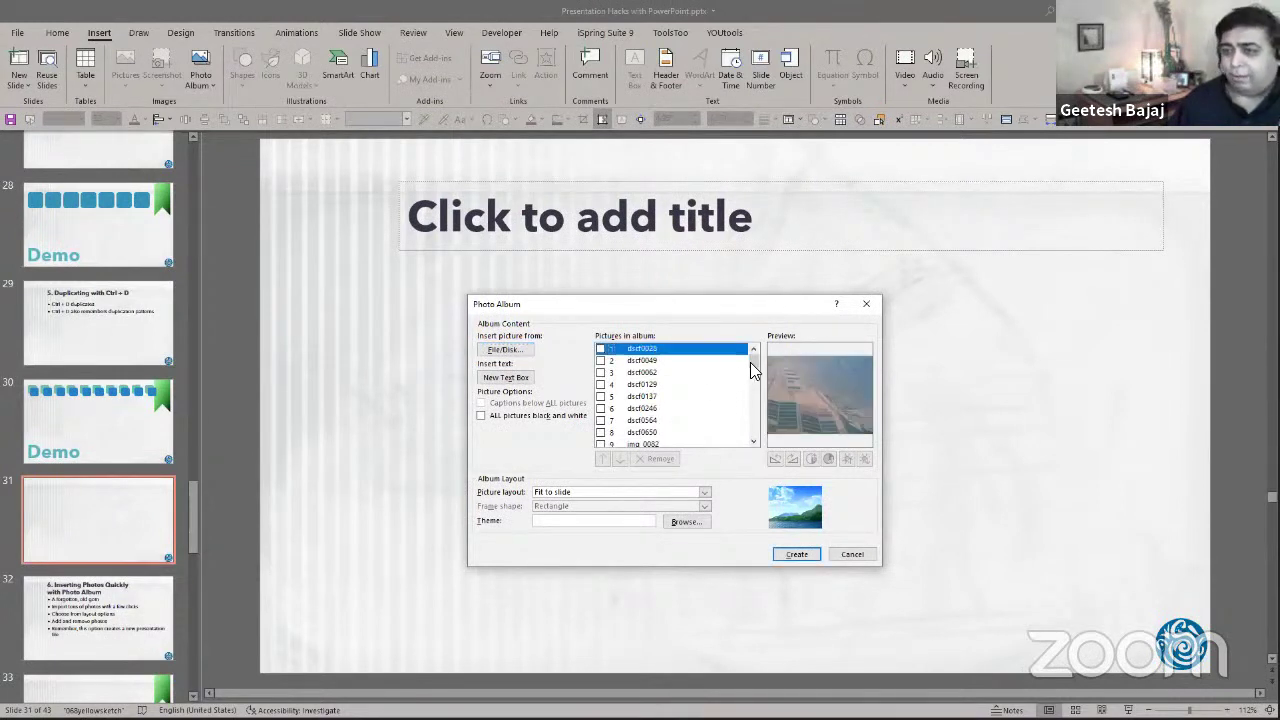
scroll(730, 388, down, 4)
click(745, 383)
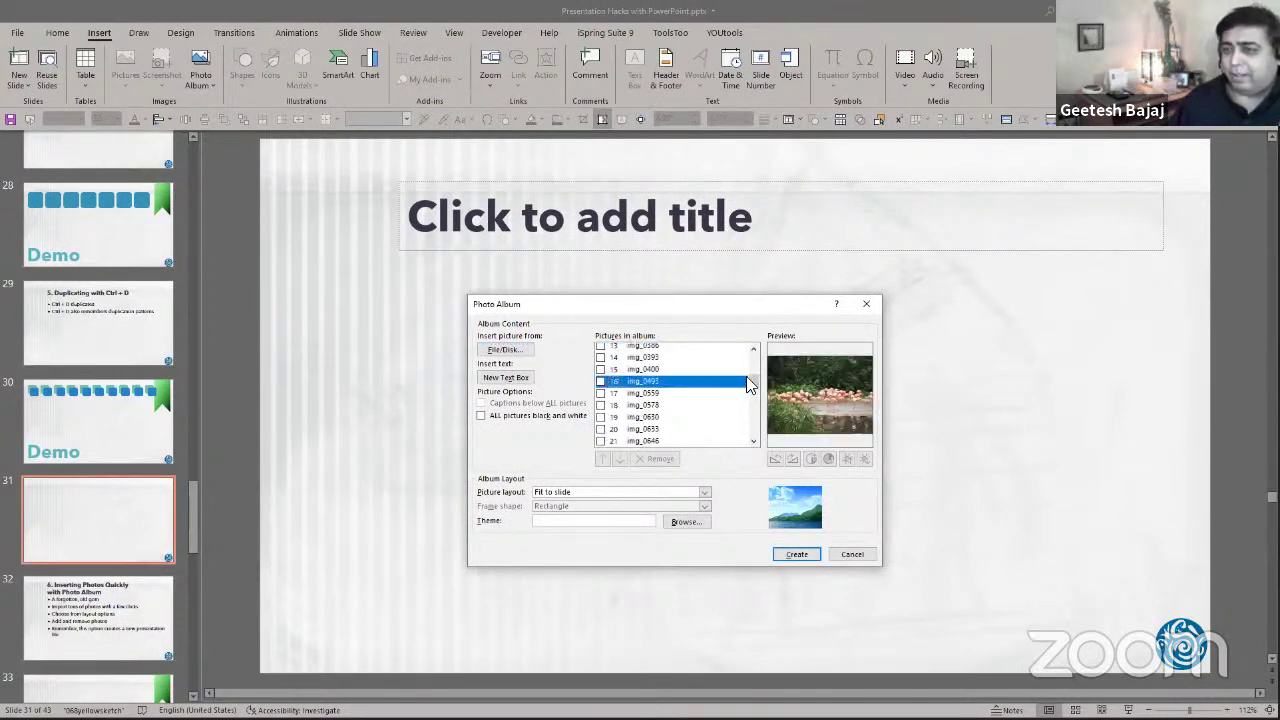
drag(750, 388, 748, 418)
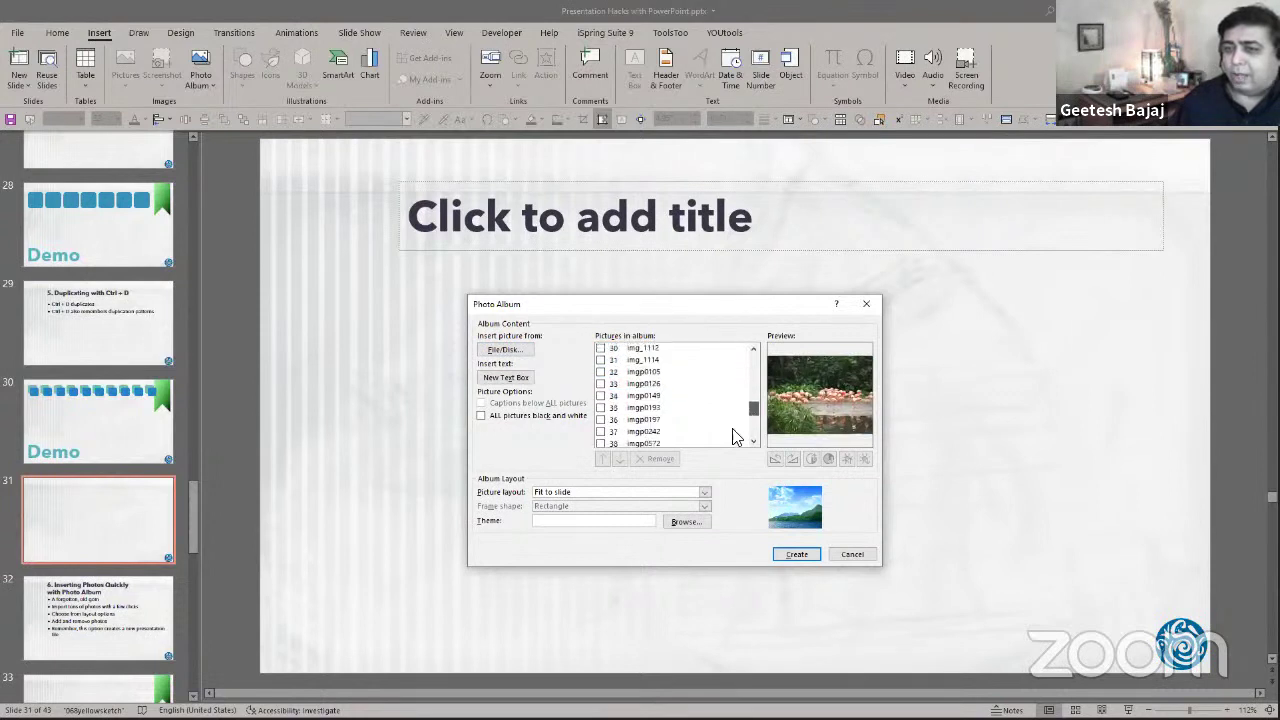
Create the photo album and view its slides 3 through 5 and beyond.
click(790, 552)
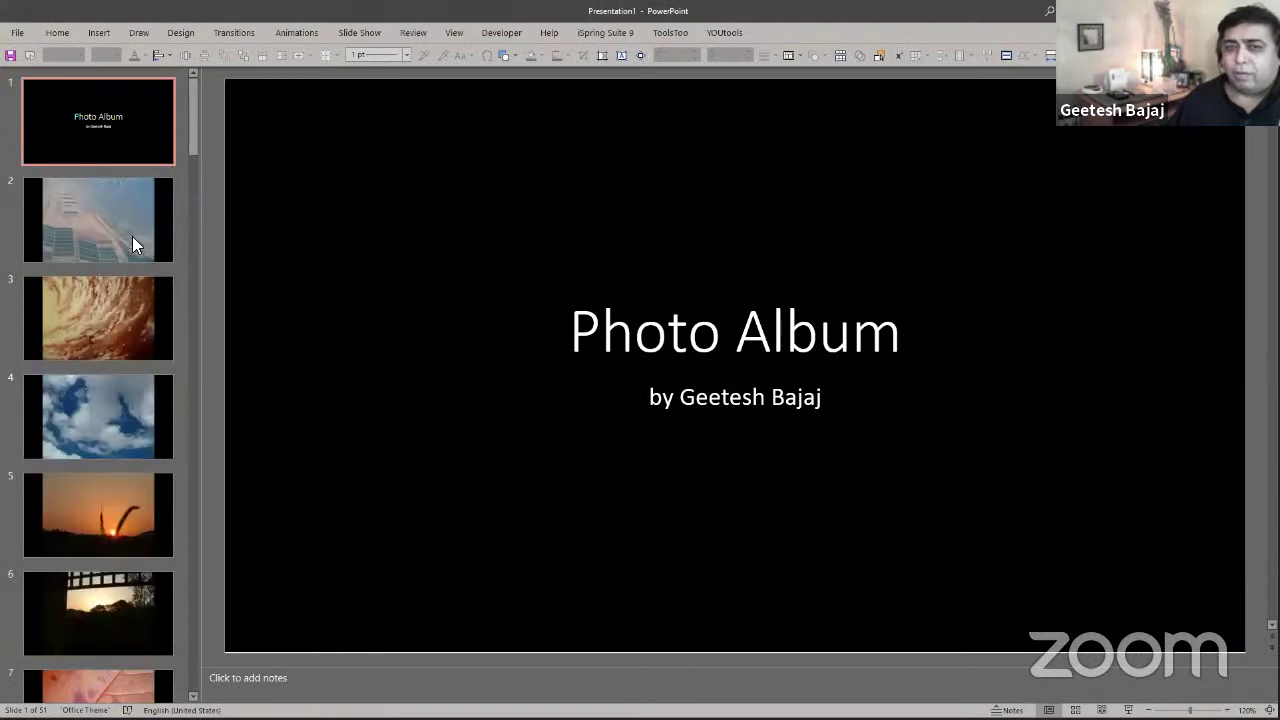
click(82, 294)
click(88, 344)
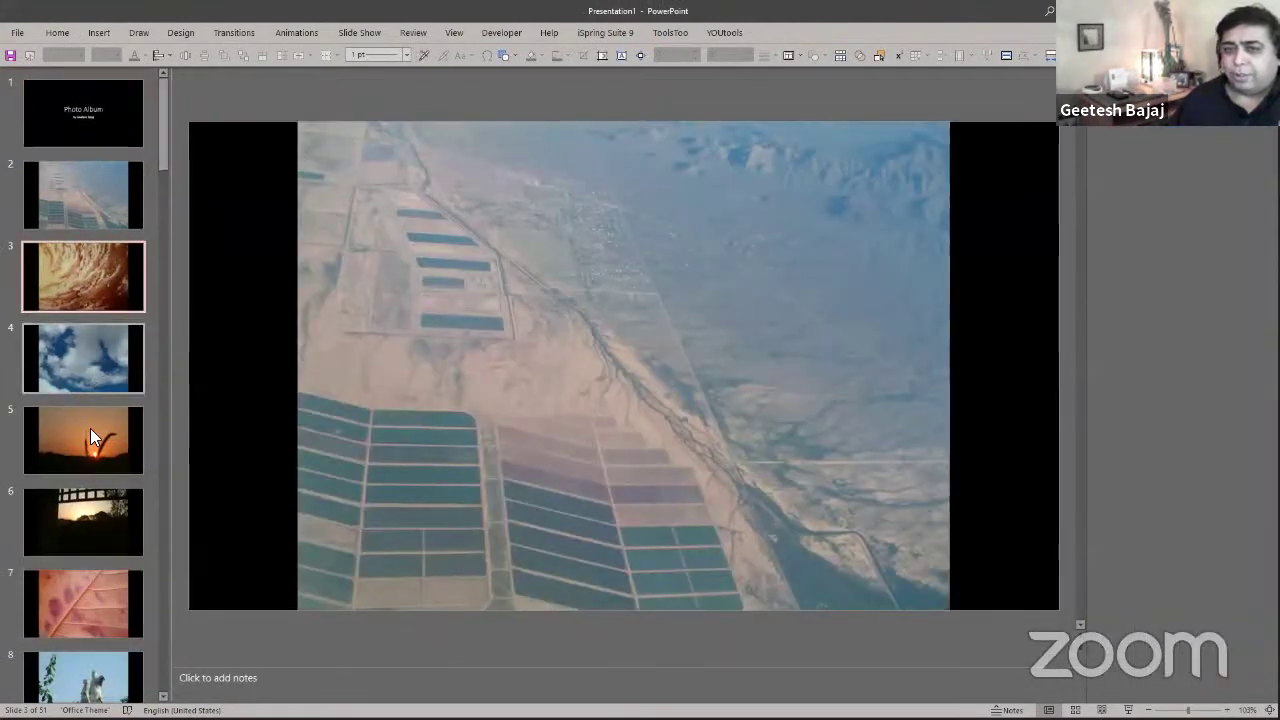
click(90, 428)
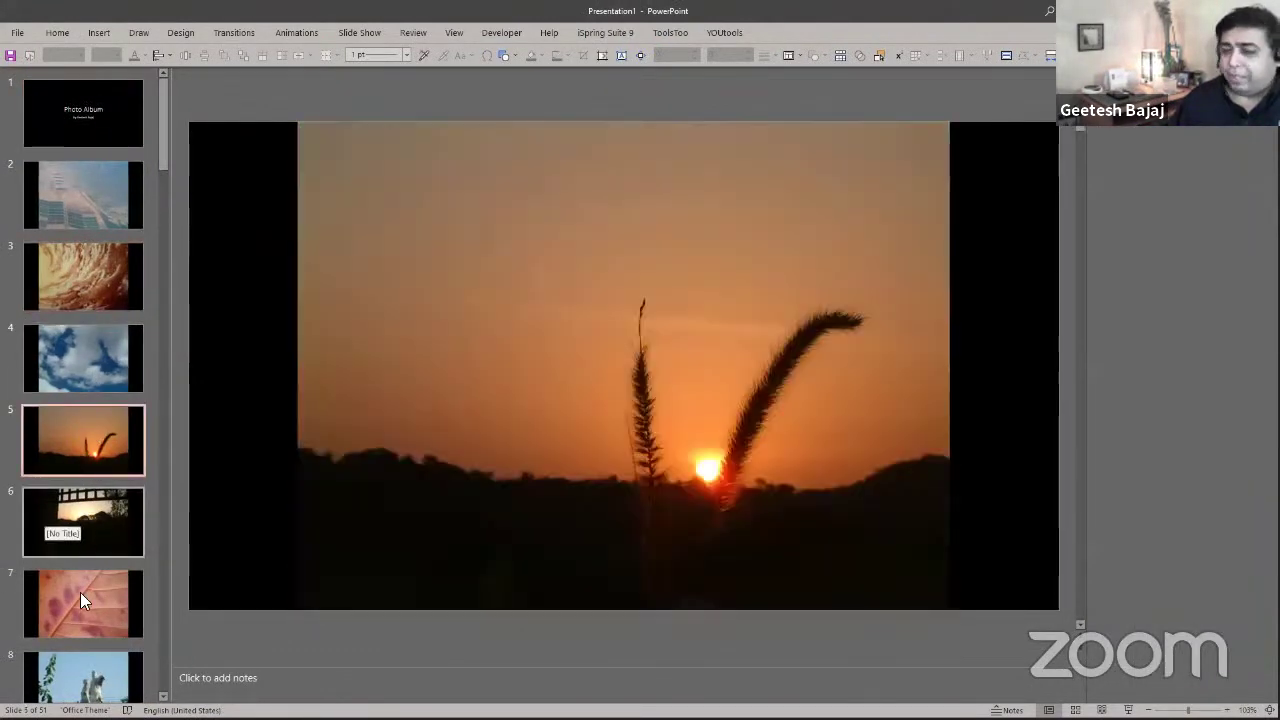
key(Down)
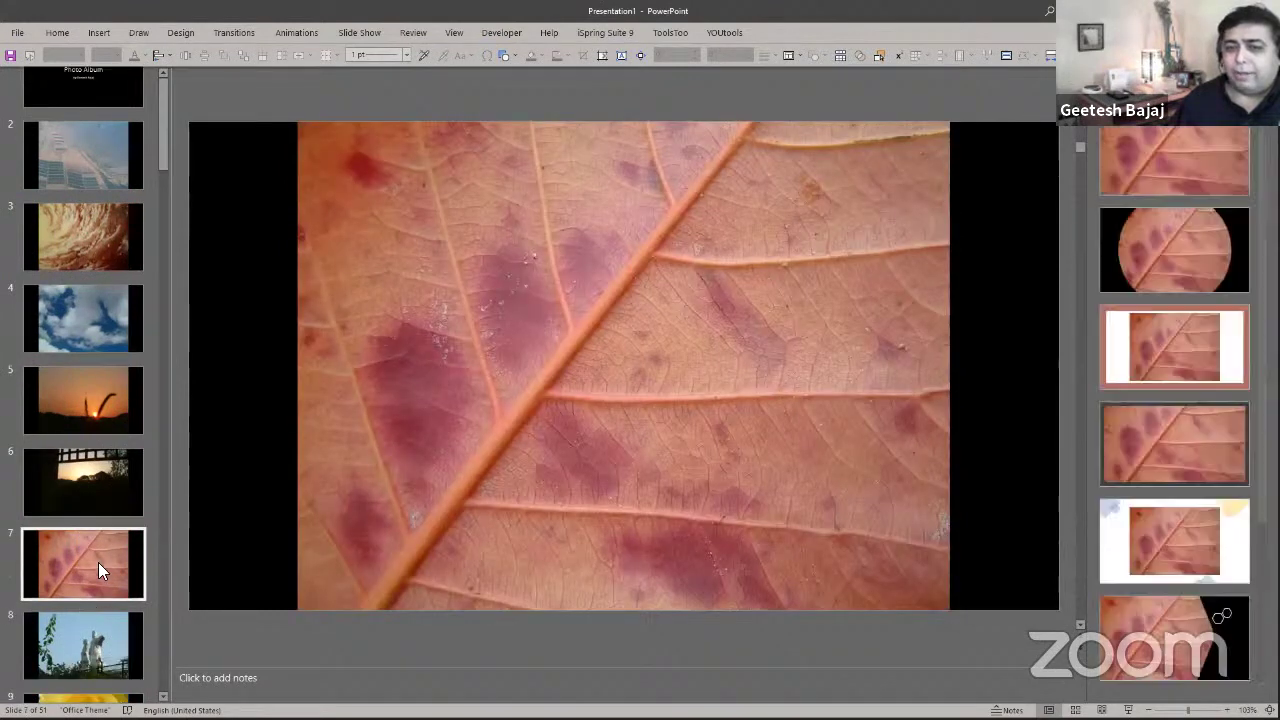
key(Down)
Scroll the new album slides, show slide 2's aerial photo, and pin the ribbon open.
scroll(98, 558, down, 3)
scroll(98, 558, down, 2)
scroll(98, 558, down, 2)
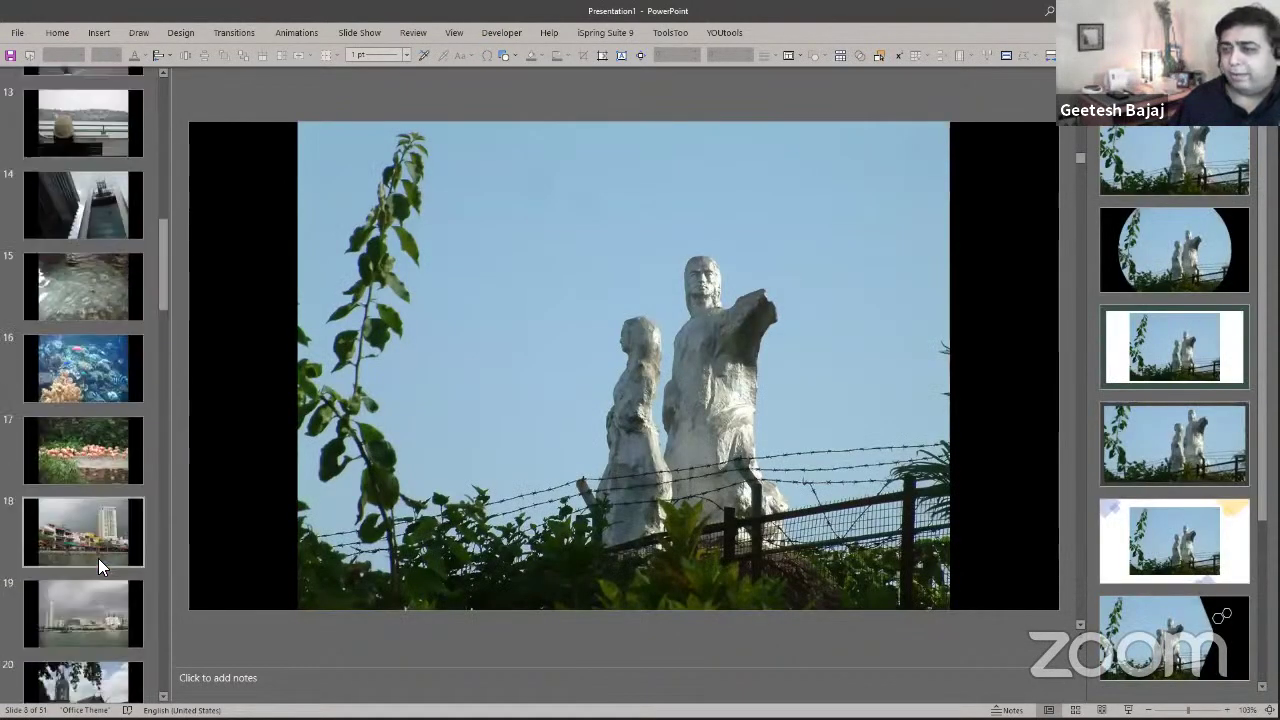
scroll(98, 558, up, 2)
scroll(98, 558, up, 5)
scroll(98, 558, up, 3)
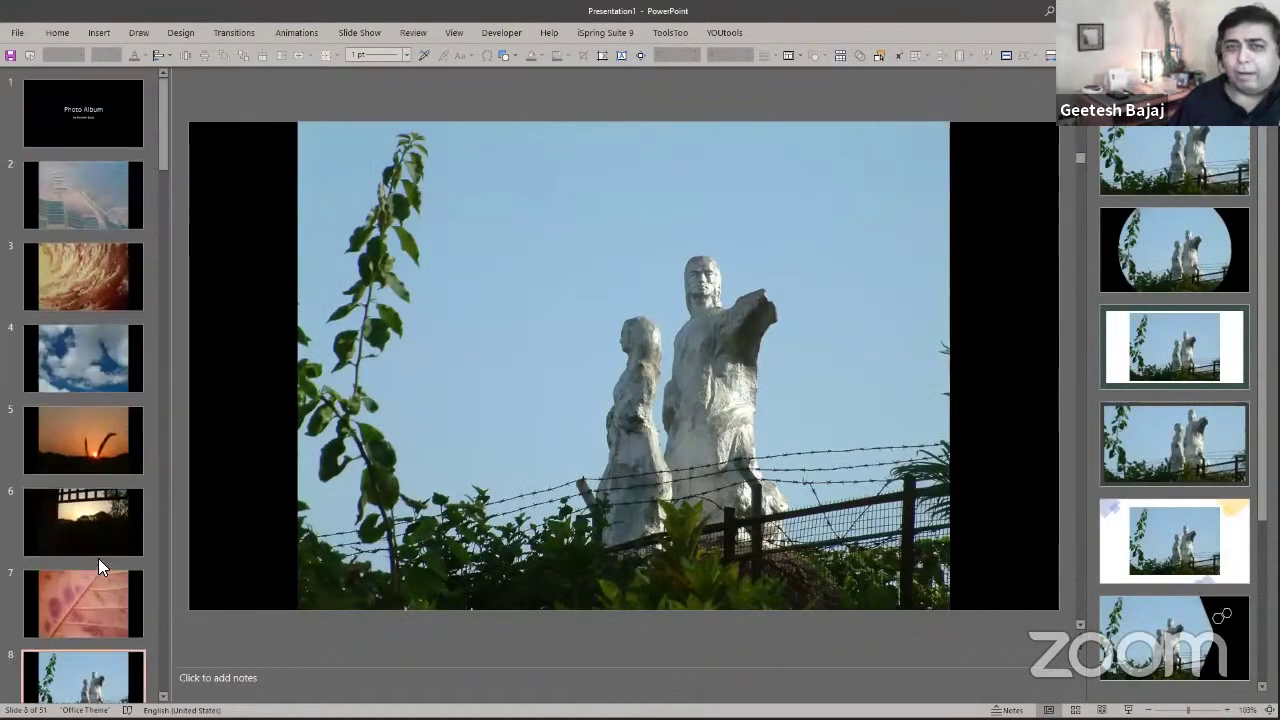
click(62, 215)
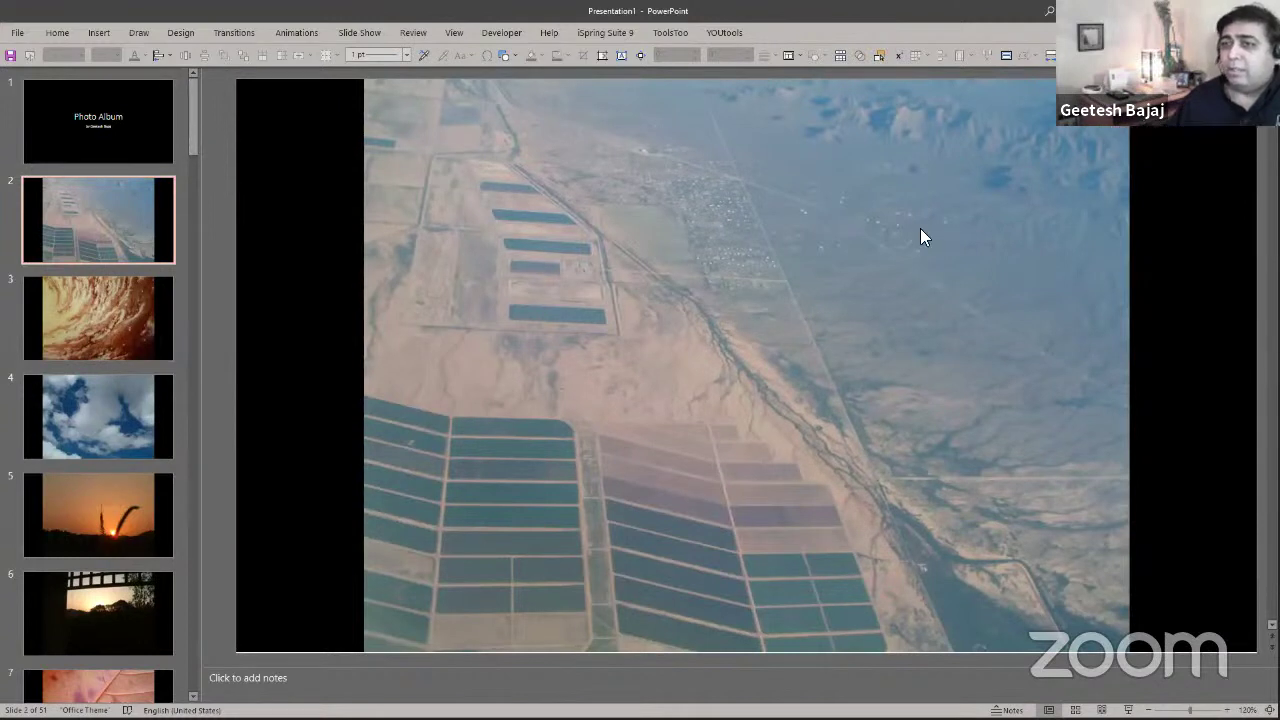
key(ctrl+F1)
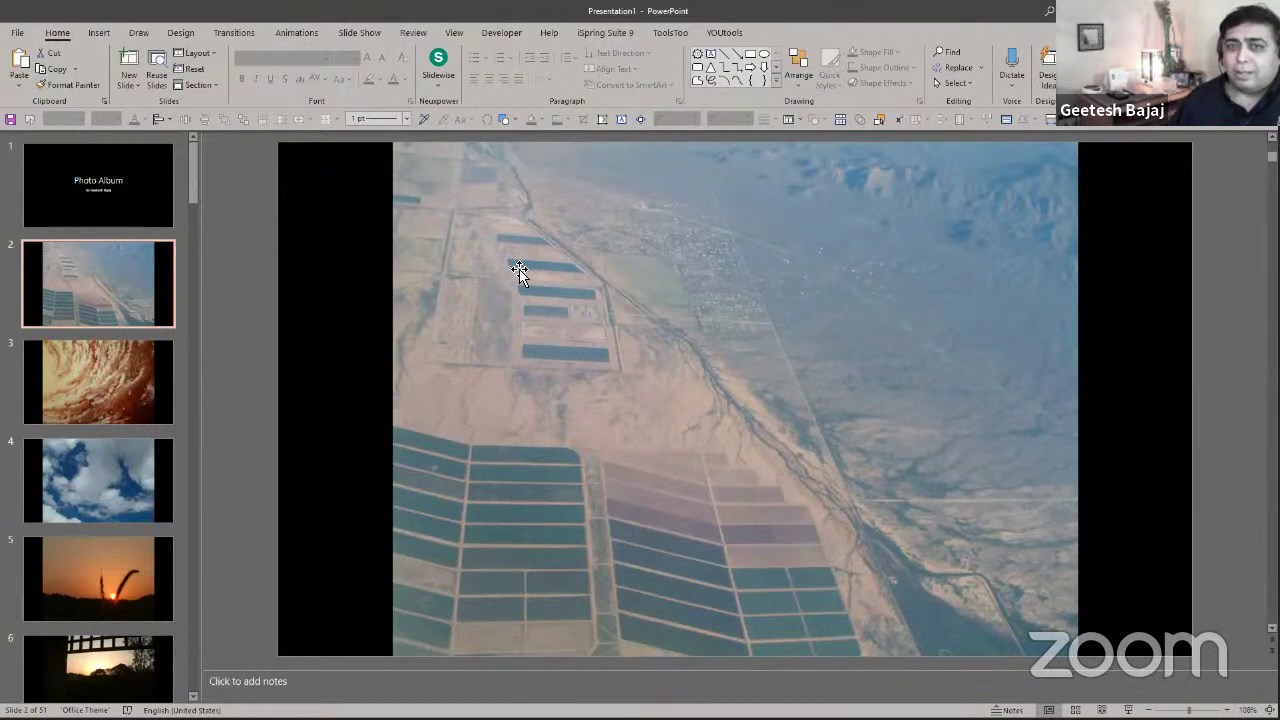
Open Edit Photo Album and set the picture layout to 4 pictures per slide.
click(98, 34)
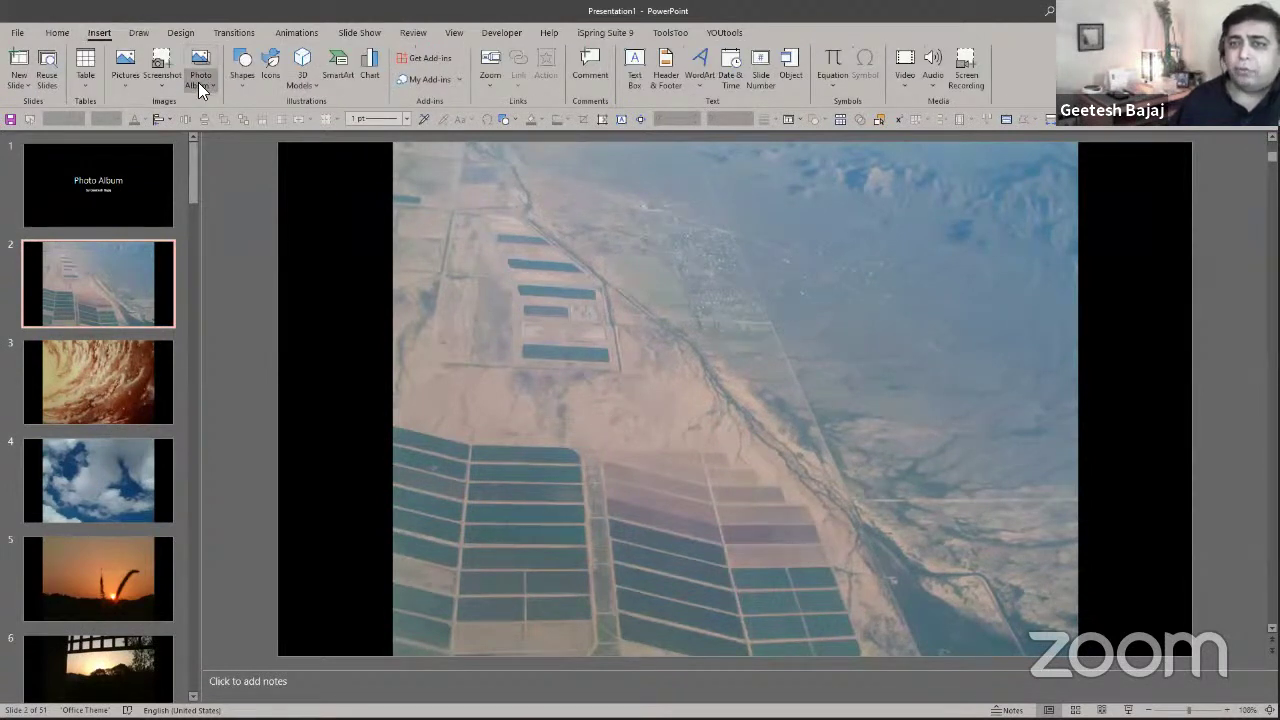
click(198, 82)
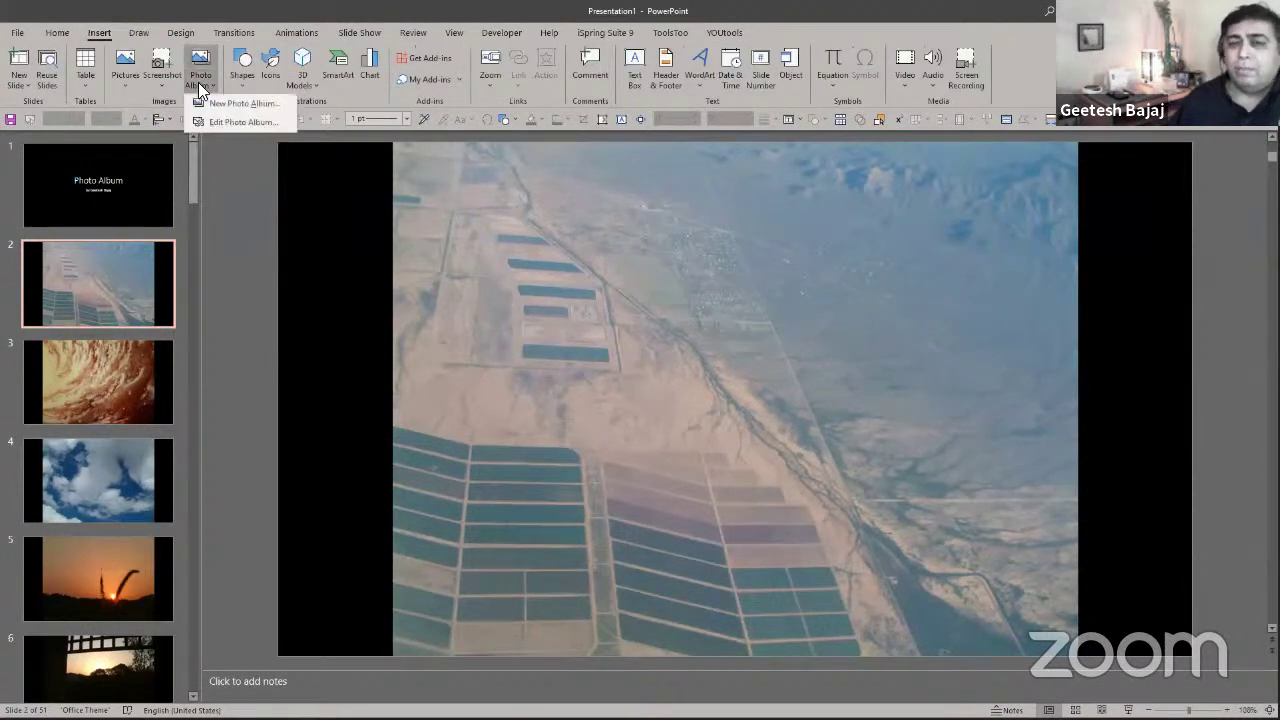
click(252, 120)
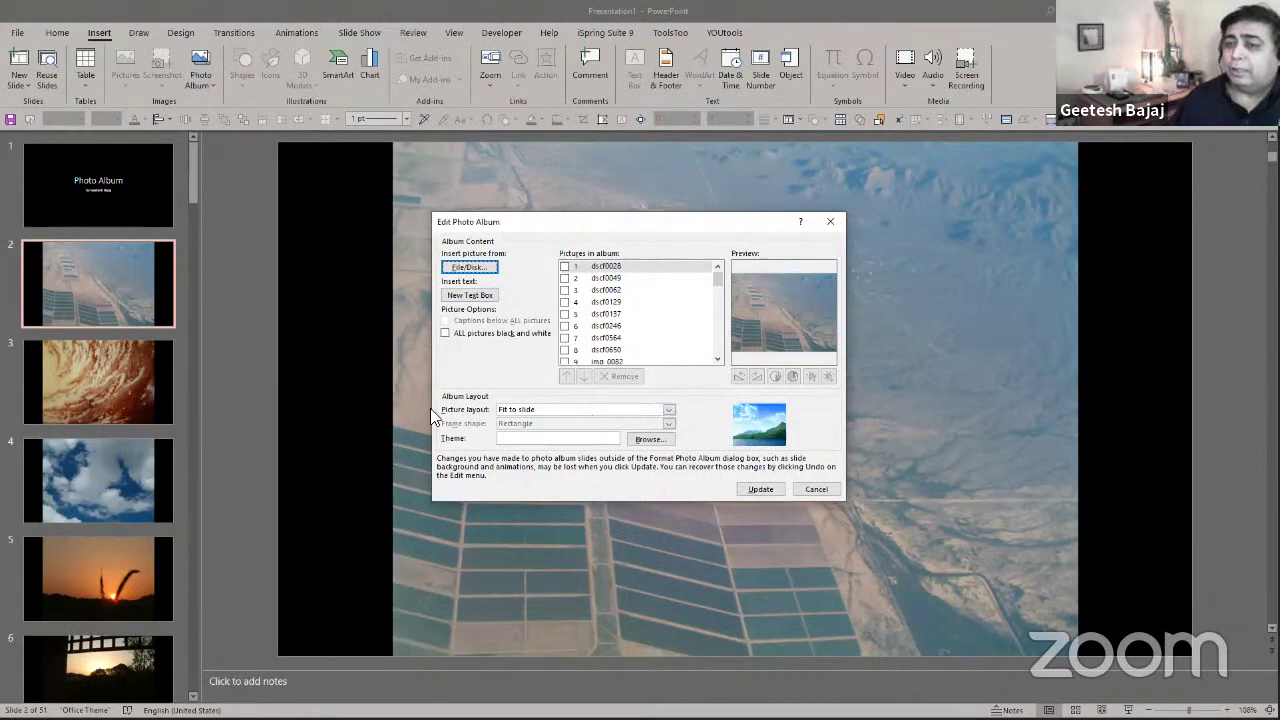
click(530, 411)
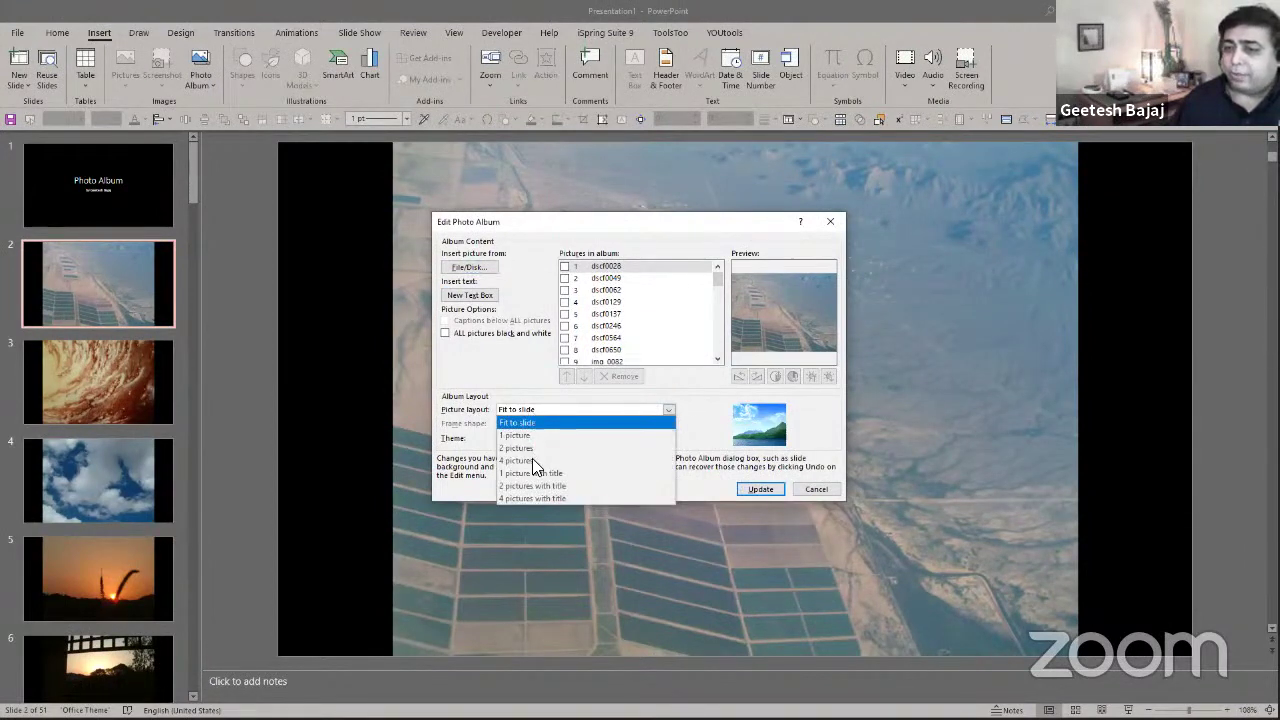
click(557, 461)
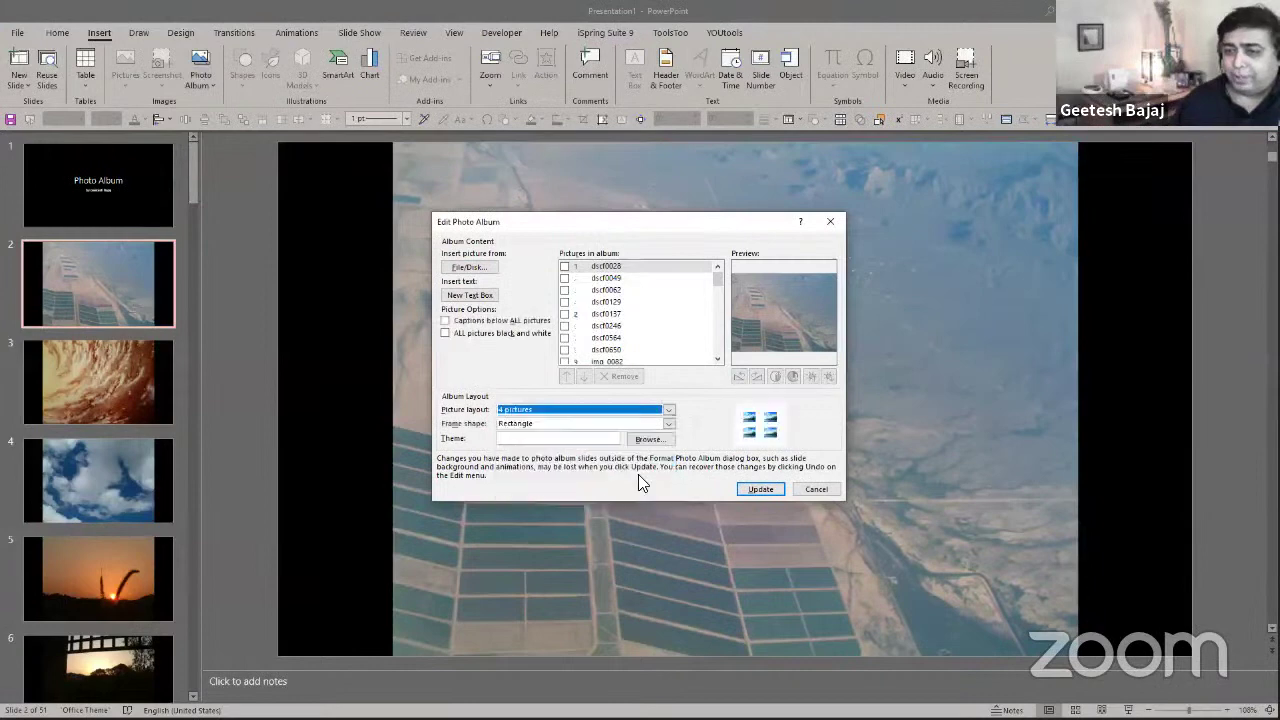
Update the album to four photos per slide and view slides 3, 5, 6 and 7.
click(770, 488)
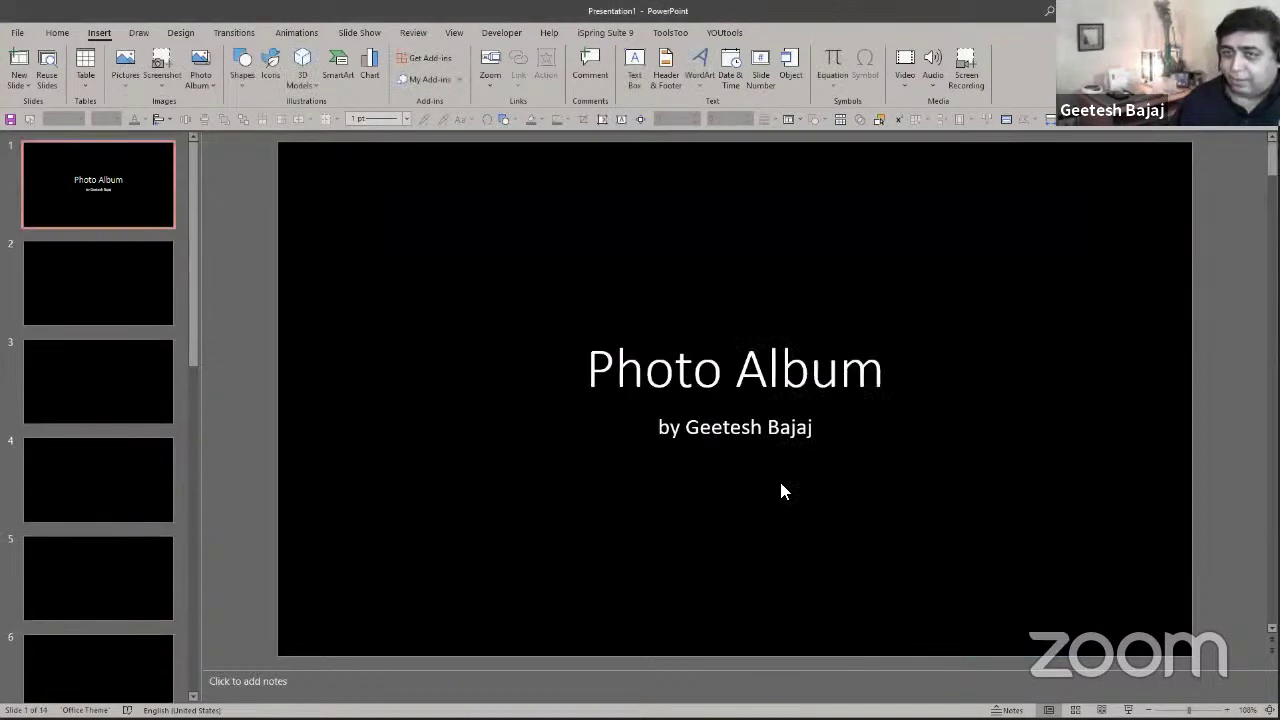
click(104, 358)
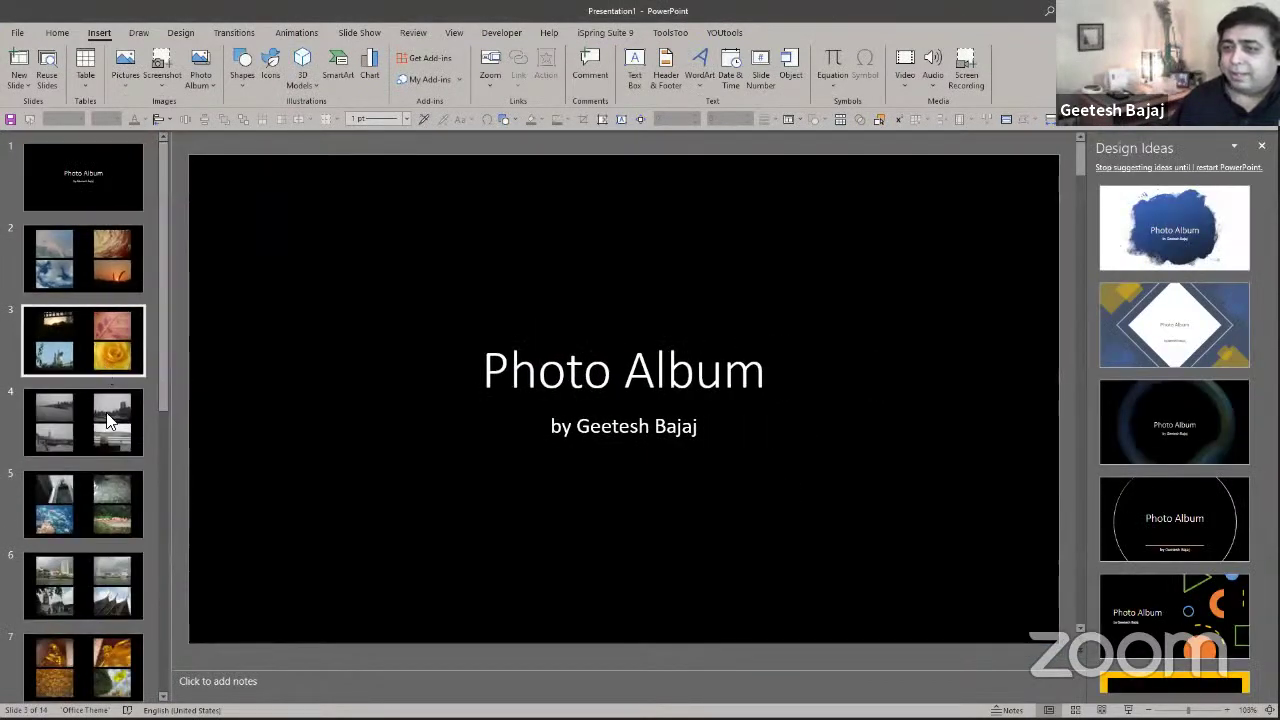
click(100, 496)
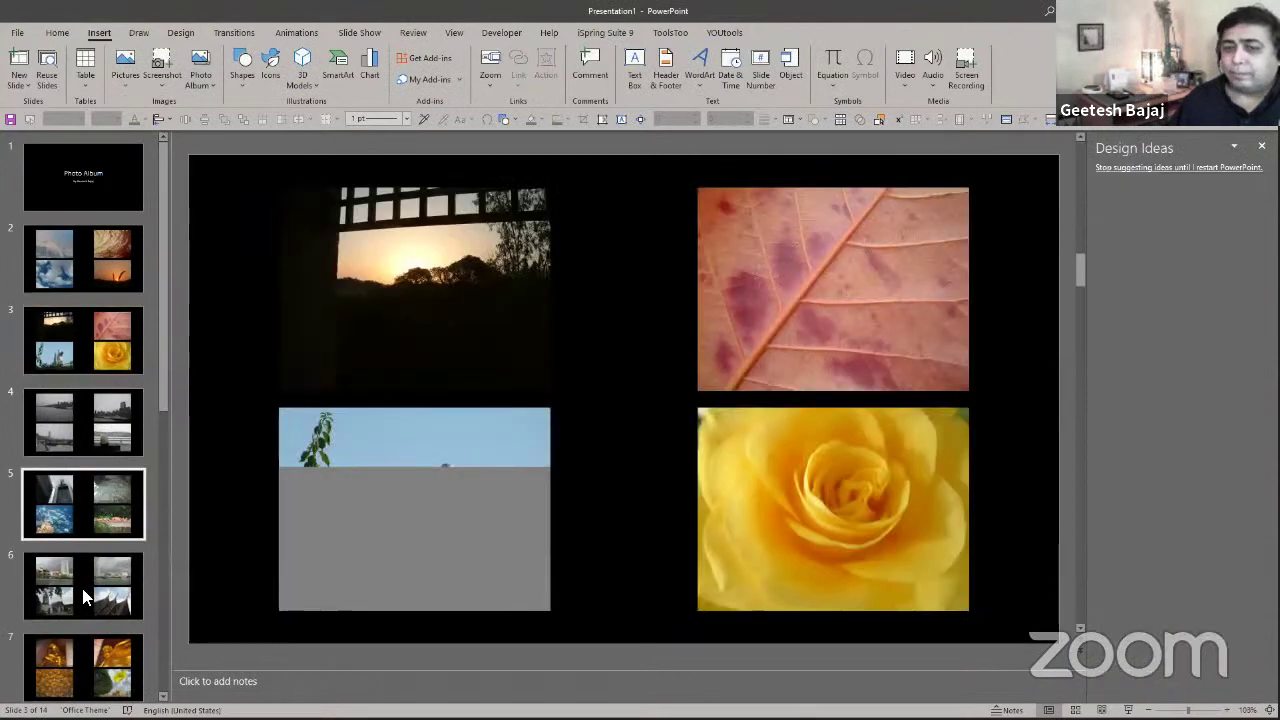
click(85, 596)
scroll(90, 512, down, 3)
click(90, 538)
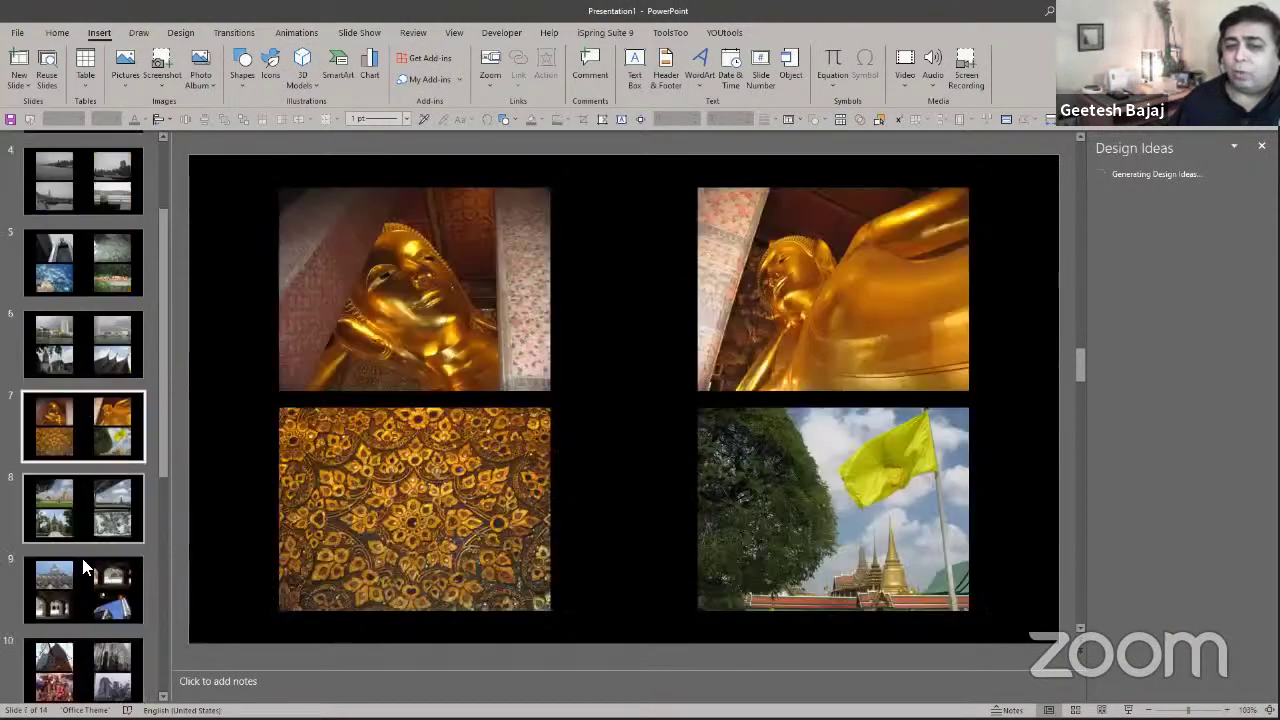
Review slides 9 and 10, then switch to the other open presentation.
click(70, 574)
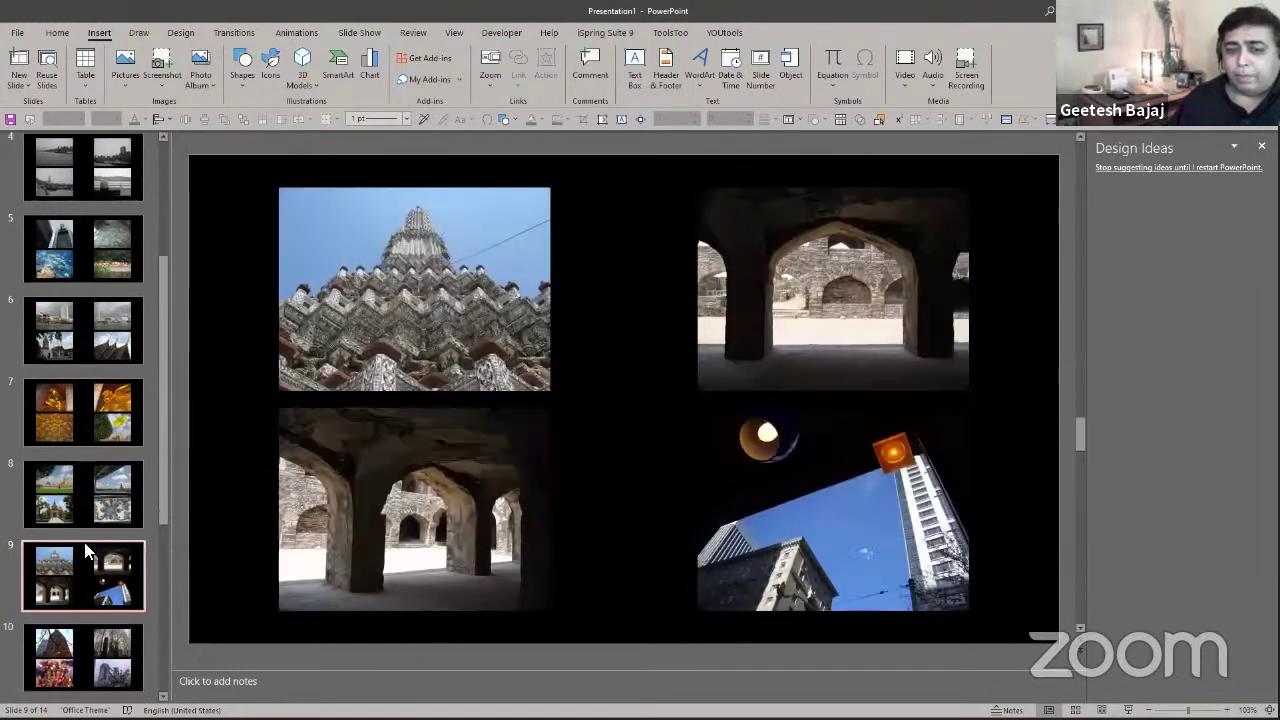
scroll(84, 542, down, 2)
click(82, 526)
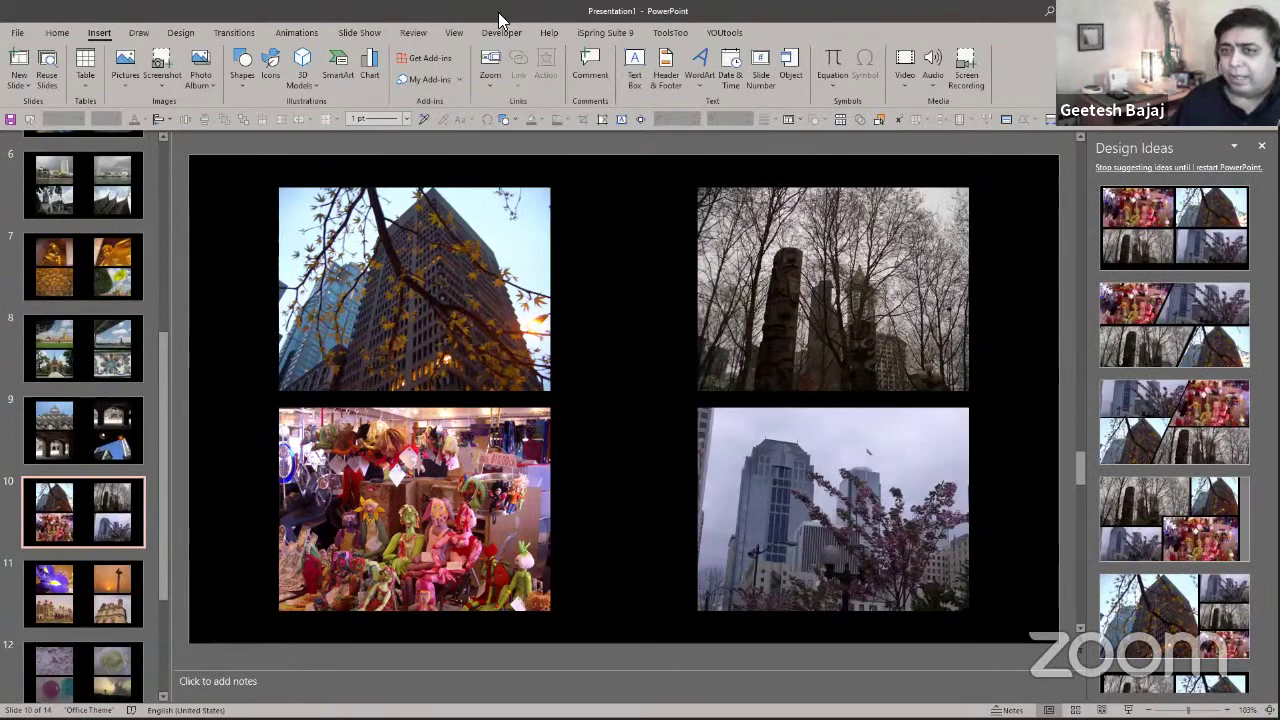
key(alt+Tab)
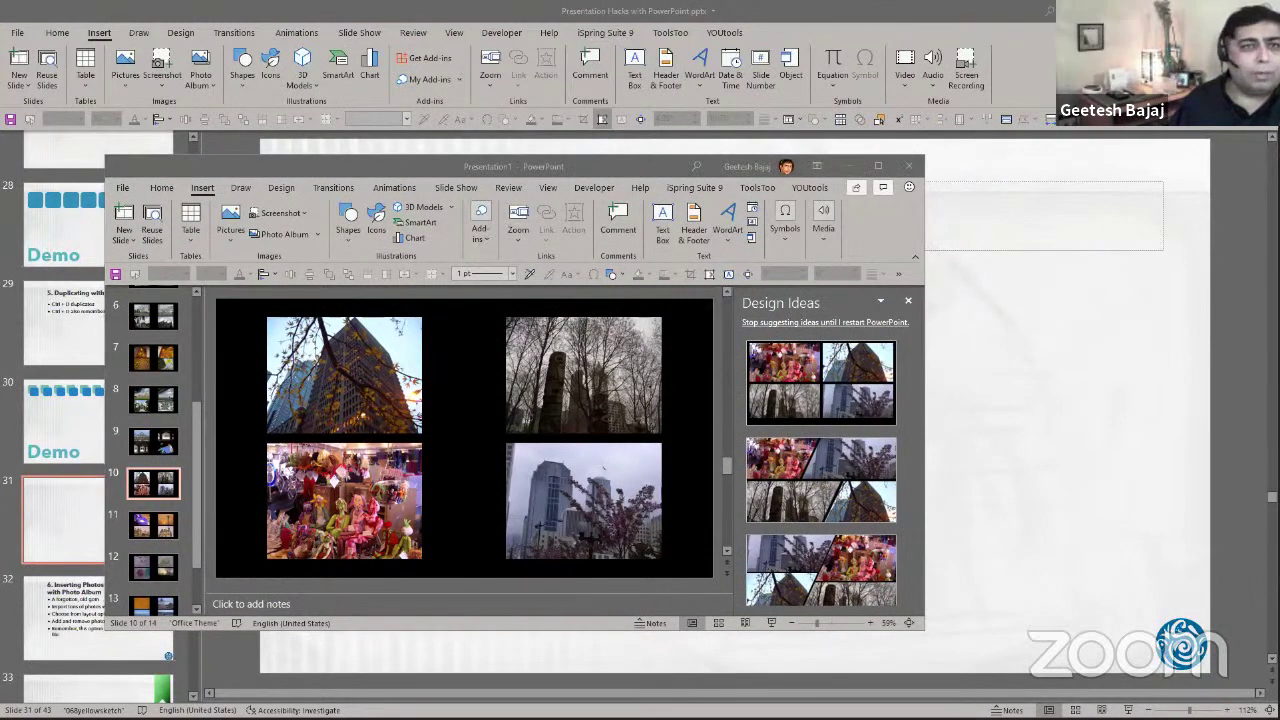
Tile the Presentation Hacks deck and album side by side with Arrange All and close Design Ideas.
click(228, 172)
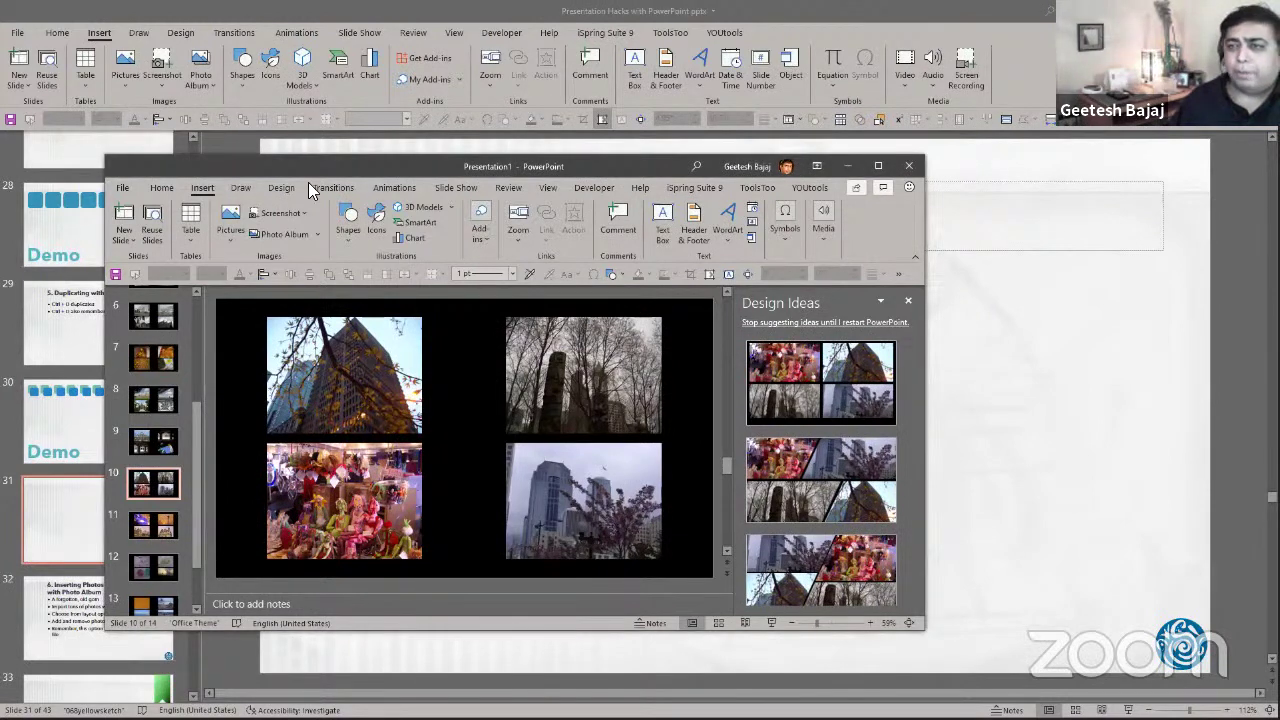
drag(442, 168, 667, 176)
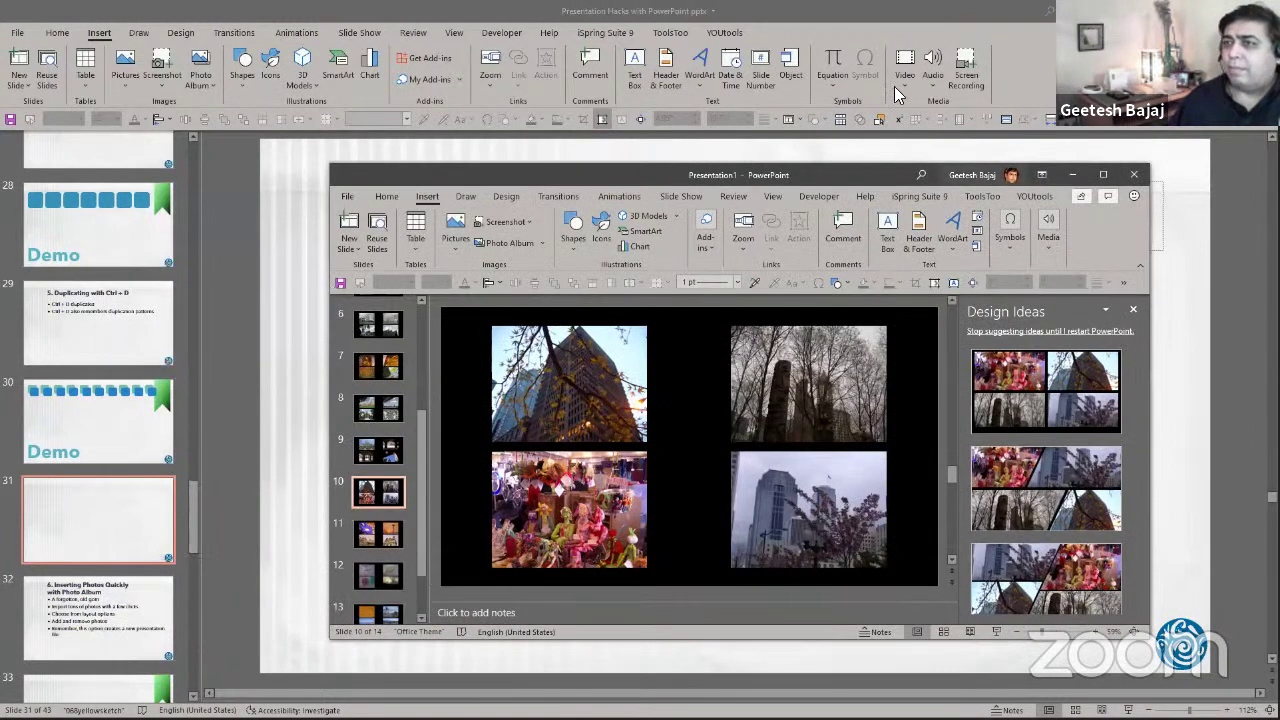
click(450, 35)
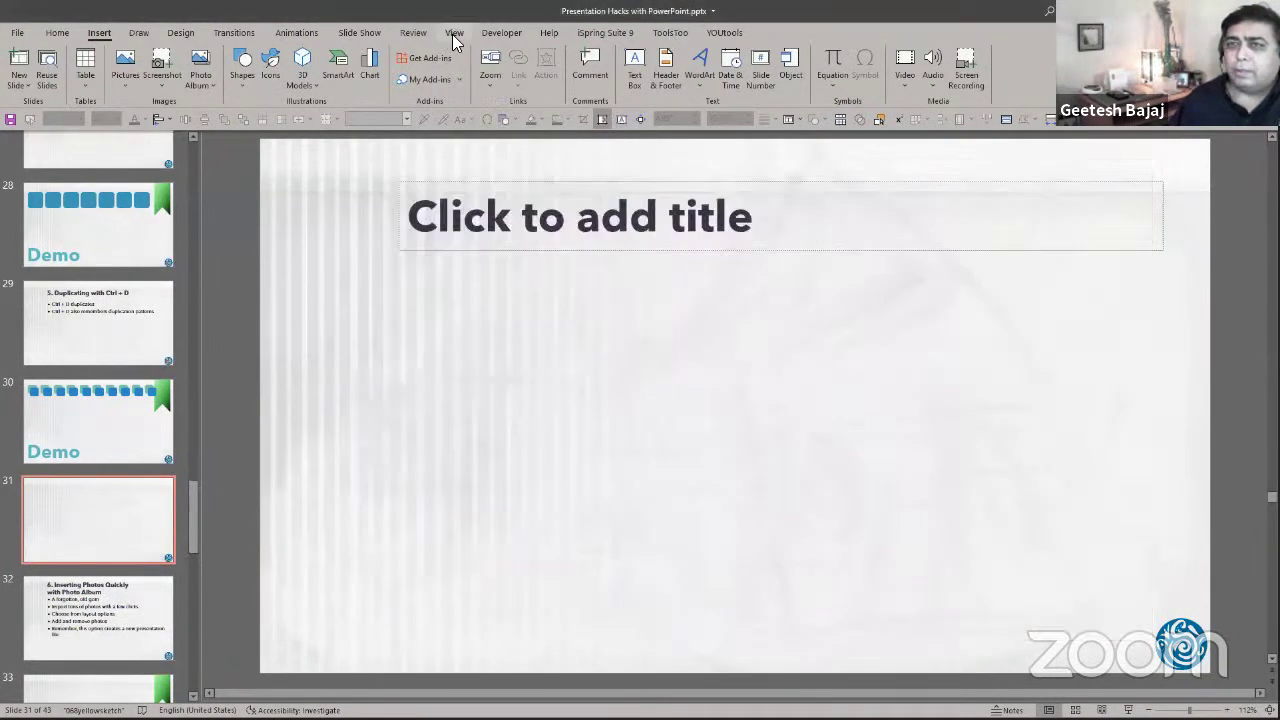
click(456, 36)
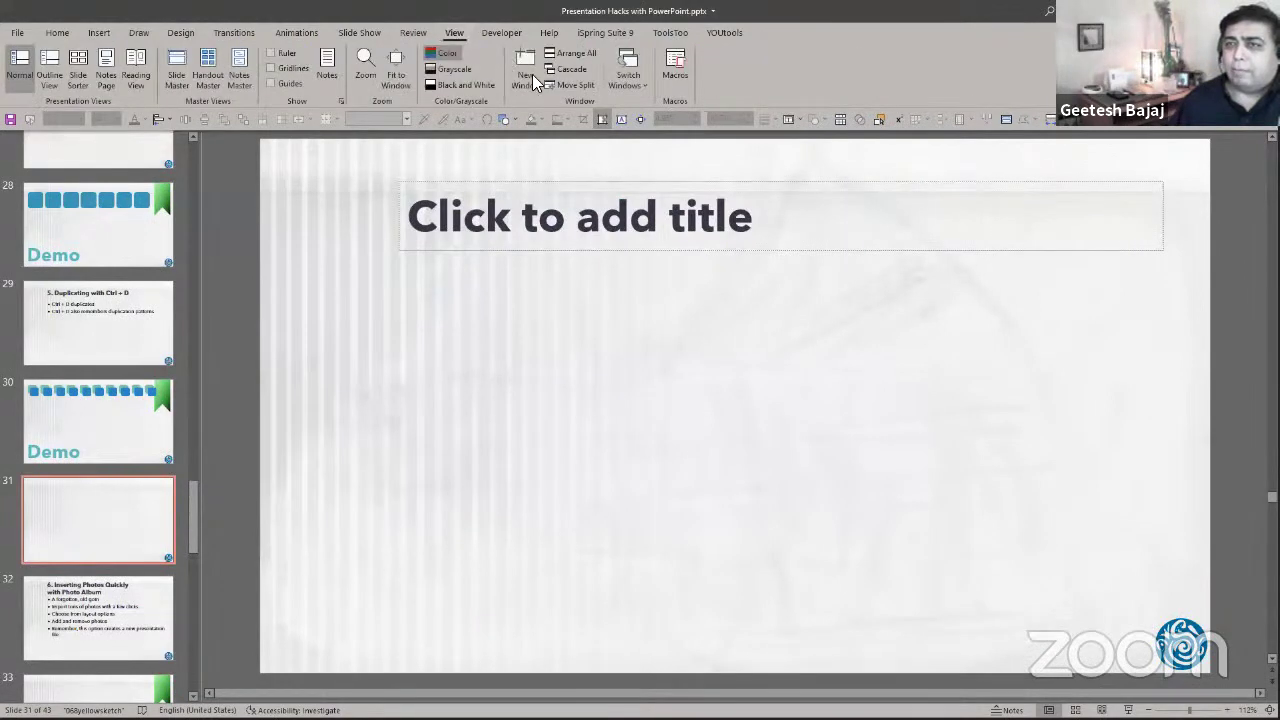
click(581, 57)
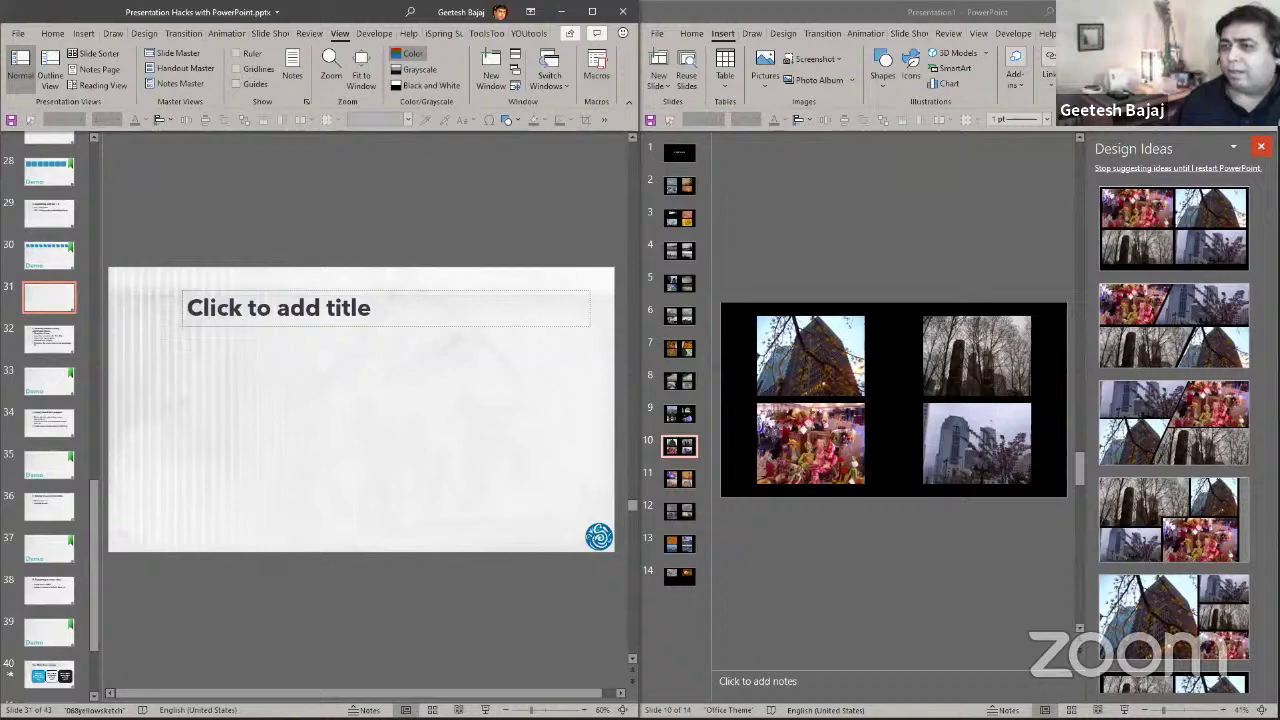
click(1261, 147)
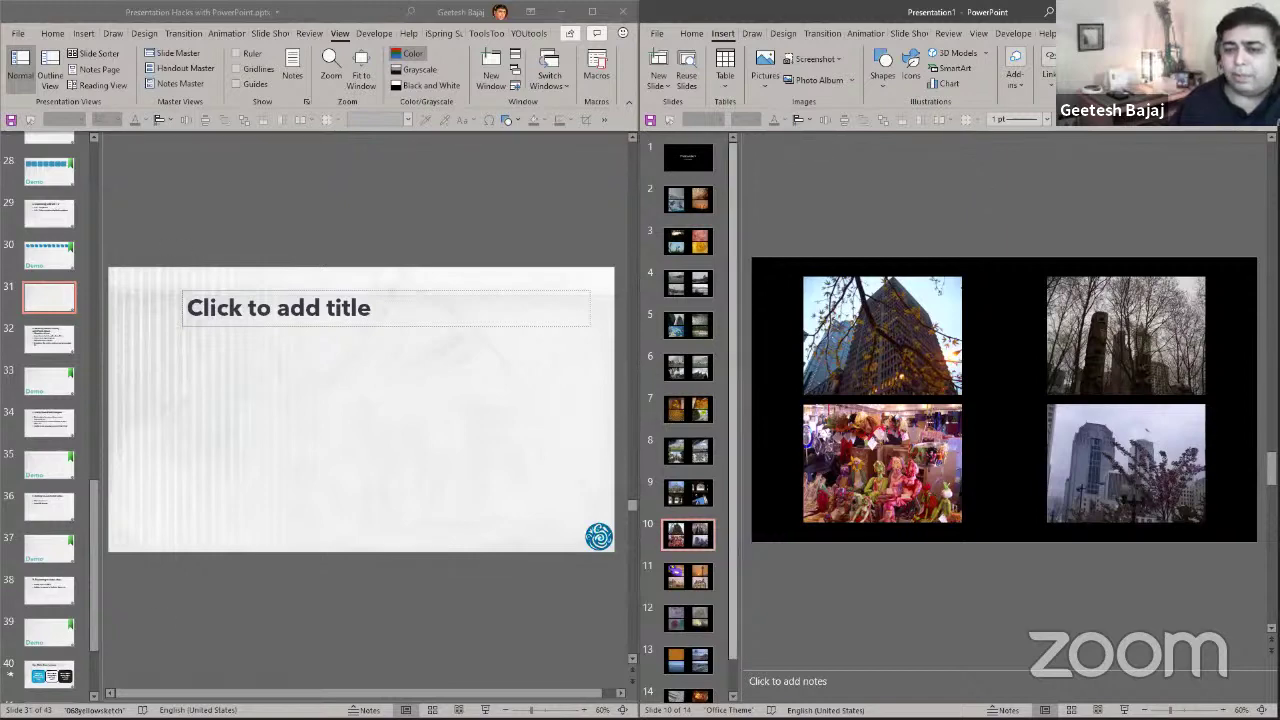
Switch both the main deck and the photo album to Slide Sorter view.
key(alt+Tab)
key(alt+w)
key(i)
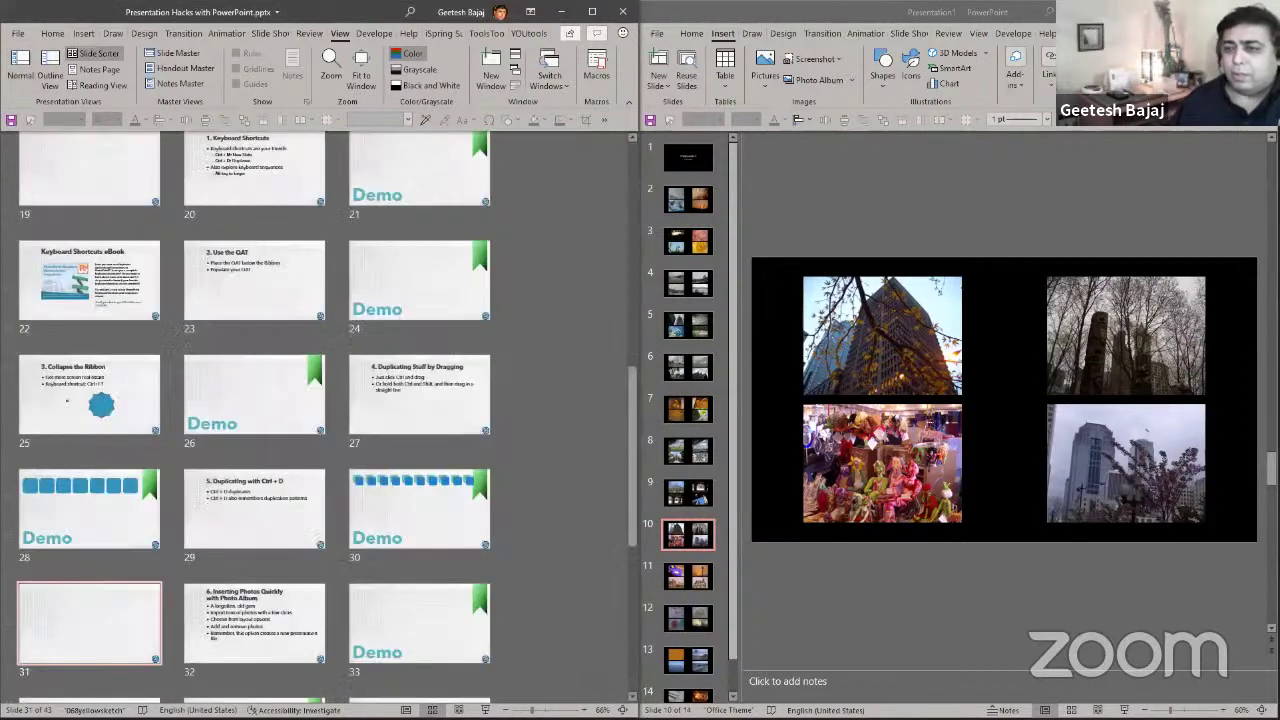
click(952, 598)
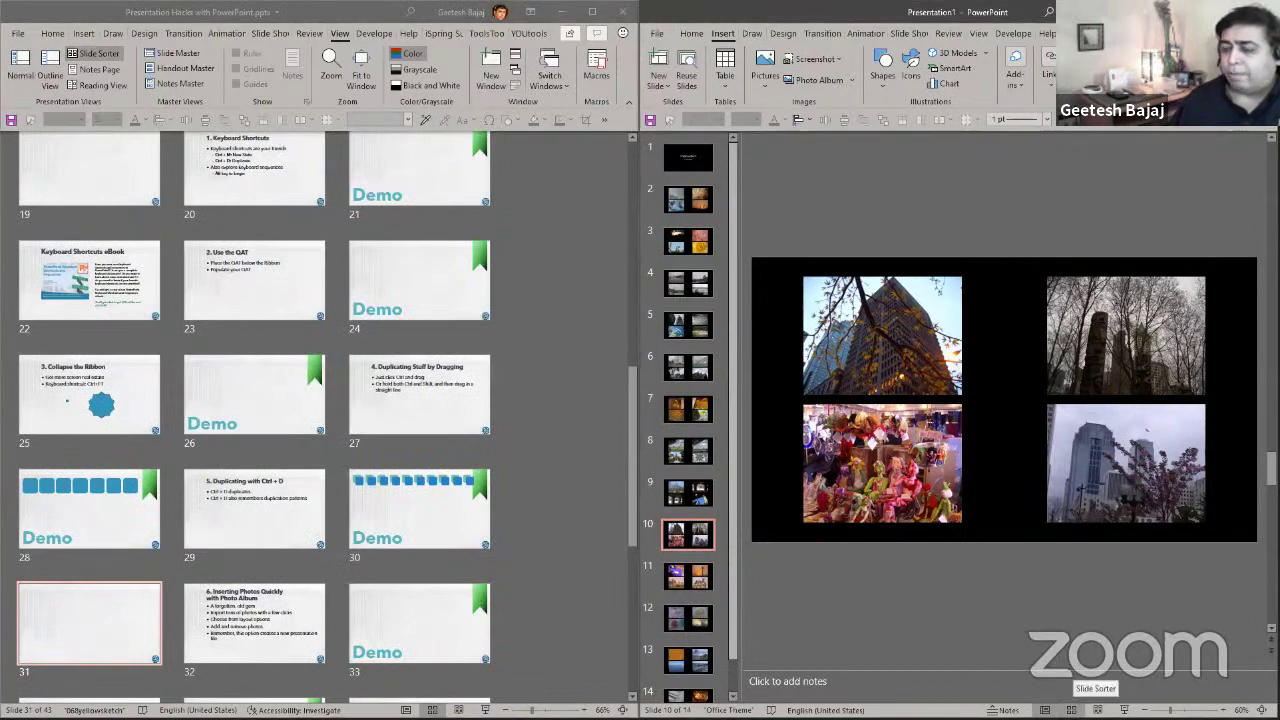
click(1071, 710)
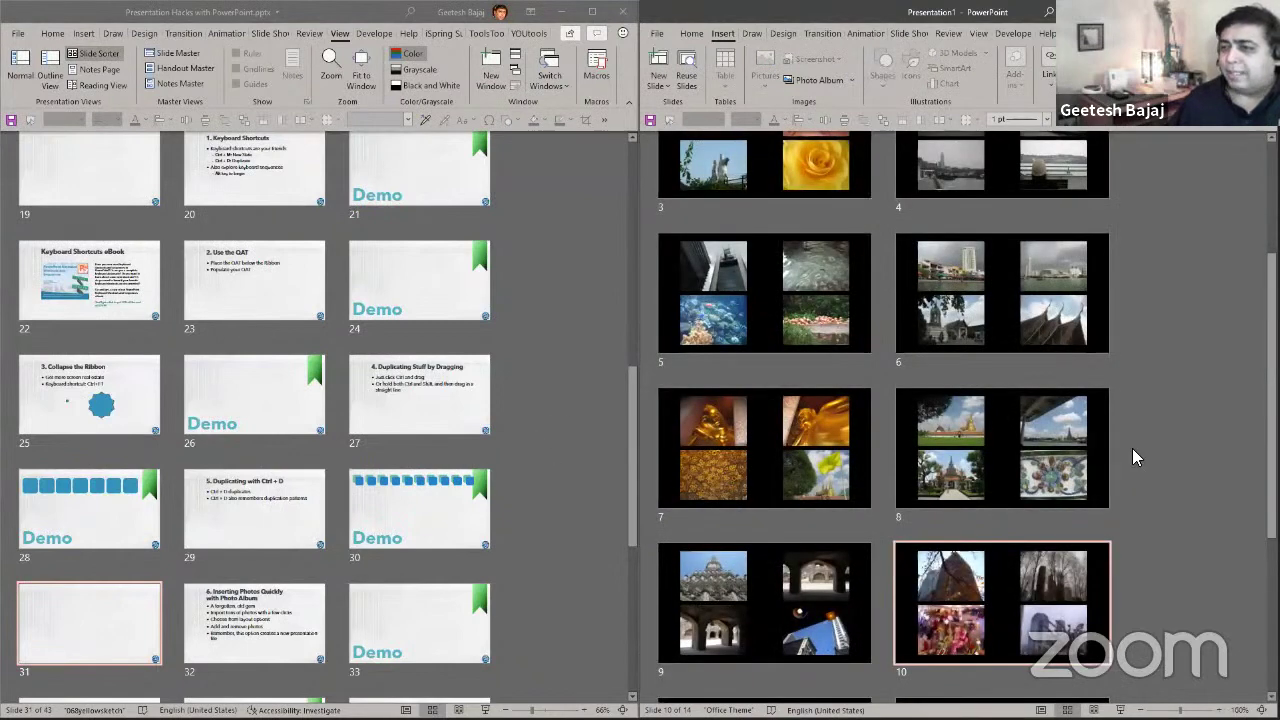
scroll(1134, 457, up, 3)
scroll(960, 370, down, 5)
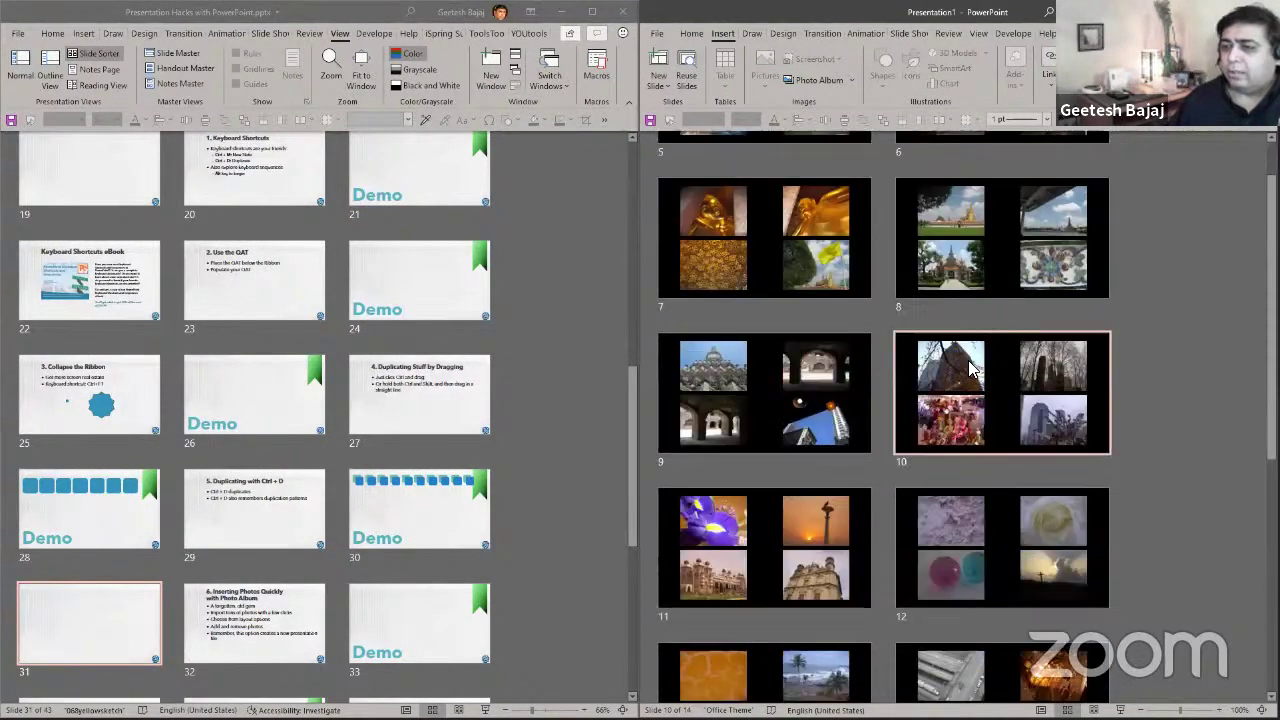
Copy album slides 10 and 11 into the main deck after slide 26.
click(790, 484)
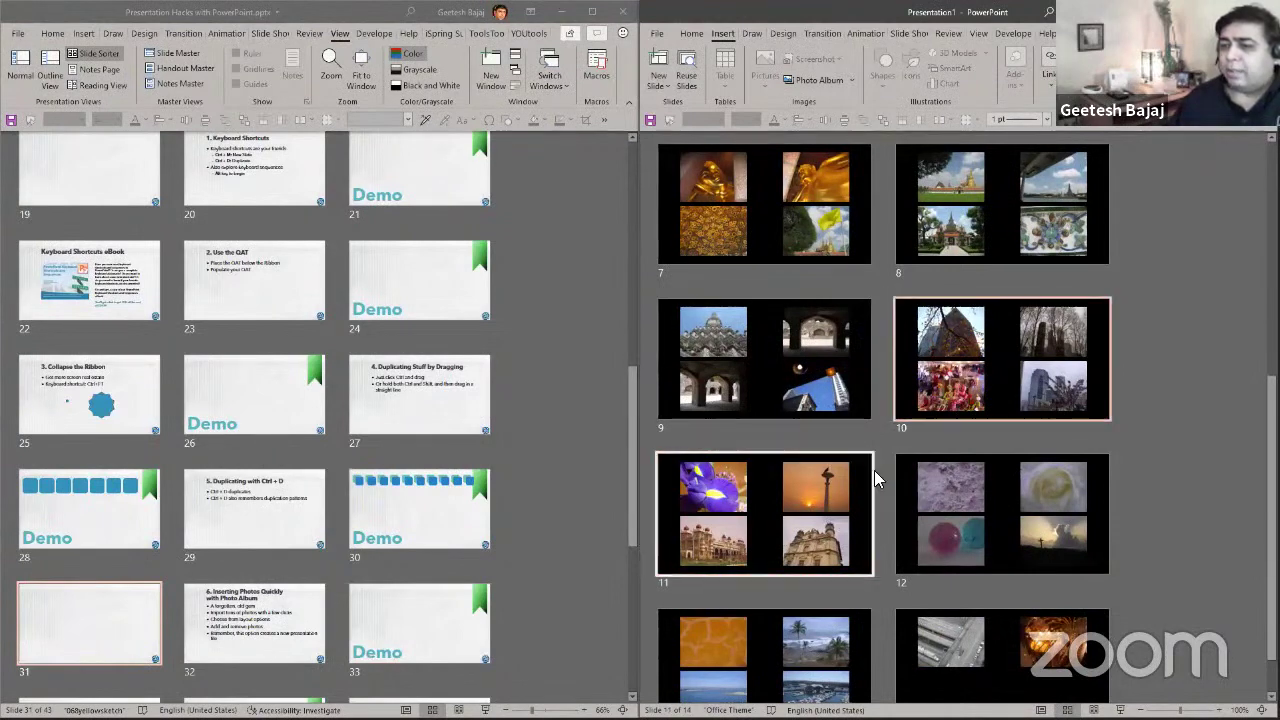
ctrl+click(970, 368)
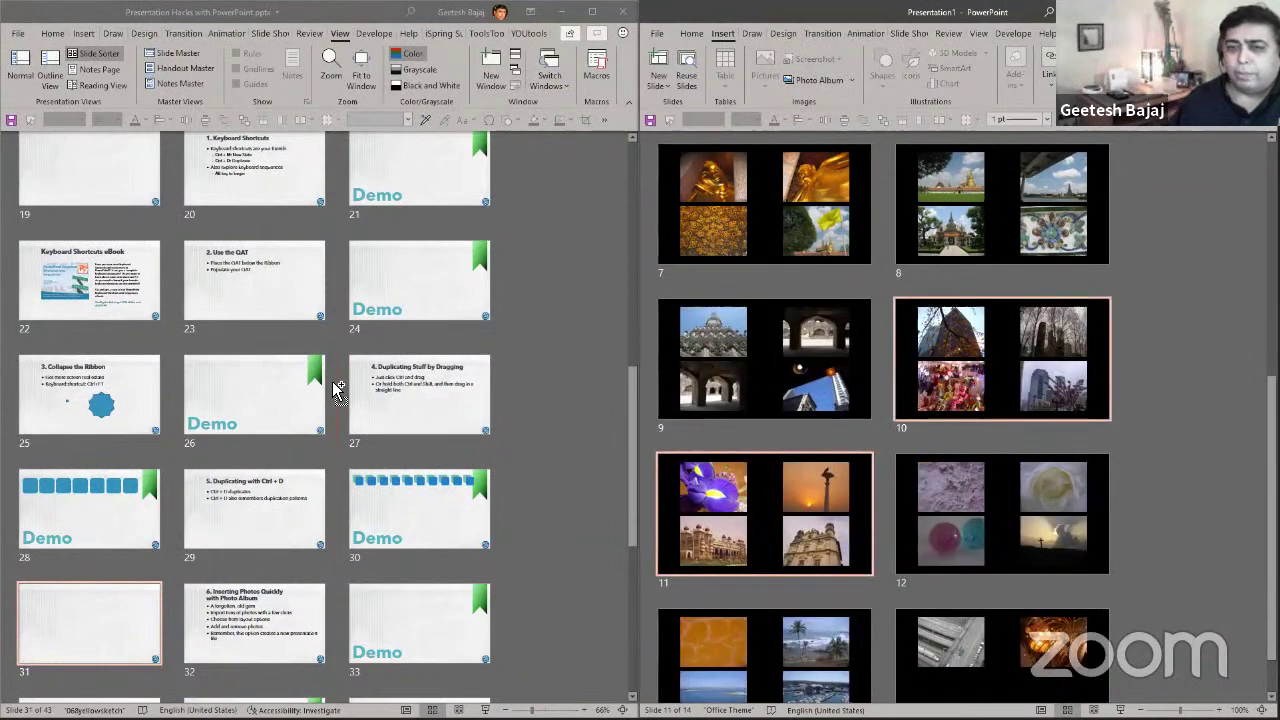
drag(340, 390, 332, 382)
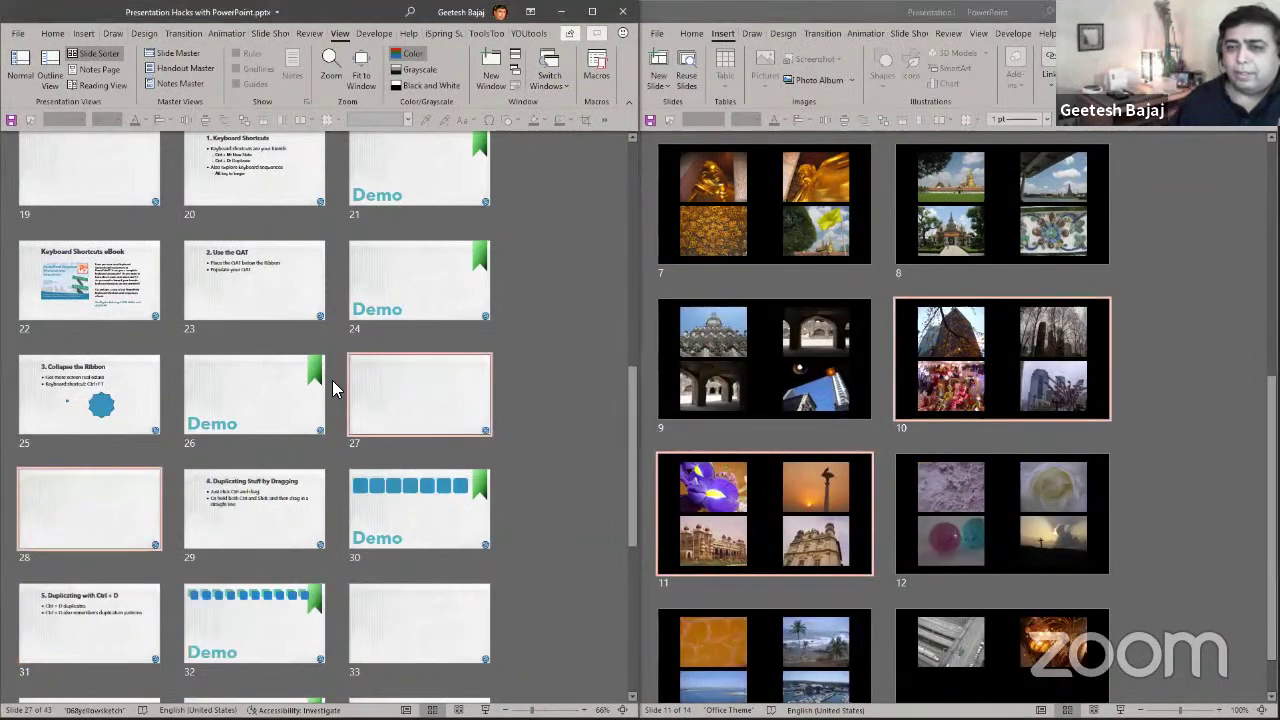
double_click(393, 415)
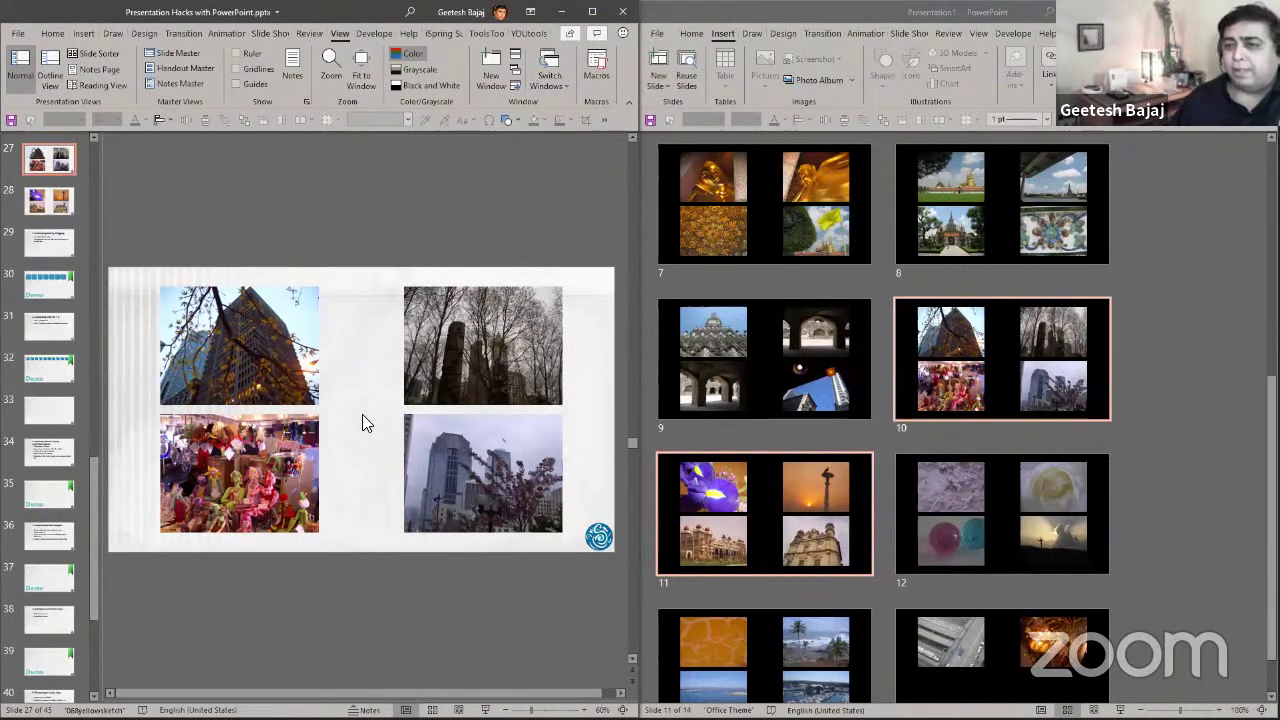
Check the new slides 27 and 28, then maximize the main presentation window.
click(48, 198)
click(50, 166)
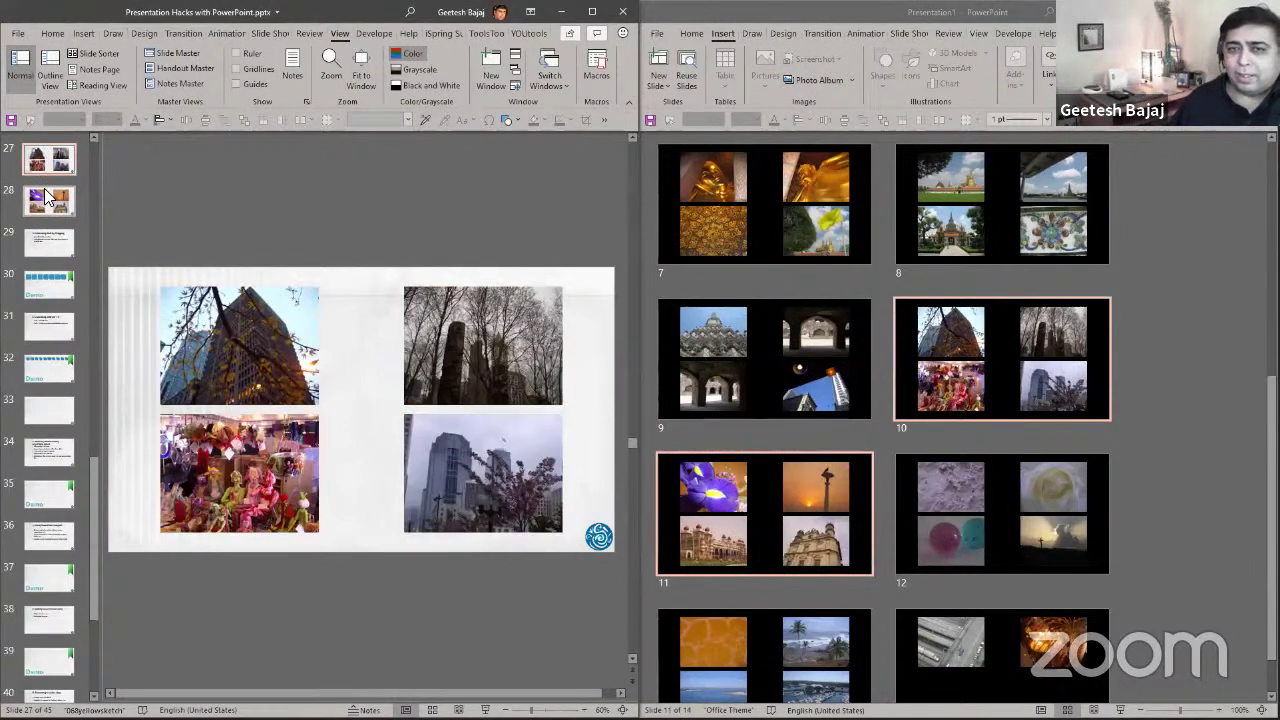
click(48, 198)
click(1208, 216)
scroll(1202, 252, up, 1)
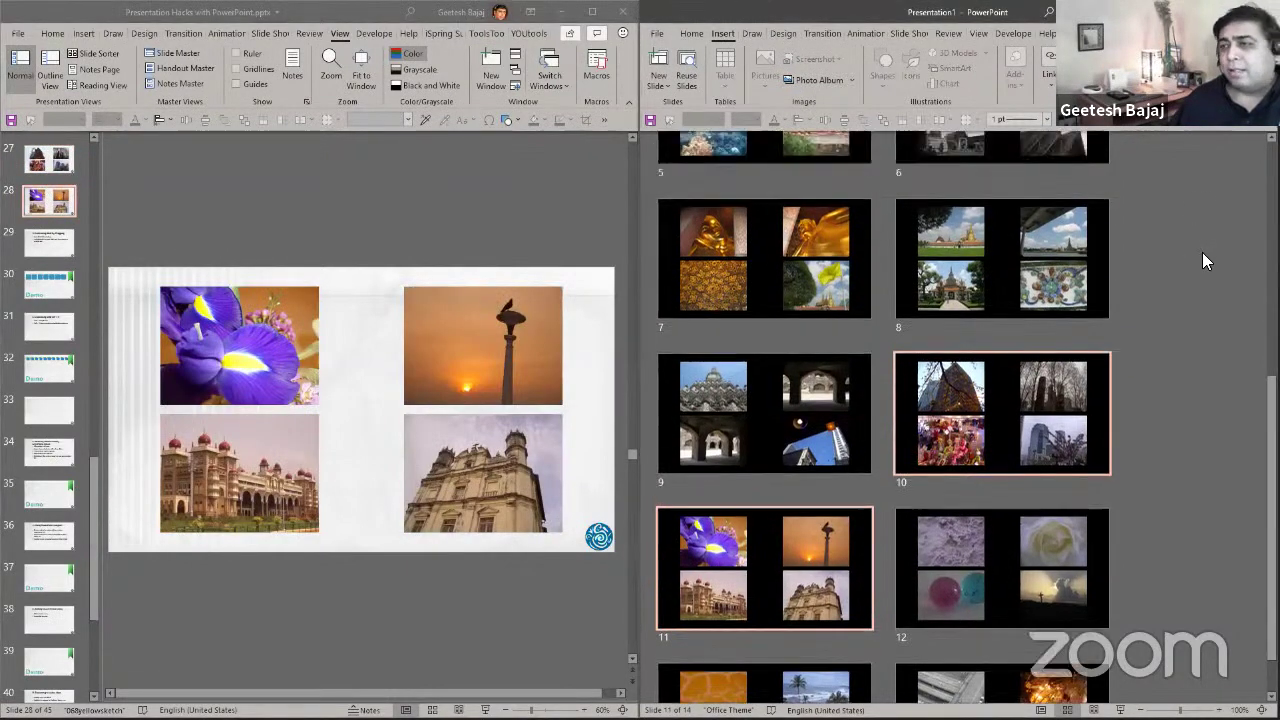
scroll(1202, 252, up, 2)
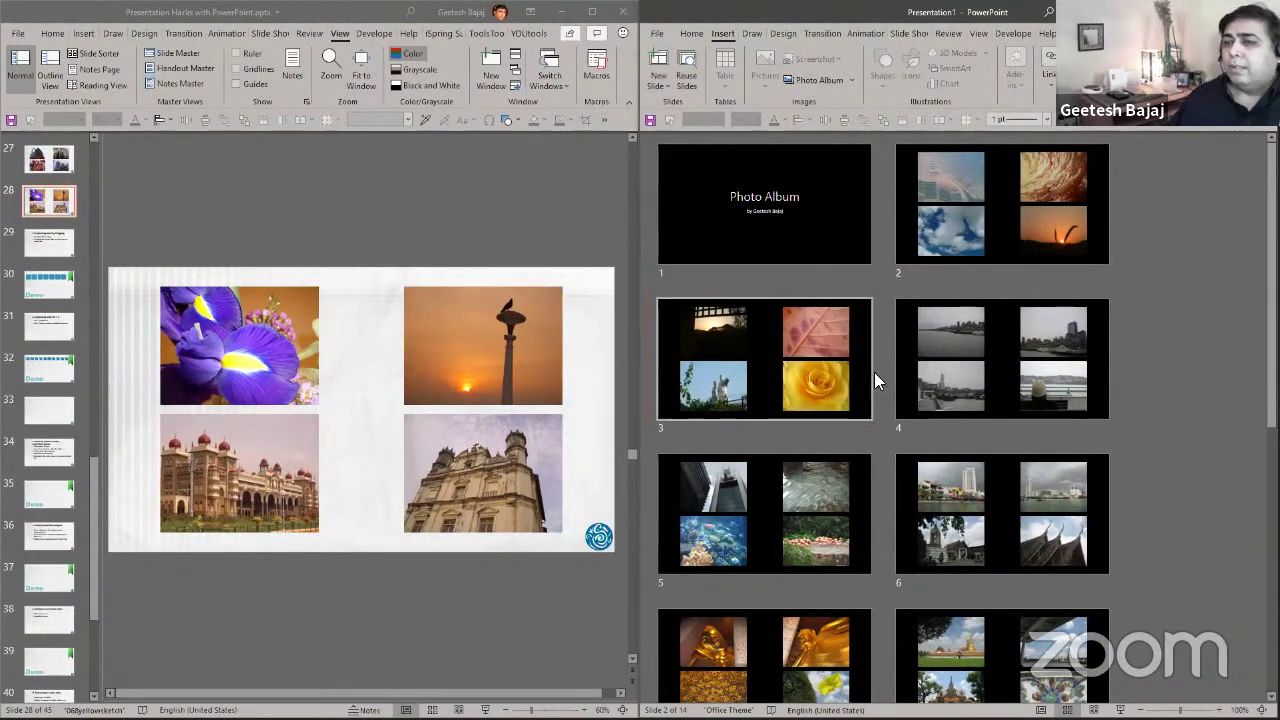
click(47, 176)
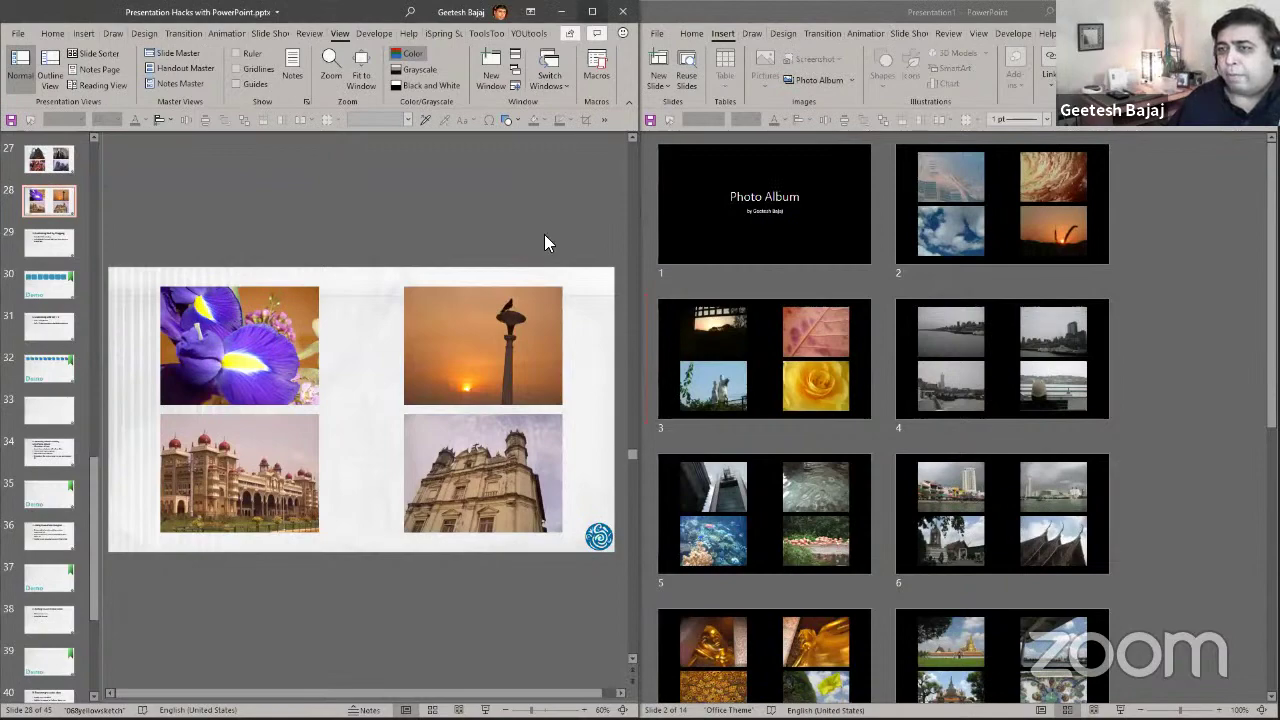
key(super+Up)
scroll(155, 395, up, 2)
In Slide Sorter, drag slides 27–28 after slide 32, then open slide 32 in Normal view.
scroll(145, 403, up, 1)
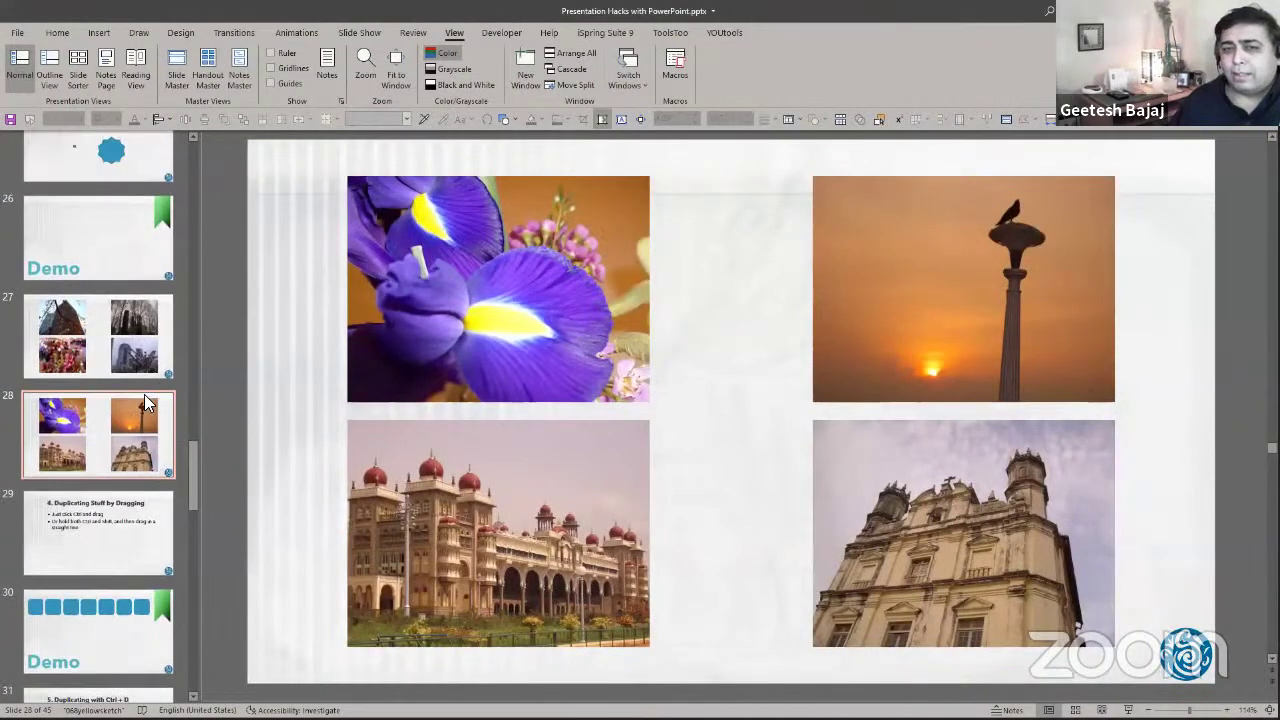
click(1075, 710)
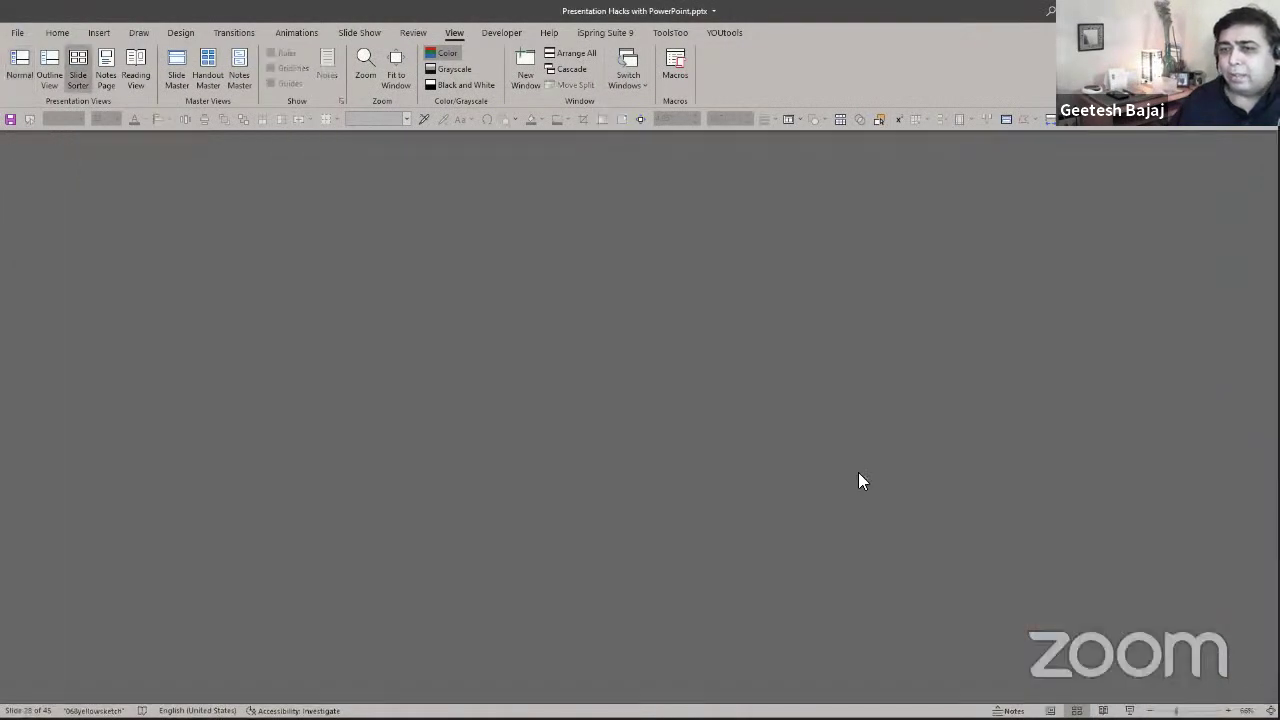
click(958, 510)
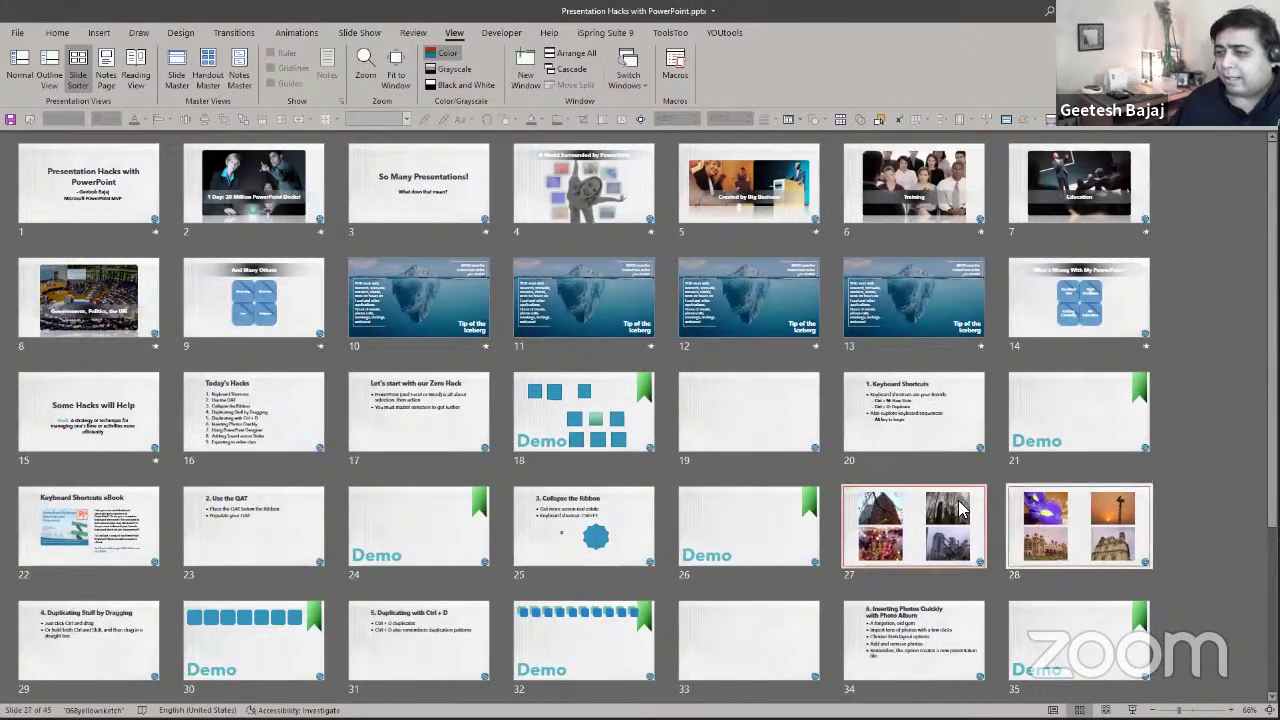
scroll(958, 500, down, 3)
mouse_move(958, 510)
mouse_down()
mouse_move(638, 393)
mouse_move(716, 430)
mouse_up()
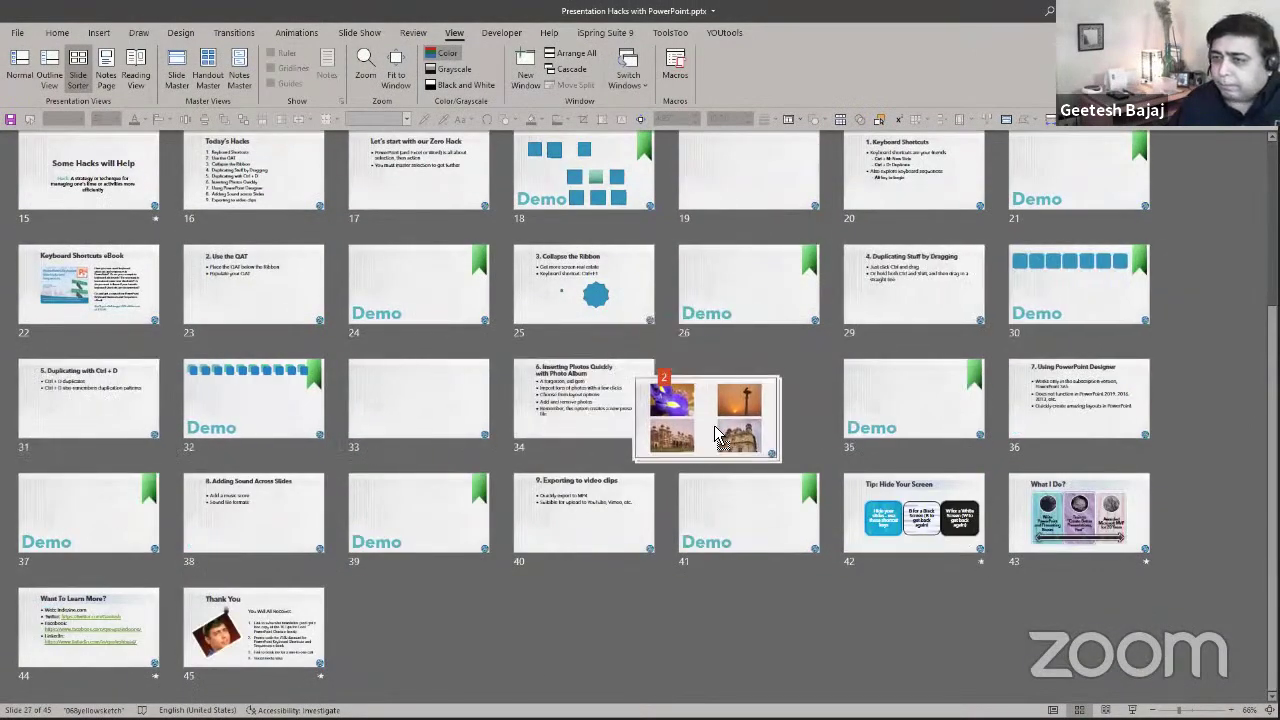
drag(716, 430, 720, 430)
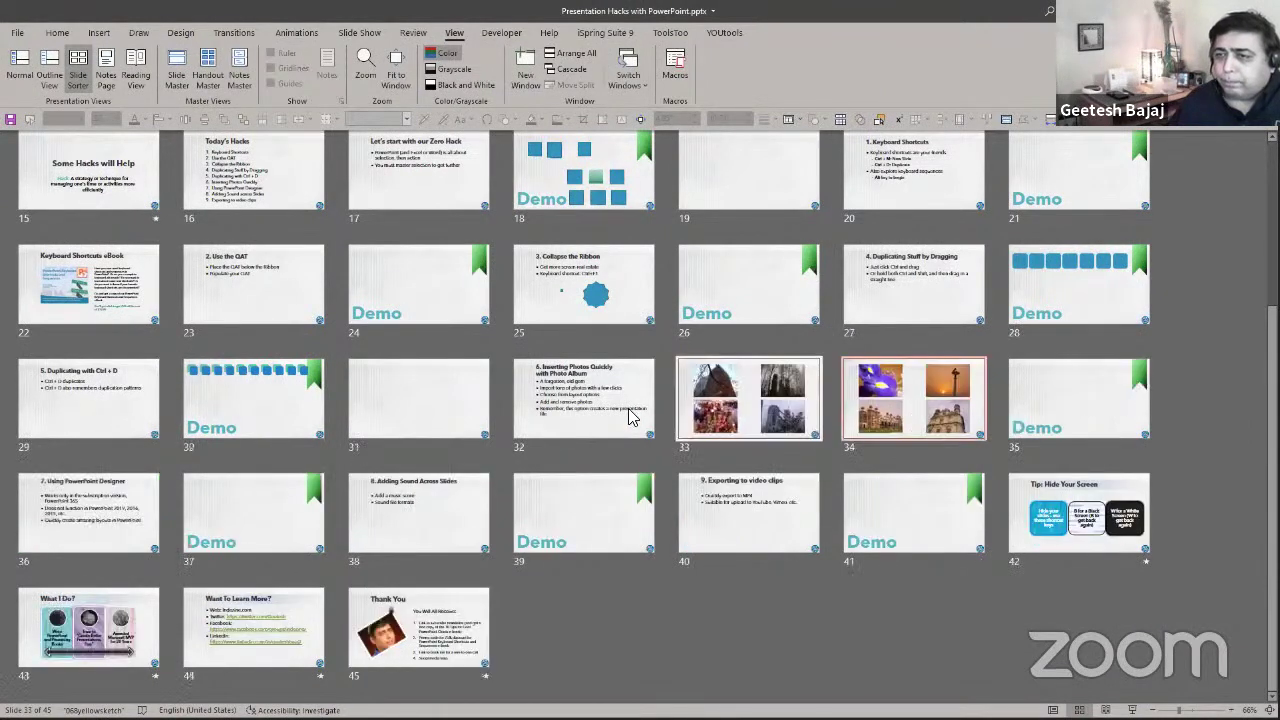
double_click(630, 418)
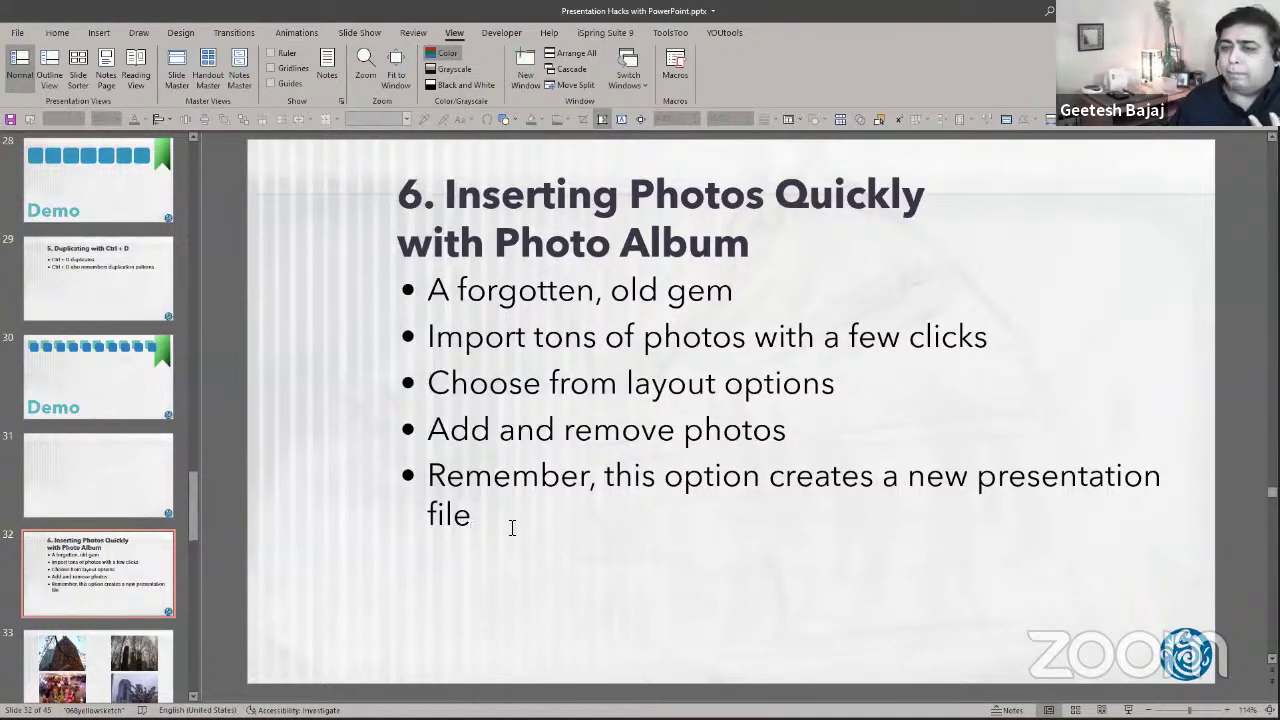
Maximize the photo album window and open its title slide.
key(alt+Tab)
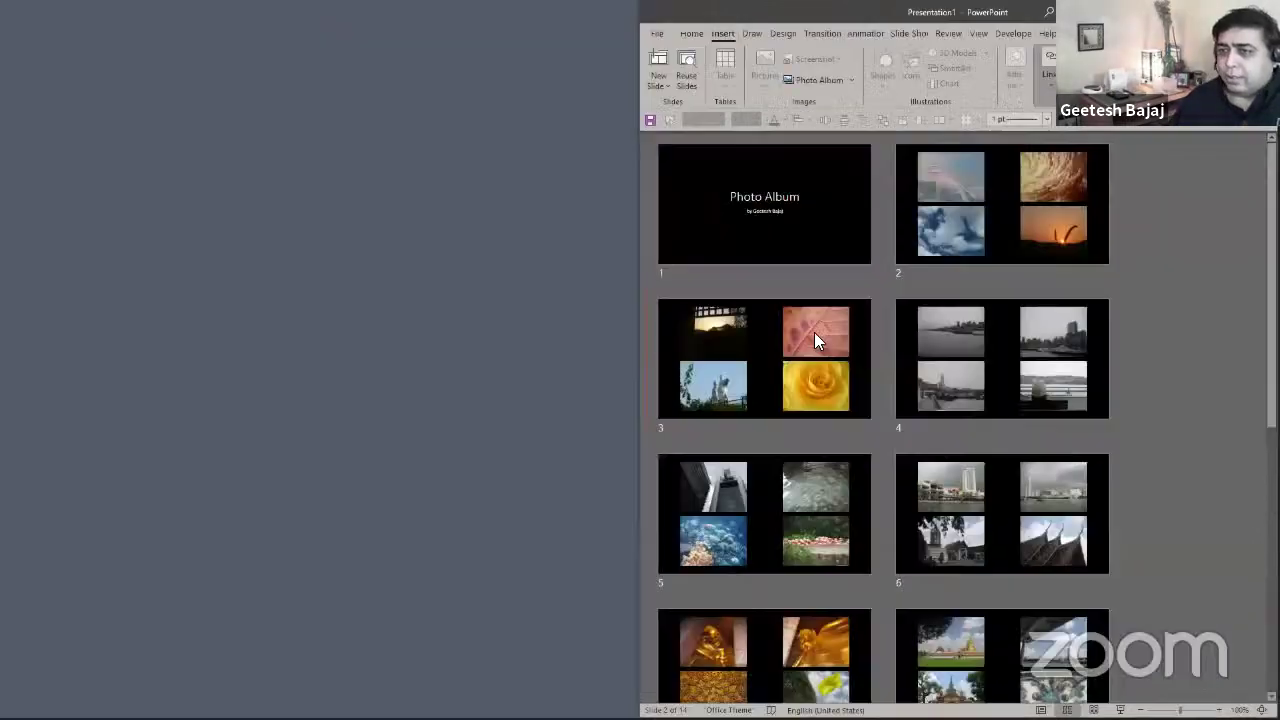
drag(883, 18, 136, 50)
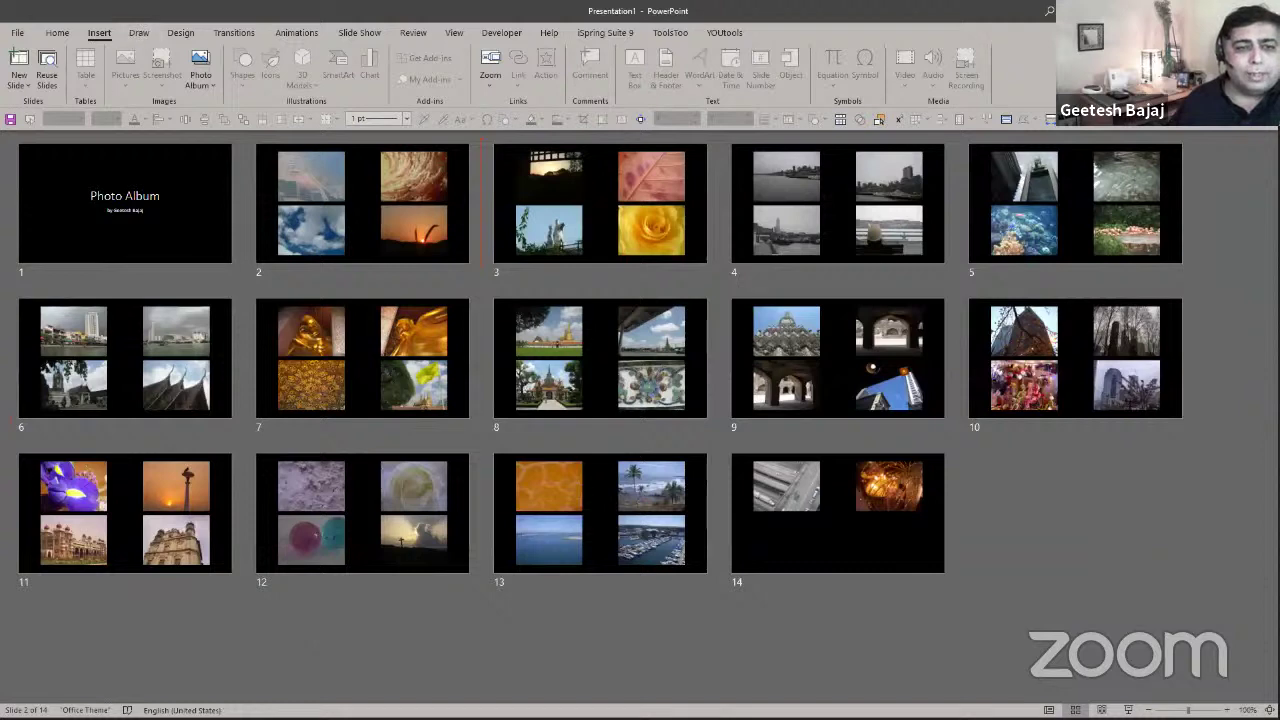
click(194, 86)
click(170, 196)
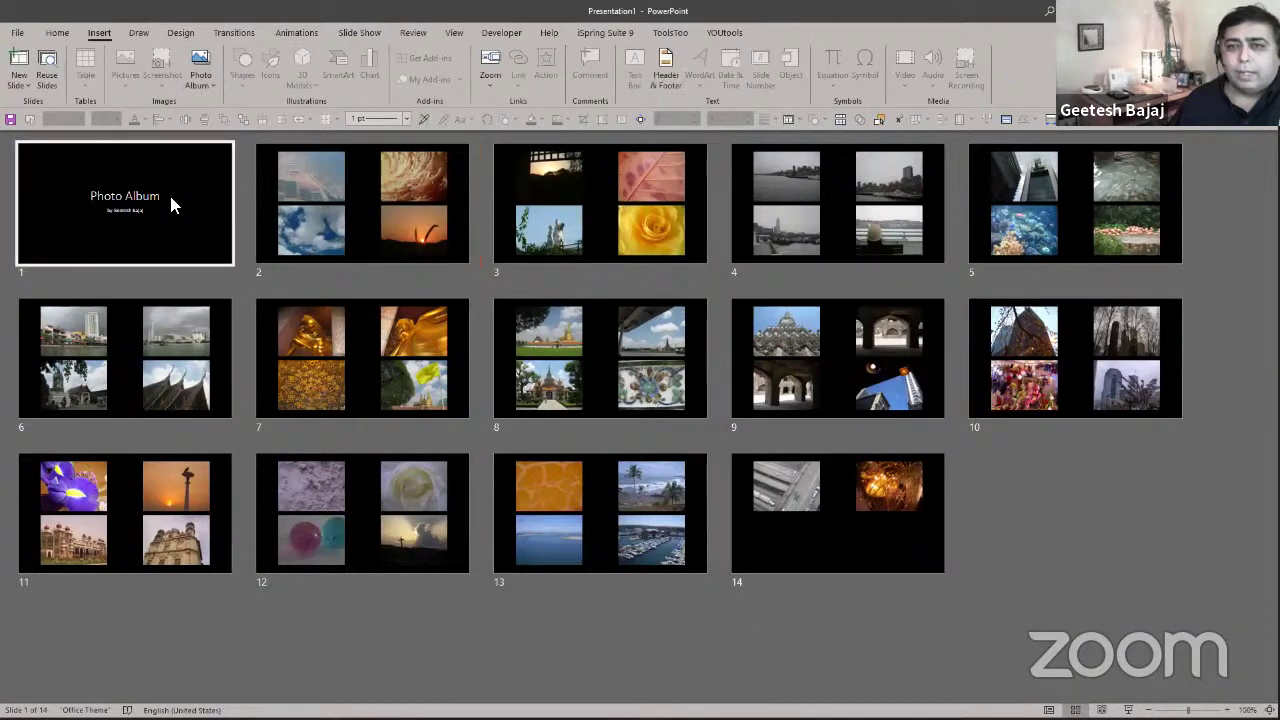
double_click(171, 198)
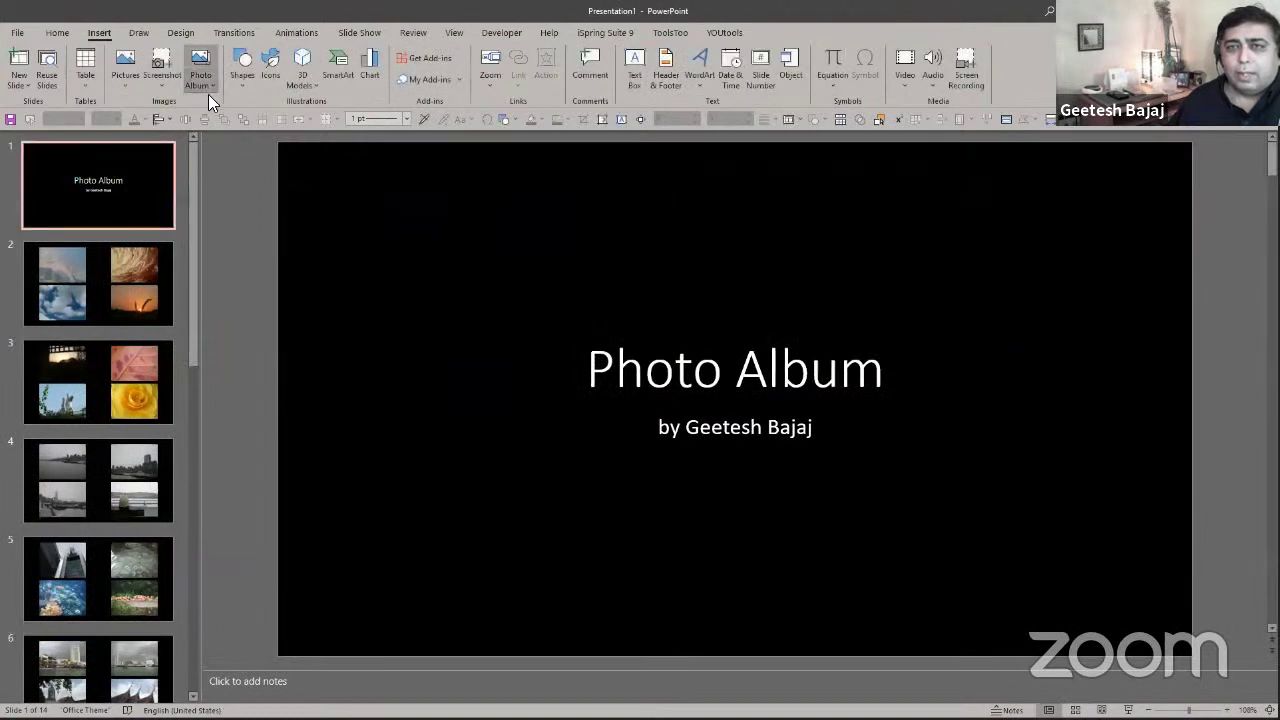
Change the album layout to 4 pictures with title and inspect slide 3.
click(210, 92)
click(222, 122)
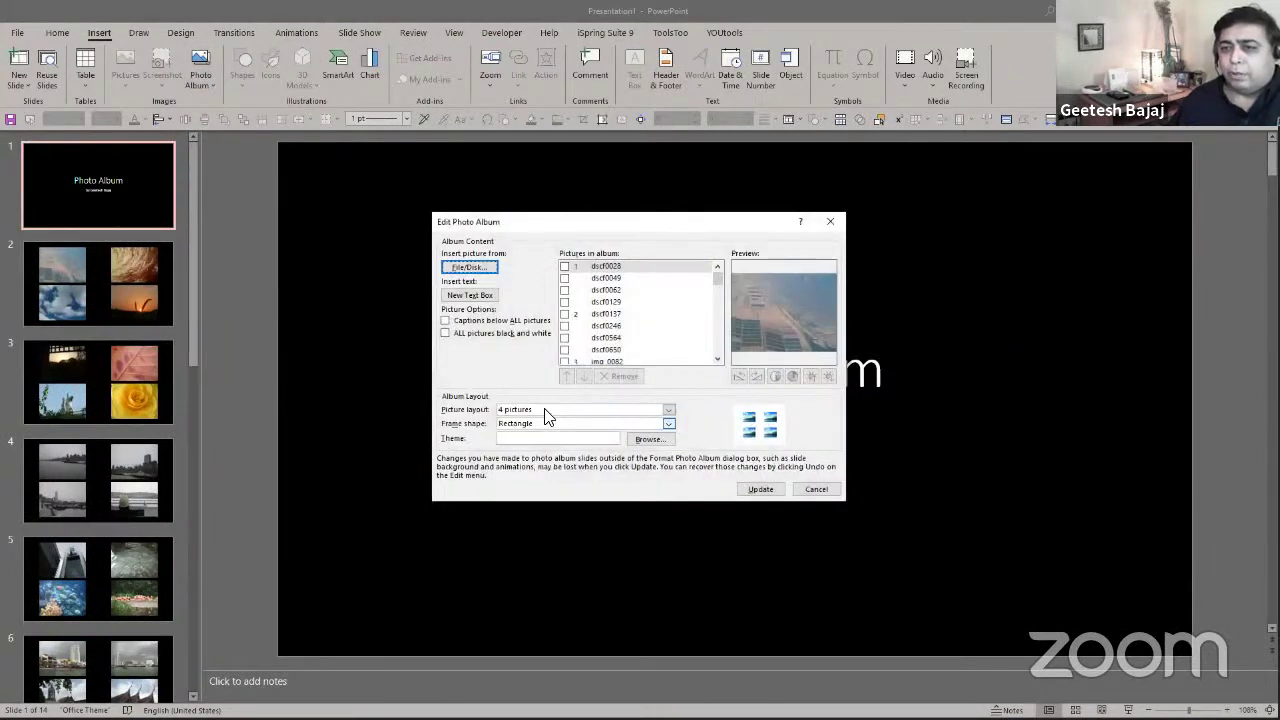
click(668, 410)
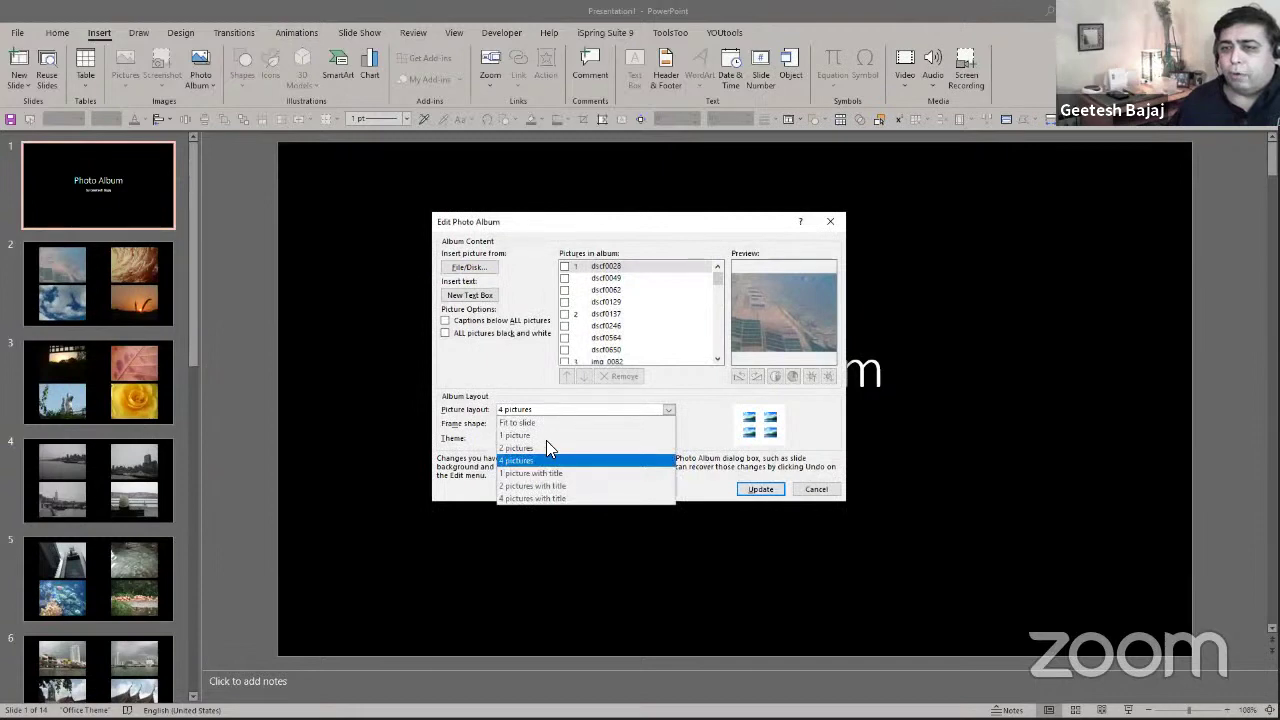
click(600, 498)
click(760, 489)
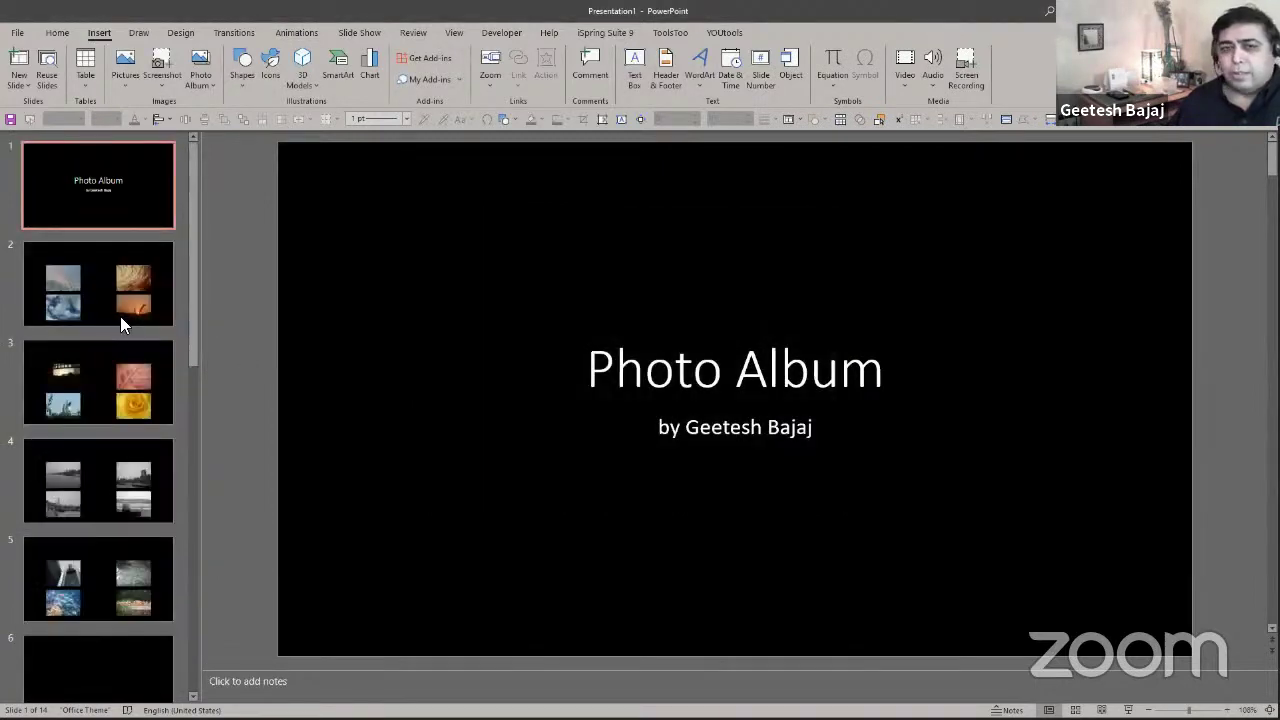
click(118, 314)
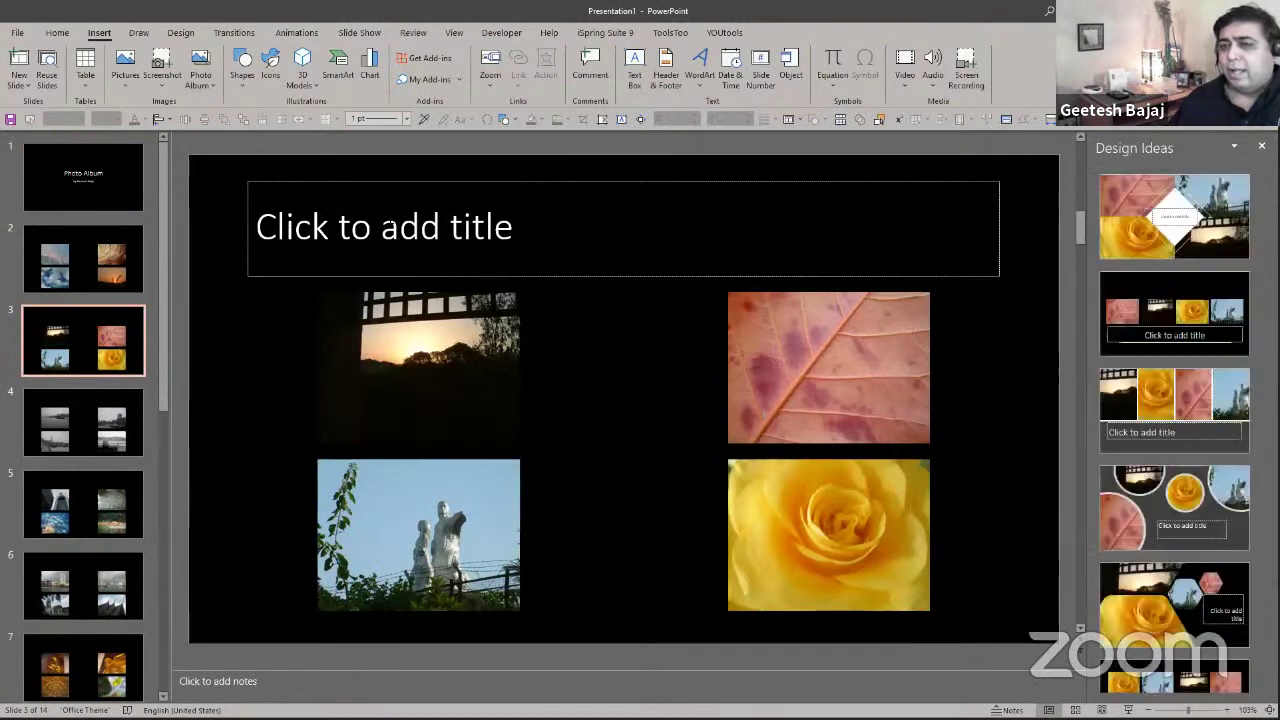
click(256, 228)
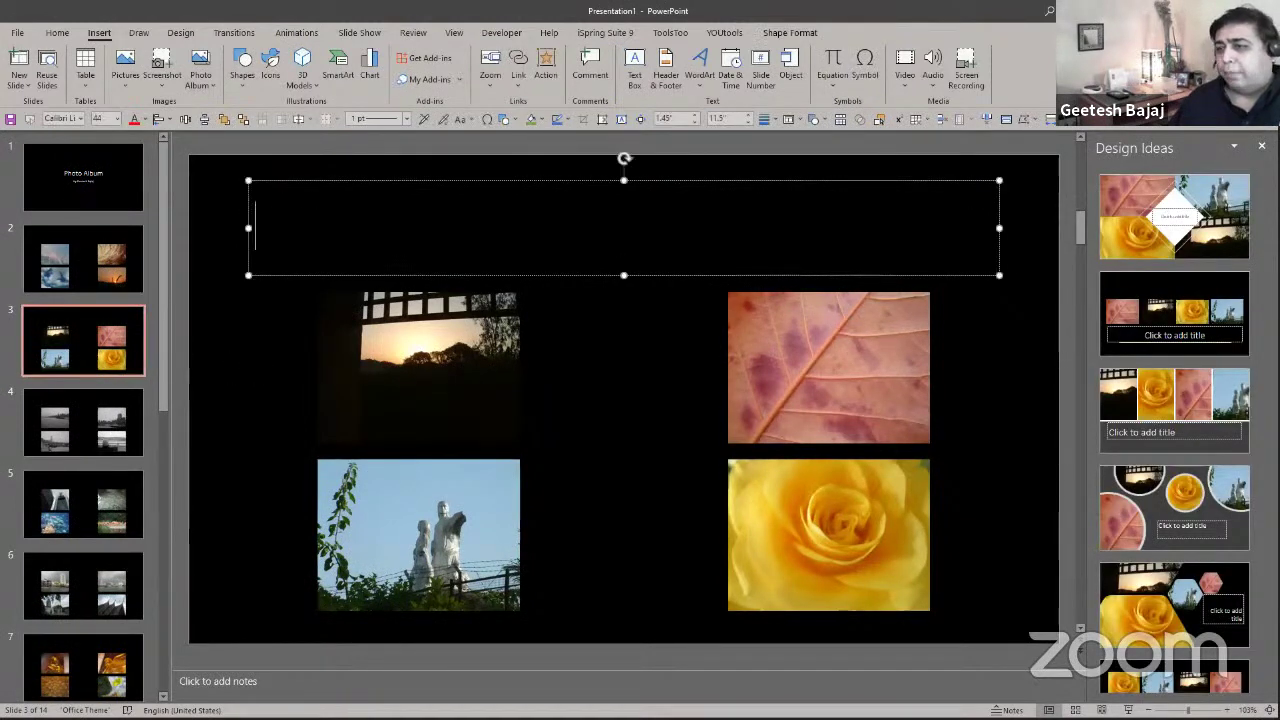
key(Escape)
key(Escape)
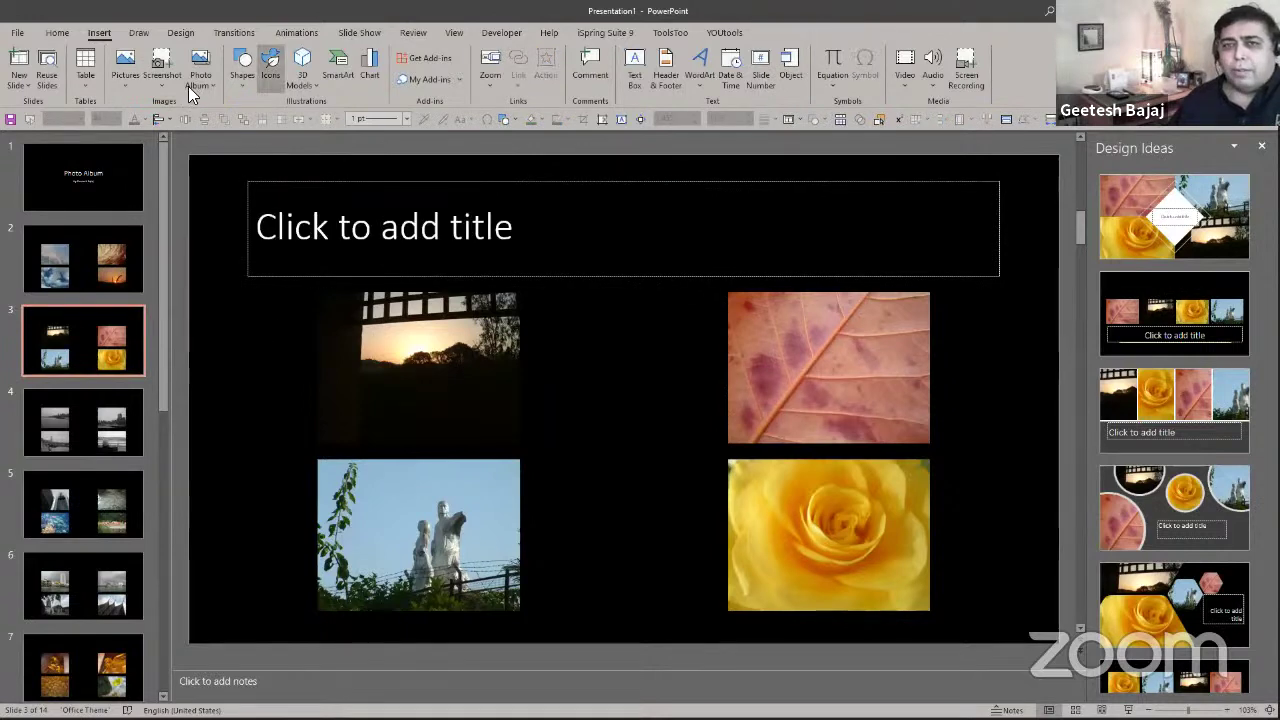
Update the album to 4 pictures per slide, captions below all pictures, all black and white.
click(204, 92)
click(220, 120)
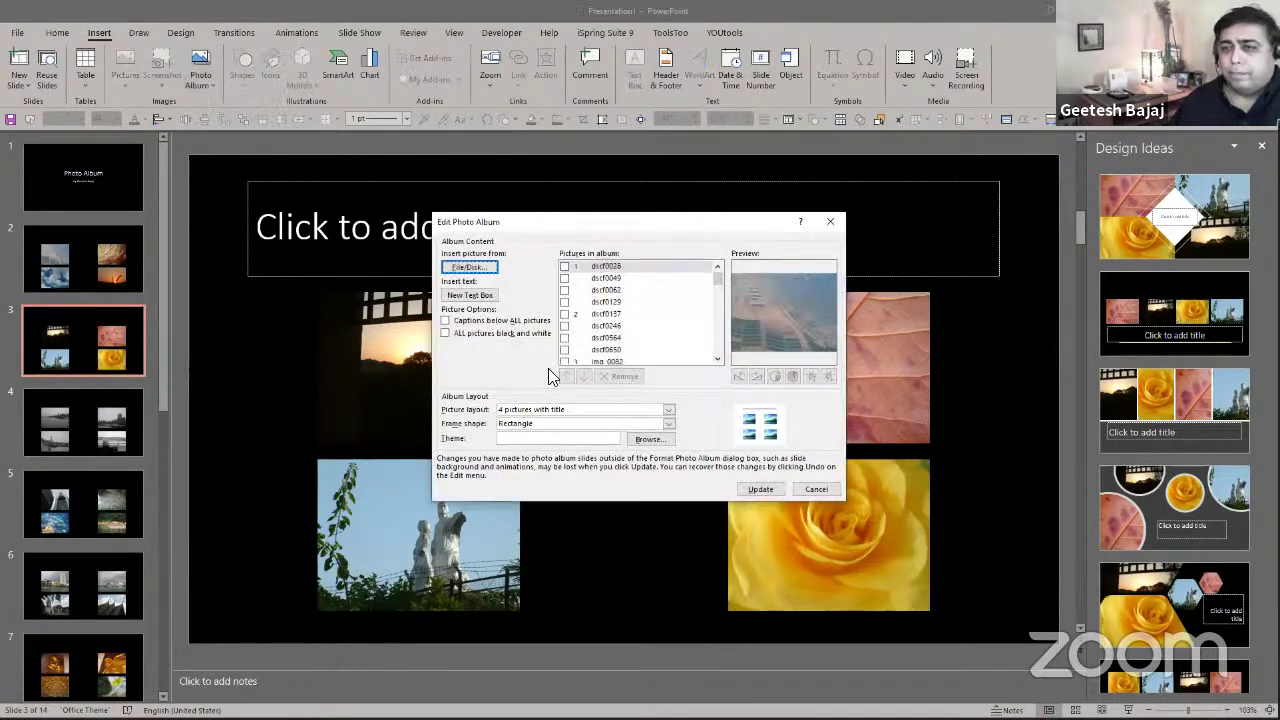
click(537, 410)
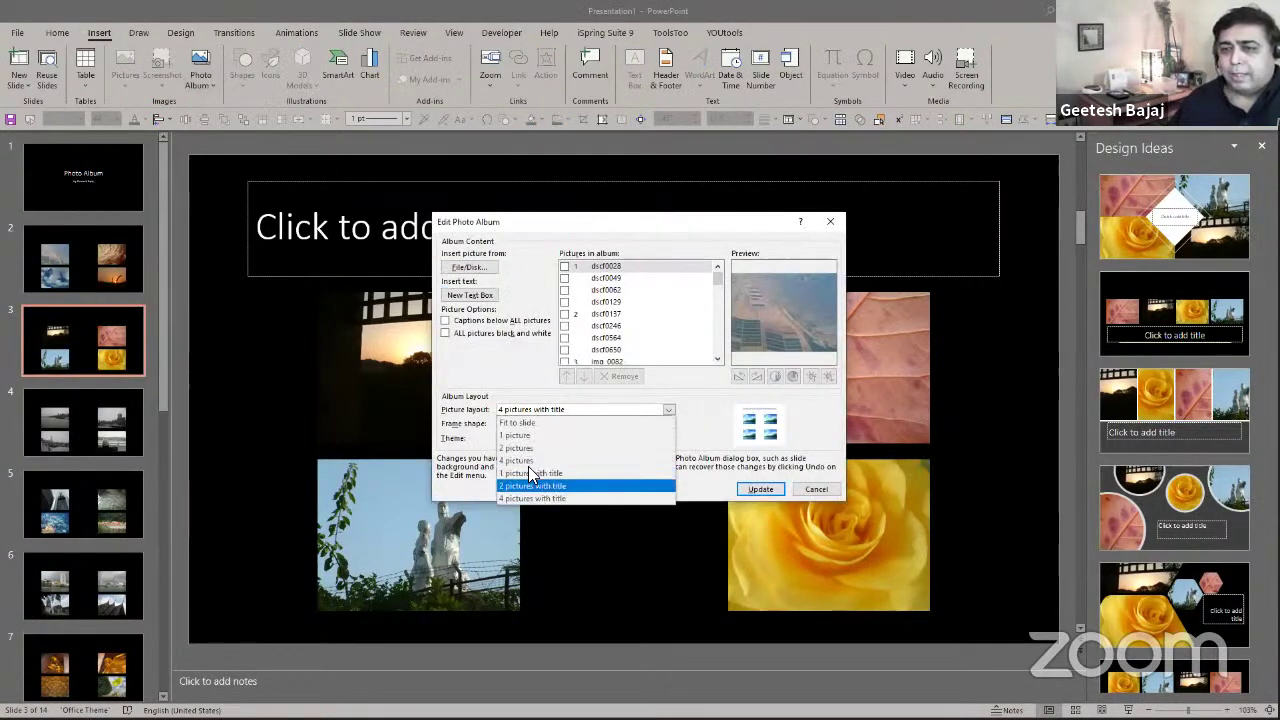
click(527, 462)
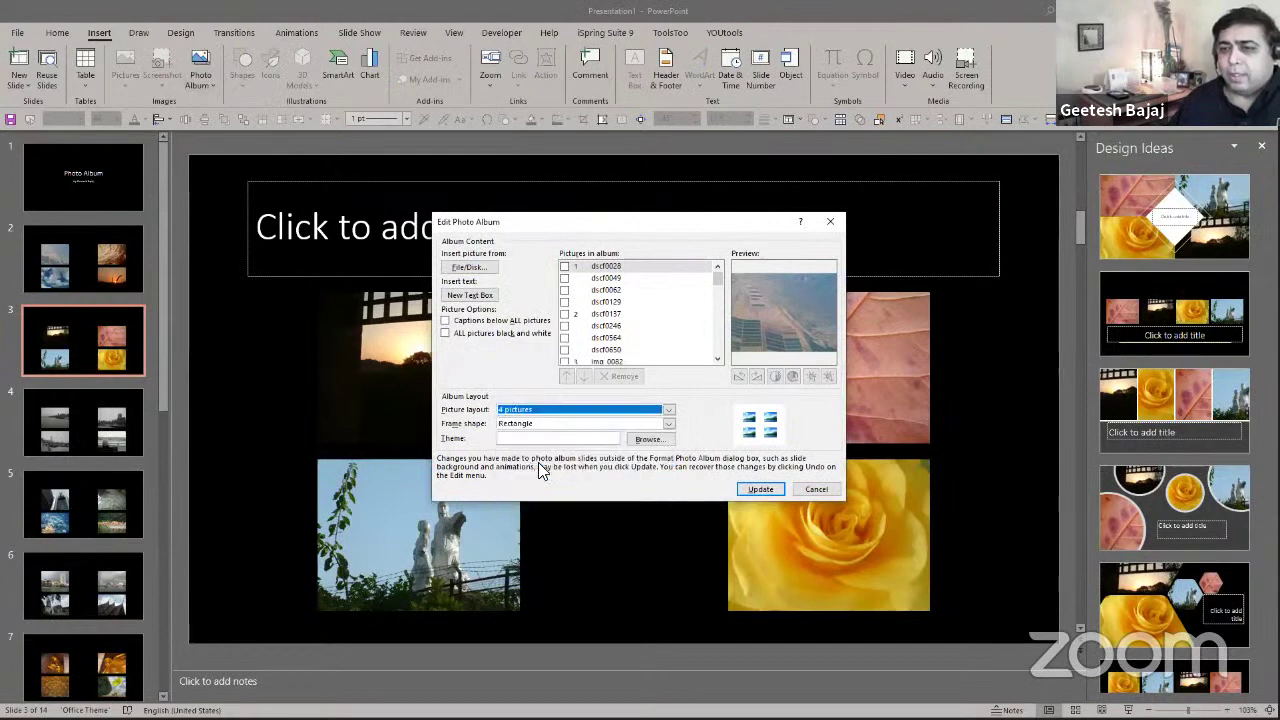
click(447, 321)
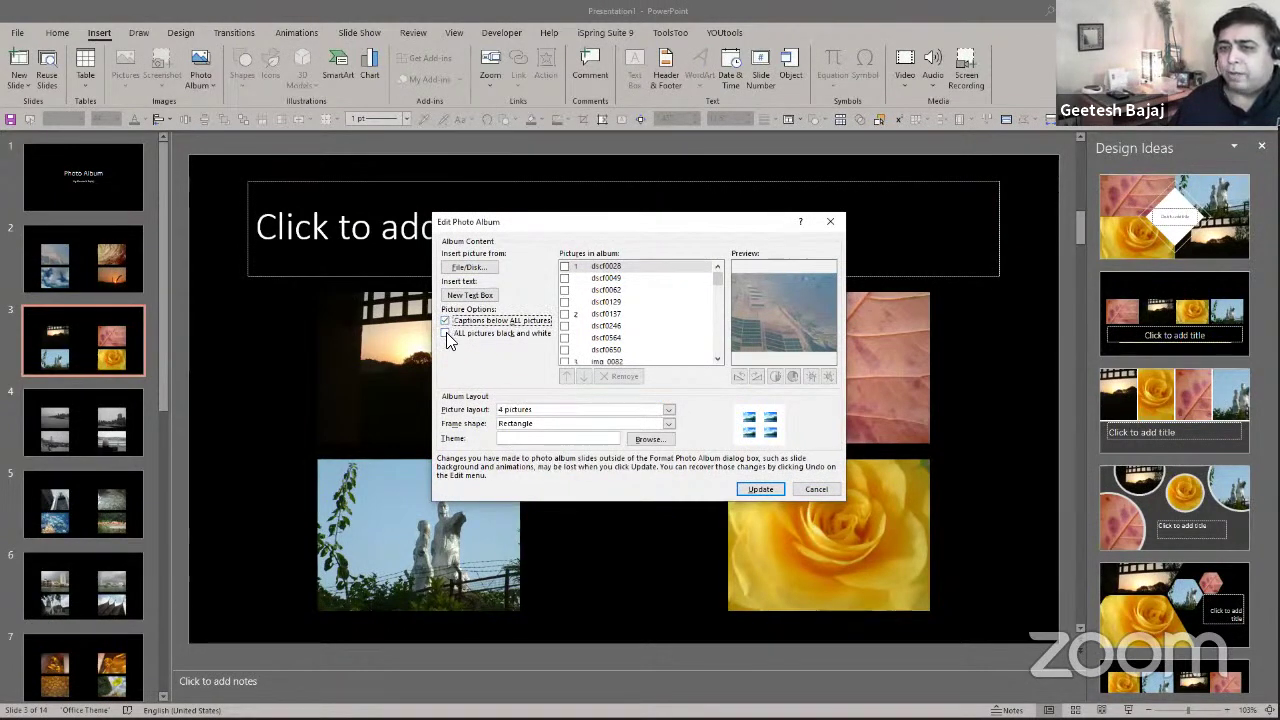
click(446, 334)
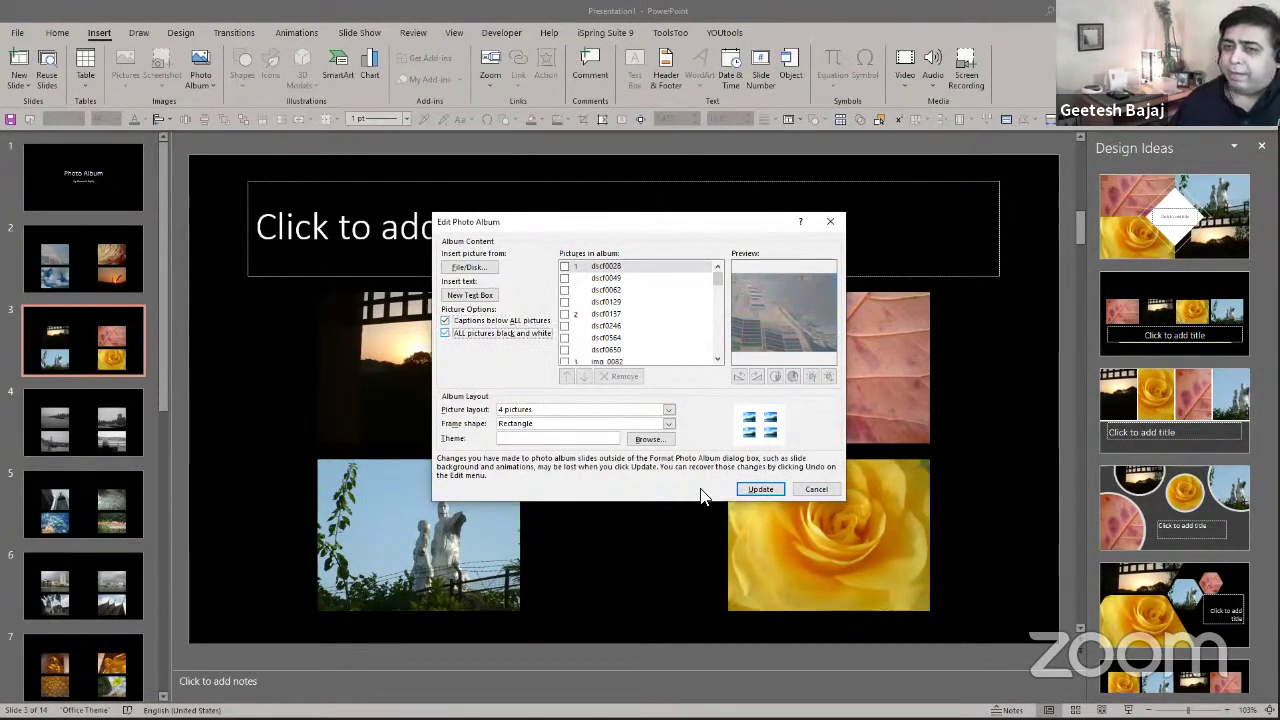
click(759, 488)
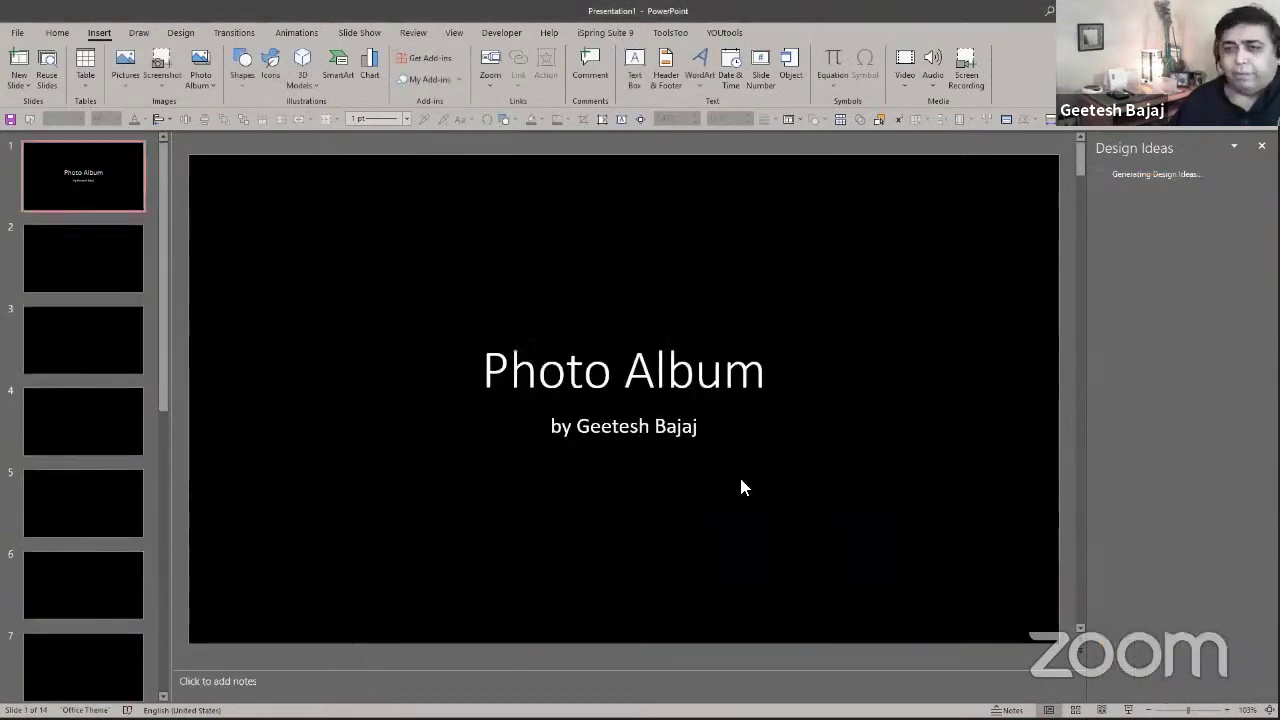
Inspect slide 2's captions, then update the album with captions below pictures turned off.
click(114, 278)
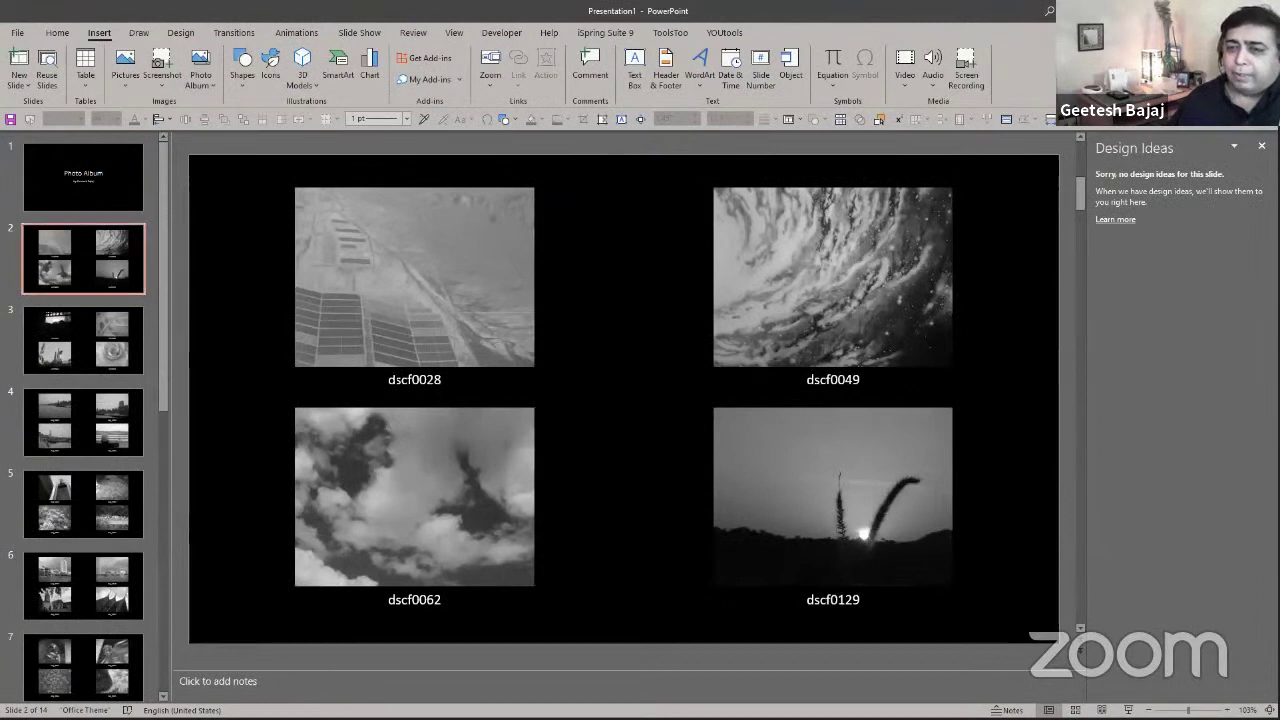
double_click(432, 380)
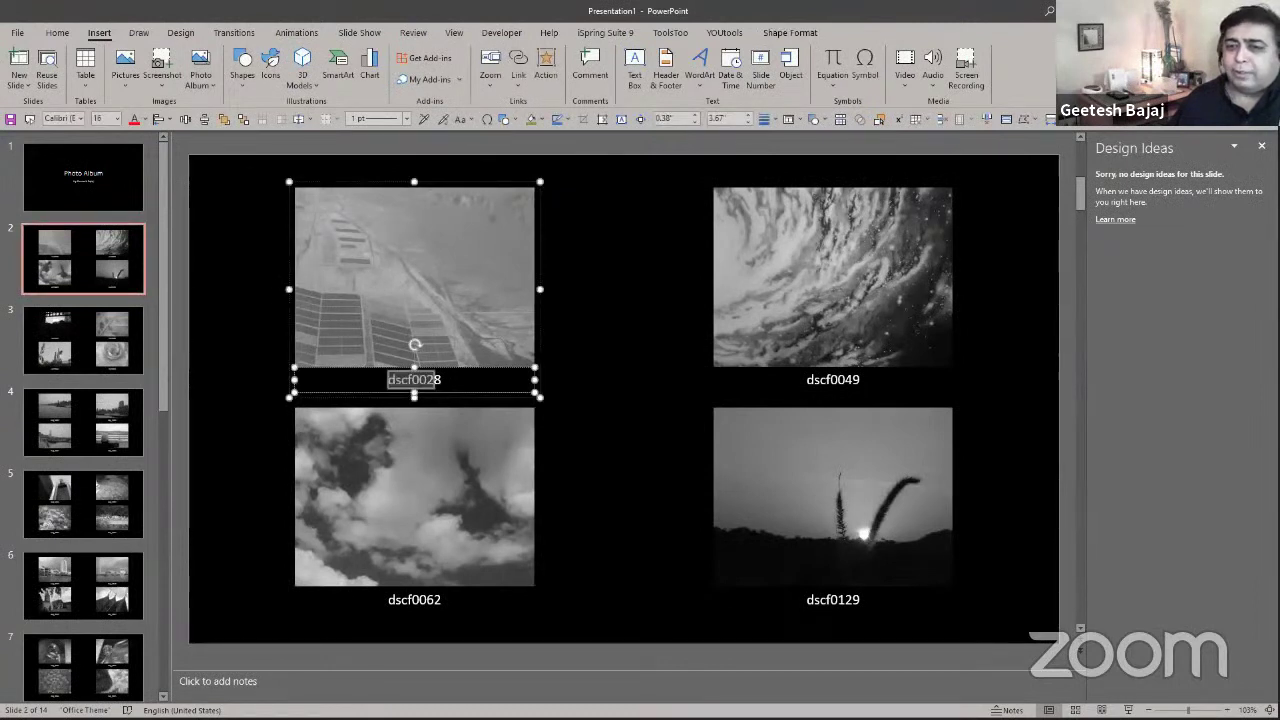
click(571, 485)
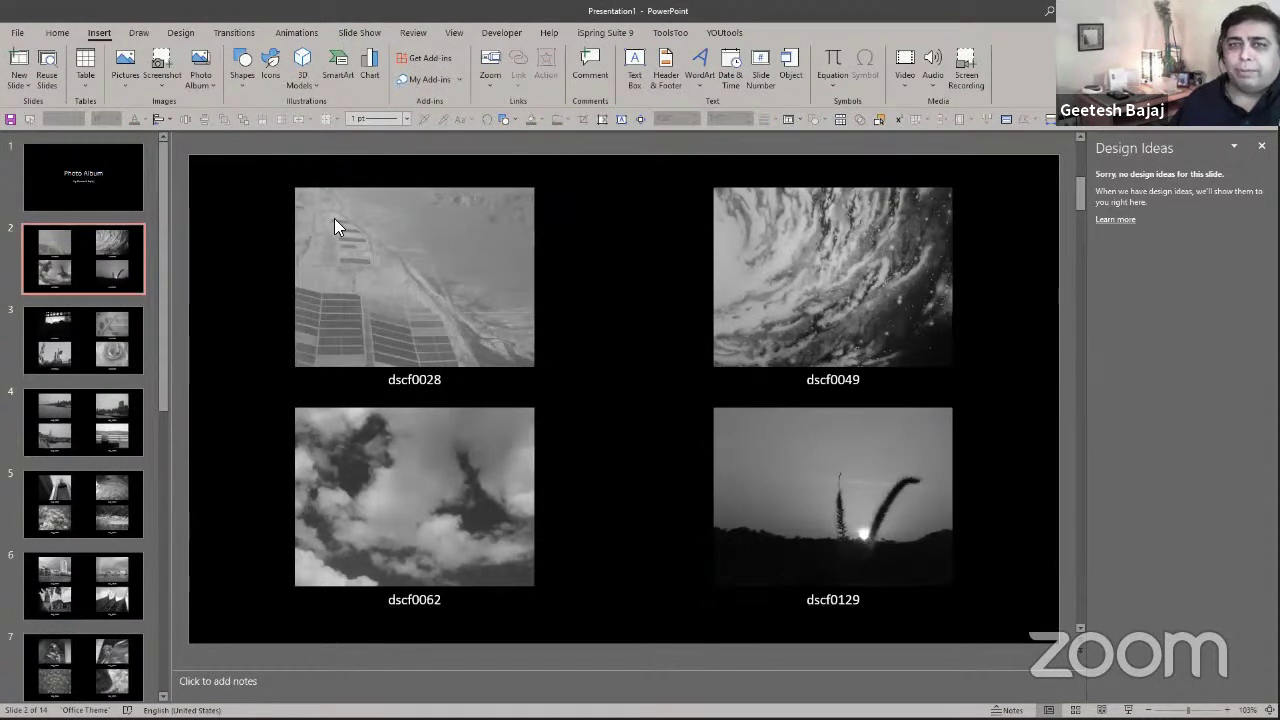
click(190, 86)
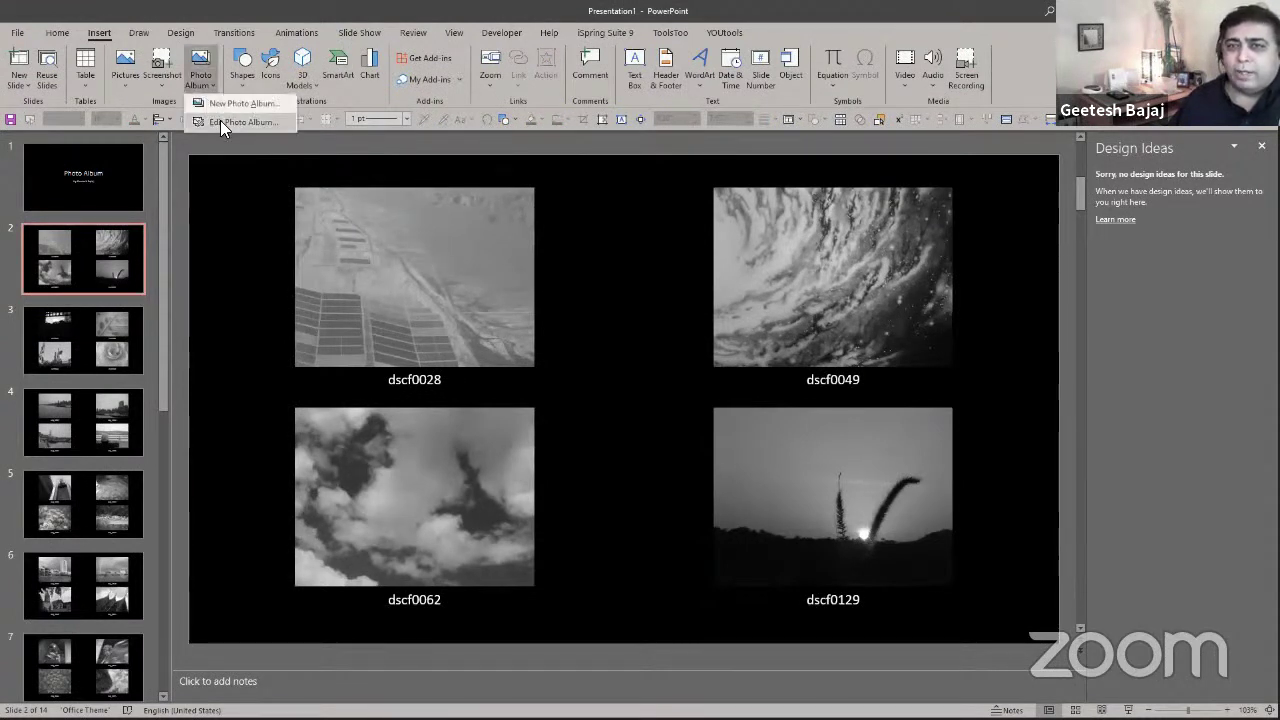
click(220, 120)
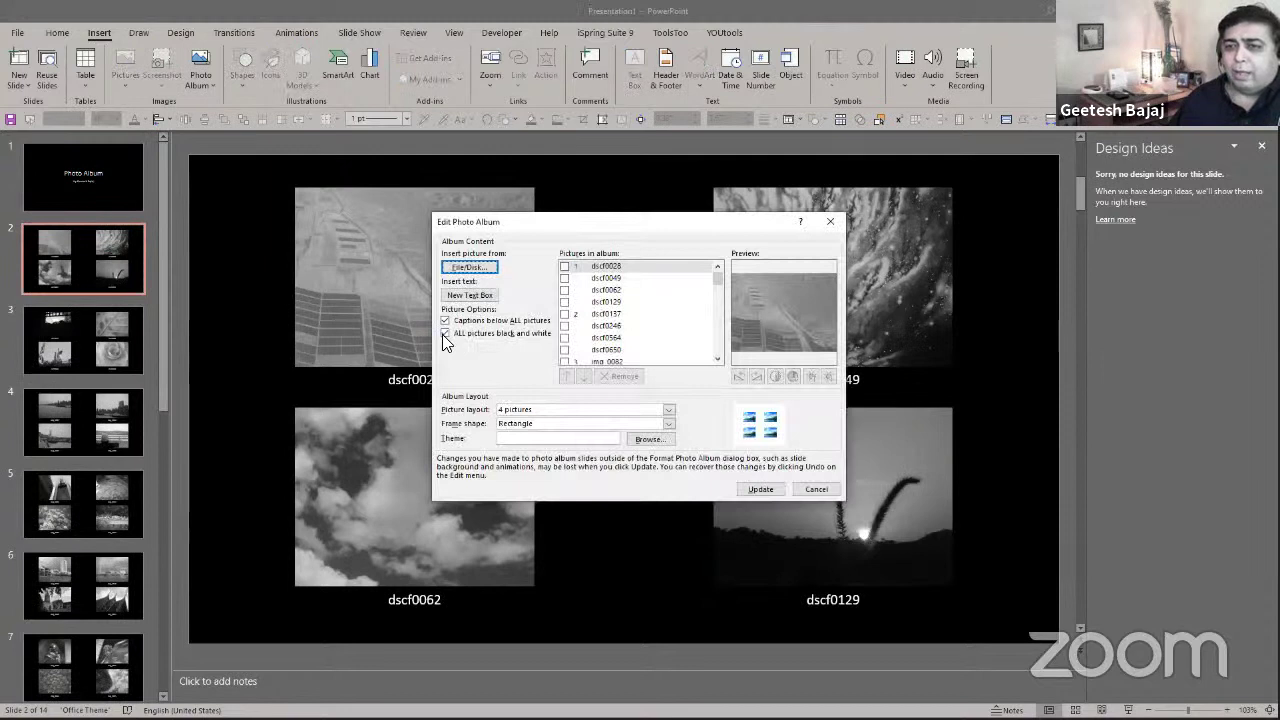
click(442, 322)
click(771, 493)
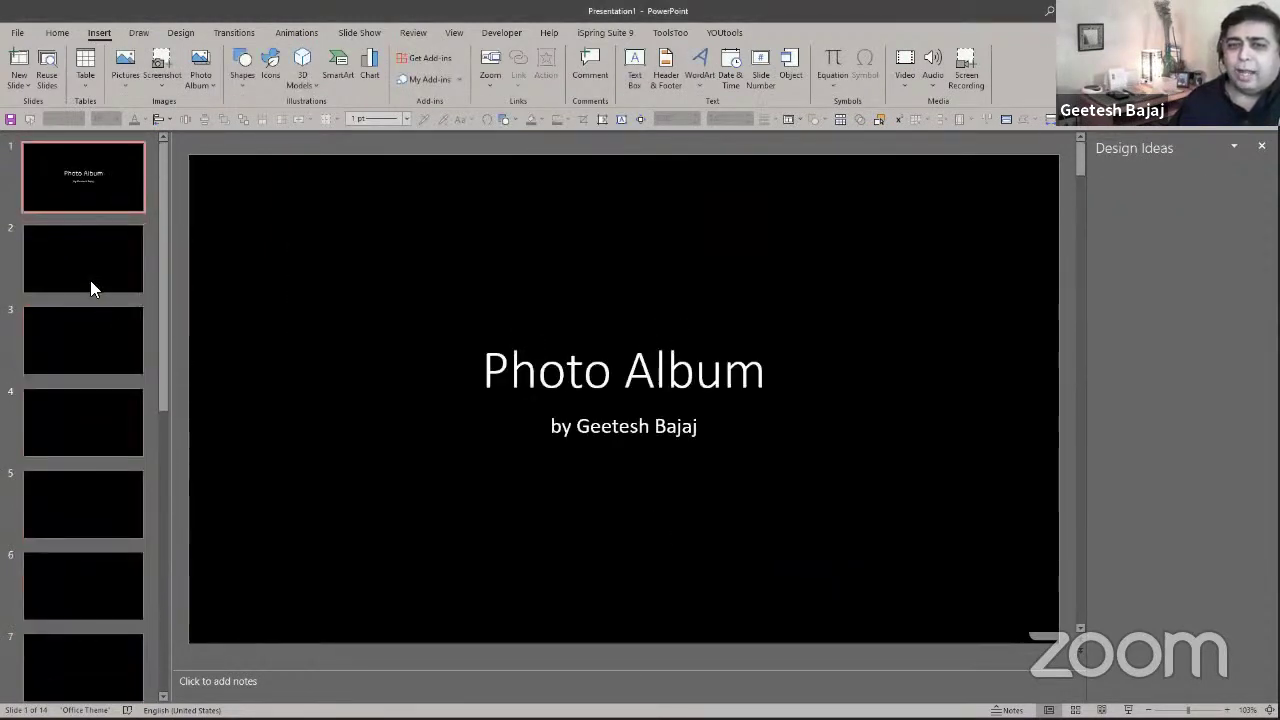
Turn off ALL pictures black and white so the album photos return to full colour.
click(92, 272)
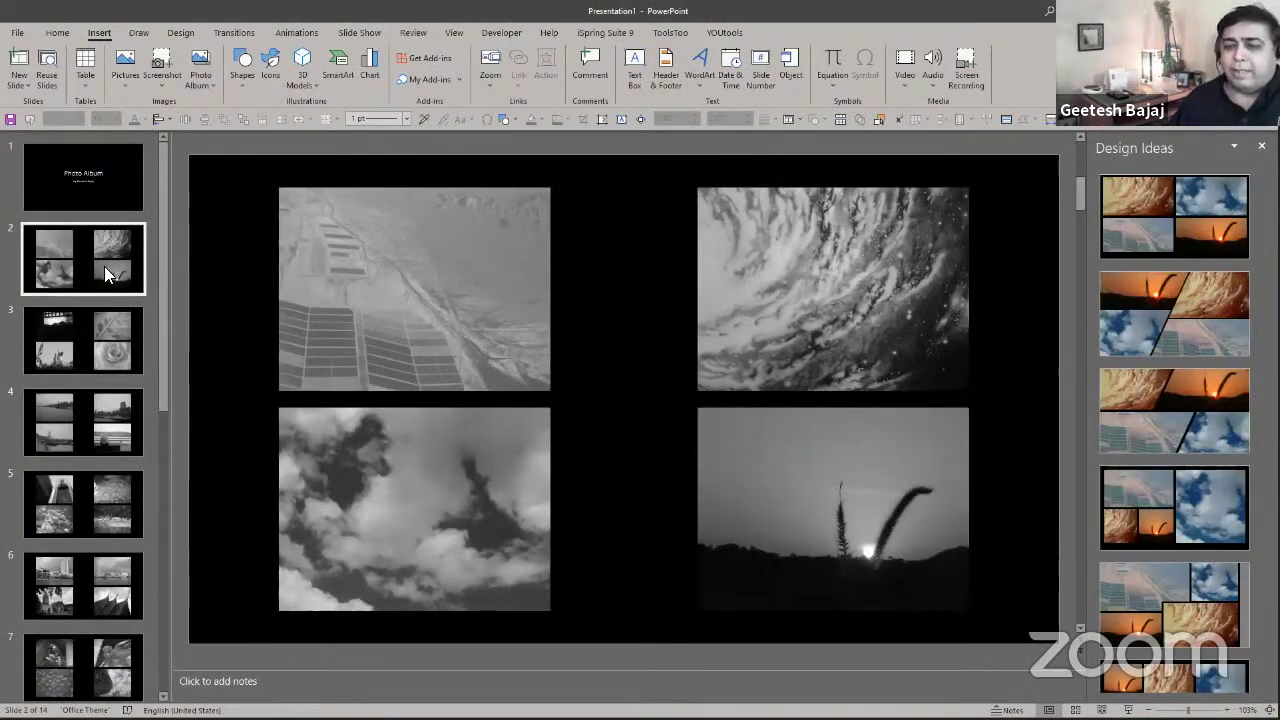
click(240, 290)
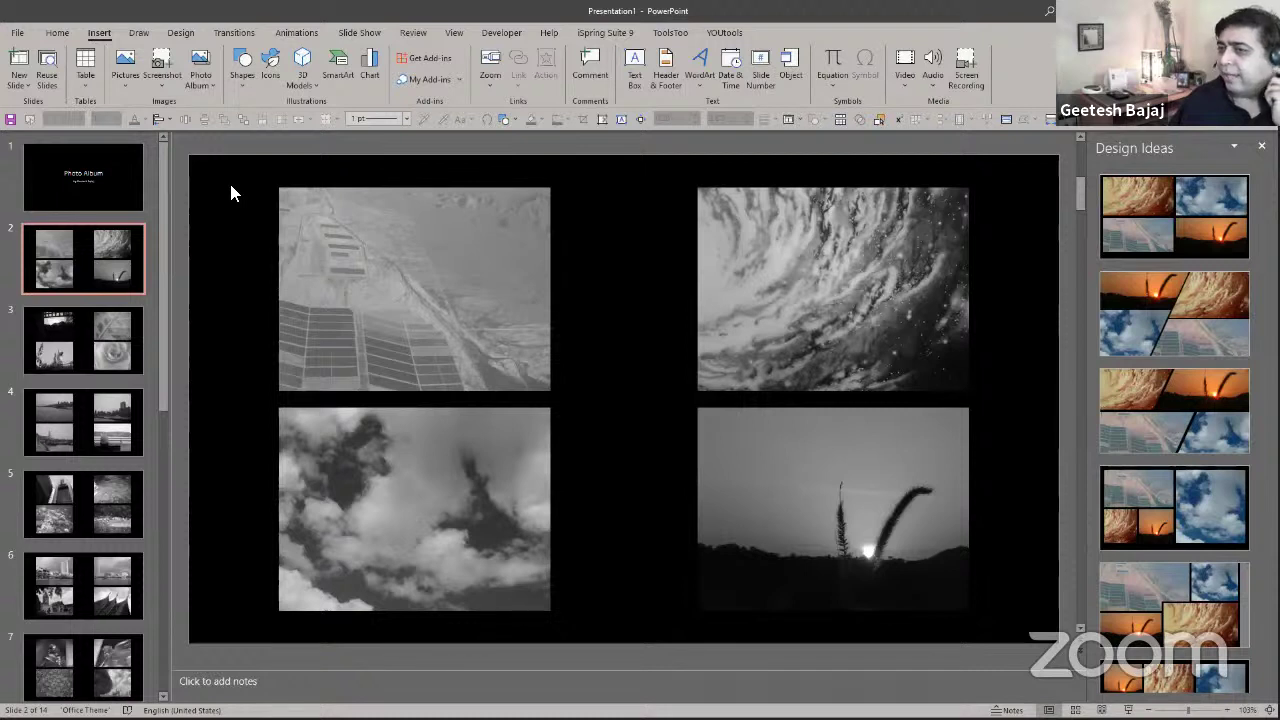
click(210, 82)
click(226, 118)
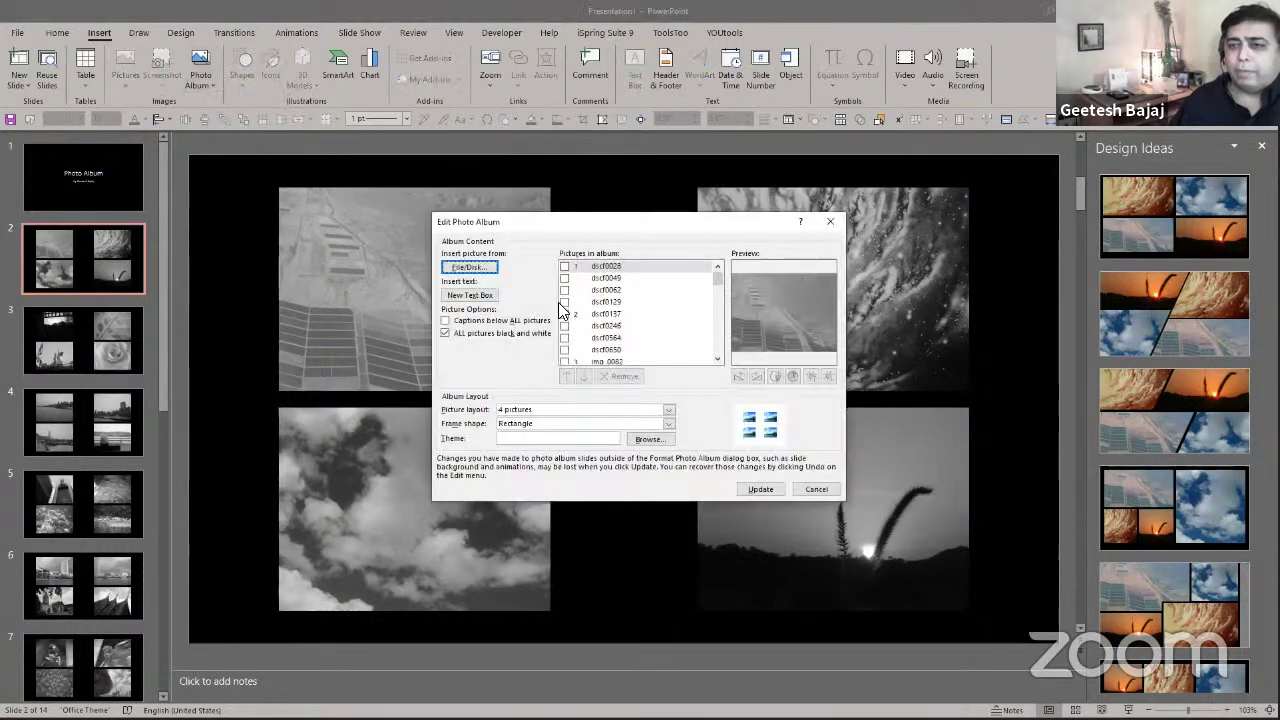
click(446, 334)
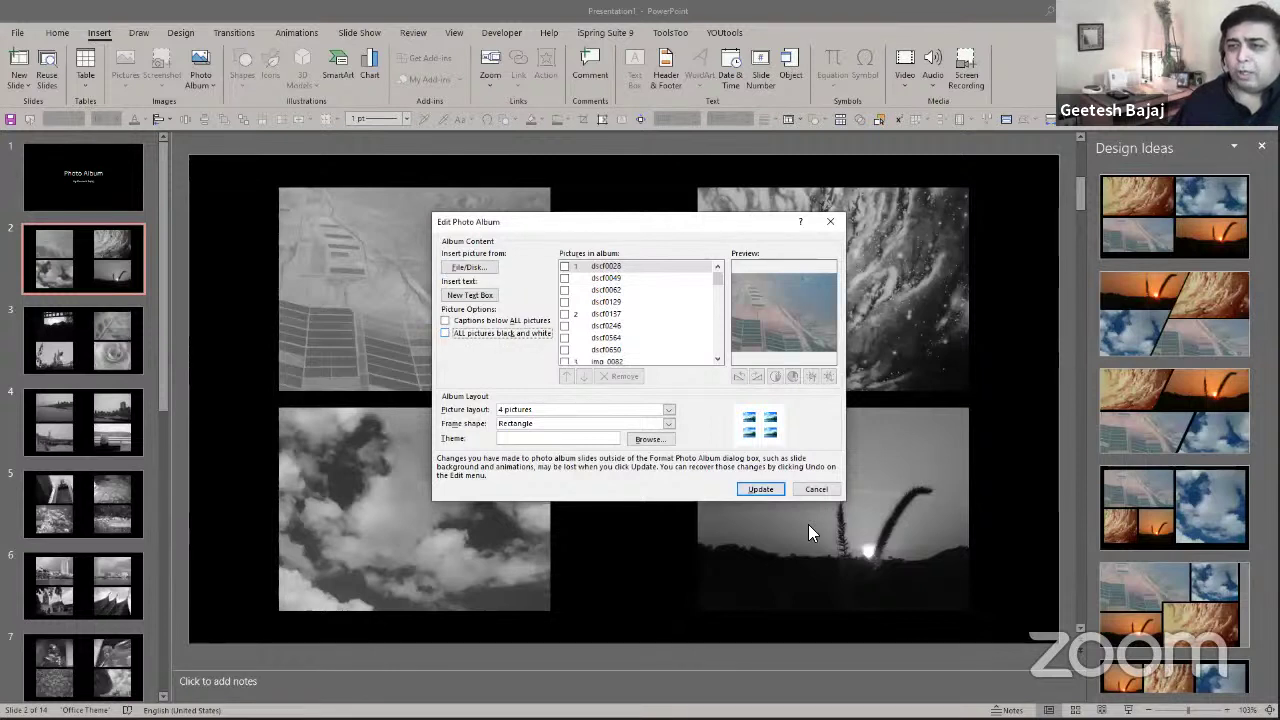
click(772, 491)
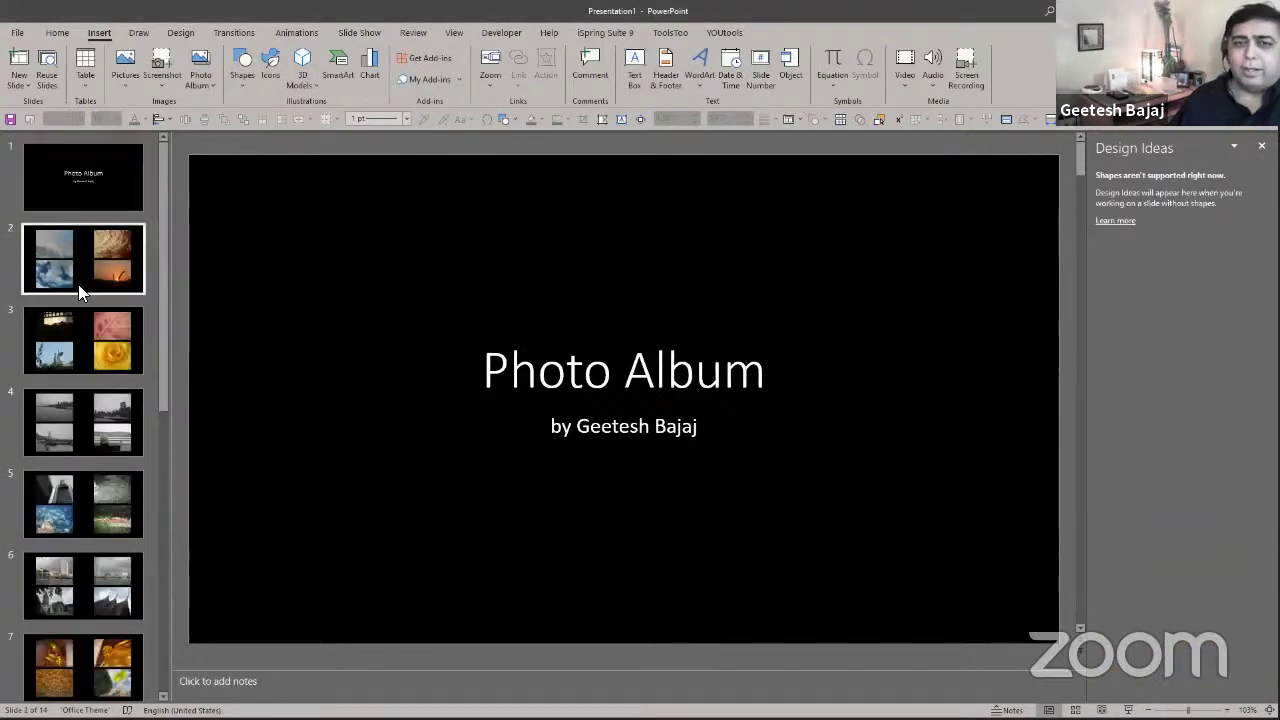
click(78, 284)
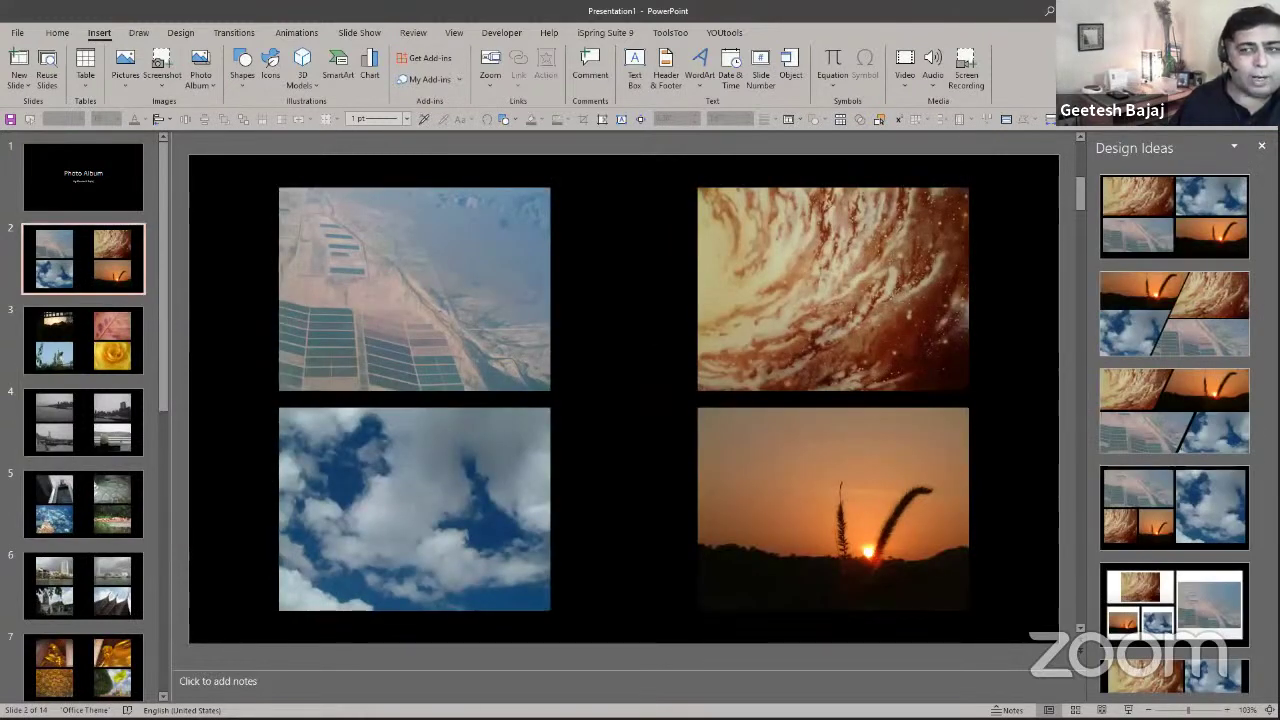
Present the Presentation Hacks deck's 'Using PowerPoint Designer' slide full screen, then end the show.
key(alt+Tab)
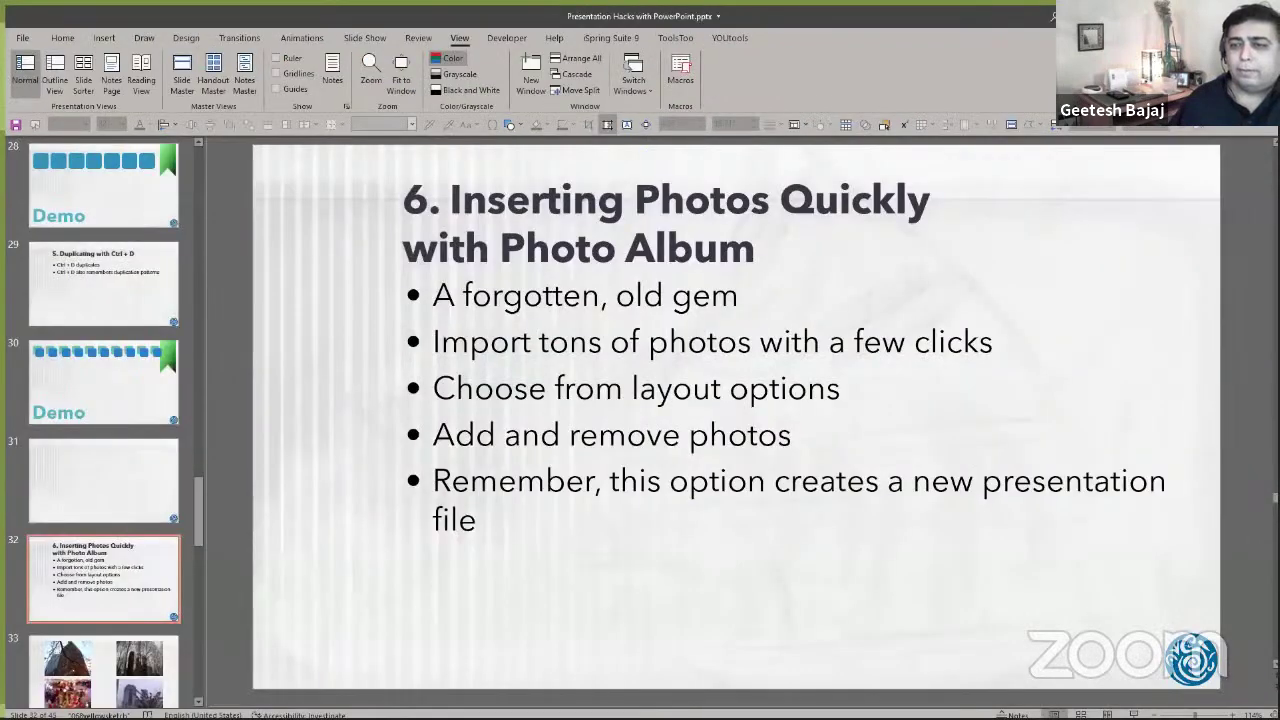
scroll(106, 460, down, 2)
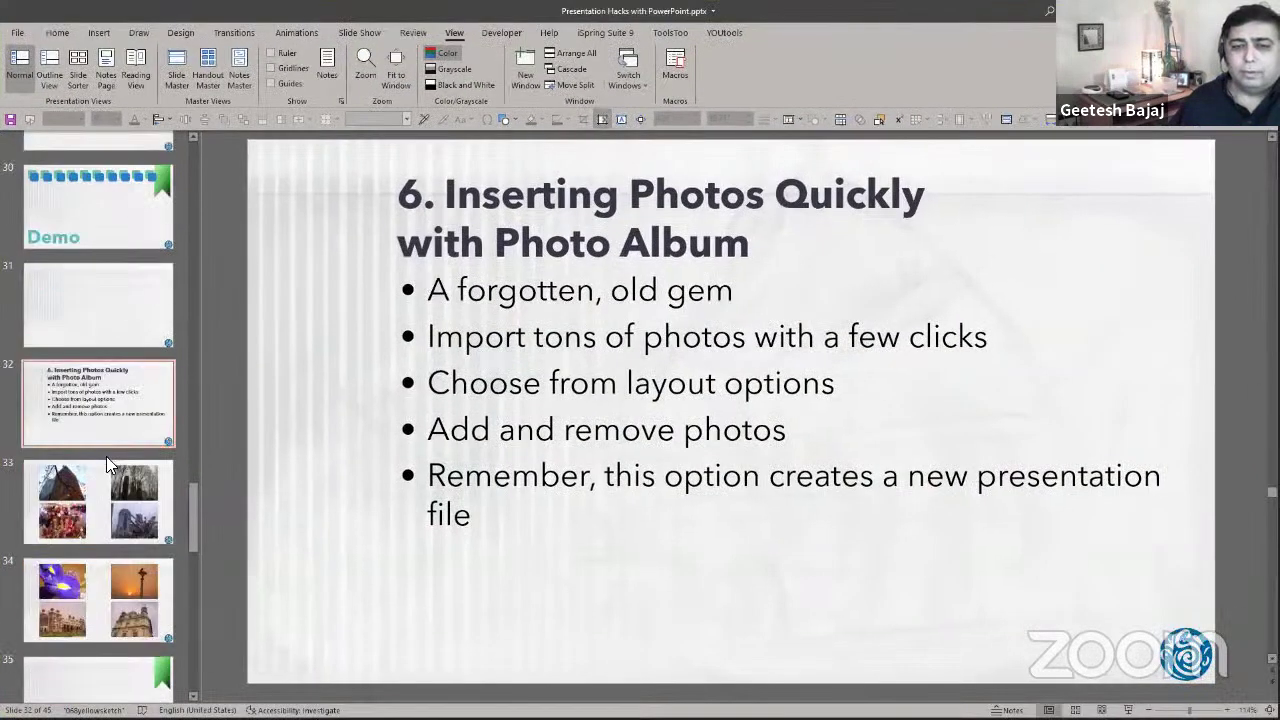
scroll(106, 460, down, 3)
click(106, 478)
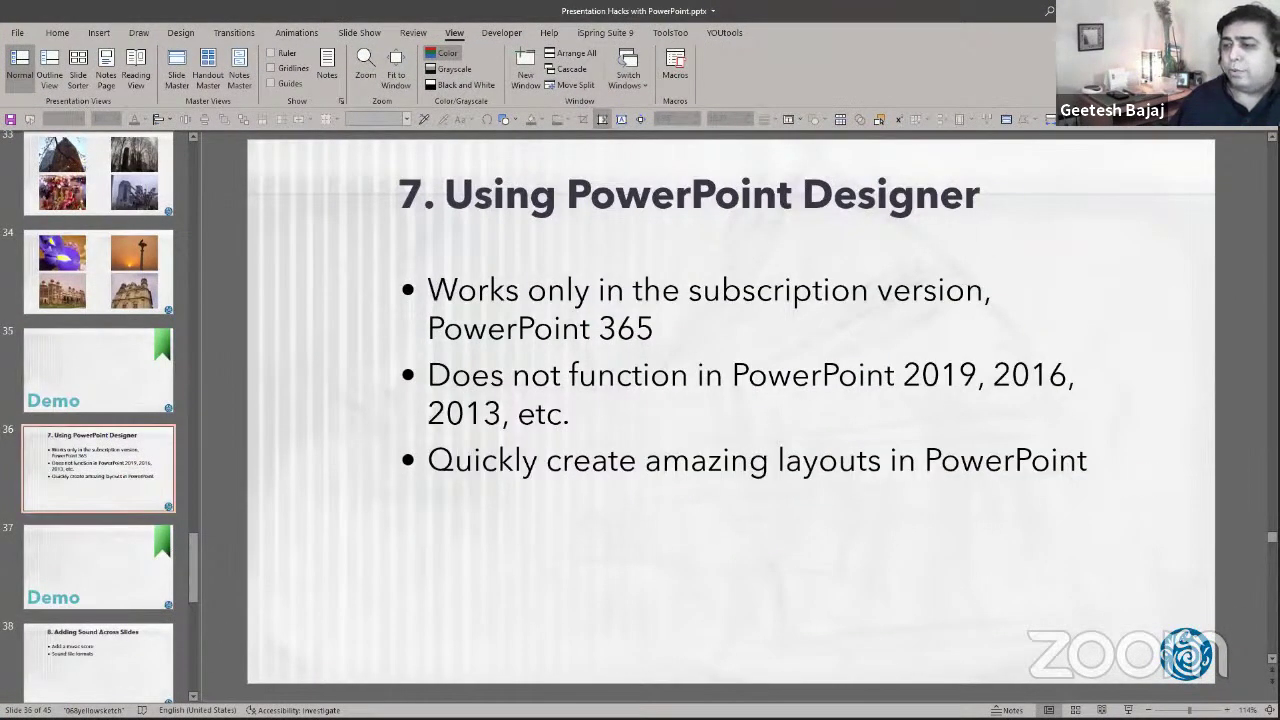
key(shift+F5)
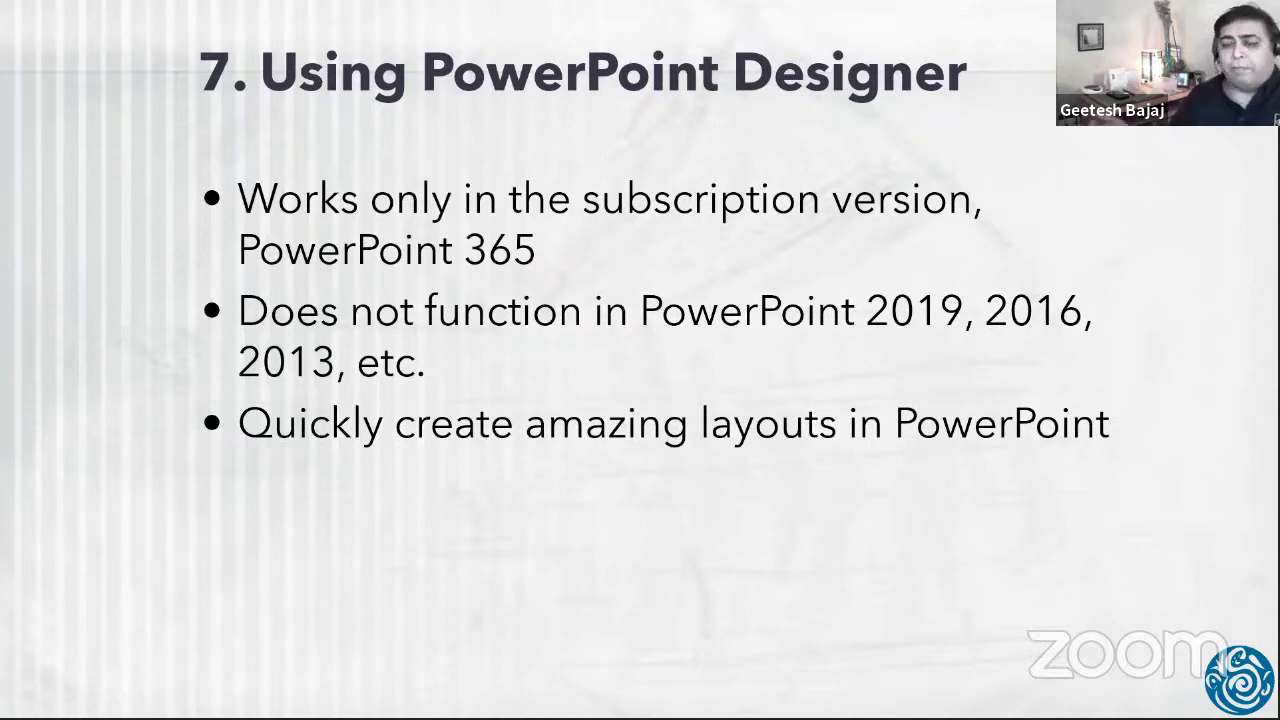
key(Escape)
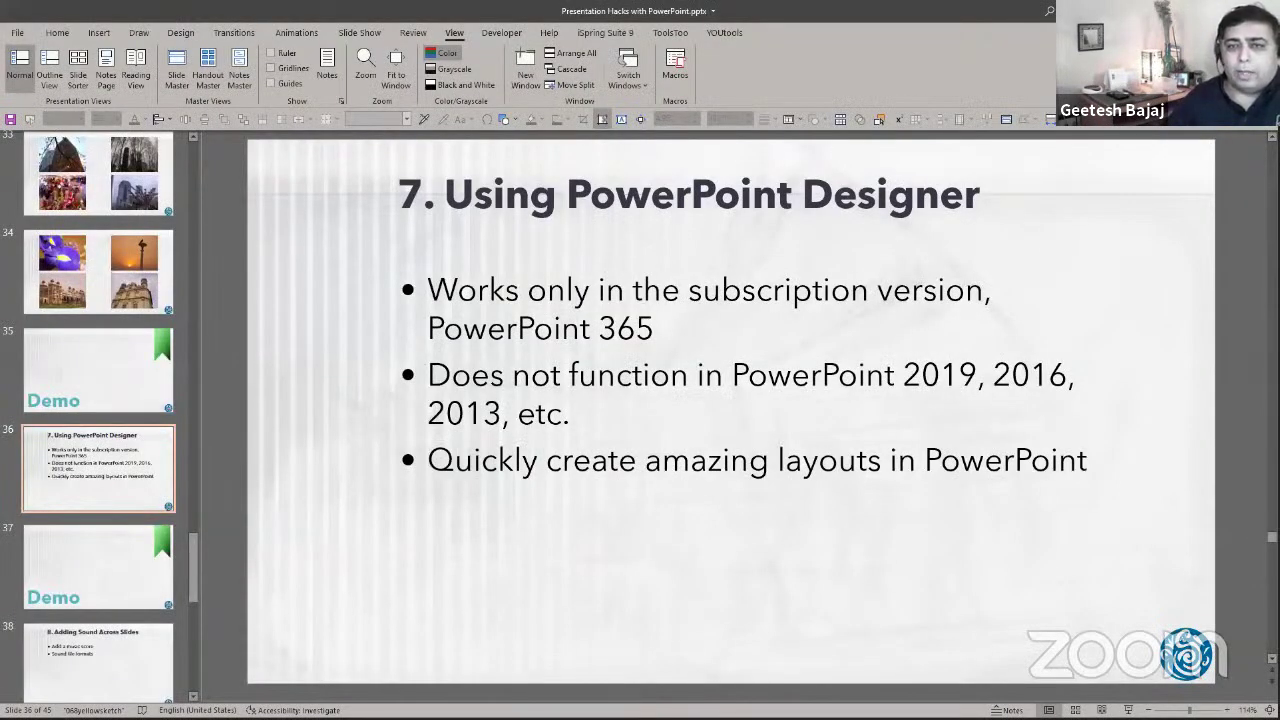
View slide 33's four photos with the design options, then return to the photo album deck.
scroll(98, 366, up, 2)
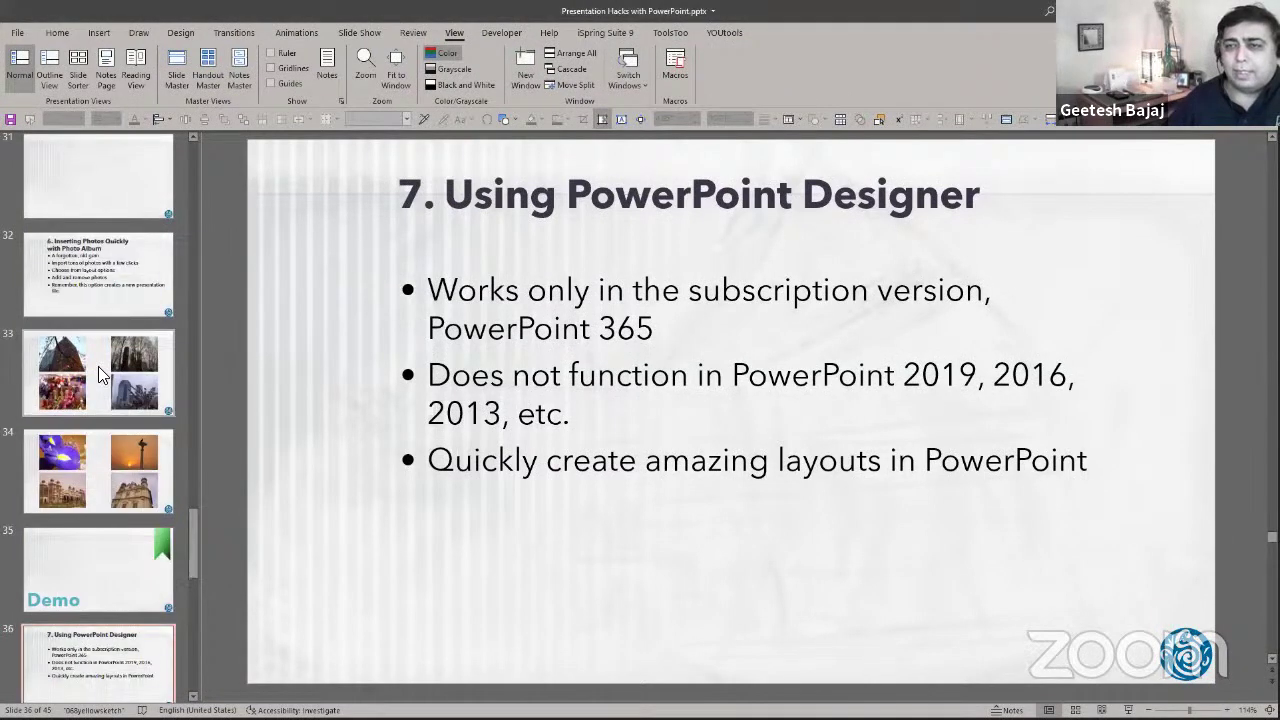
click(86, 378)
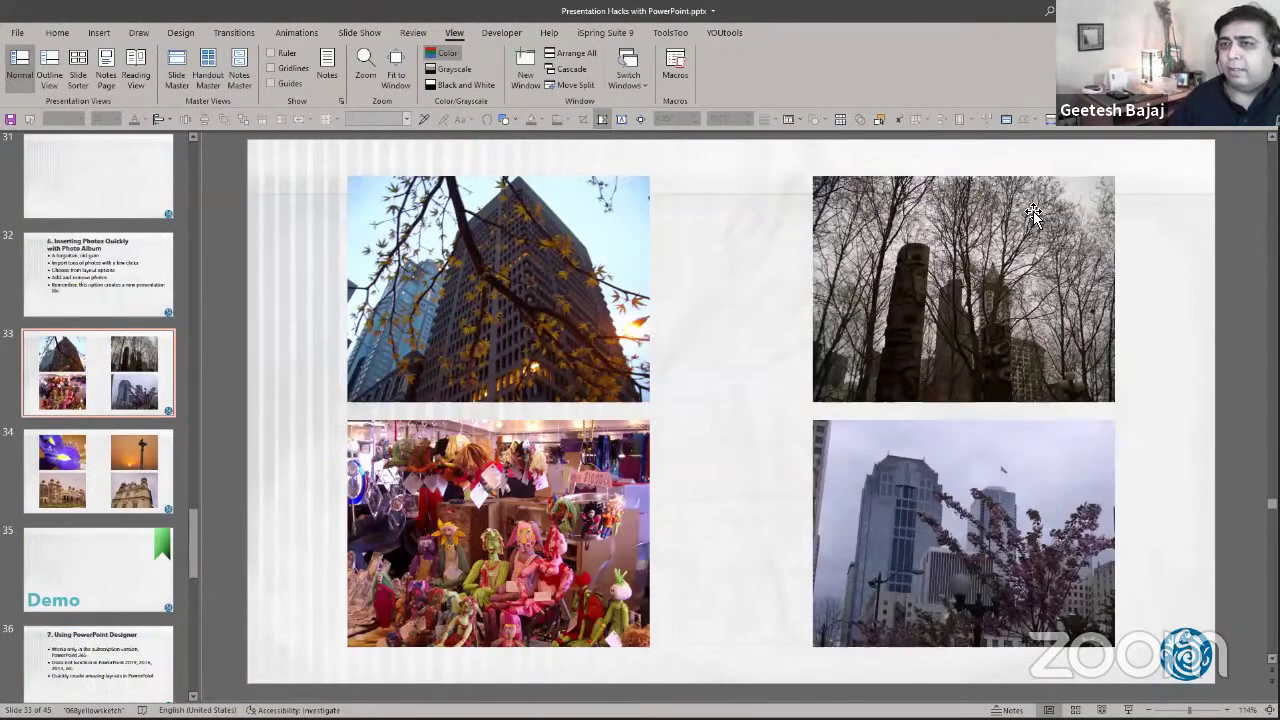
click(183, 33)
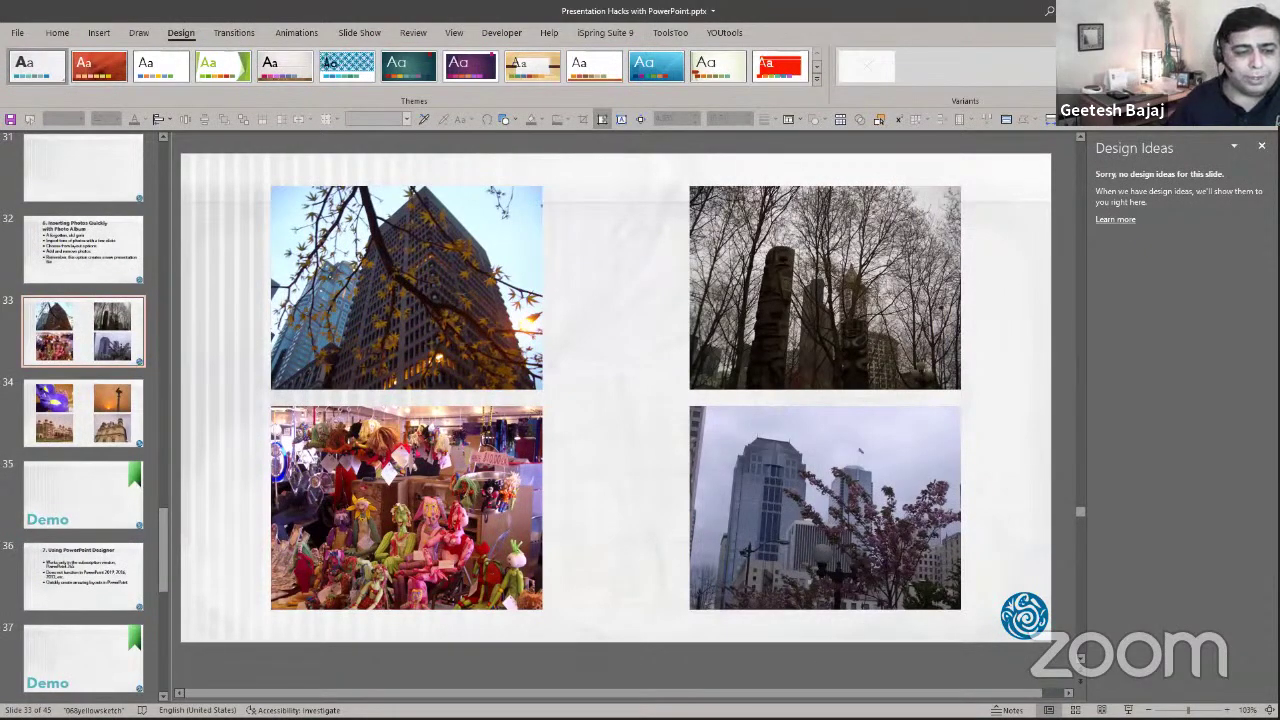
key(alt+Tab)
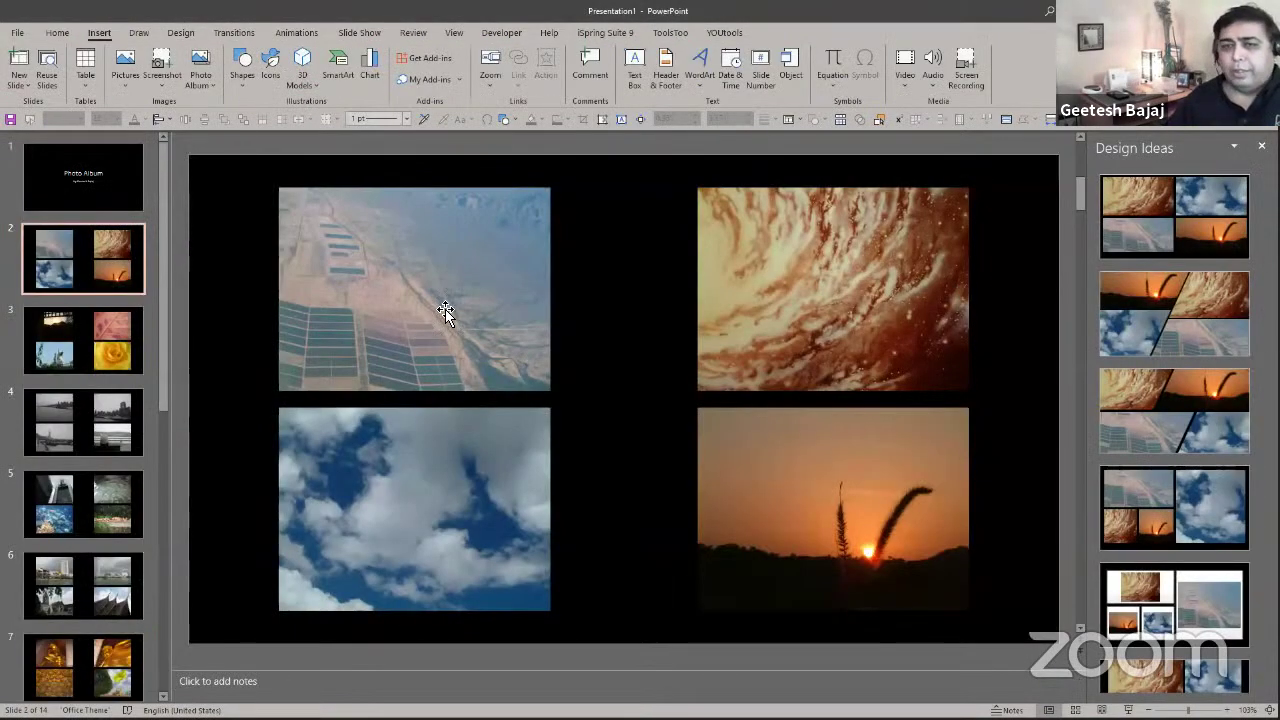
Try the first several Designer layout suggestions on slide 2's four photos.
click(1160, 240)
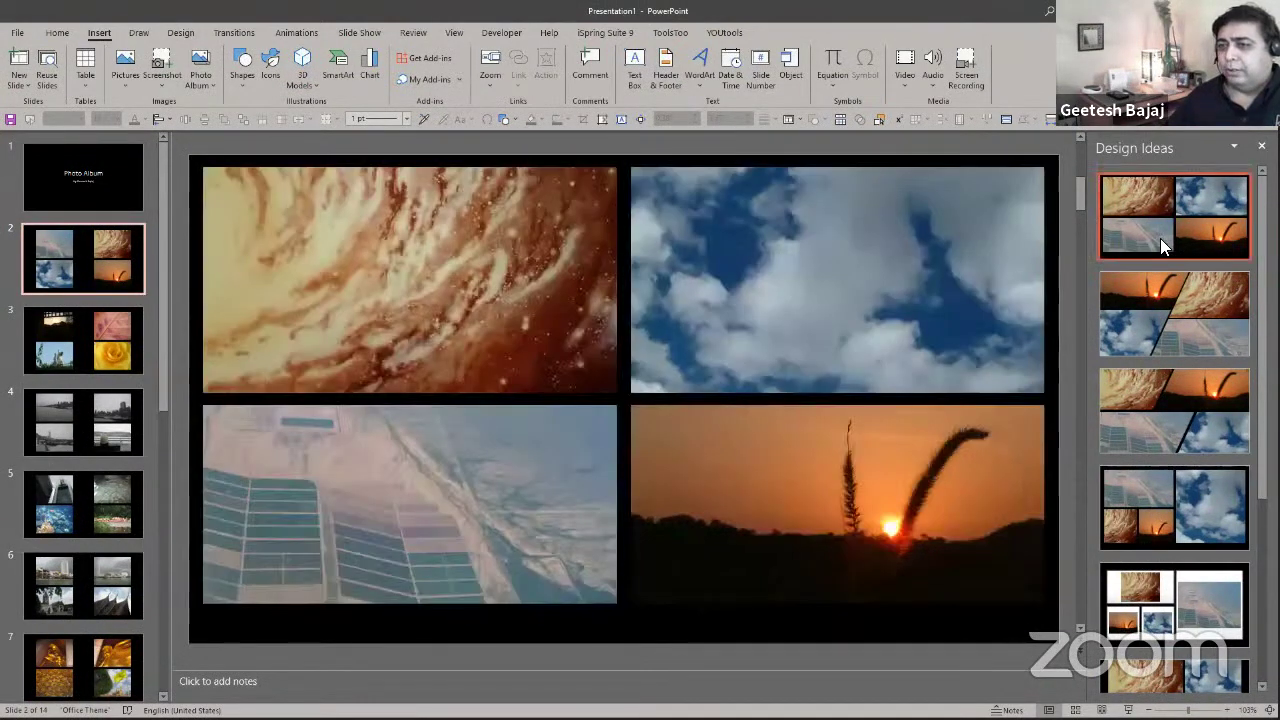
click(1150, 312)
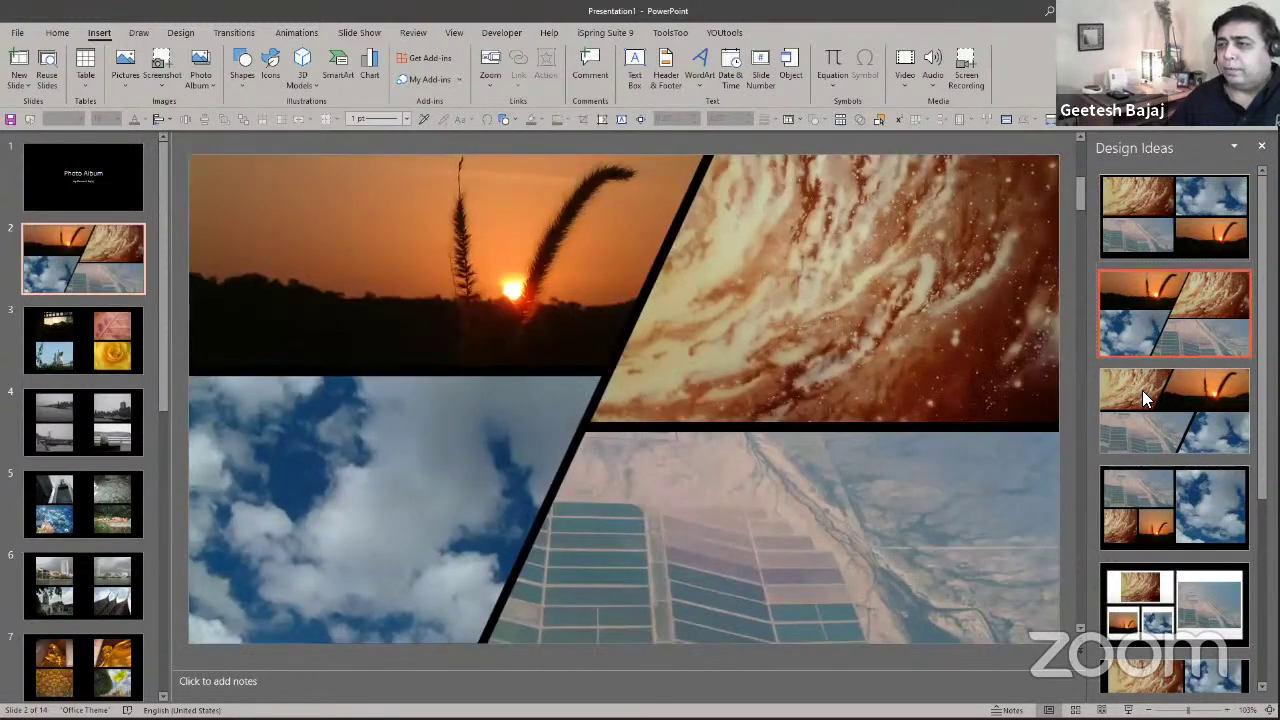
click(1142, 390)
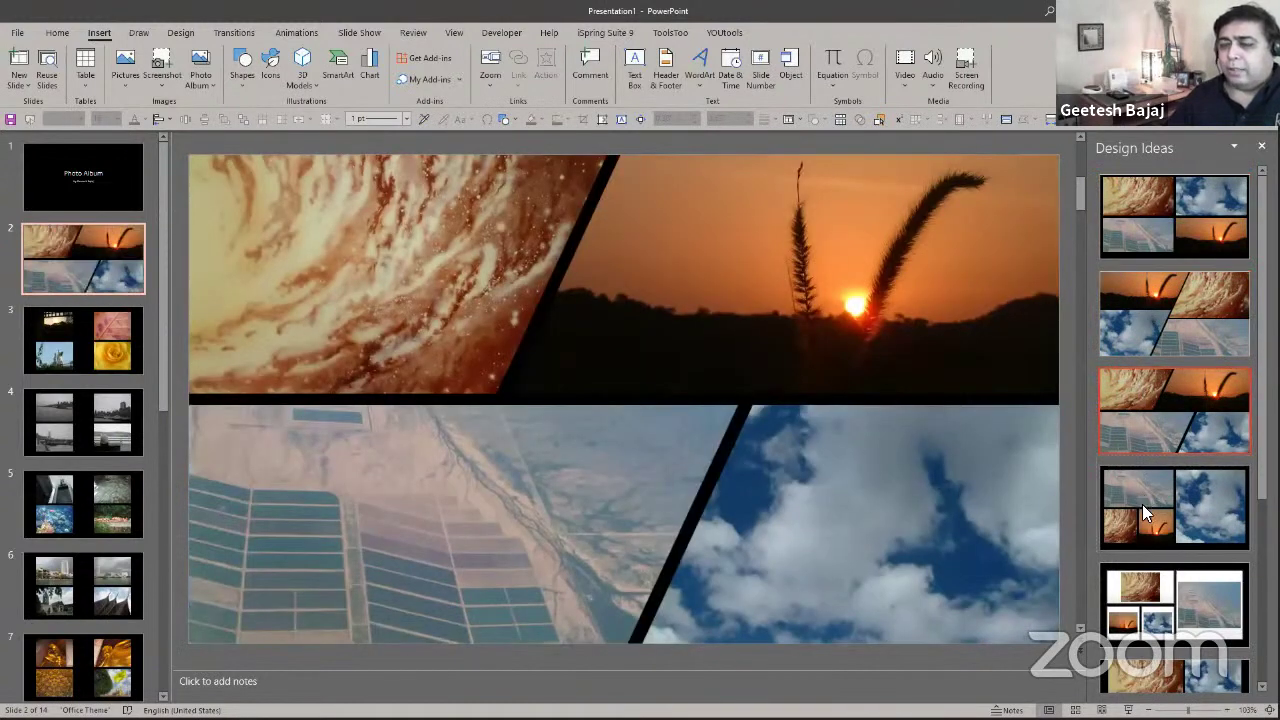
click(1142, 504)
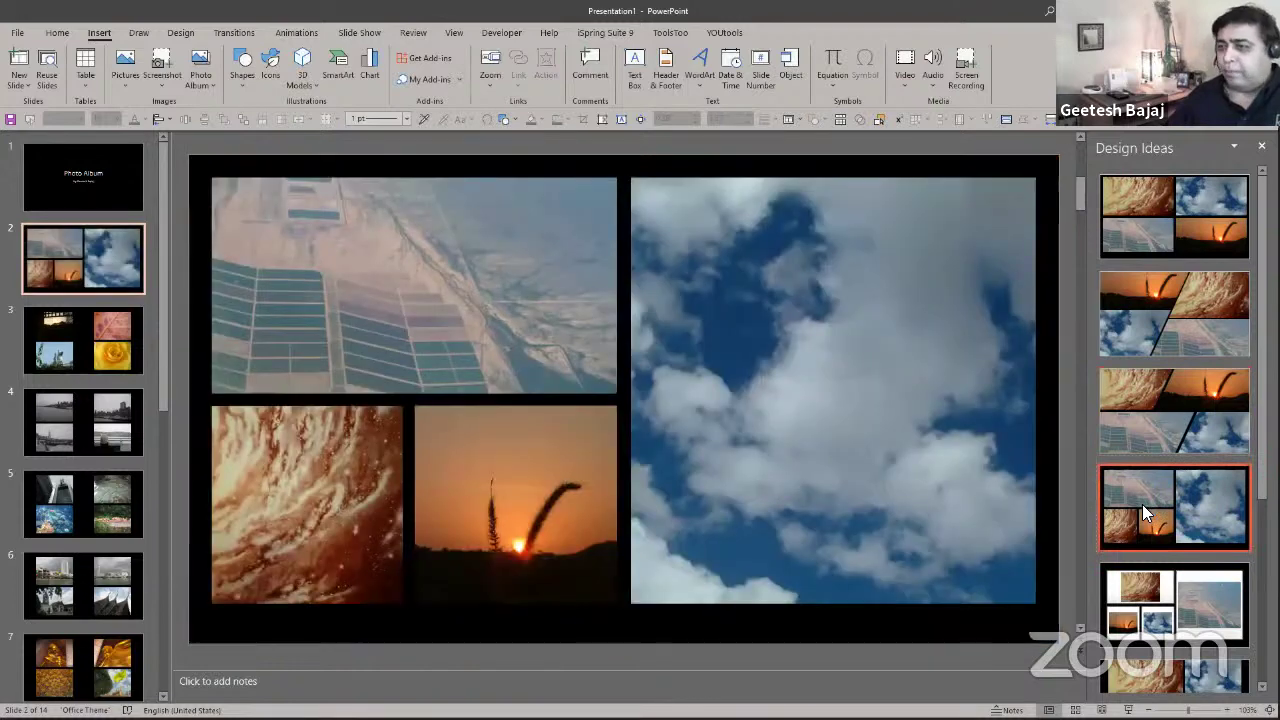
scroll(1142, 504, down, 2)
click(1142, 530)
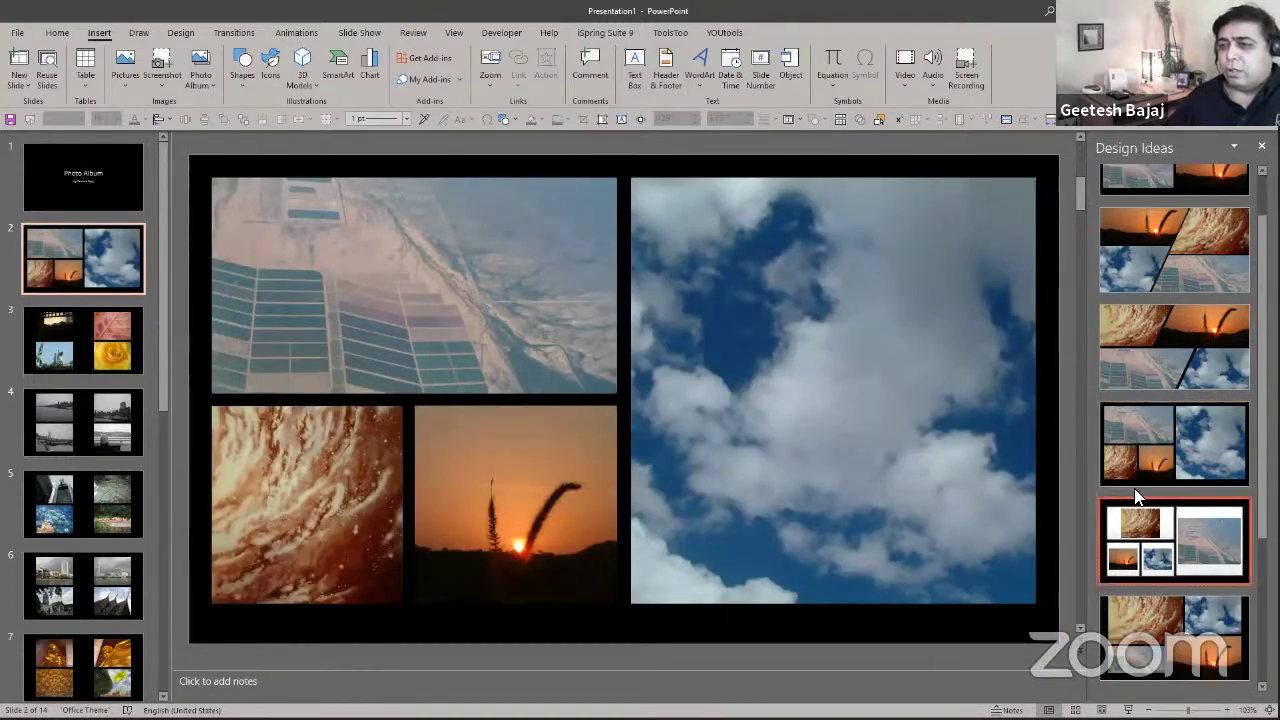
scroll(1136, 495, down, 2)
click(1152, 566)
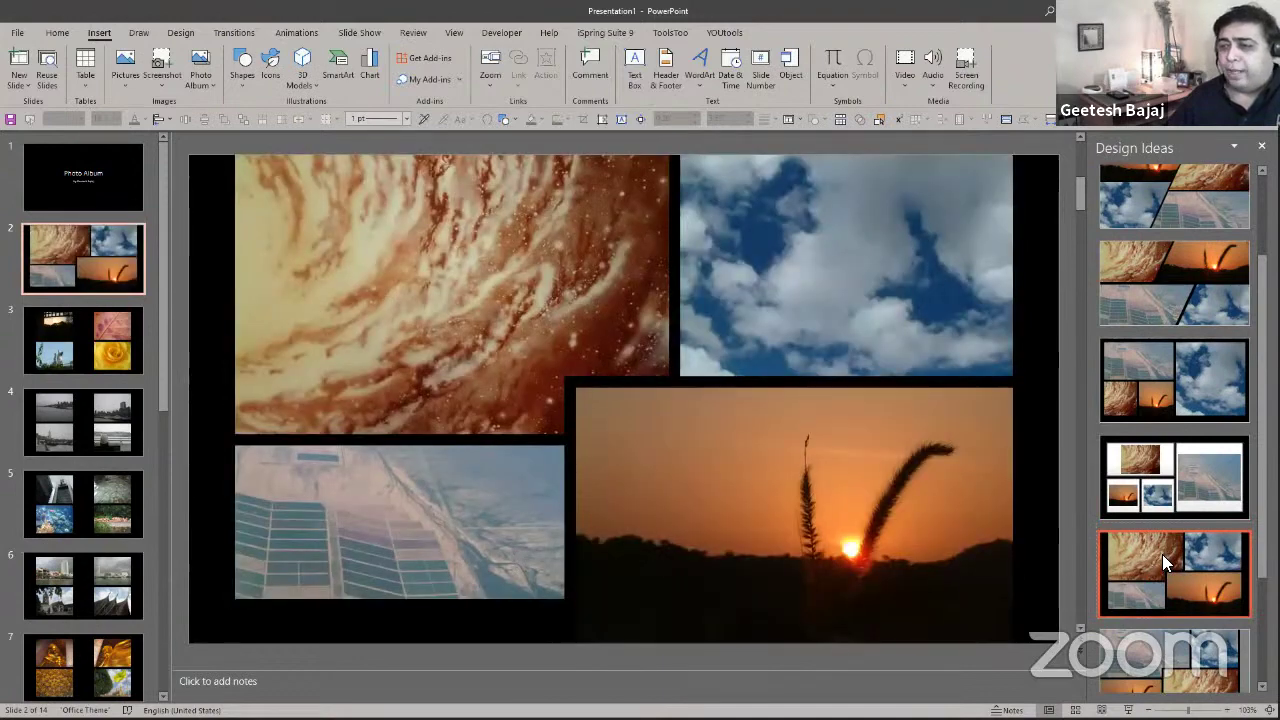
Try further layouts, including four circles, and settle on four photos in a row with dividers.
scroll(1162, 554, down, 1)
scroll(1162, 554, down, 1)
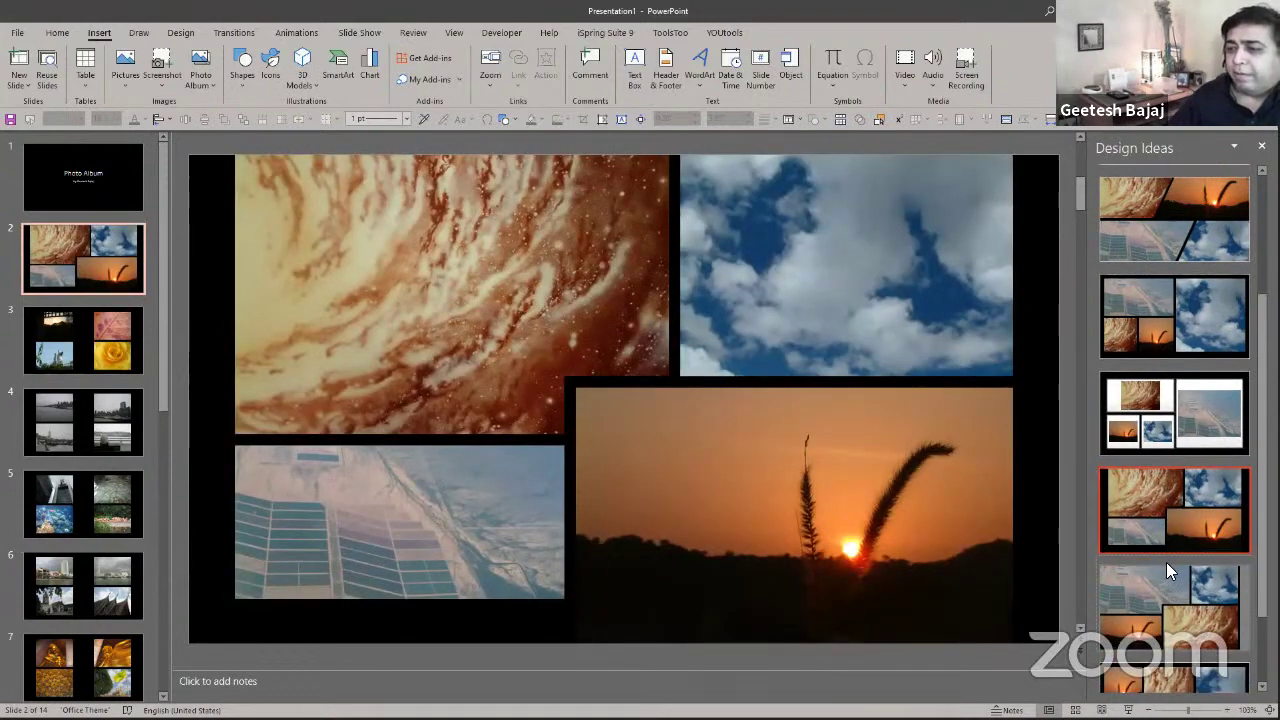
scroll(1166, 562, down, 3)
click(1158, 580)
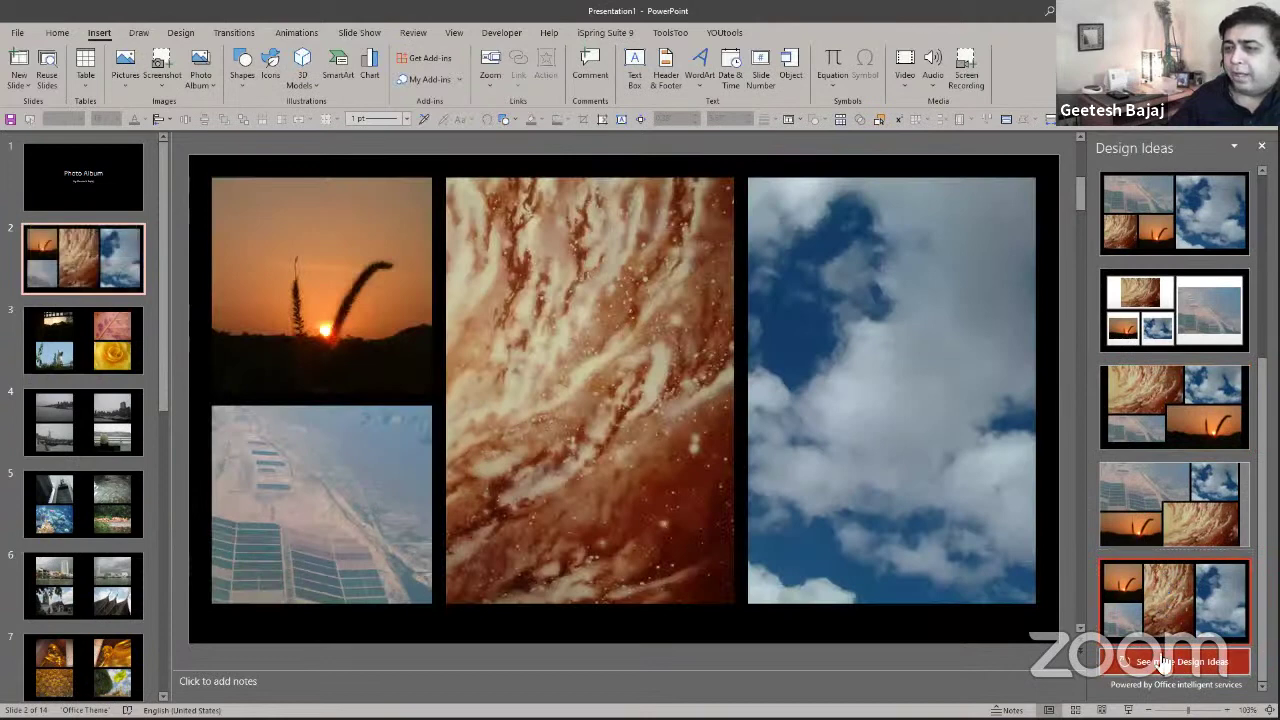
scroll(1180, 538, down, 5)
click(1180, 538)
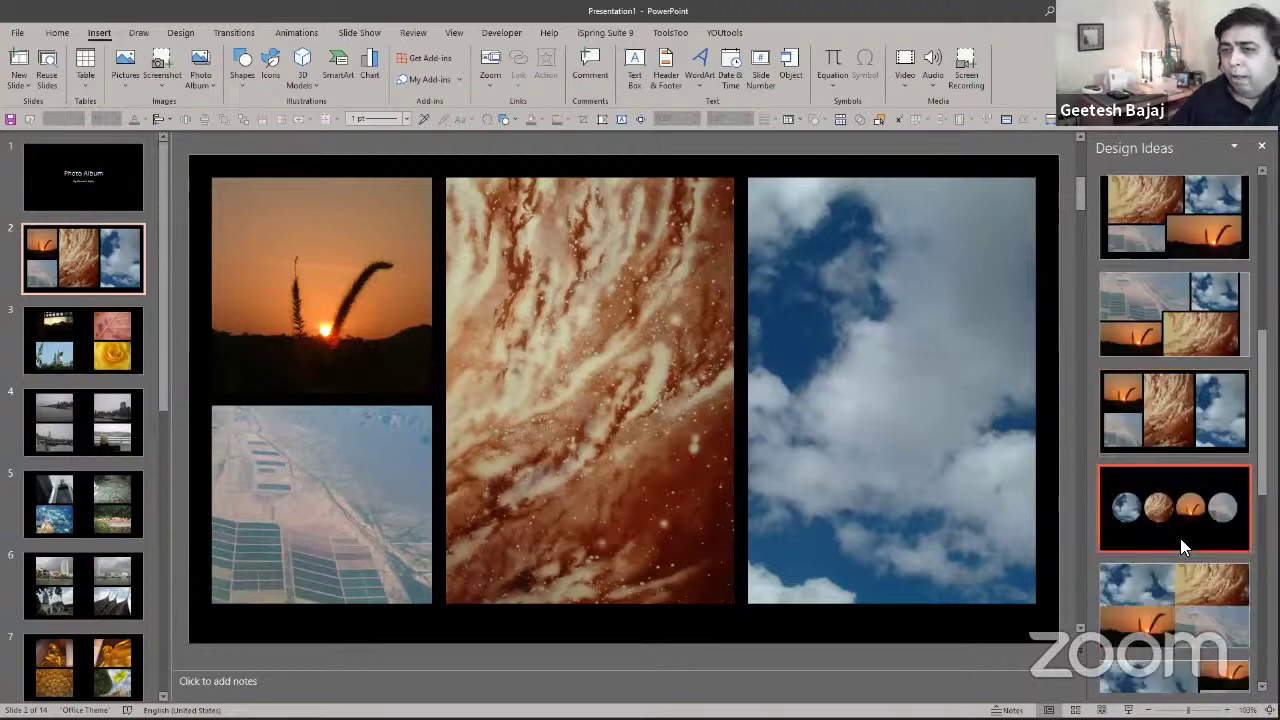
scroll(1180, 538, down, 2)
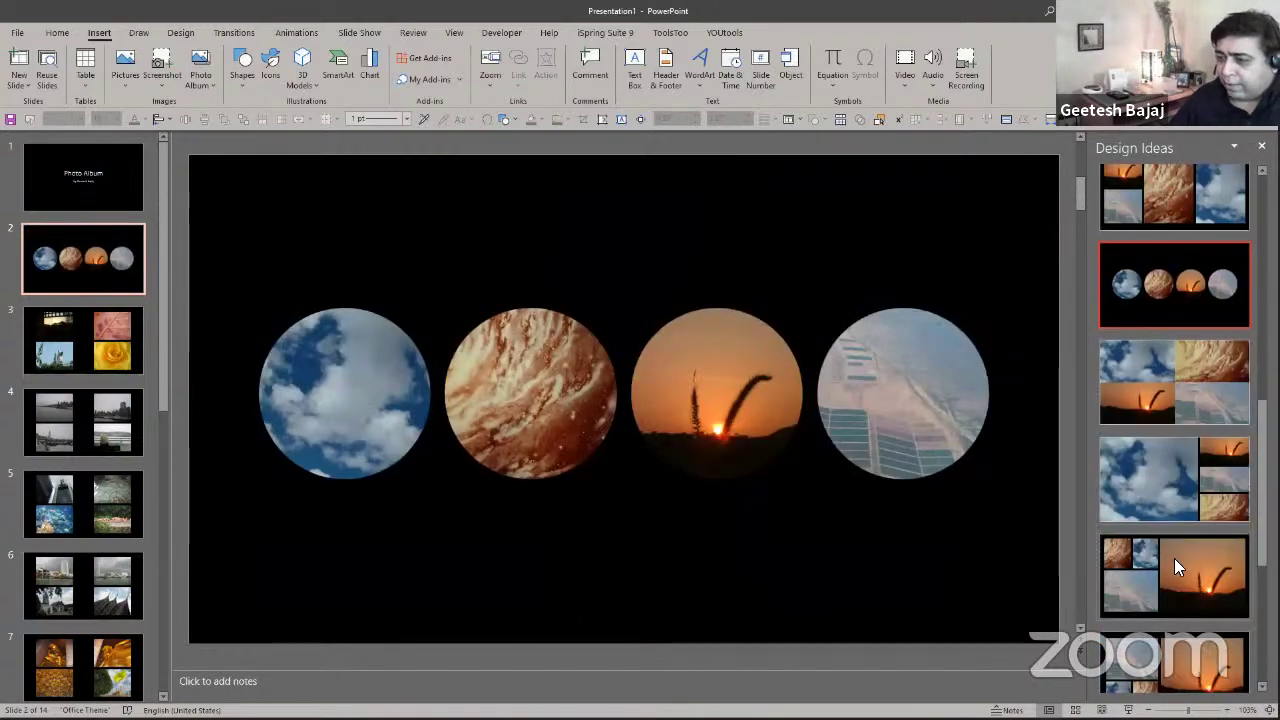
scroll(1174, 558, down, 2)
scroll(1174, 558, down, 2)
scroll(1174, 558, down, 2)
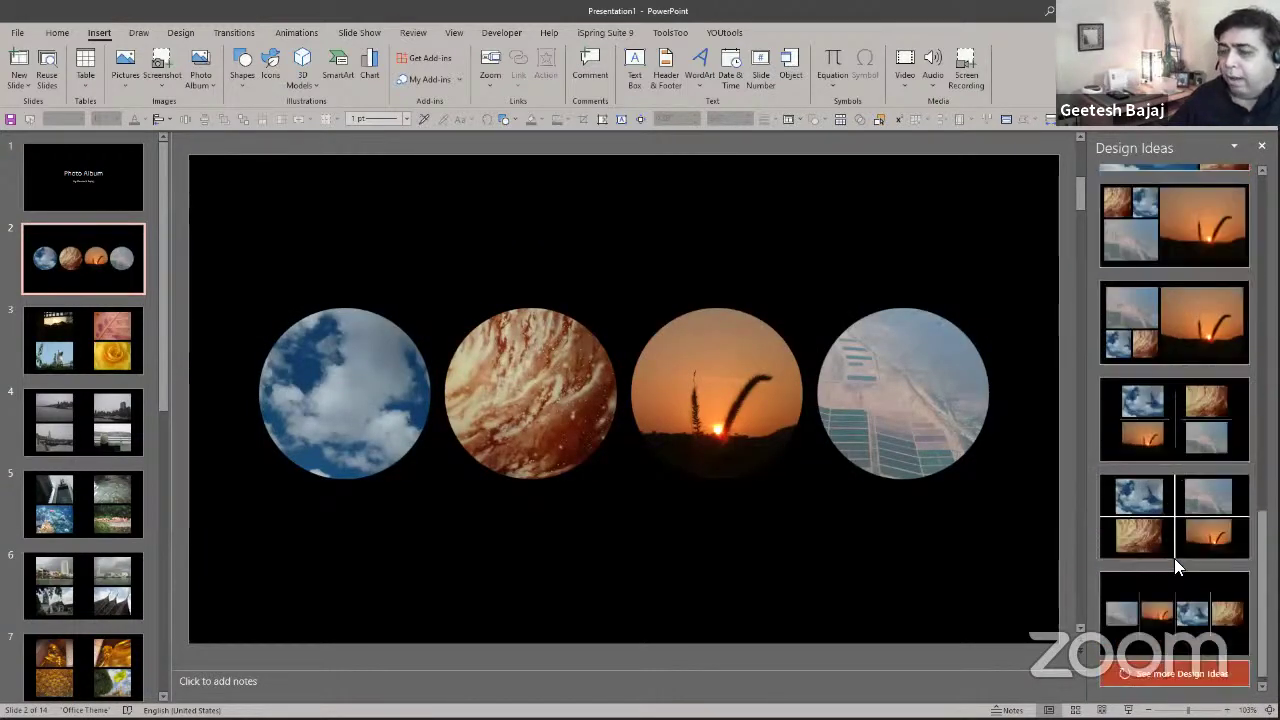
click(1156, 606)
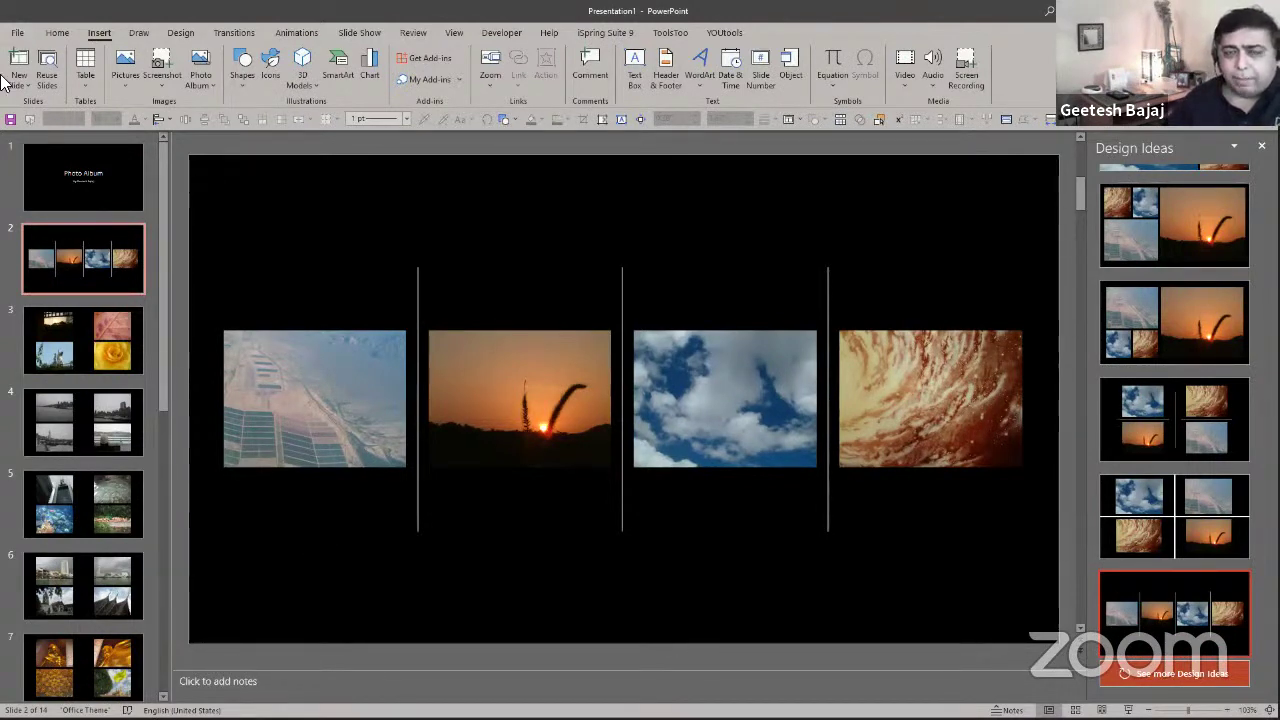
Open Photo Album.pptx from Recent and delete the sound icon from its title slide.
click(17, 32)
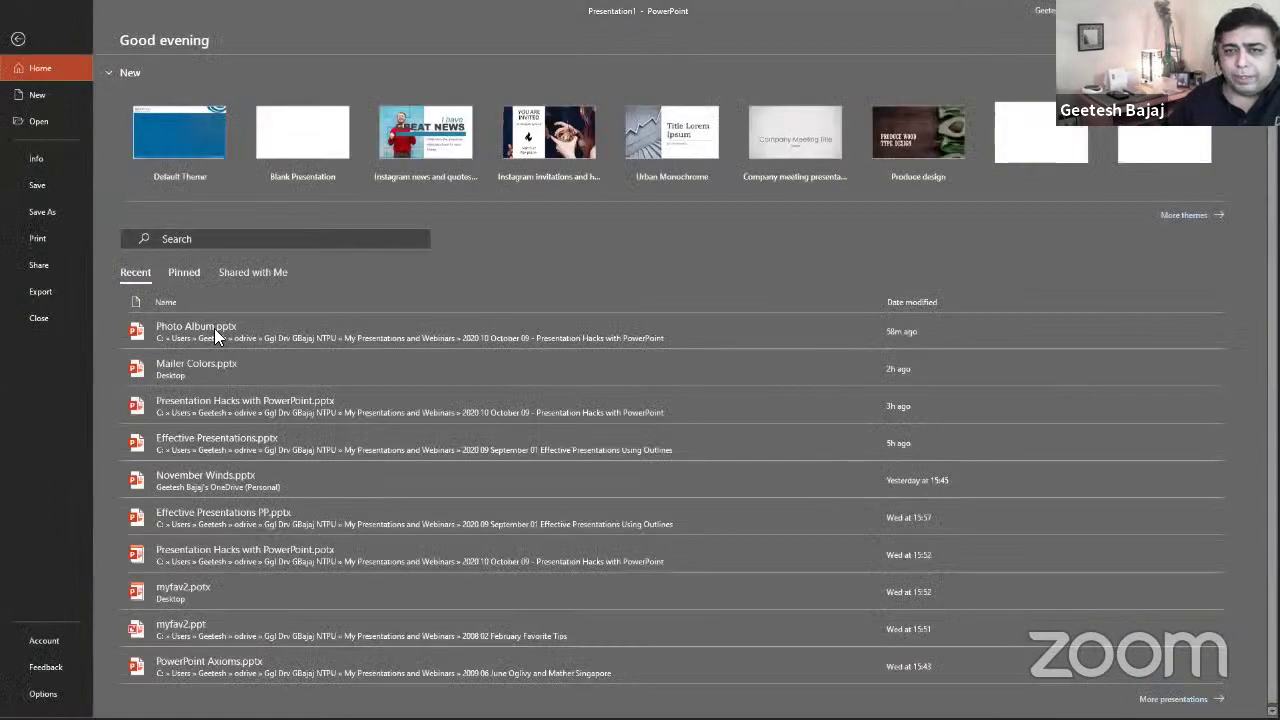
key(Escape)
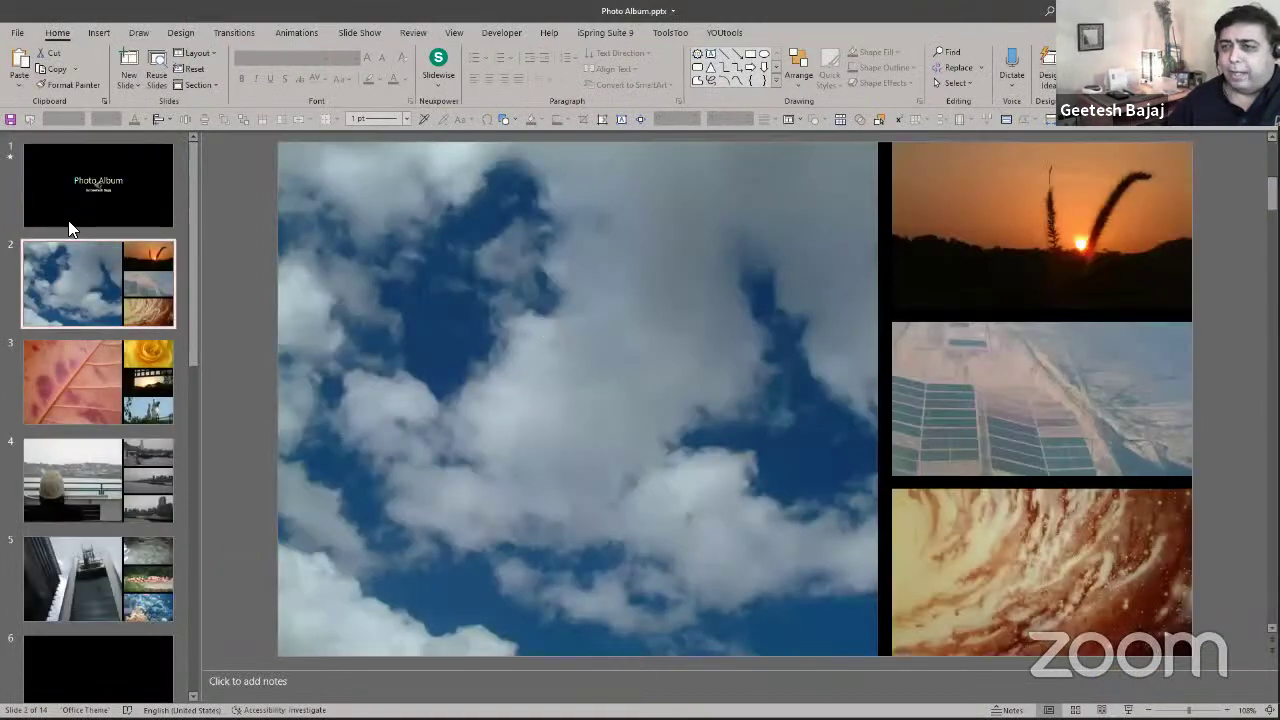
click(69, 220)
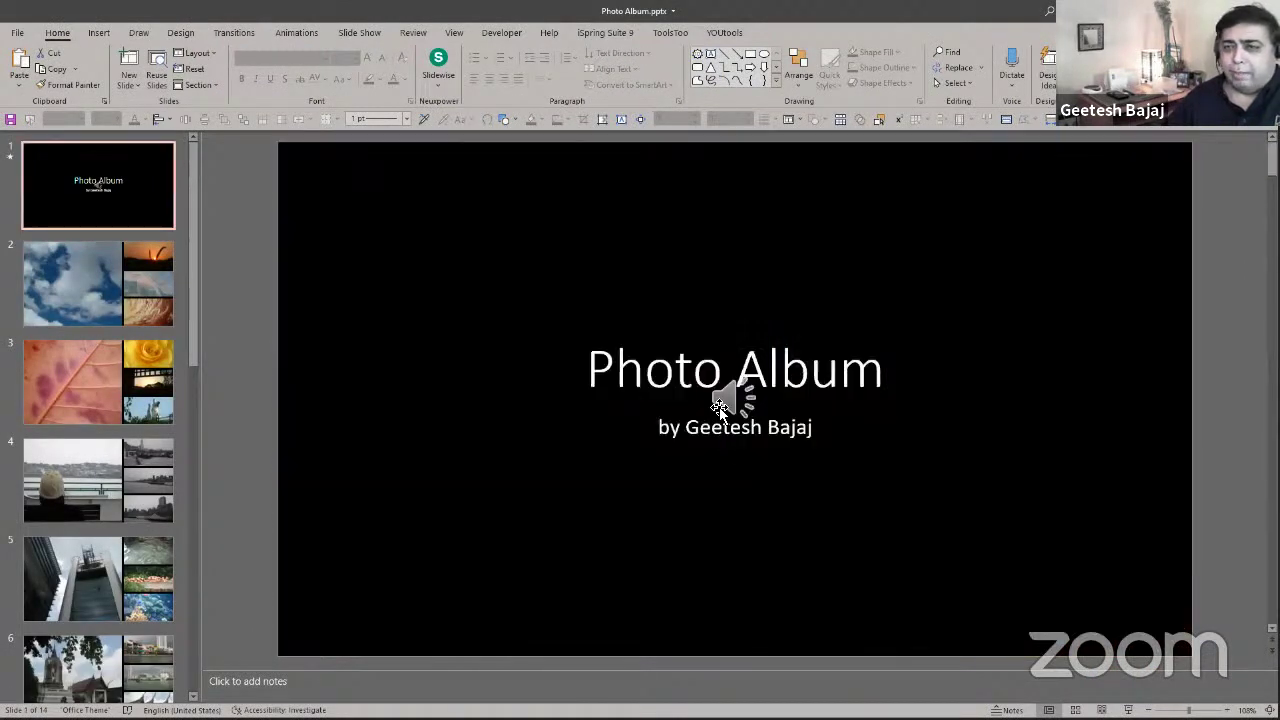
click(719, 406)
key(Delete)
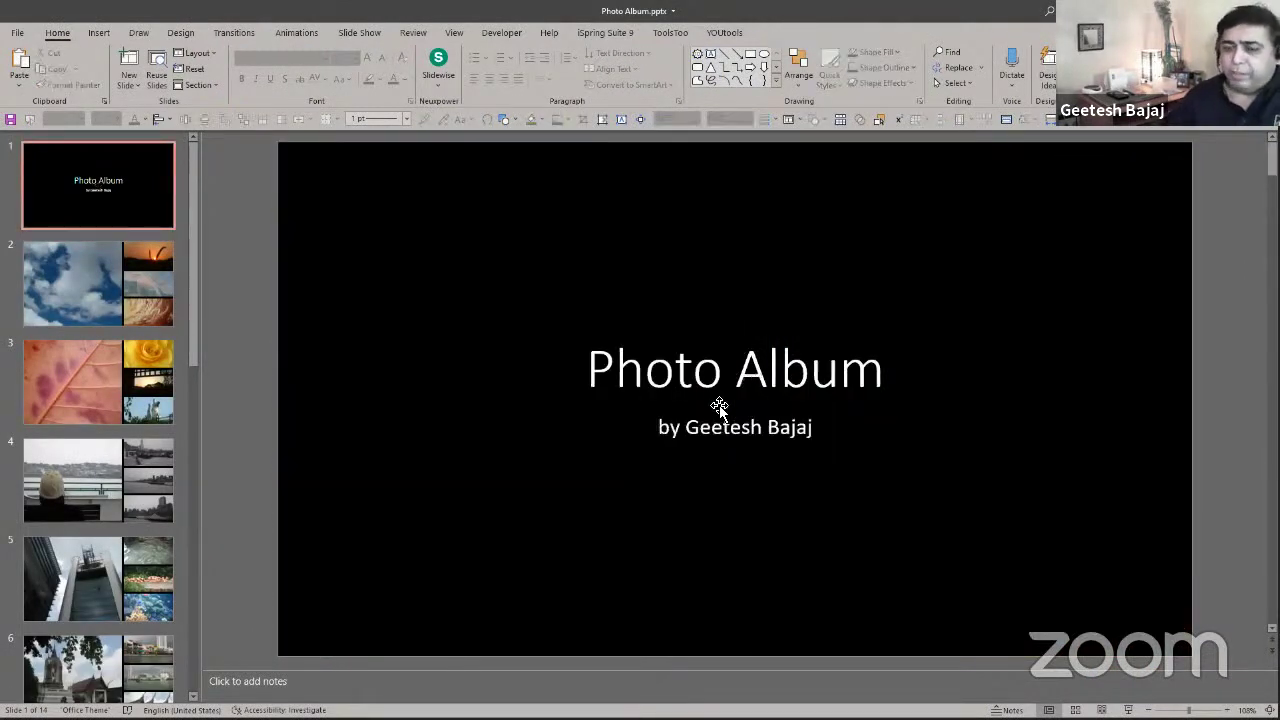
click(108, 222)
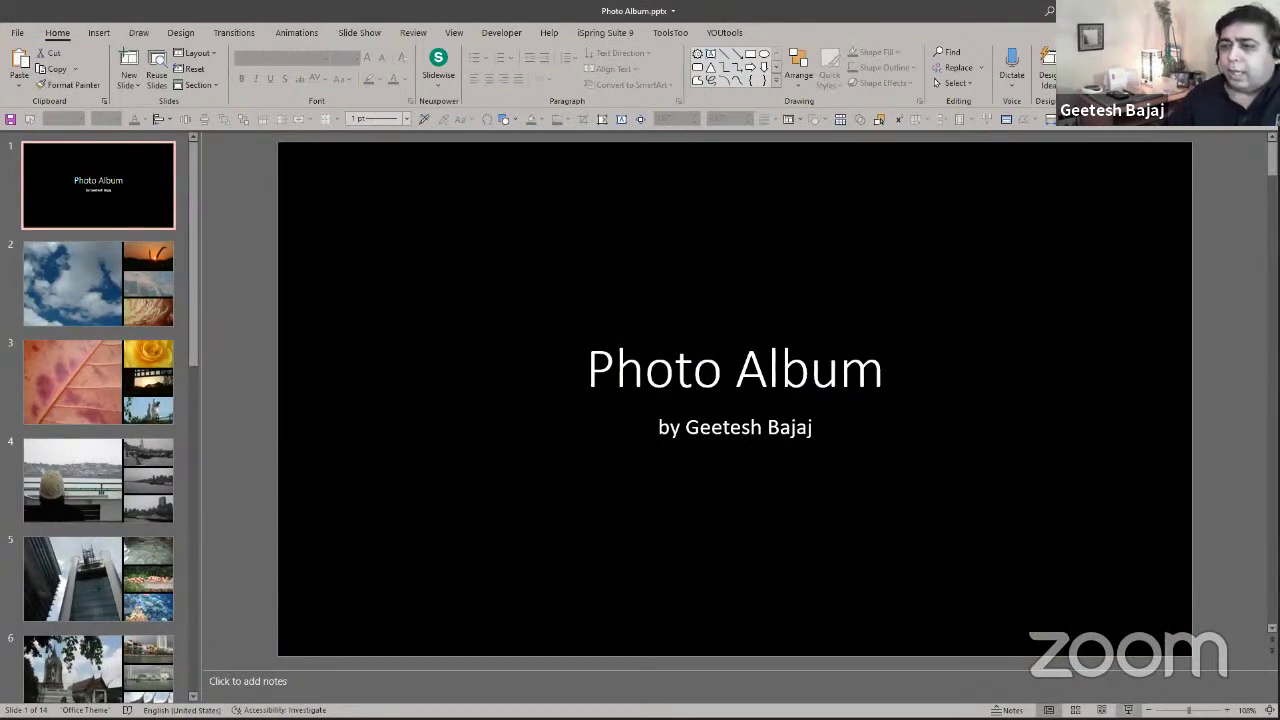
Play the album as a slide show from the title slide through the cross and cloud slide.
key(F5)
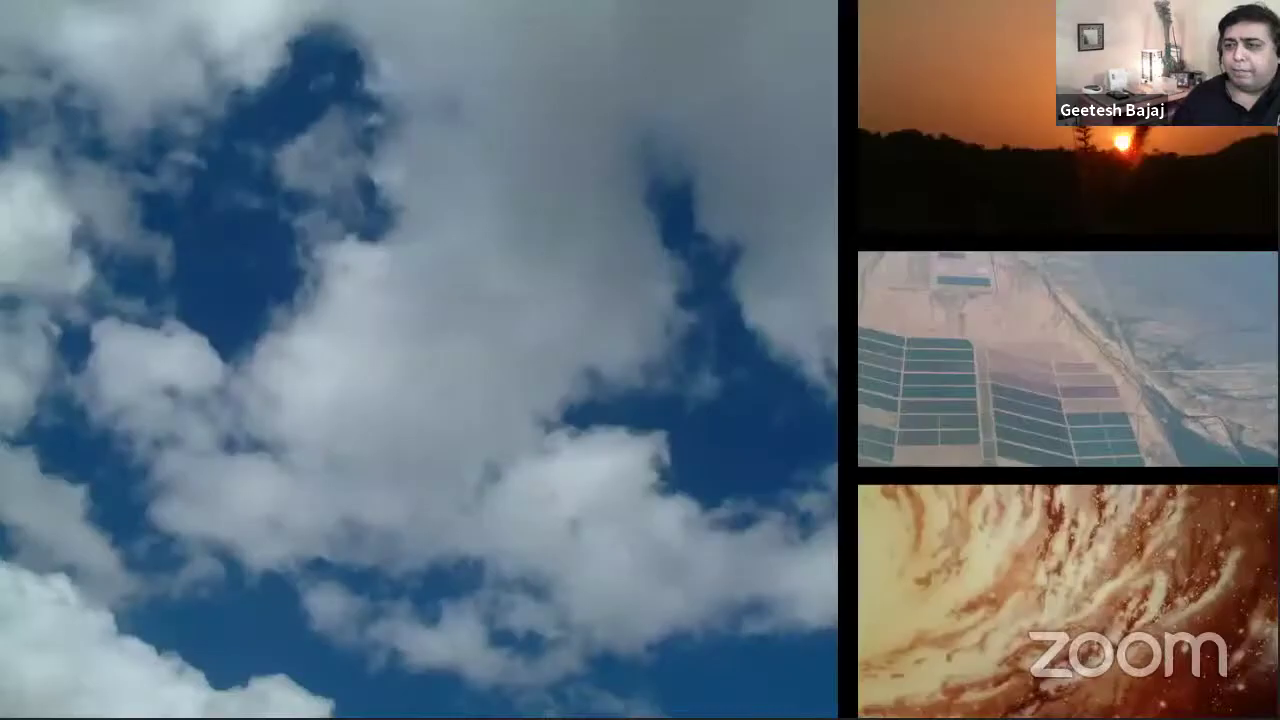
key(Right)
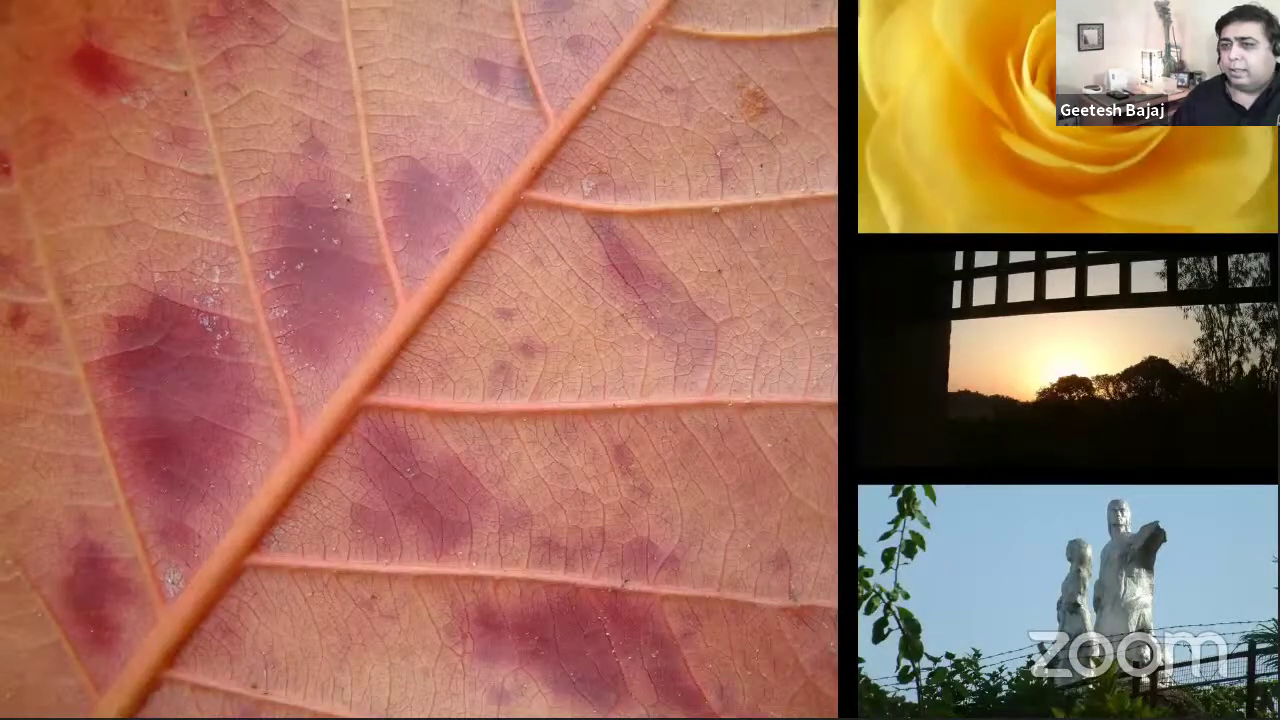
key(Right)
key(Right)
key(Right)
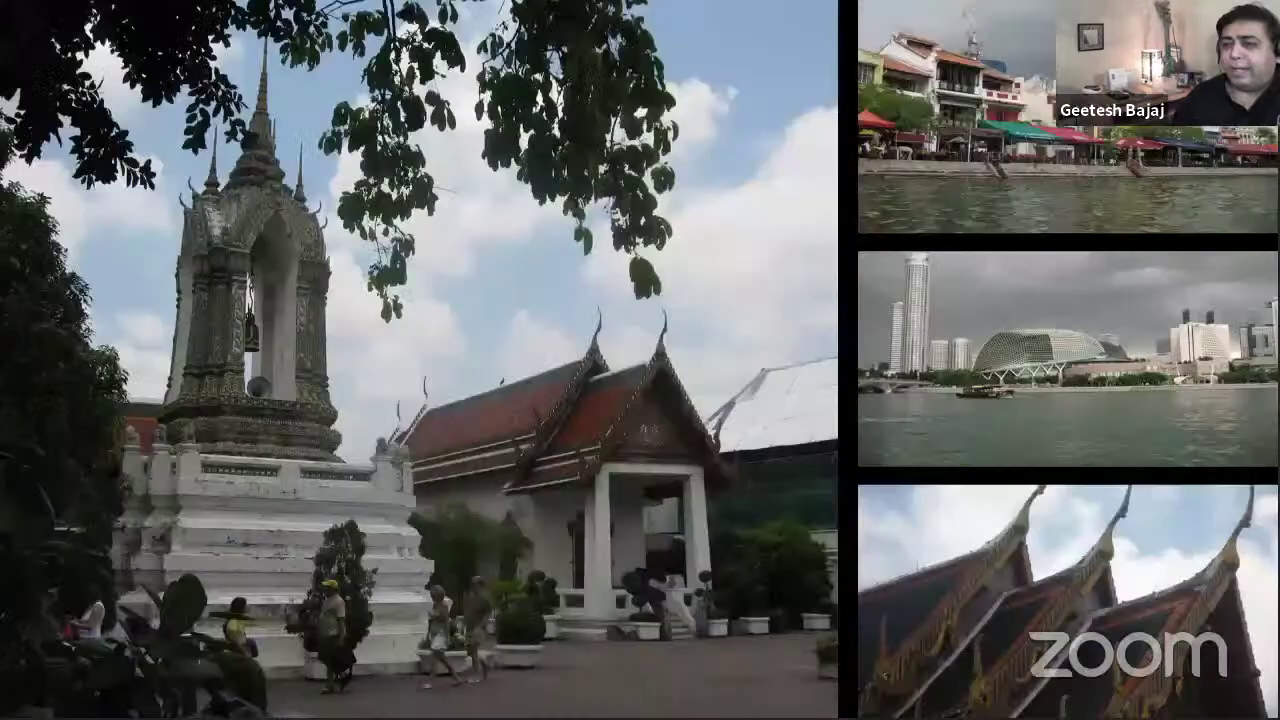
key(Right)
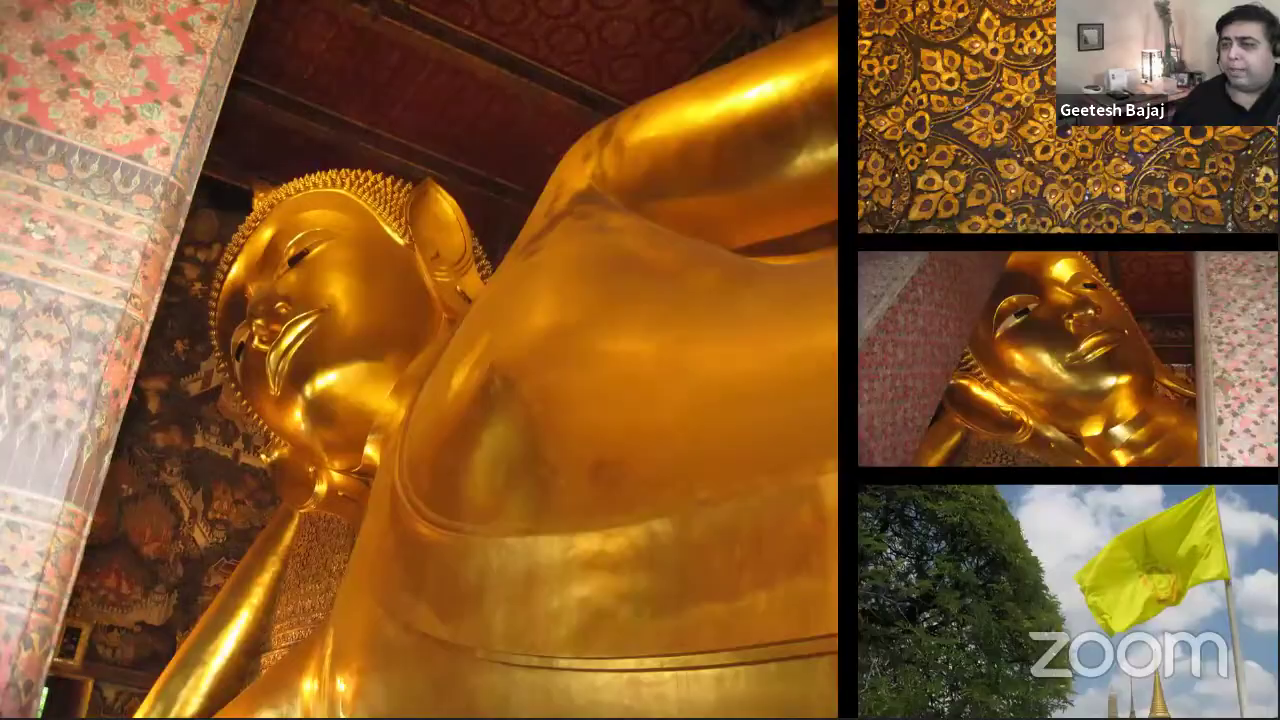
key(Right)
key(Right)
key(Right)
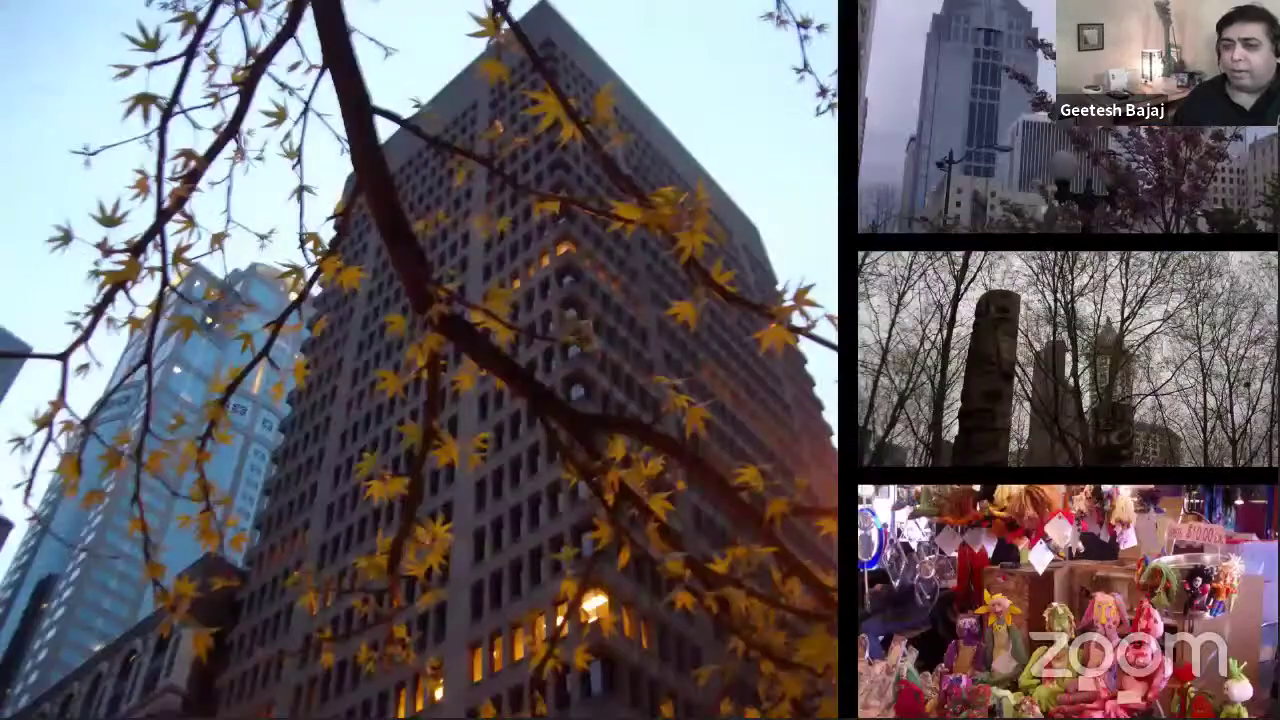
key(Right)
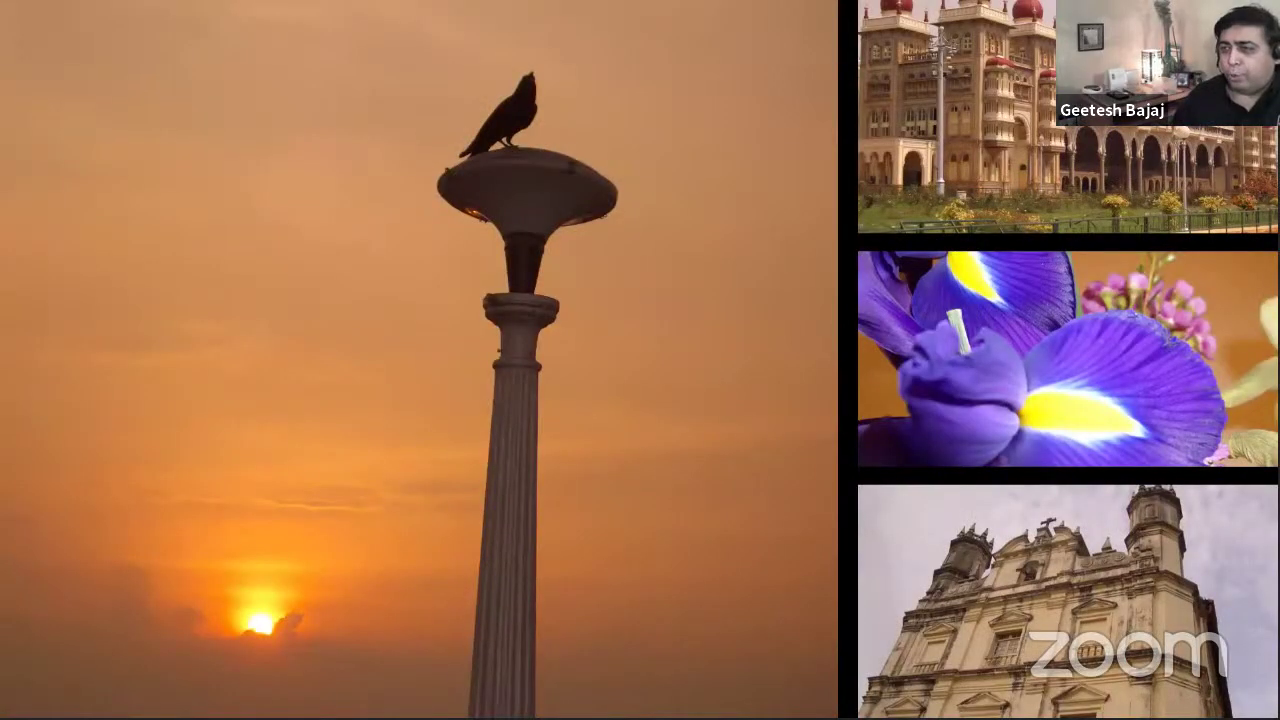
key(Right)
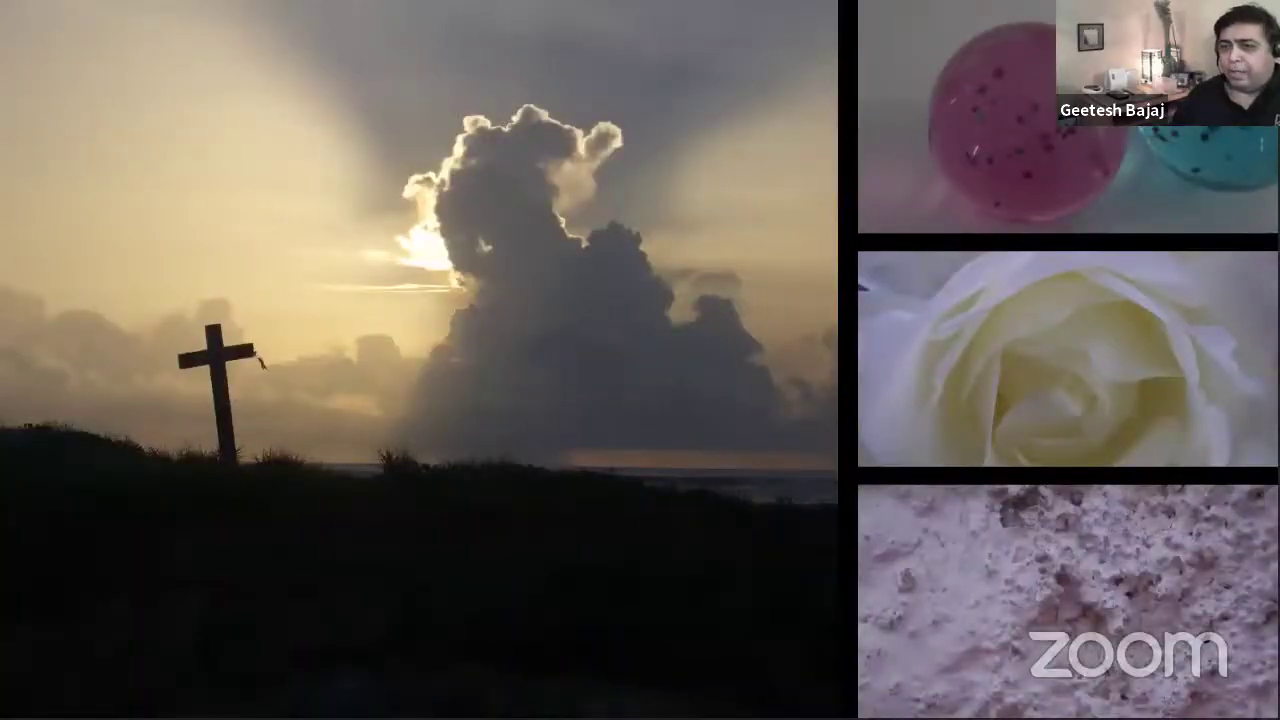
key(Right)
key(Escape)
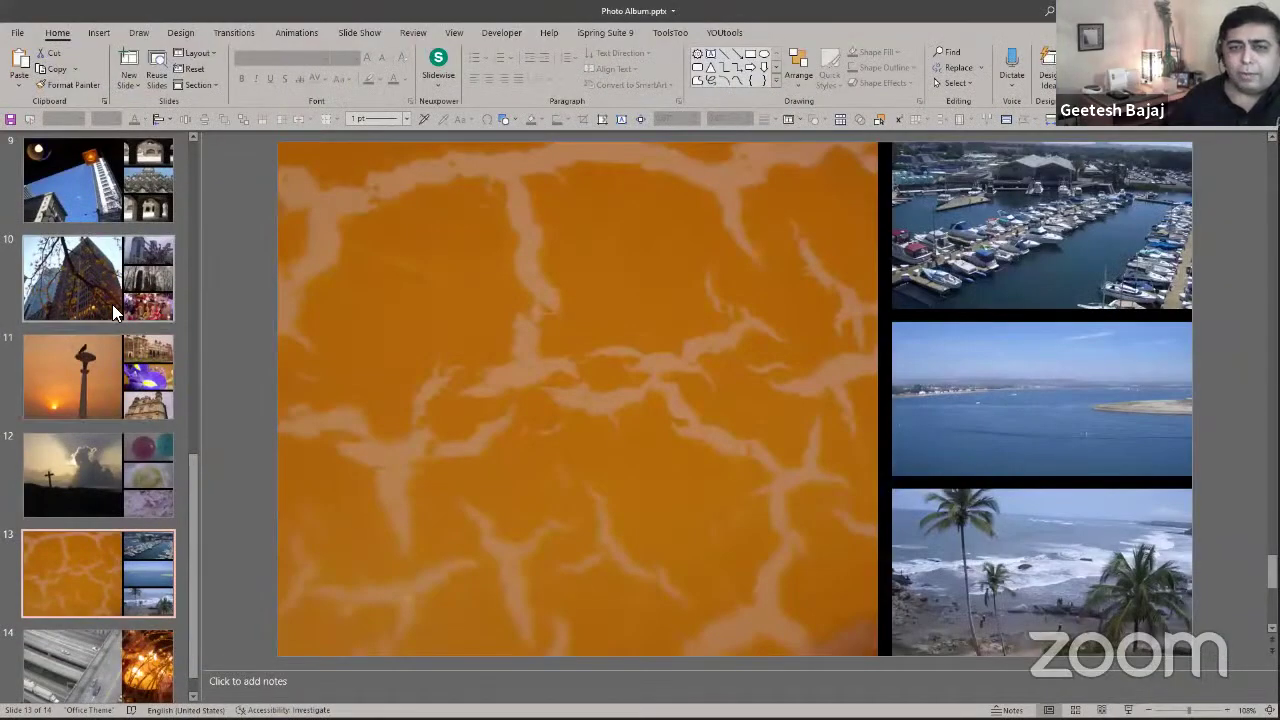
Open slide 10, then view Presentation Hacks slides 36 (Designer) and 38 ('8. Adding Sound Across Slides').
click(113, 313)
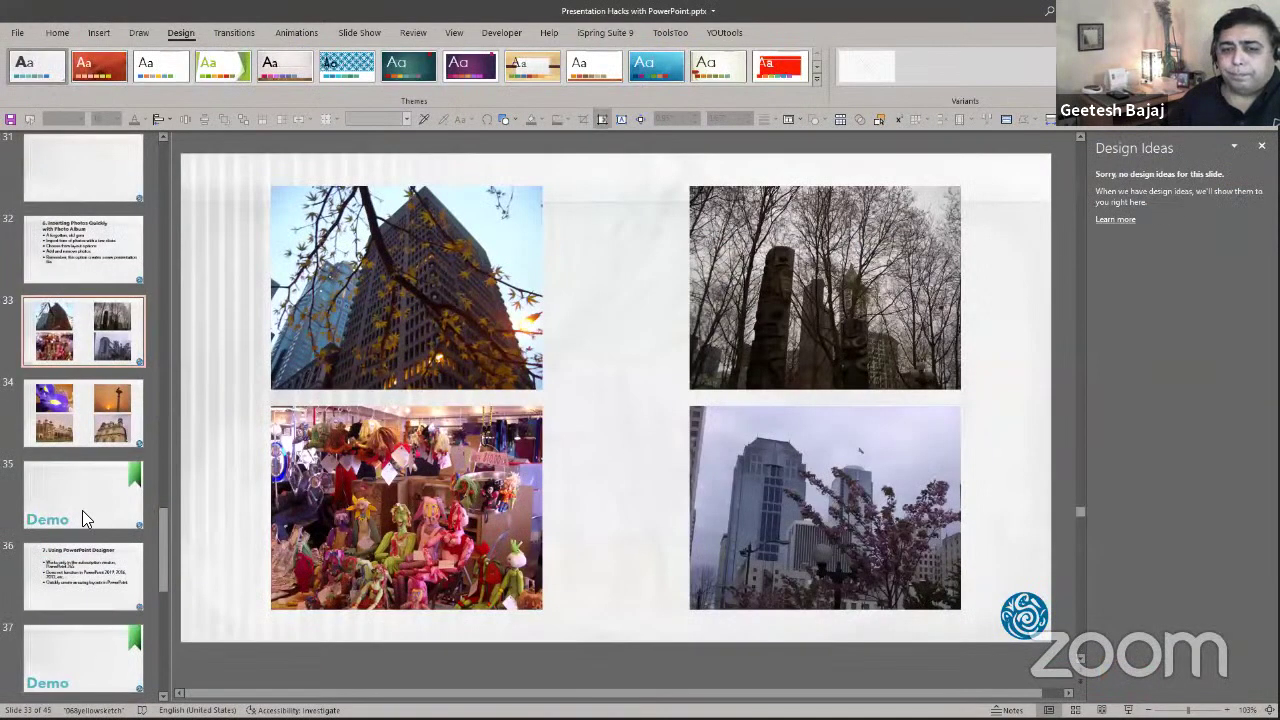
scroll(82, 494, down, 2)
click(80, 470)
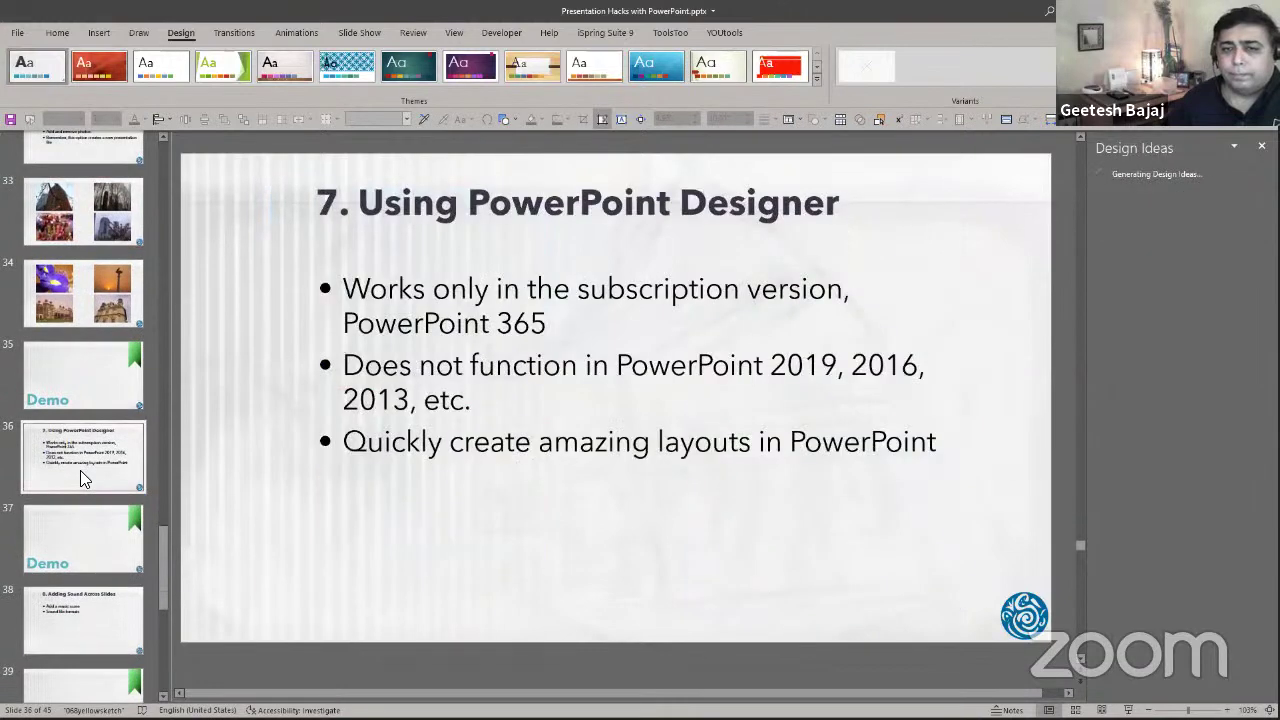
scroll(80, 470, down, 1)
click(78, 464)
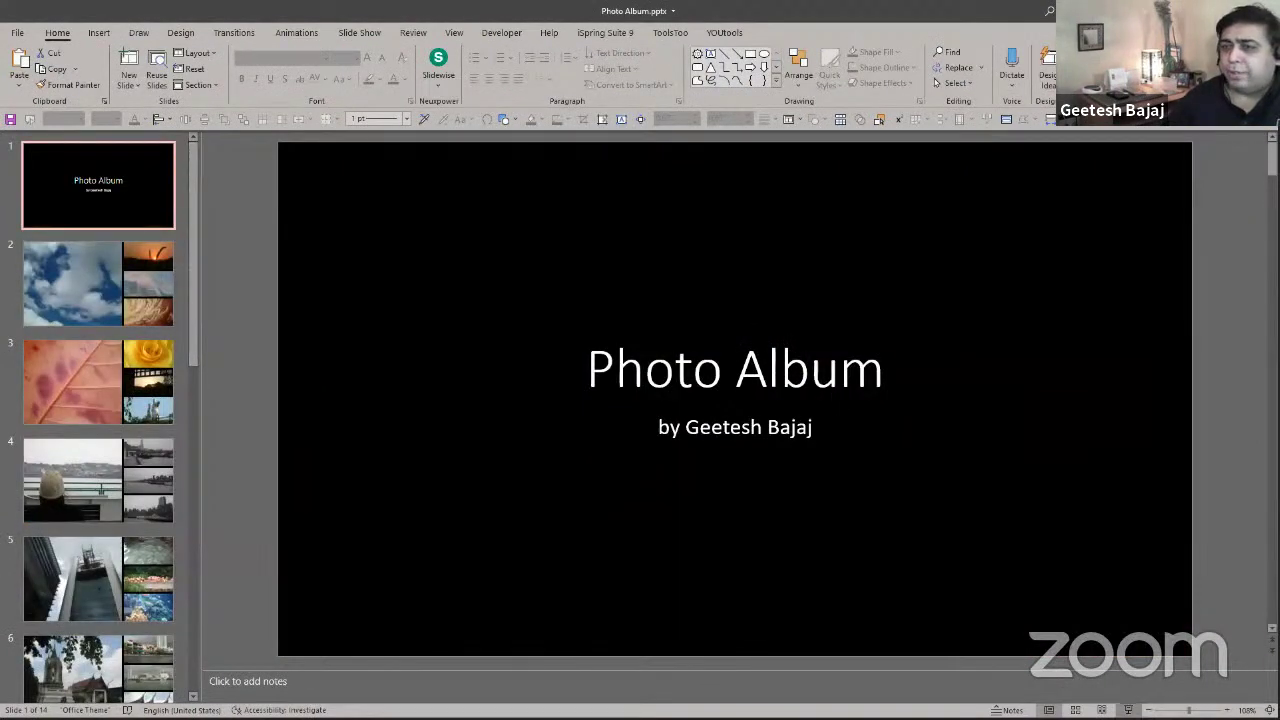
Preview the title, cloud video and leaf photo slides as a show, then end it.
click(1128, 710)
key(Right)
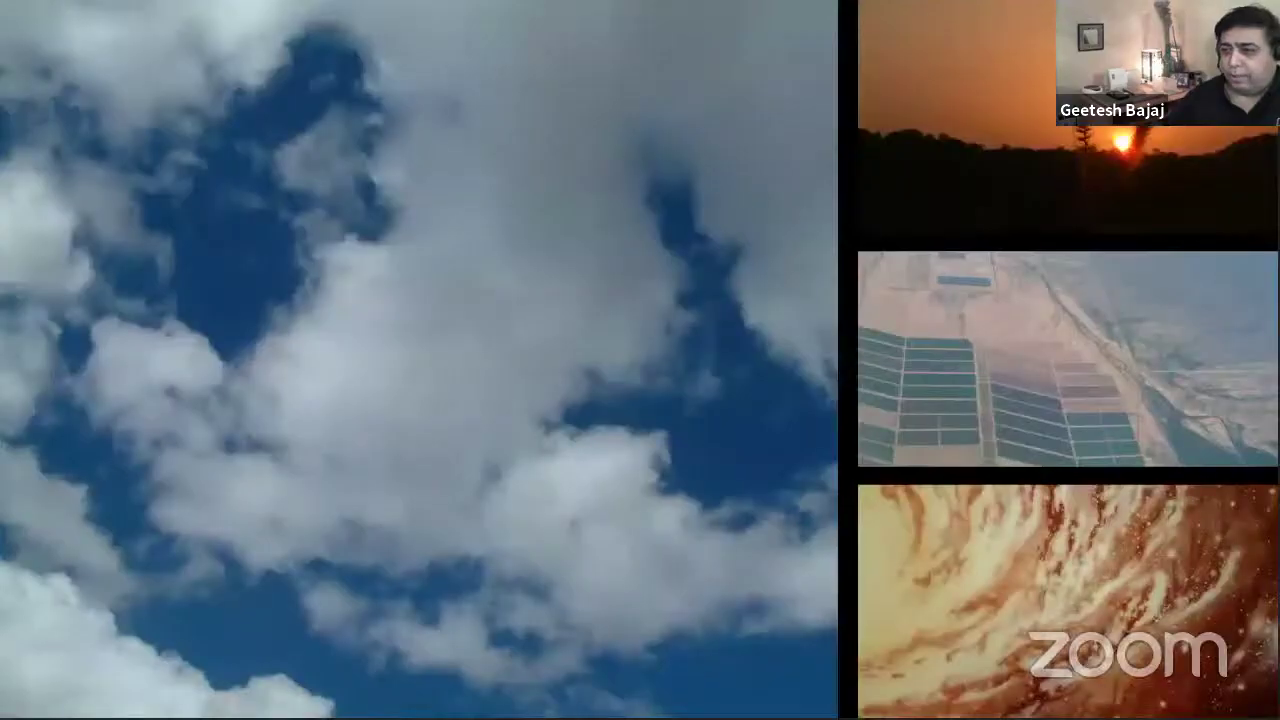
click(1072, 674)
key(Escape)
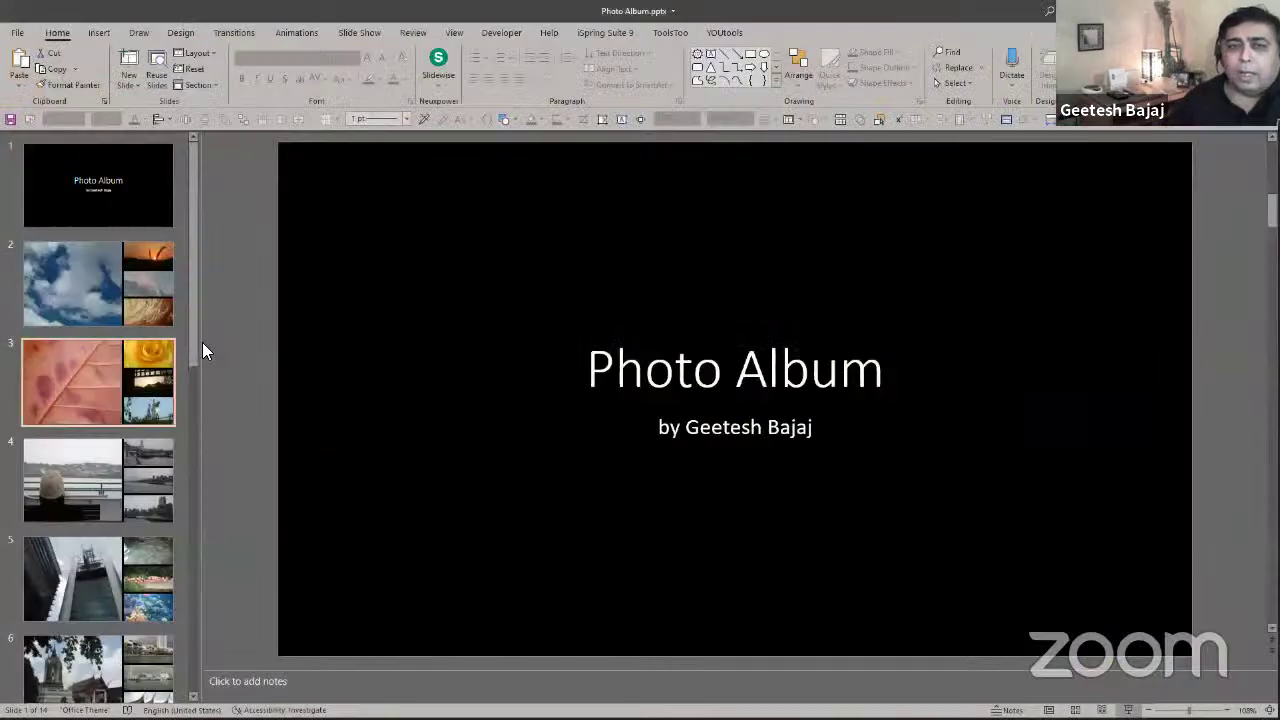
Return to the title slide and bring up the Opuzz Sampler music folder maximized in File Explorer.
click(101, 196)
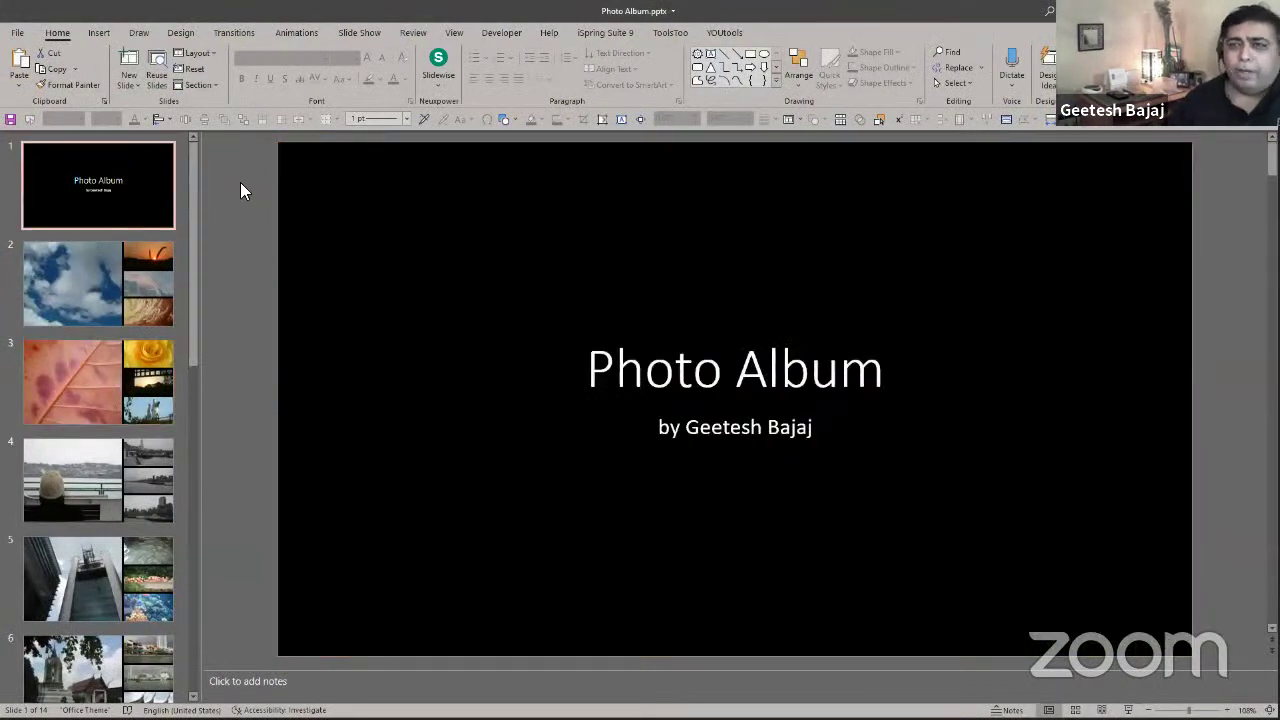
click(115, 187)
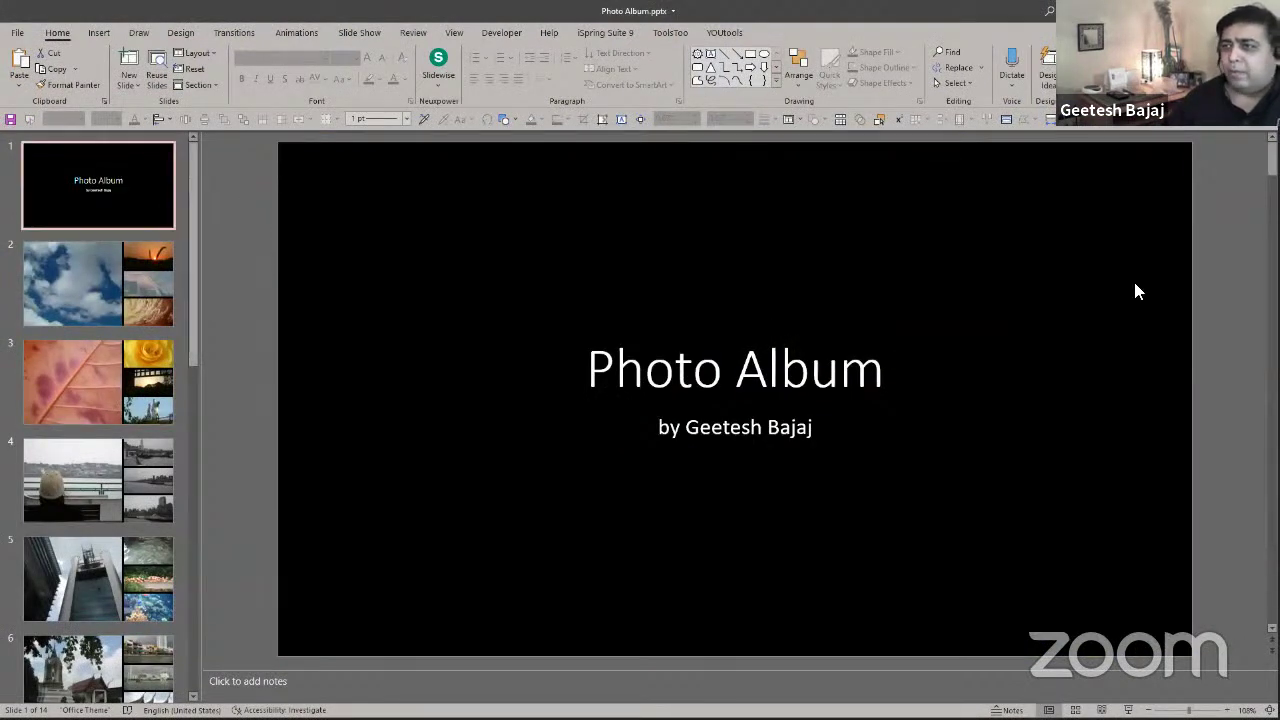
click(224, 287)
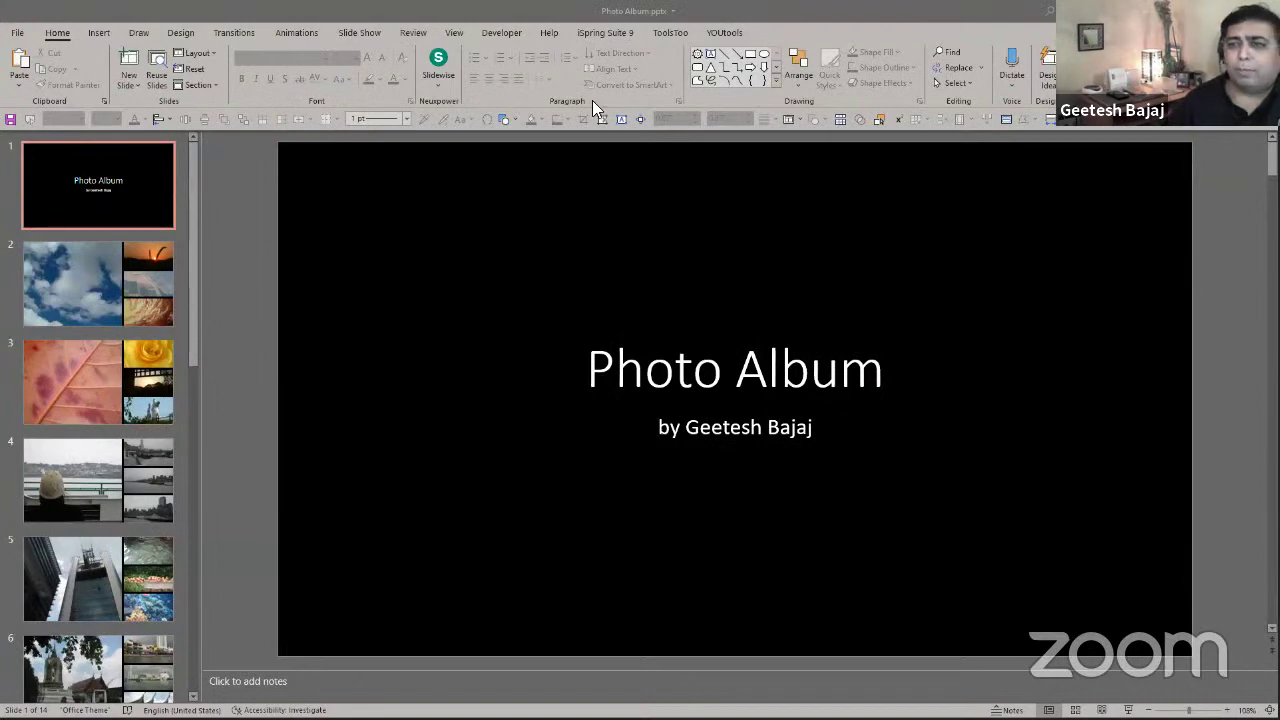
key(super+Up)
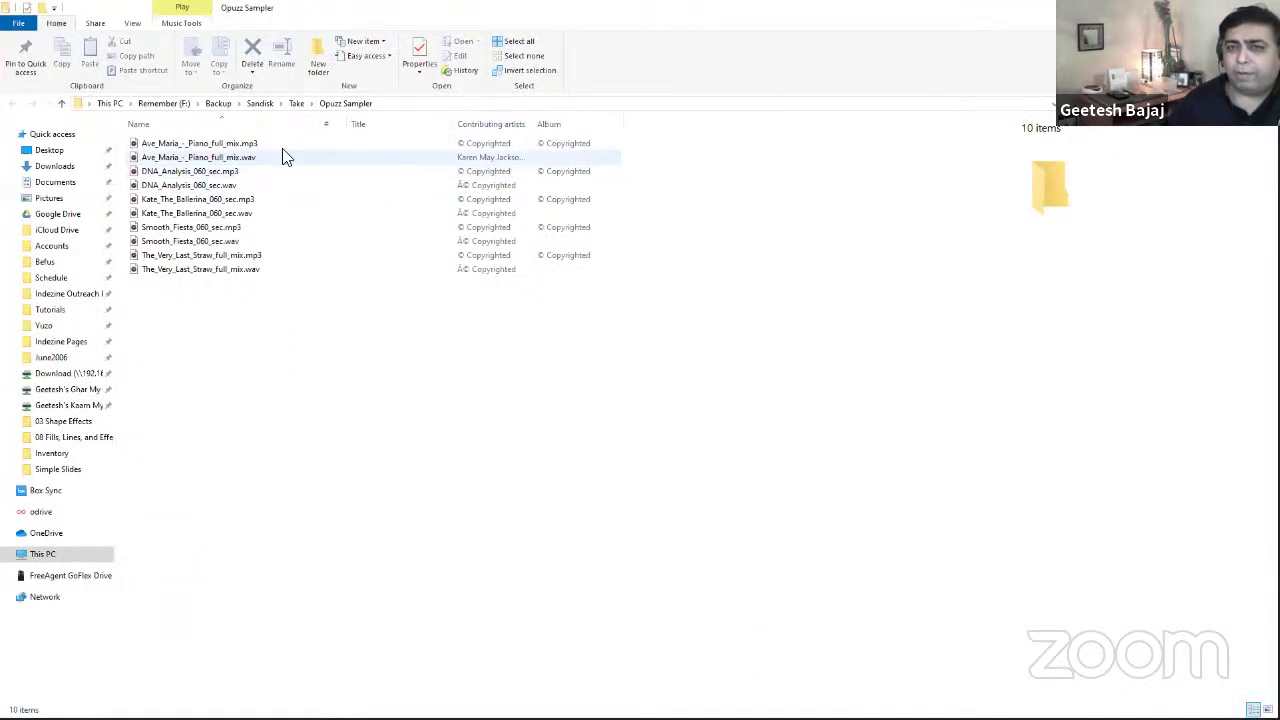
Select Ave_Maria_-_Piano_full_mix.mp3 in the Opuzz Sampler folder.
click(250, 144)
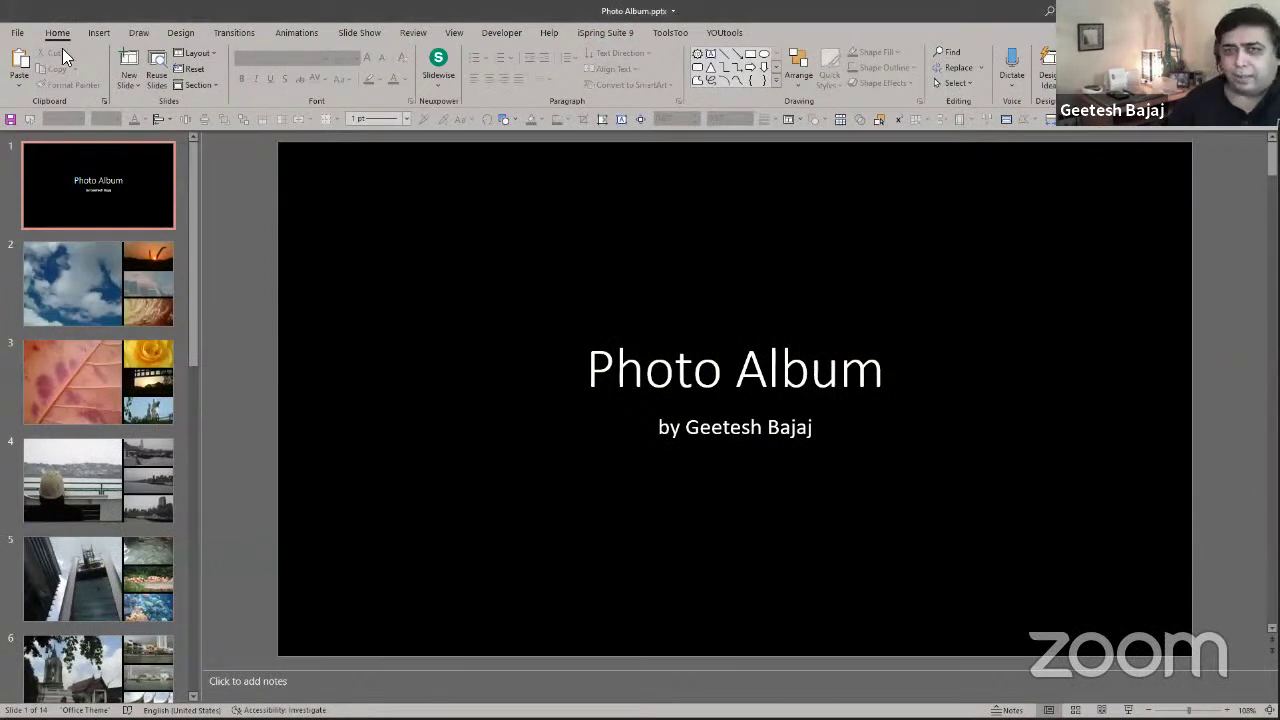
Insert Ave_Maria_-_Piano_full_mix.mp3 from the PC onto the title slide via Insert > Audio.
click(115, 33)
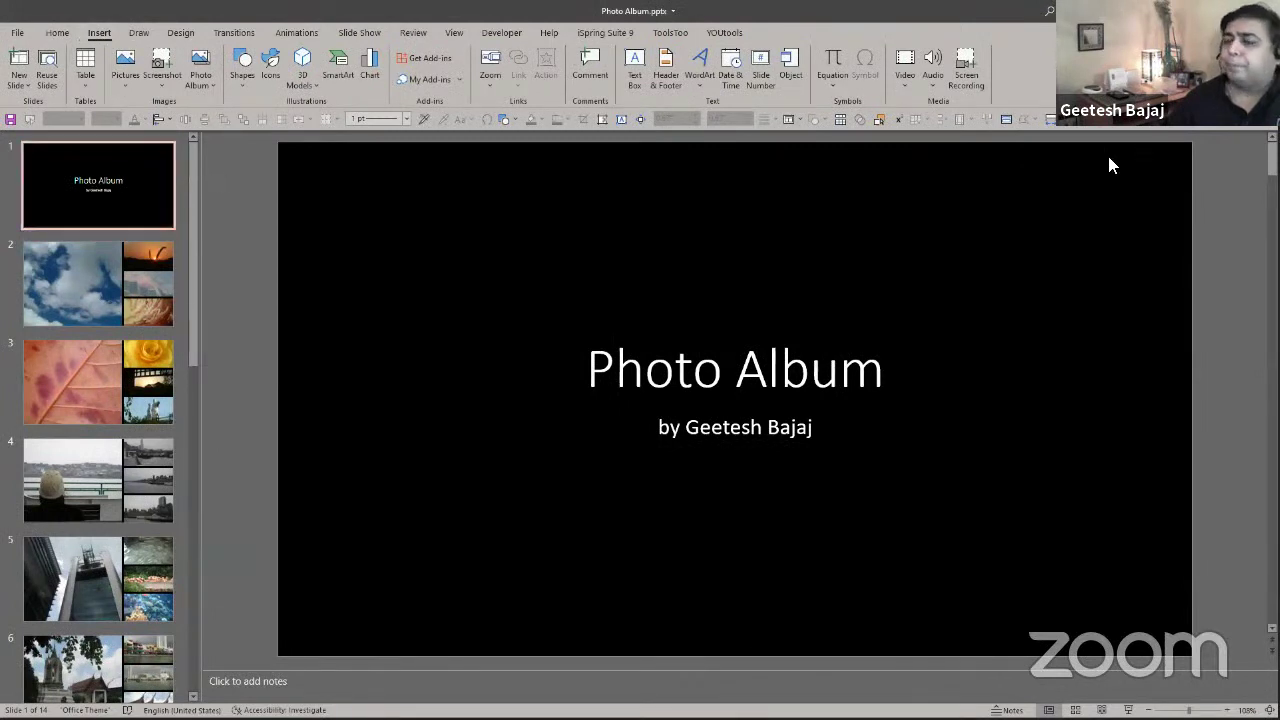
click(928, 78)
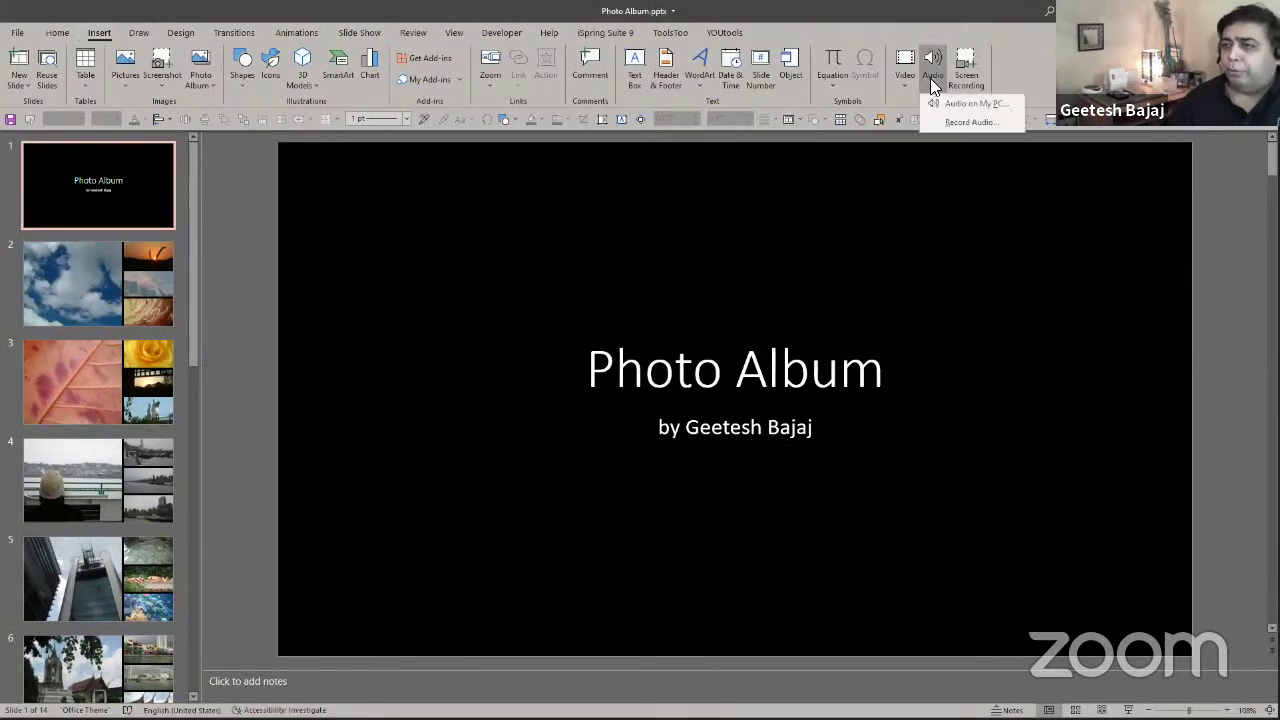
click(978, 104)
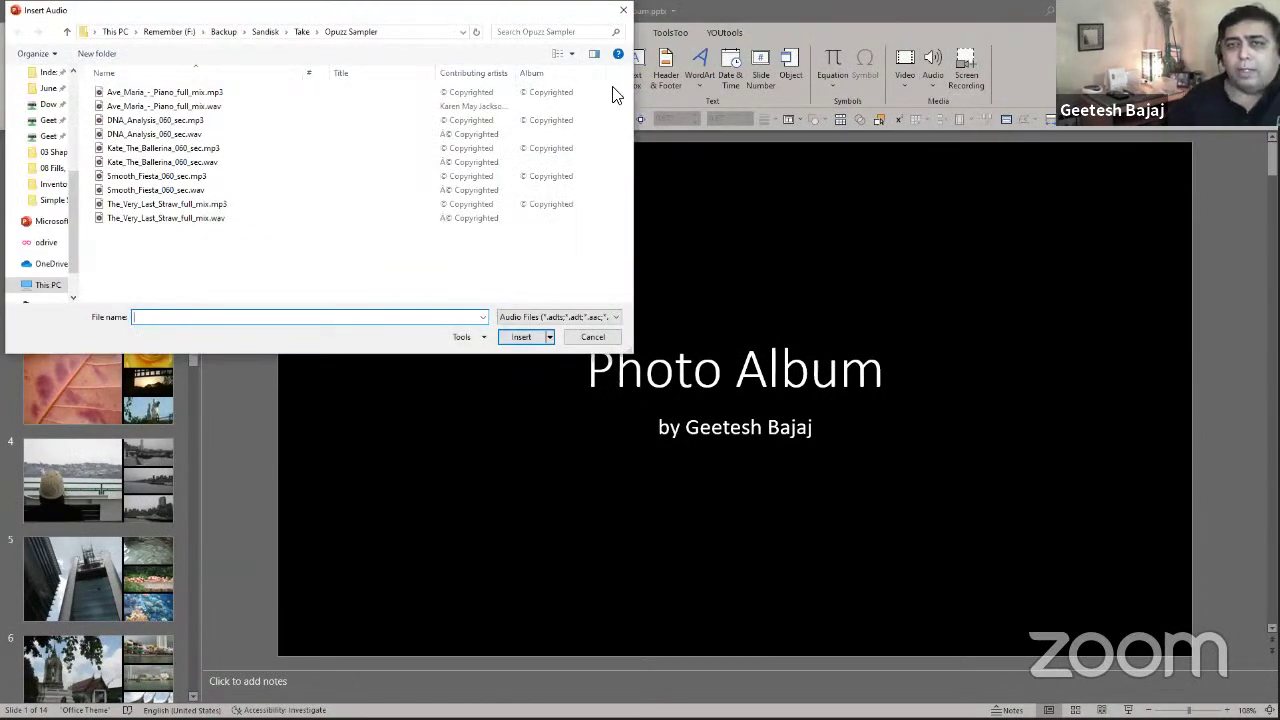
click(211, 93)
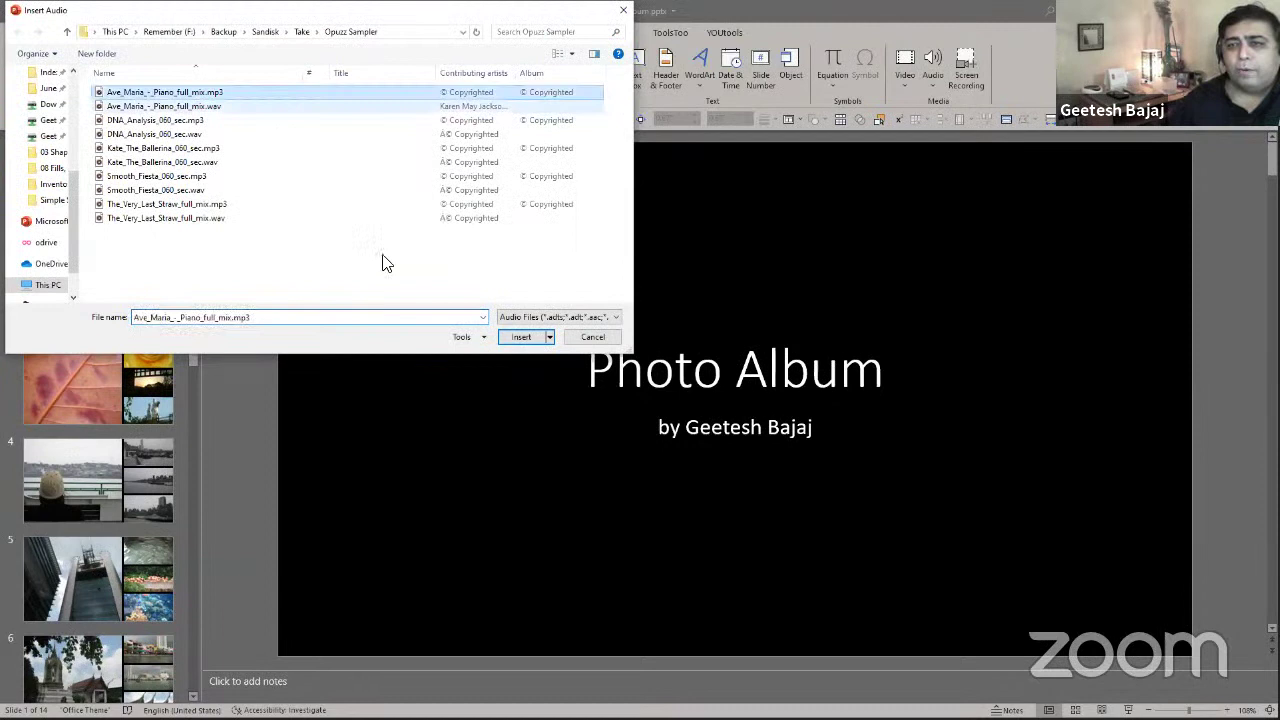
click(512, 337)
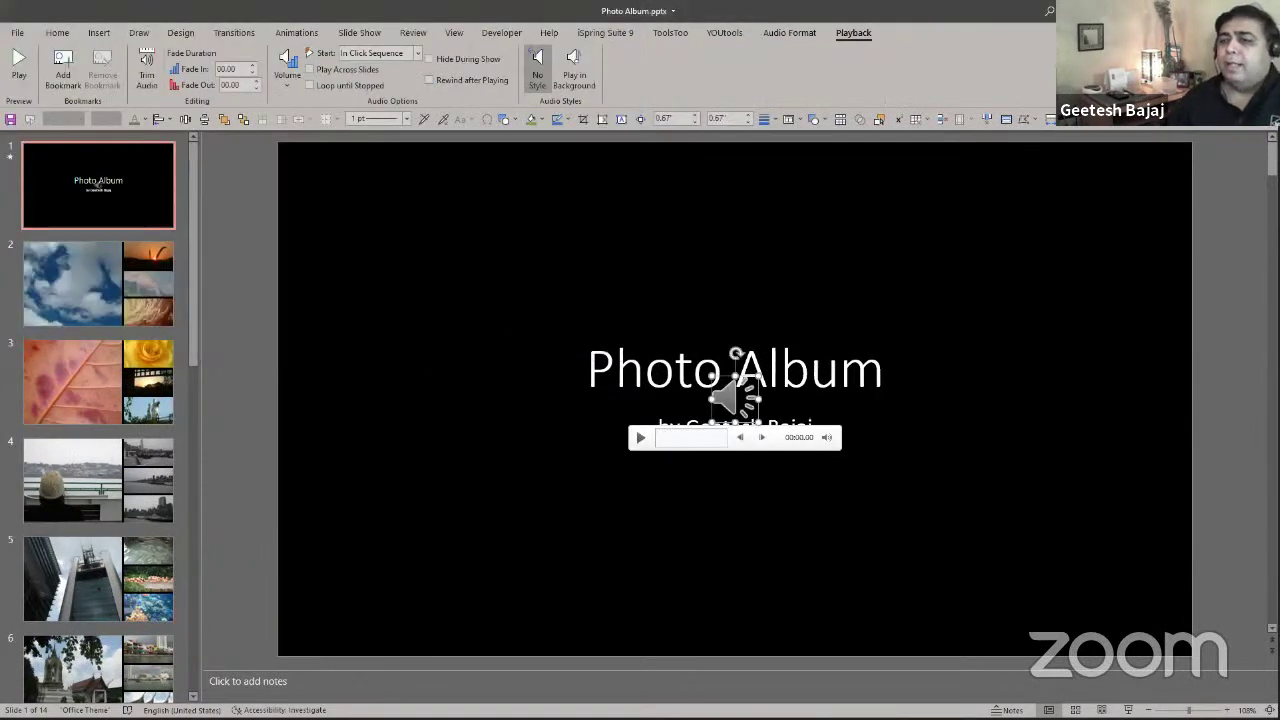
Preview the inserted music and reselect its audio clip on the title slide.
click(639, 438)
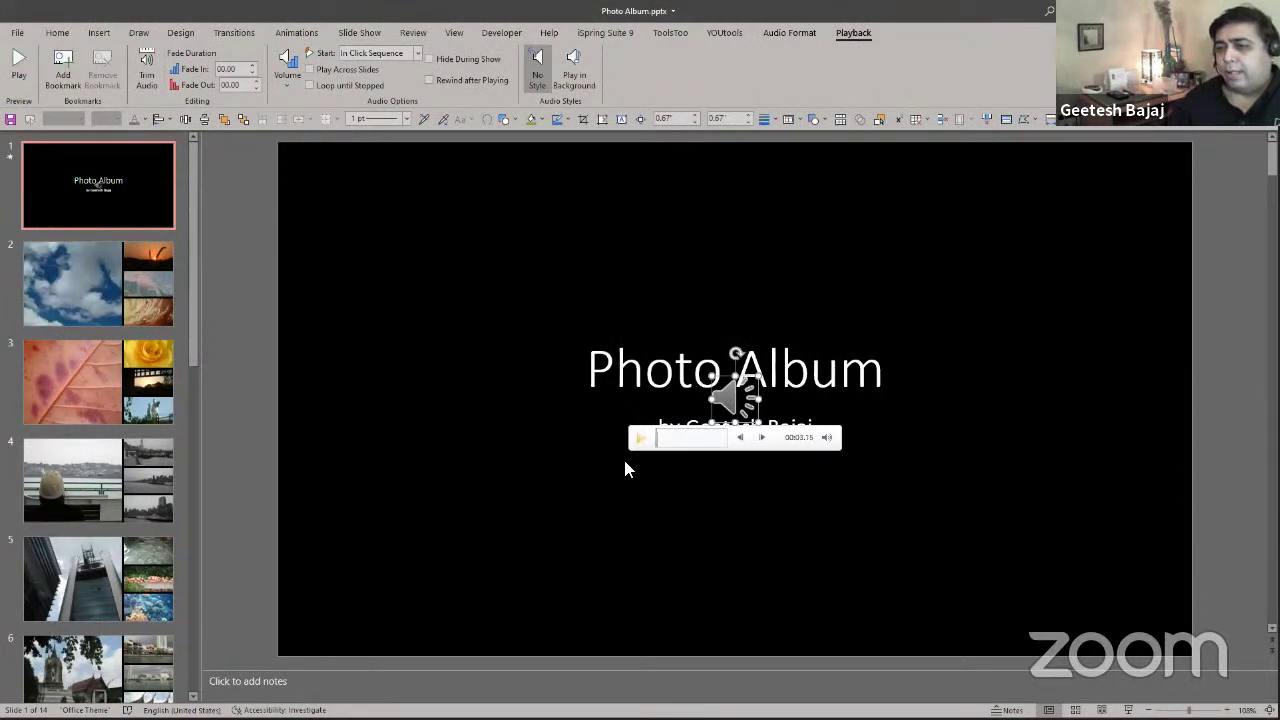
click(669, 458)
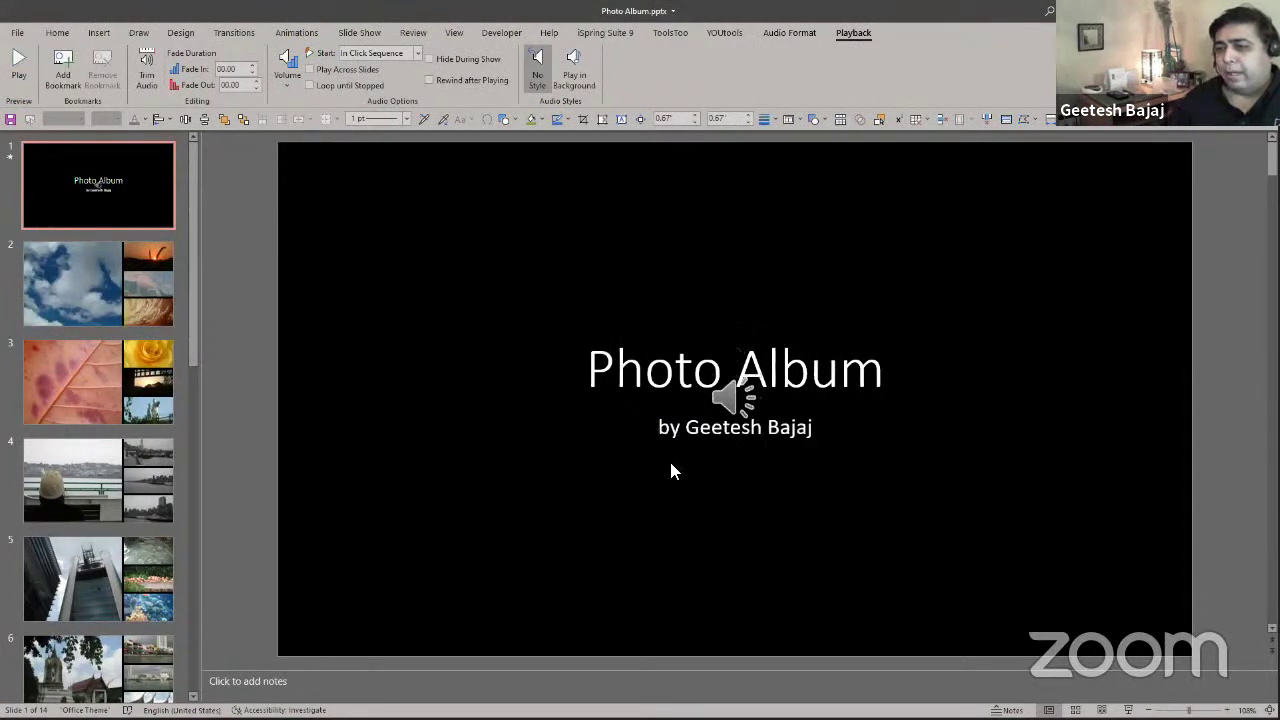
click(726, 405)
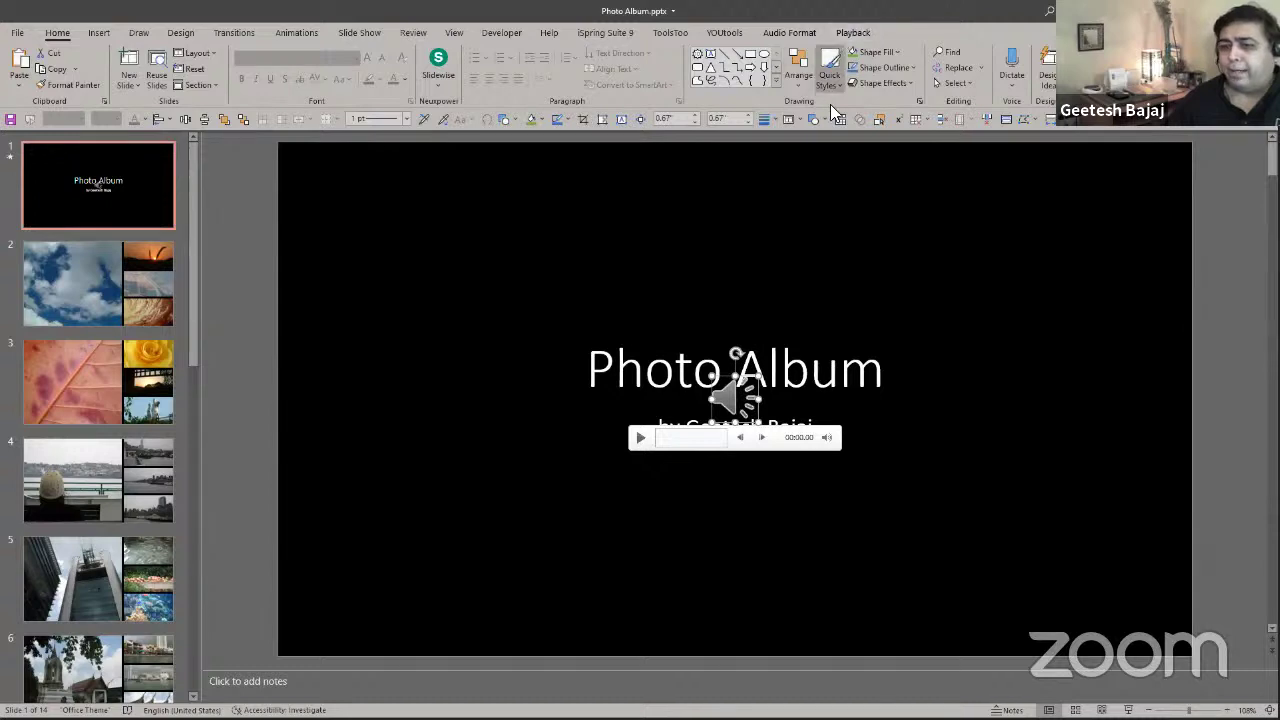
click(811, 218)
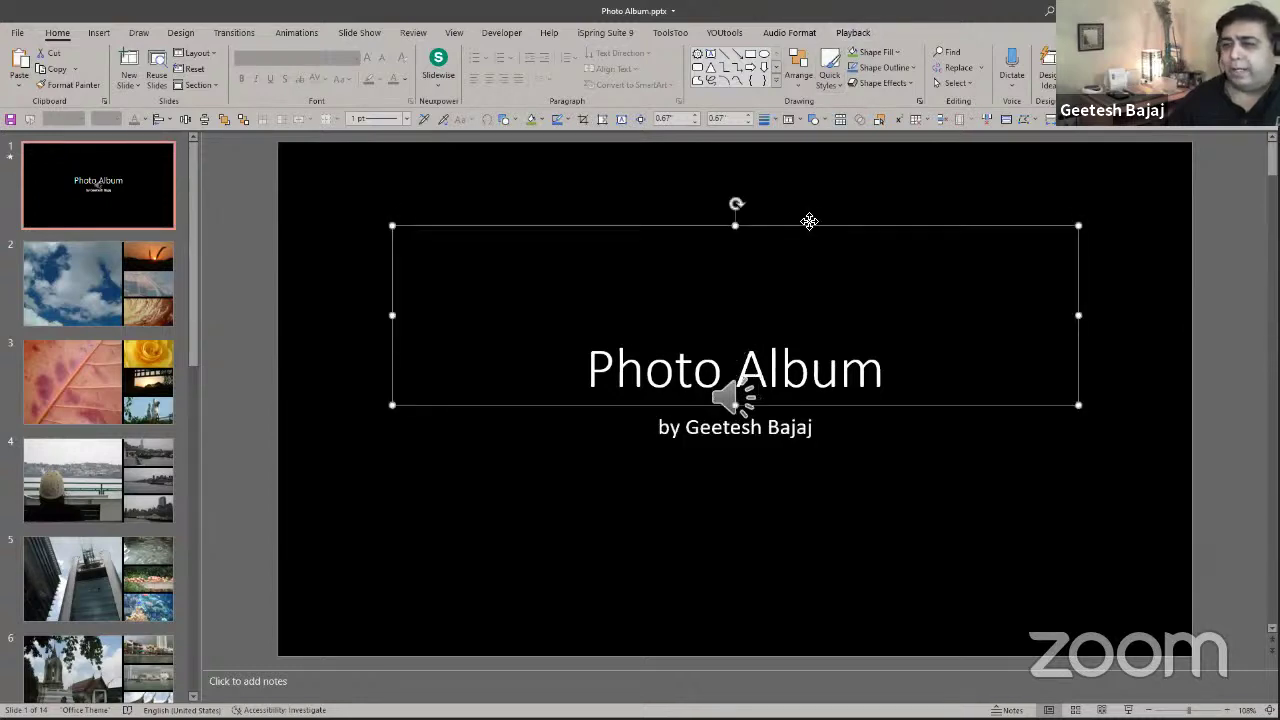
click(1073, 410)
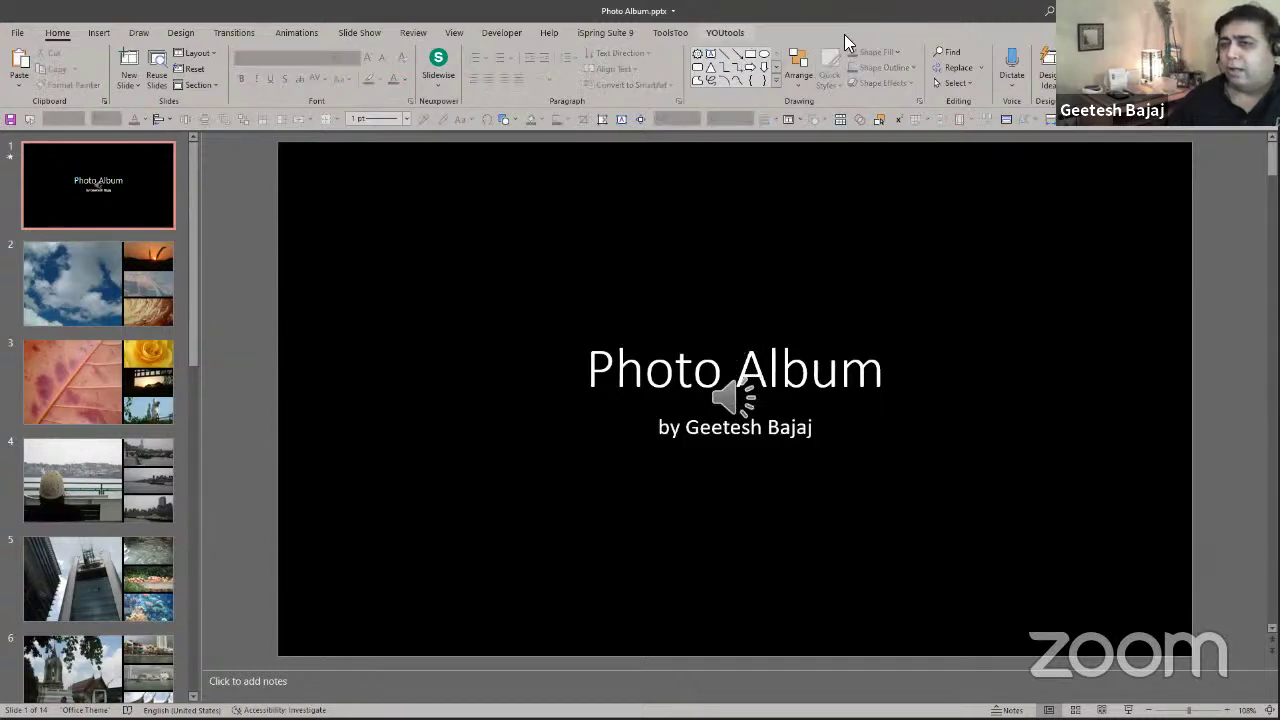
click(725, 399)
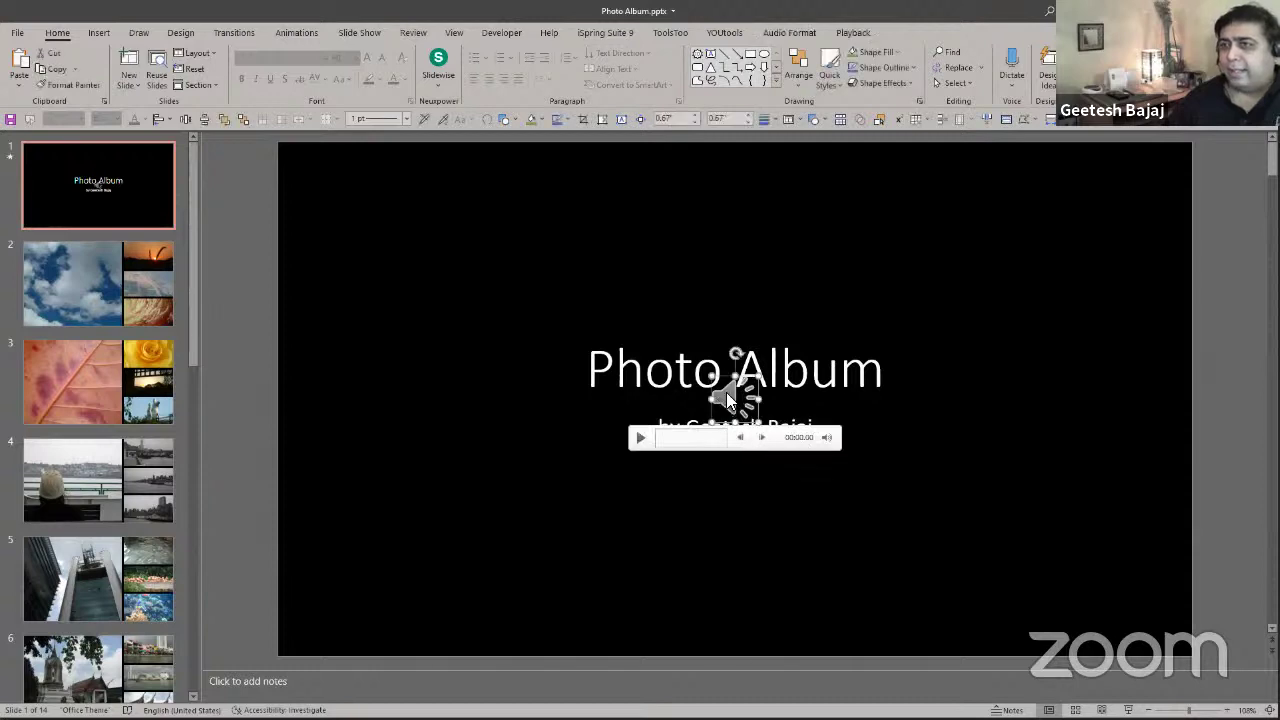
click(815, 34)
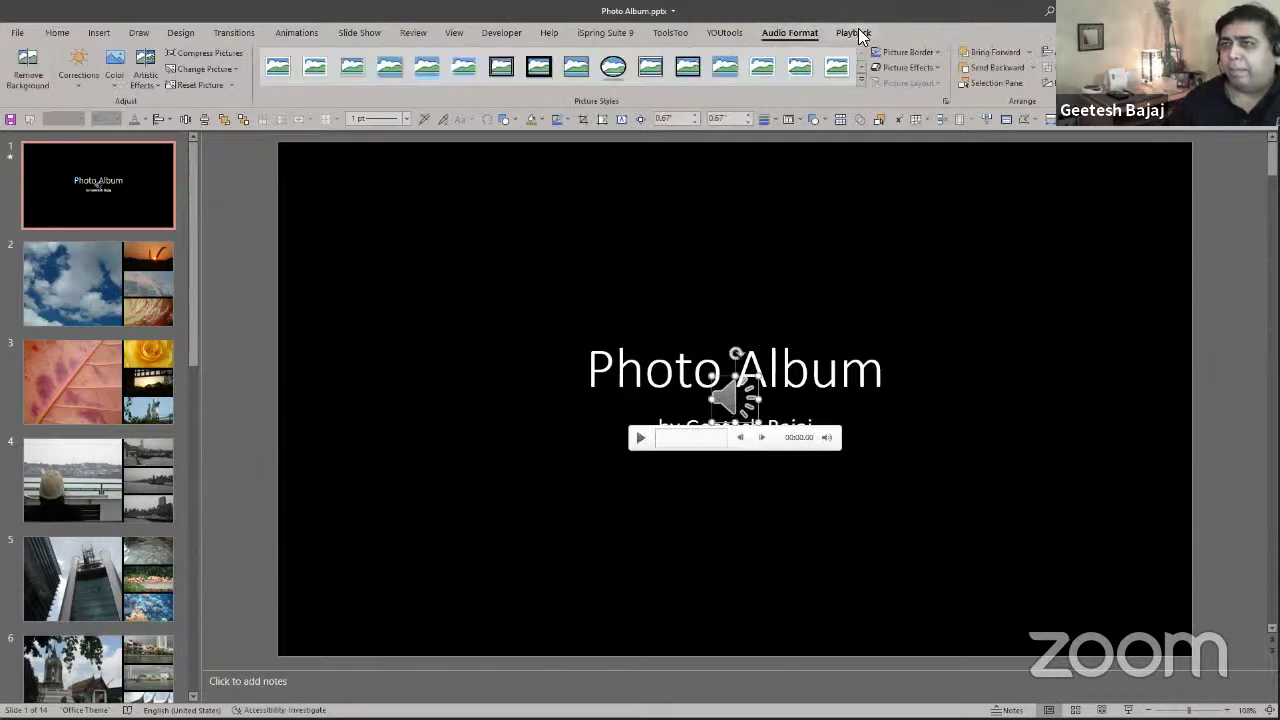
On Playback, set Start to Automatically and tick Play Across Slides and Loop until Stopped.
click(858, 34)
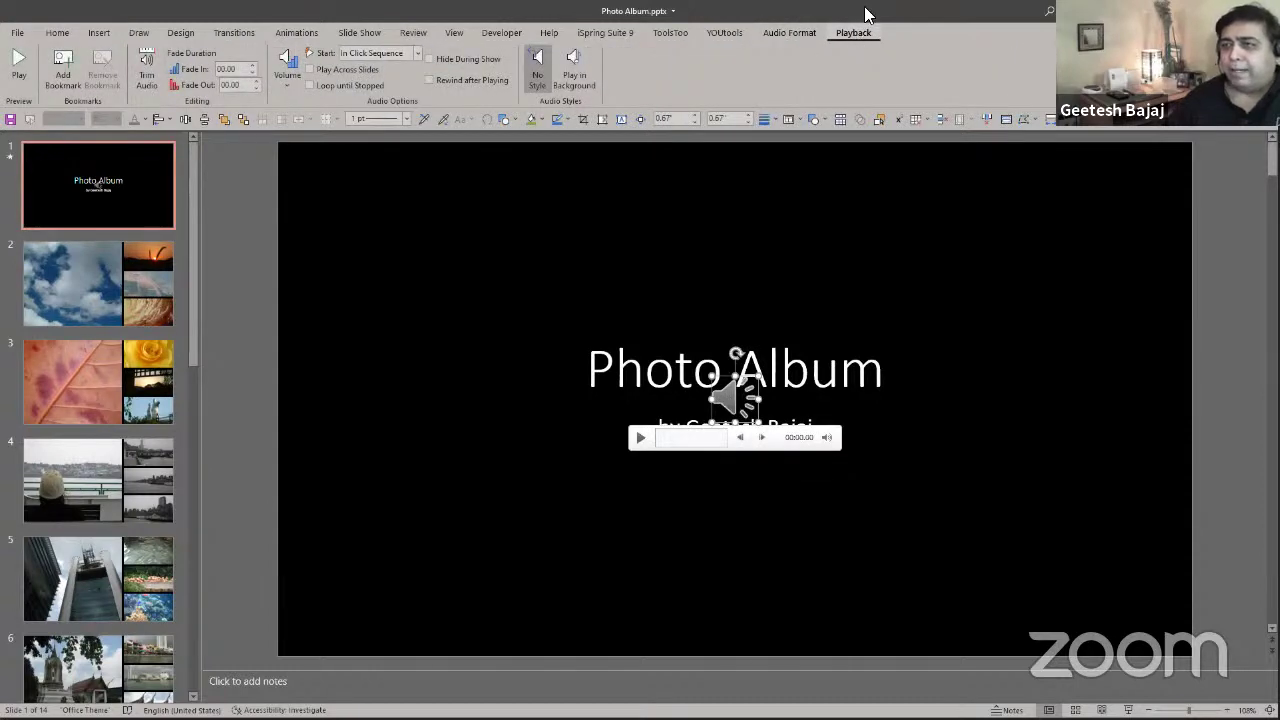
click(394, 56)
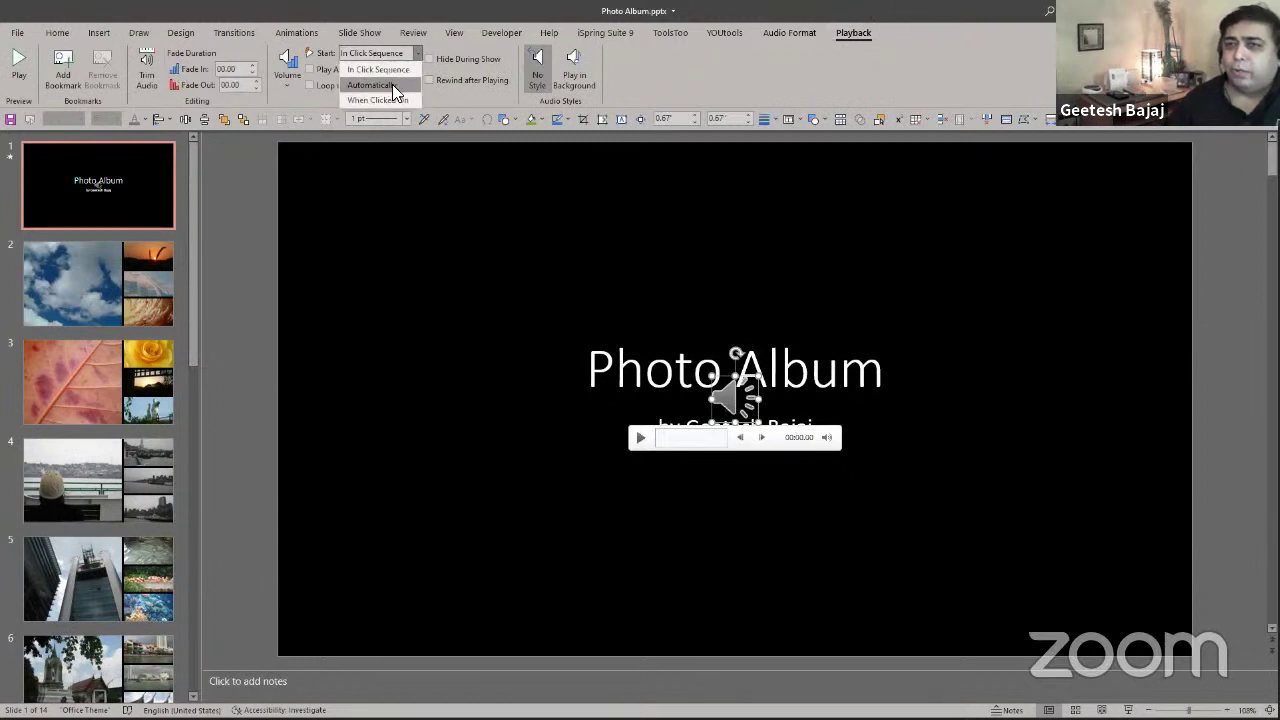
click(392, 86)
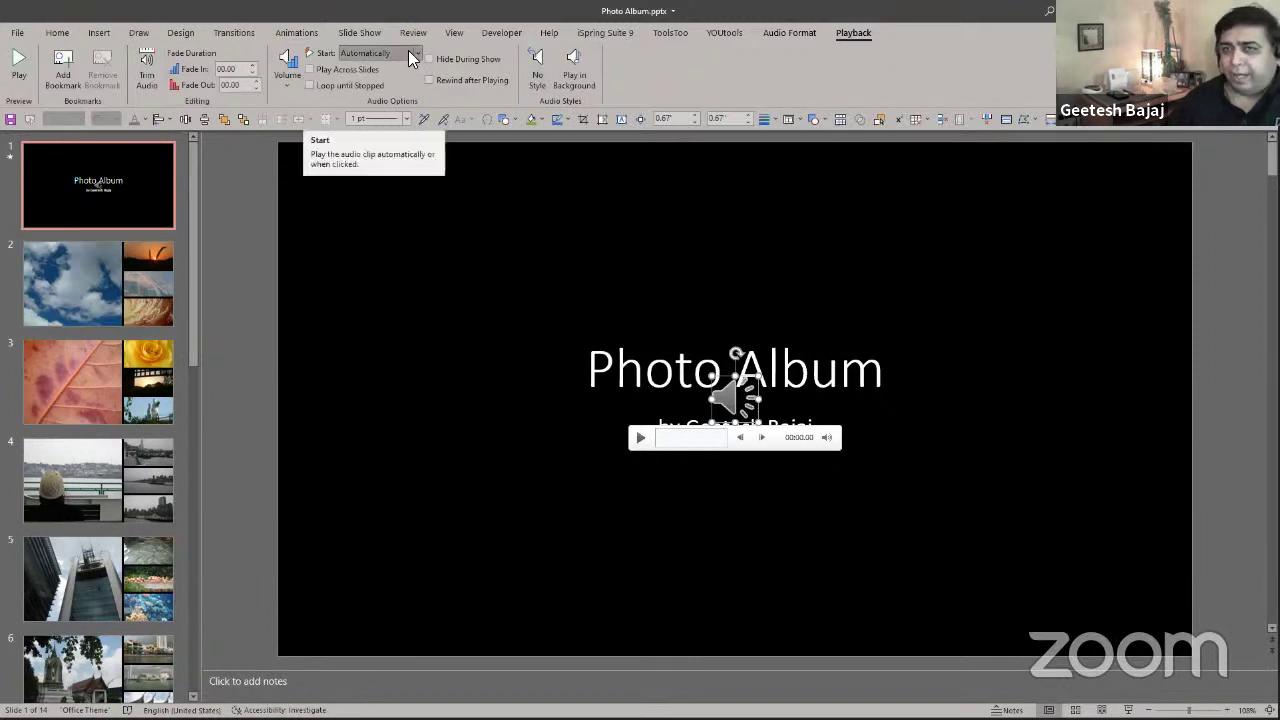
click(310, 69)
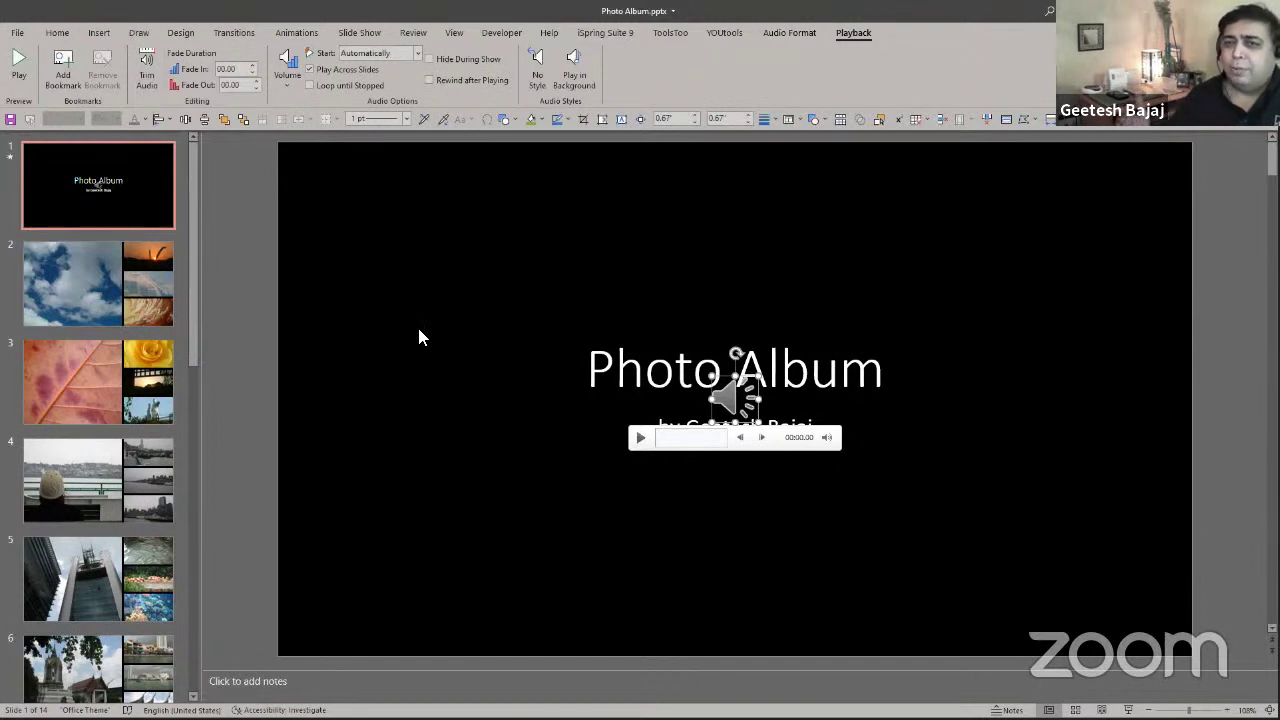
click(306, 86)
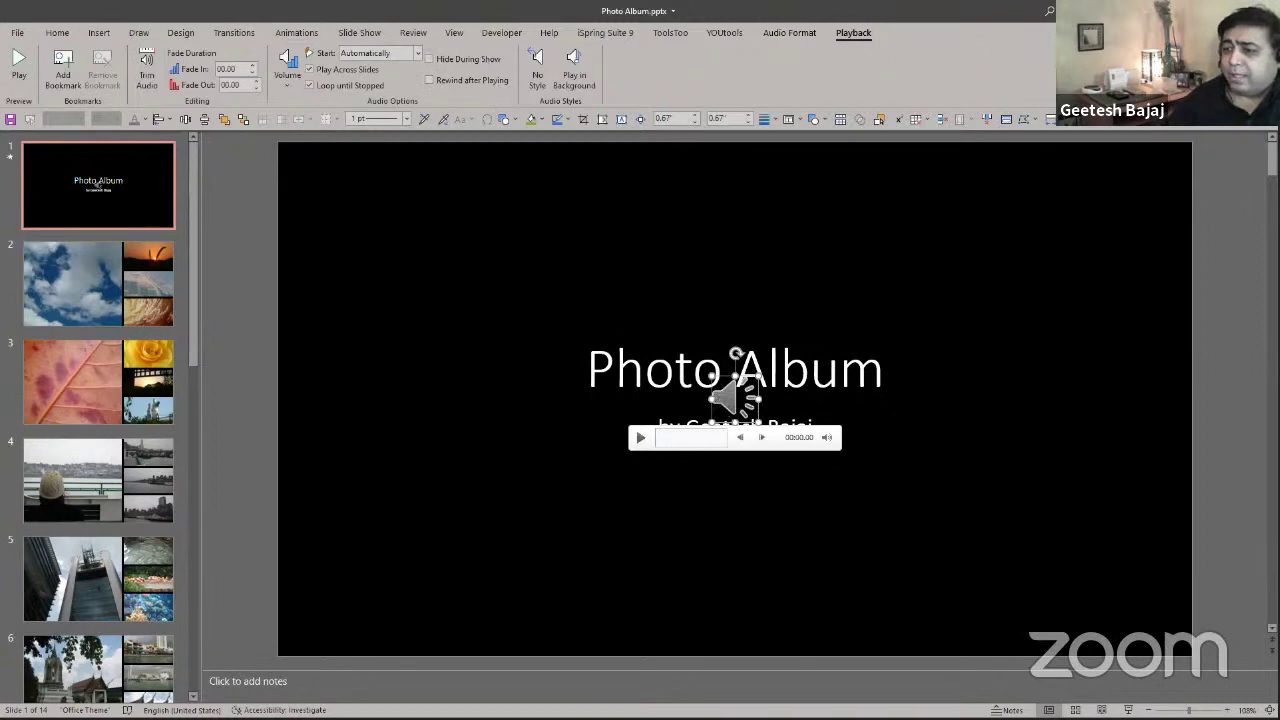
After a quick slide show check, drag the sound icon to the slide's top-right corner.
key(F5)
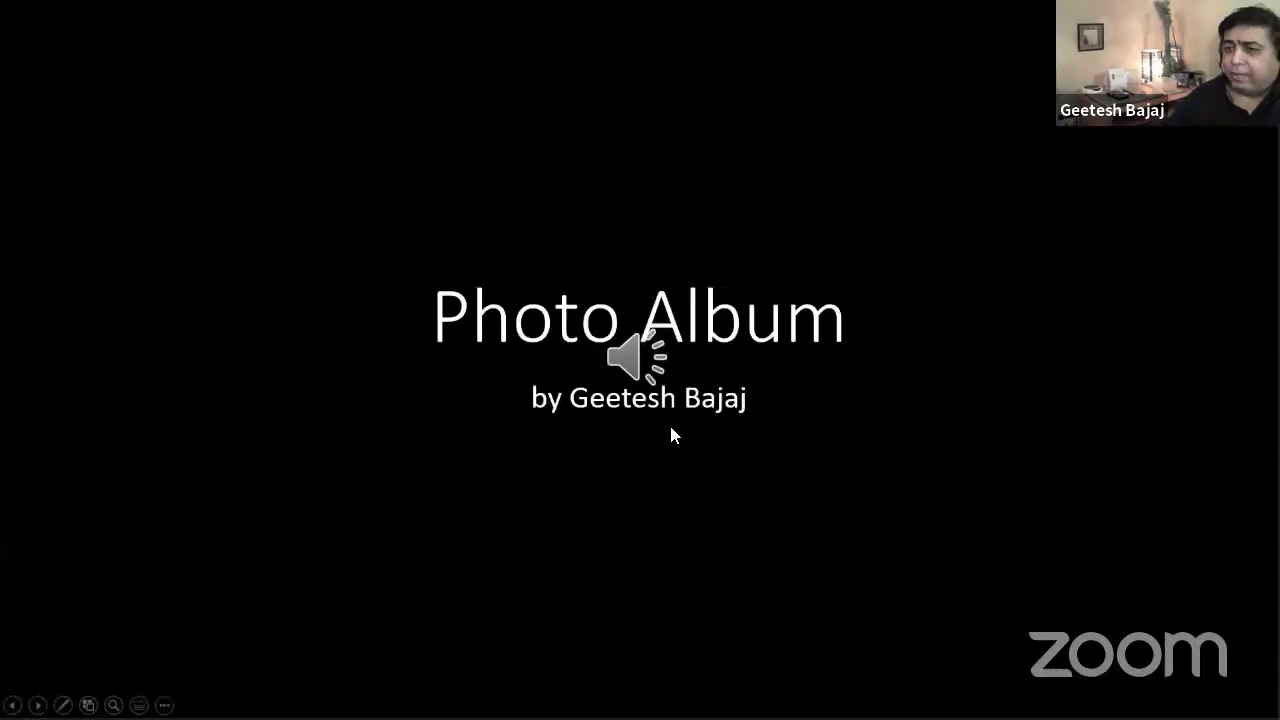
key(Escape)
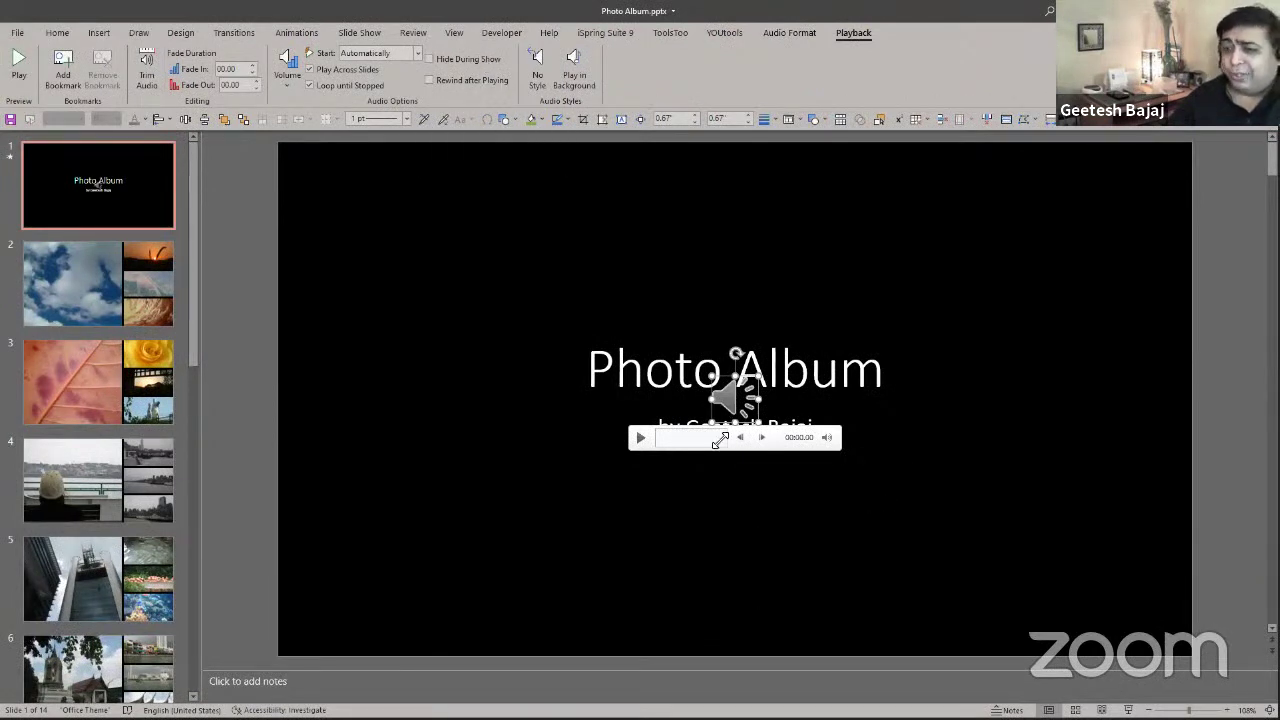
drag(871, 355, 1230, 192)
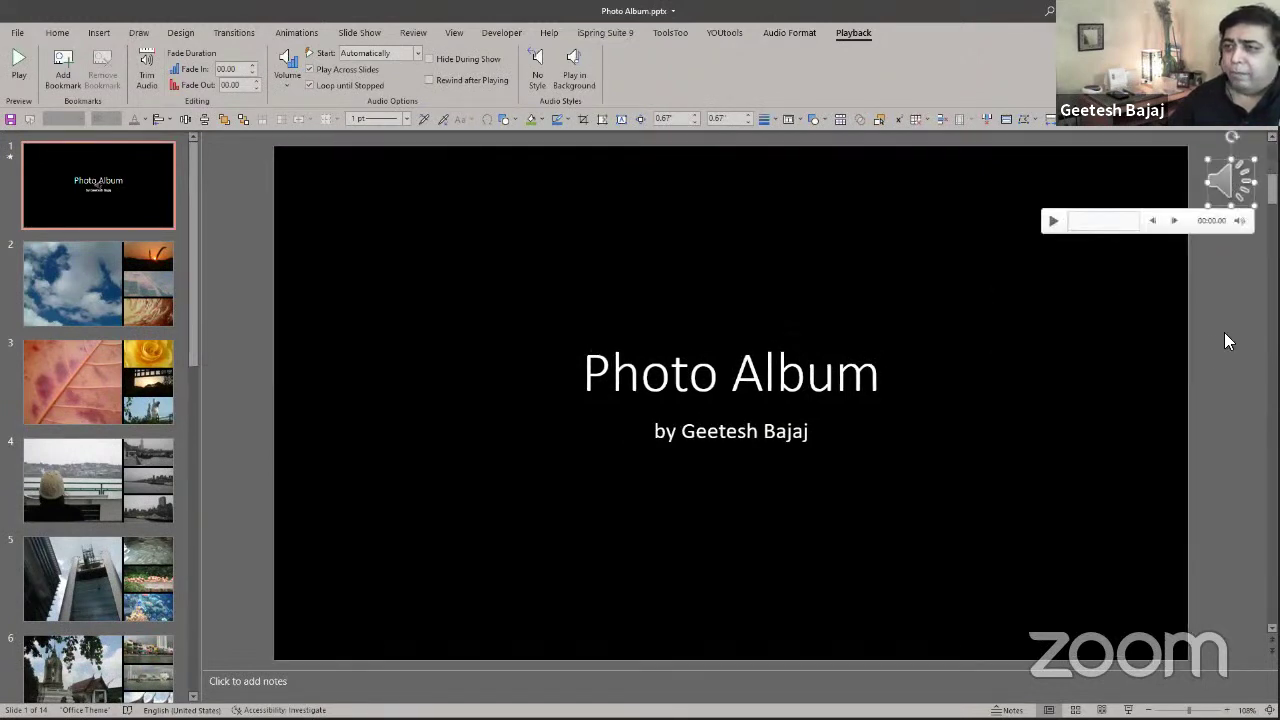
click(1055, 405)
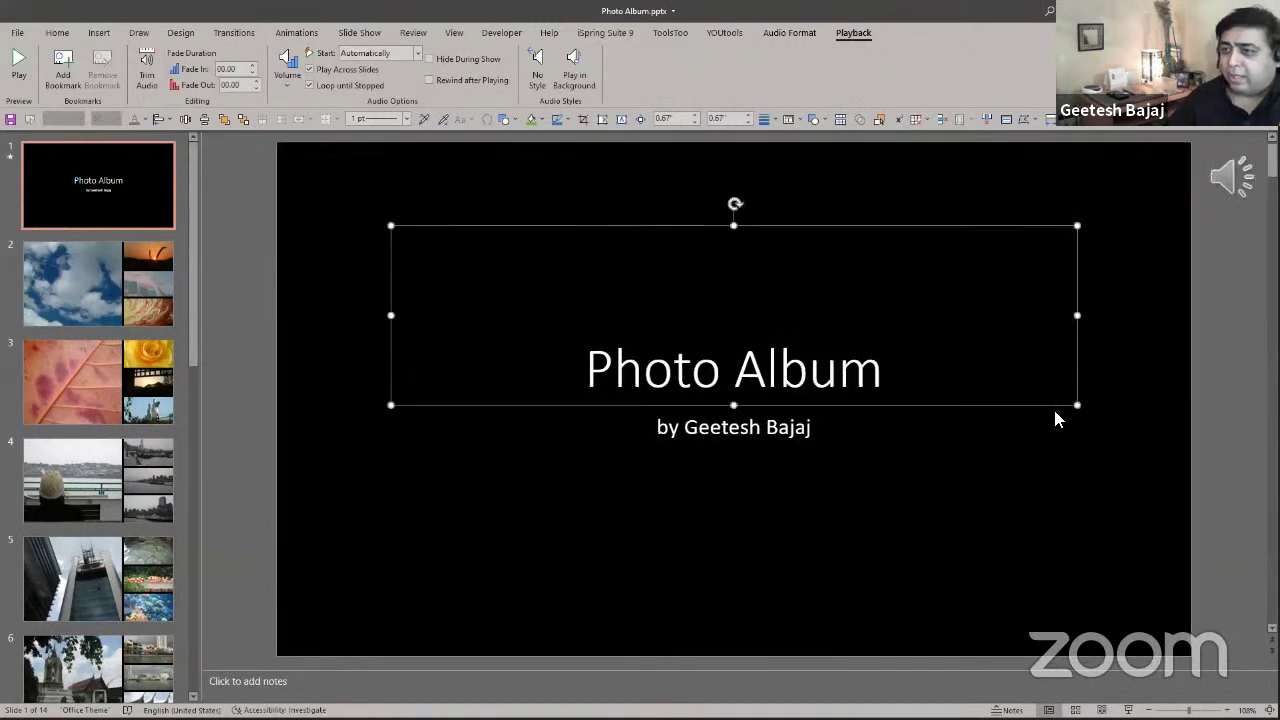
click(1100, 548)
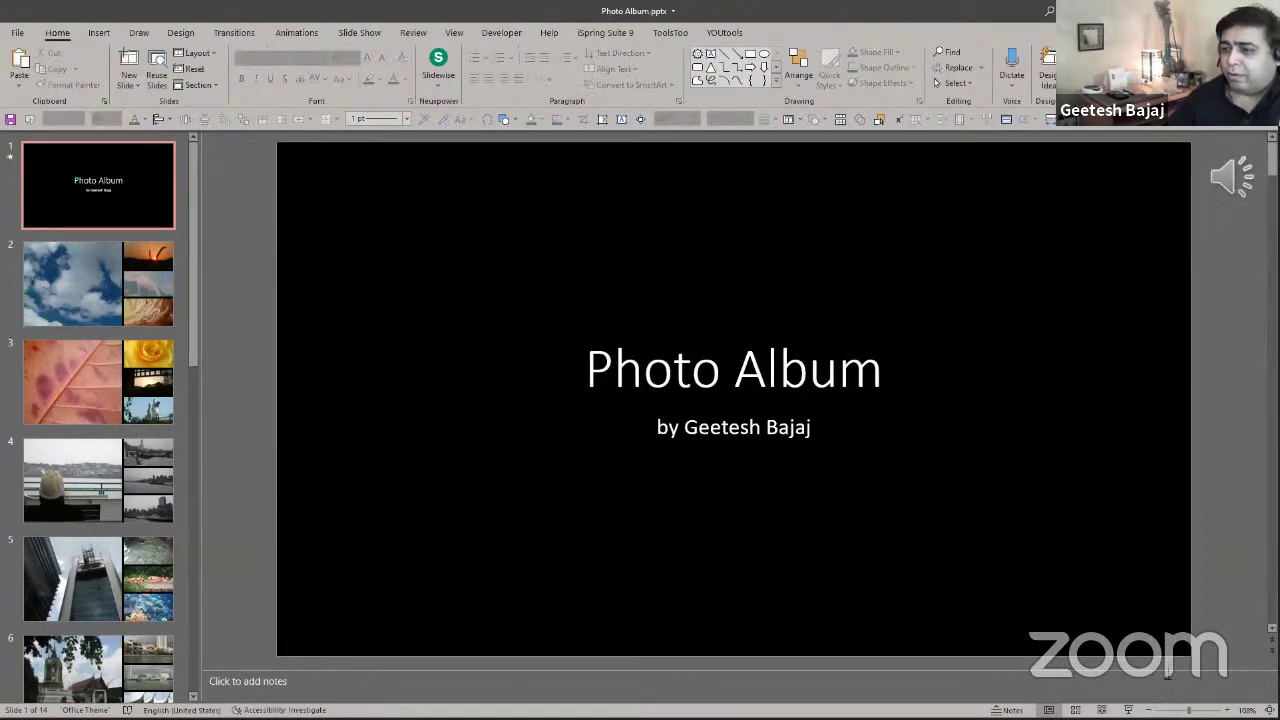
Run the Photo Album slide show from the title slide through eight photo slides, then end it.
key(F5)
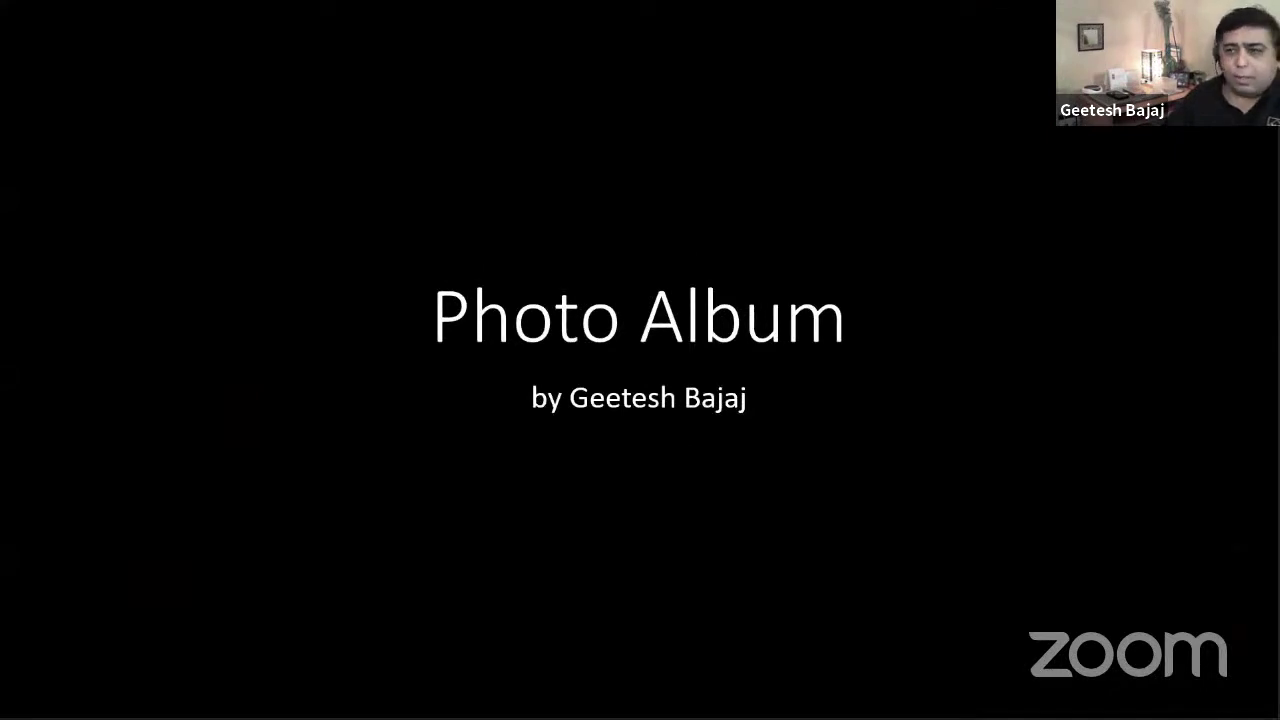
click(574, 654)
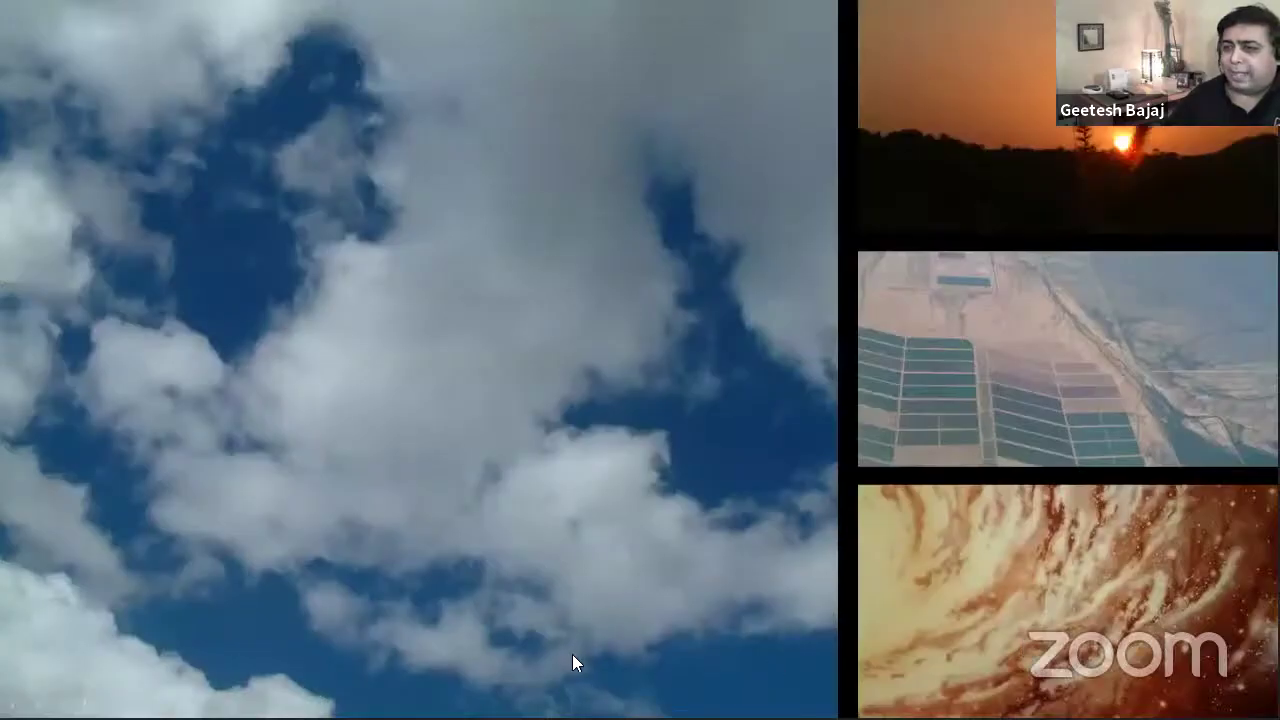
click(572, 654)
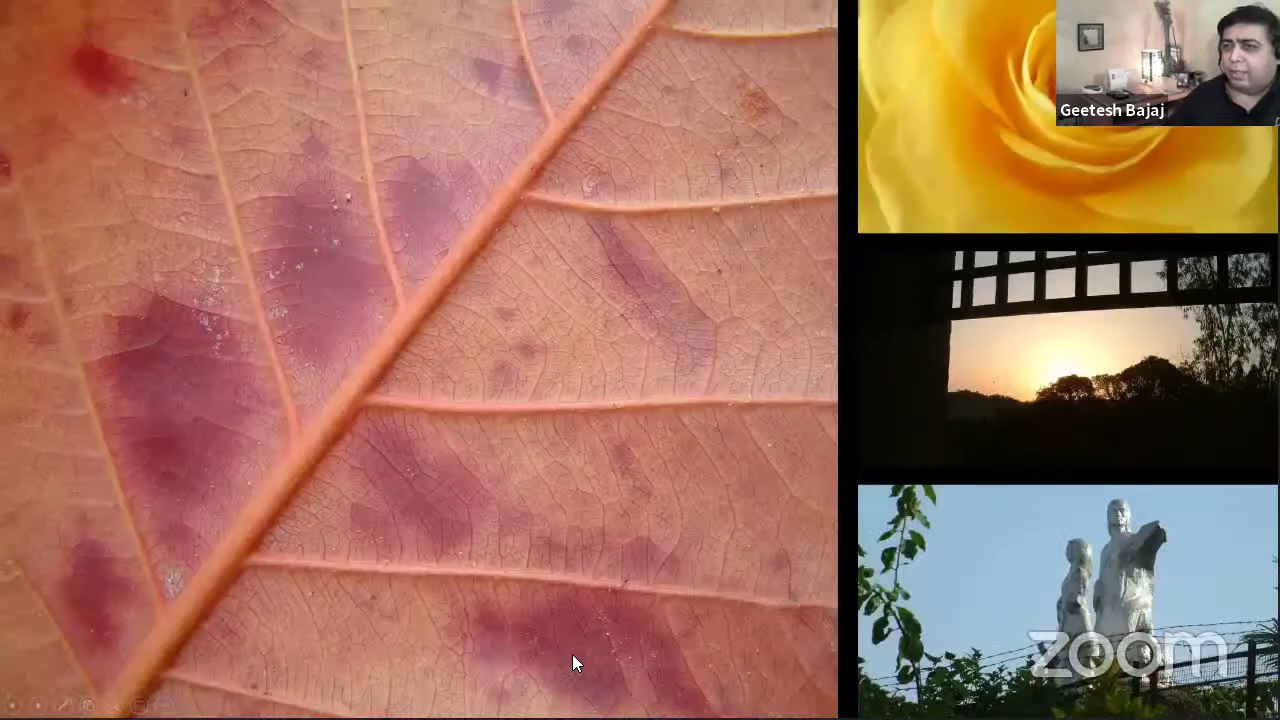
click(580, 644)
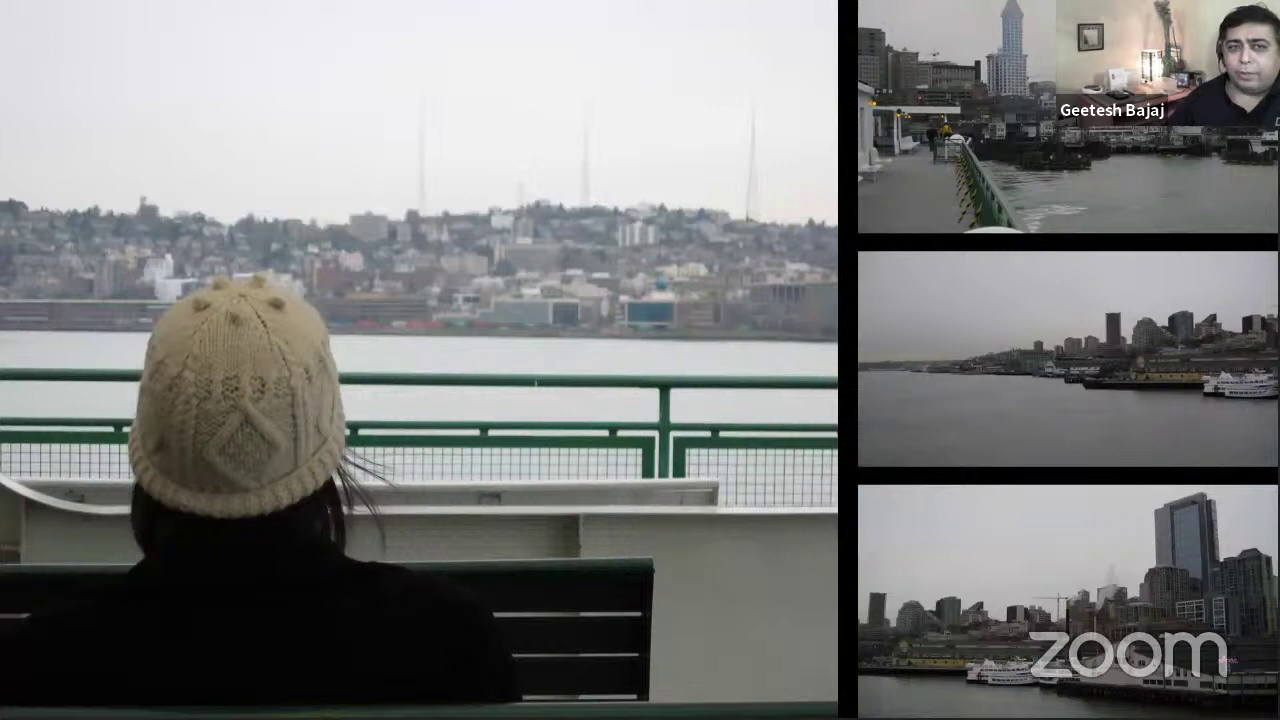
click(580, 644)
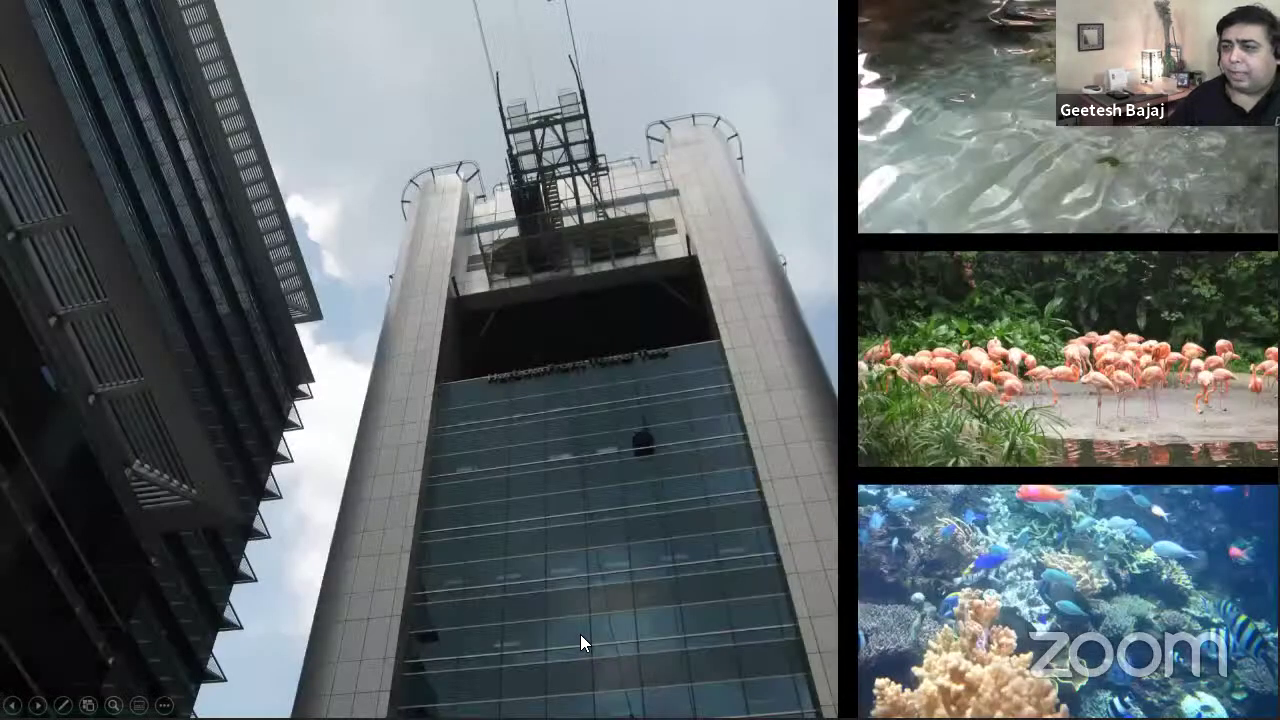
click(581, 642)
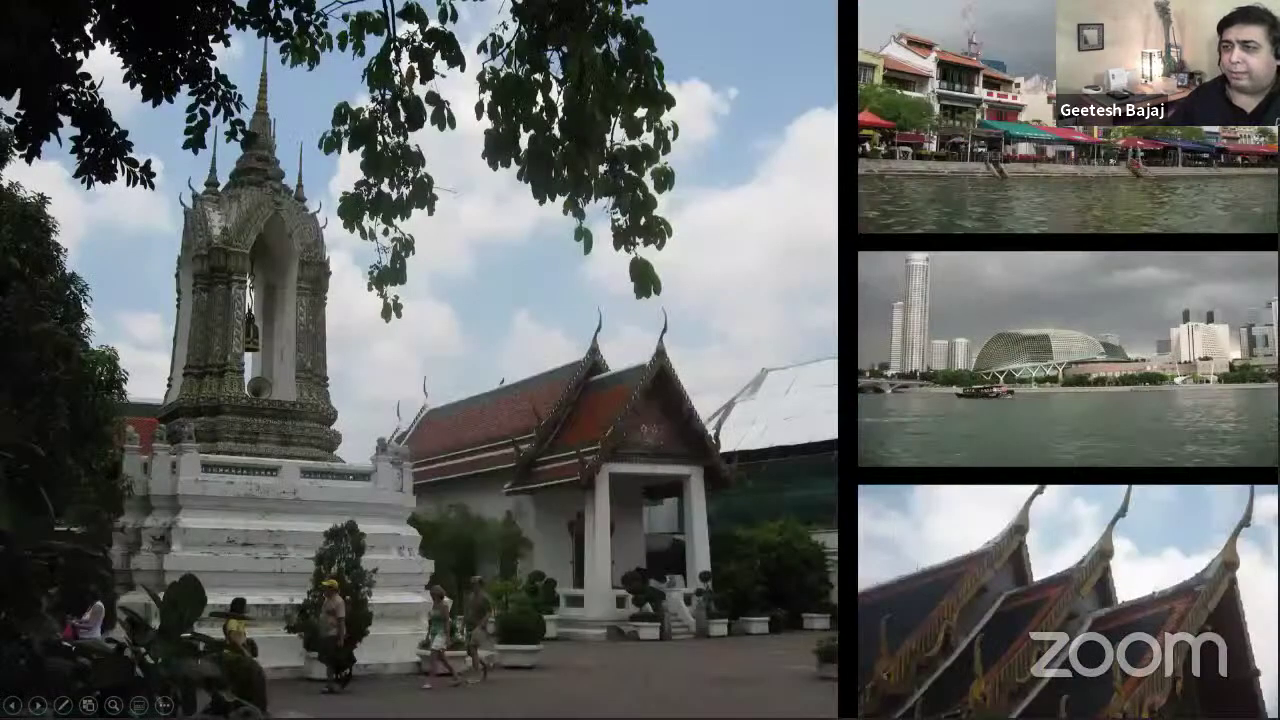
key(Right)
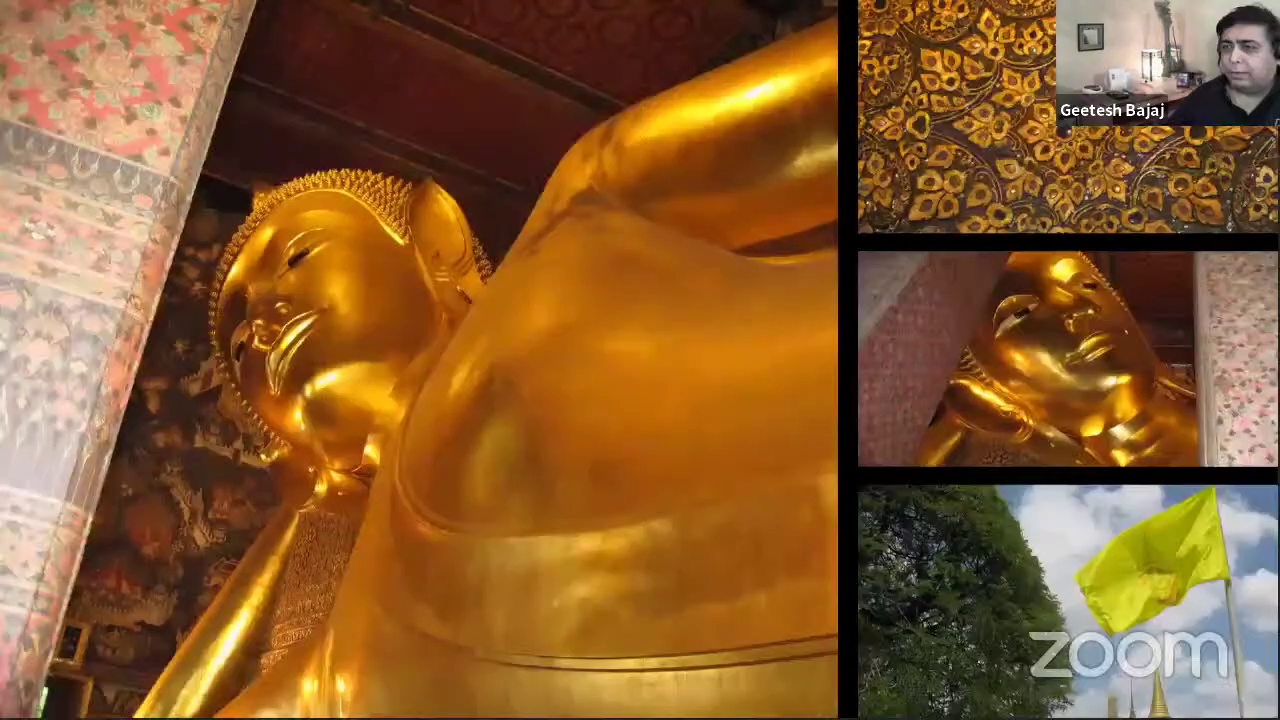
key(Right)
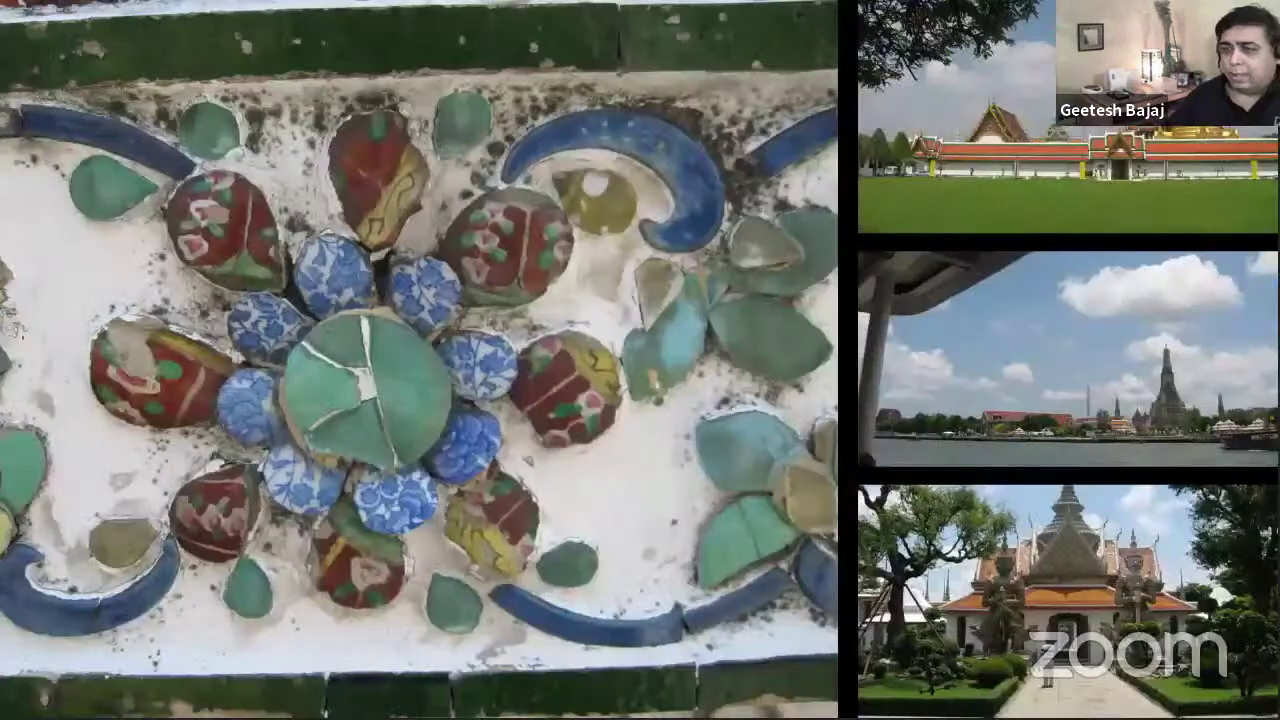
key(Right)
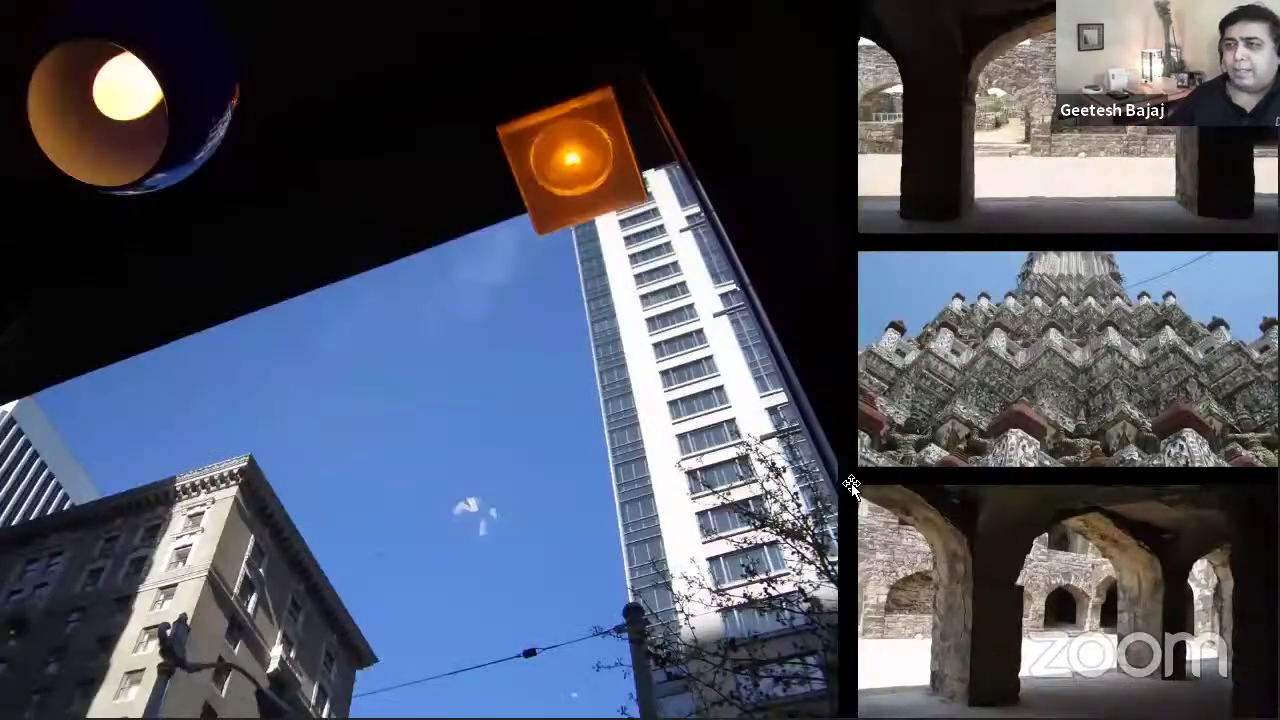
key(Escape)
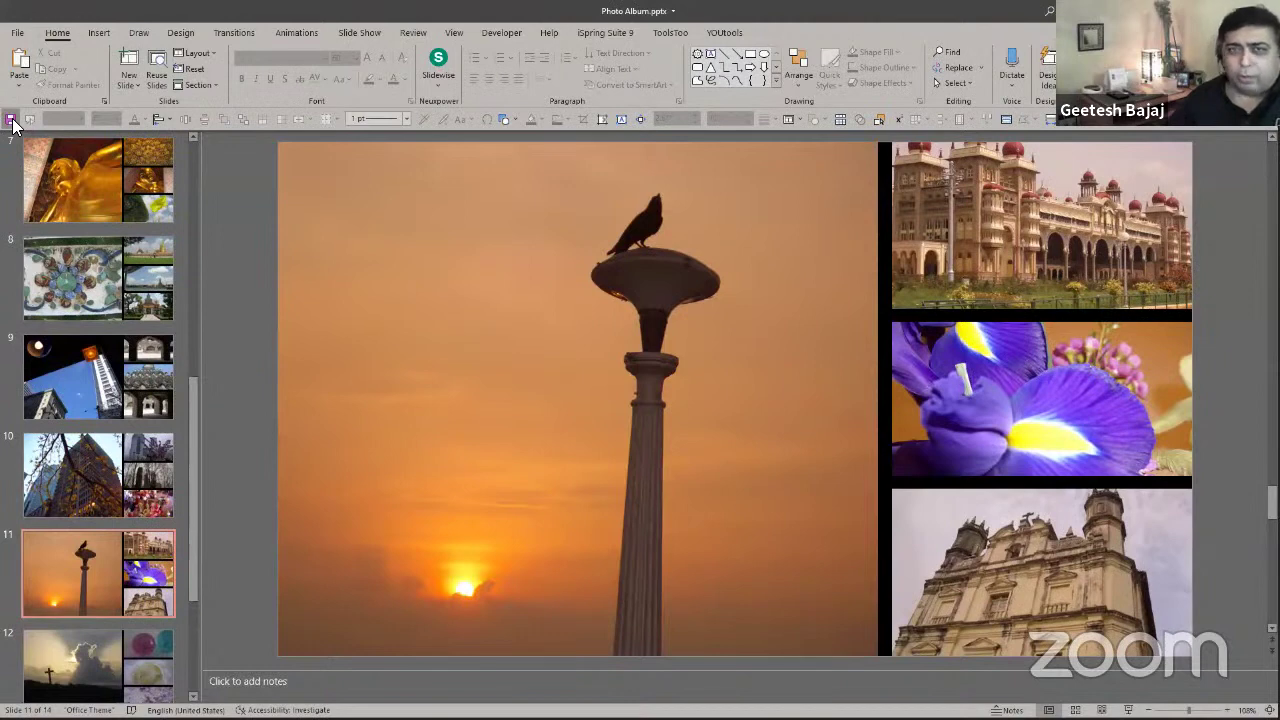
click(11, 119)
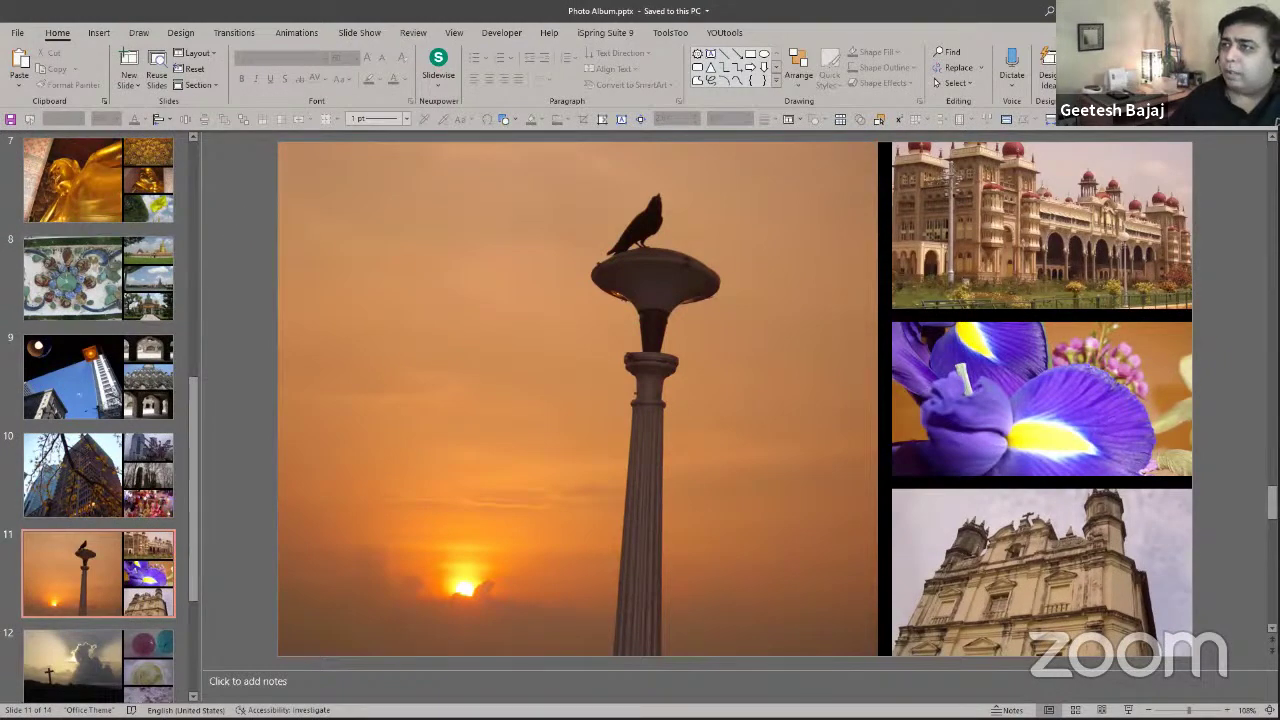
key(alt+Tab)
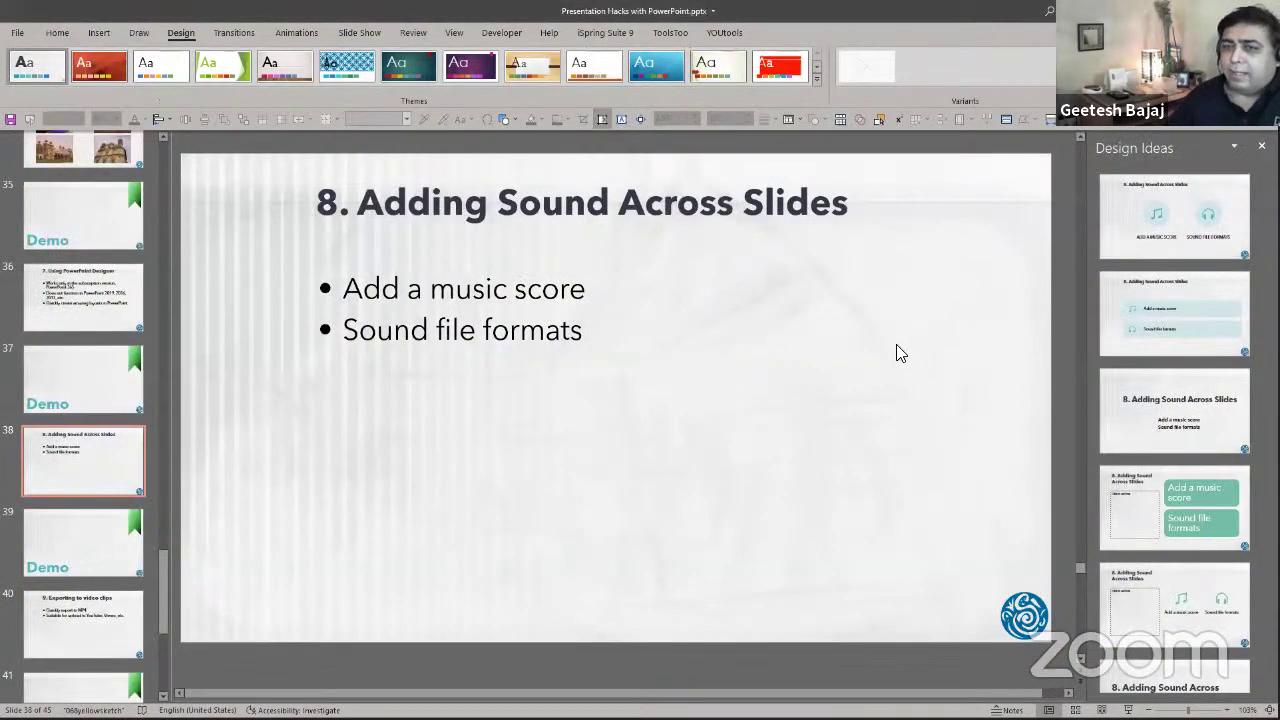
click(80, 545)
click(68, 642)
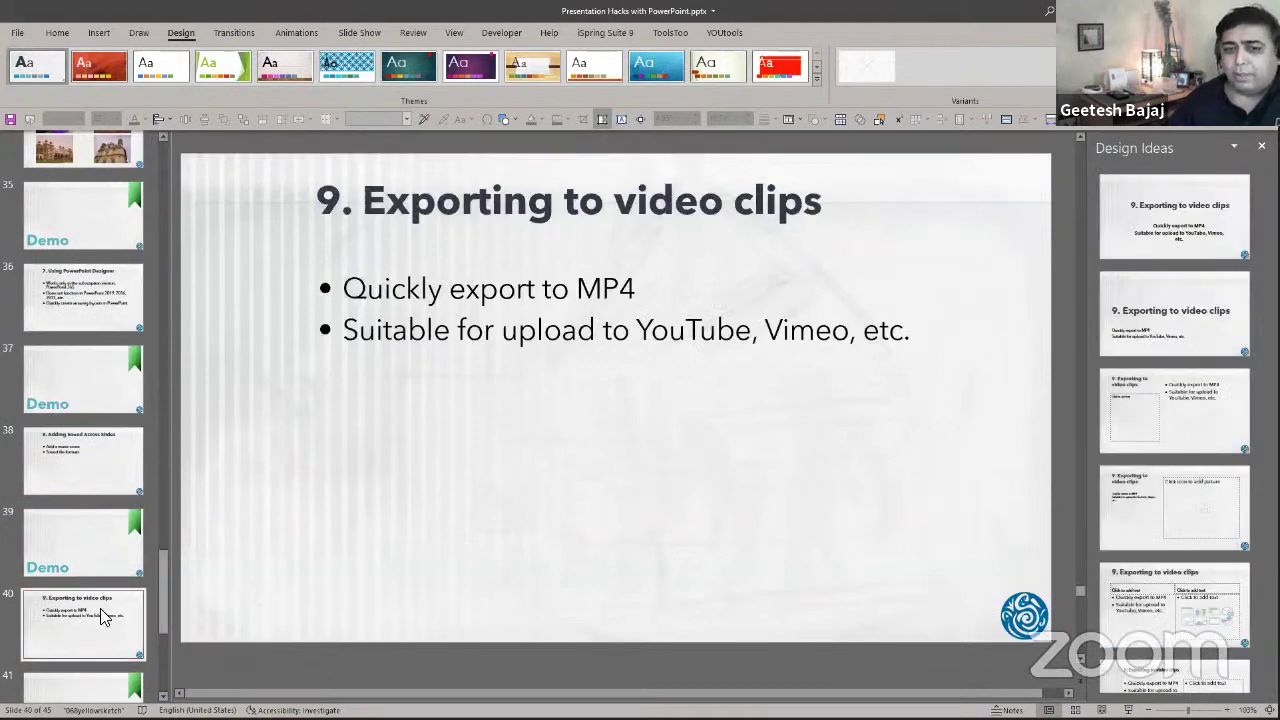
key(Down)
click(110, 486)
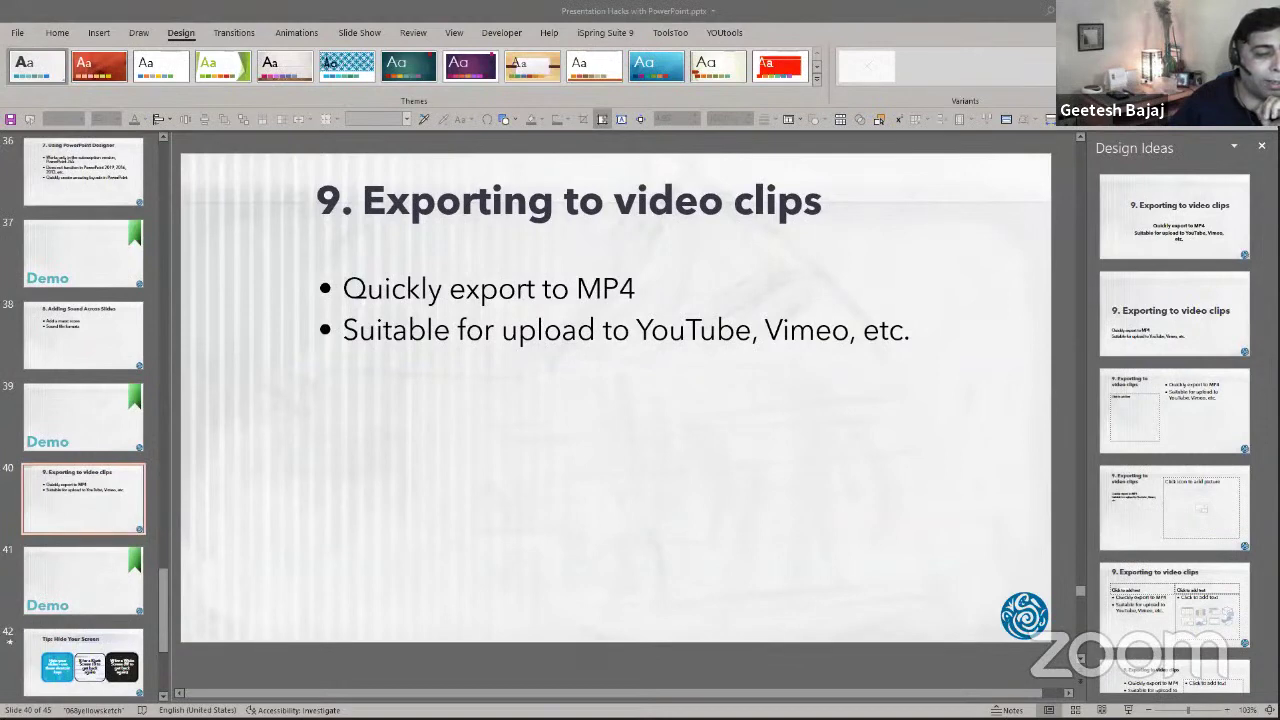
key(alt+Tab)
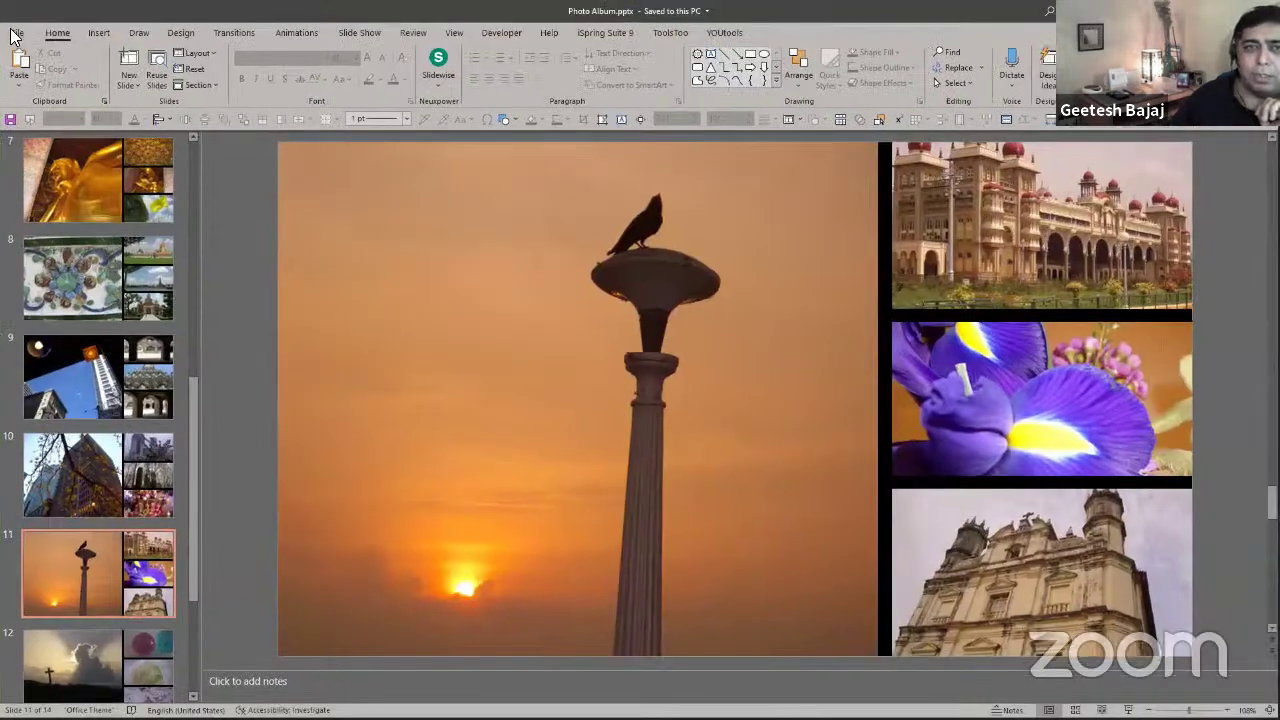
click(15, 33)
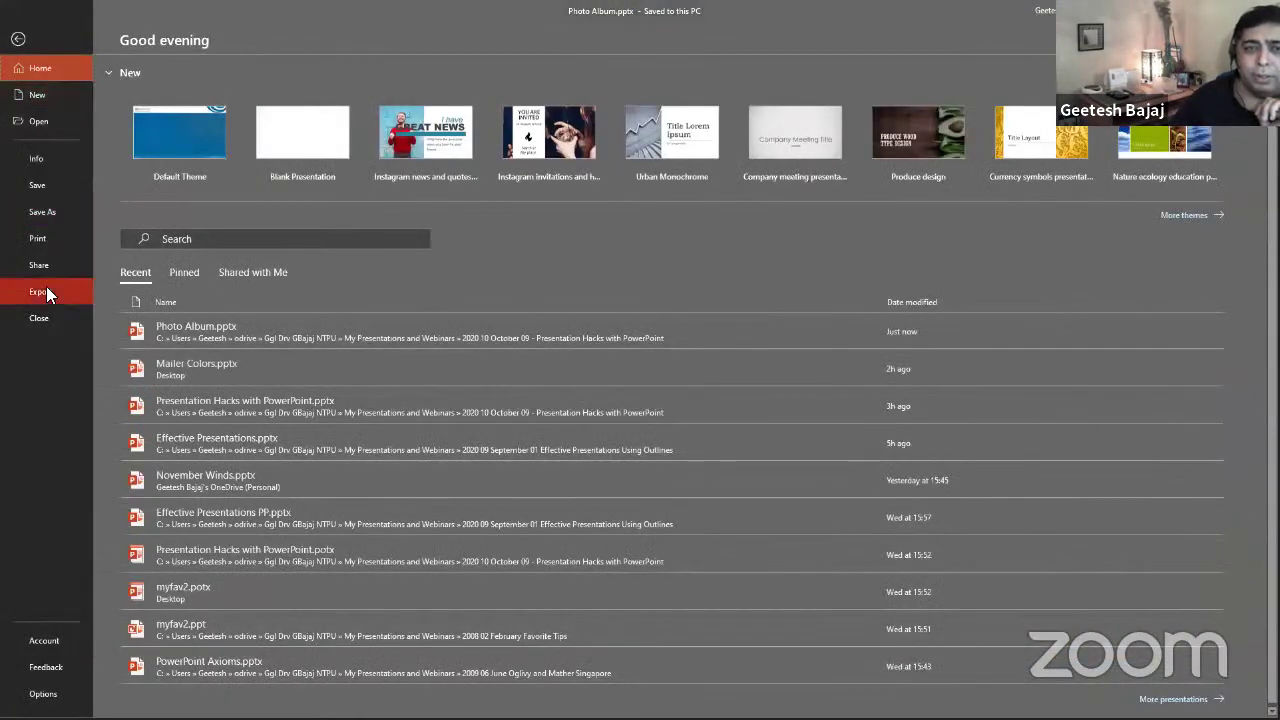
click(46, 286)
click(198, 134)
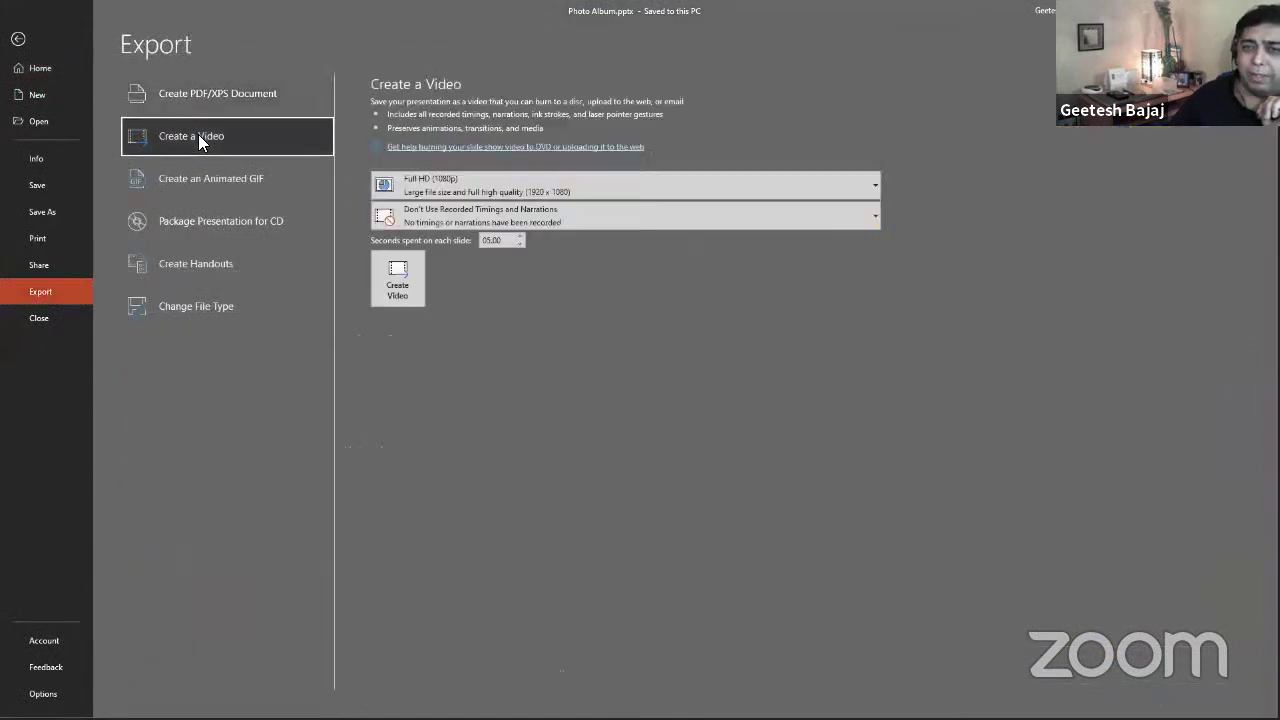
click(644, 188)
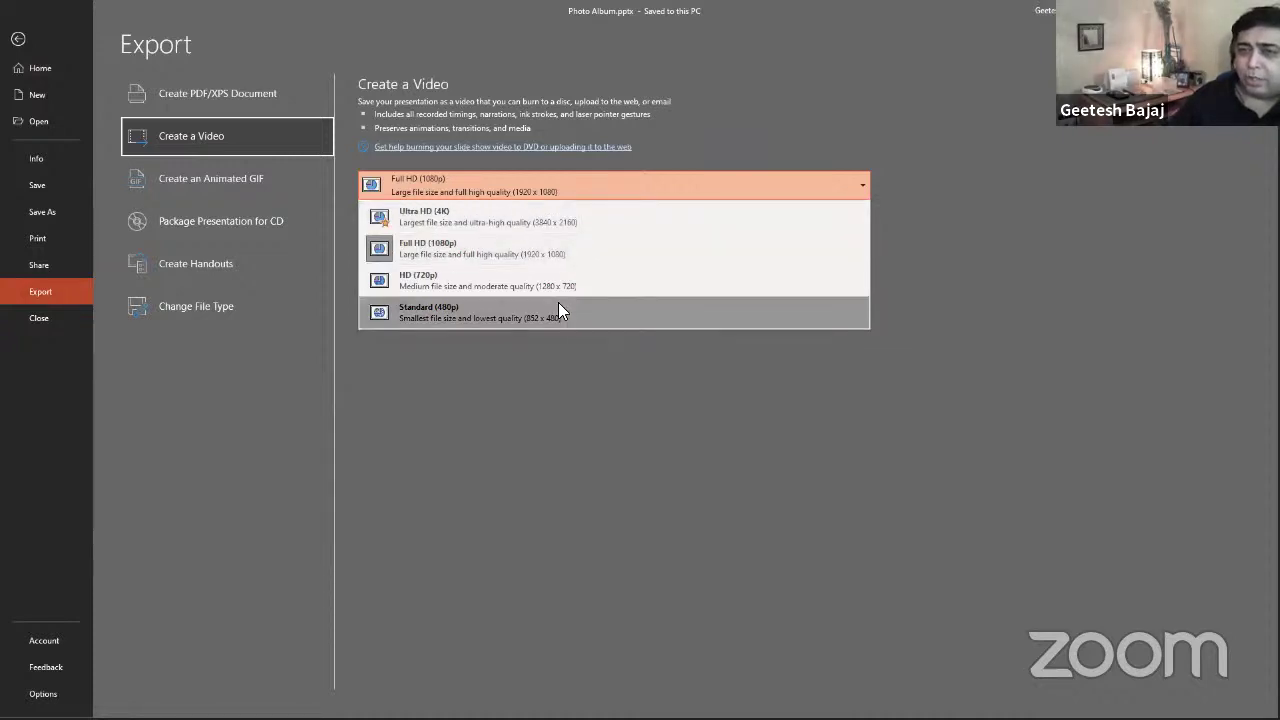
key(Escape)
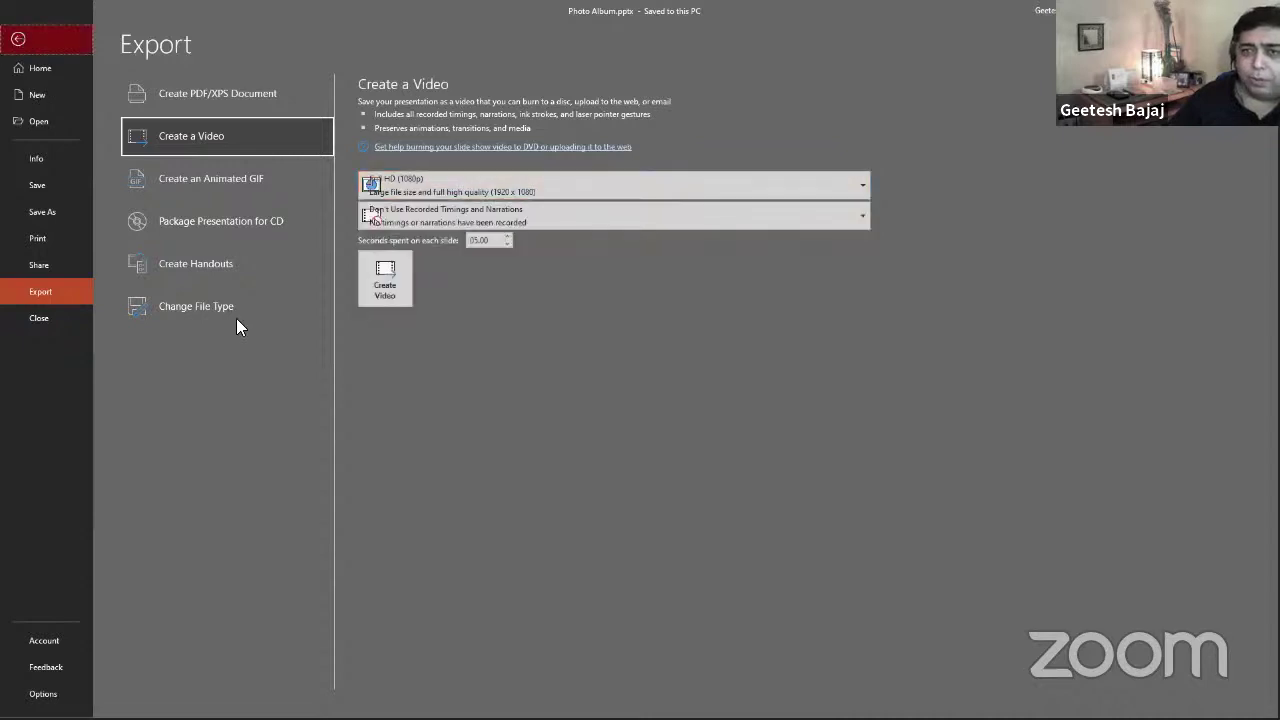
key(Escape)
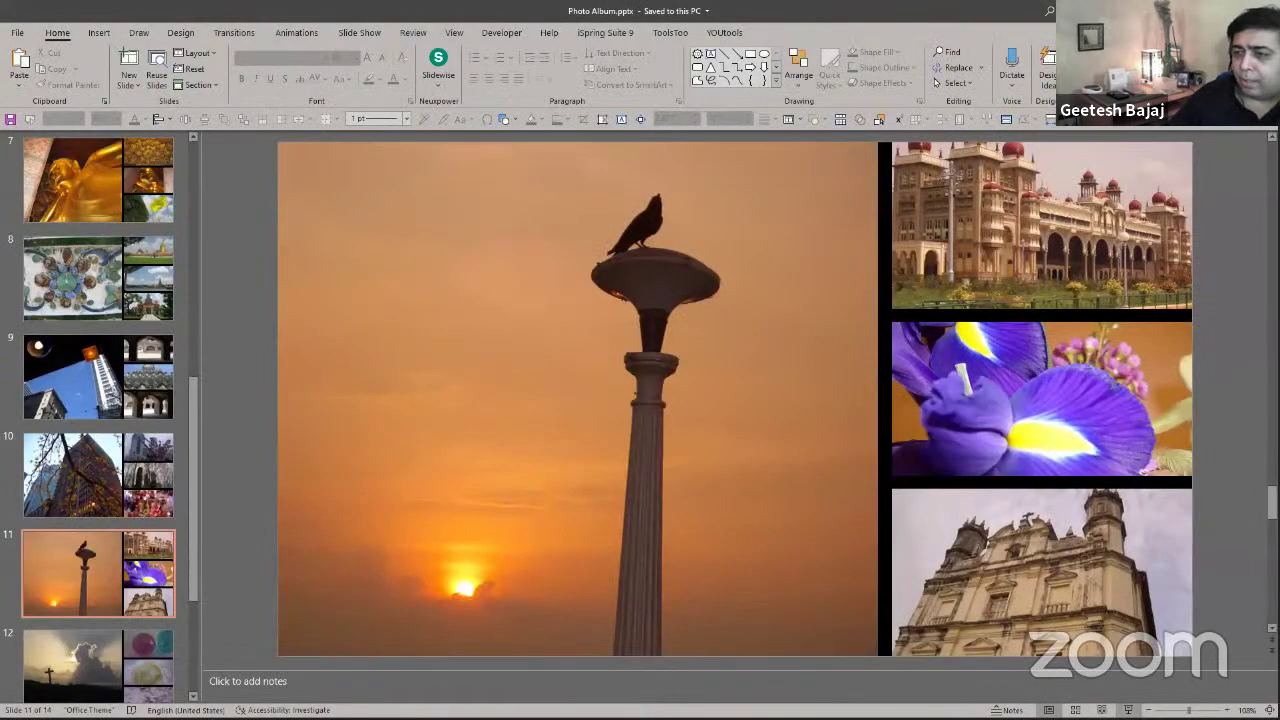
In Slide Sorter, delete slides 4 through 14, keeping only the first three slides.
click(1150, 710)
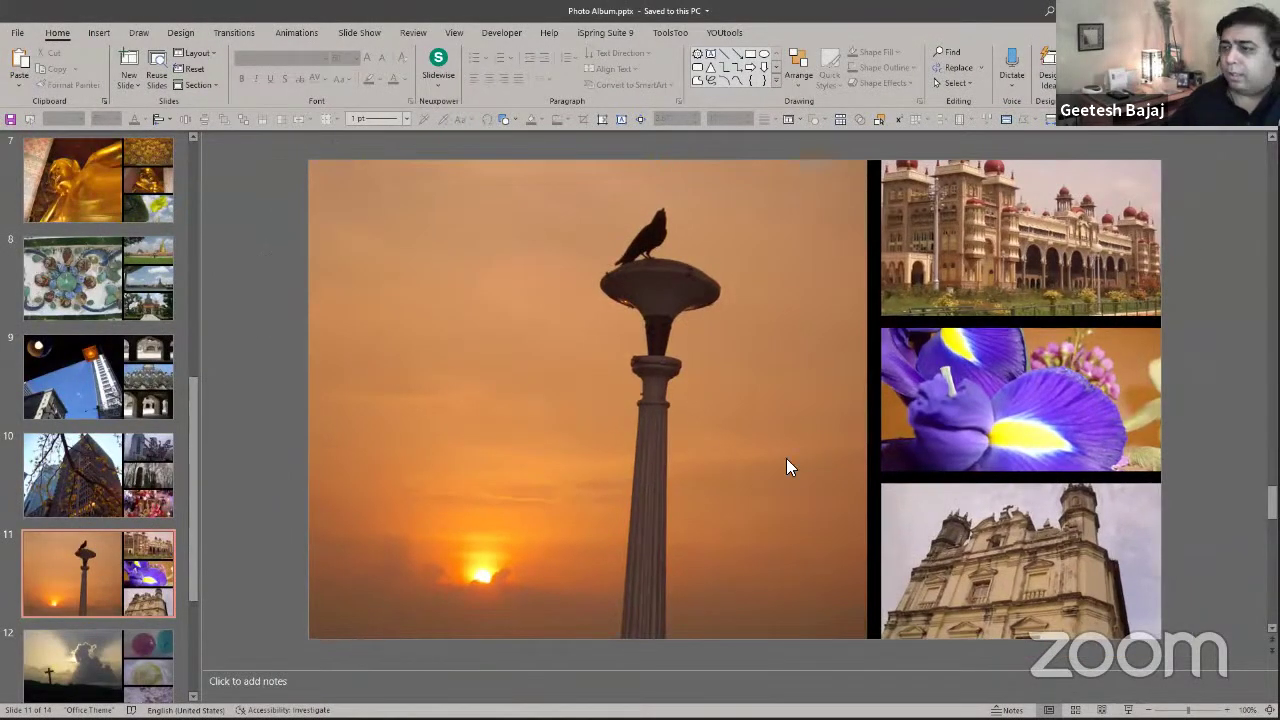
click(1075, 710)
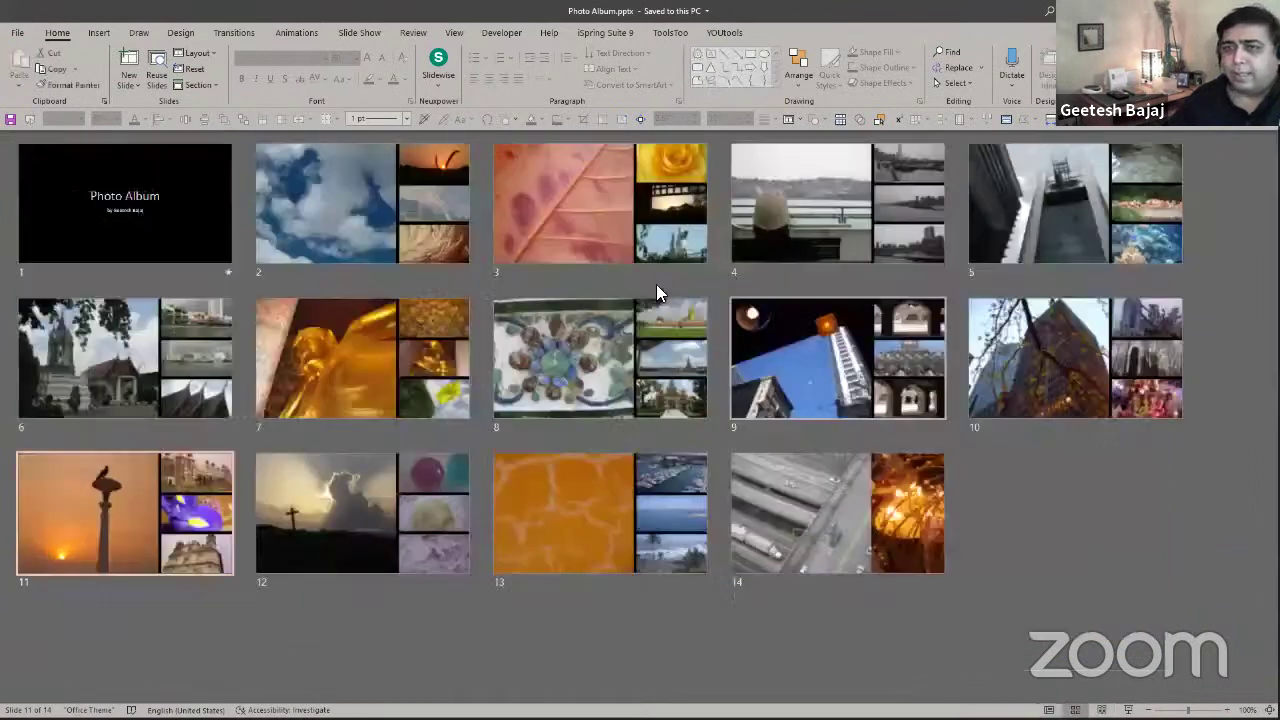
click(760, 240)
shift+click(818, 520)
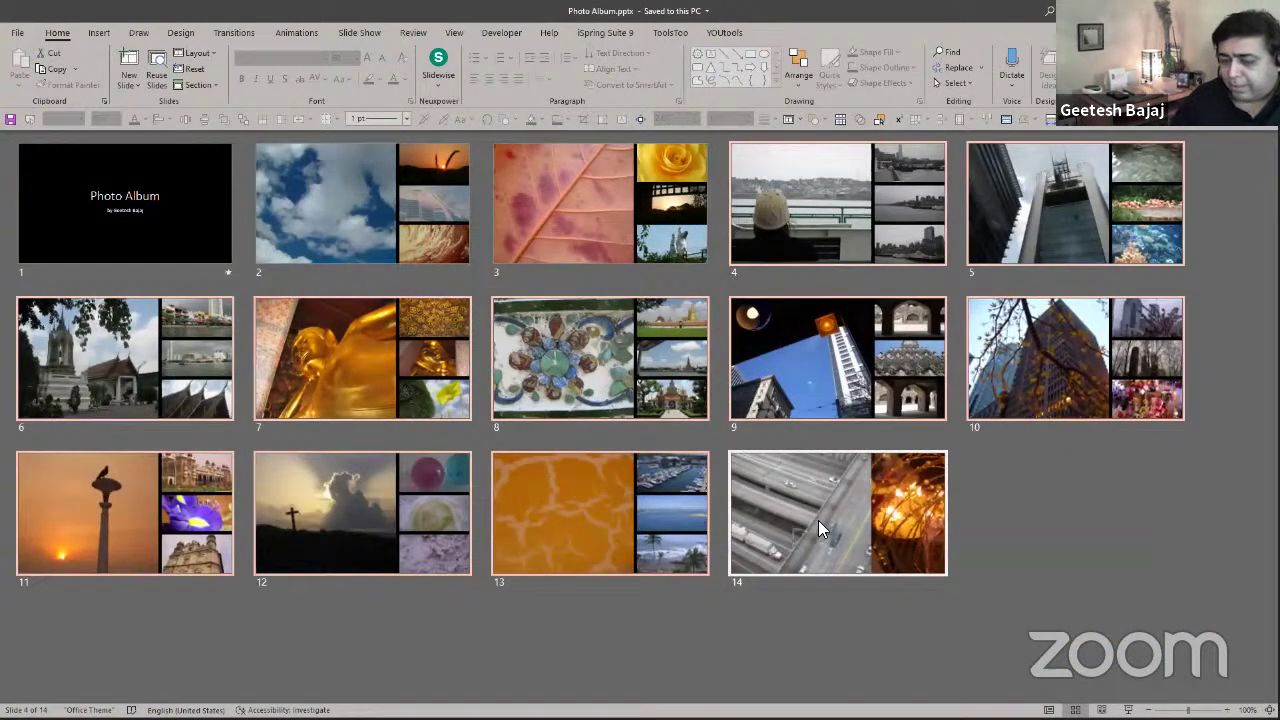
key(Delete)
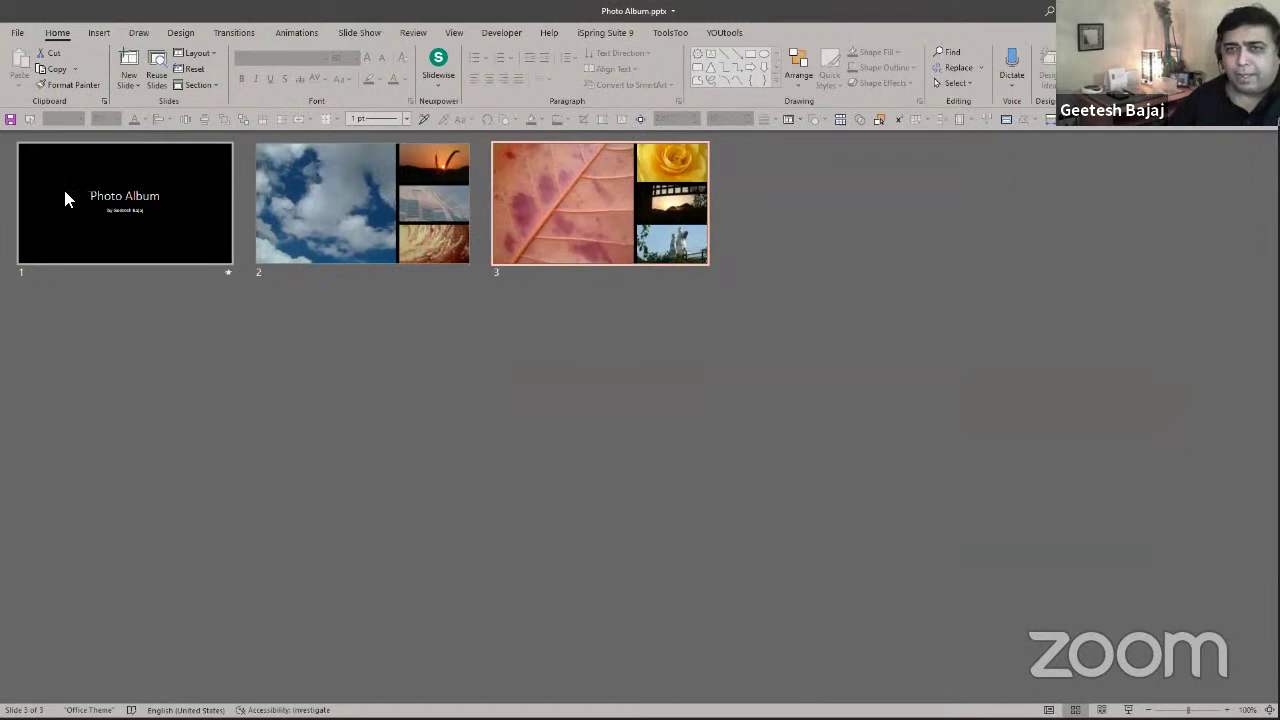
Save the three-slide deck as 'Photo Album Smaller' and return to slide 1.
click(18, 38)
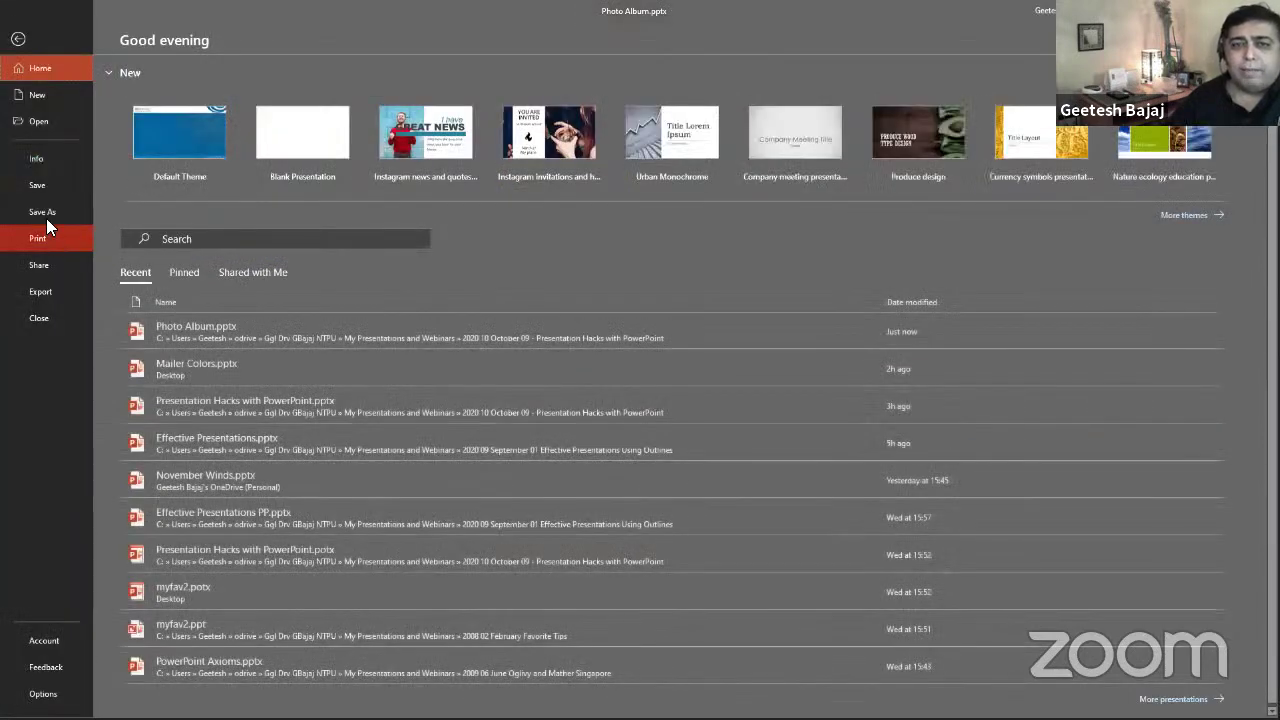
click(44, 214)
click(440, 104)
key(End)
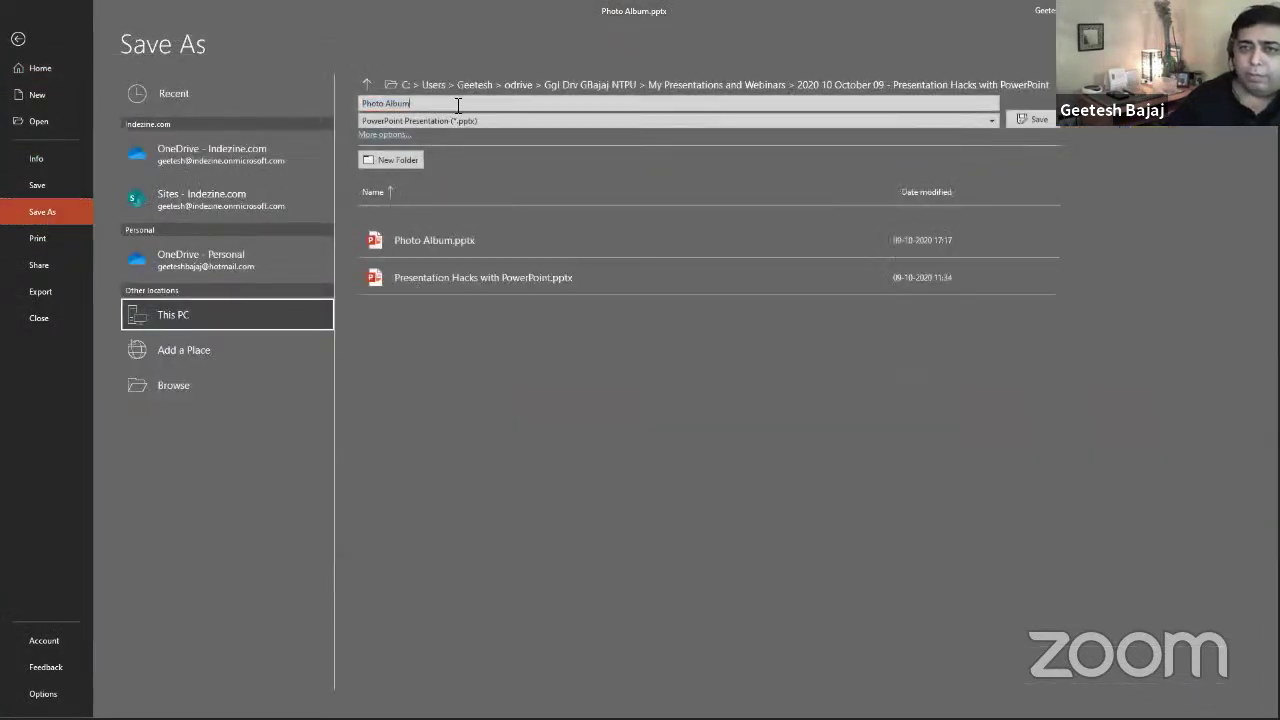
text( Smaller)
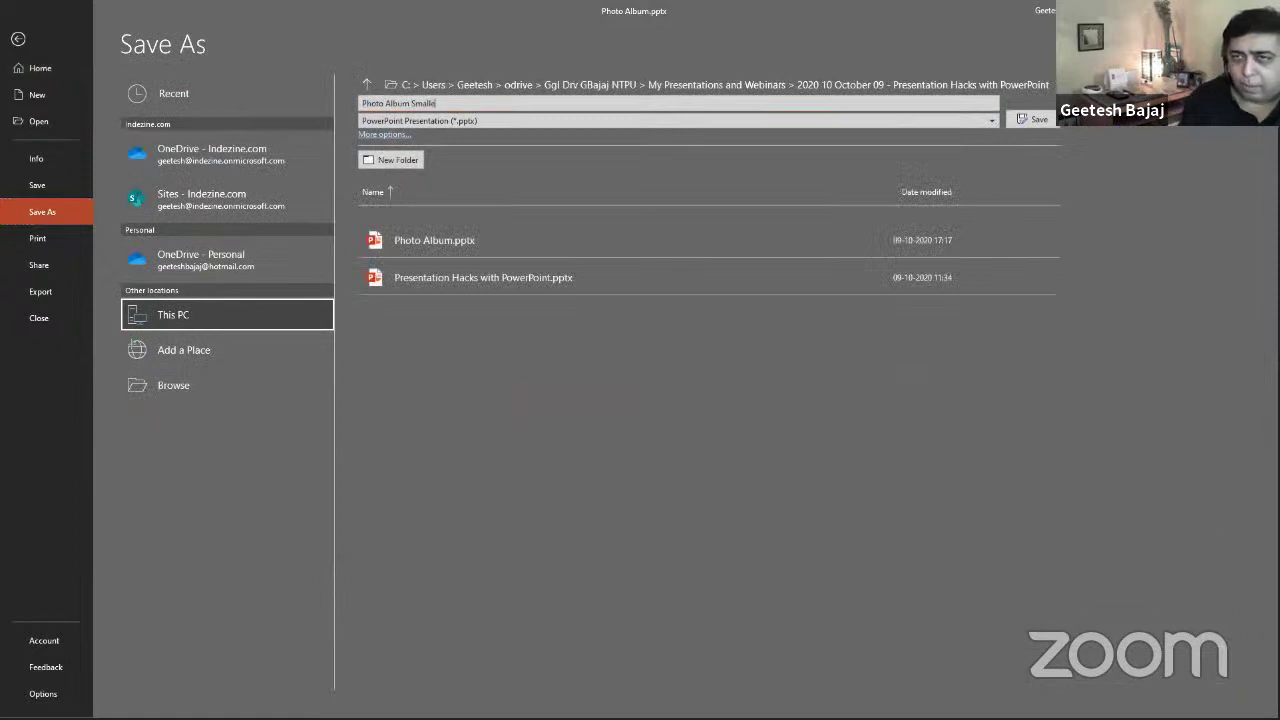
key(Return)
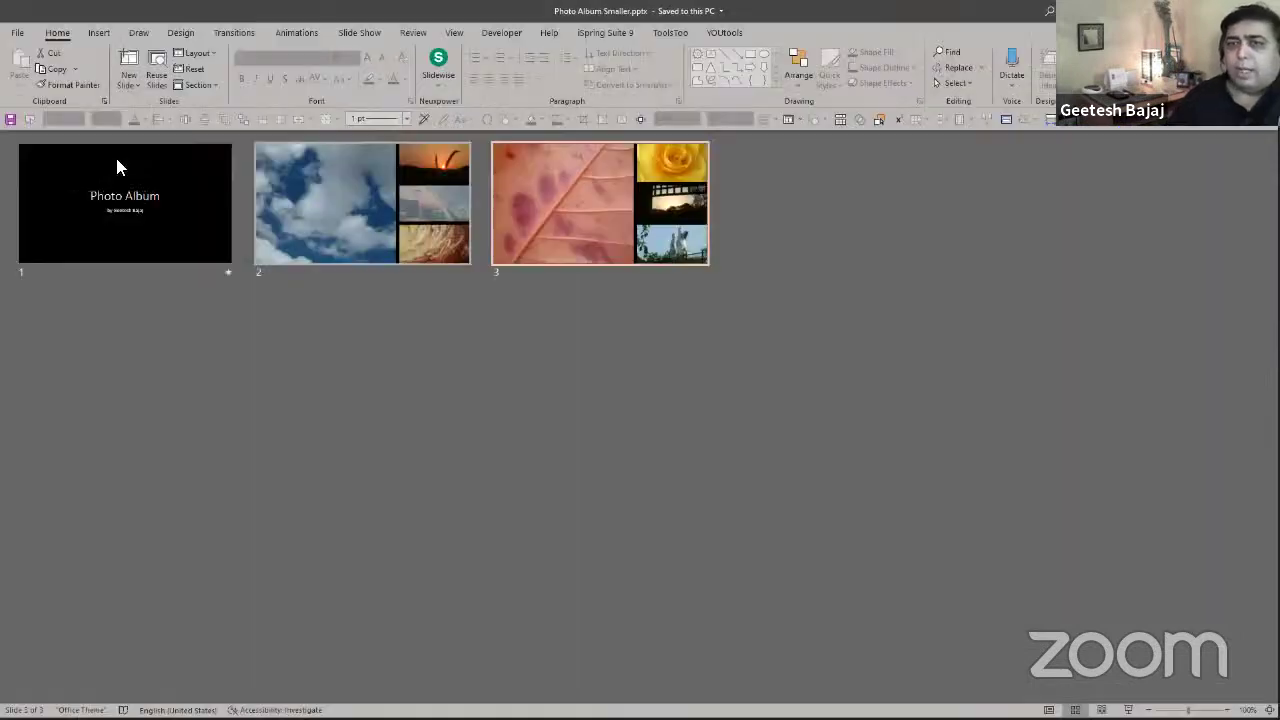
double_click(112, 172)
Create an HD (720p) video of the deck saved as Photo Album Smaller.mp4.
click(10, 37)
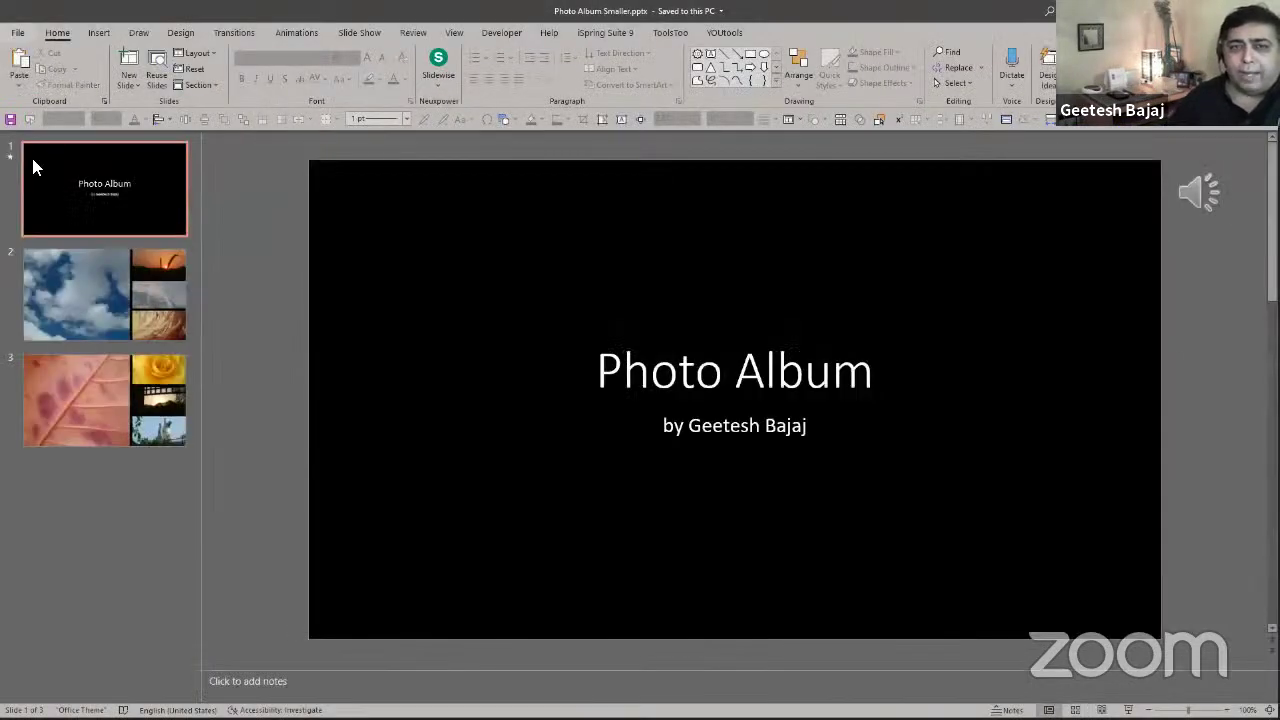
click(40, 290)
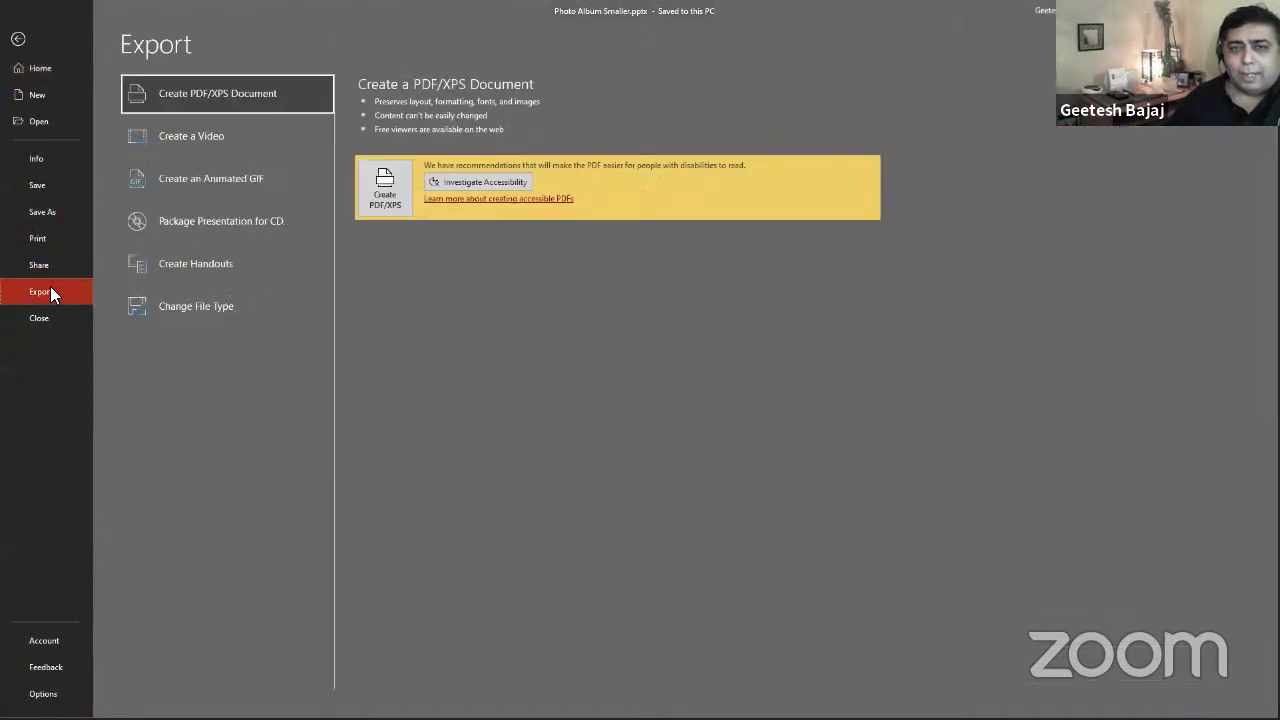
click(230, 146)
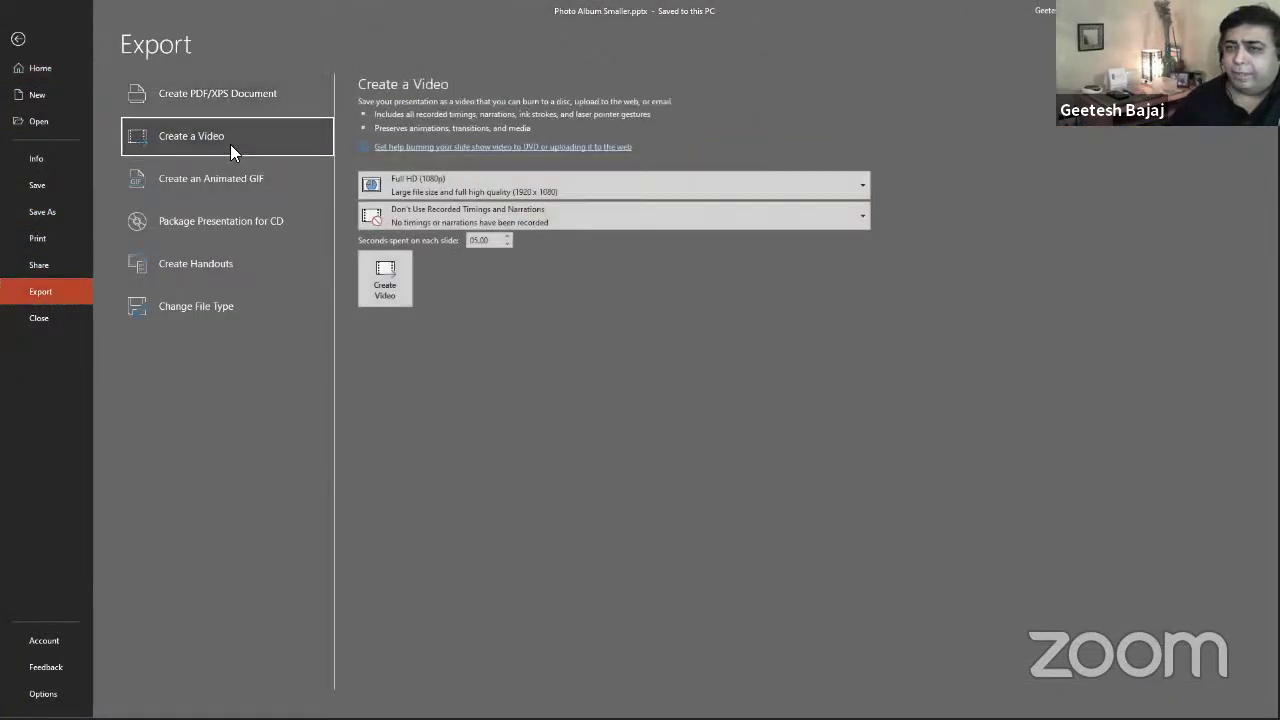
click(421, 186)
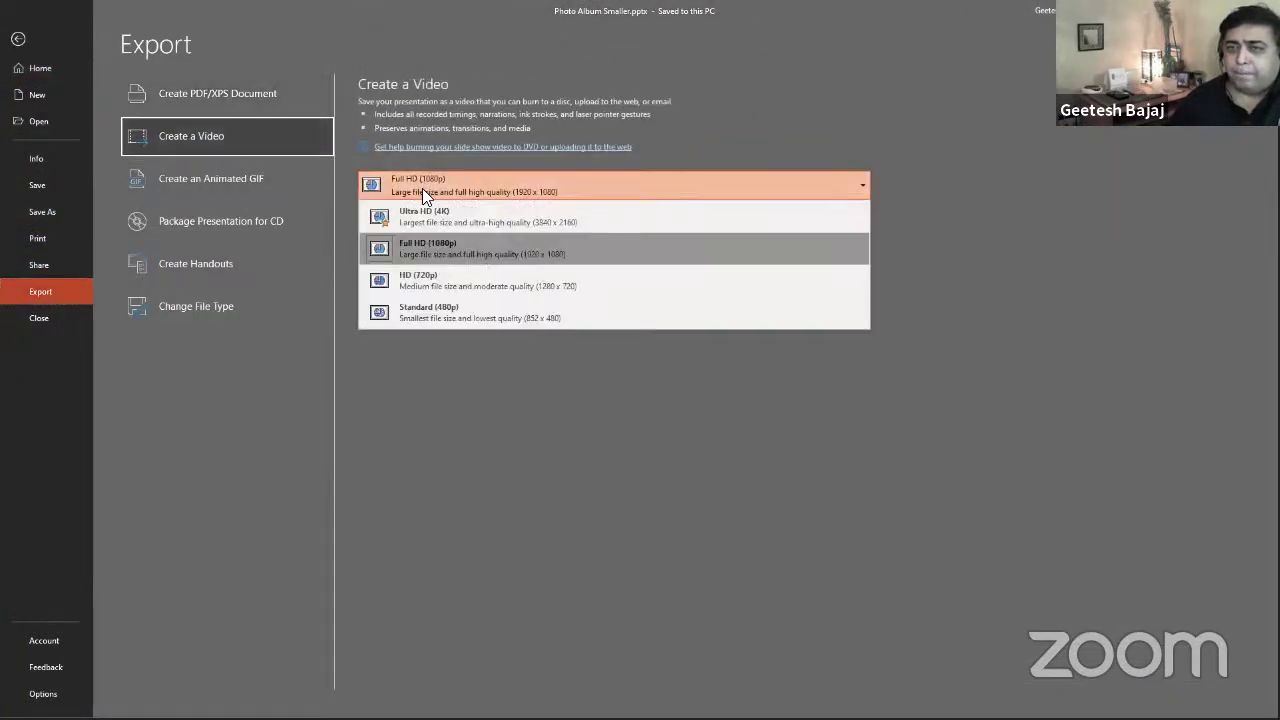
click(438, 284)
click(391, 289)
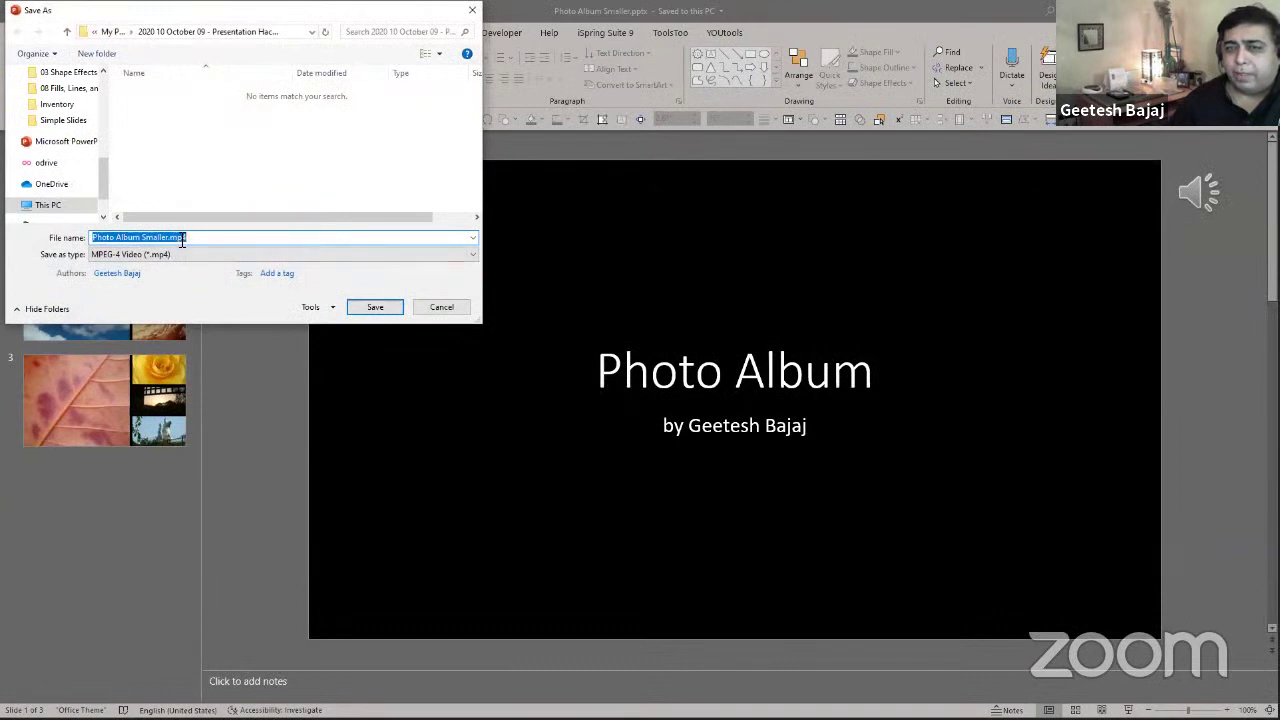
key(Return)
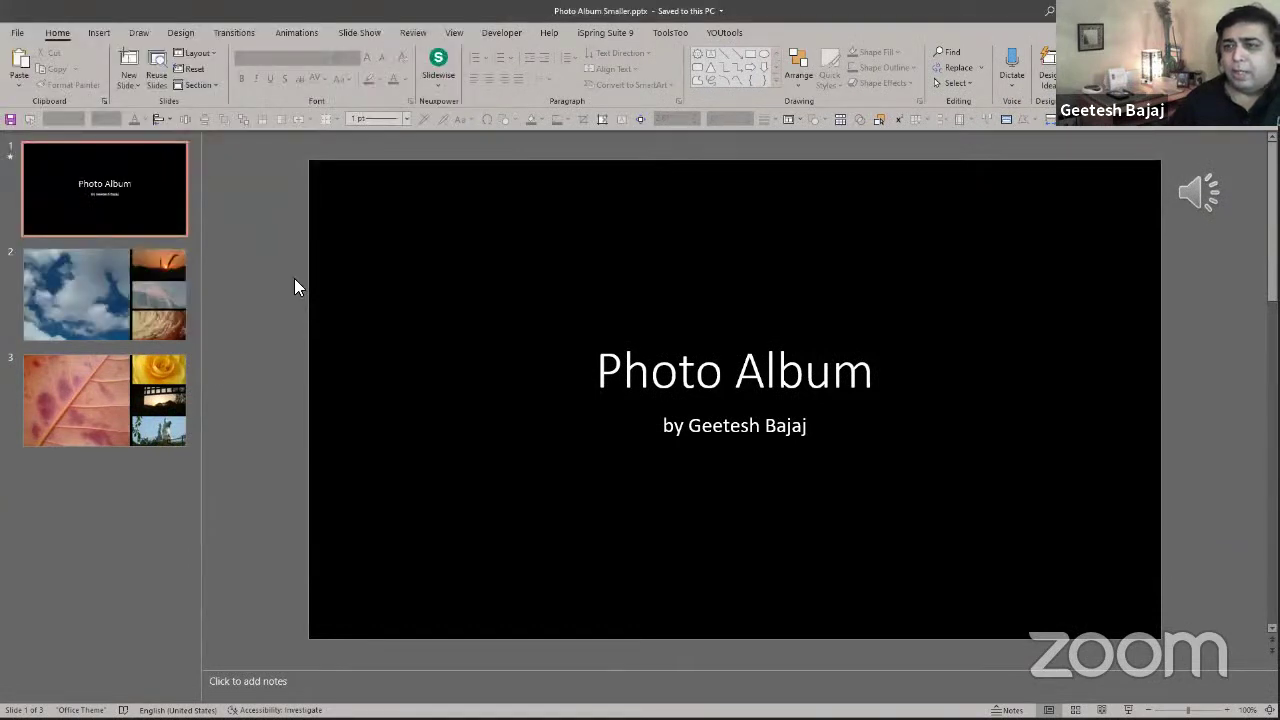
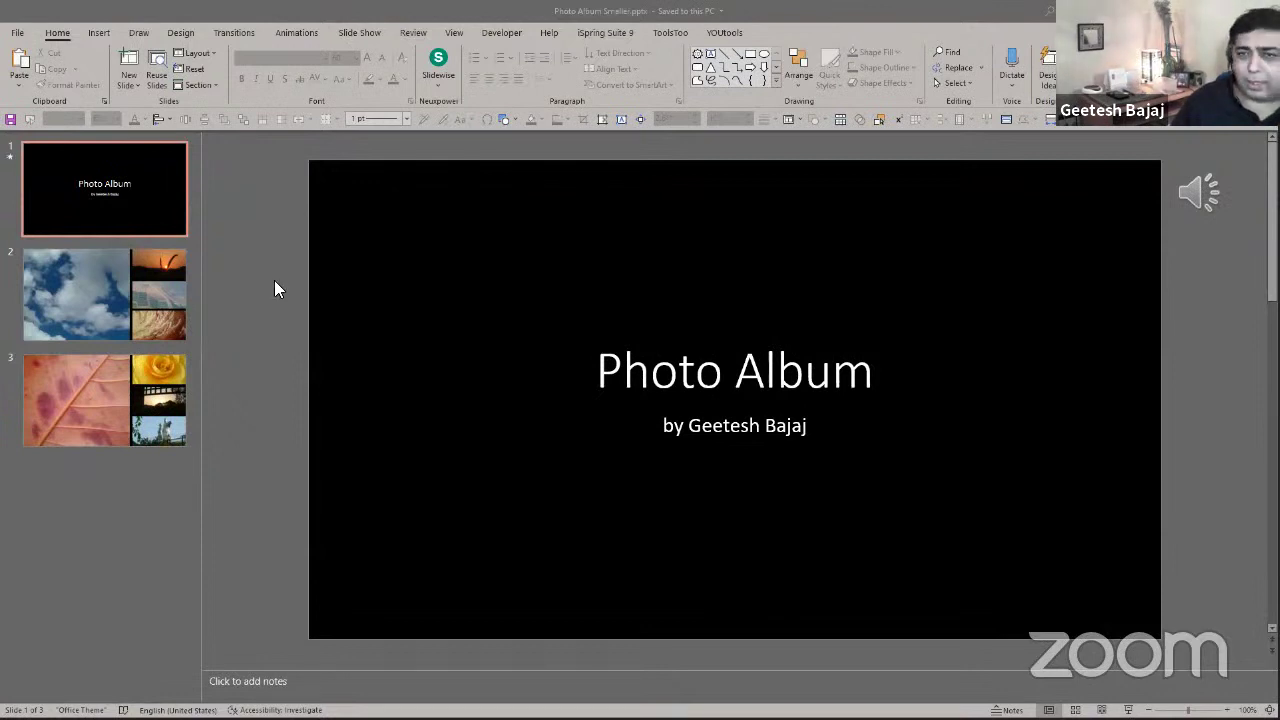
Switch to File Explorer showing Photo Album Smaller.mp4 (15 s, 3.50 MB, 1280×720).
key(alt+Tab)
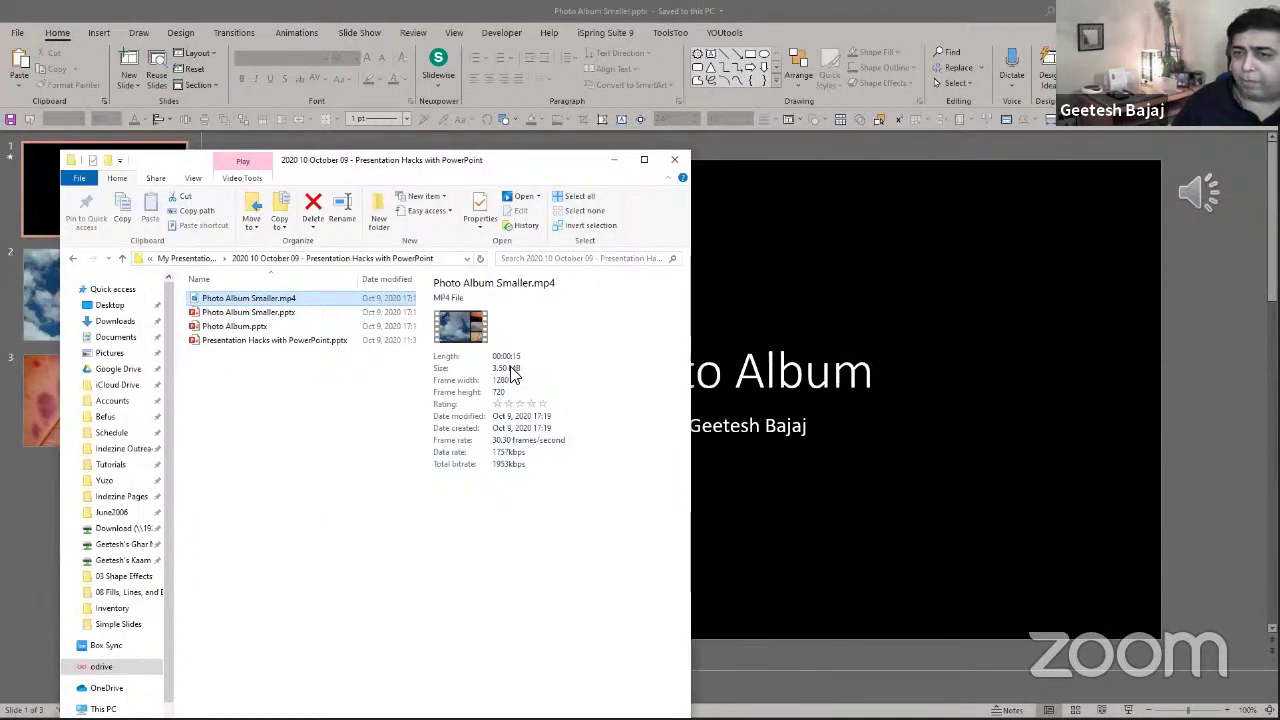
Open Photo Album Smaller.mp4 with the Photos app to play it.
right_click(220, 298)
mouse_move(76, 490)
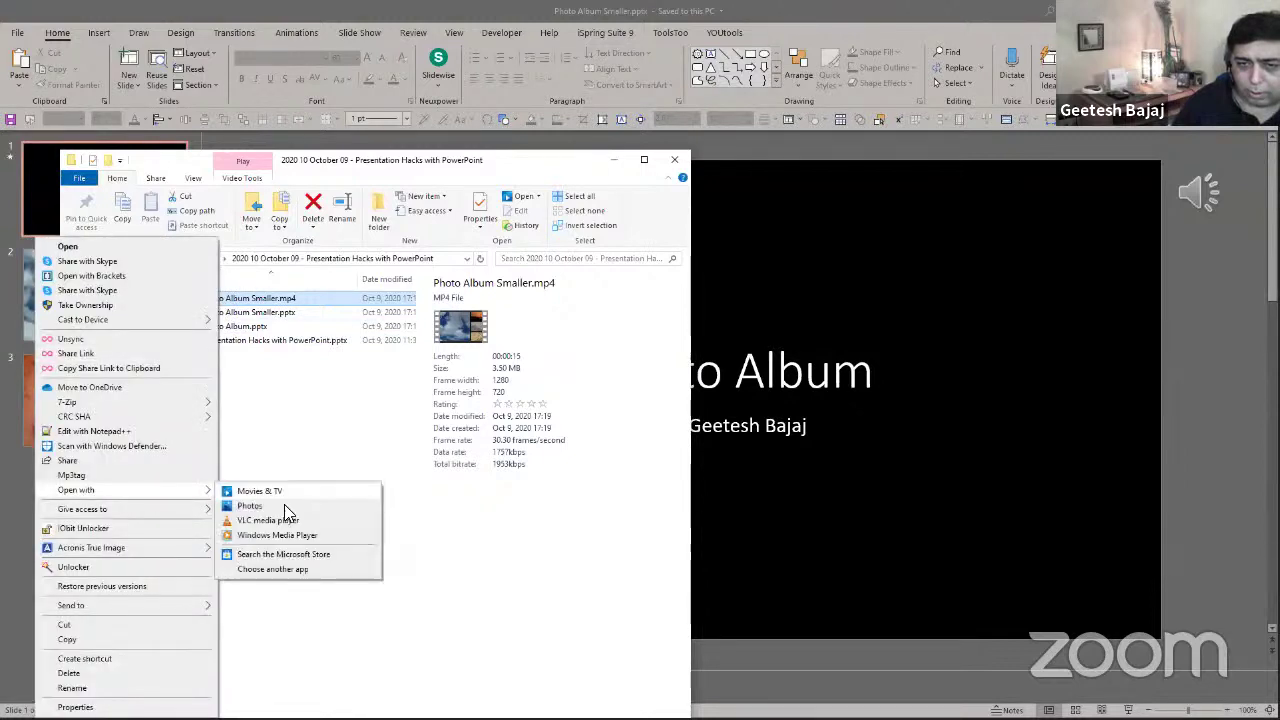
click(272, 491)
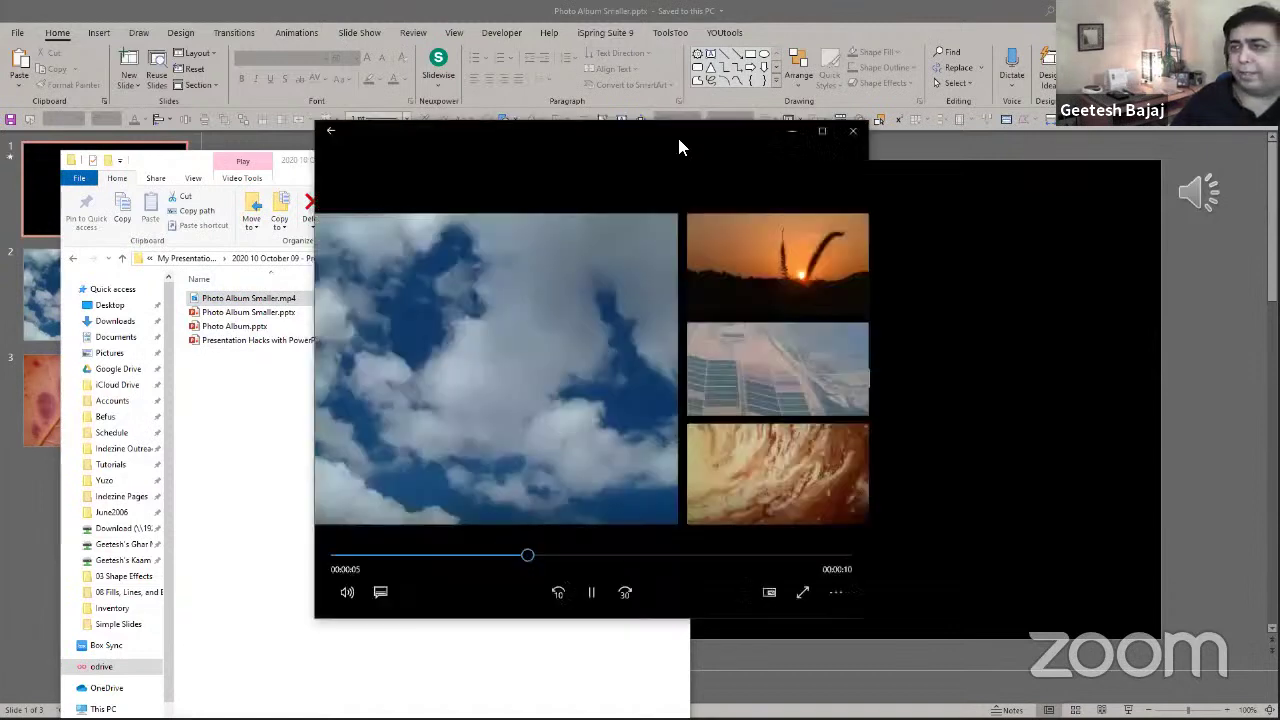
Replay the 15-second video from the beginning, then close the Photos player.
click(342, 555)
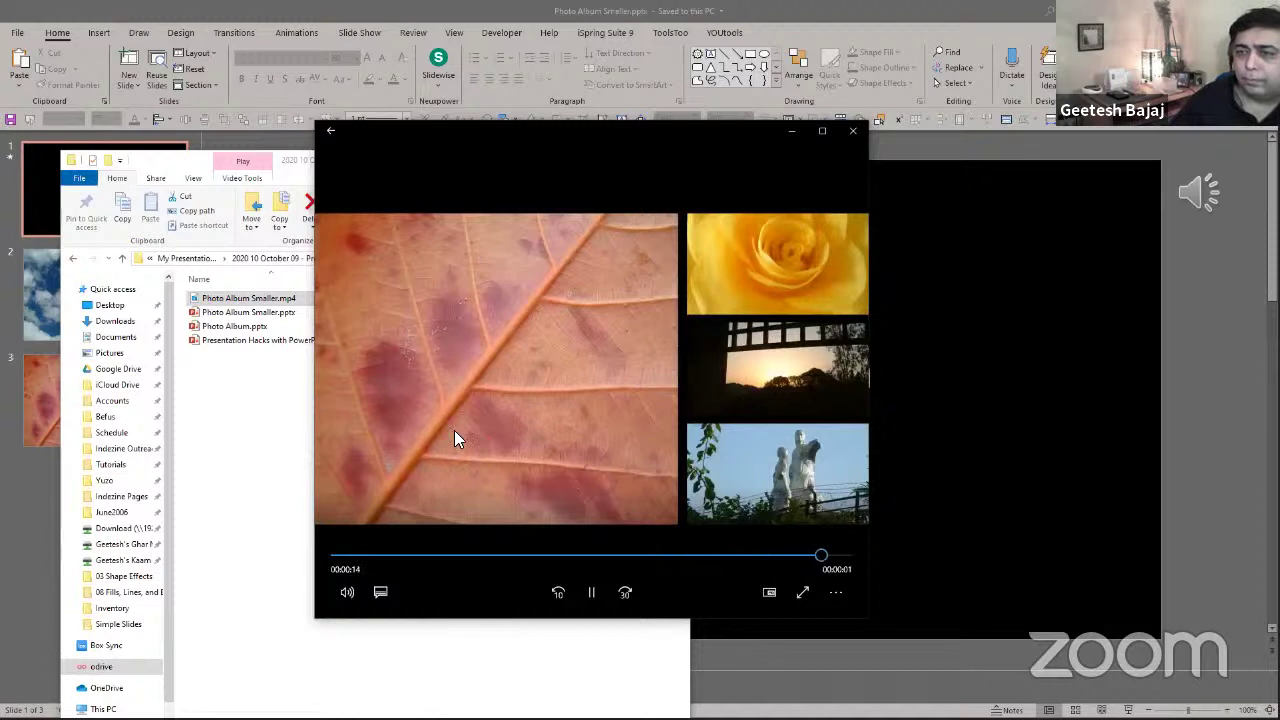
click(854, 133)
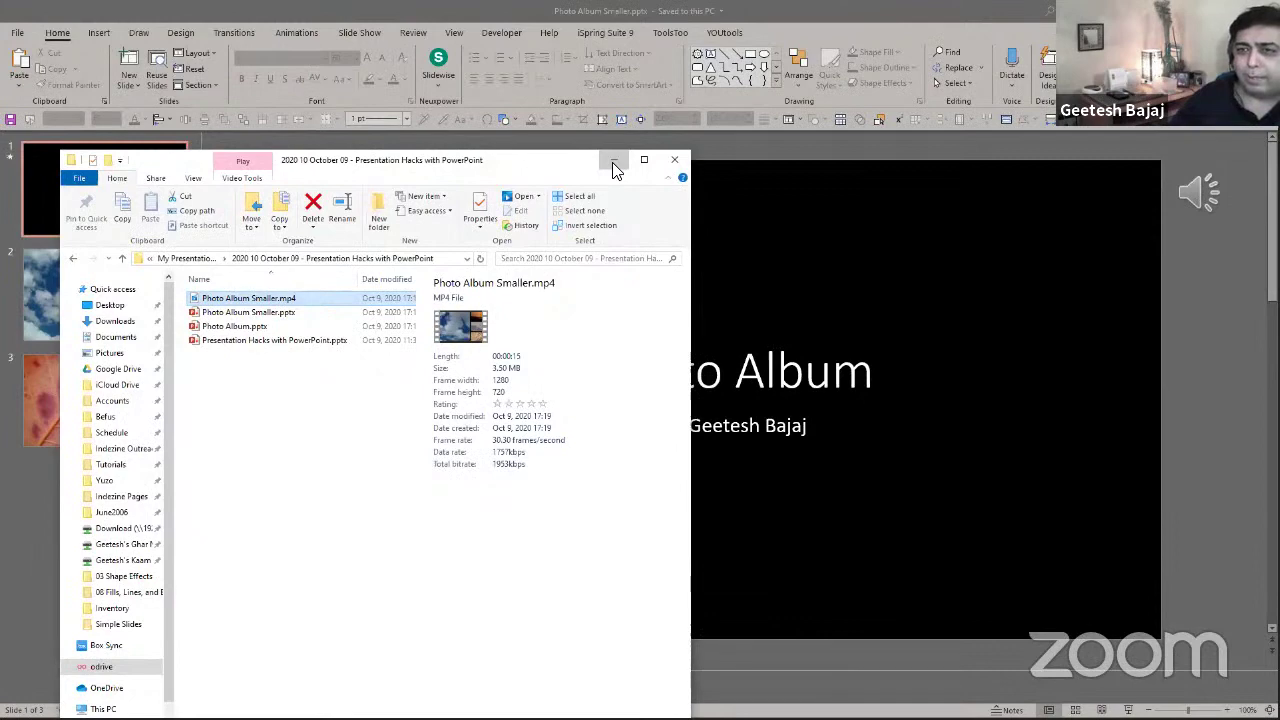
Return to the Presentation Hacks deck and start the show from slide 42, Tip: Hide Your Screen.
click(614, 162)
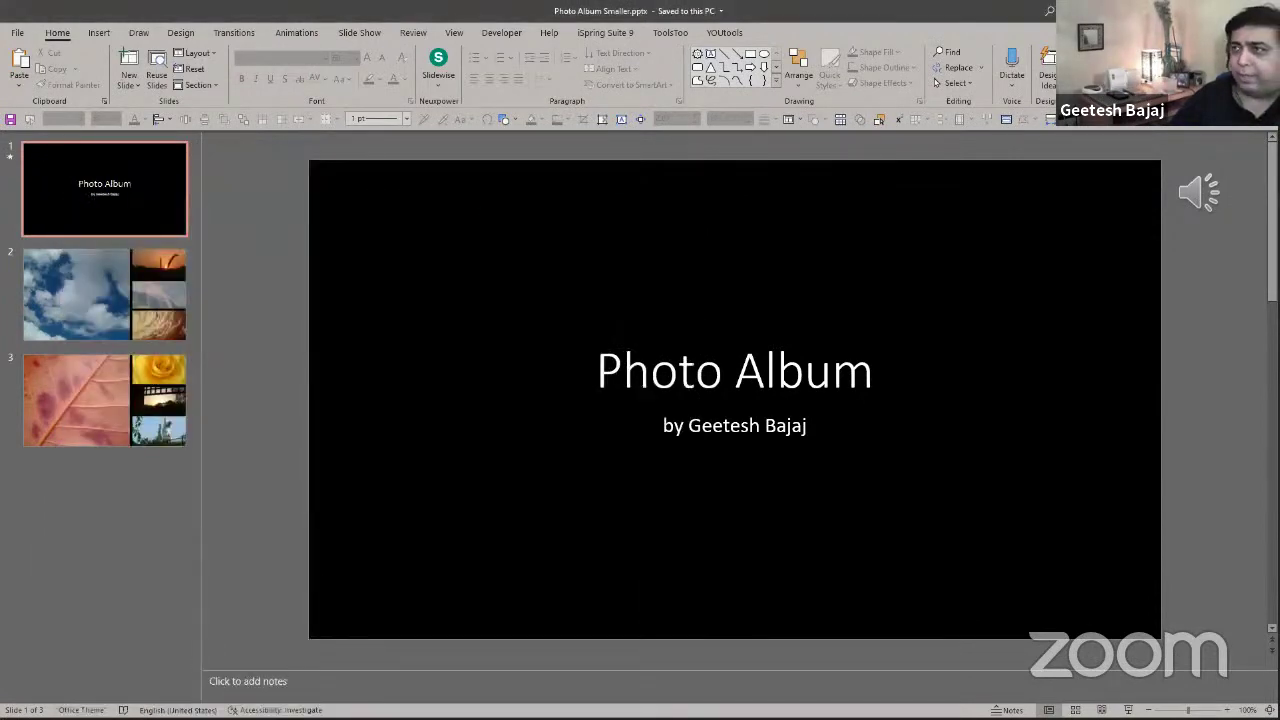
key(alt+Tab)
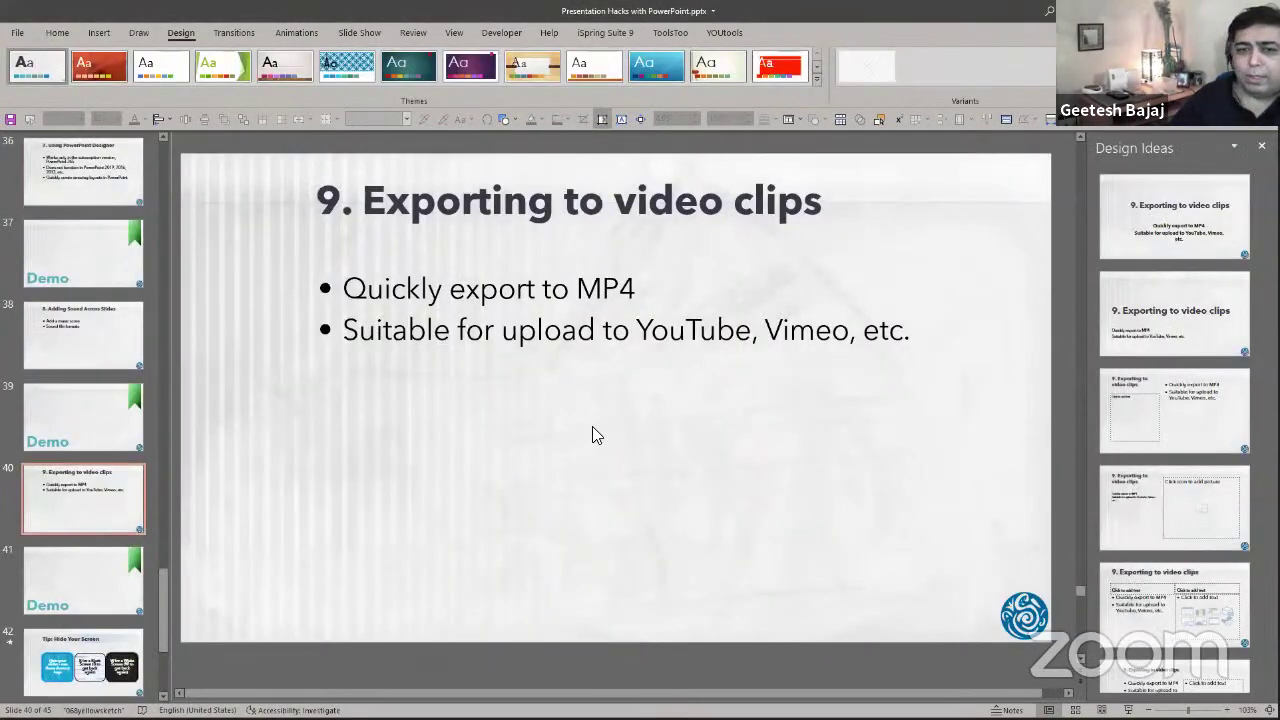
key(Down)
key(Down)
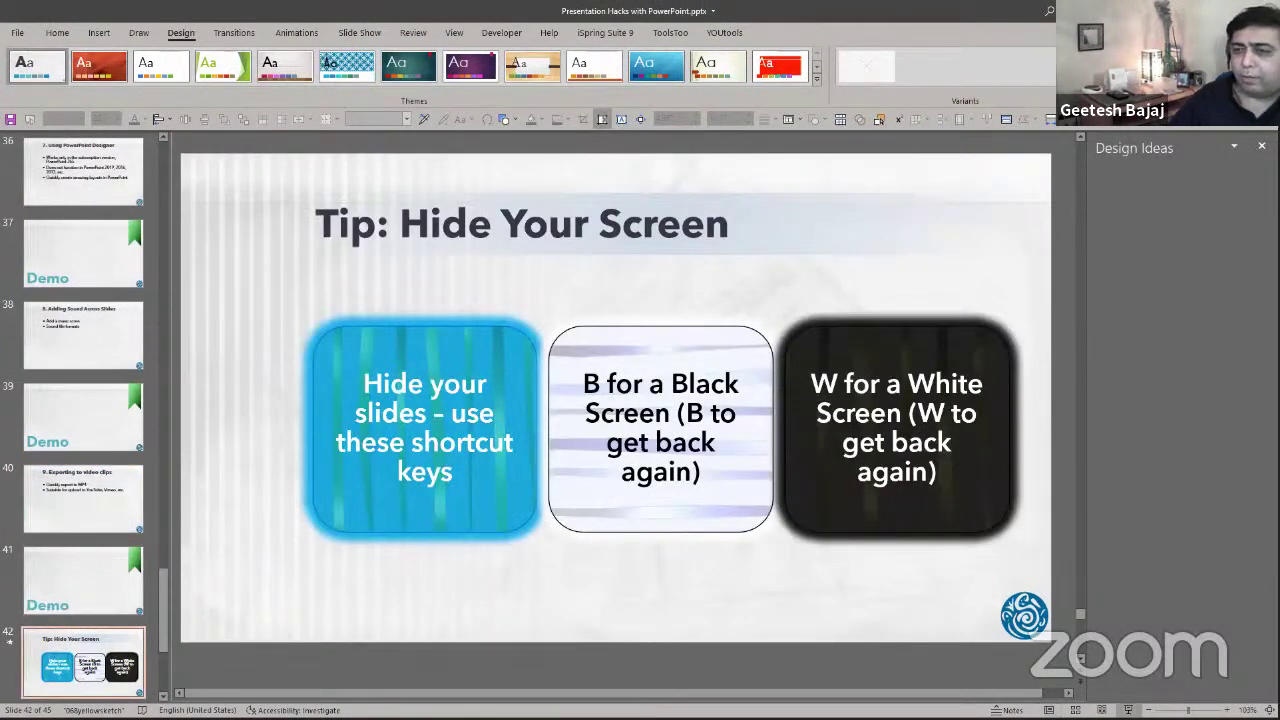
key(shift+F5)
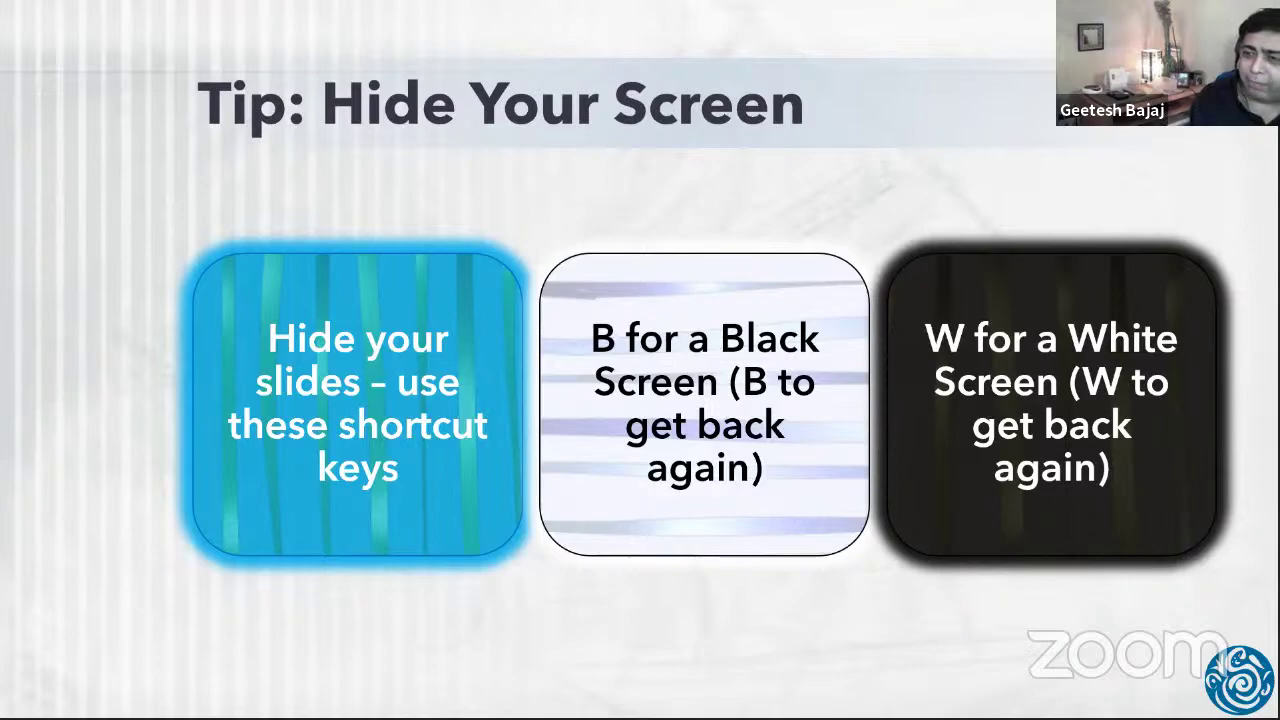
Blank the show to white and back, then advance to the Want To Learn More? slide.
key(w)
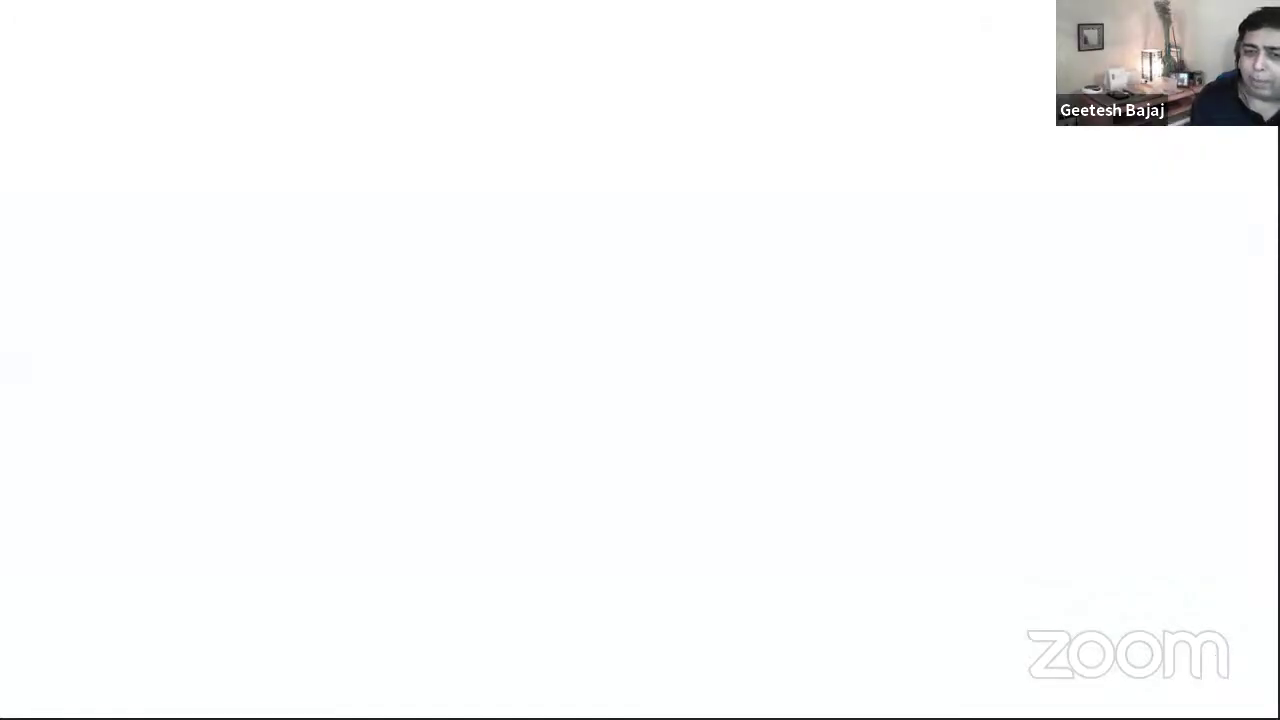
key(w)
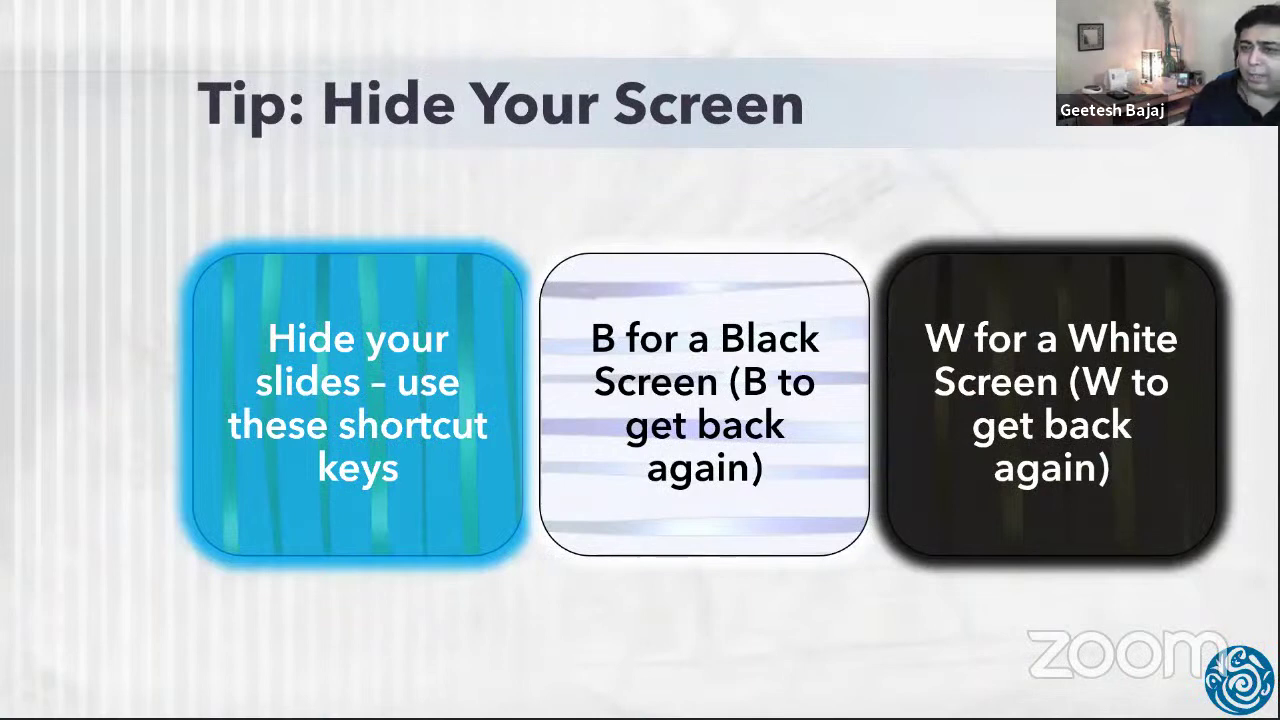
key(Right)
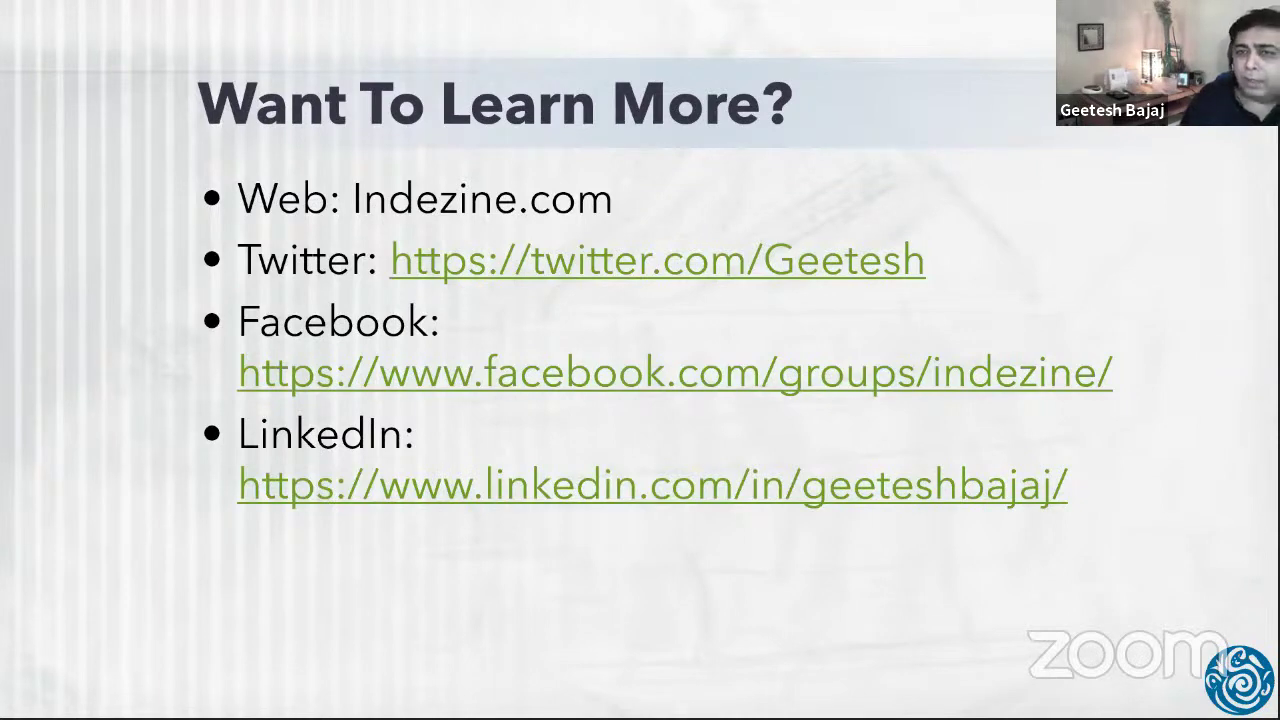
Advance to slide 45, Thank You, and exit the slide show to editing.
key(Right)
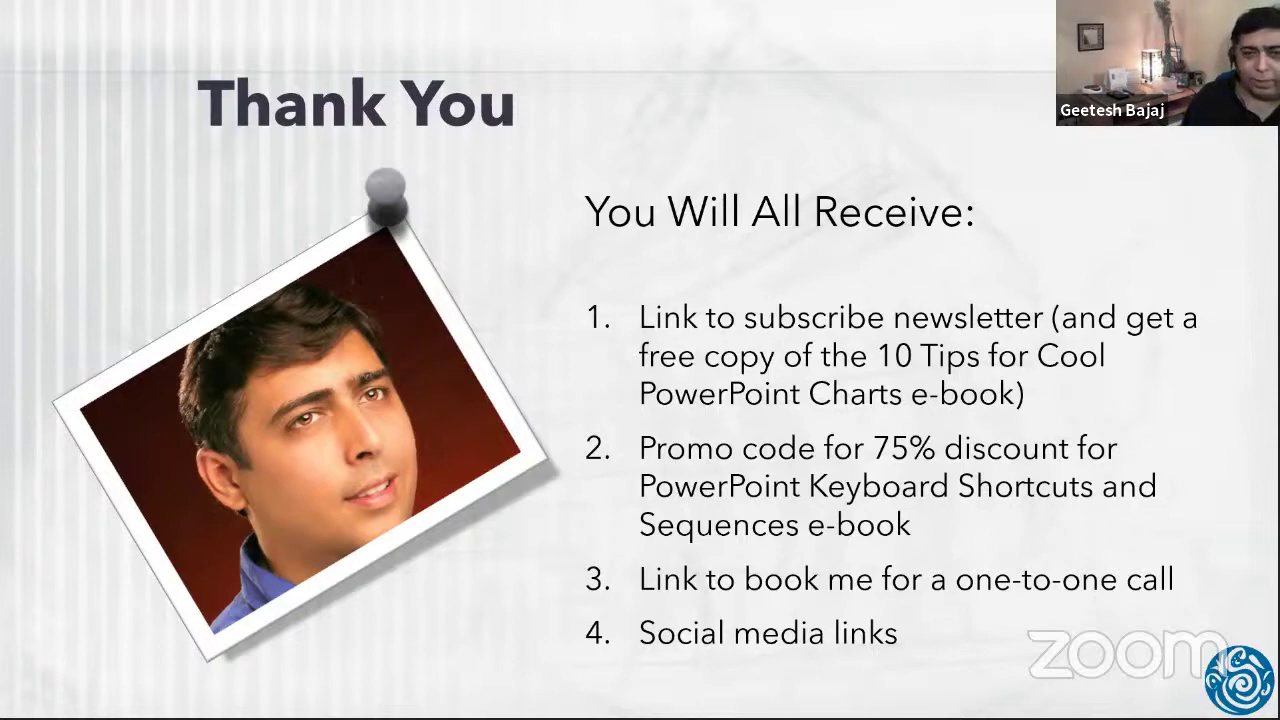
key(Escape)
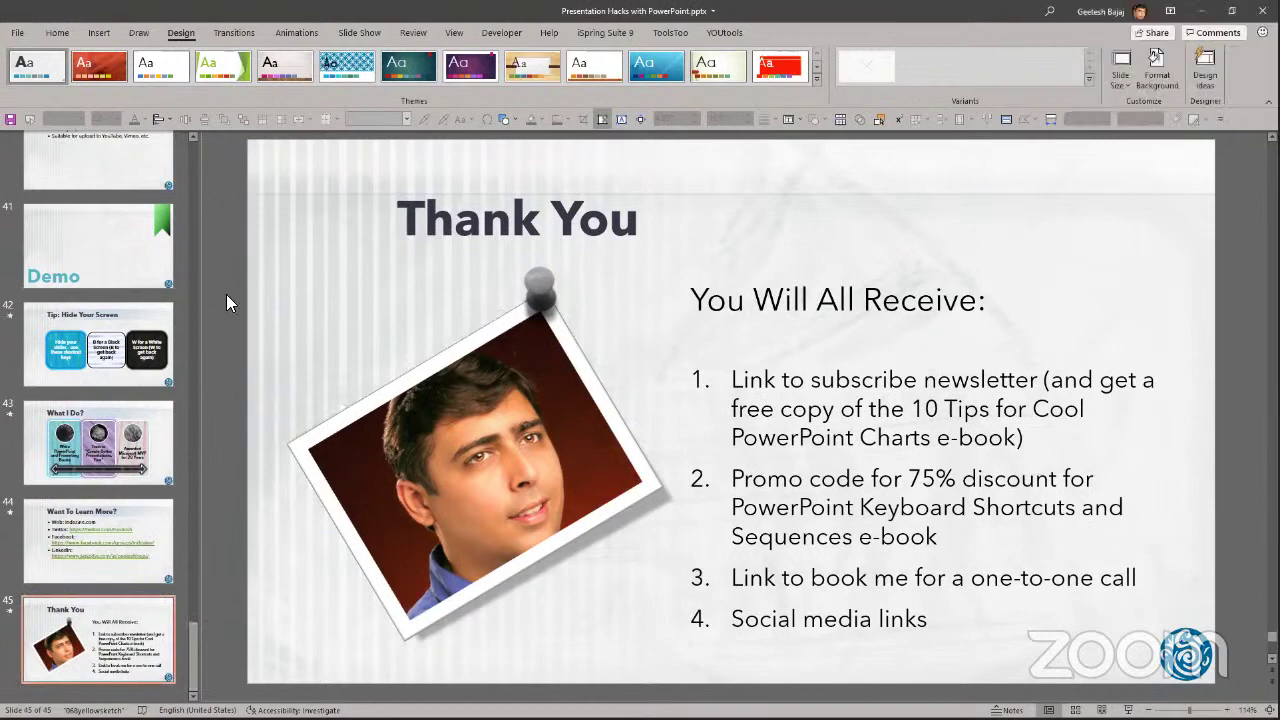
Go back one slide, then create the blank presentation Presentation2 from File > New.
key(Up)
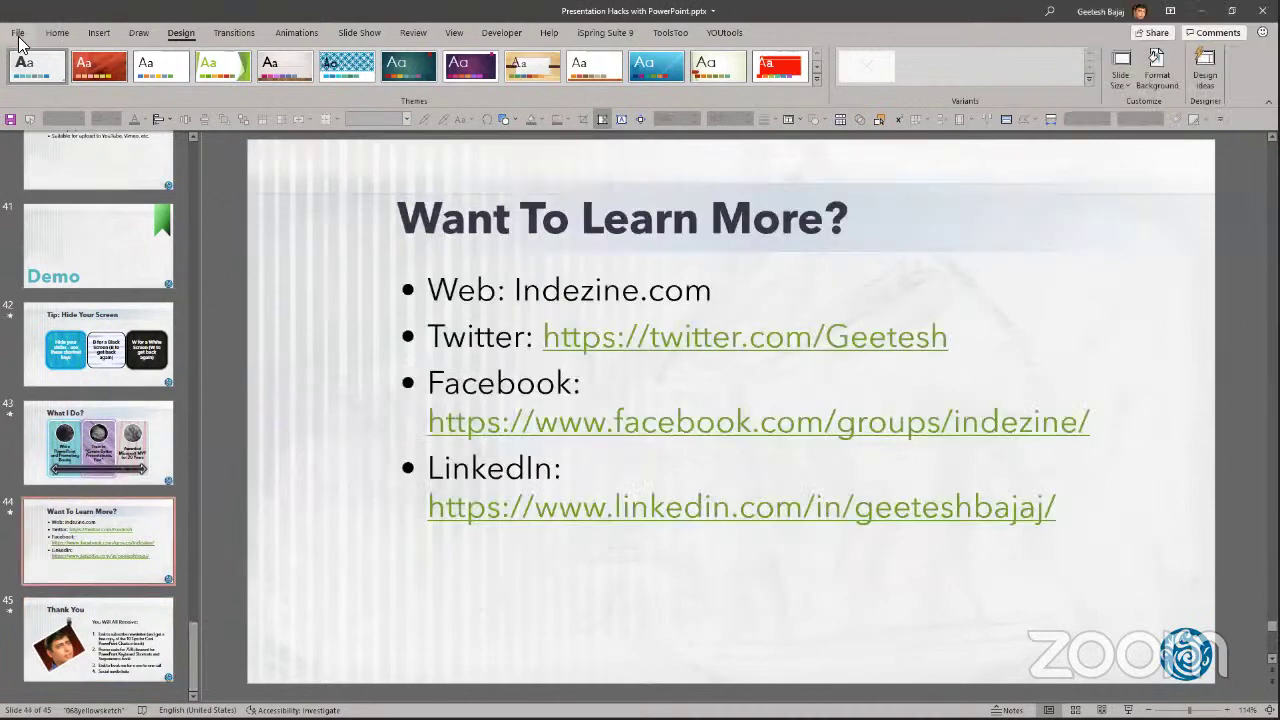
click(18, 33)
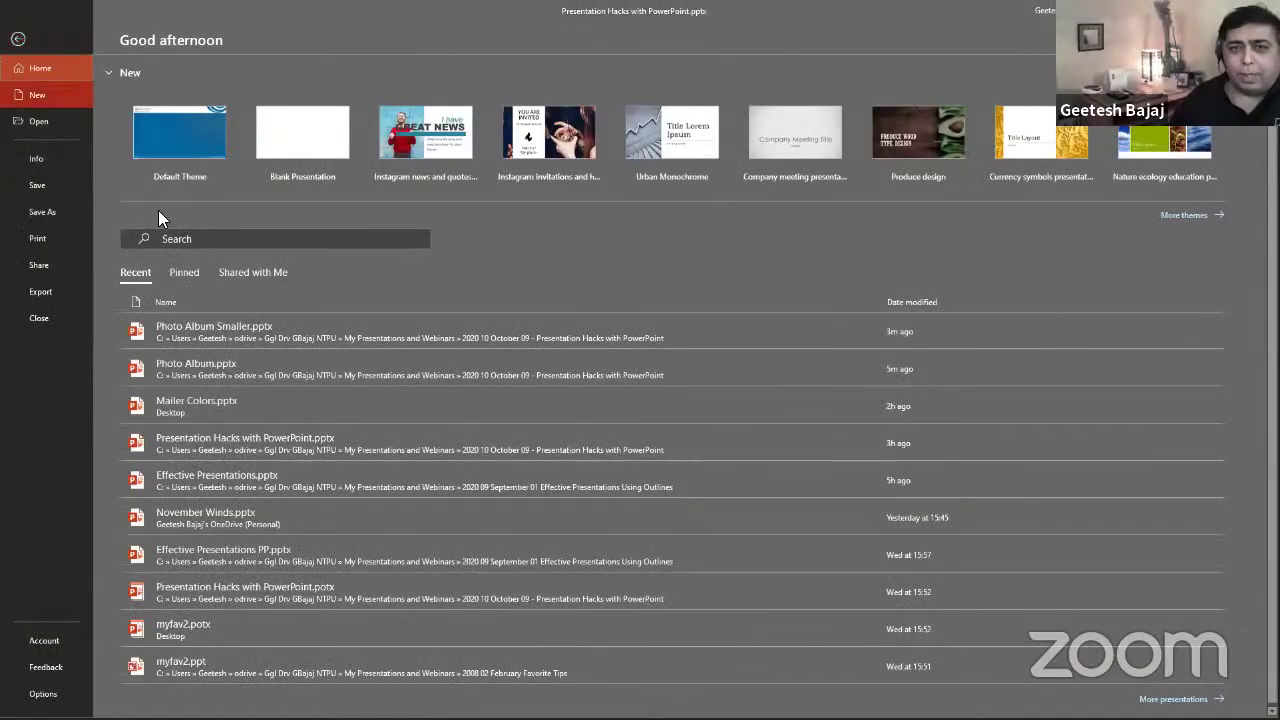
click(50, 102)
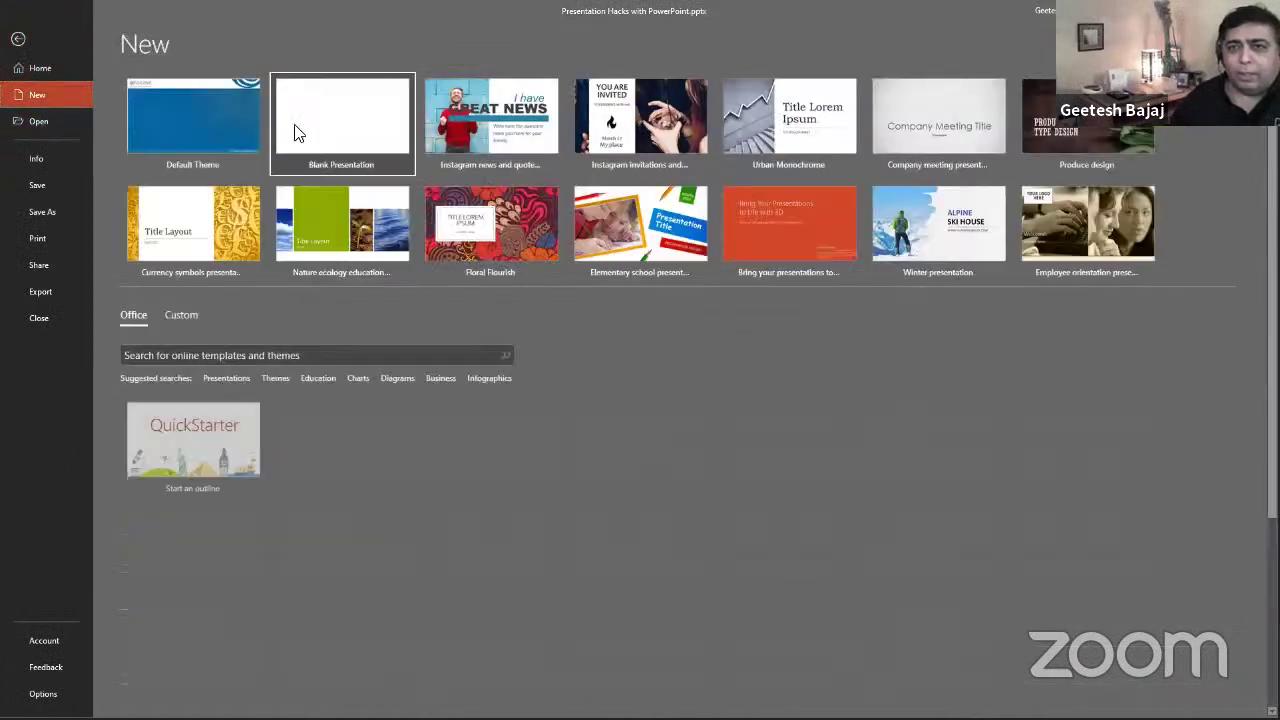
key(Escape)
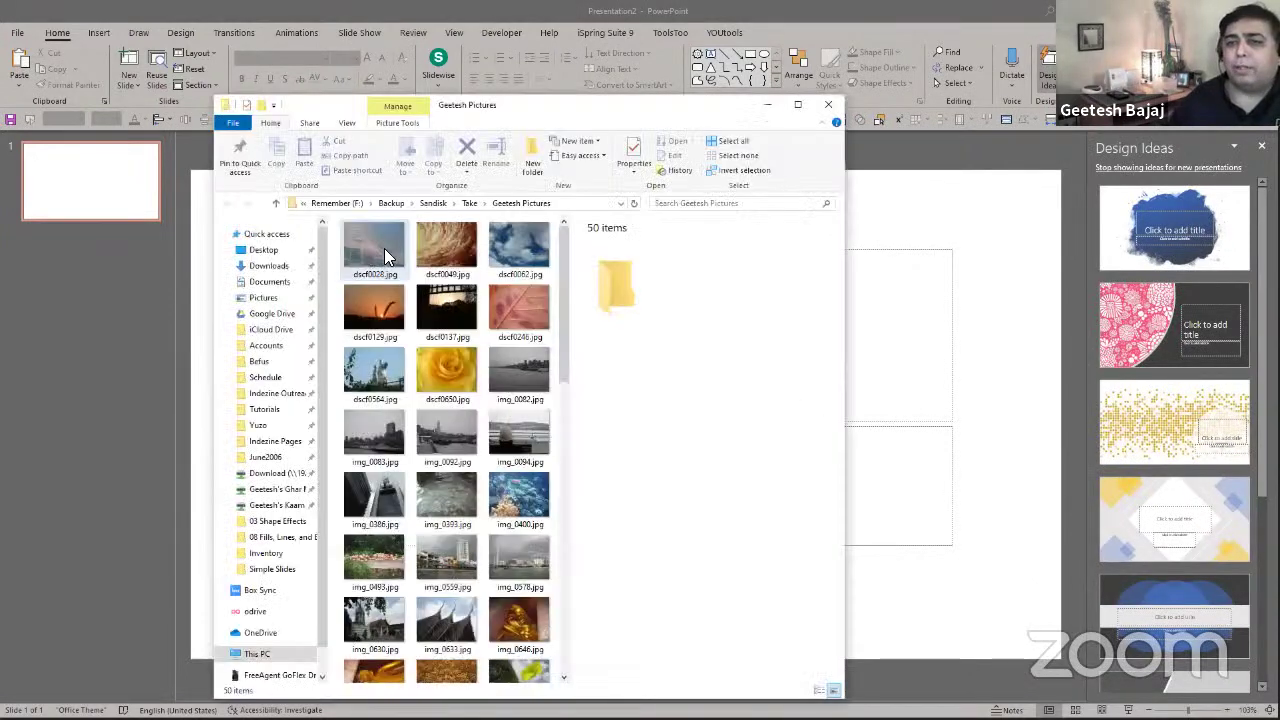
Drop eight Geetesh Pictures photos (img_0083, 0092, 0094, 0386, 0393, 0400, 0493, 0559) onto the slide.
key(alt+Tab)
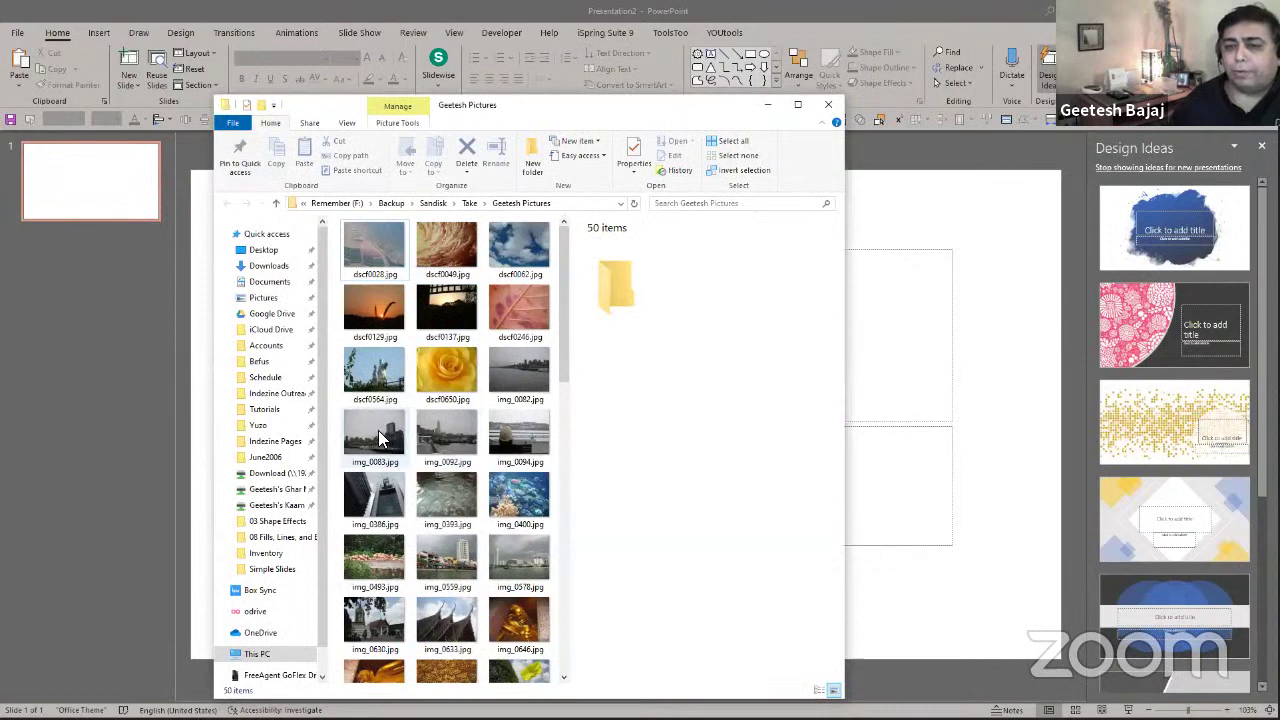
click(384, 442)
ctrl+click(480, 458)
ctrl+click(519, 440)
ctrl+click(374, 497)
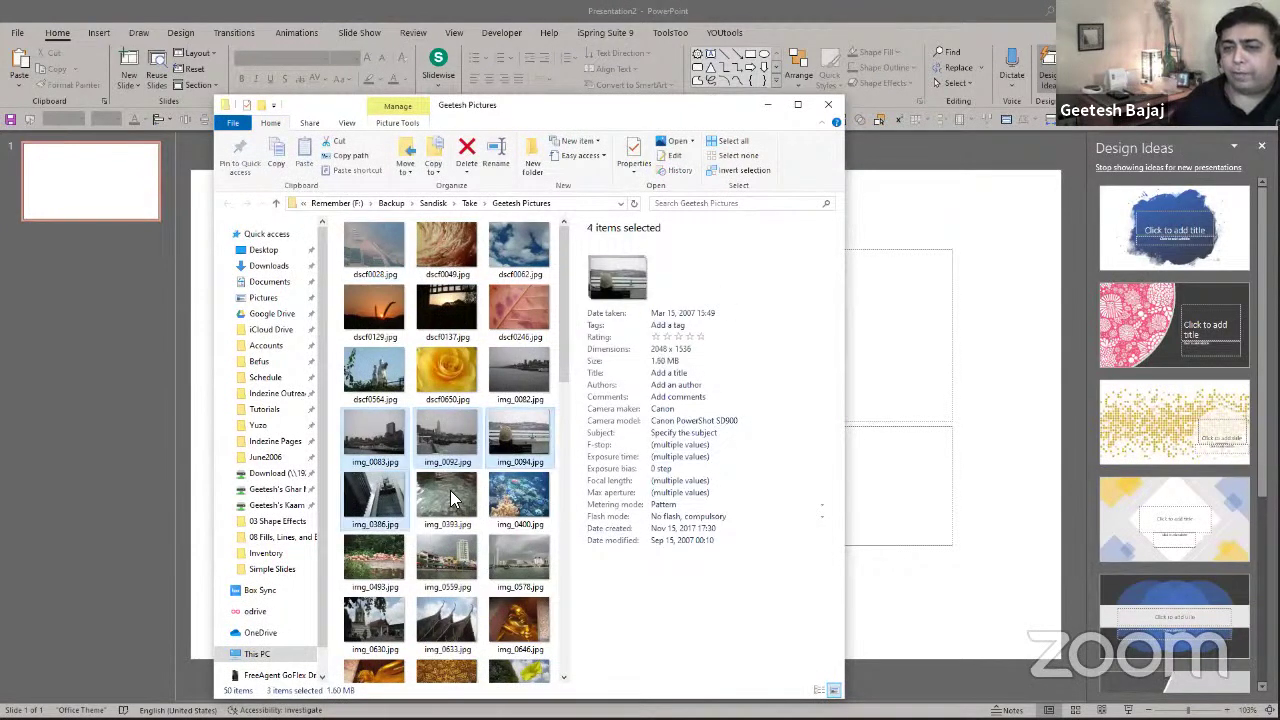
ctrl+click(447, 497)
ctrl+click(519, 497)
ctrl+click(374, 558)
ctrl+click(447, 560)
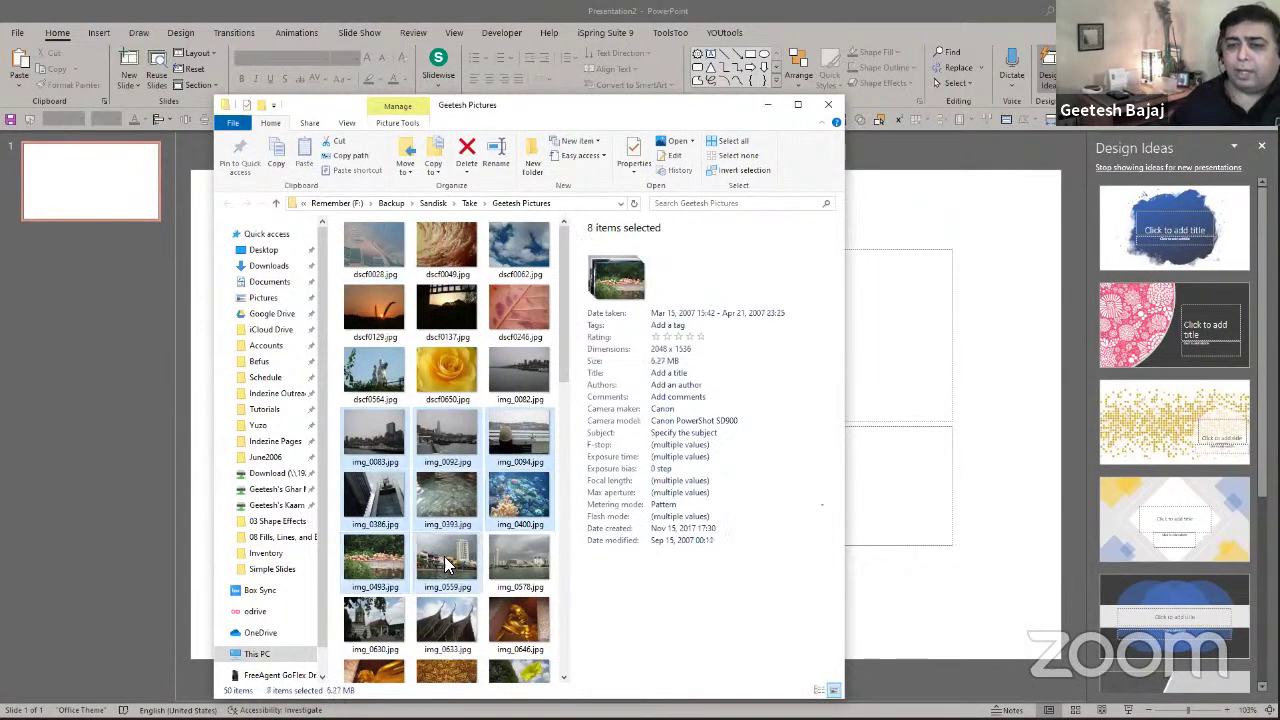
drag(450, 565, 1003, 246)
click(814, 15)
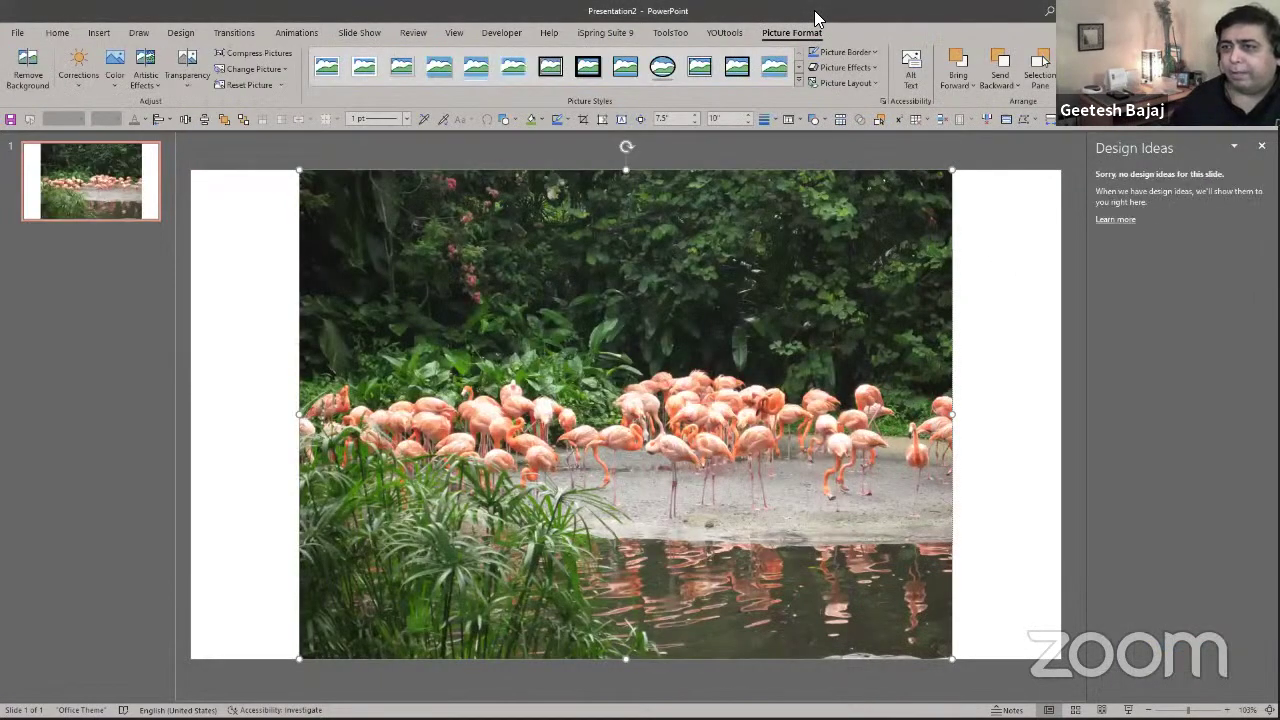
Look at the Home tab's slide layouts and dismiss them without changing the slide.
click(58, 33)
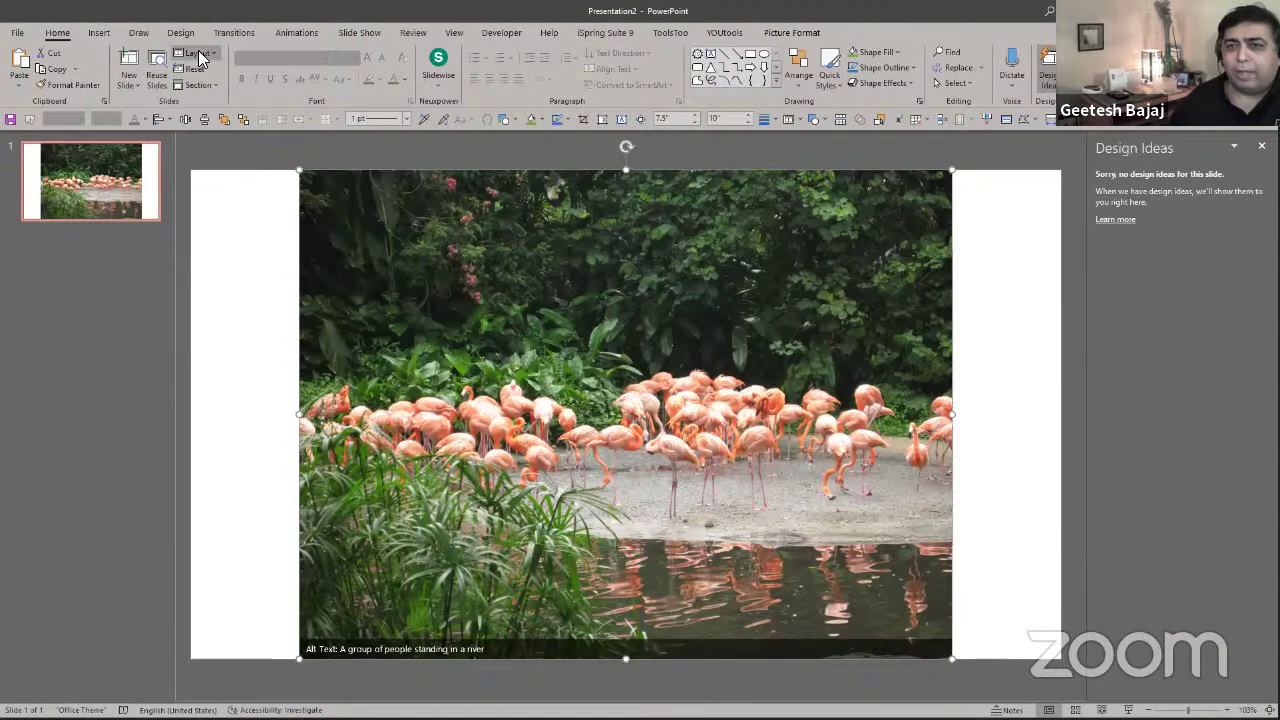
click(198, 55)
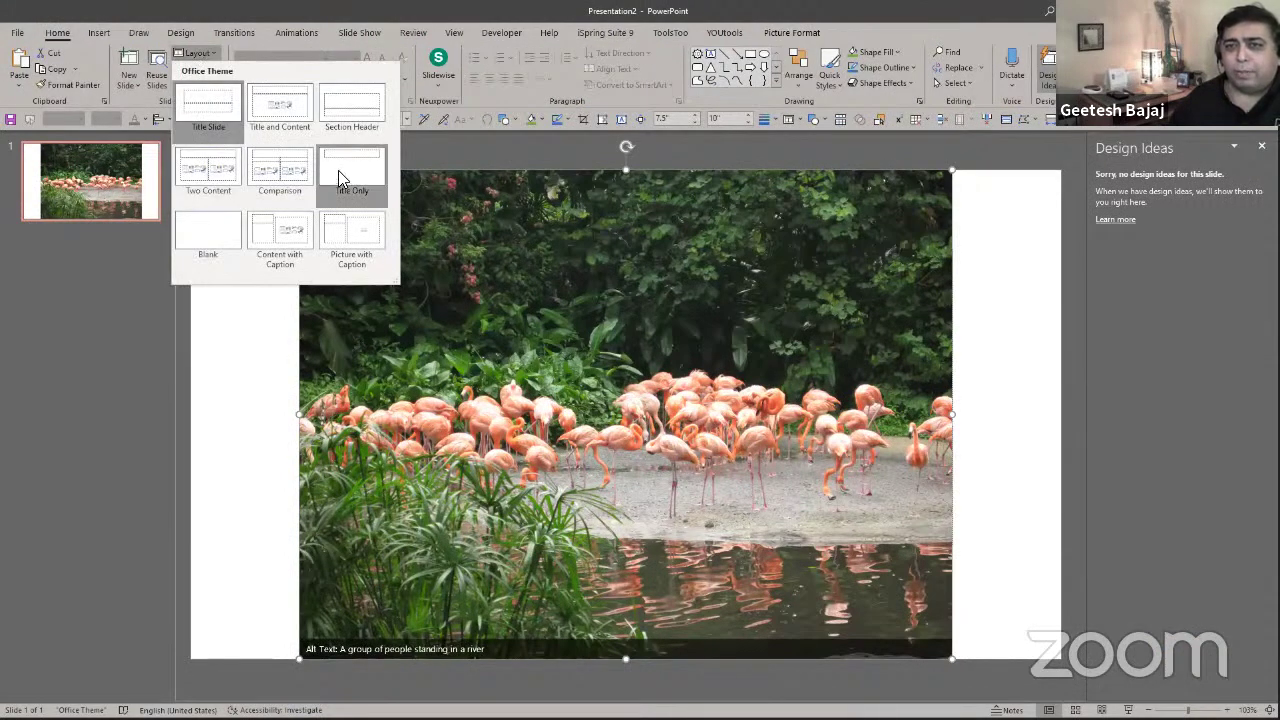
click(846, 251)
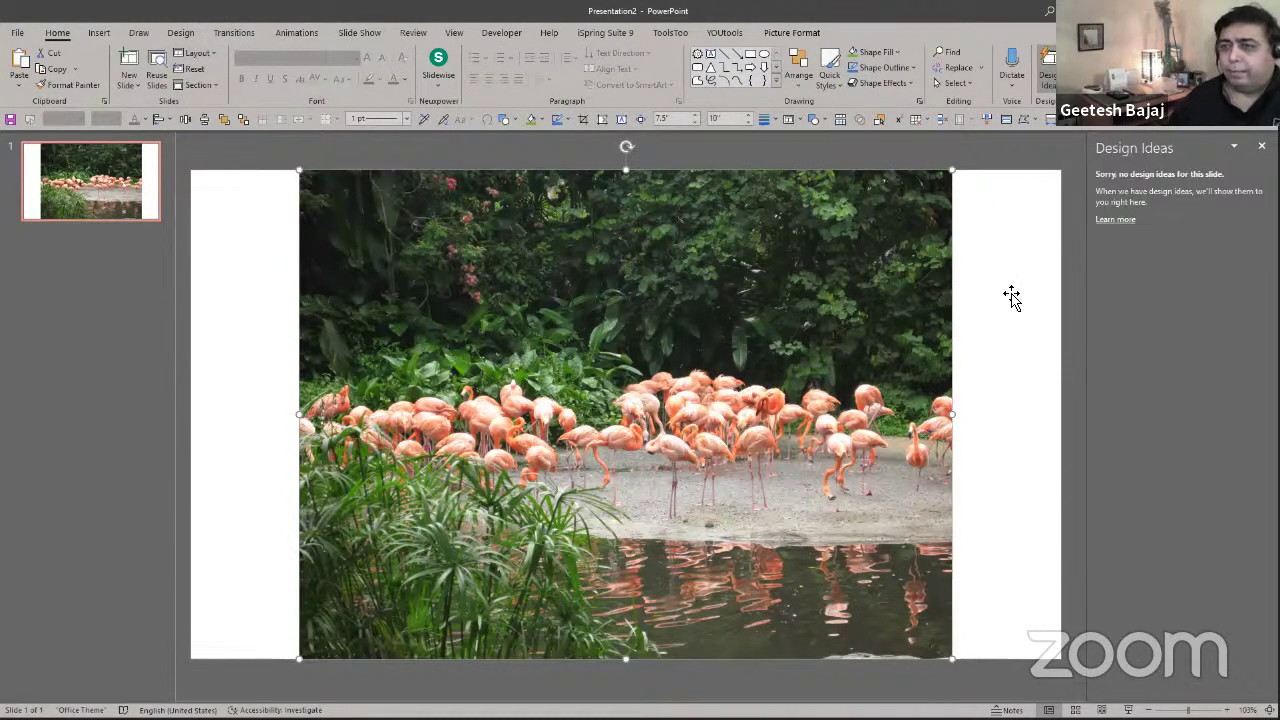
Undo three times and redo twice to cycle the stacked photos to the waterfront skyline.
key(ctrl+z)
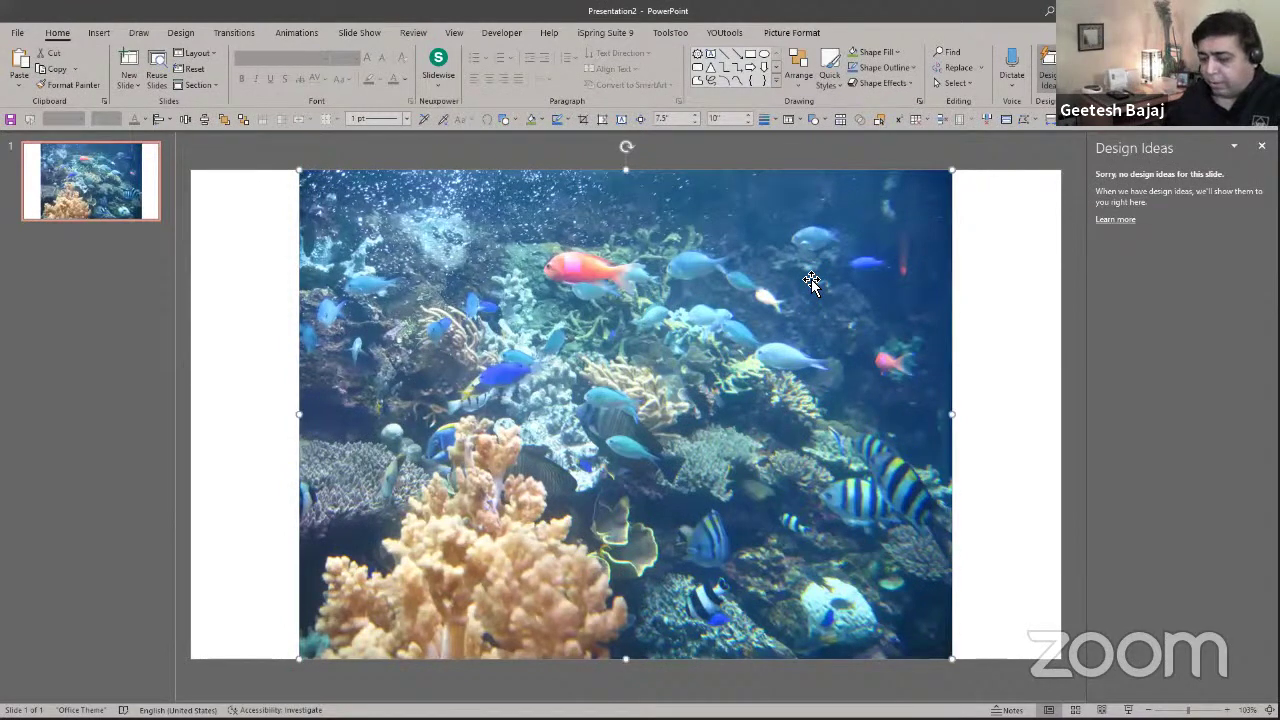
key(ctrl+z)
key(ctrl+z)
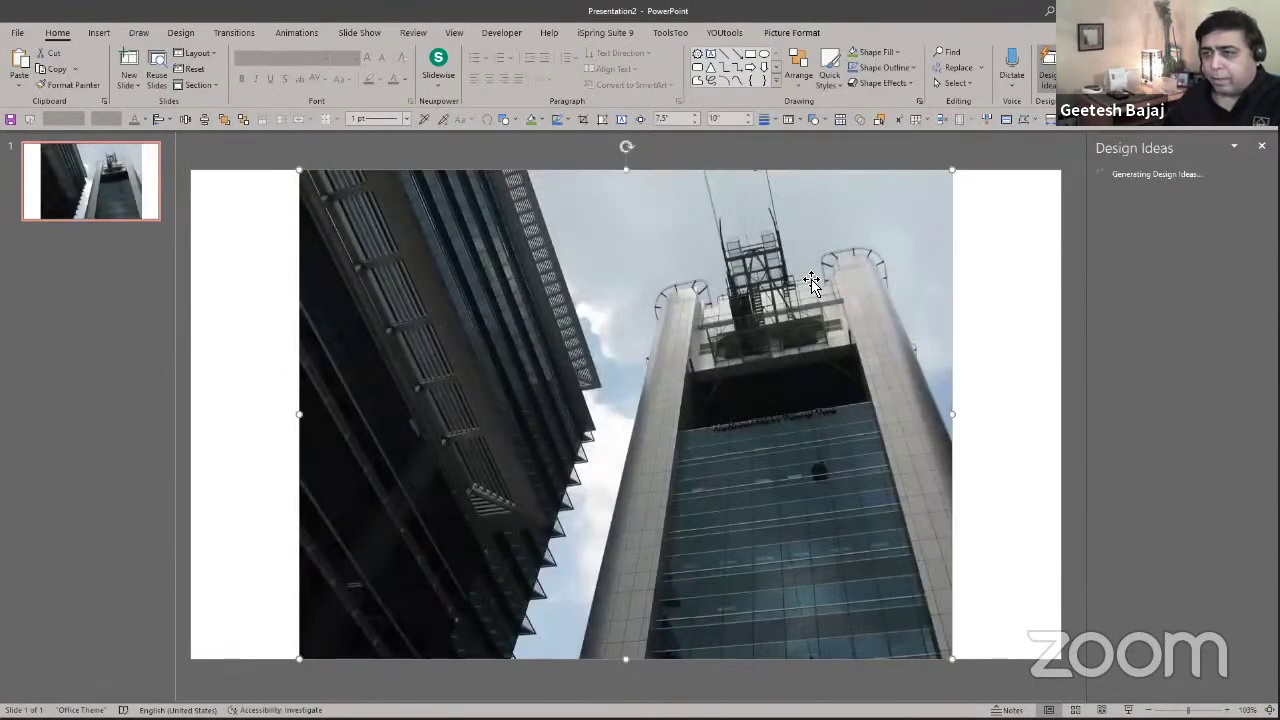
key(ctrl+z)
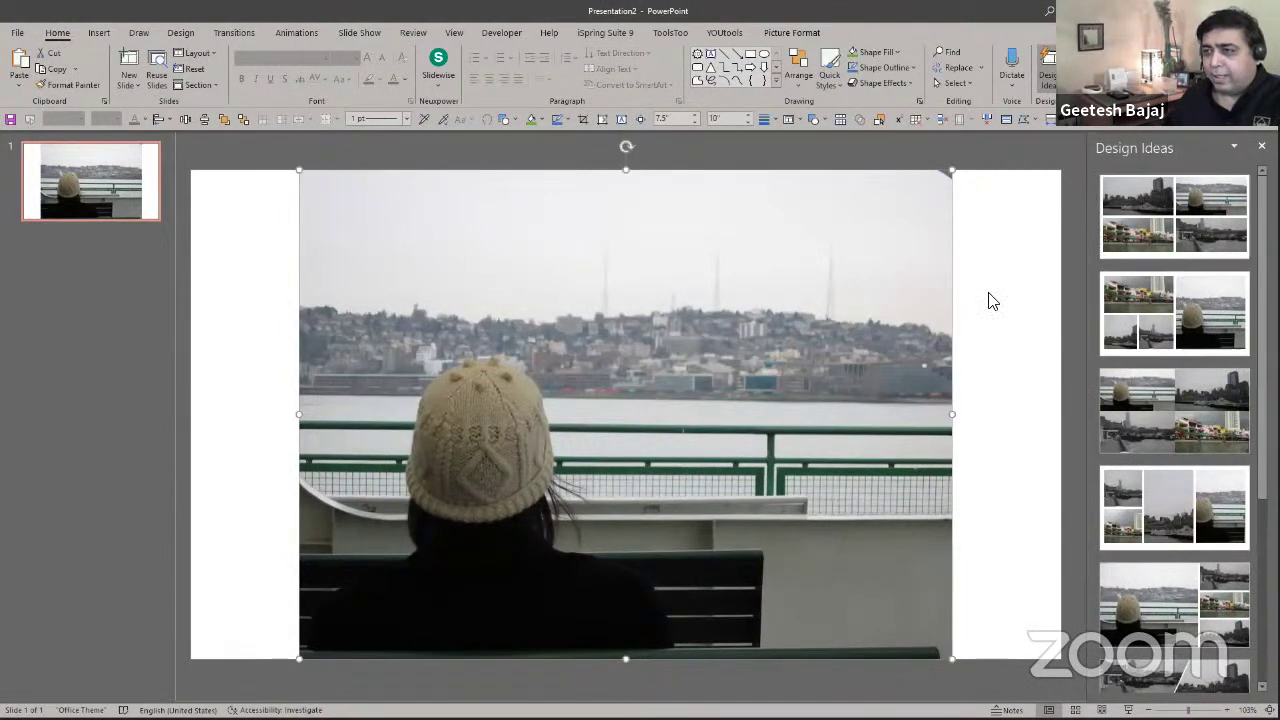
key(ctrl+y)
key(ctrl+y)
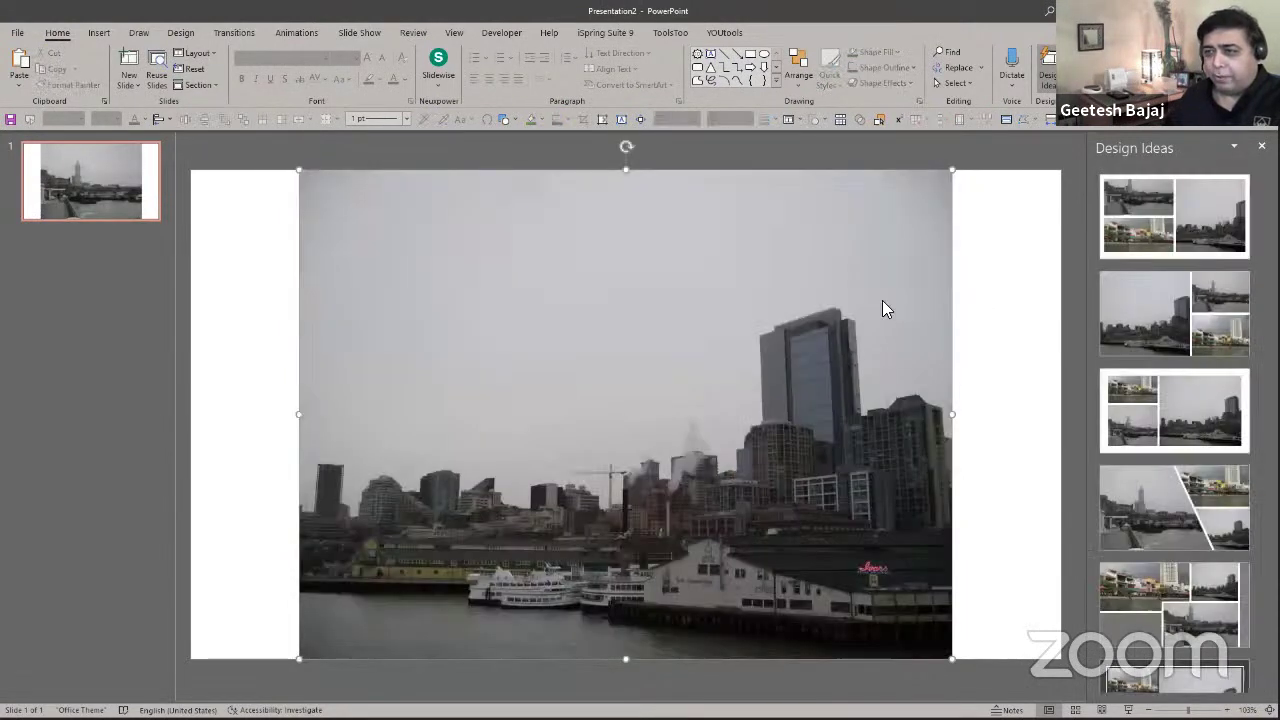
key(ctrl+y)
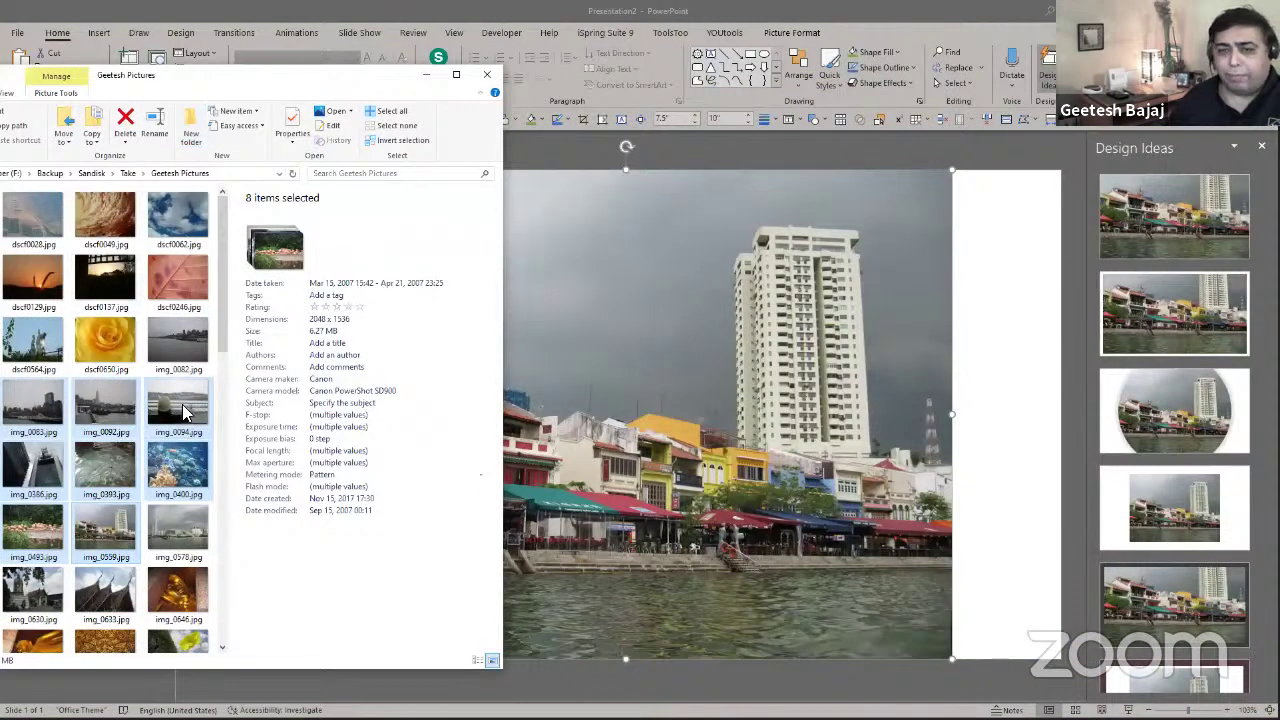
Add the bench, leaf and golden Buddha photos from the pictures folder onto the slide.
click(105, 410)
mouse_move(105, 410)
mouse_down()
mouse_move(447, 368)
mouse_move(680, 366)
mouse_up()
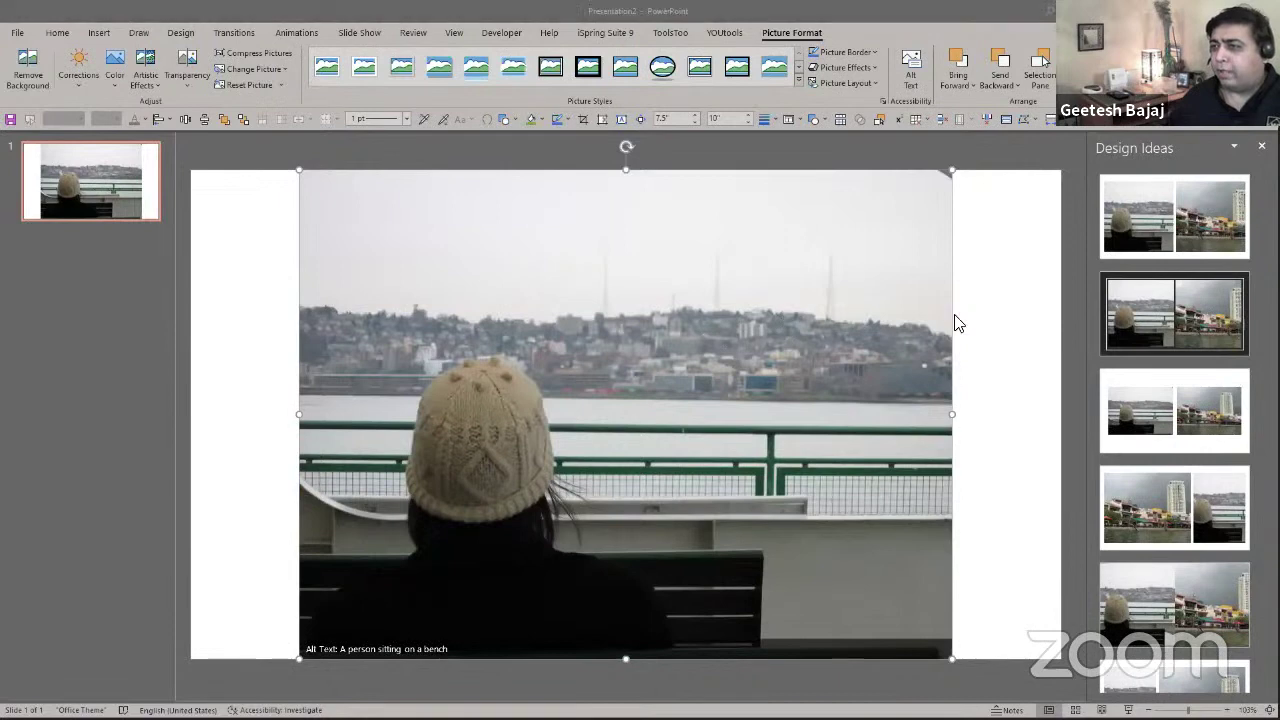
key(alt+Tab)
drag(172, 284, 678, 334)
key(alt+Tab)
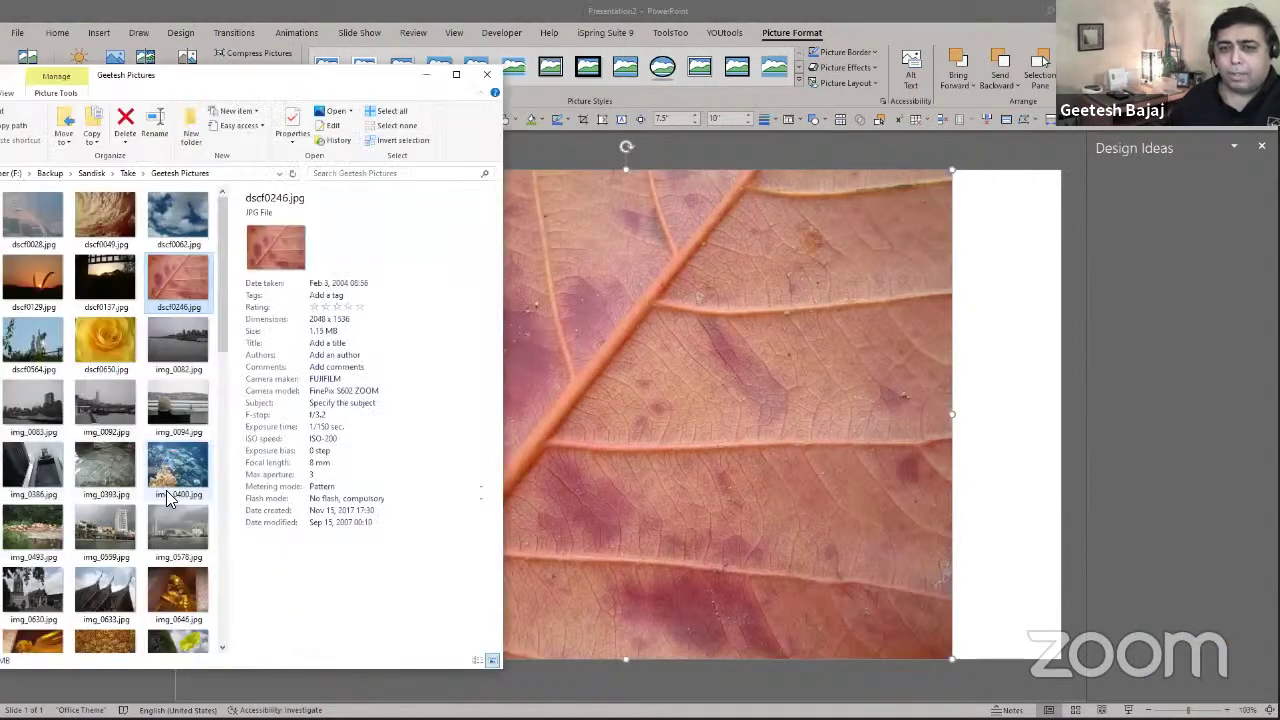
click(175, 598)
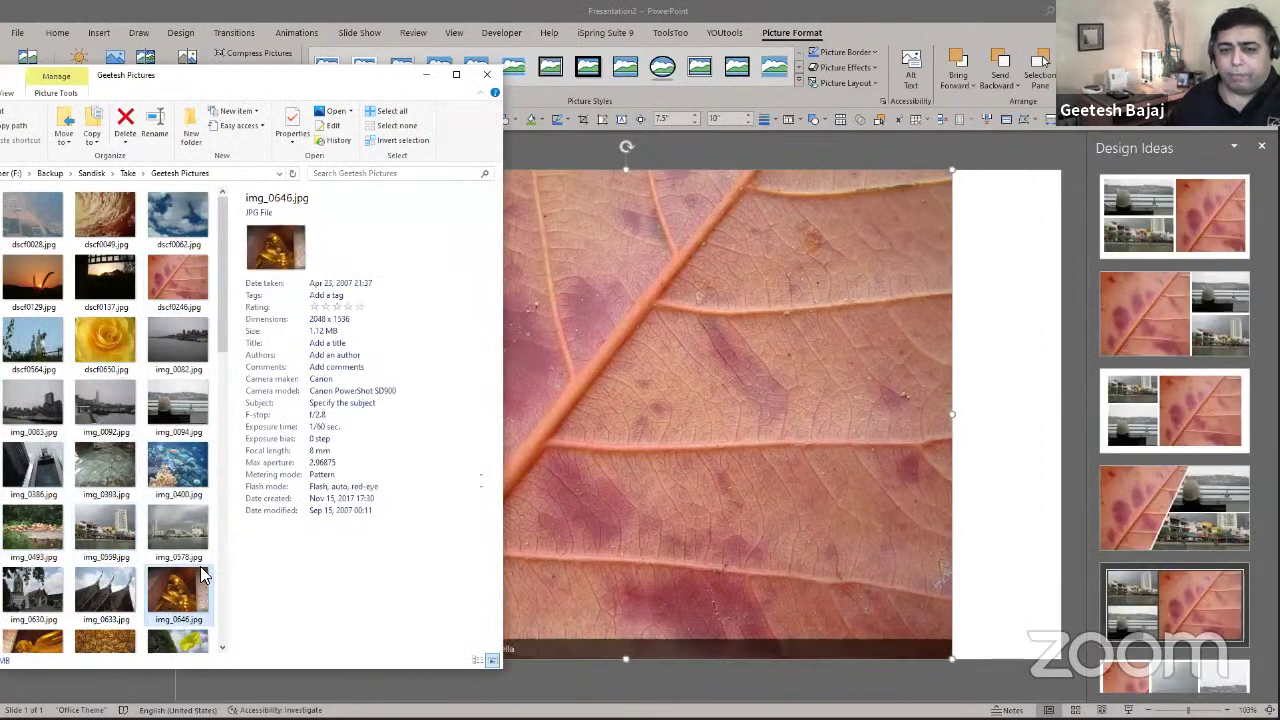
drag(203, 575, 631, 435)
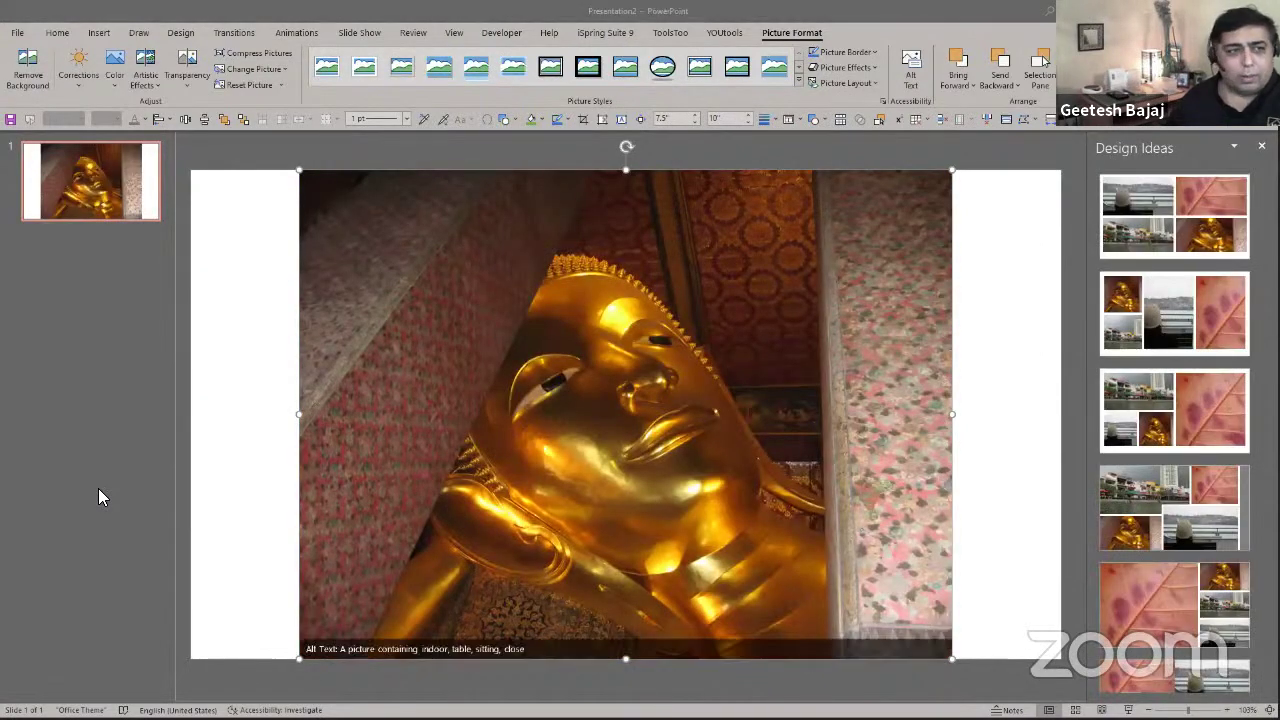
Add the sunset pillar and tall-building photos, then add and undo the dolls photo.
key(alt+Tab)
scroll(108, 535, down, 10)
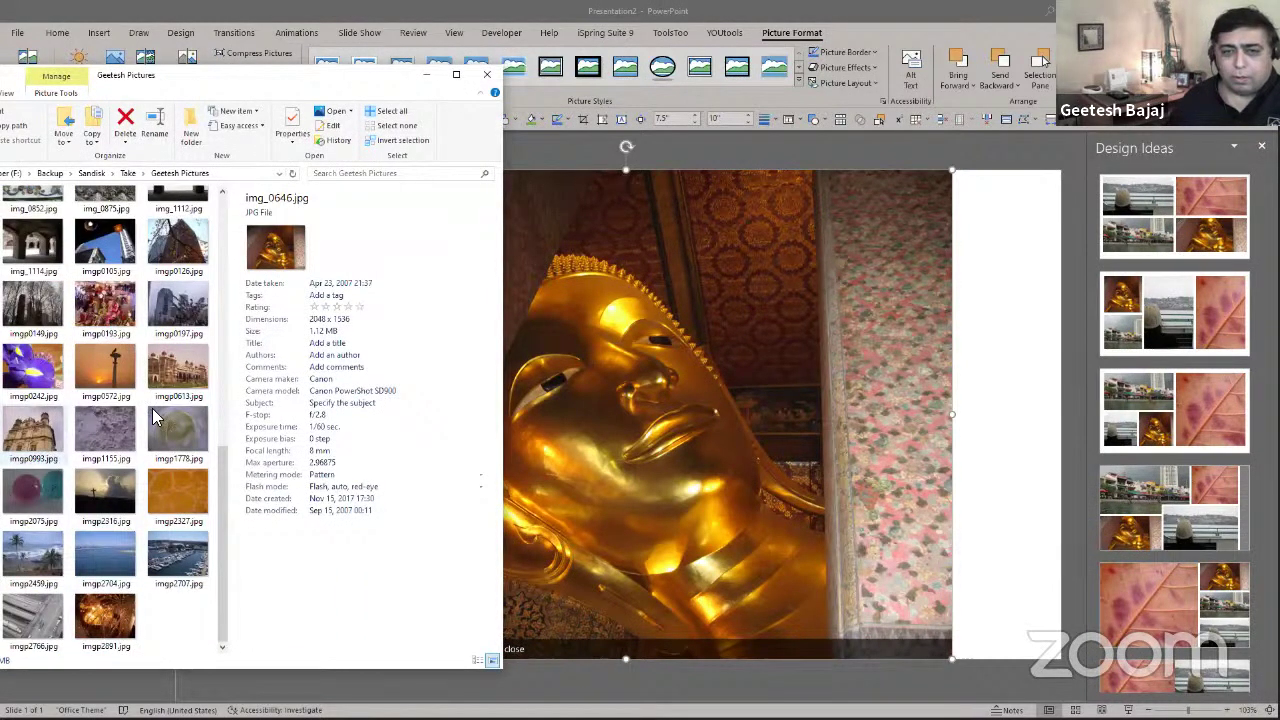
drag(112, 372, 680, 388)
key(alt+Tab)
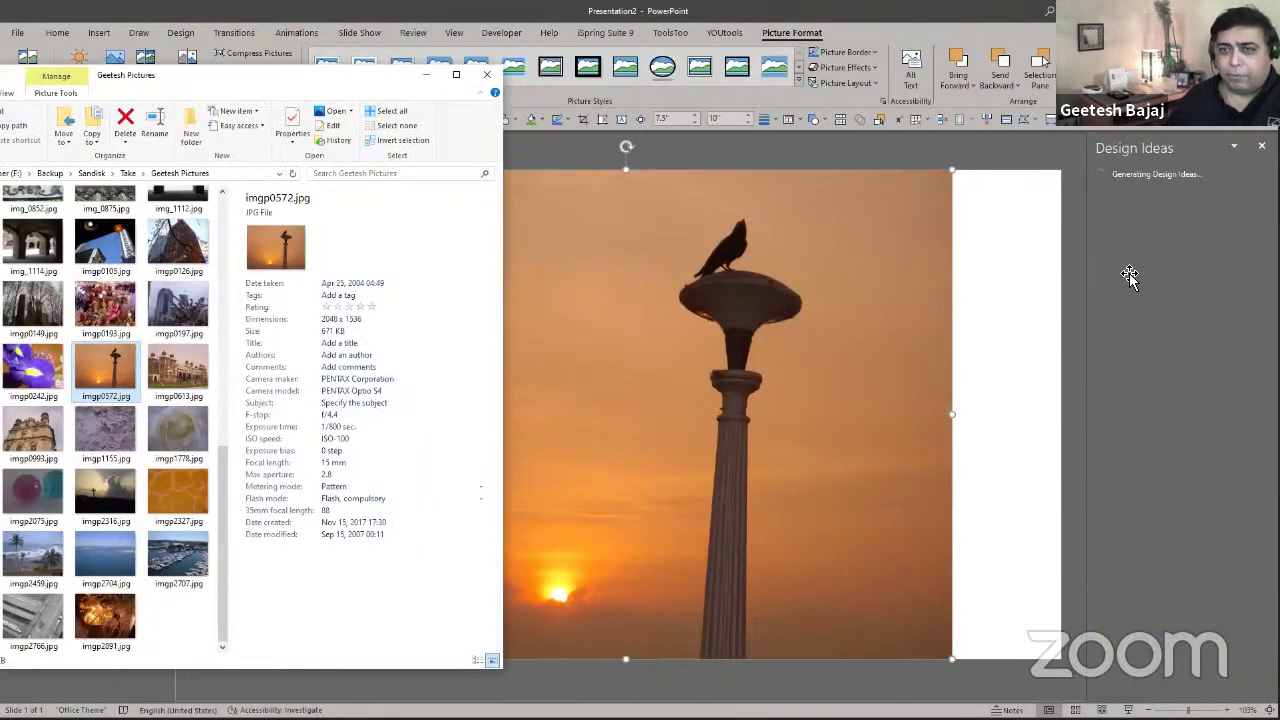
drag(167, 255, 696, 303)
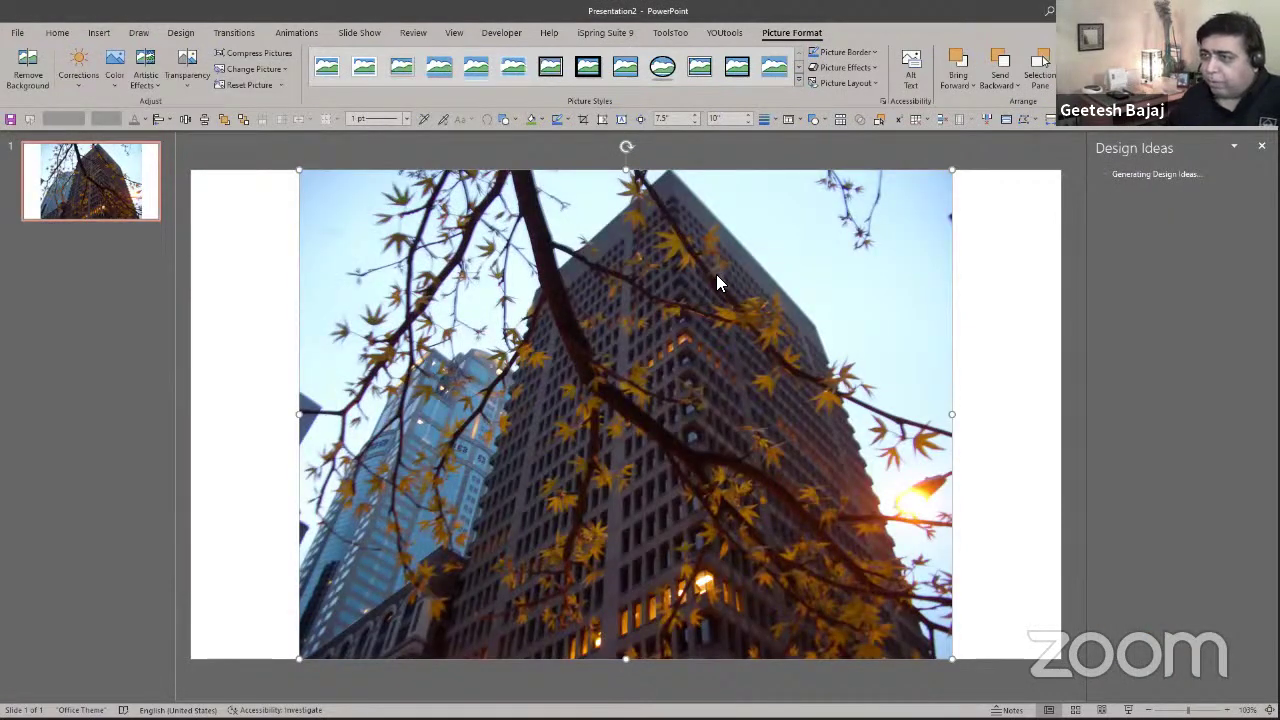
key(alt+Tab)
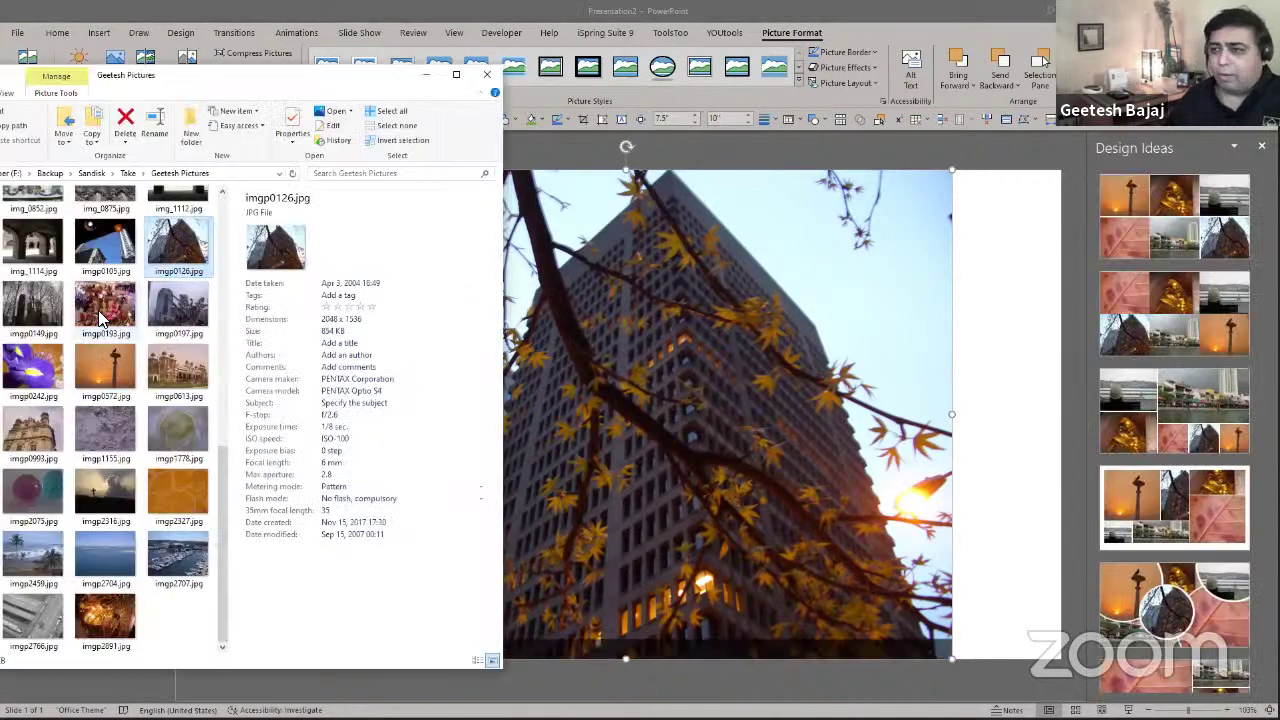
drag(104, 314, 762, 204)
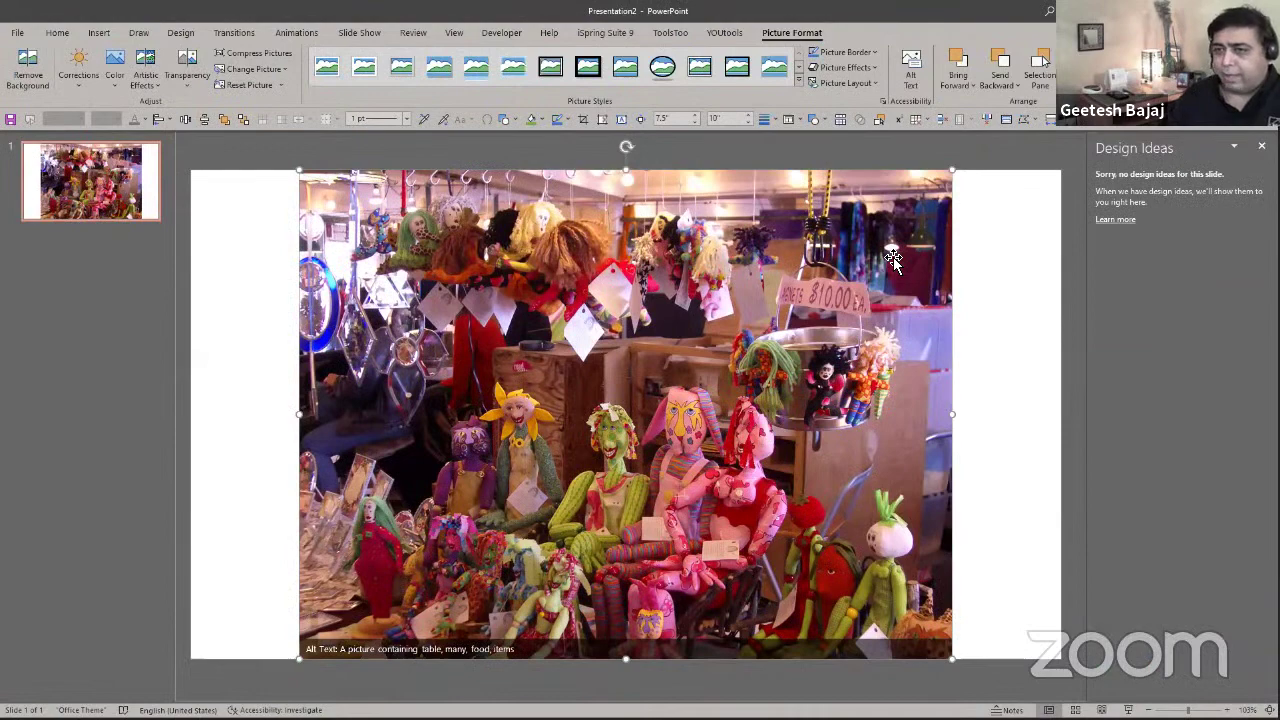
key(ctrl+z)
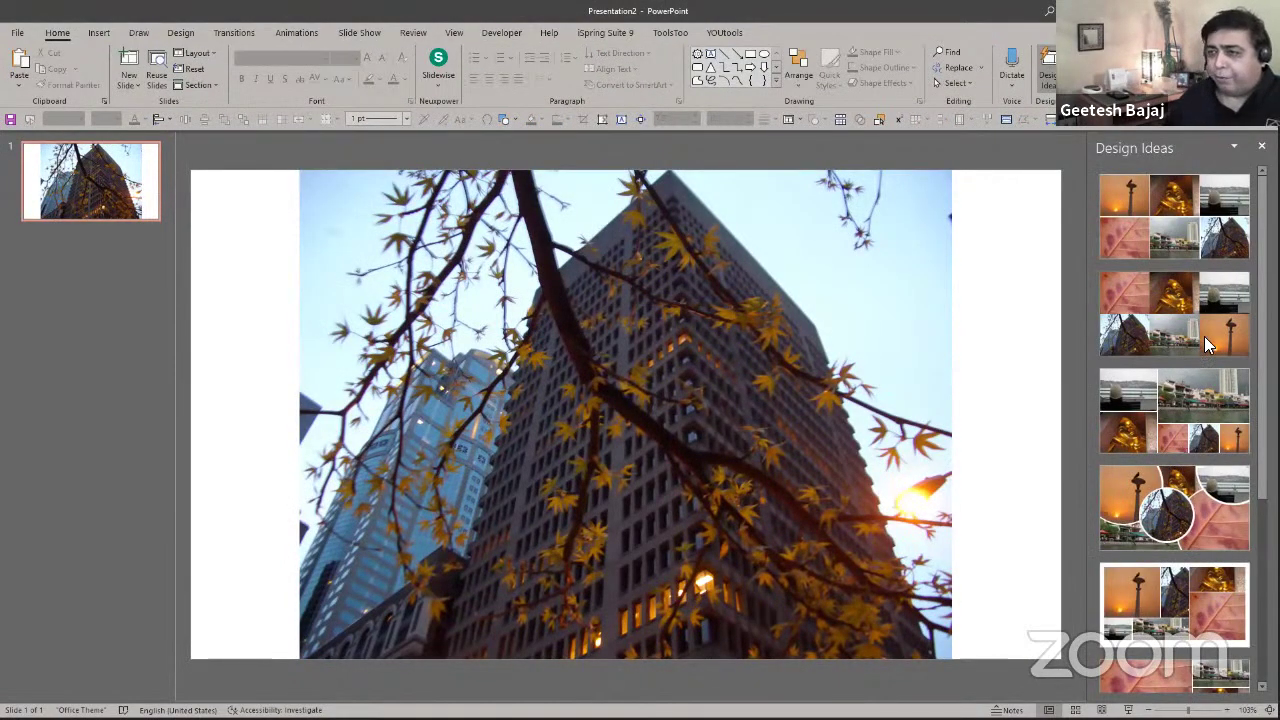
Preview the circular, grid and leaf-dominant collages, then apply the even 3x2 photo grid Design Idea.
click(1196, 518)
scroll(1196, 518, down, 1)
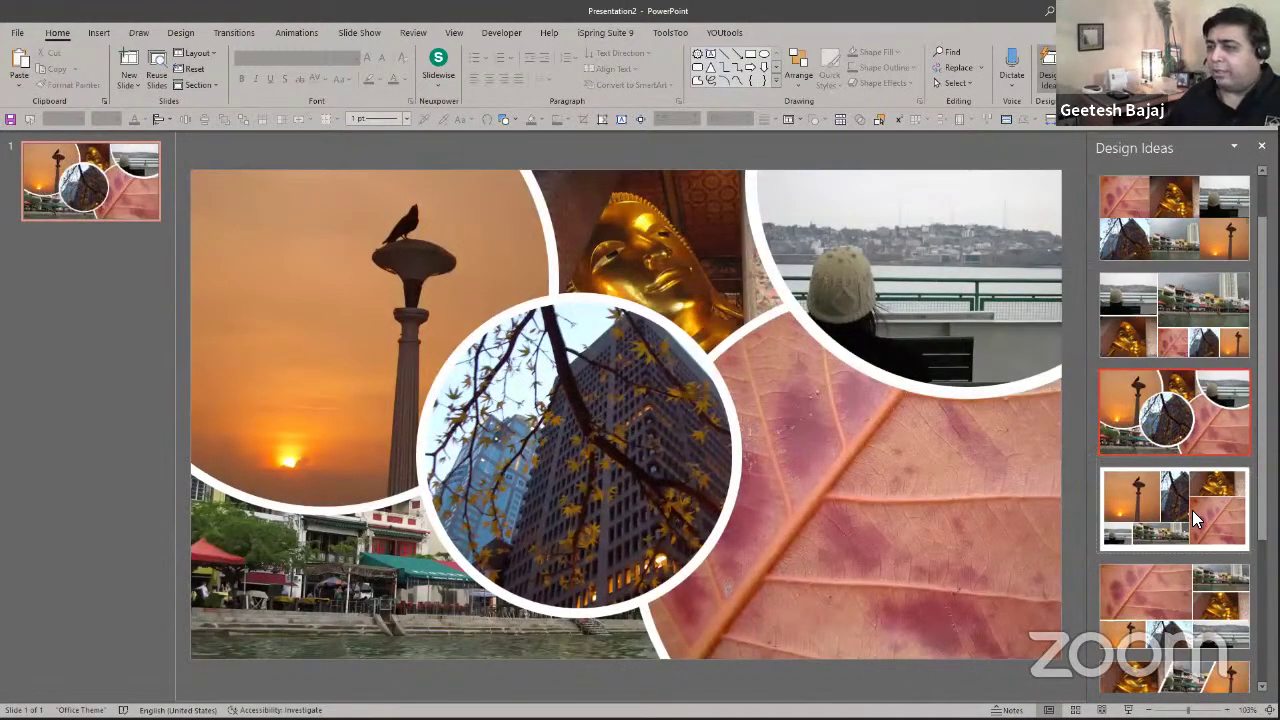
scroll(1196, 518, down, 2)
scroll(1196, 518, down, 1)
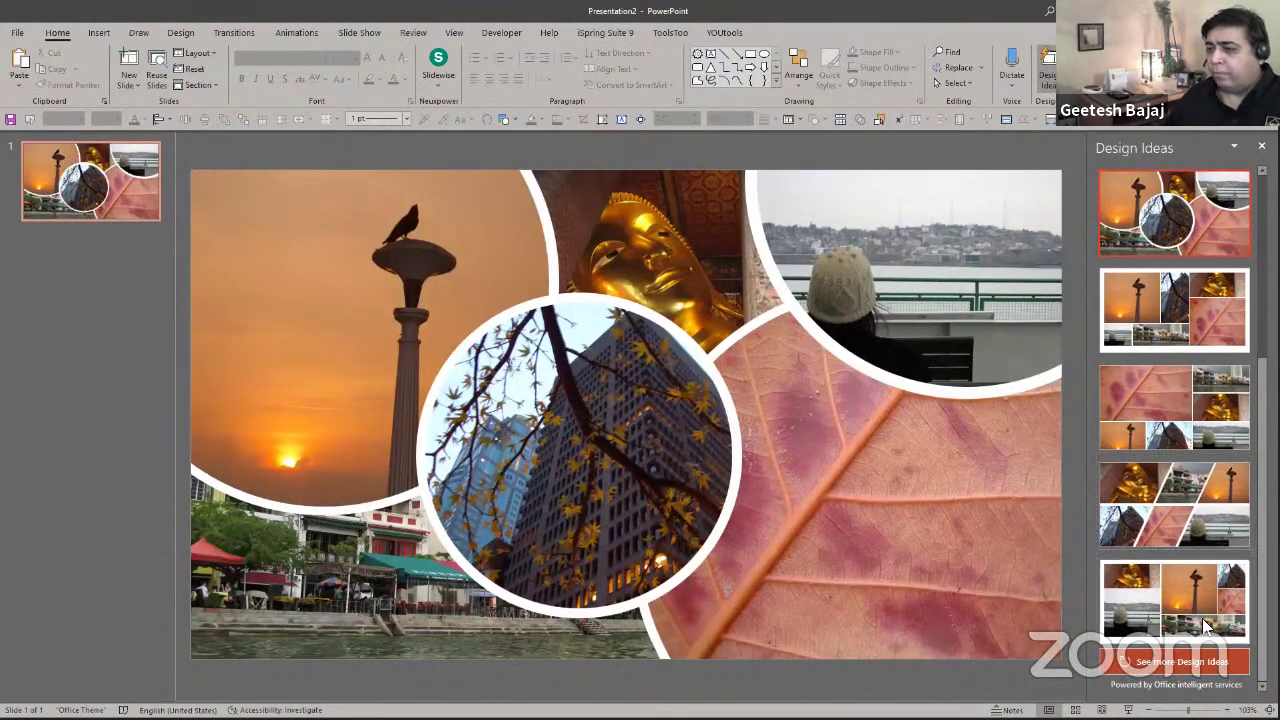
click(1206, 625)
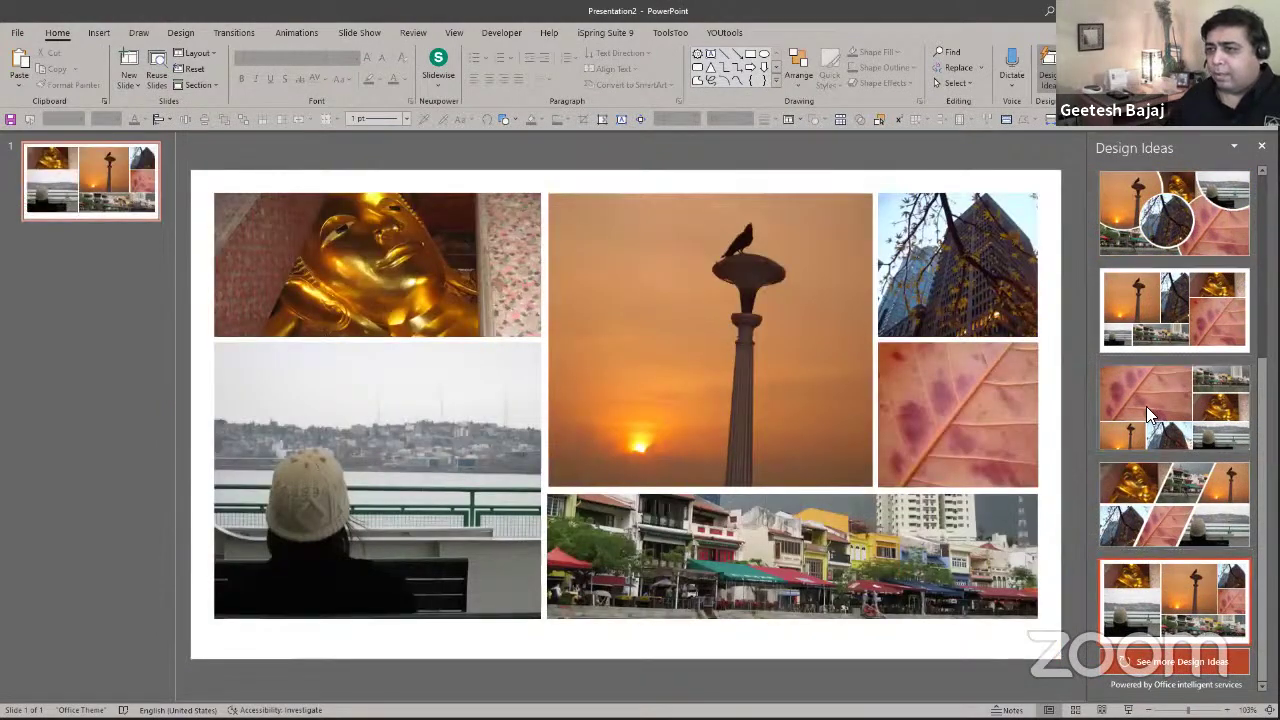
click(1146, 406)
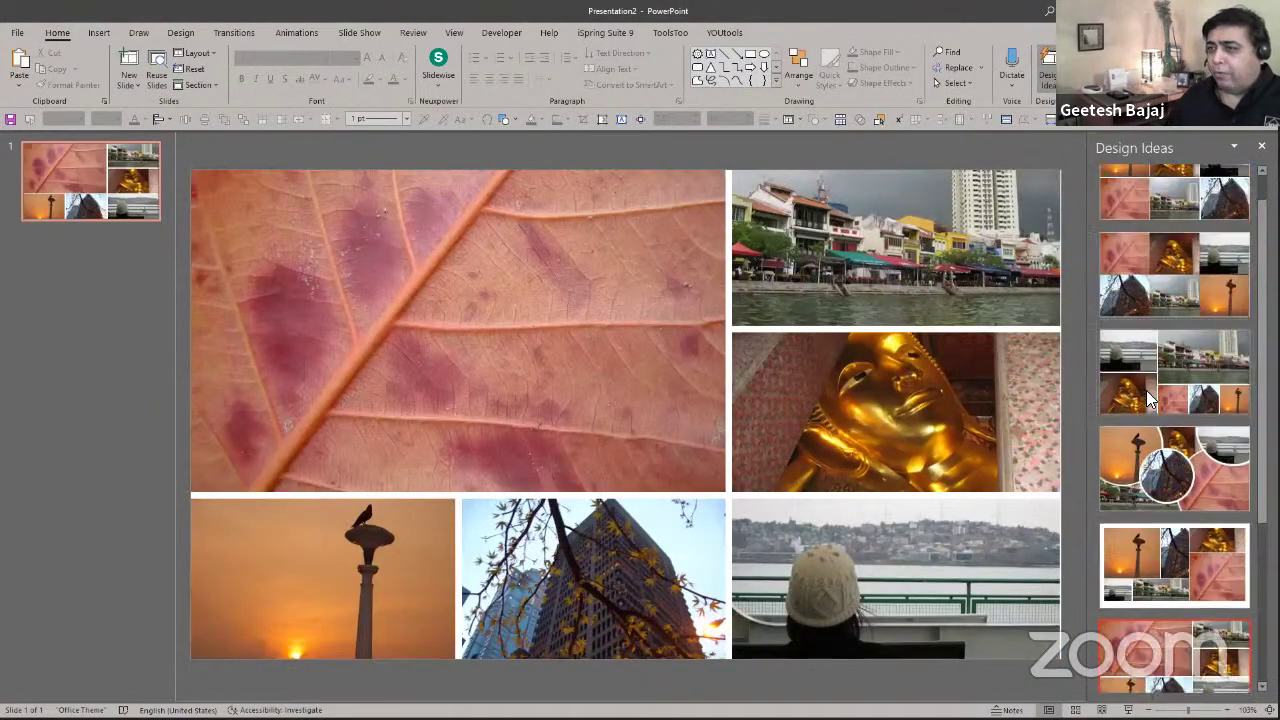
click(1152, 208)
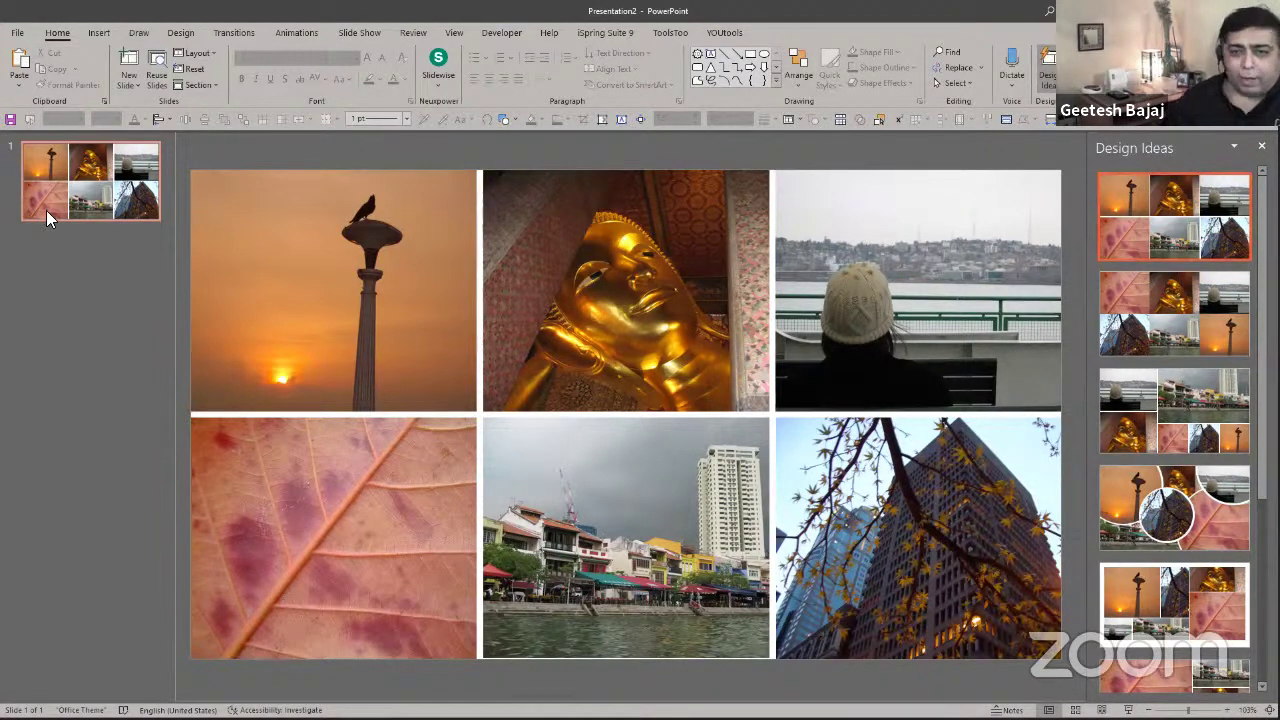
Add a new blank second slide to the presentation.
click(90, 289)
key(Return)
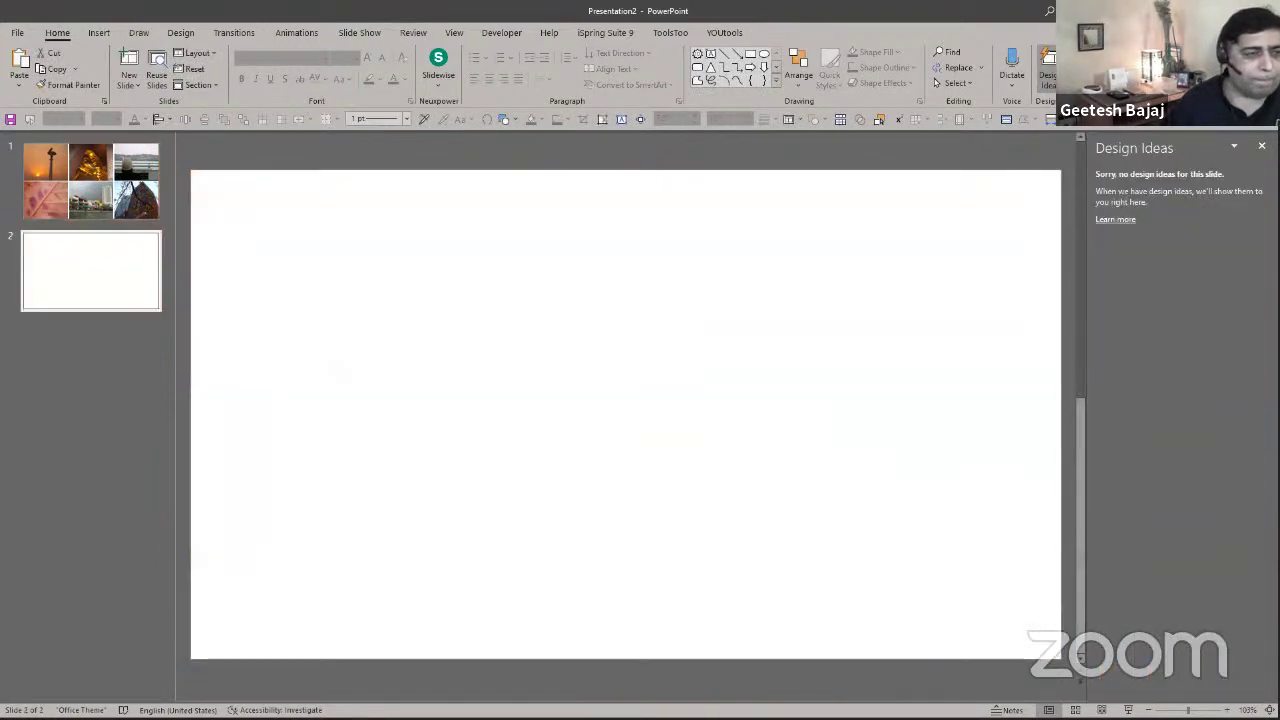
key(alt+Tab)
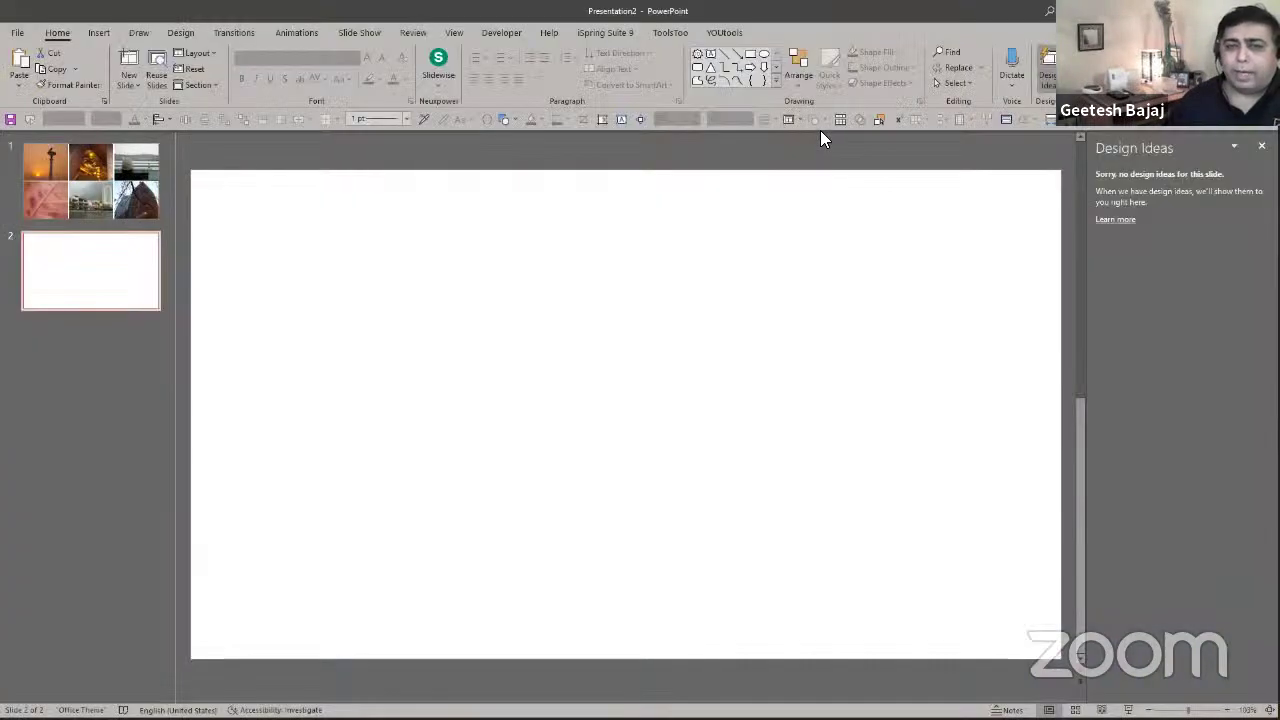
Drag six photos onto slide 2: orange texture, marina, open water, candlelight, aerial highway, palm beach.
click(264, 484)
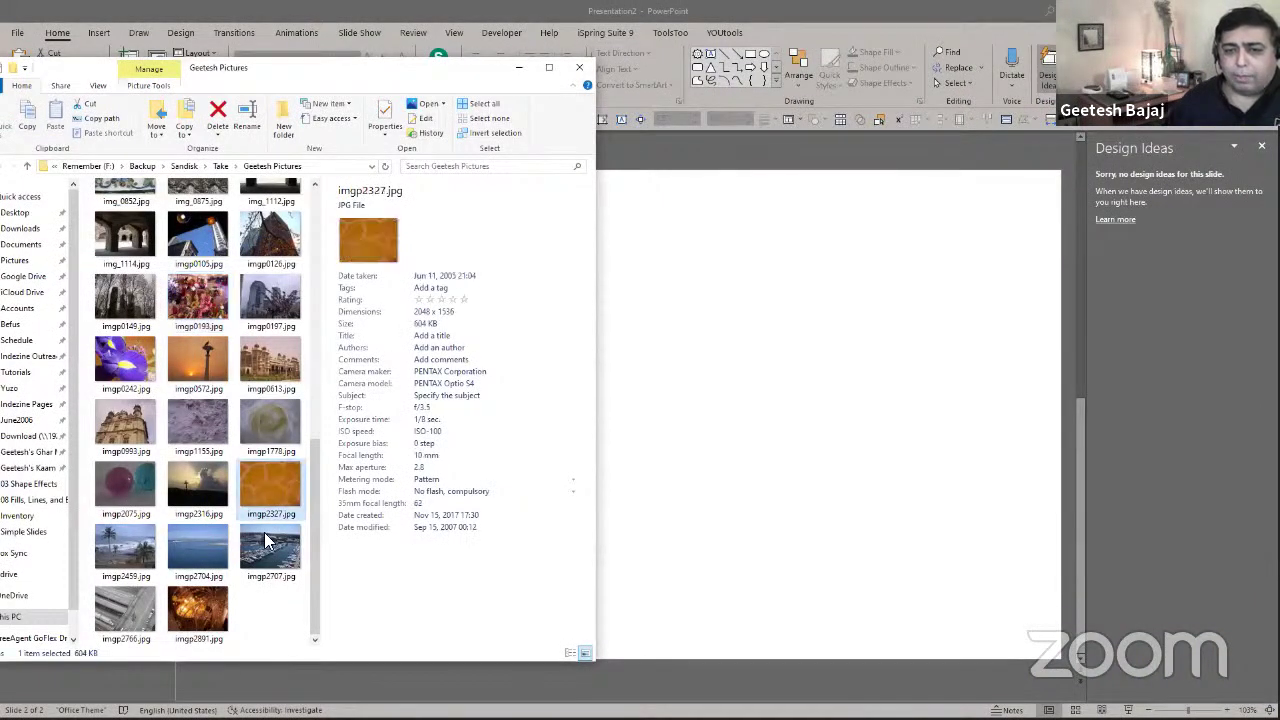
ctrl+click(264, 532)
ctrl+click(202, 544)
ctrl+click(198, 606)
ctrl+click(126, 598)
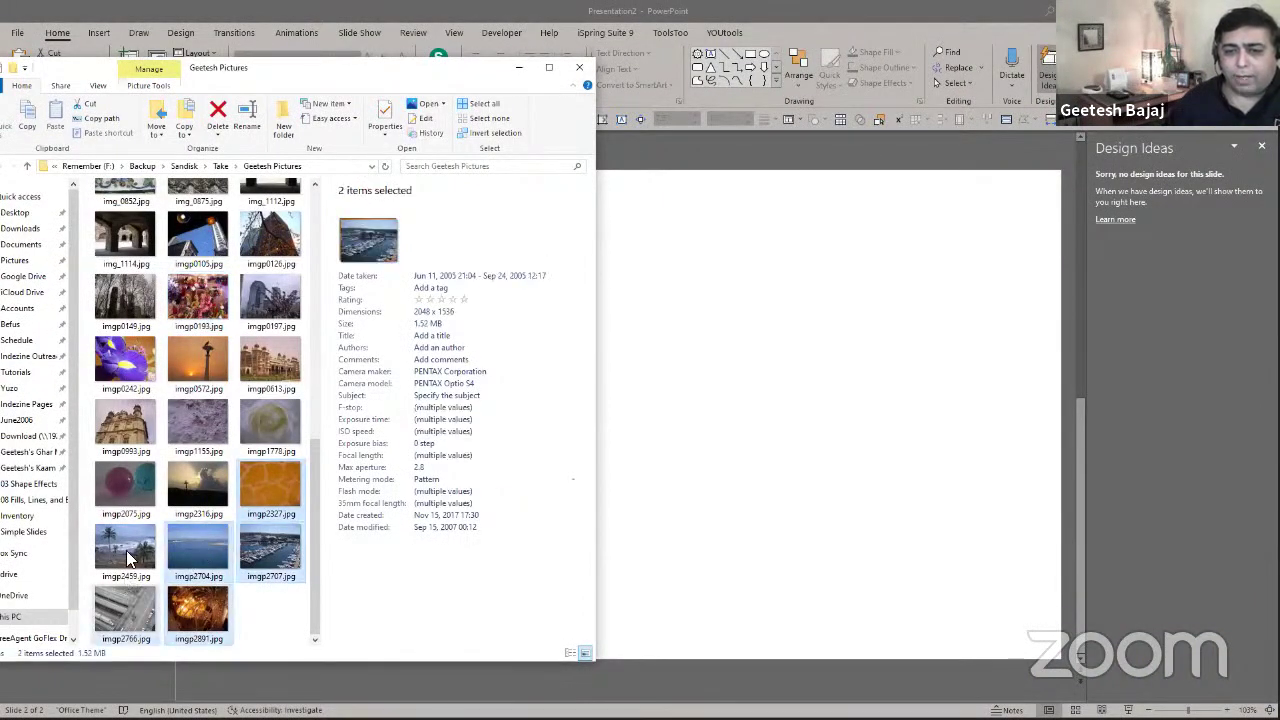
ctrl+click(126, 550)
mouse_move(225, 558)
mouse_down()
mouse_move(580, 480)
mouse_move(802, 414)
mouse_up()
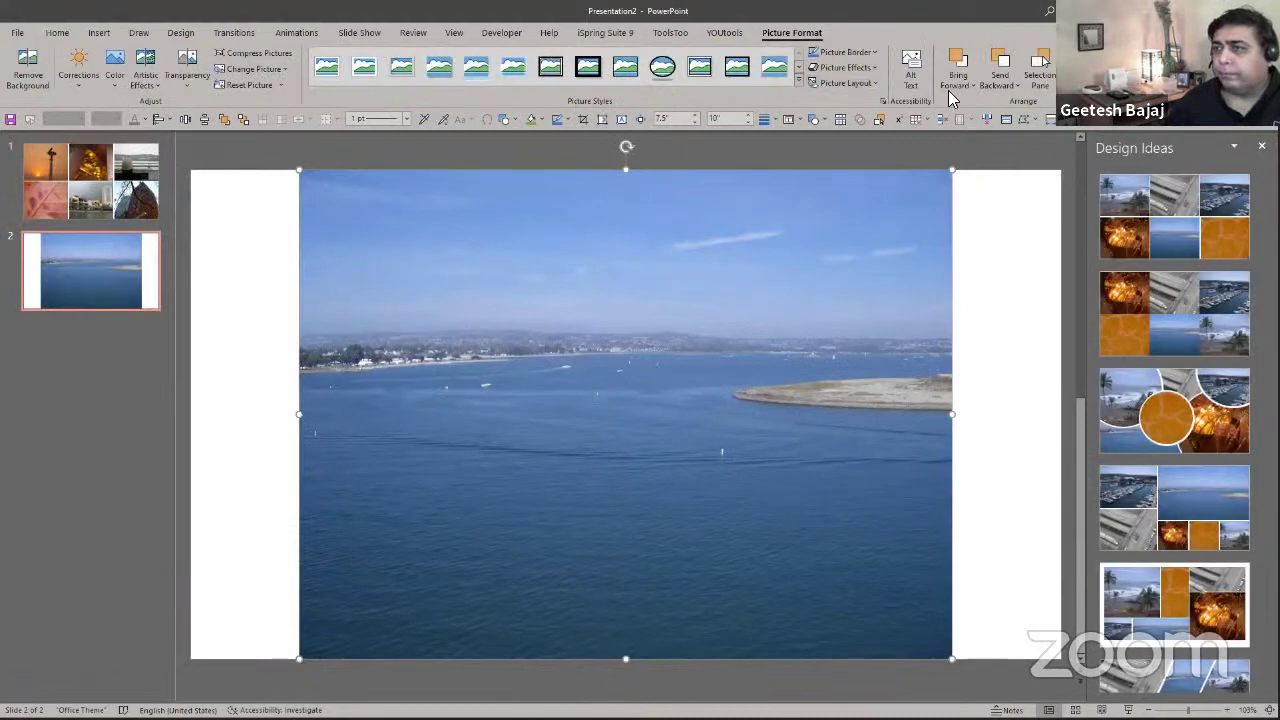
Give slide 2 the circular collage Design Idea and add a blank slide 3 after it.
click(1160, 218)
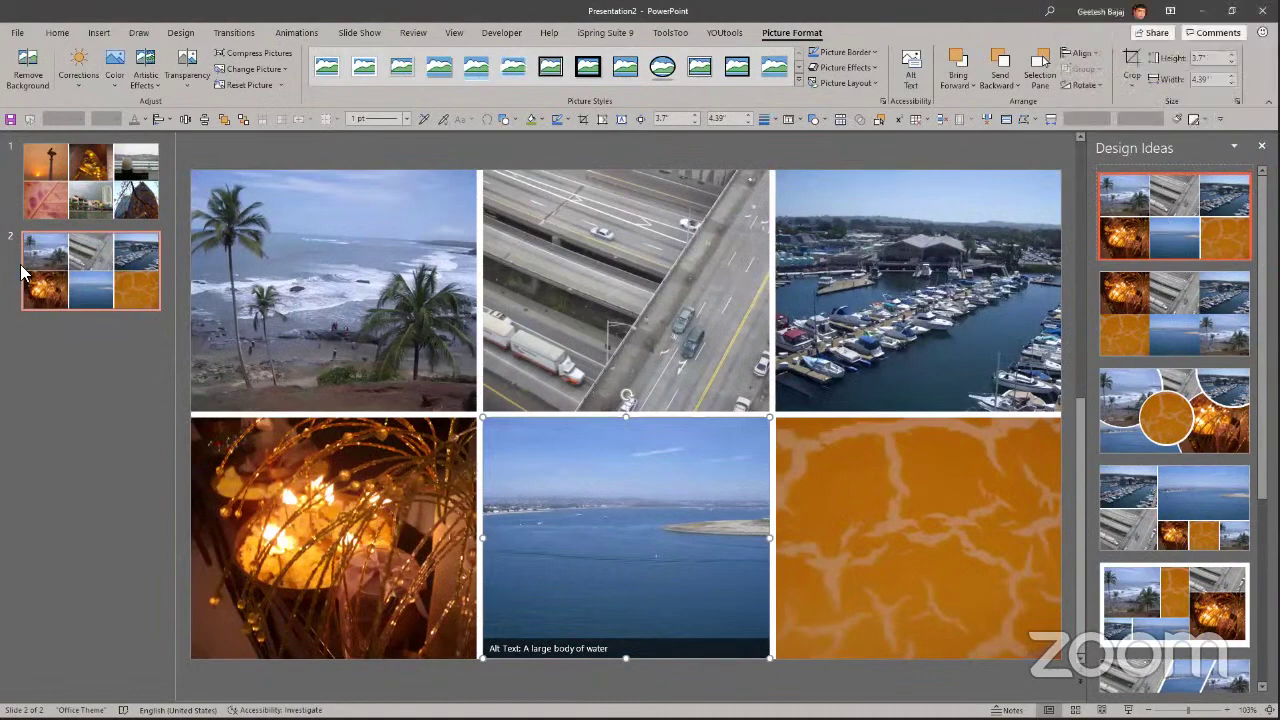
click(1160, 414)
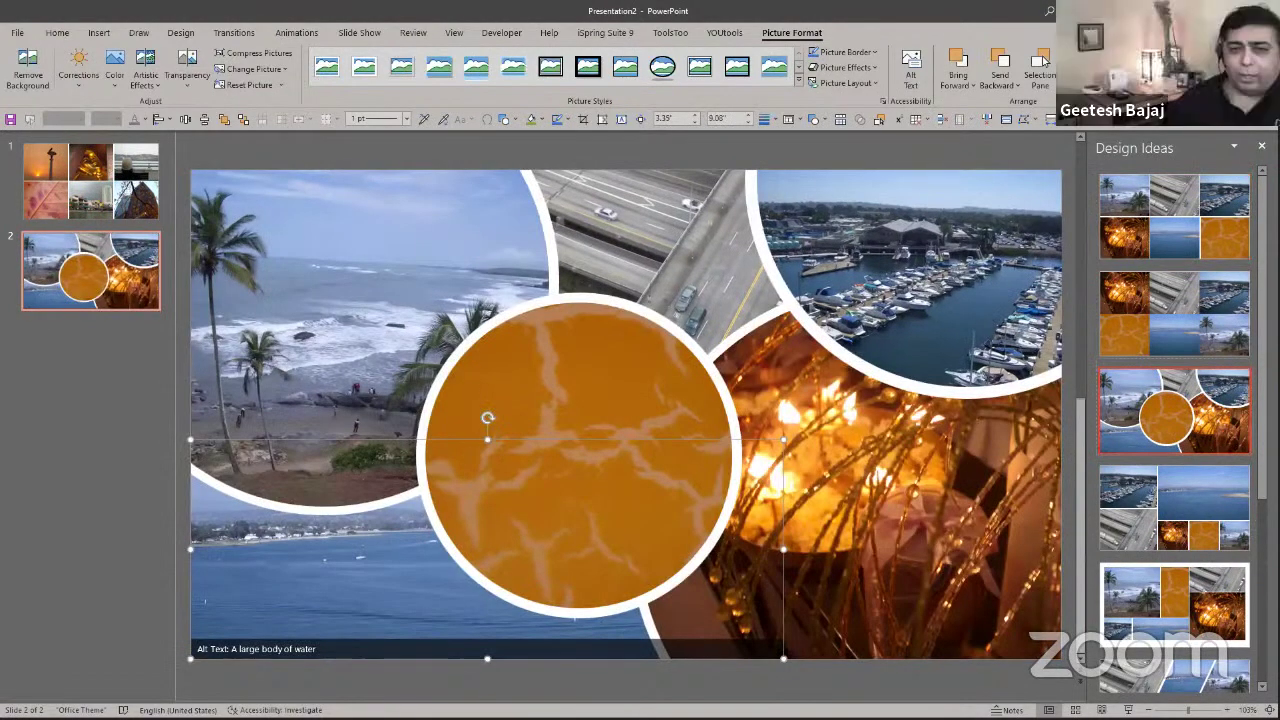
click(108, 350)
key(Return)
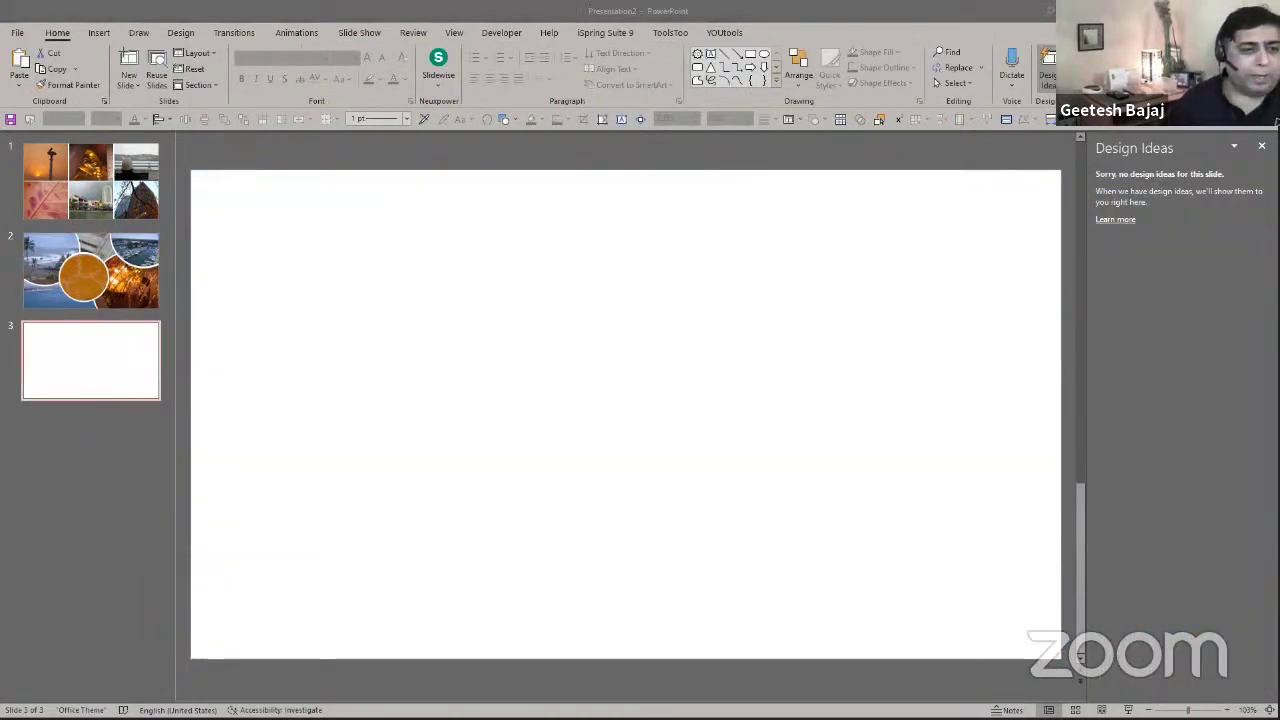
Put six photos on slide 3: yellow rose, harbour skyline, two waterfront shots, bench, dark building.
scroll(222, 338, up, 5)
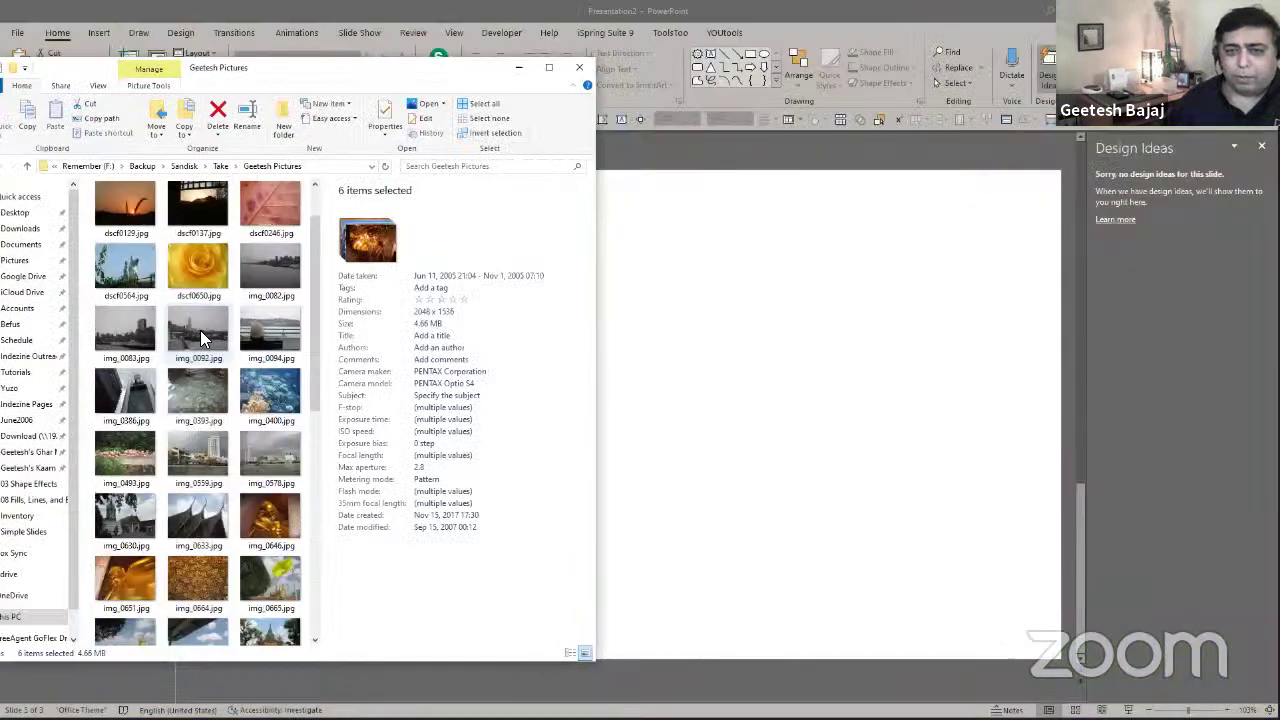
click(200, 268)
ctrl+click(268, 268)
ctrl+click(122, 314)
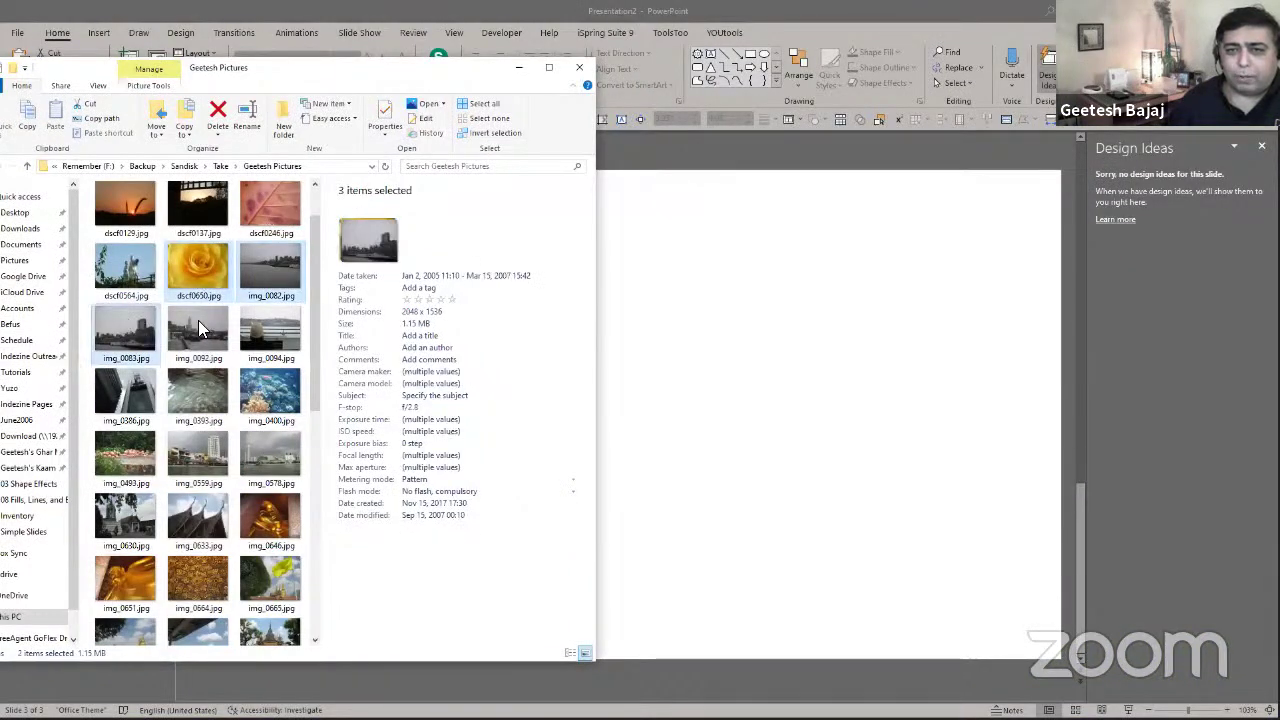
ctrl+click(198, 320)
ctrl+click(268, 325)
ctrl+click(122, 402)
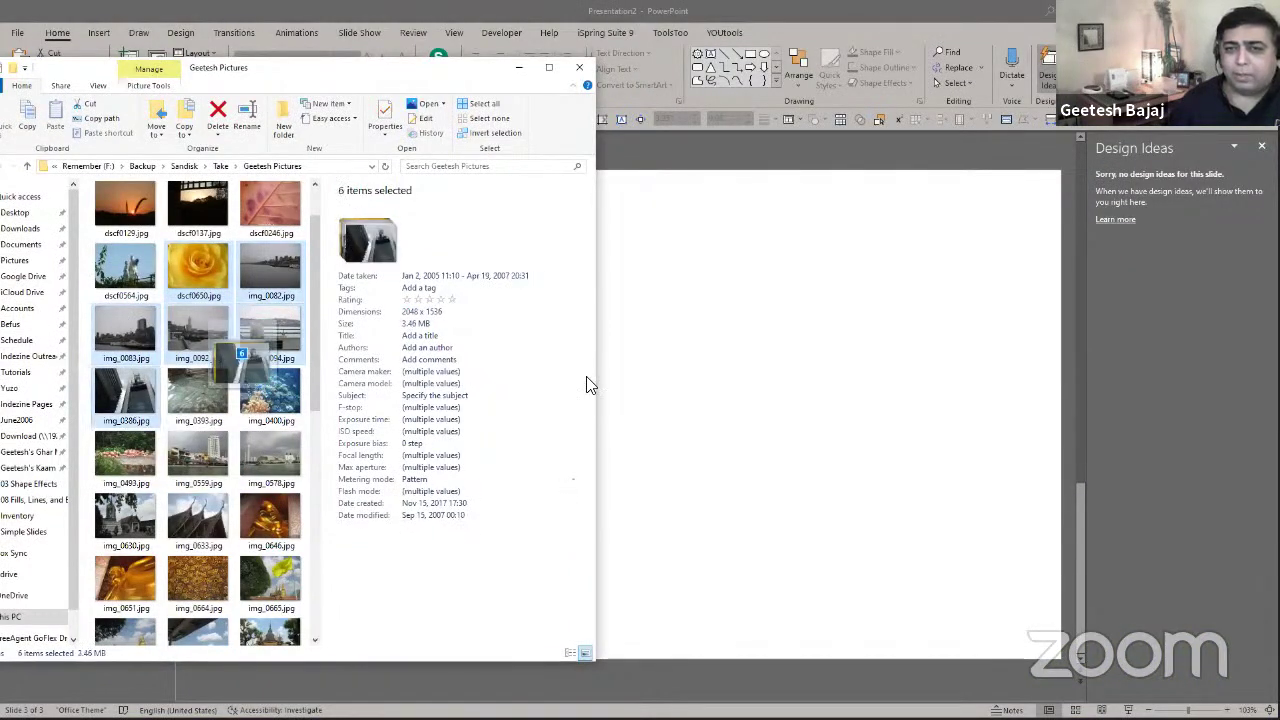
click(724, 12)
key(ctrl+v)
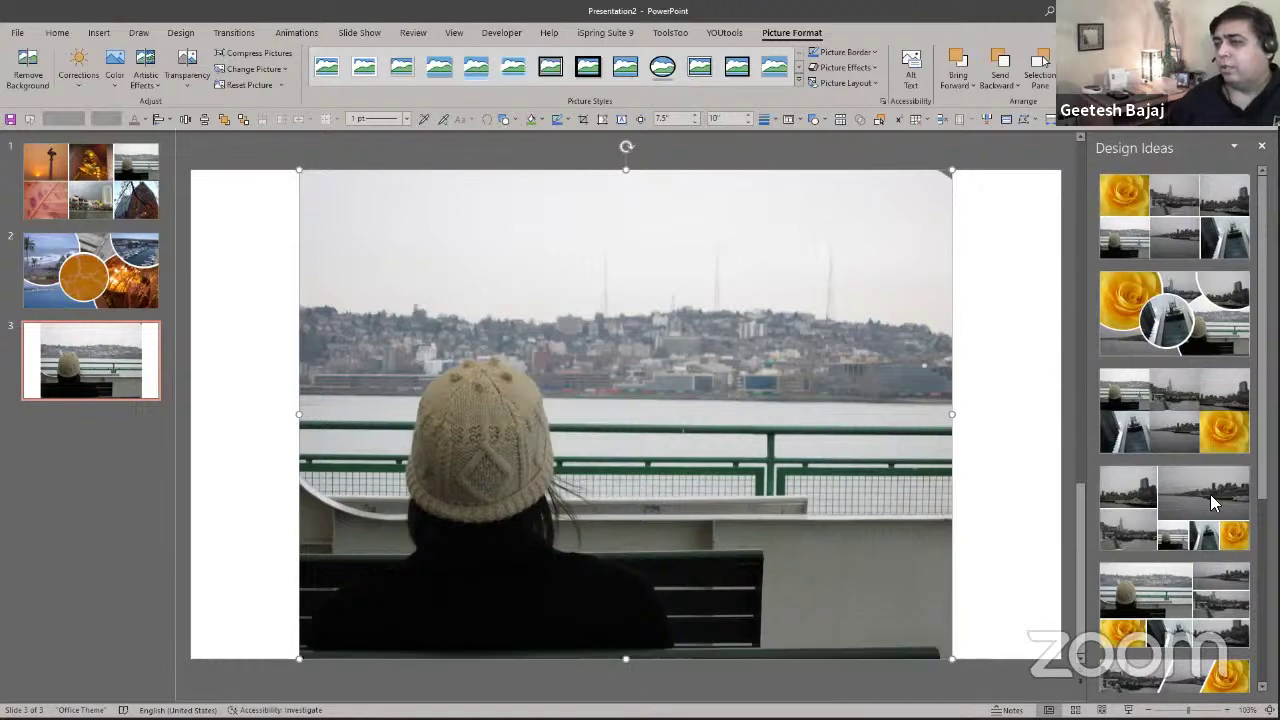
Apply the circular collage Design Idea to slide 3.
scroll(1210, 500, down, 3)
scroll(1210, 500, down, 2)
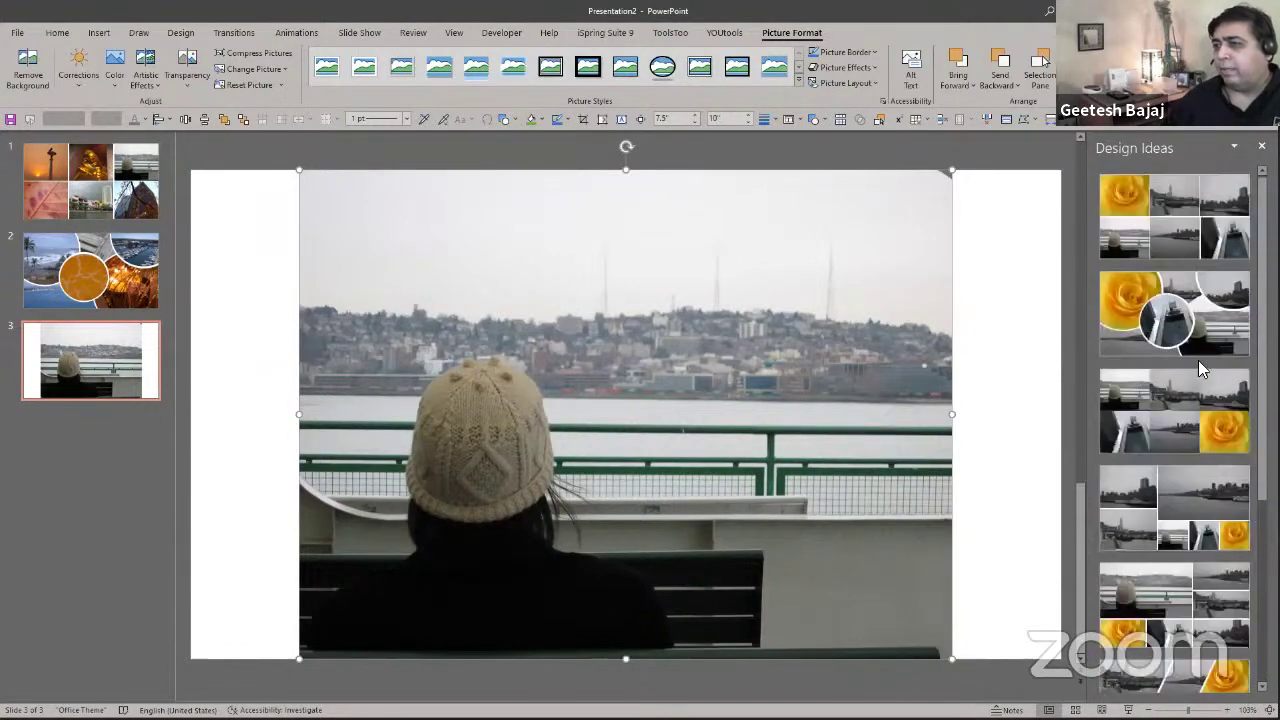
click(1120, 322)
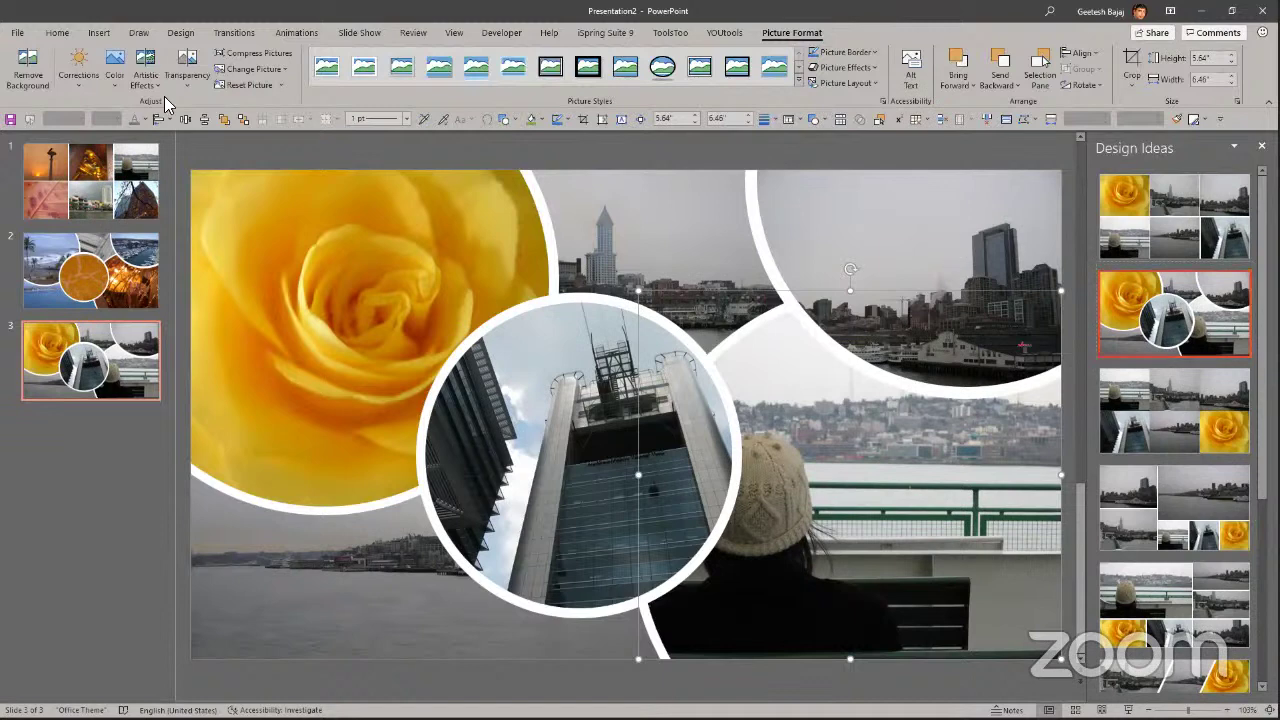
Reset slide 3 and apply the grid collage design, ferry-bench photo largest at top left.
click(57, 32)
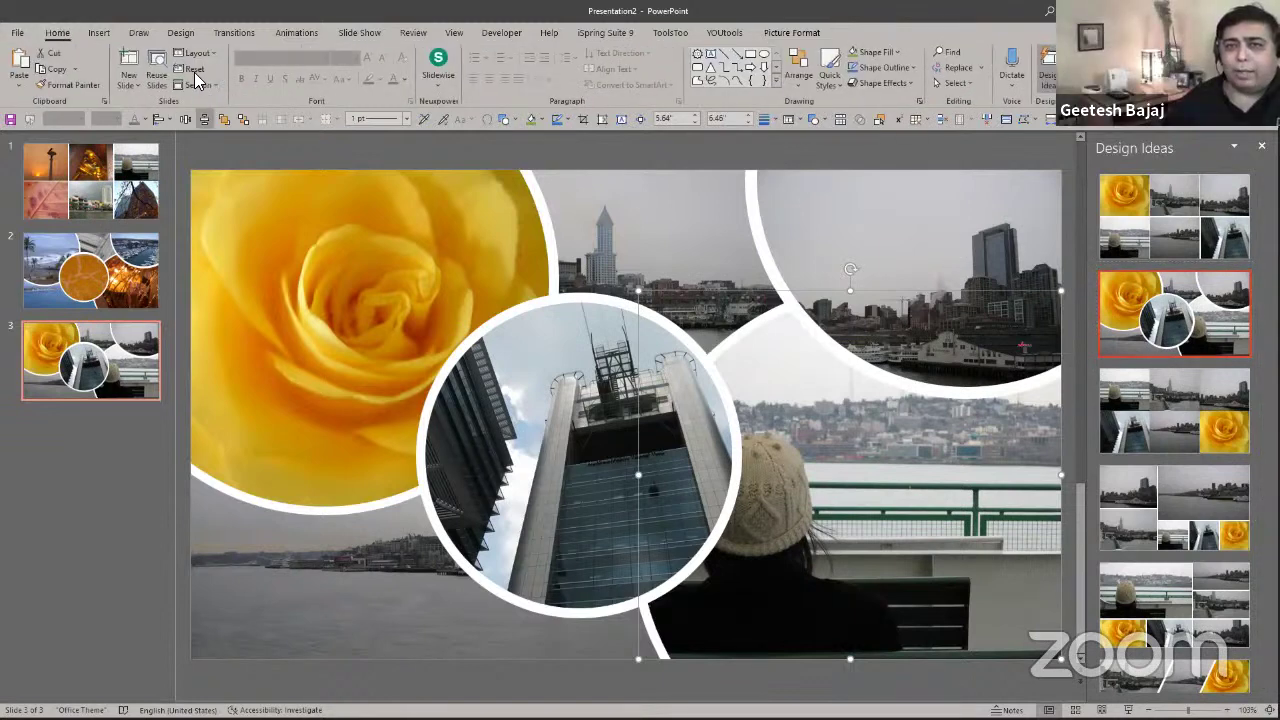
click(194, 70)
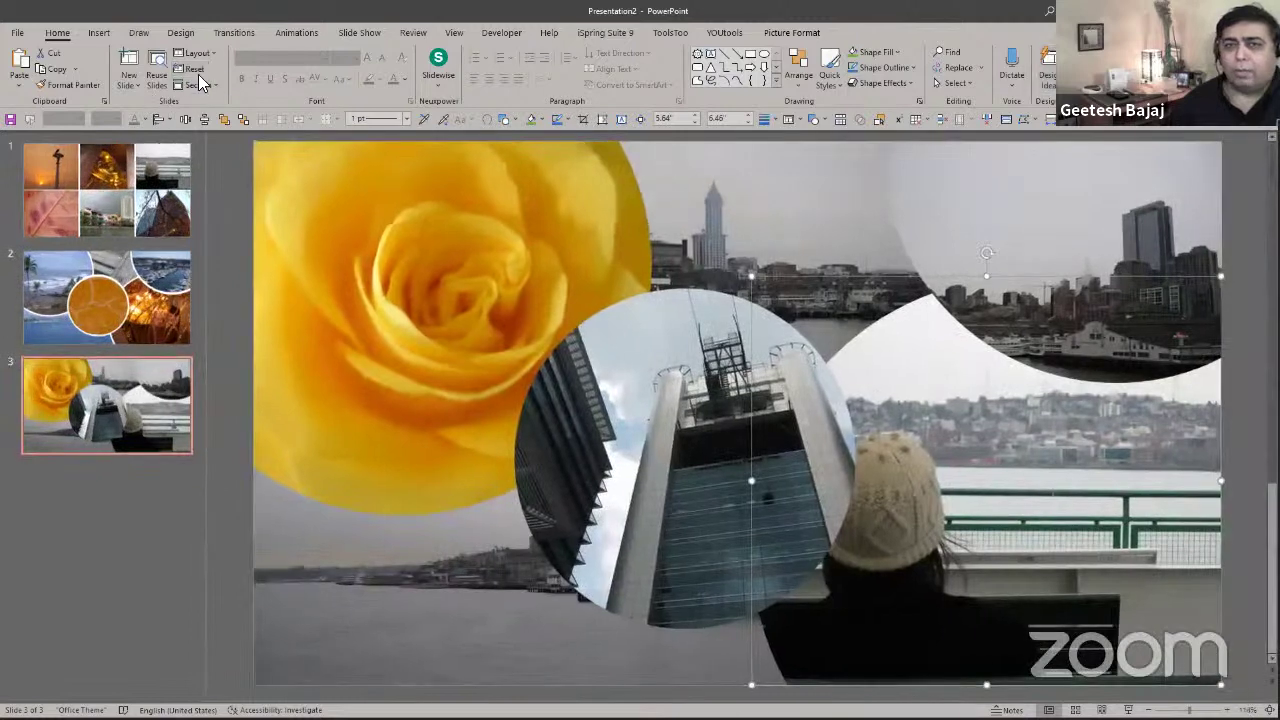
click(1047, 75)
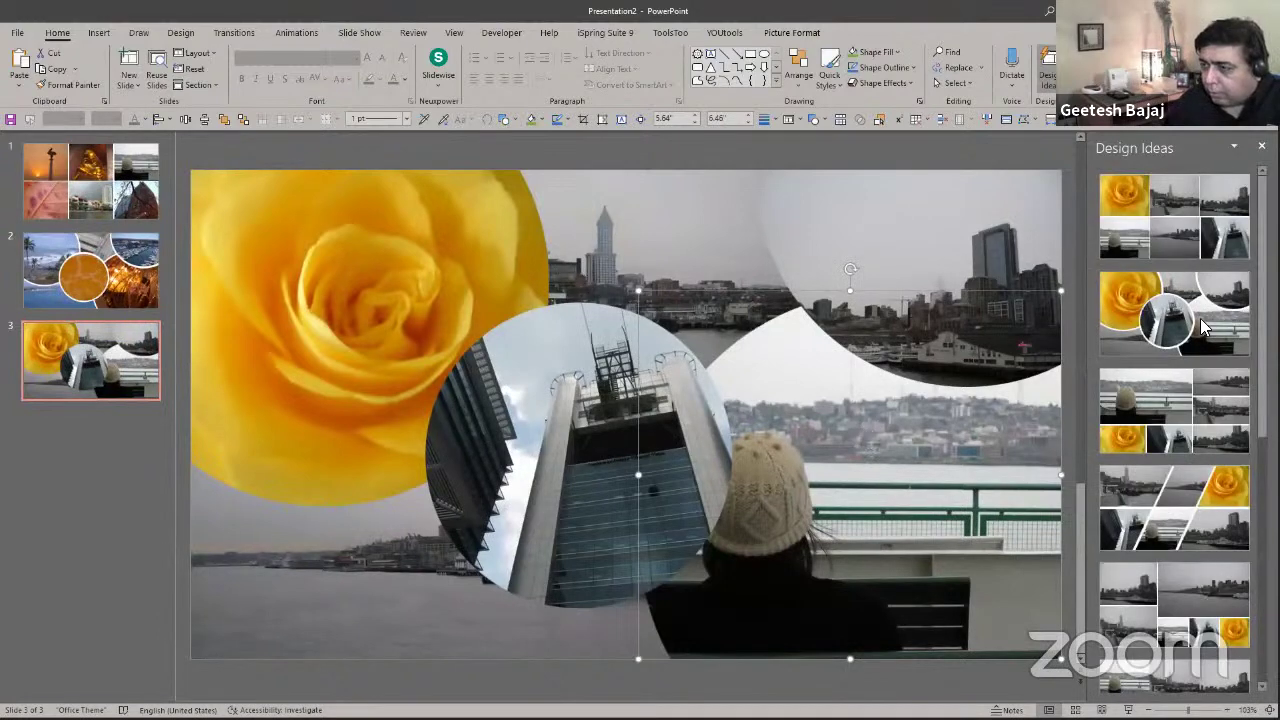
scroll(1196, 396, down, 5)
scroll(1196, 396, down, 5)
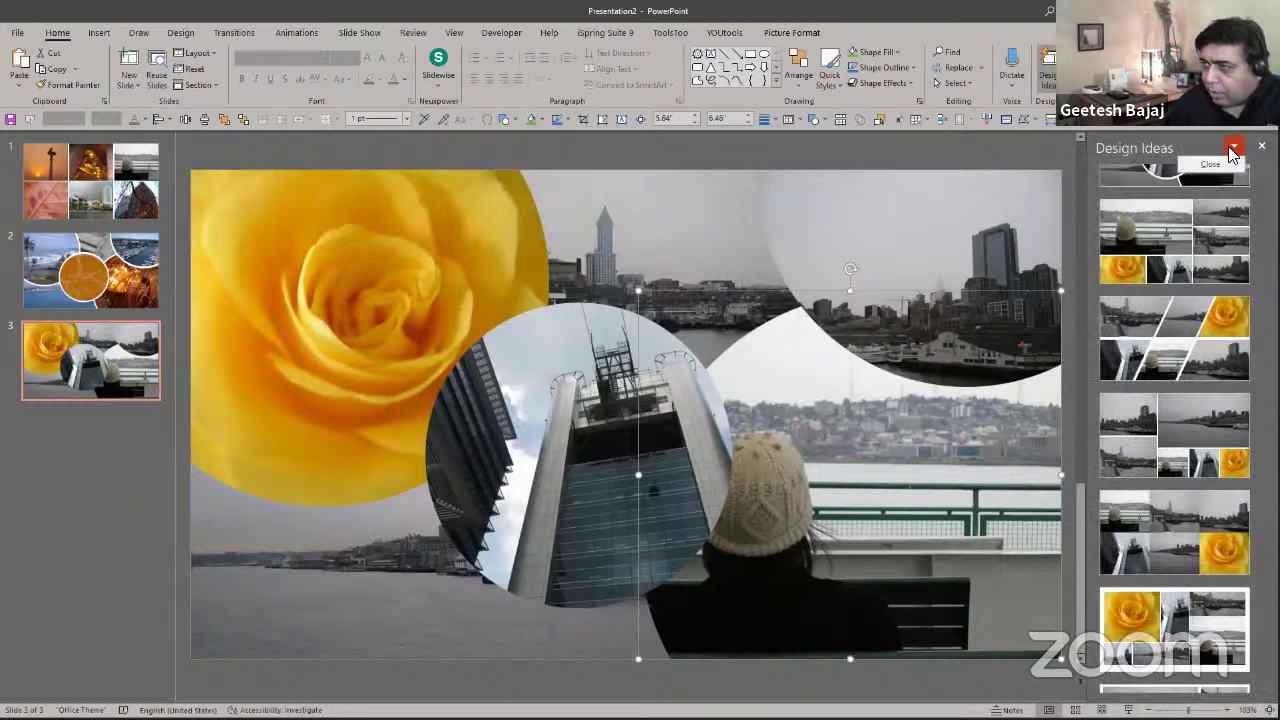
click(1175, 246)
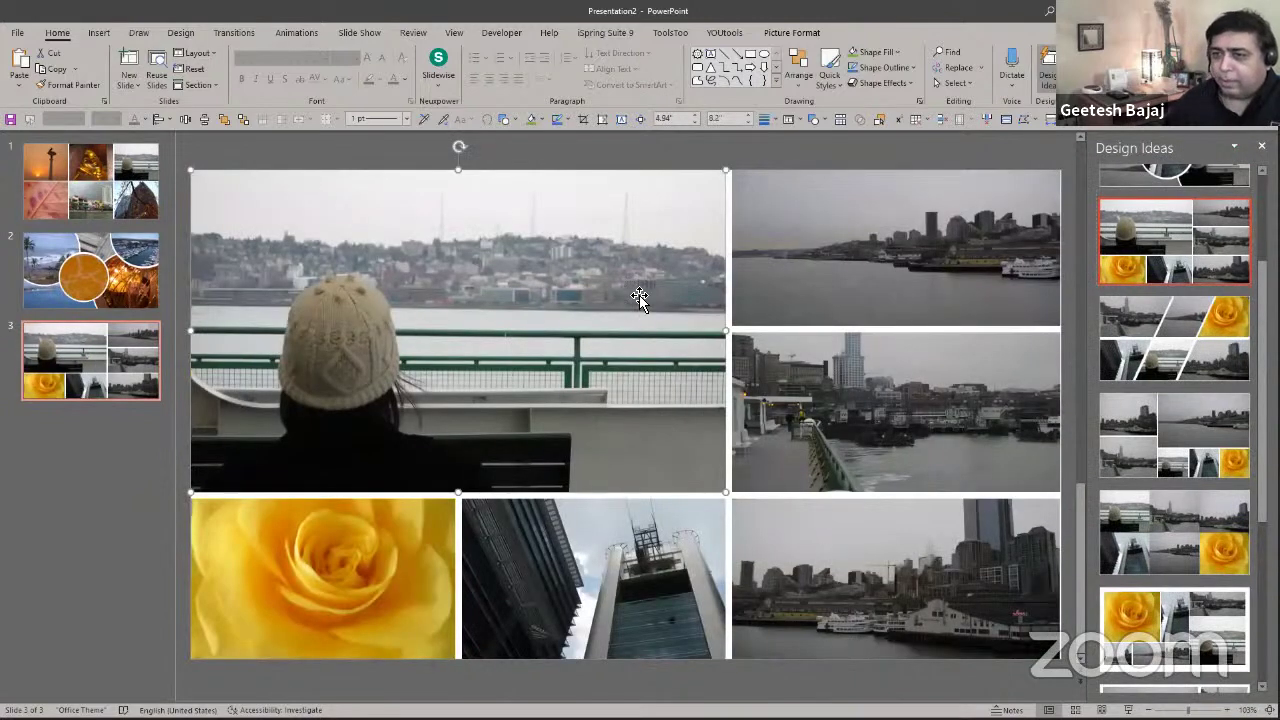
Reset the large hat photo's picture formatting and size.
click(846, 568)
click(858, 442)
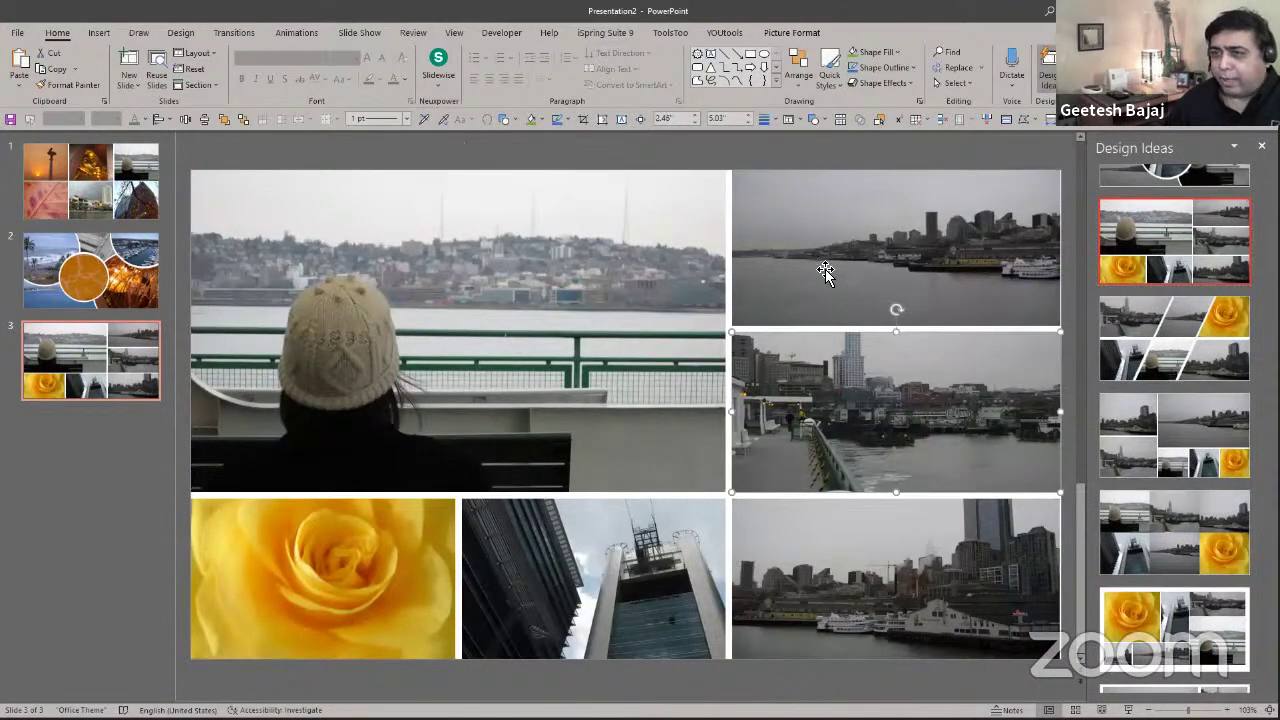
click(710, 162)
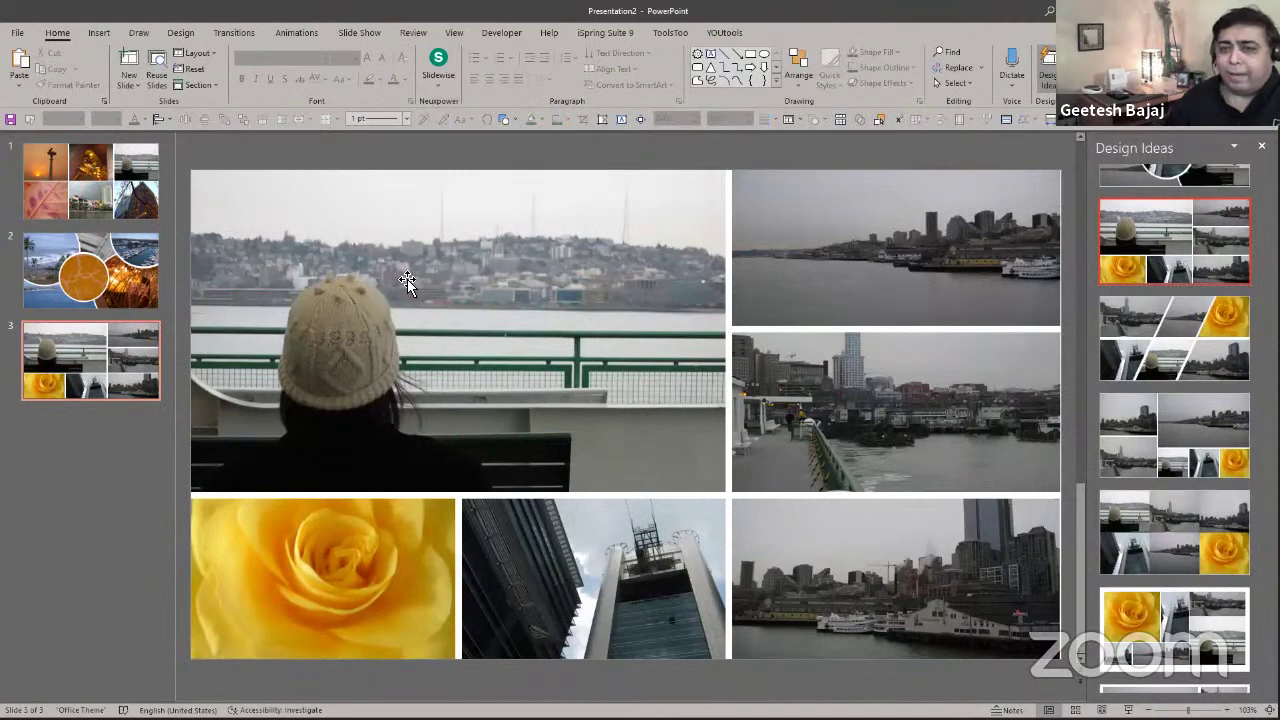
click(407, 279)
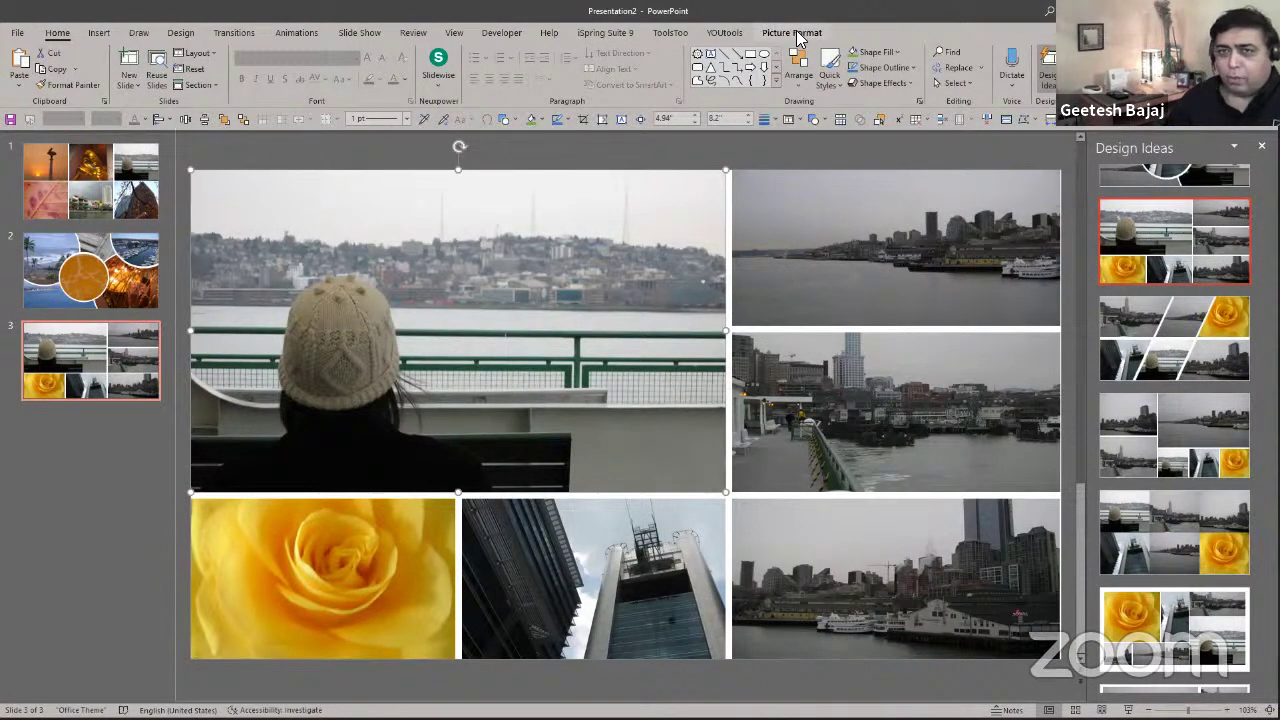
click(797, 34)
click(282, 85)
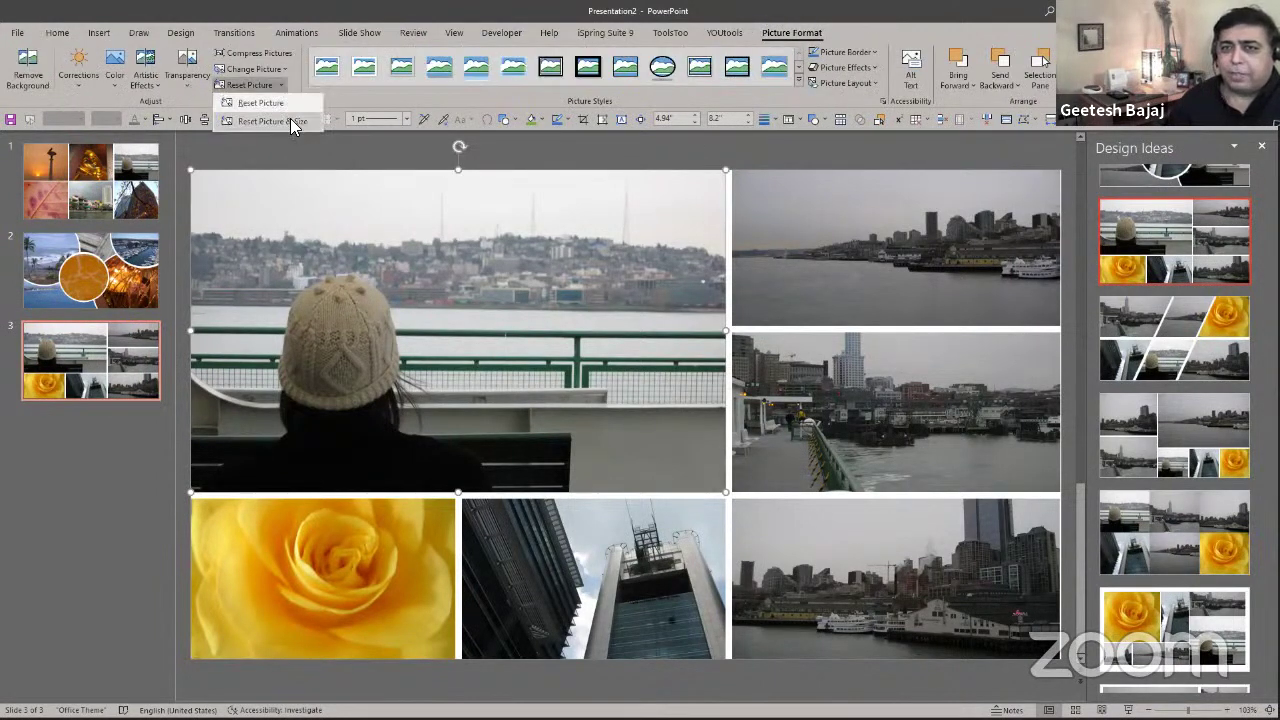
click(290, 121)
Reset picture and size for the three harbour photos, the building and the yellow rose.
ctrl+scroll(423, 194, up, 1)
click(943, 300)
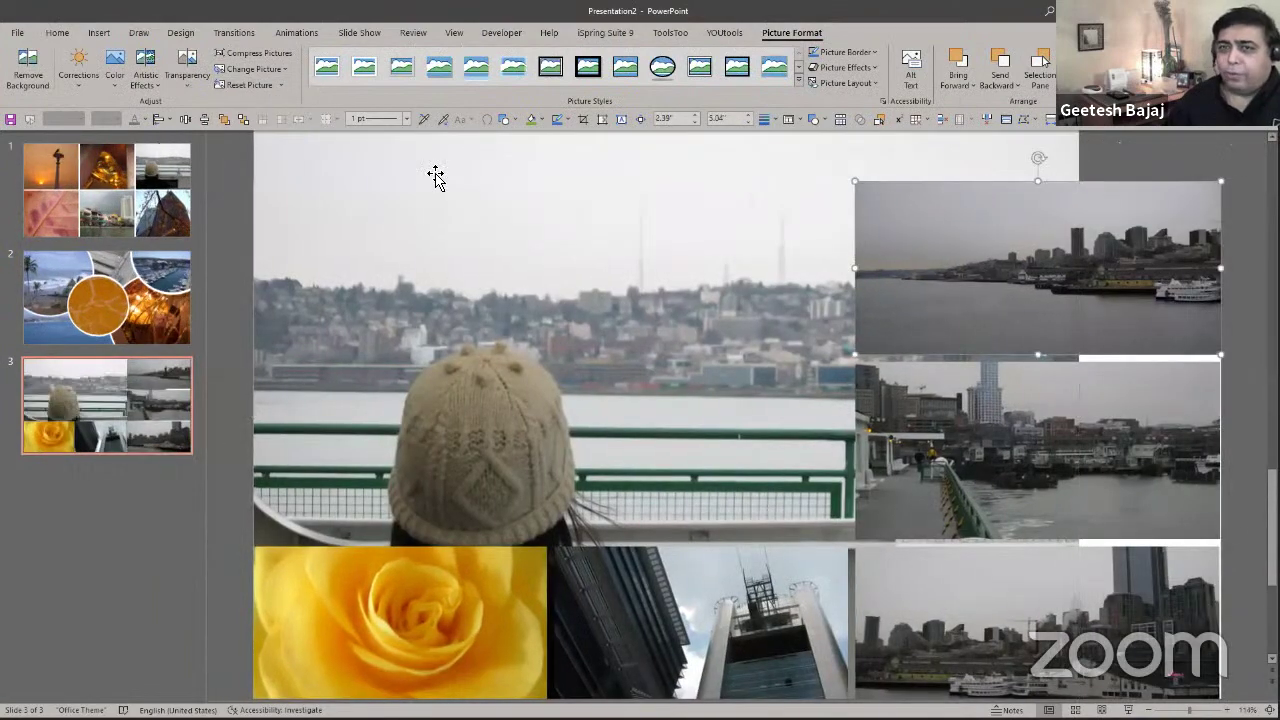
shift+click(893, 410)
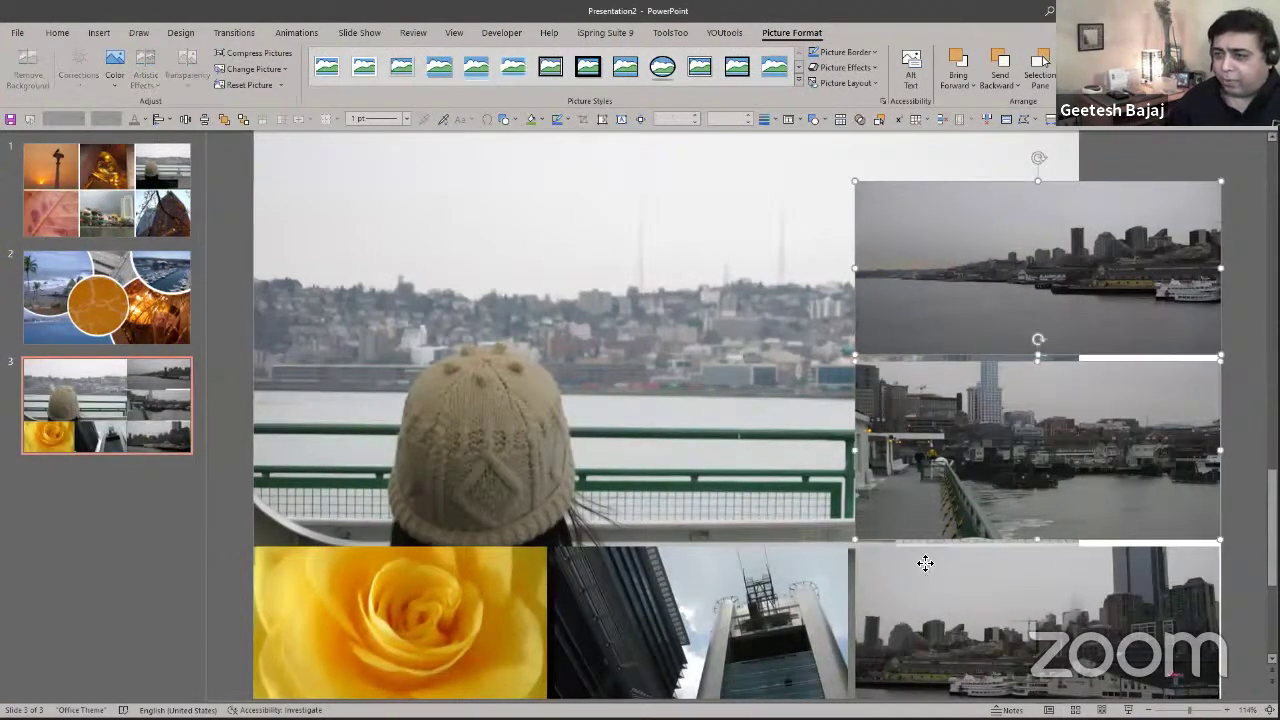
shift+click(925, 563)
shift+click(724, 601)
shift+click(503, 605)
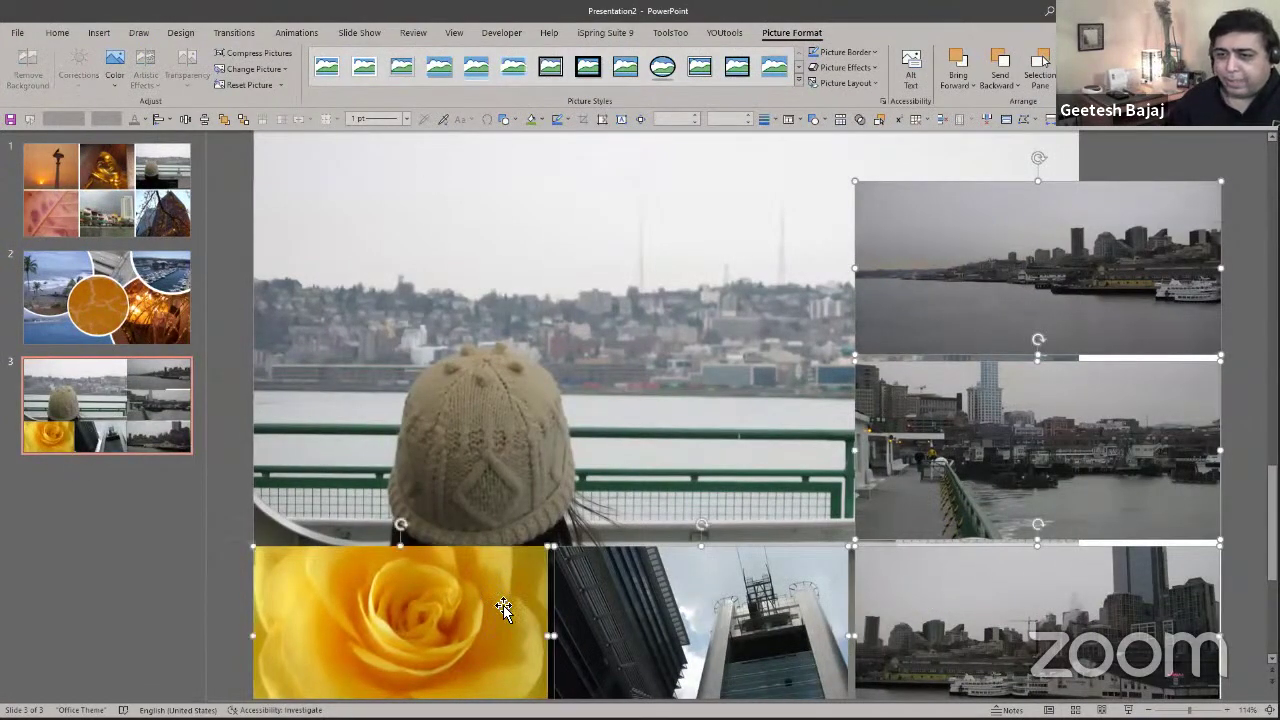
click(280, 84)
click(286, 118)
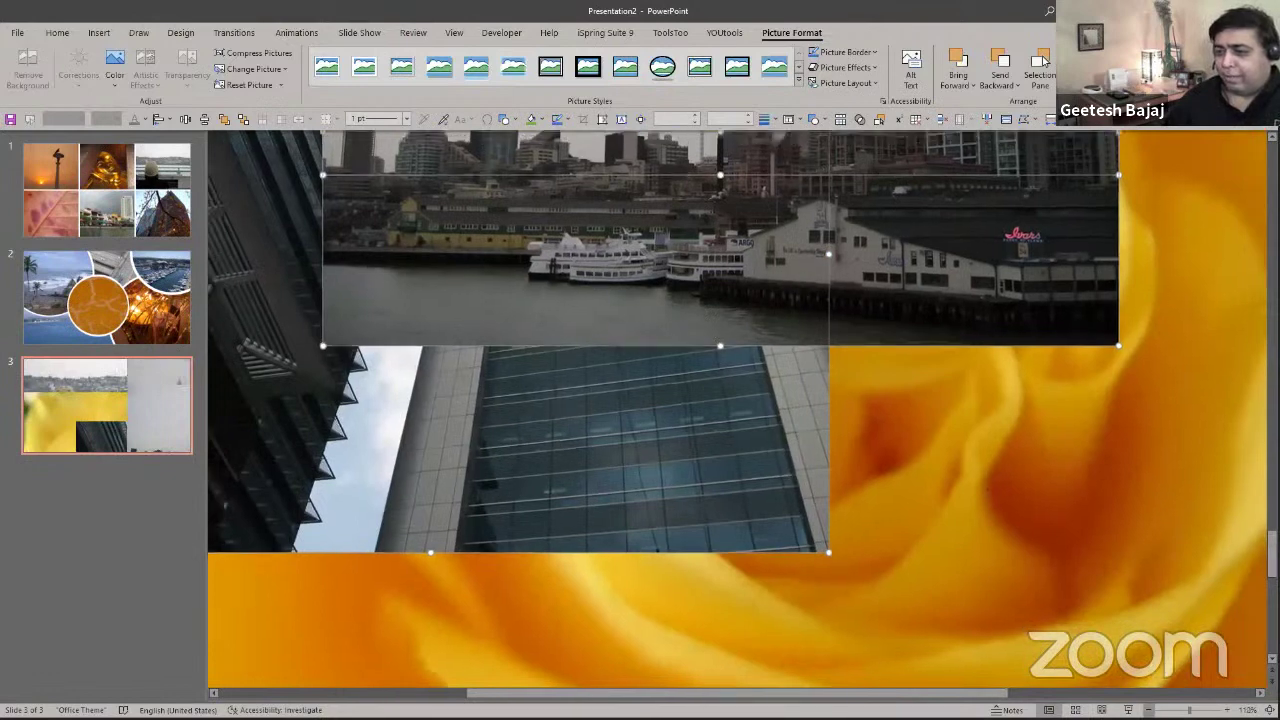
Shrink the oversized rose picture by dragging its corner inward.
ctrl+scroll(1043, 60, down, 5)
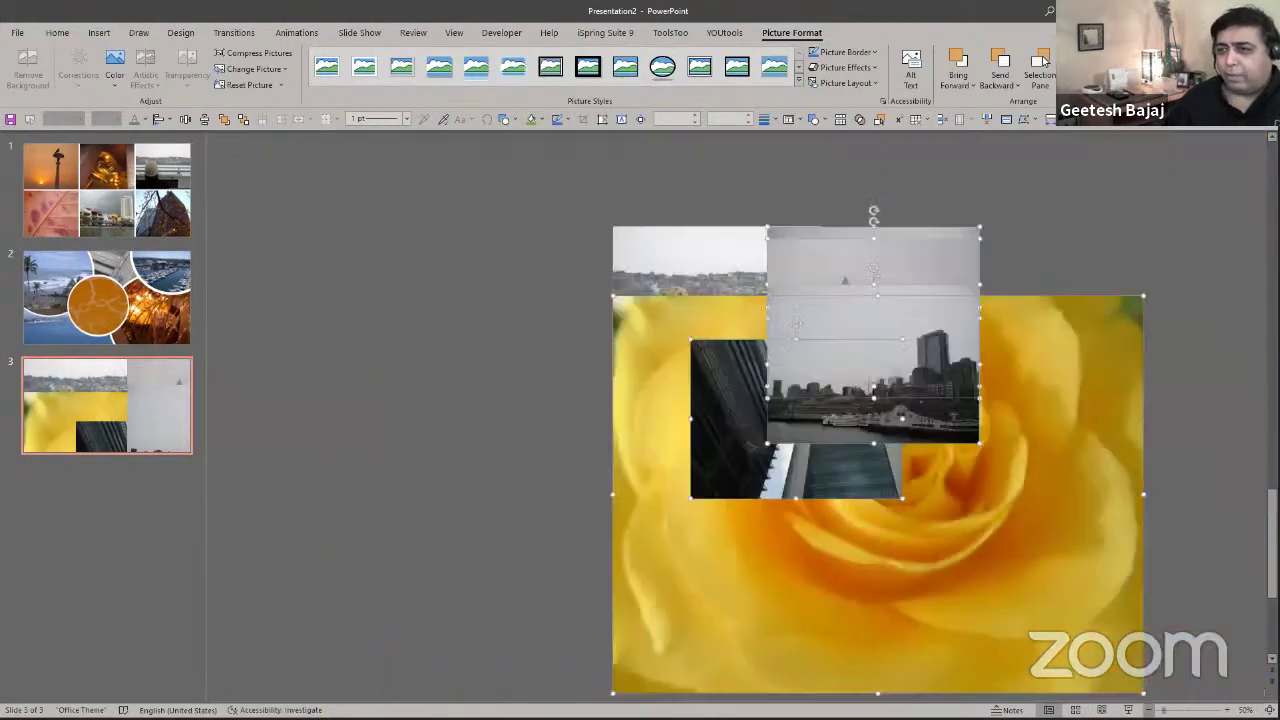
click(1082, 652)
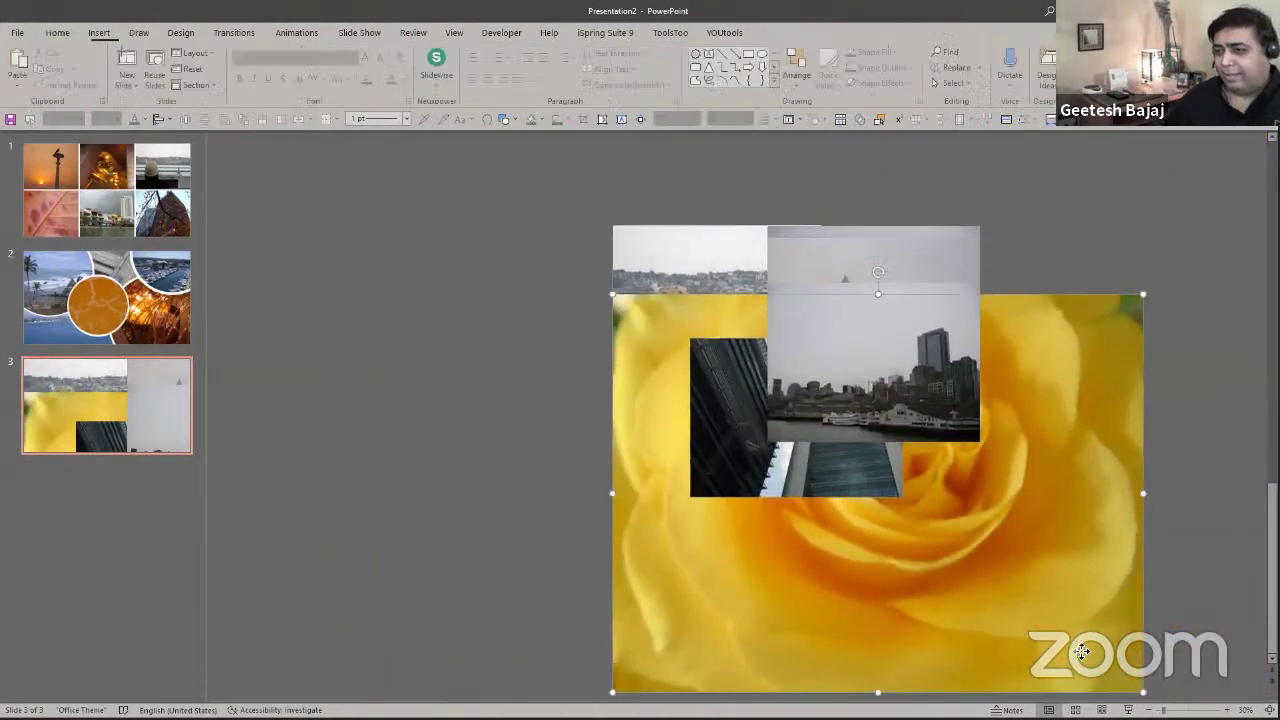
mouse_move(1143, 692)
mouse_down()
mouse_move(831, 493)
mouse_move(902, 574)
mouse_up()
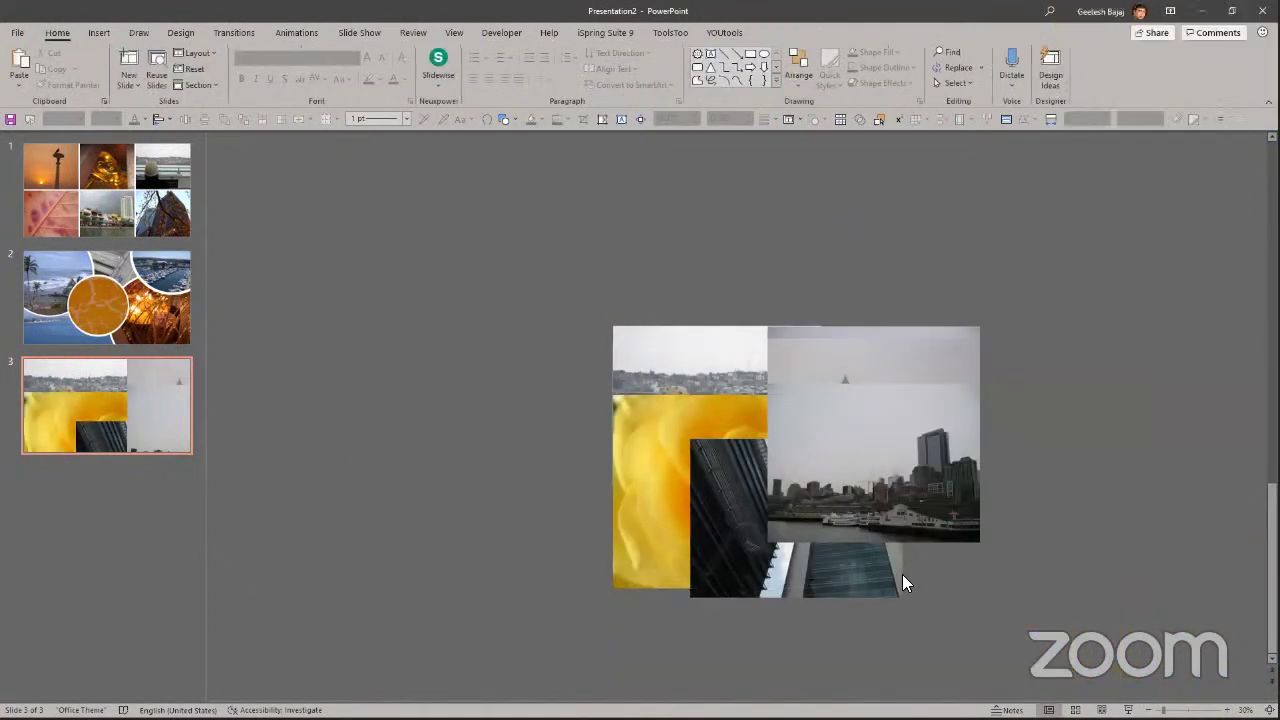
Apply the circular collage Design Idea to slide 3, centred on the tower photo.
click(90, 390)
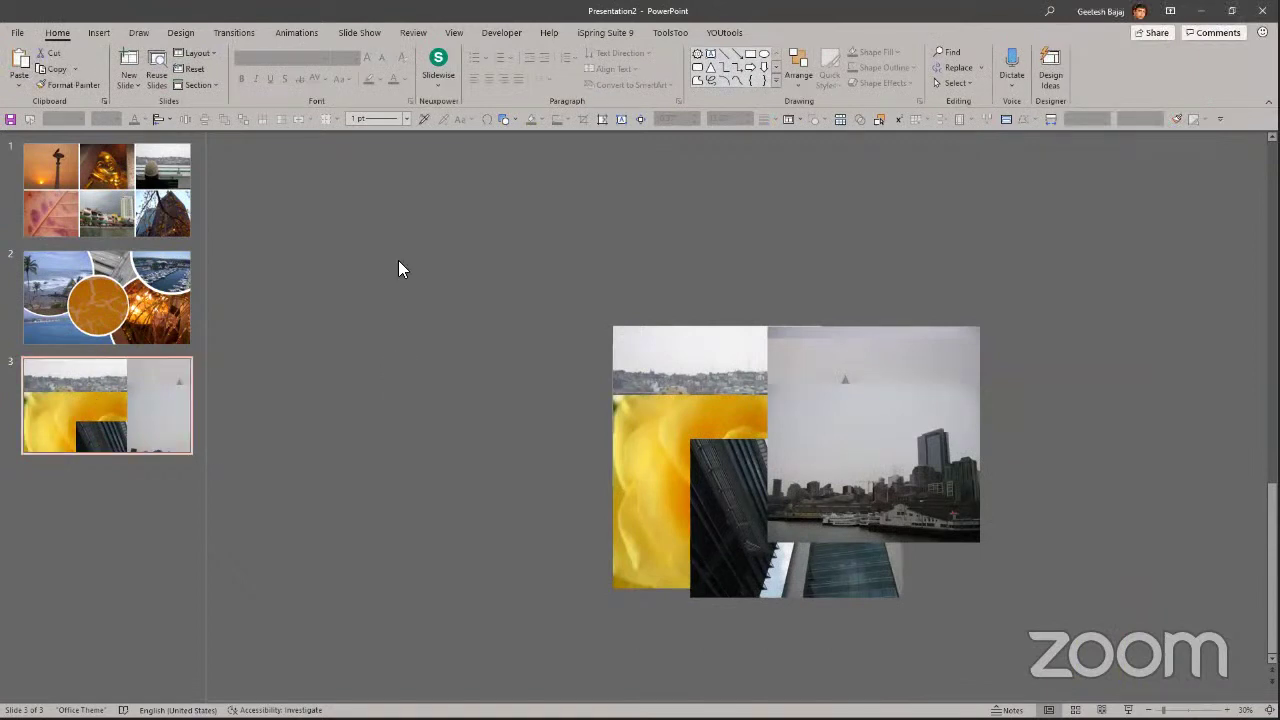
click(178, 36)
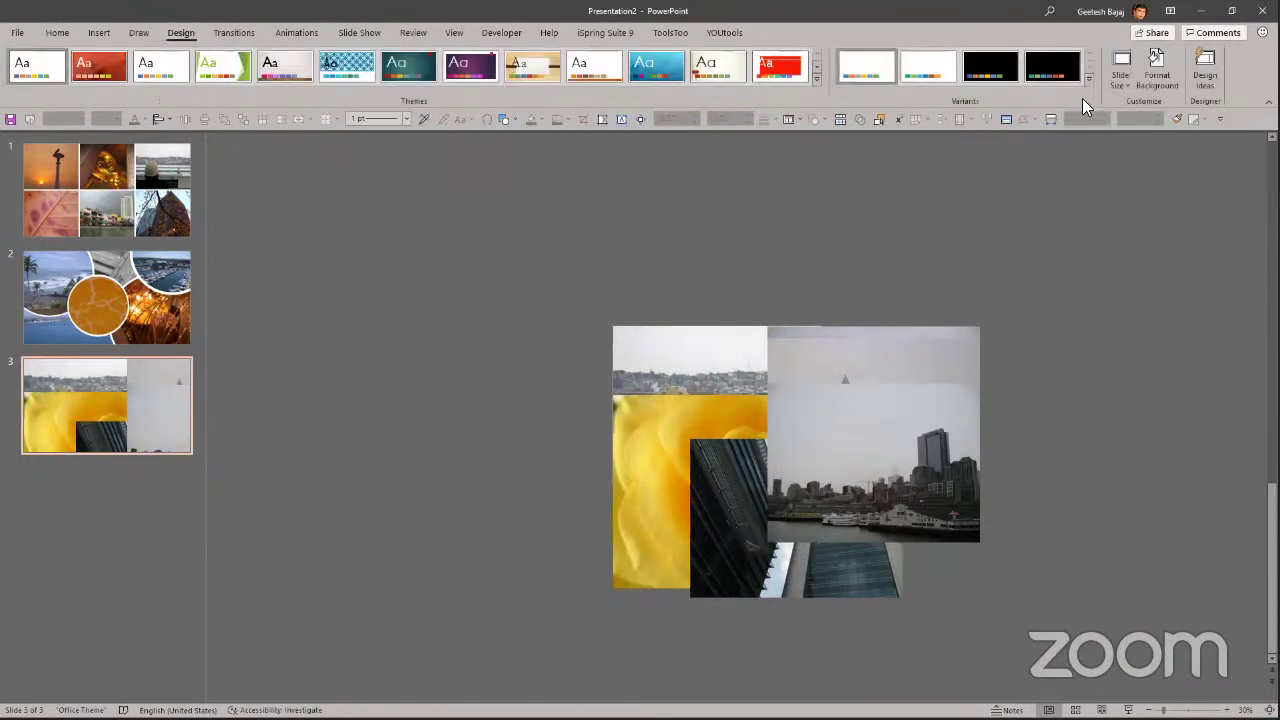
click(1206, 72)
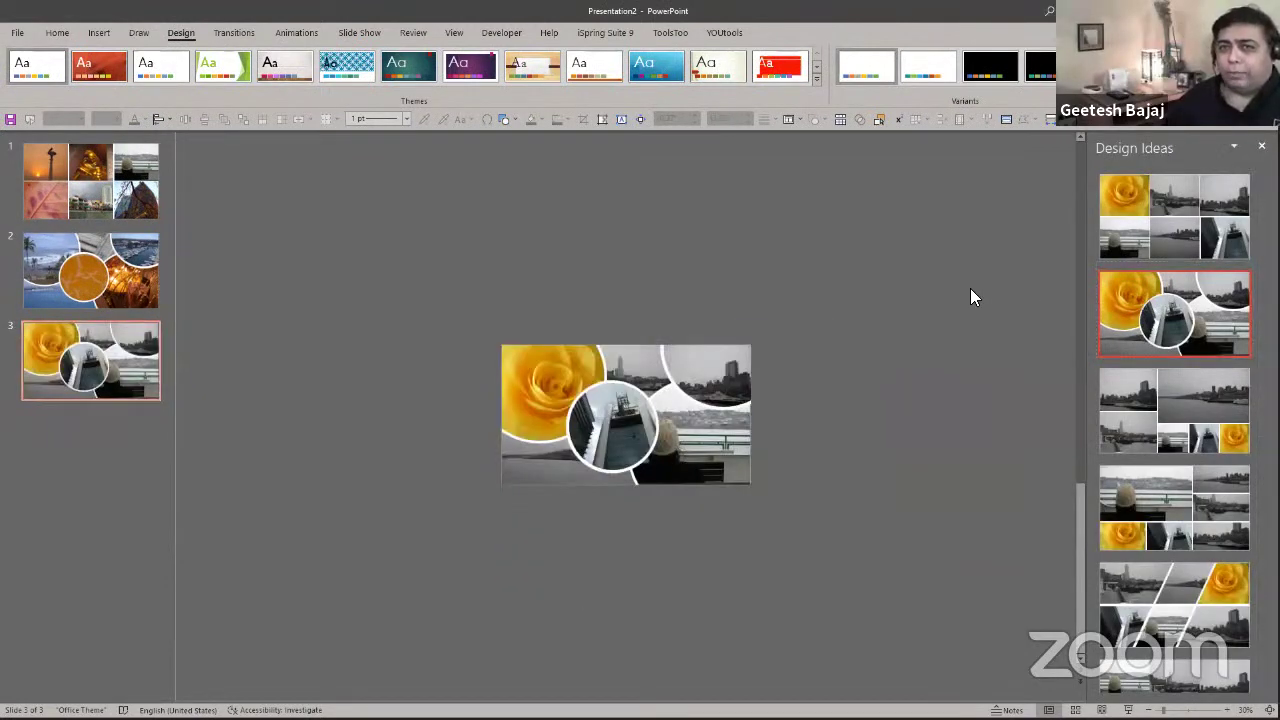
Look through slides 1, 2 and 3, finishing on slide 2.
click(134, 280)
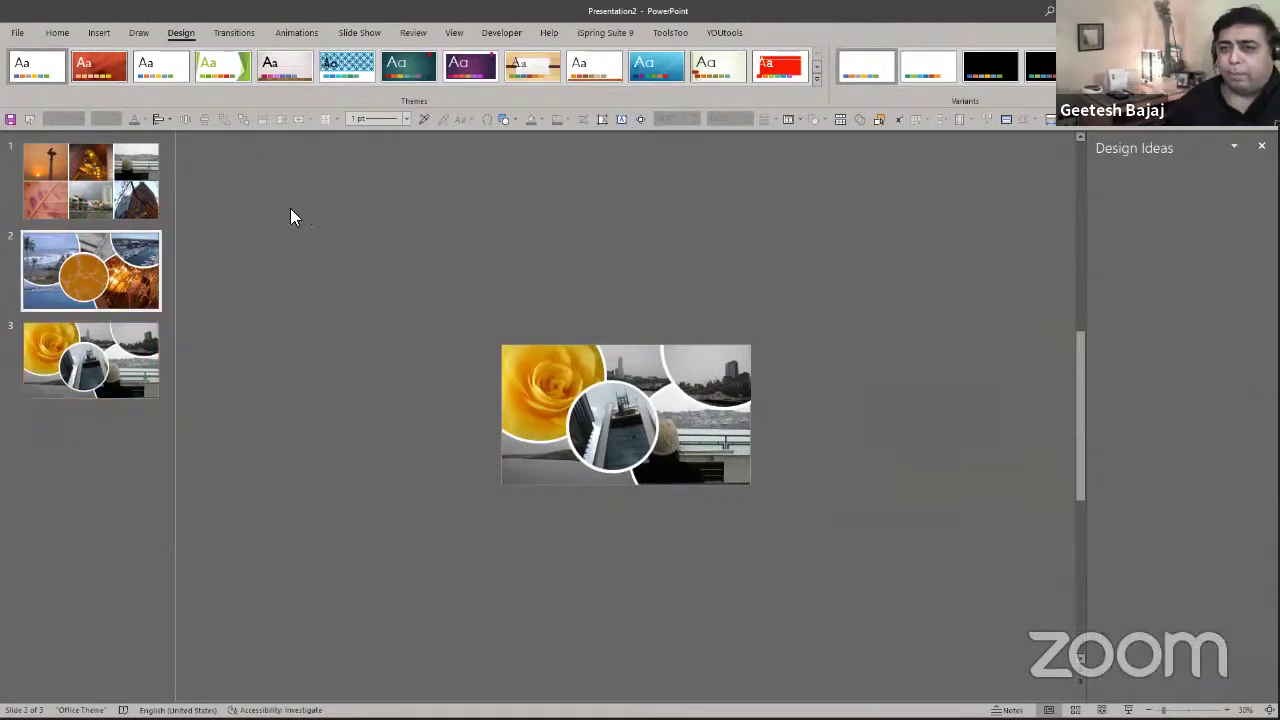
key(Up)
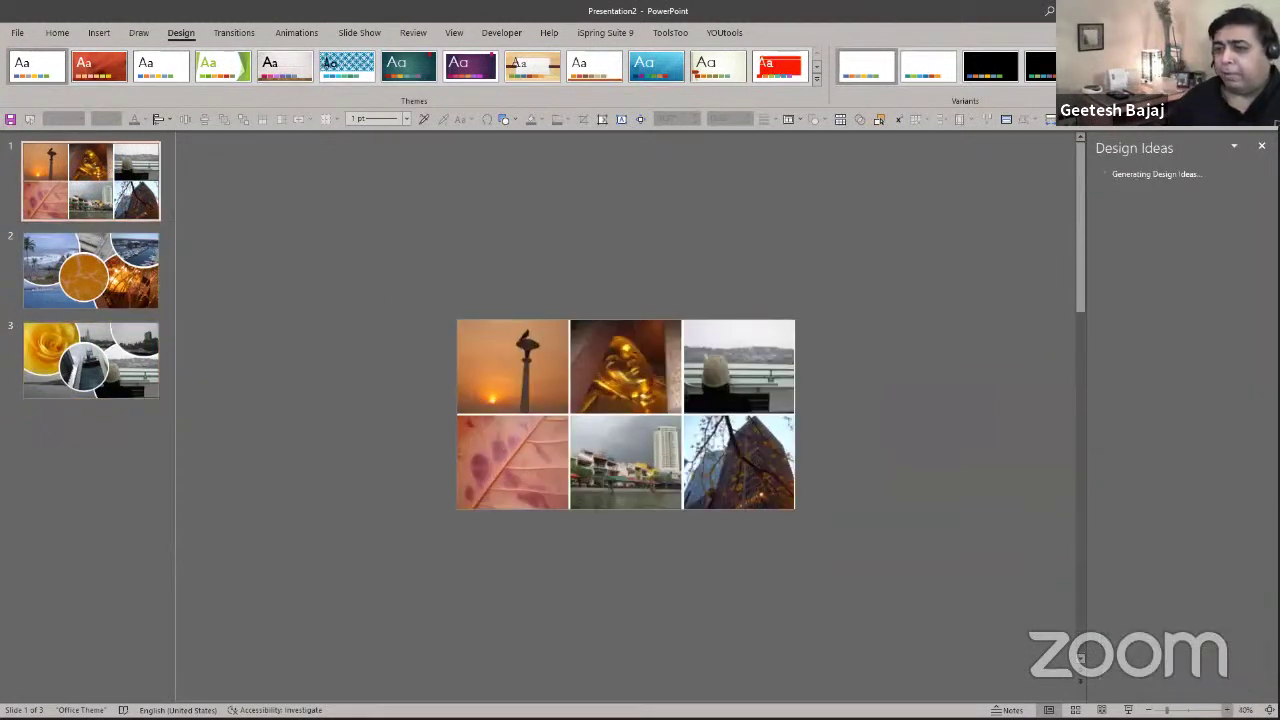
scroll(626, 414, up, 2)
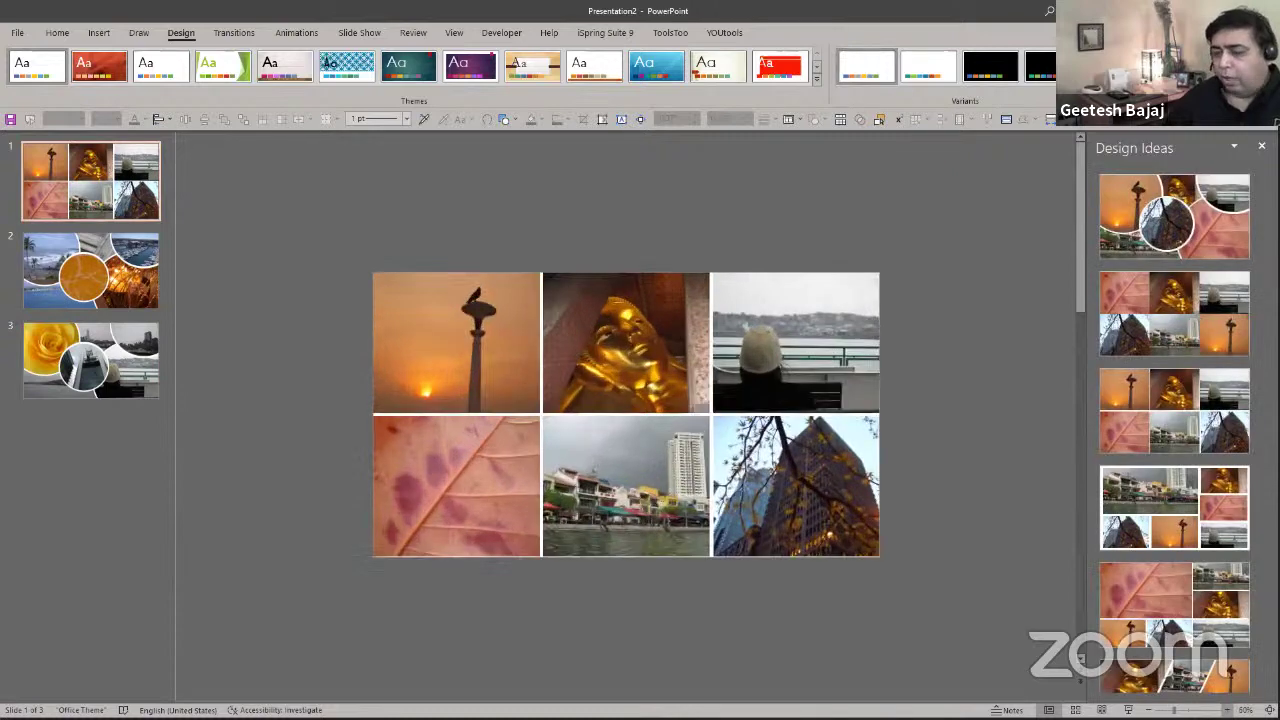
scroll(626, 414, up, 2)
scroll(1016, 650, up, 1)
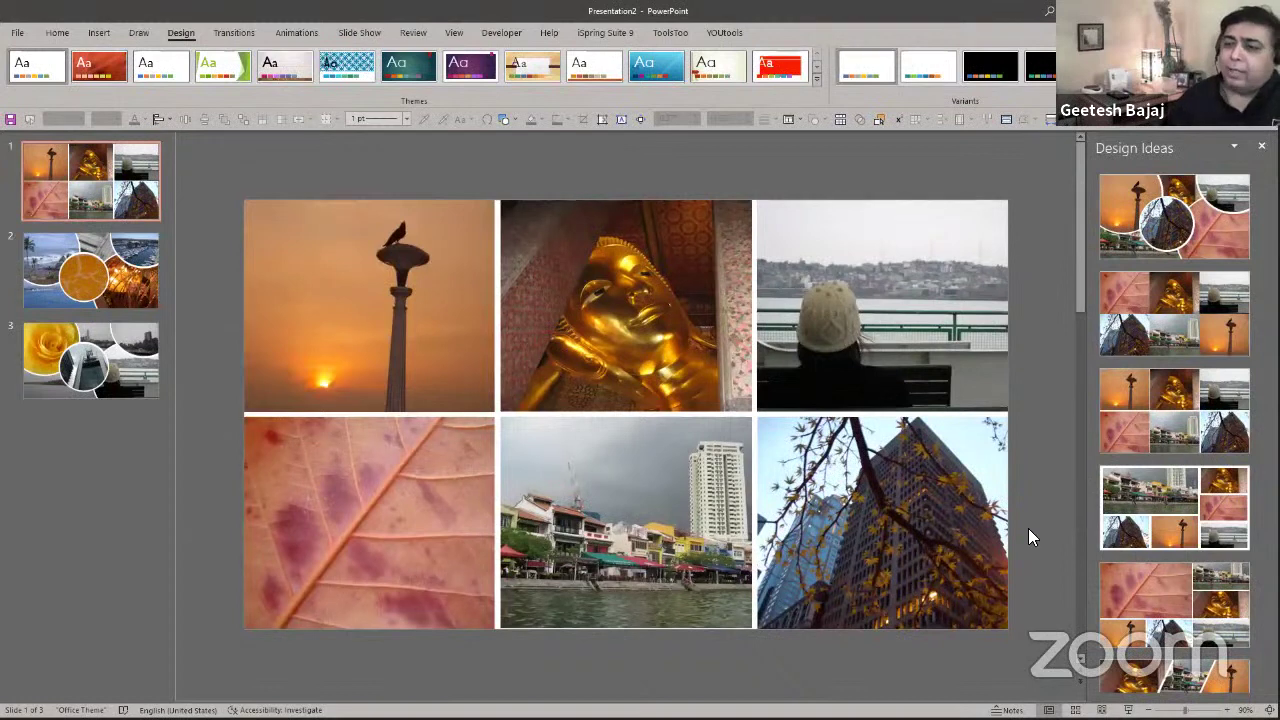
click(143, 254)
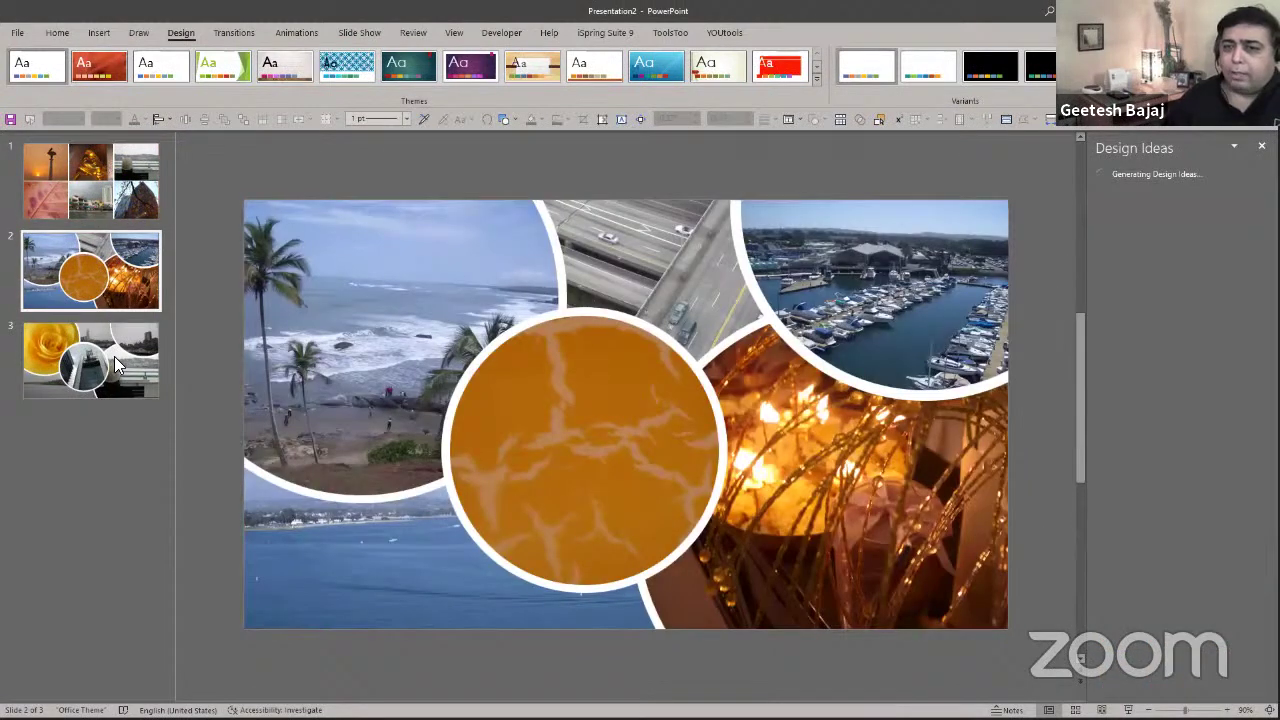
click(114, 356)
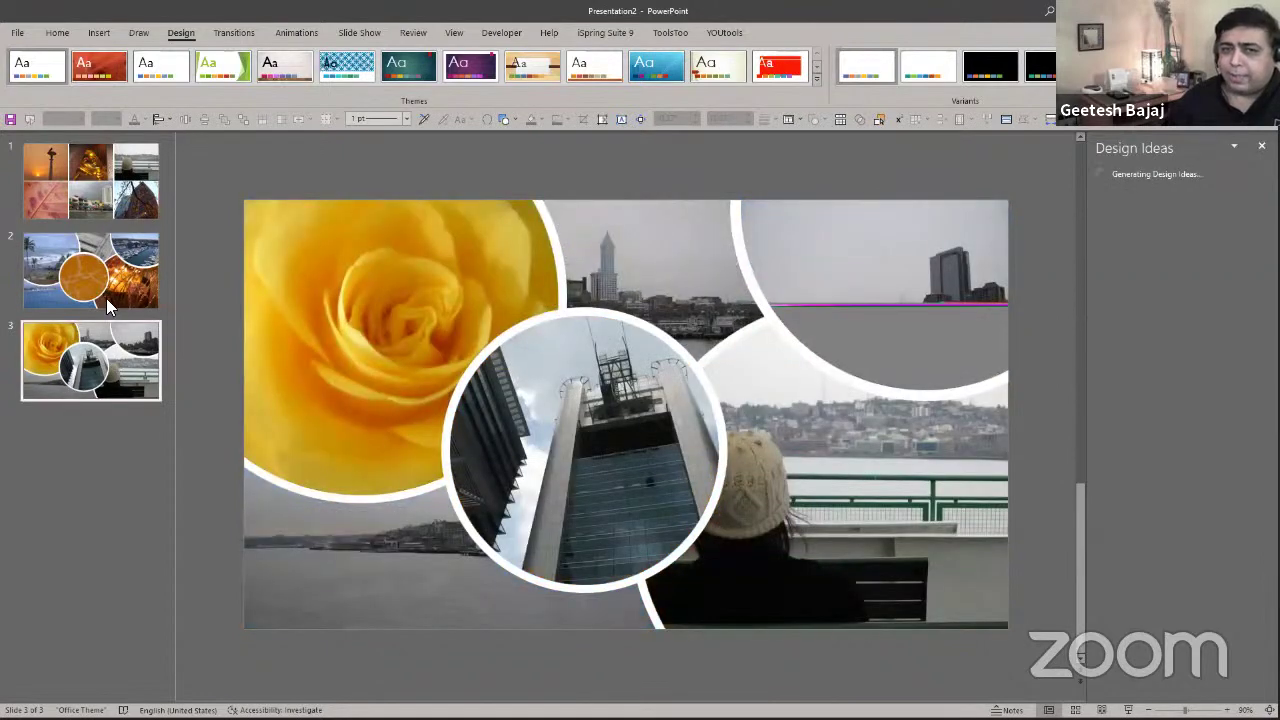
click(98, 288)
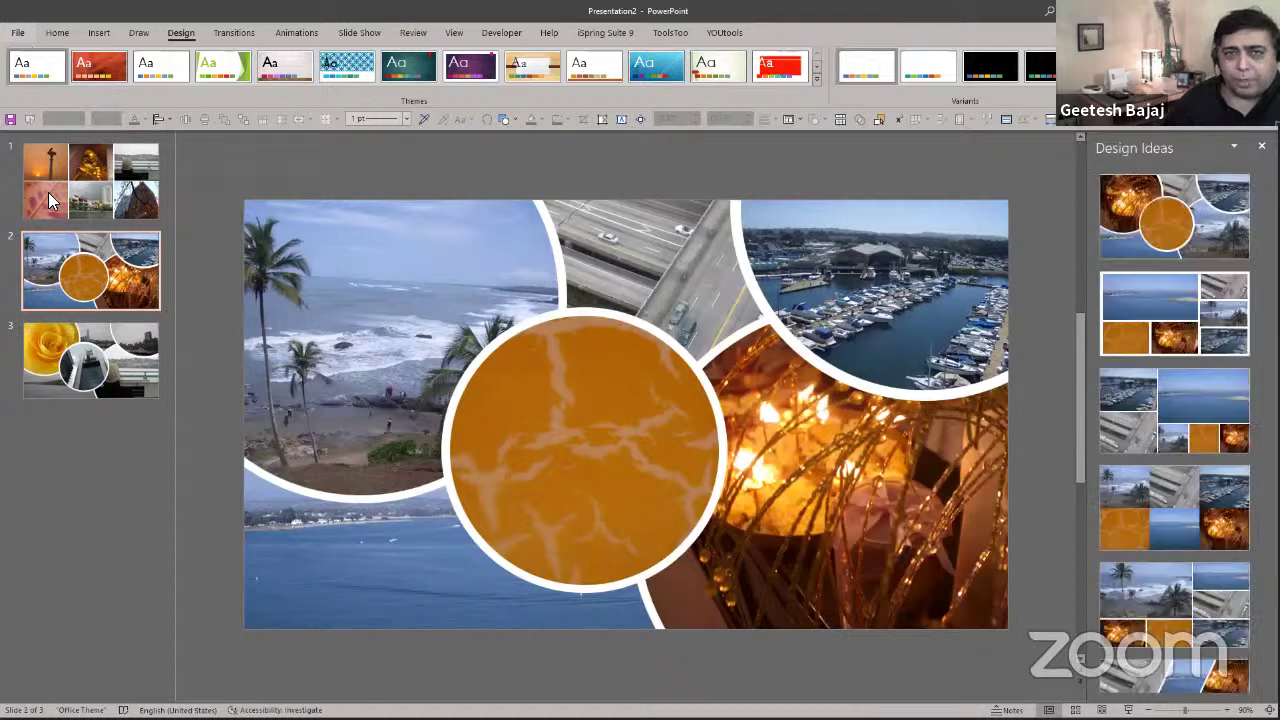
click(18, 33)
Save the presentation as My Pictures.pptx in the 2020 10 October 09 folder, then open PowerPoint Options.
click(34, 206)
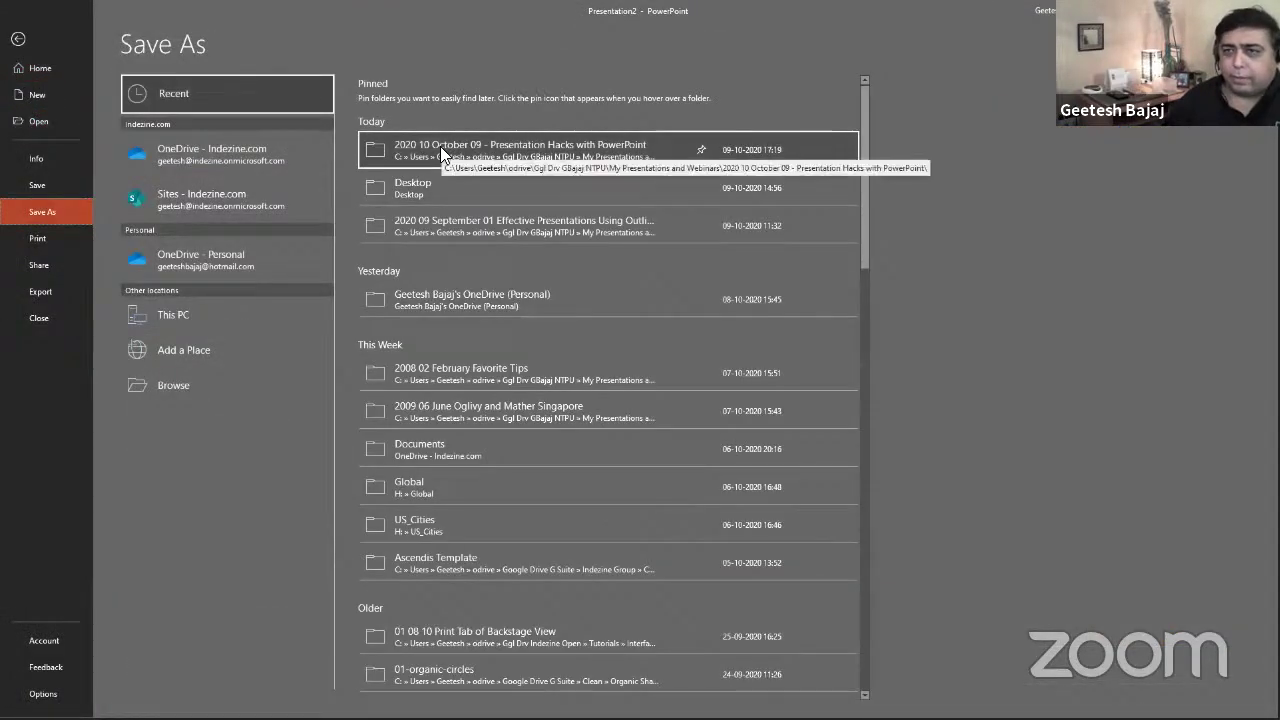
click(440, 146)
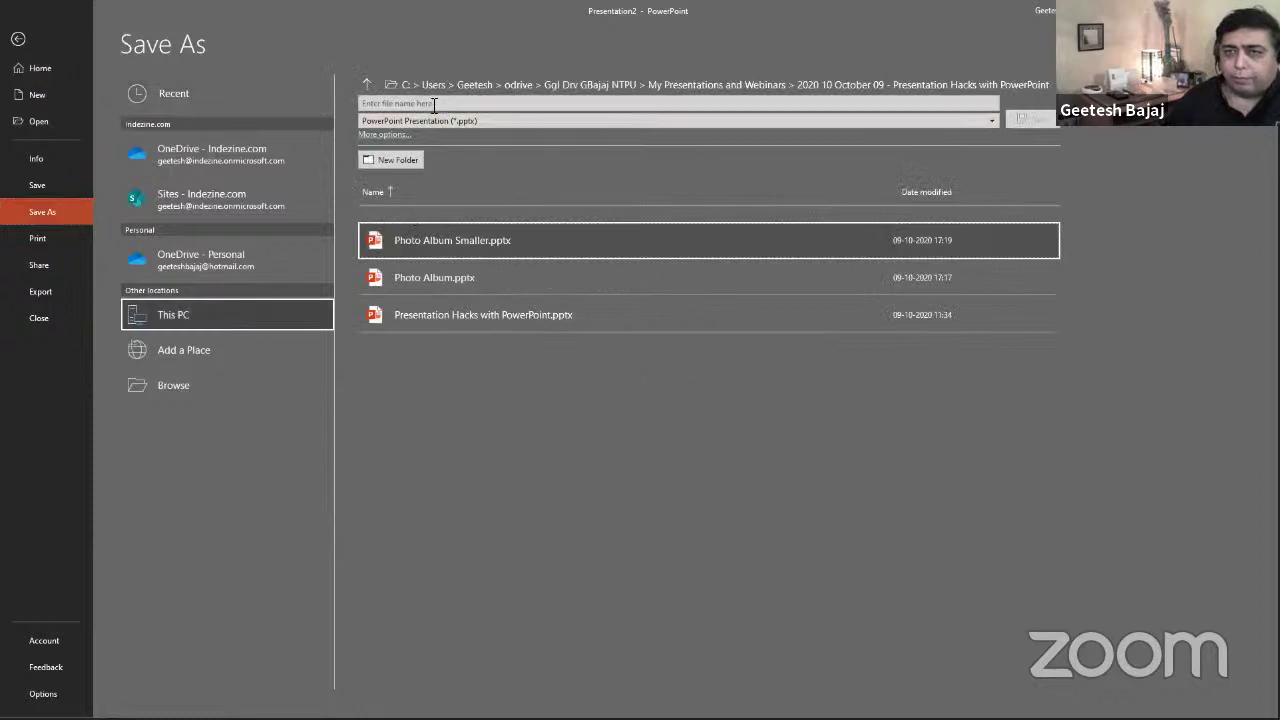
click(434, 104)
text(M)
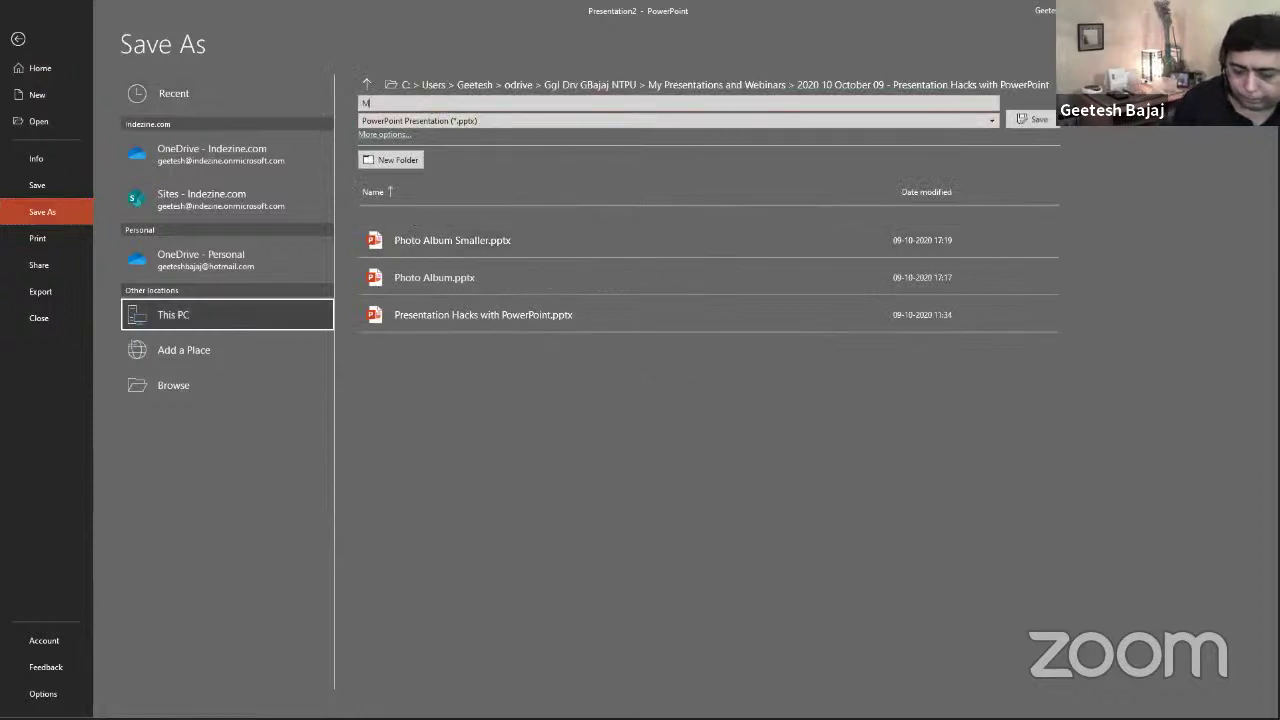
text(y Picture)
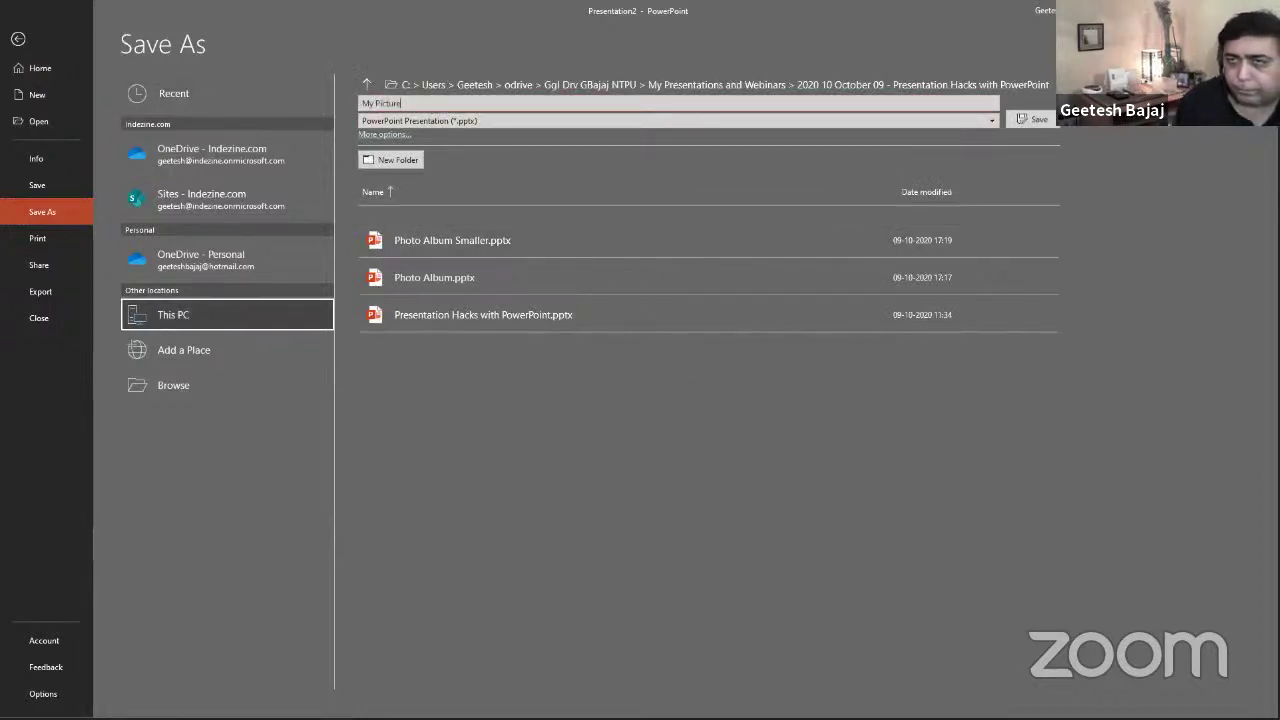
text(s)
click(1050, 118)
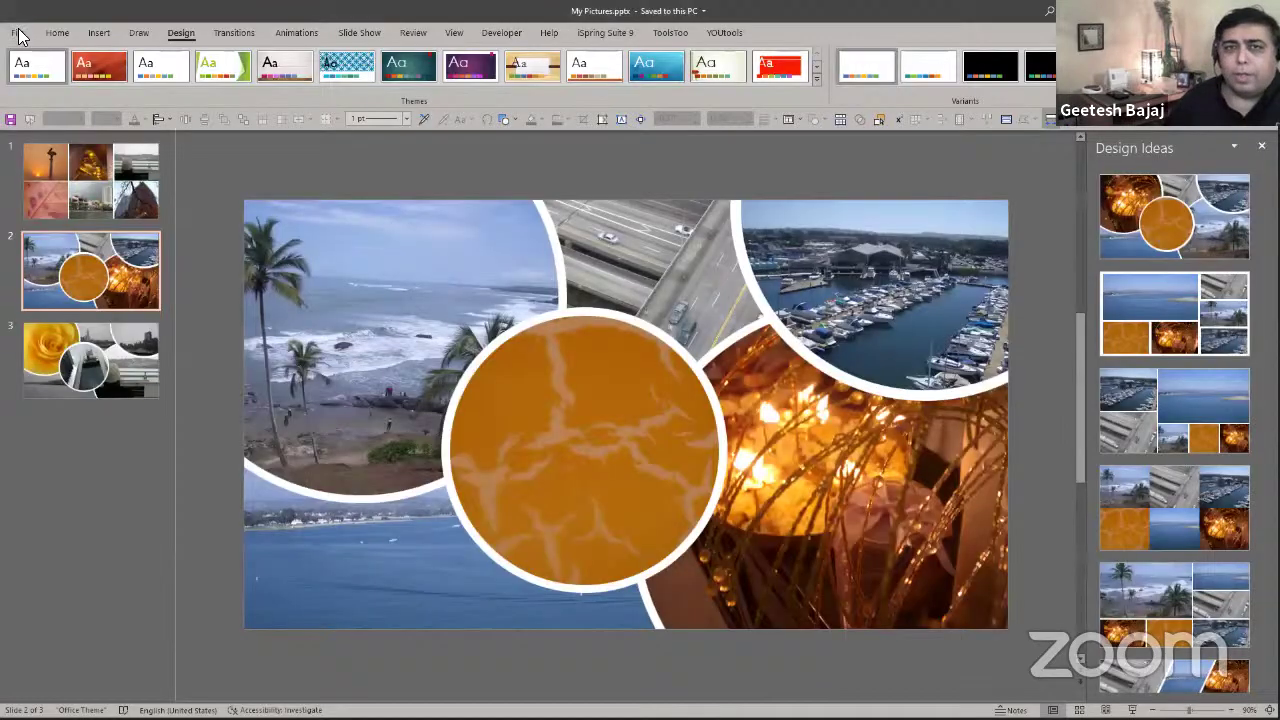
click(18, 34)
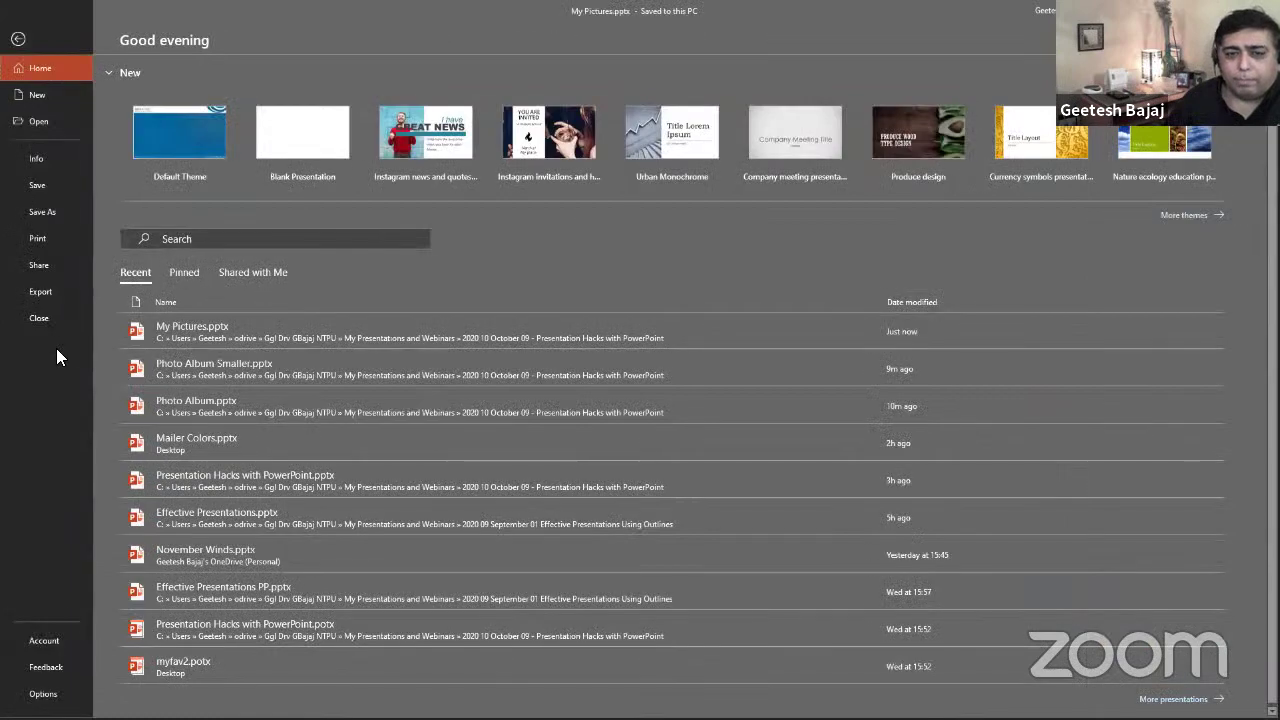
click(44, 694)
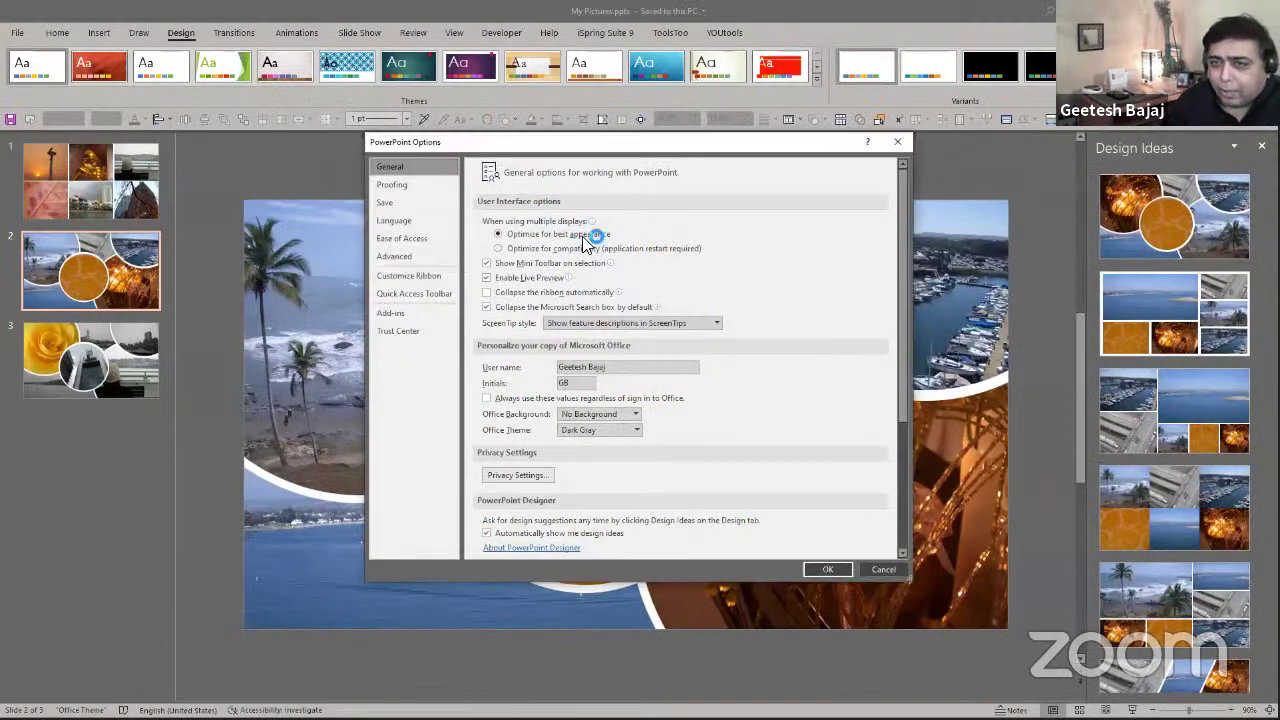
In Advanced options, try 96 ppi default image resolution, then restore High fidelity and confirm.
click(394, 256)
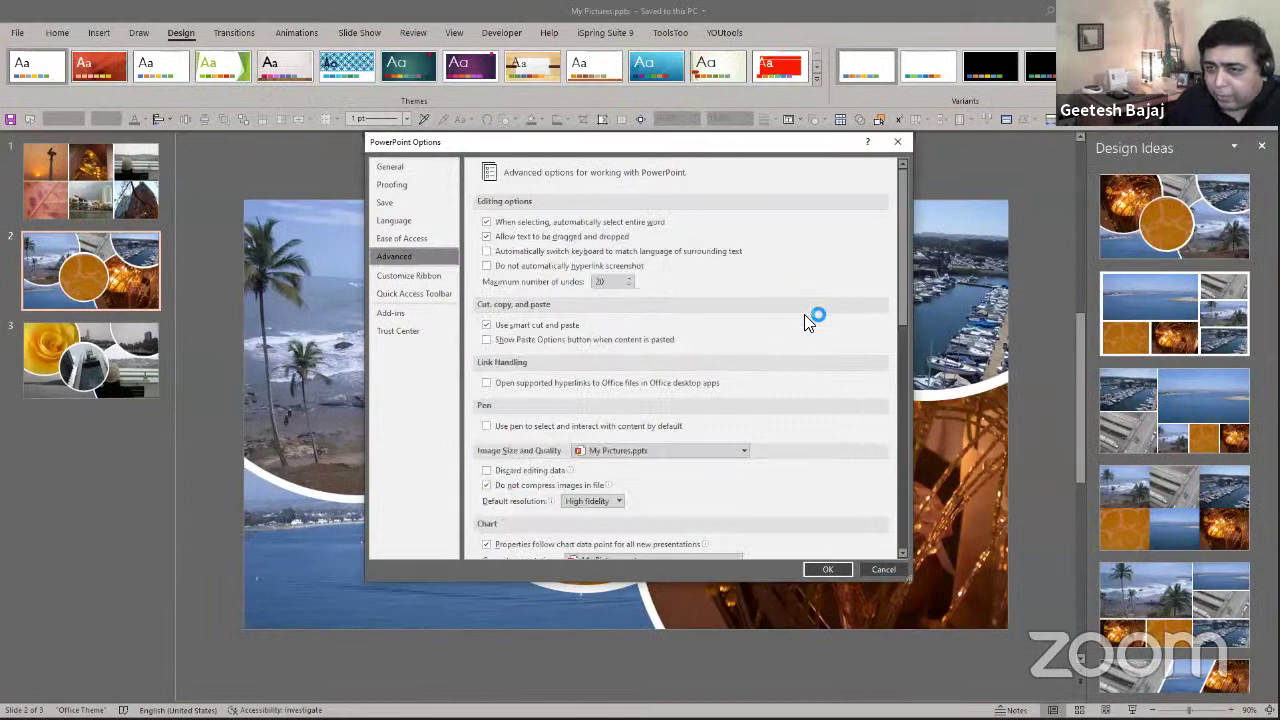
scroll(696, 380, down, 2)
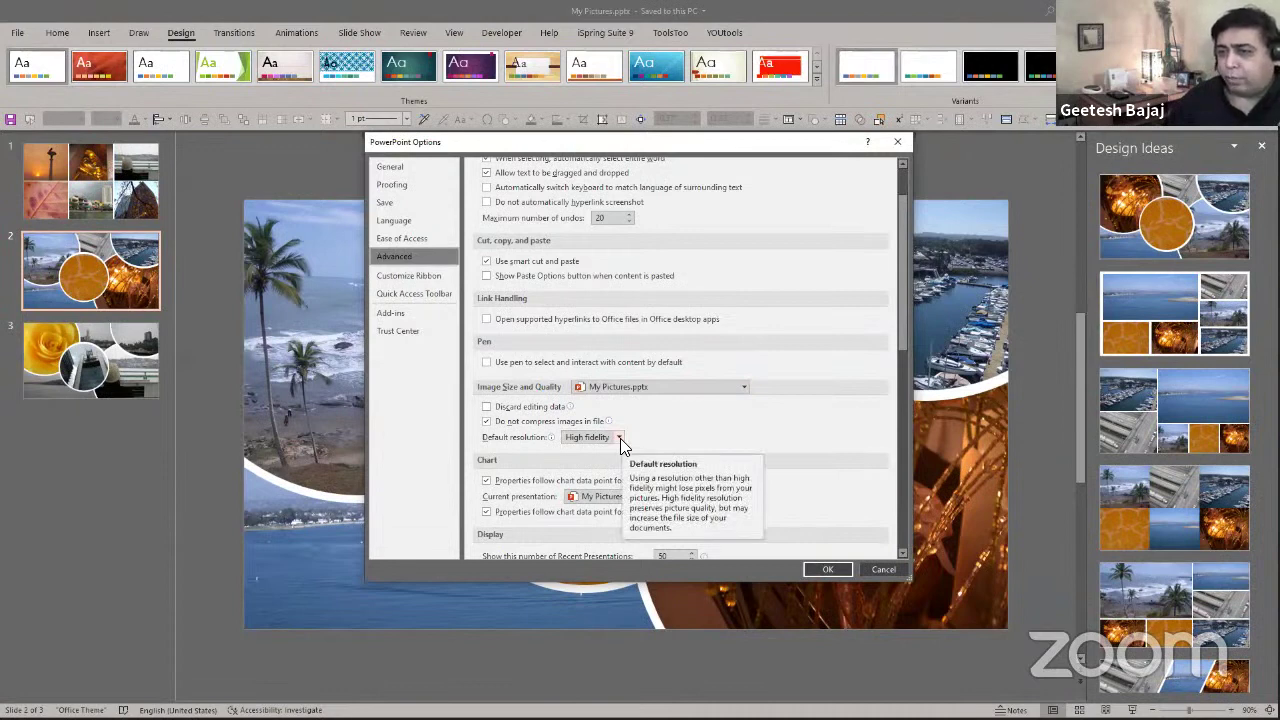
click(620, 438)
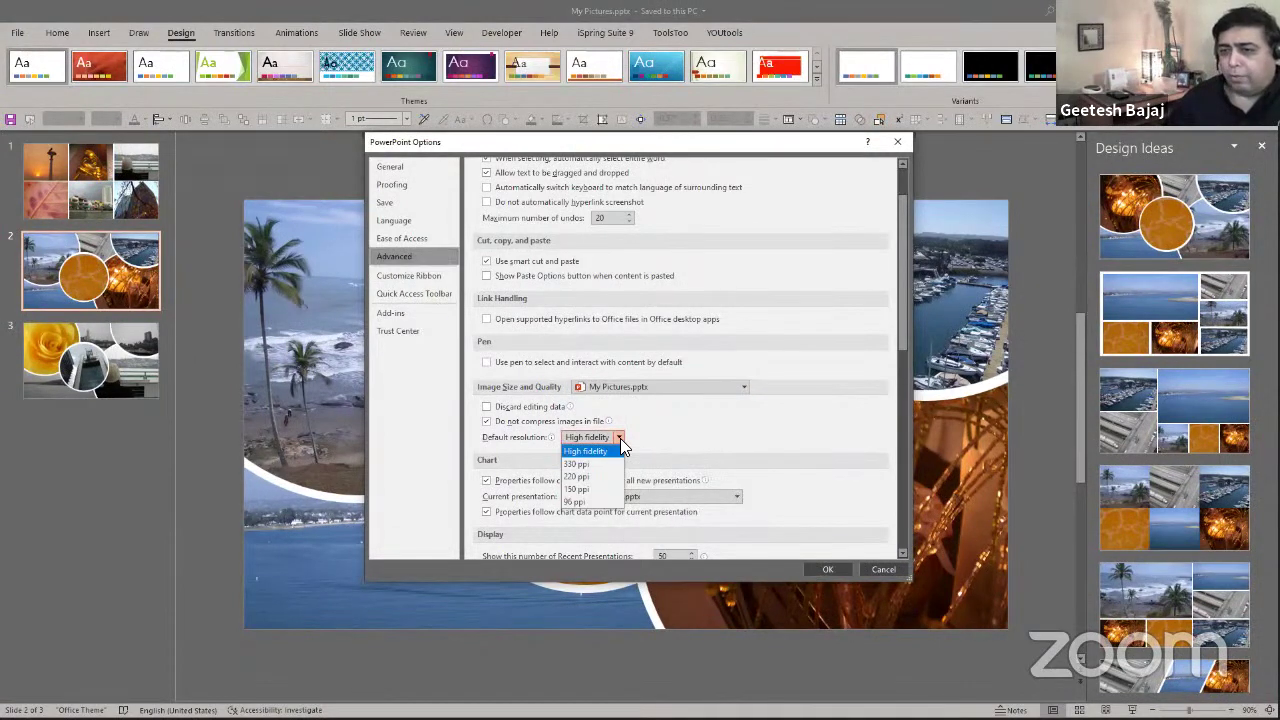
click(588, 502)
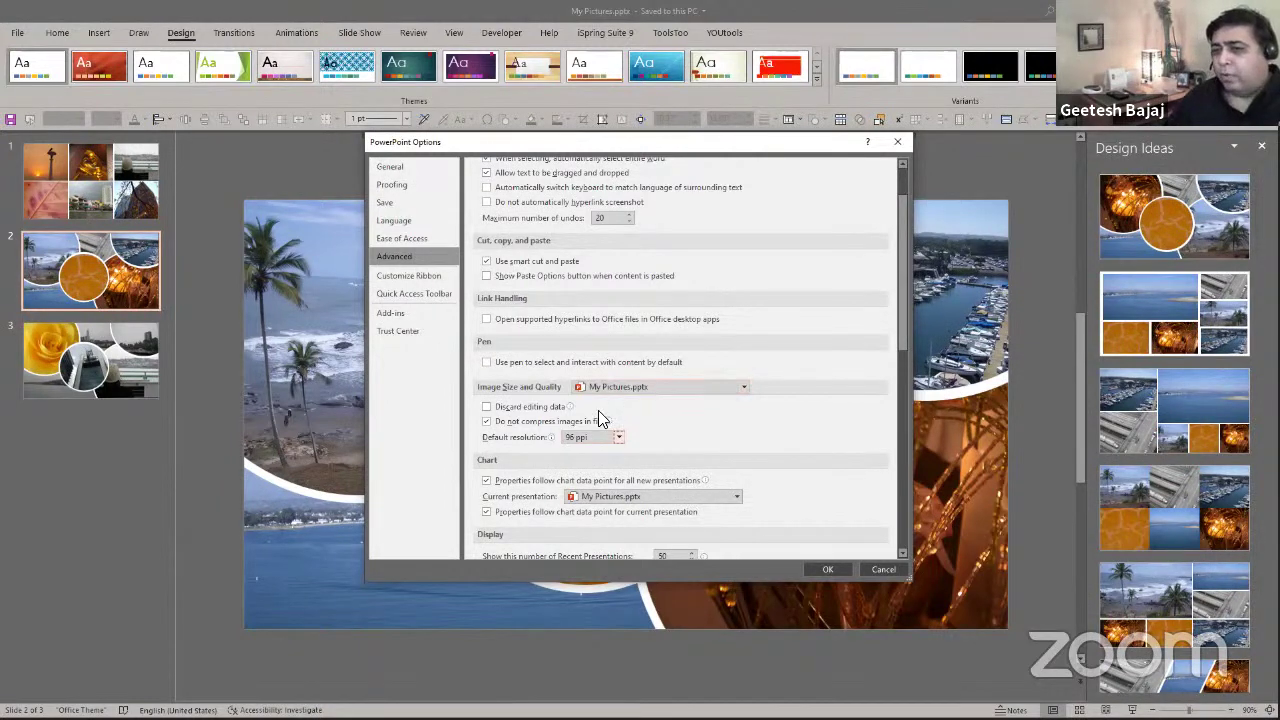
click(616, 437)
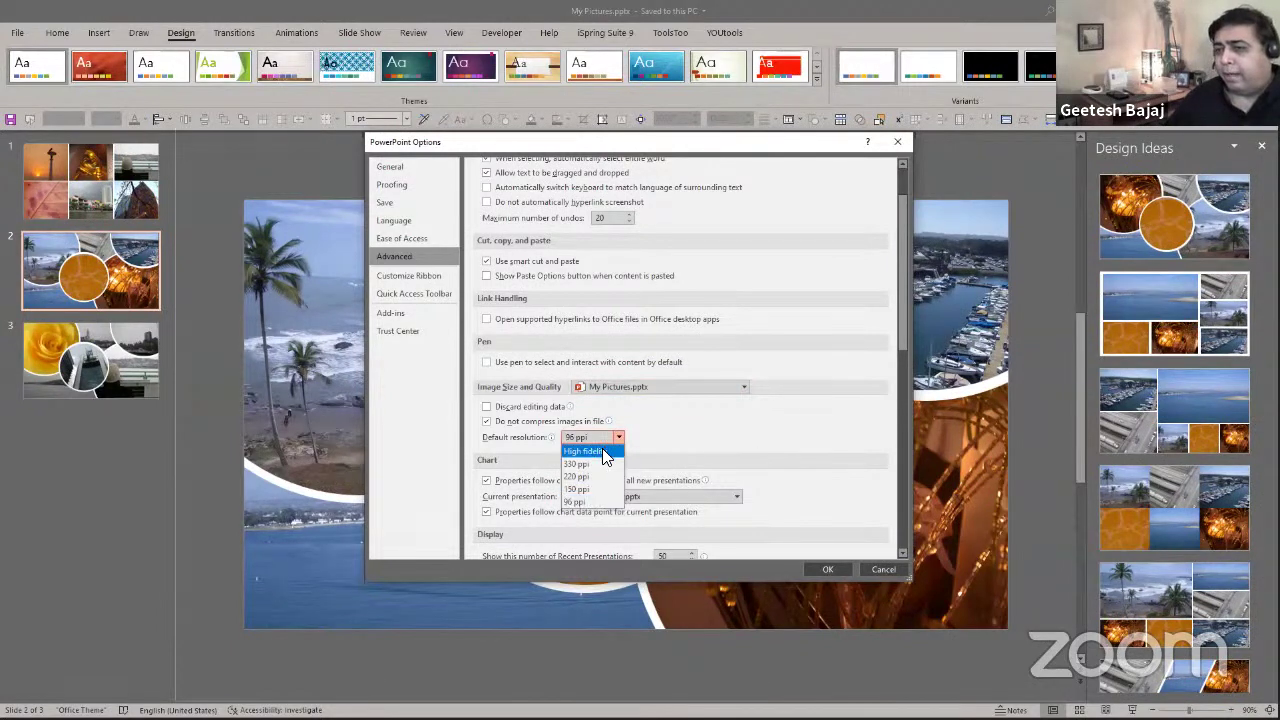
click(602, 452)
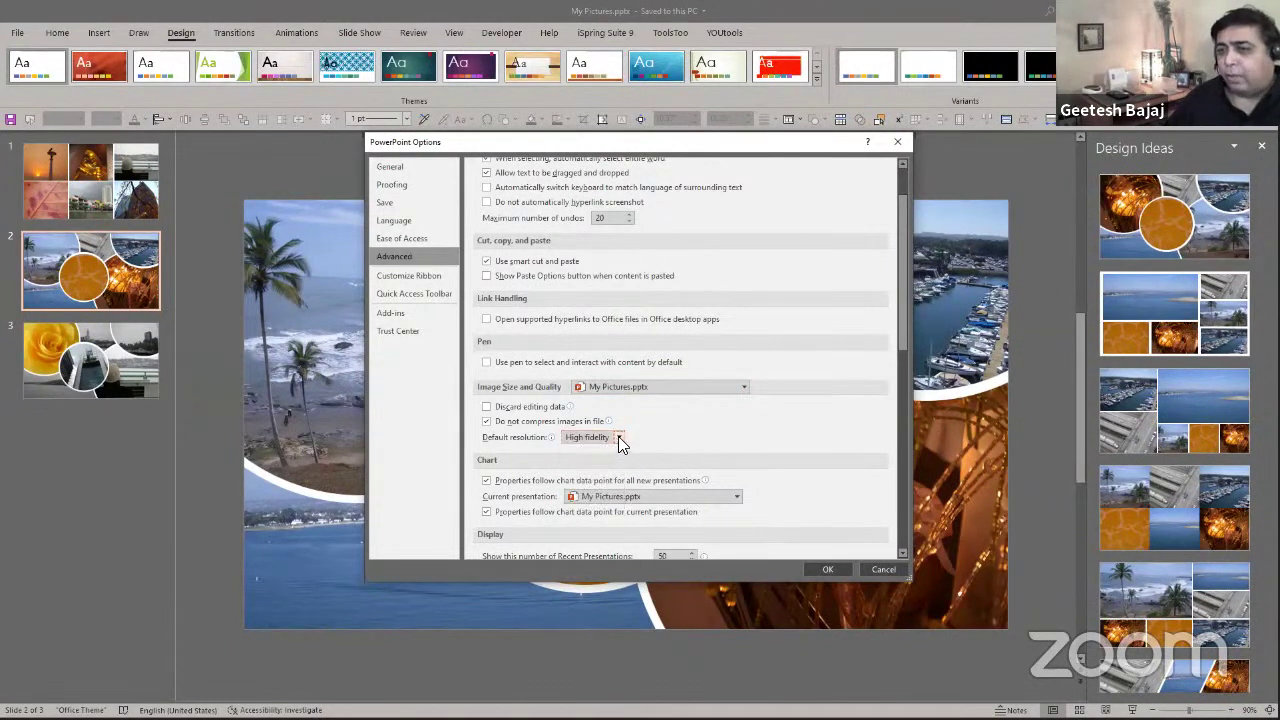
click(619, 437)
click(652, 430)
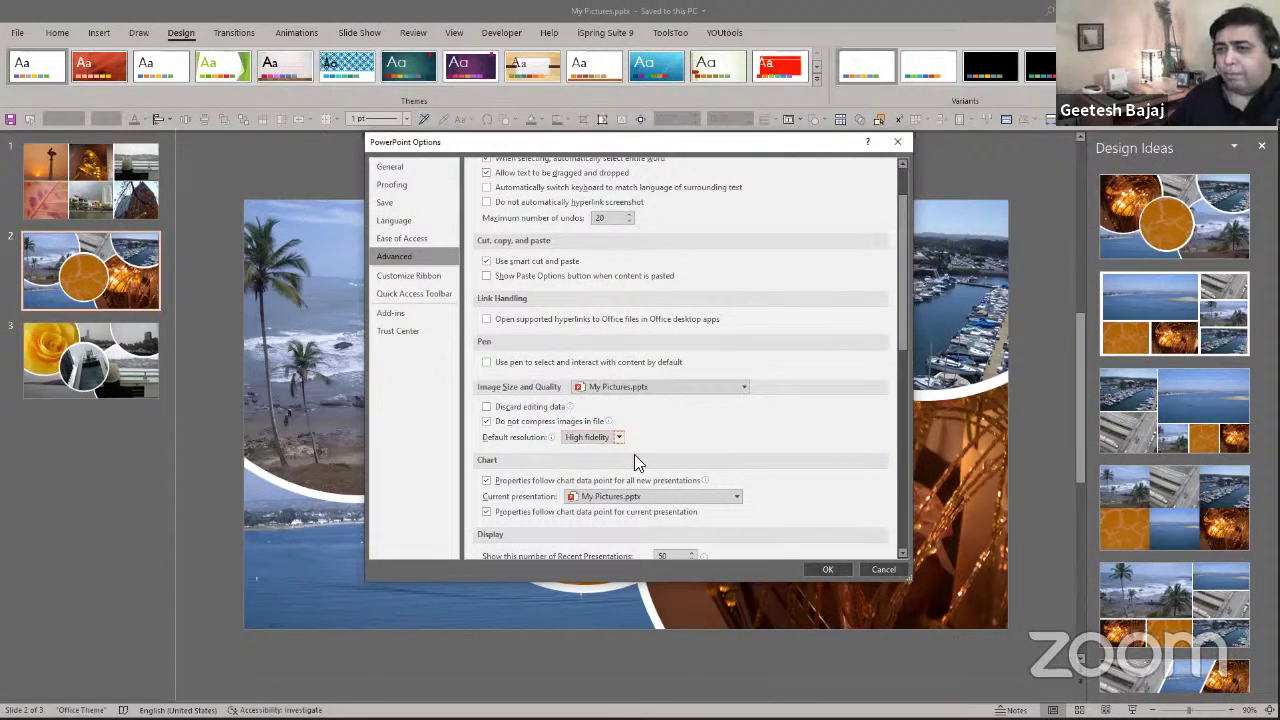
click(828, 569)
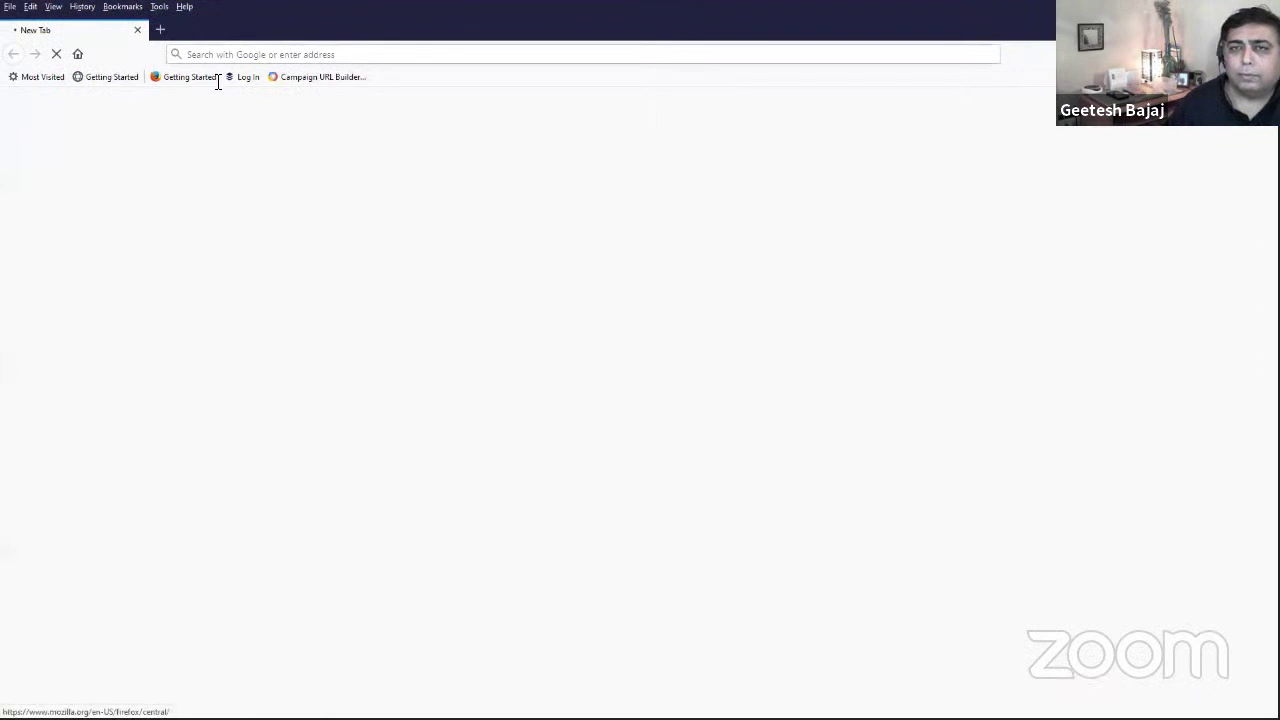
Search 'nxpowerlite' and open Neuxpower's NXPowerLite Desktop page, dismissing the cookie notice.
click(192, 54)
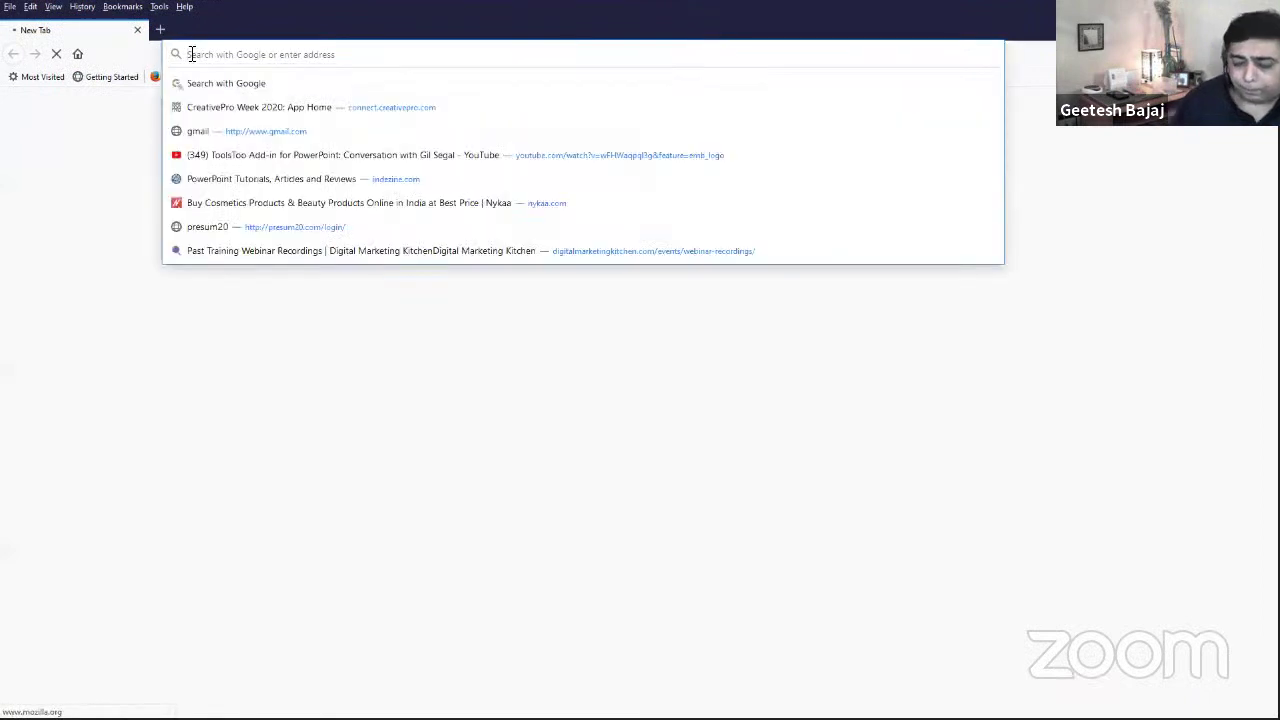
text(nxpower)
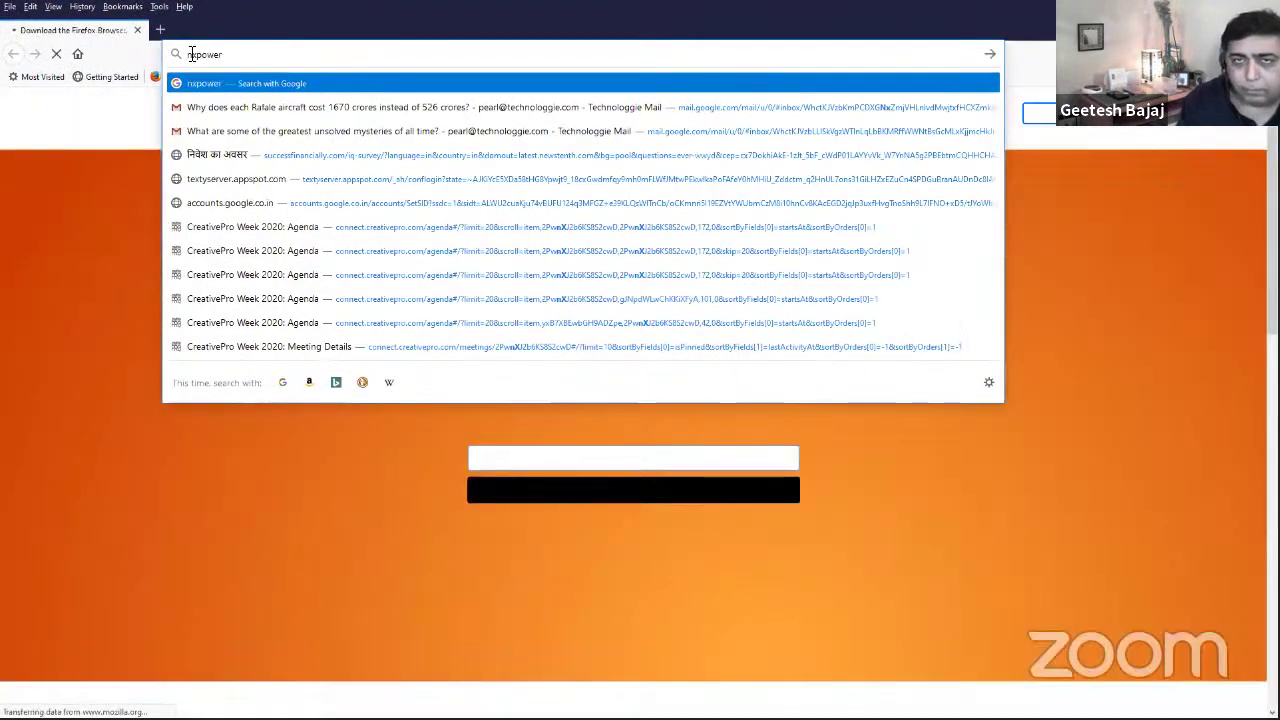
text(lite)
key(Return)
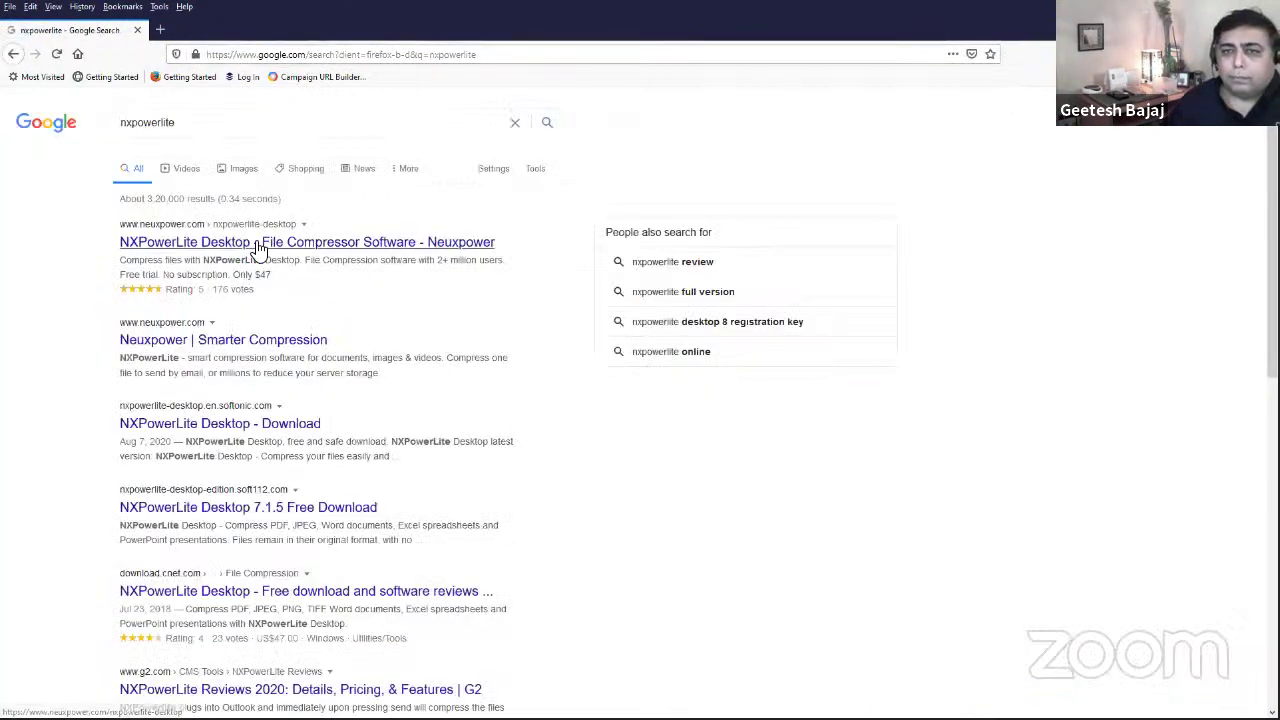
click(258, 243)
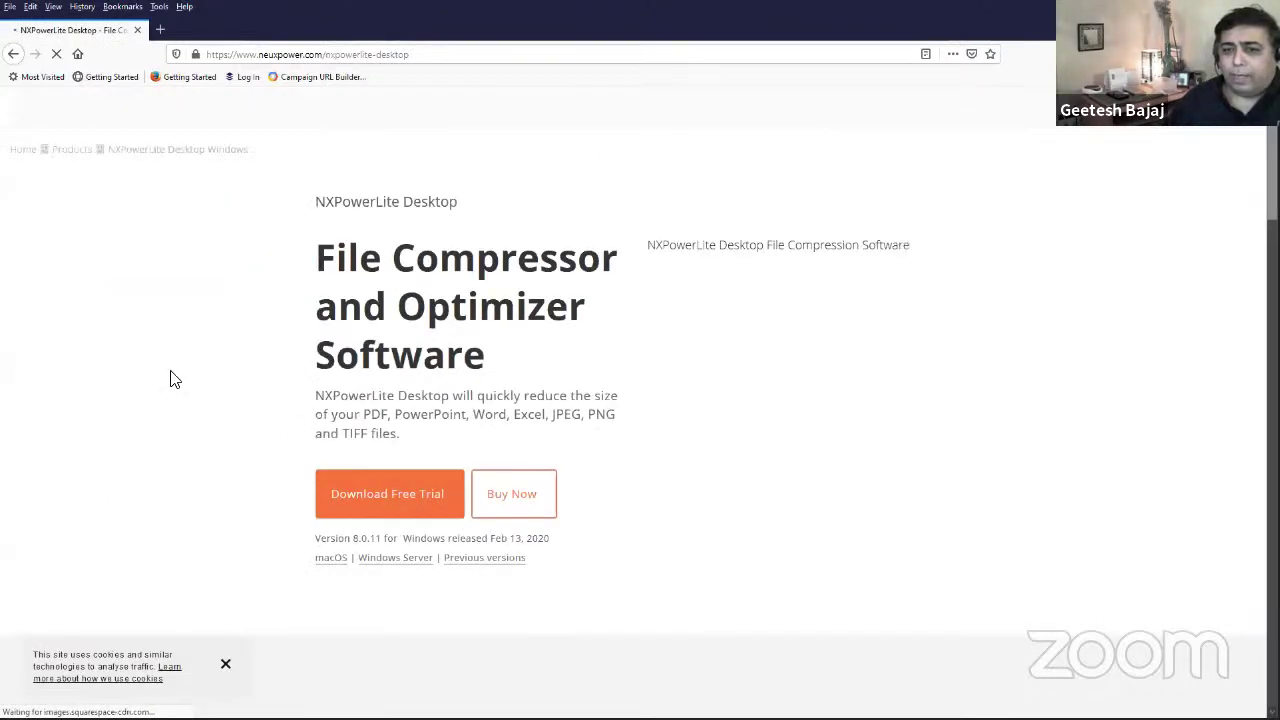
click(225, 663)
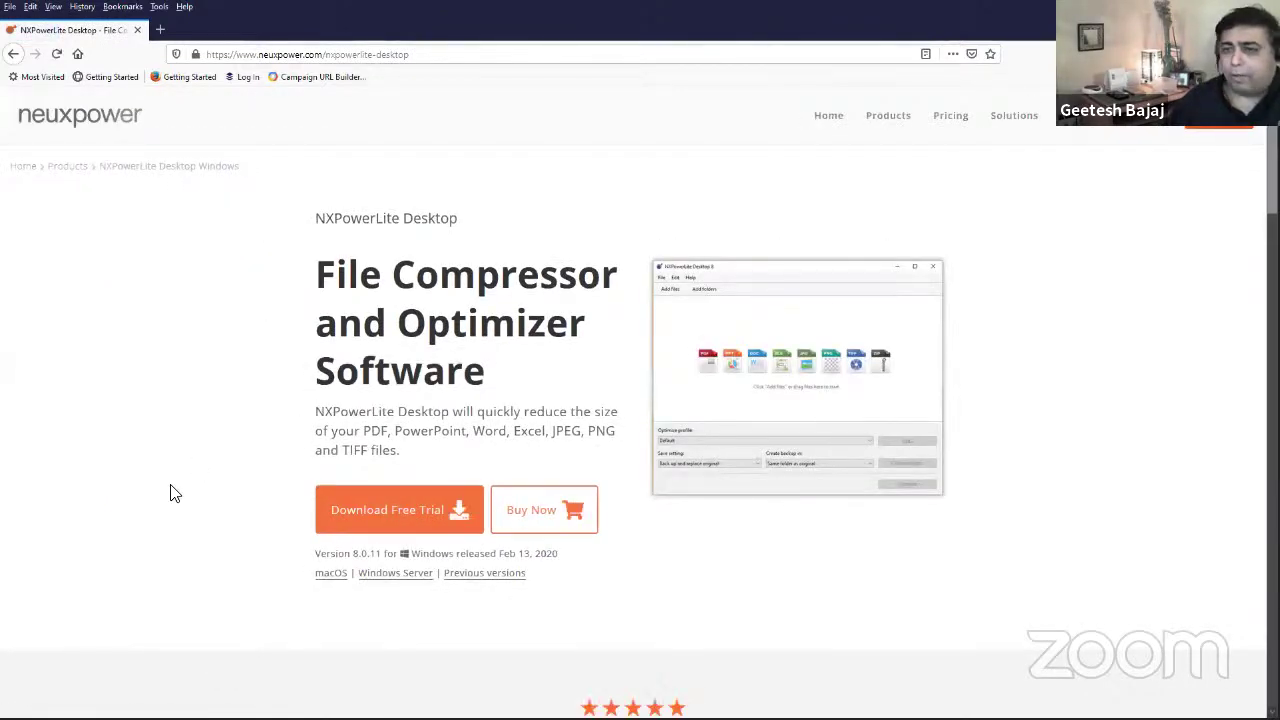
scroll(166, 484, down, 3)
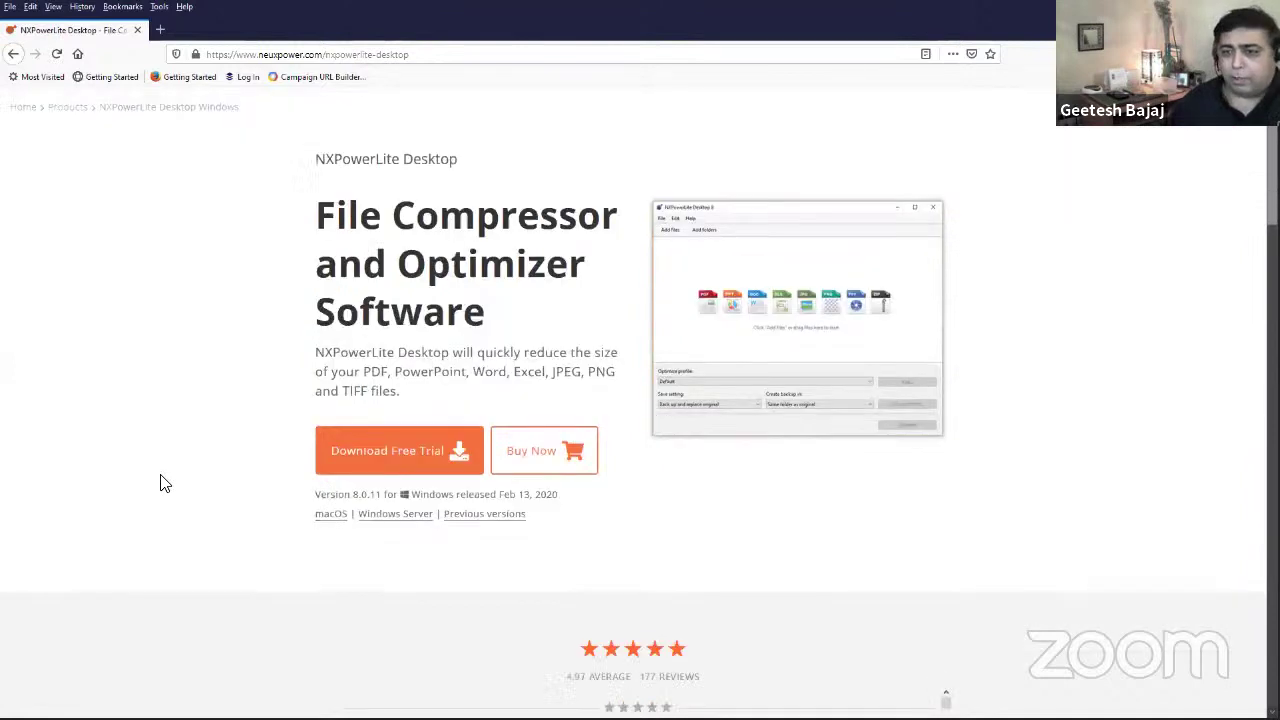
scroll(166, 484, down, 1)
scroll(166, 484, up, 4)
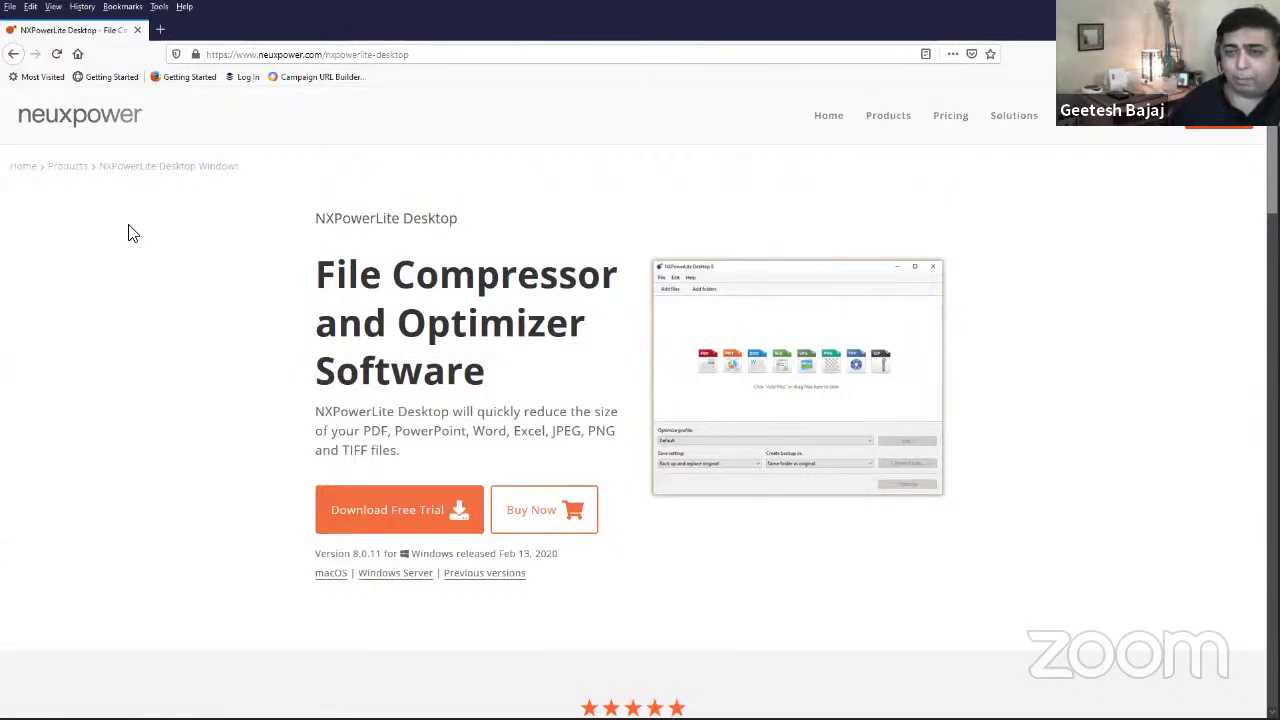
Open wecompress.com in a new tab, continue in English, then return to PowerPoint.
click(161, 30)
text(we)
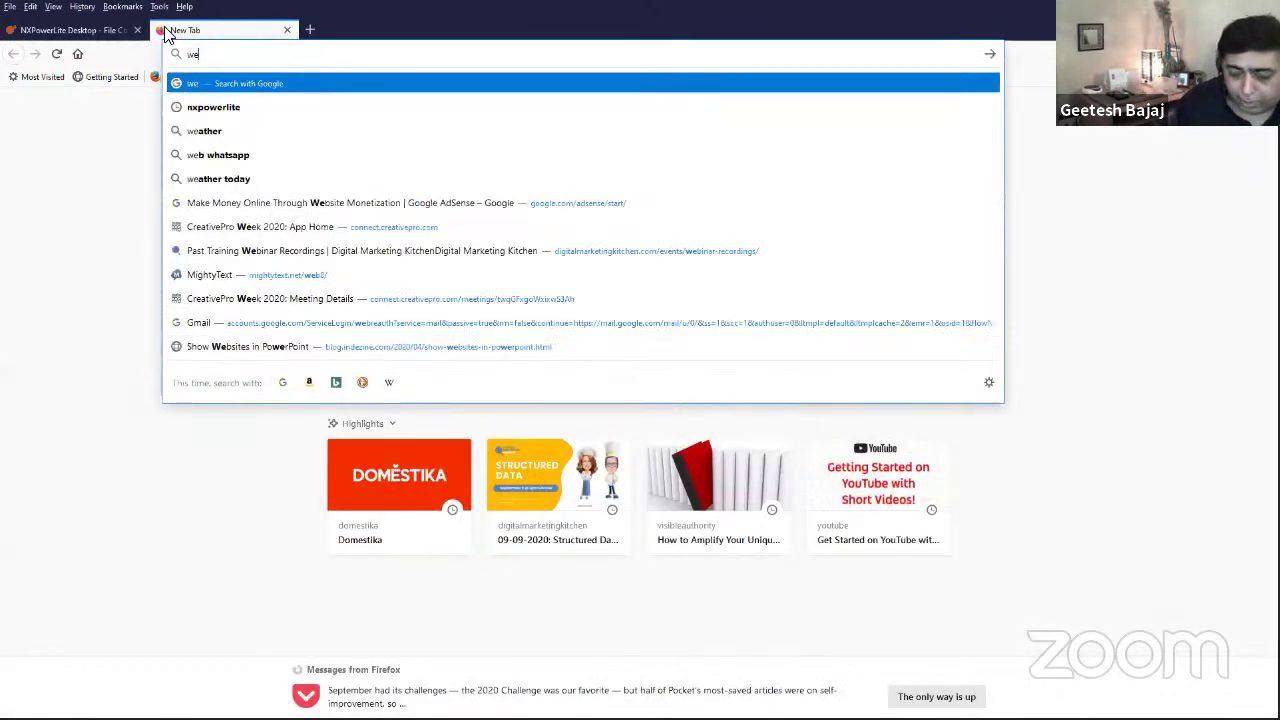
text(compress)
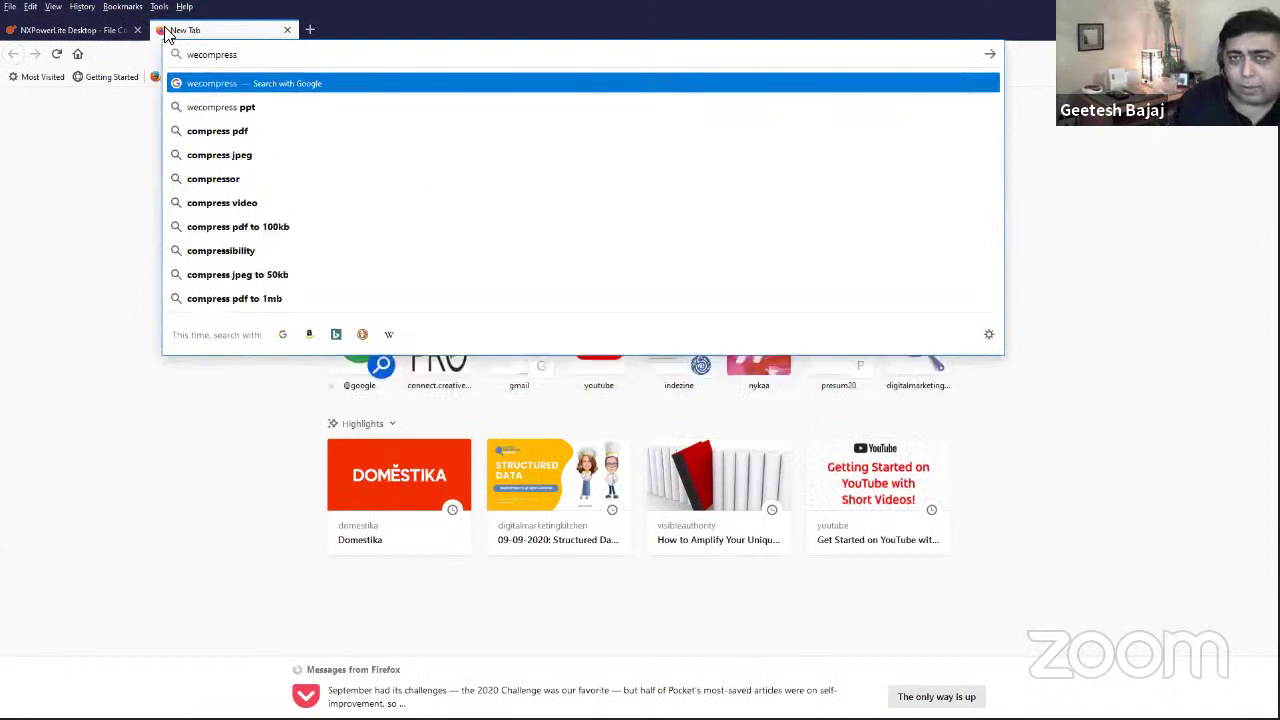
key(ctrl+Return)
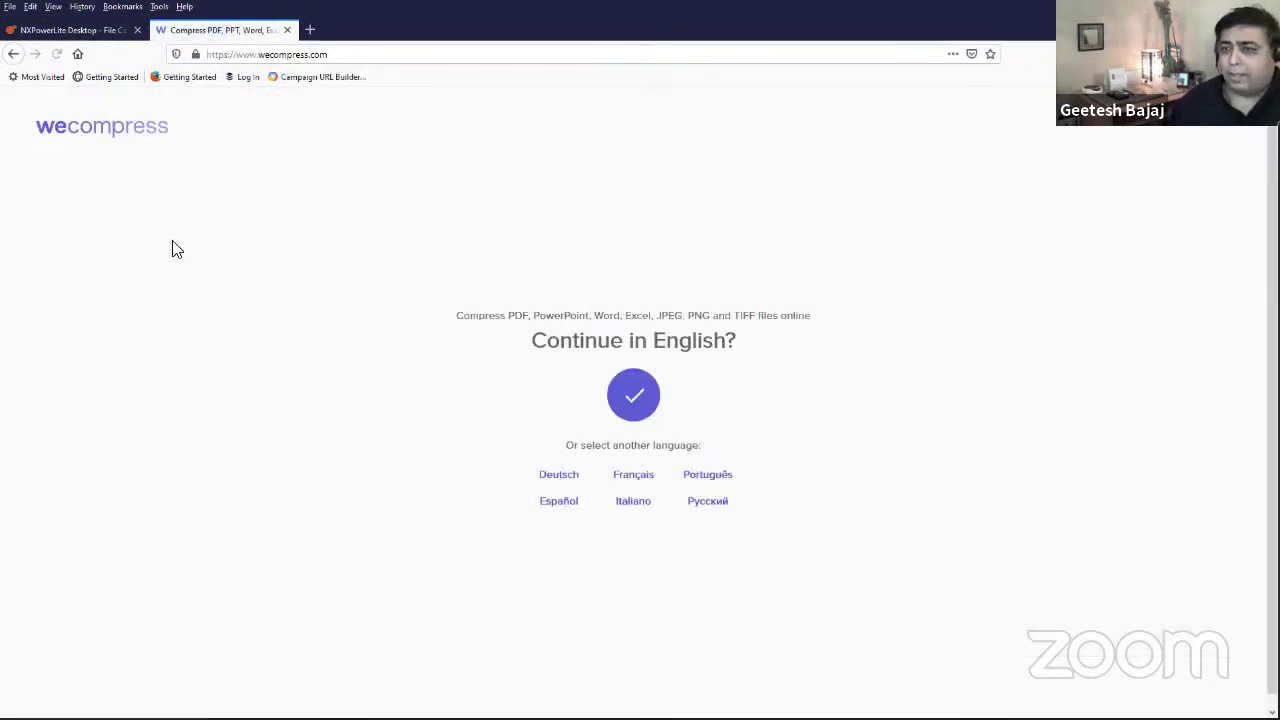
click(644, 410)
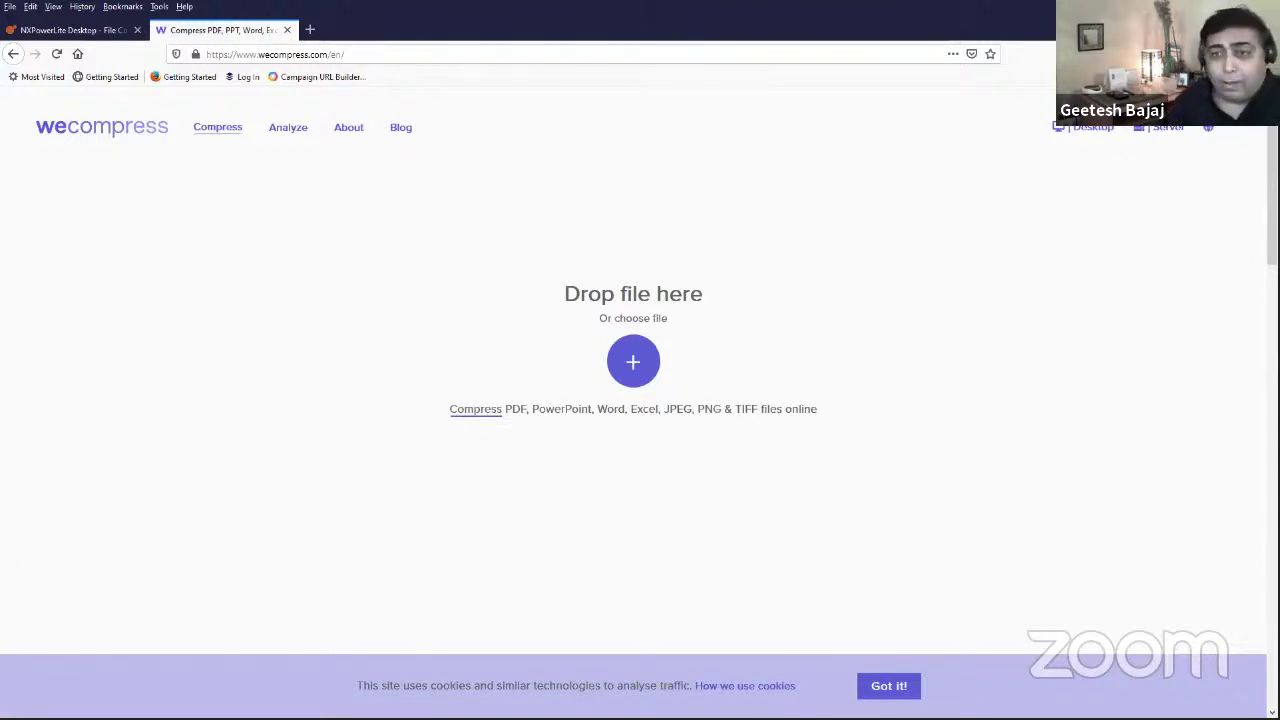
key(alt+Tab)
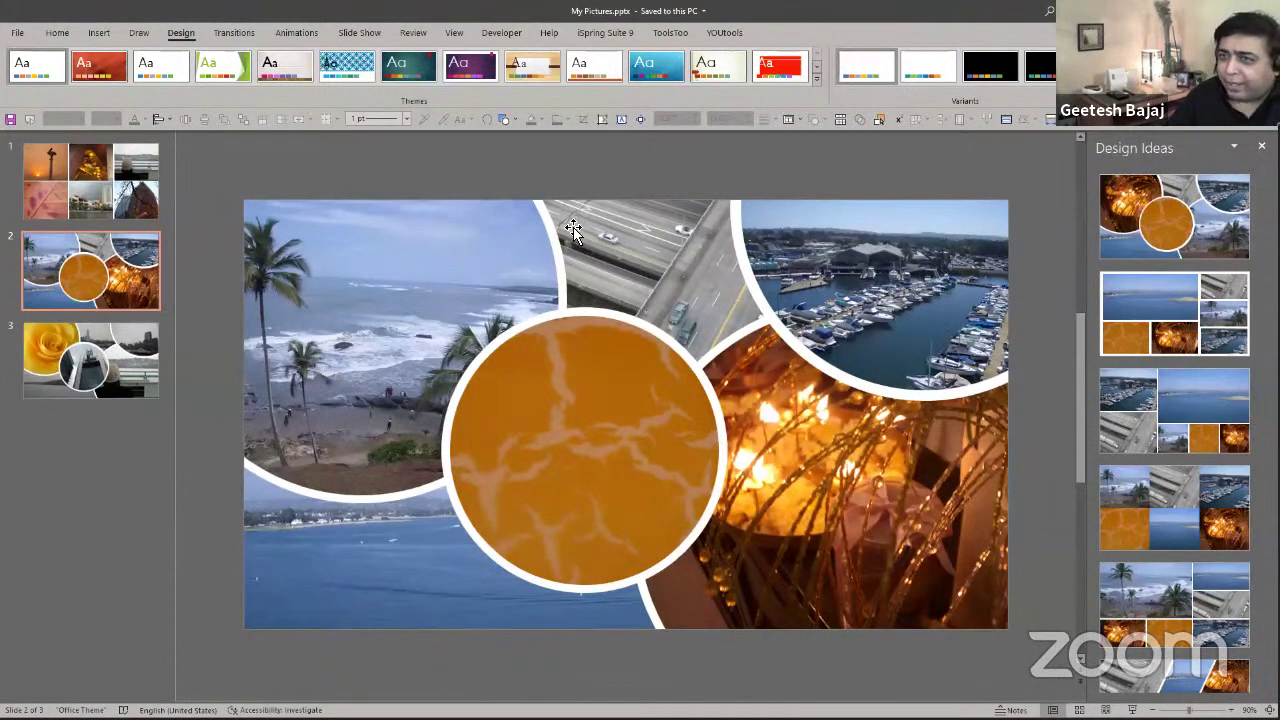
Browse the iSpring Suite 9 ribbon commands, then the ToolsToo commands.
click(594, 34)
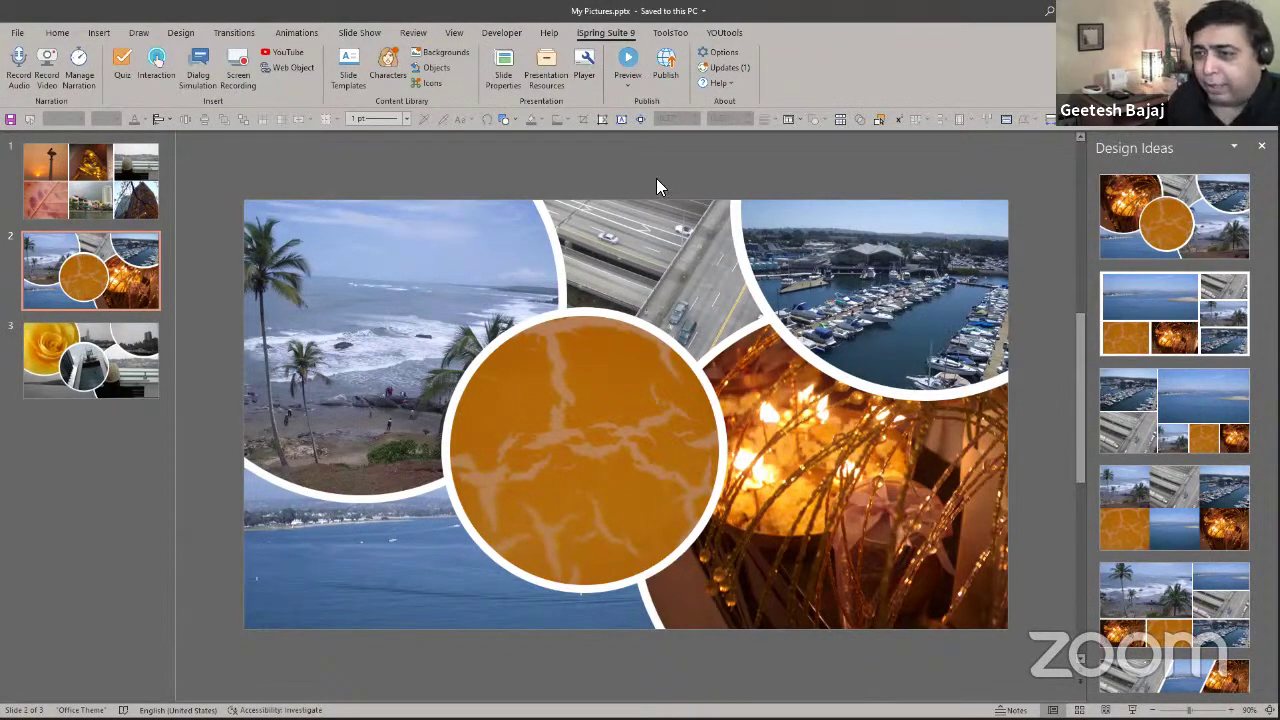
click(662, 34)
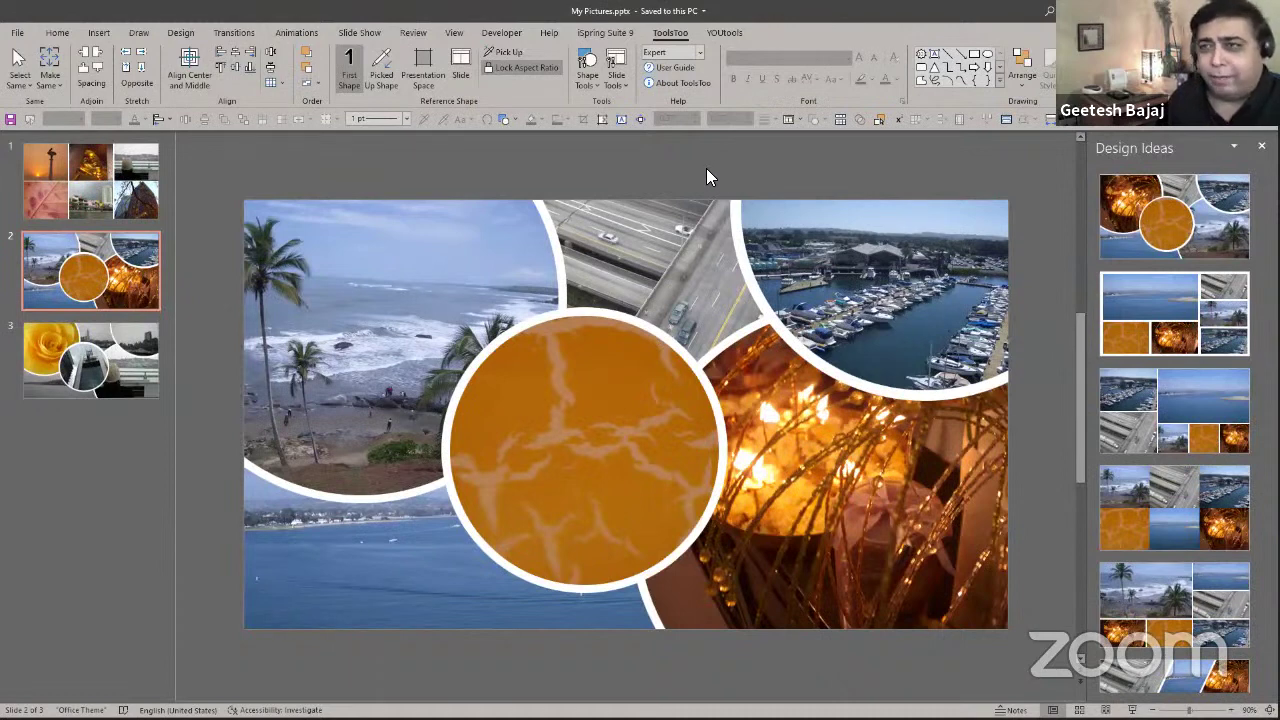
Show the YOUtools commands and move the thumbnail selection to slide 3, the yellow rose collage.
click(724, 33)
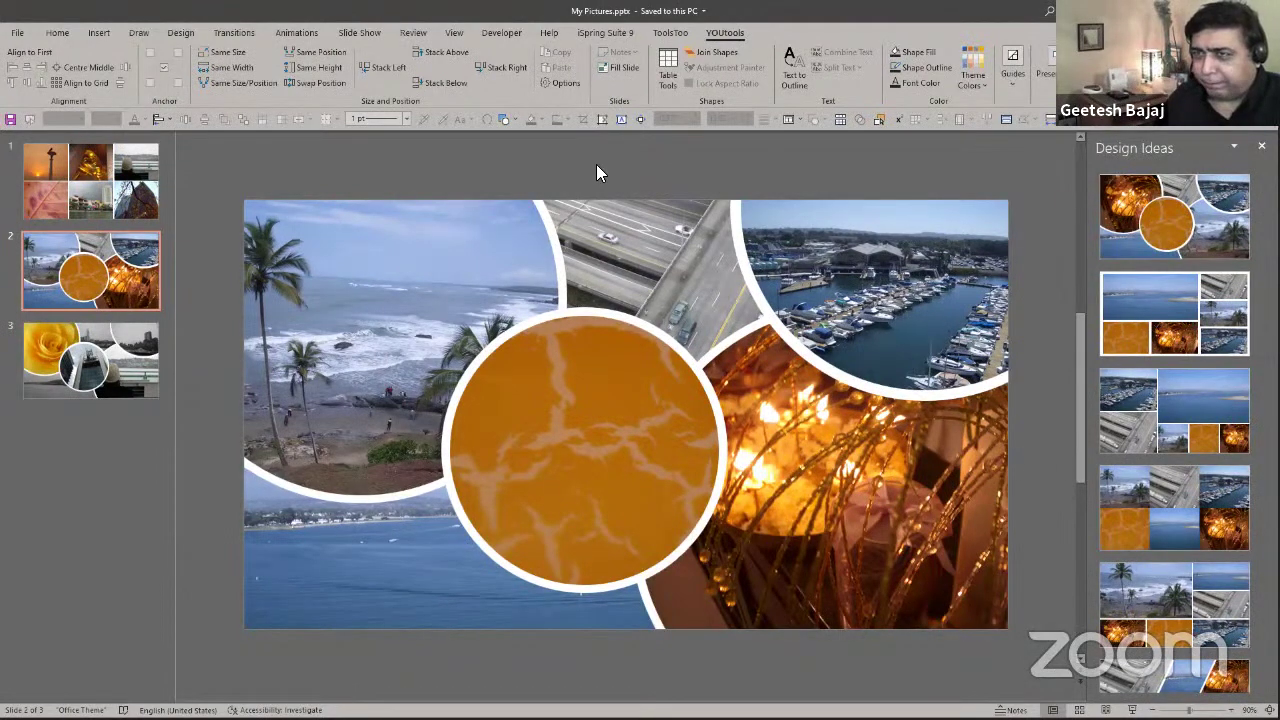
key(Up)
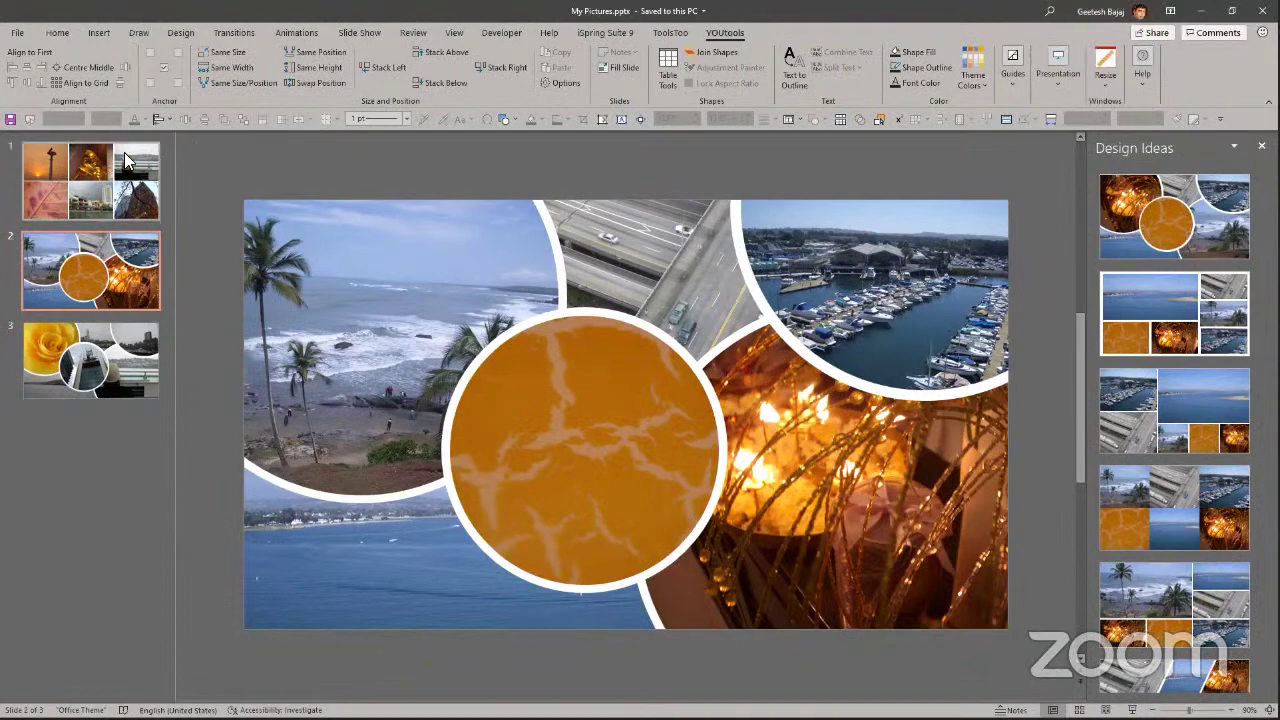
key(Down)
key(Down)
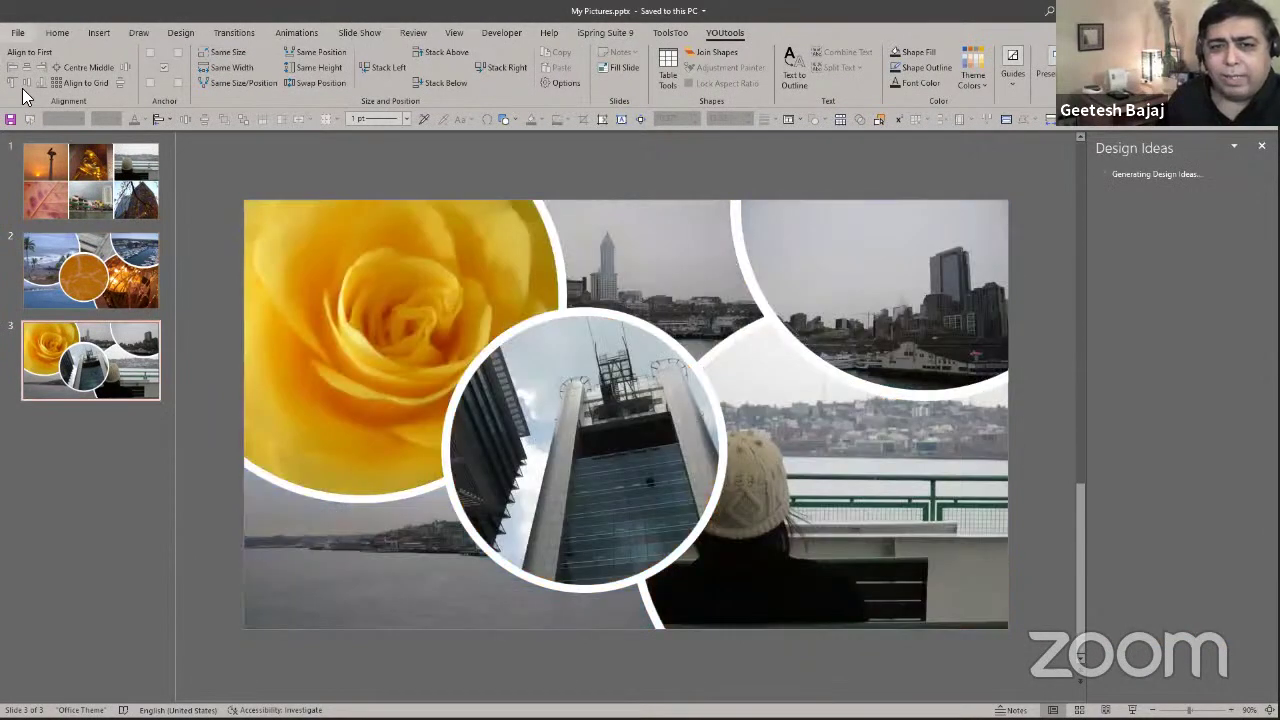
click(17, 32)
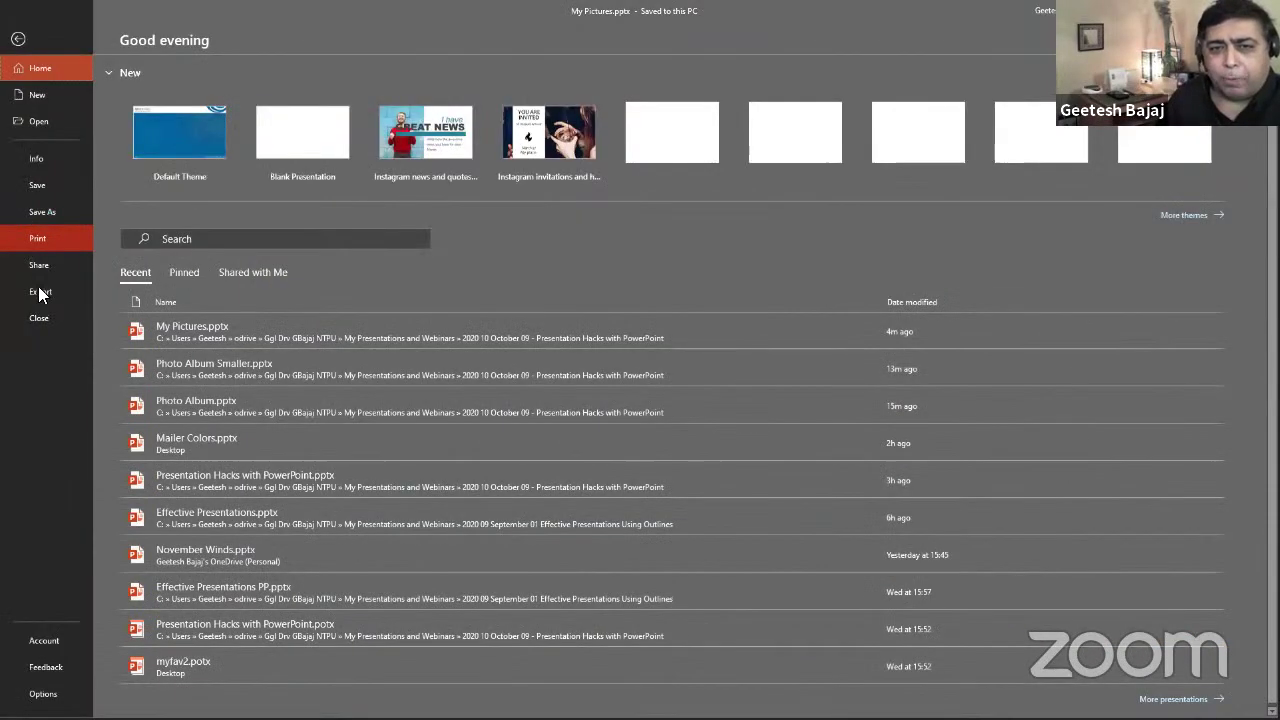
click(37, 288)
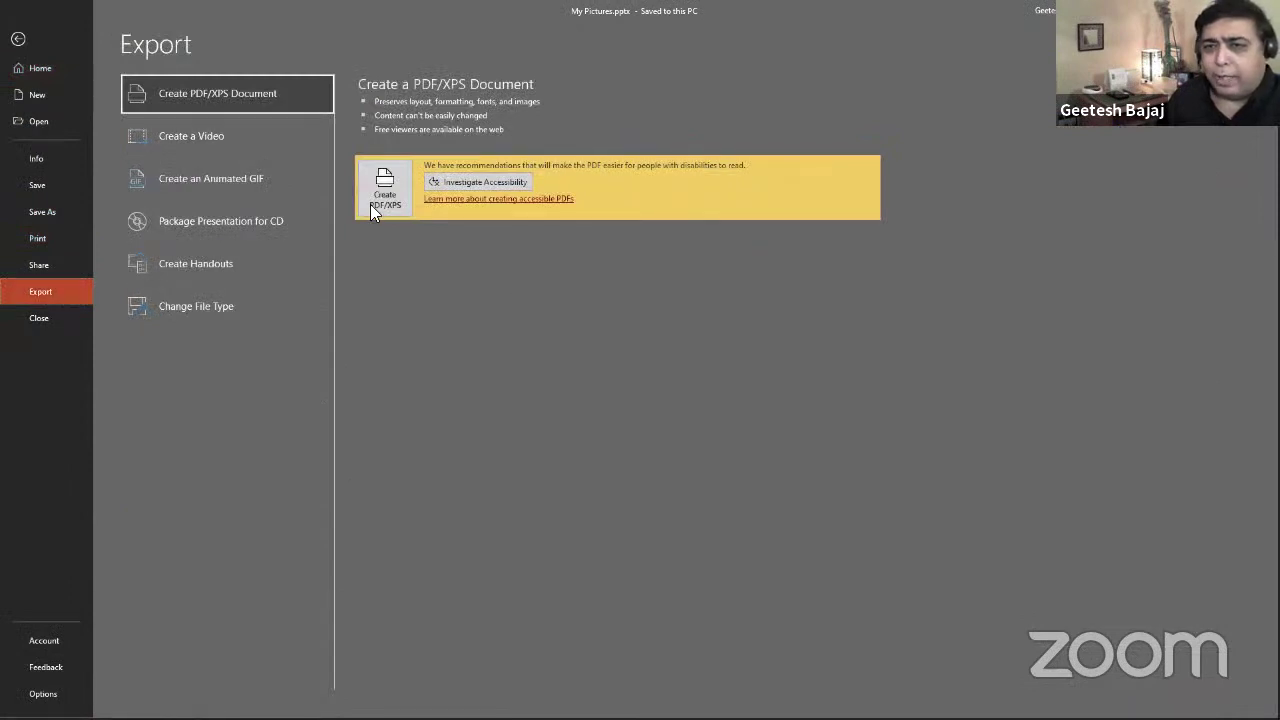
click(222, 142)
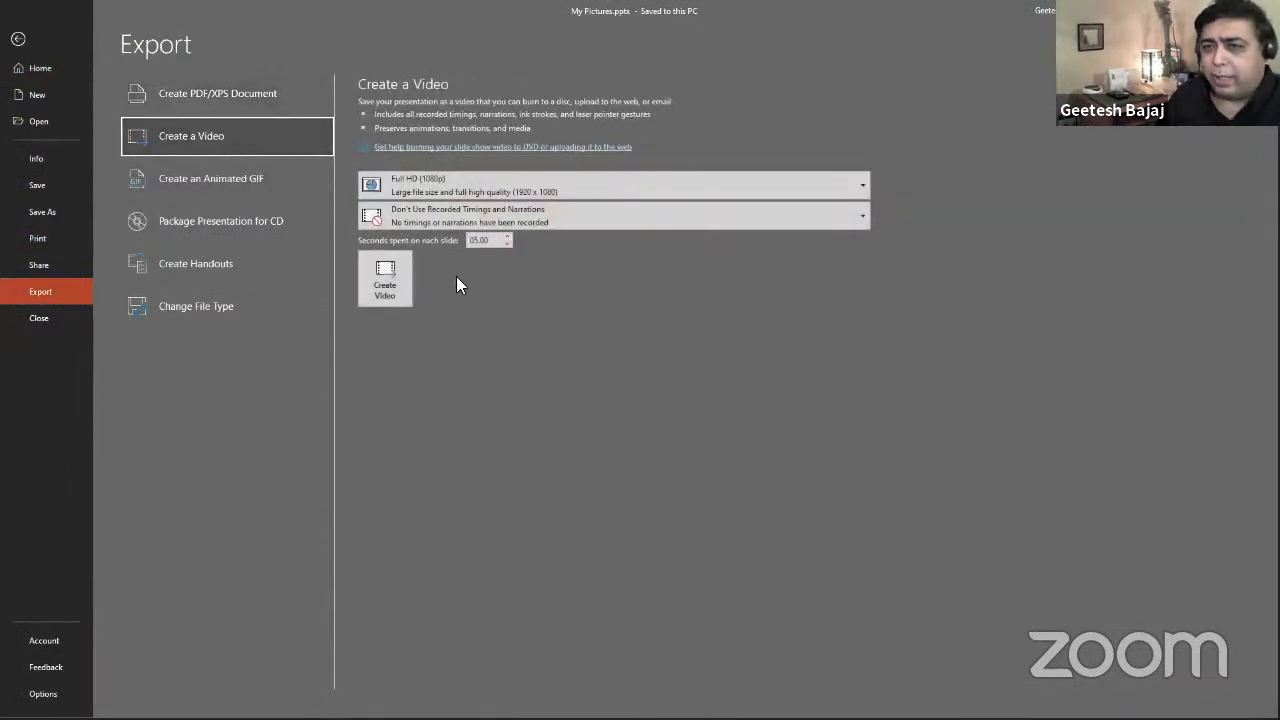
click(470, 241)
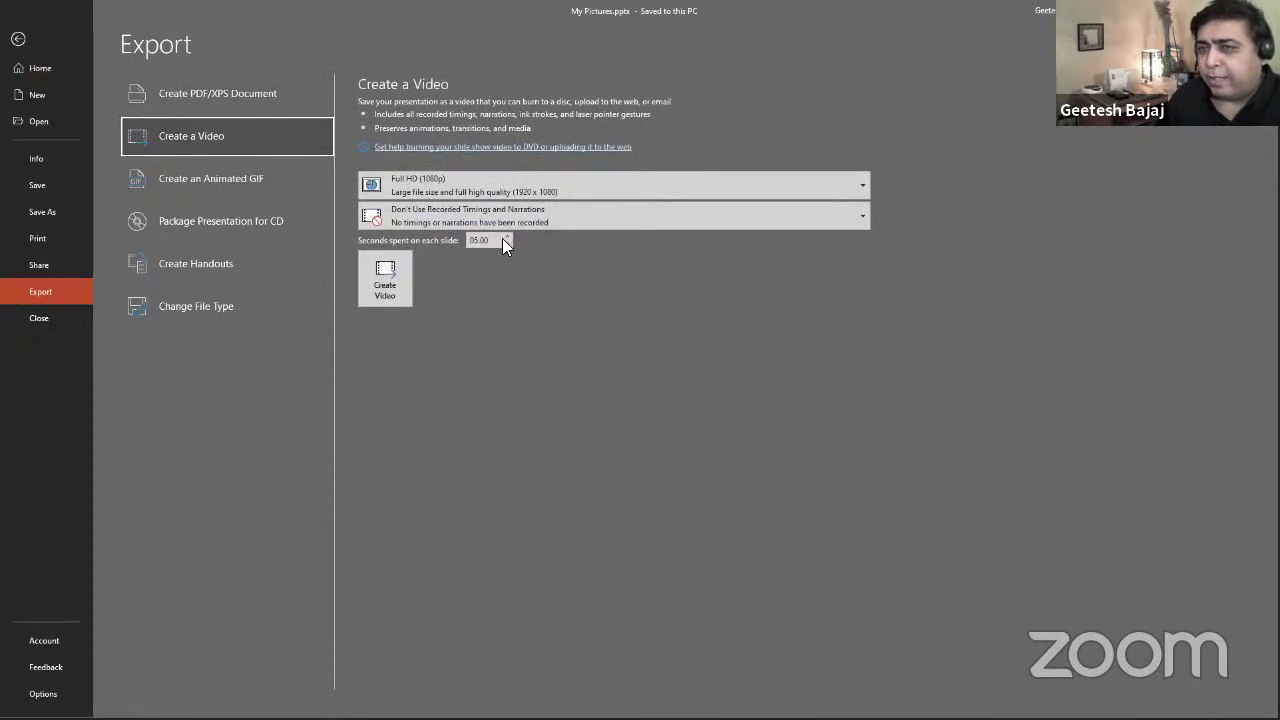
click(20, 40)
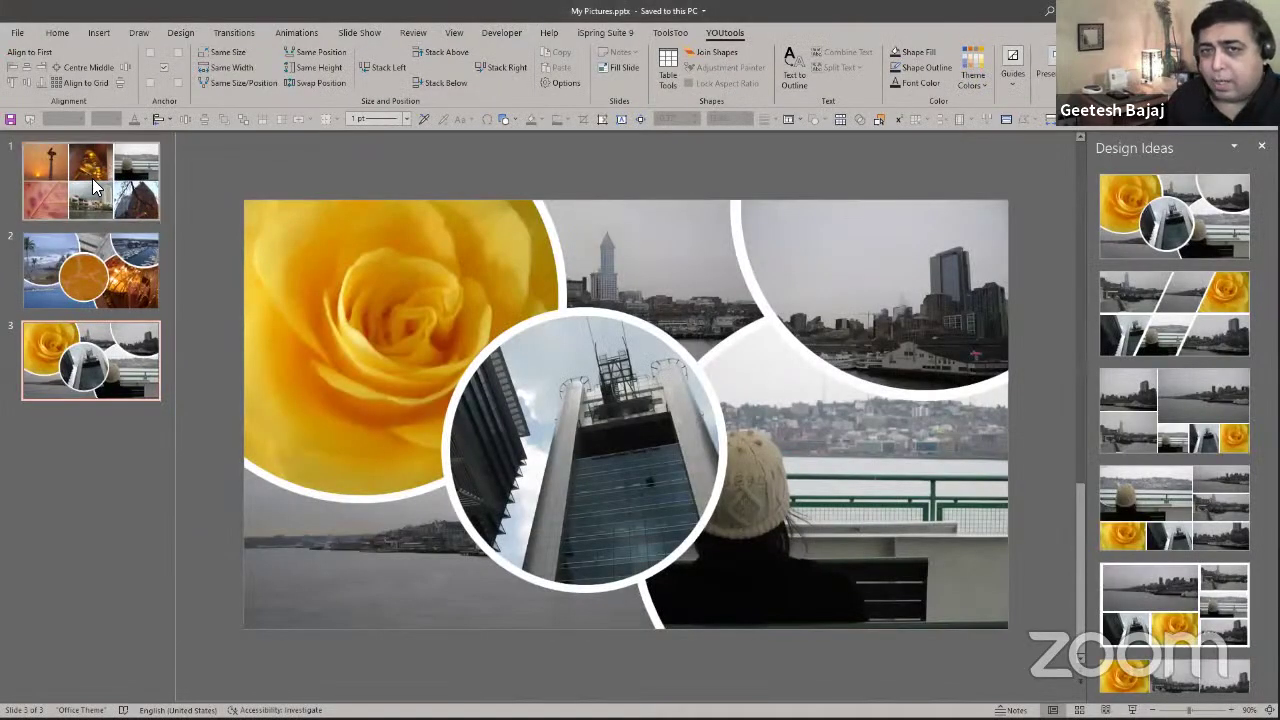
From slide 1, show the Transitions options, then browse the thumbnails and settle on slide 2.
click(95, 185)
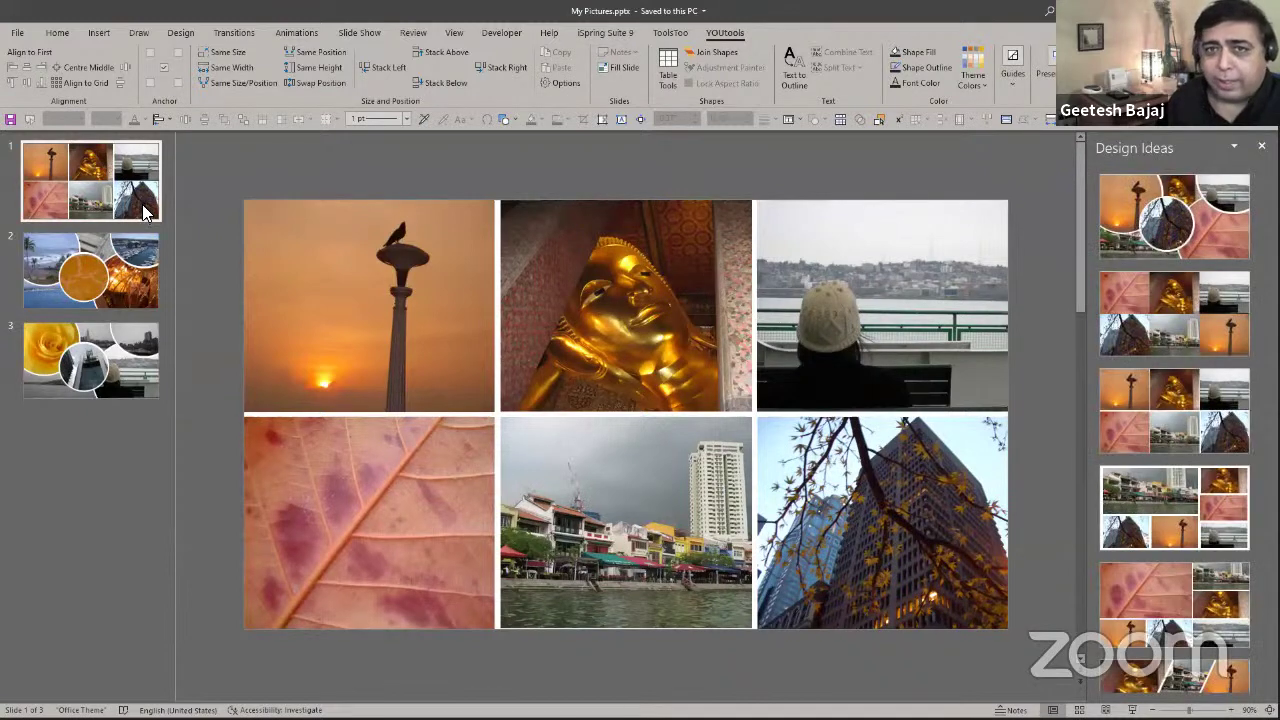
click(232, 33)
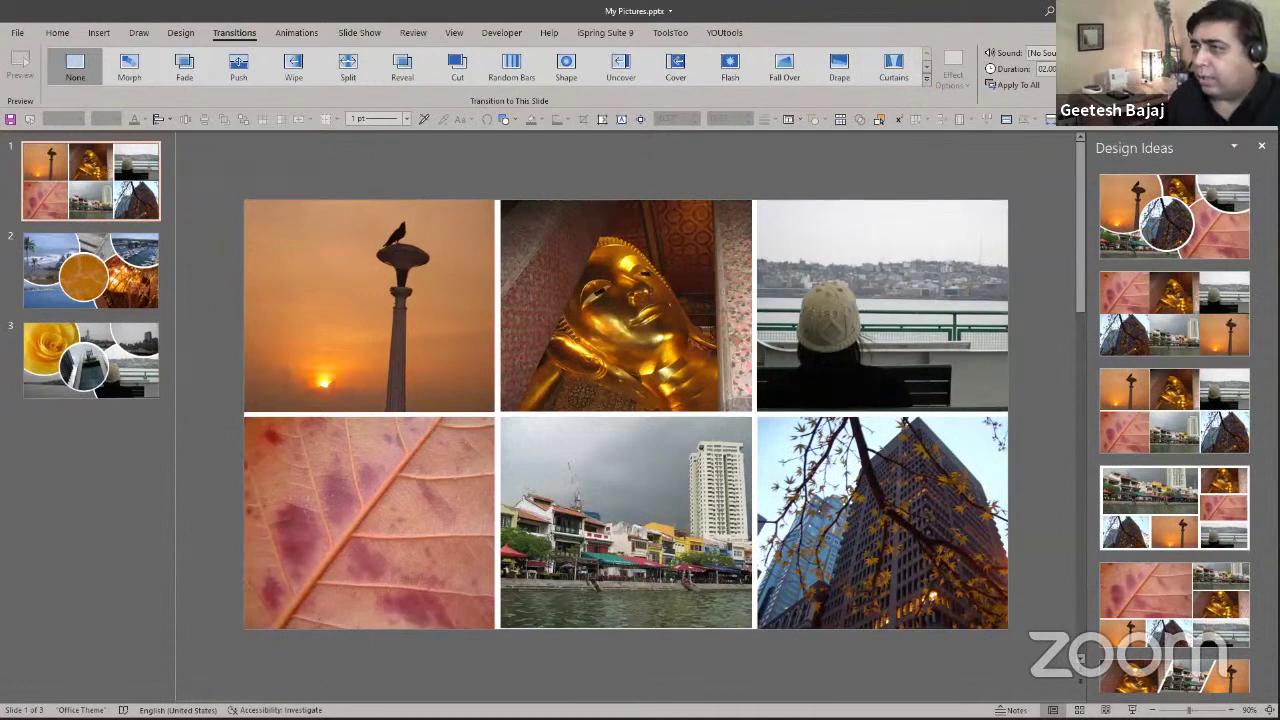
click(122, 266)
click(104, 348)
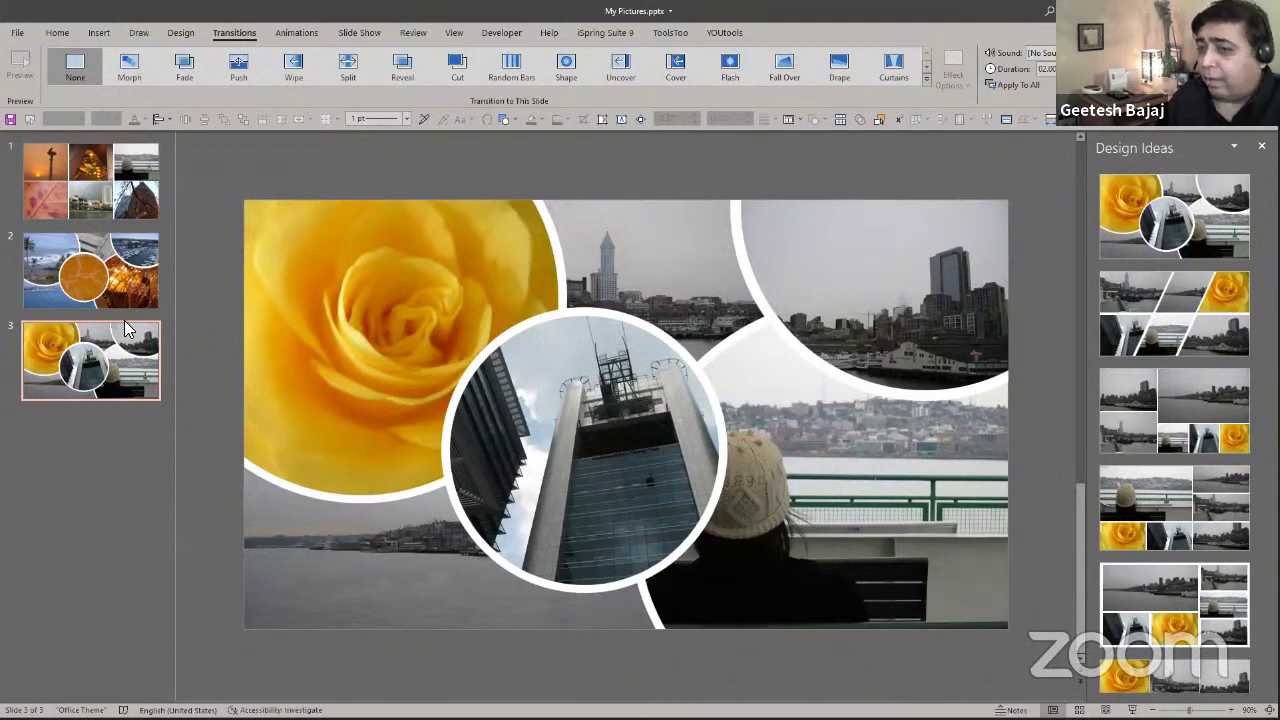
click(102, 288)
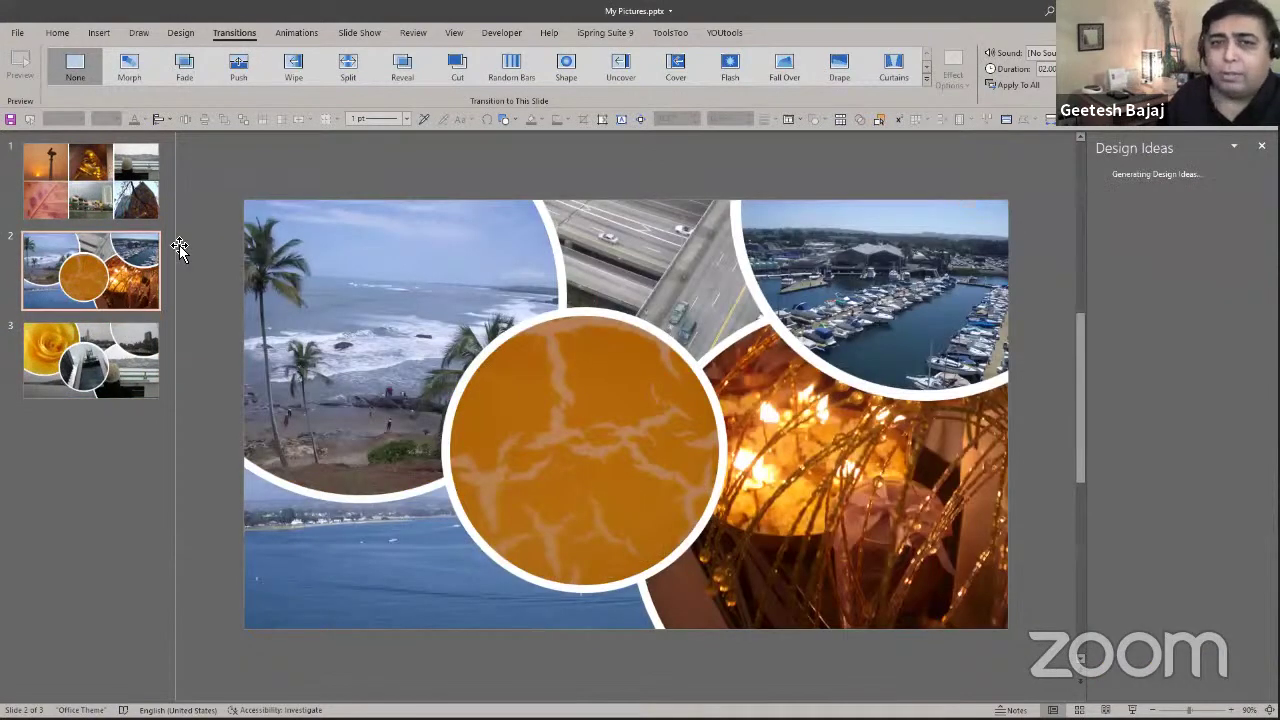
key(Up)
click(90, 294)
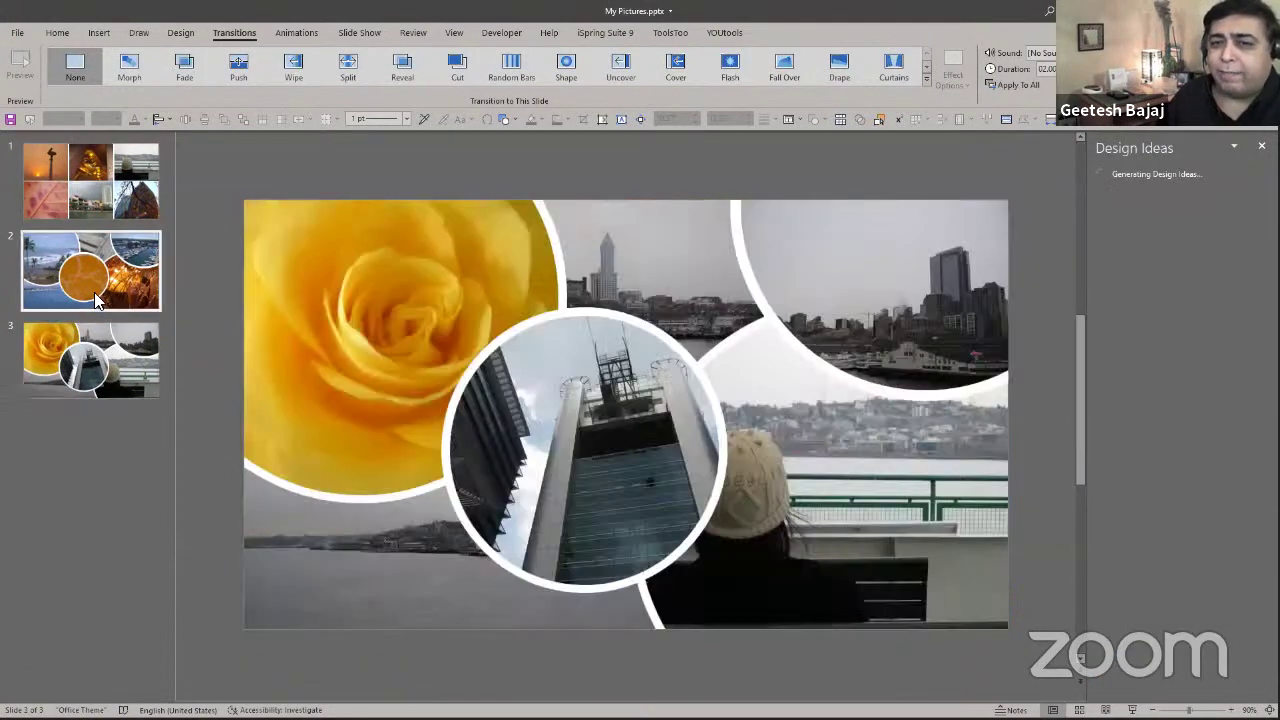
click(17, 32)
key(Escape)
key(alt+f)
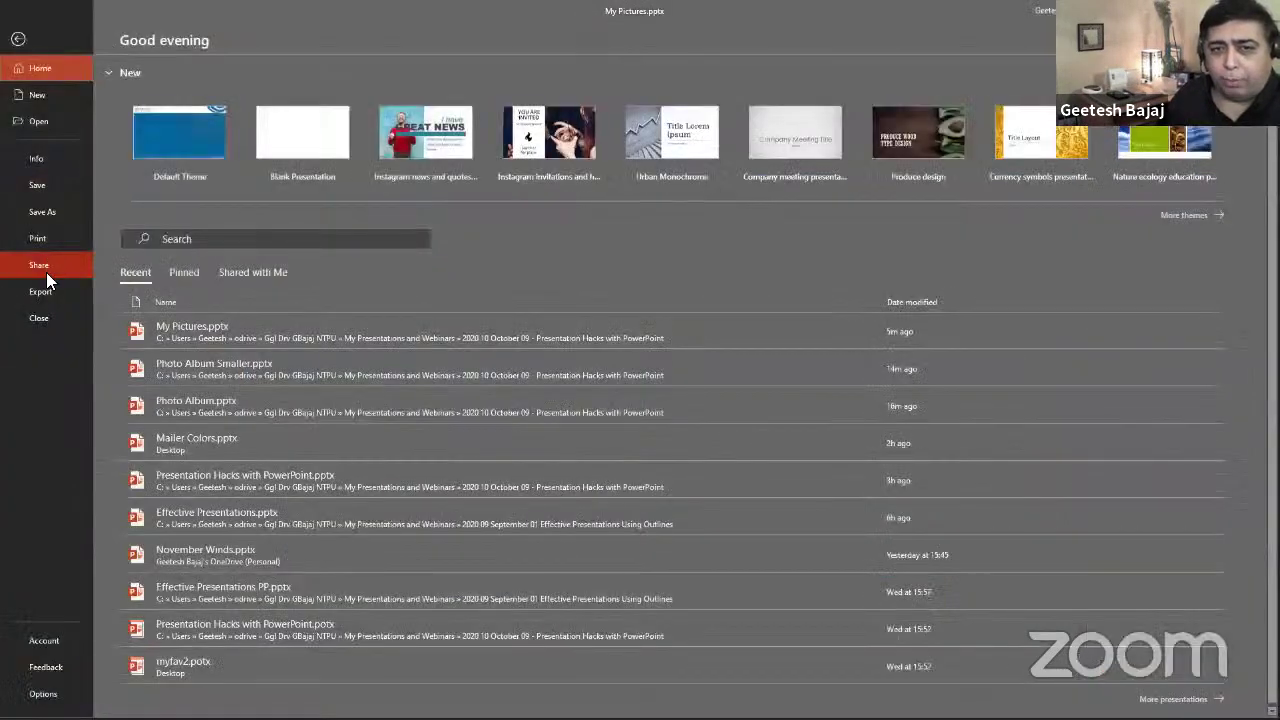
click(44, 288)
click(212, 148)
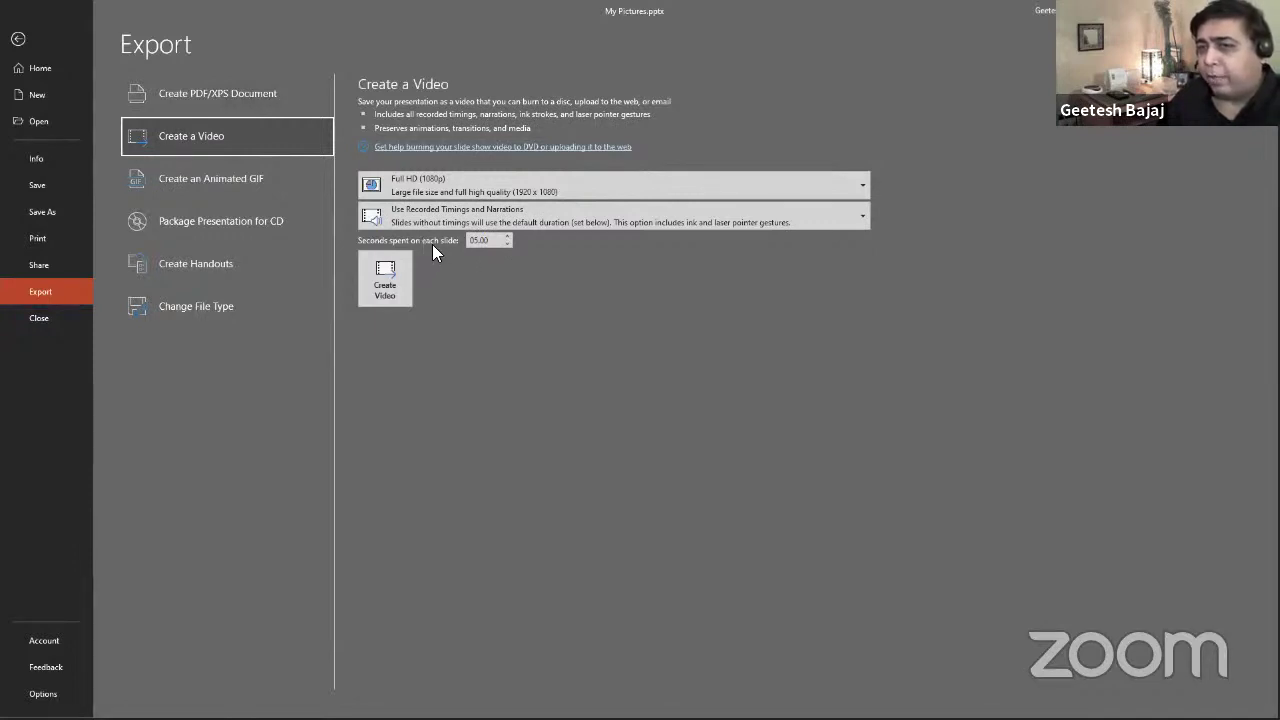
click(18, 38)
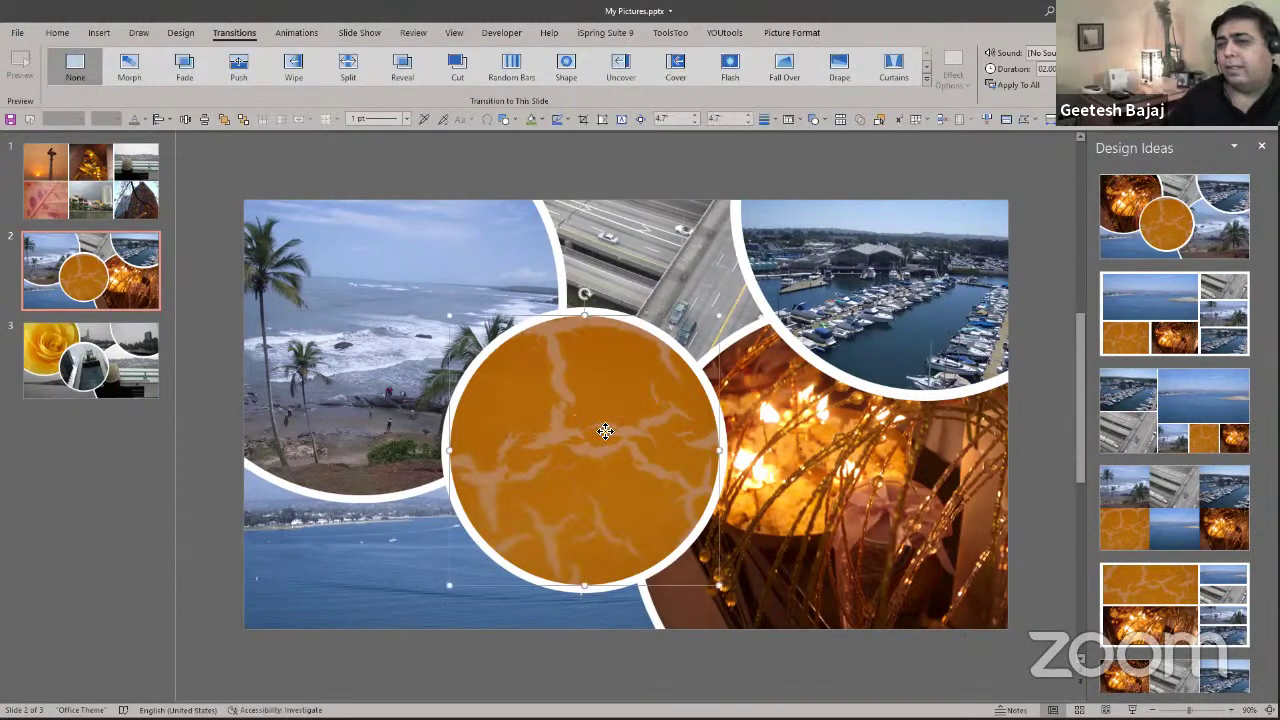
Select the orange marble circle and the beach photo and look at the Align options without applying any.
mouse_move(606, 429)
mouse_down()
mouse_move(612, 366)
mouse_move(508, 376)
mouse_move(602, 429)
mouse_up()
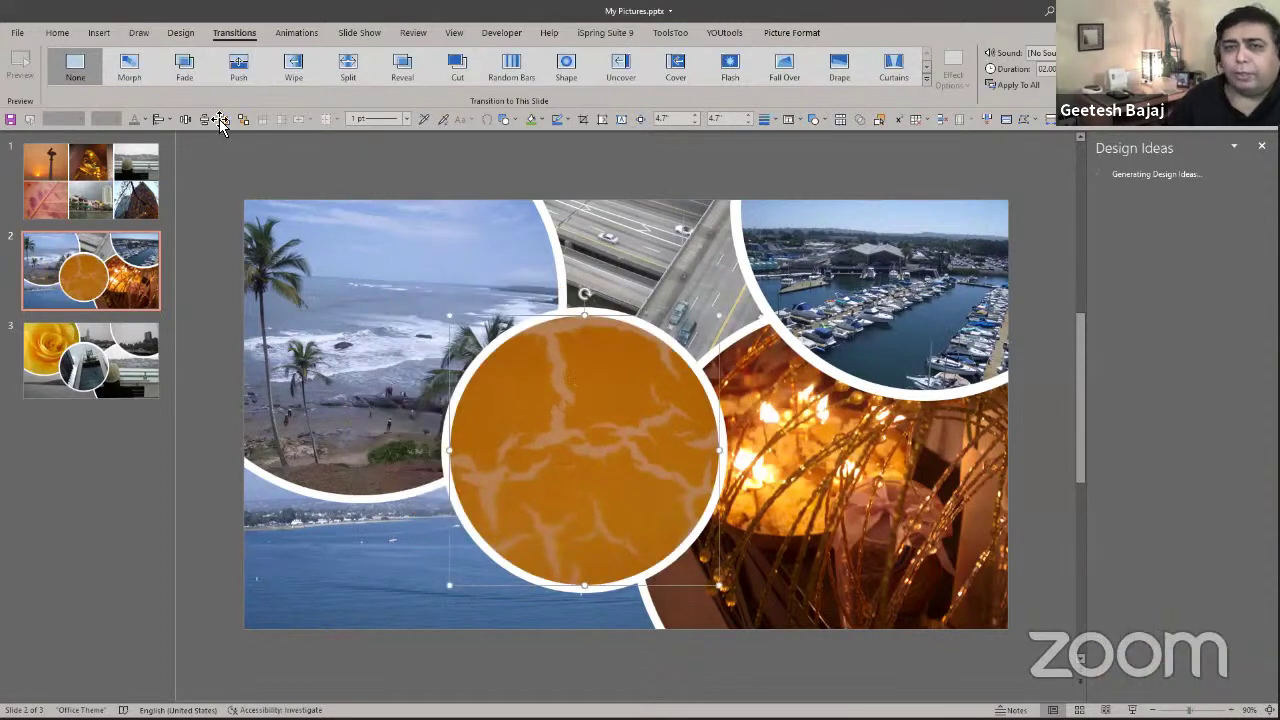
click(170, 120)
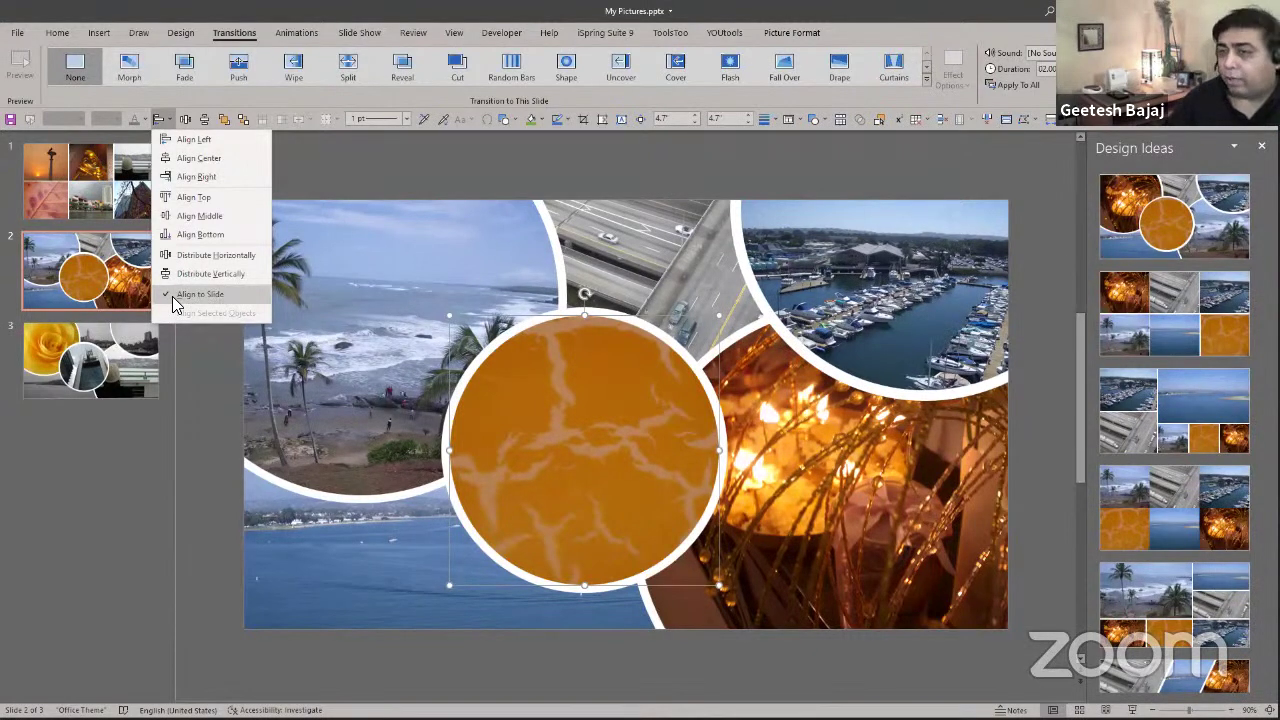
click(364, 330)
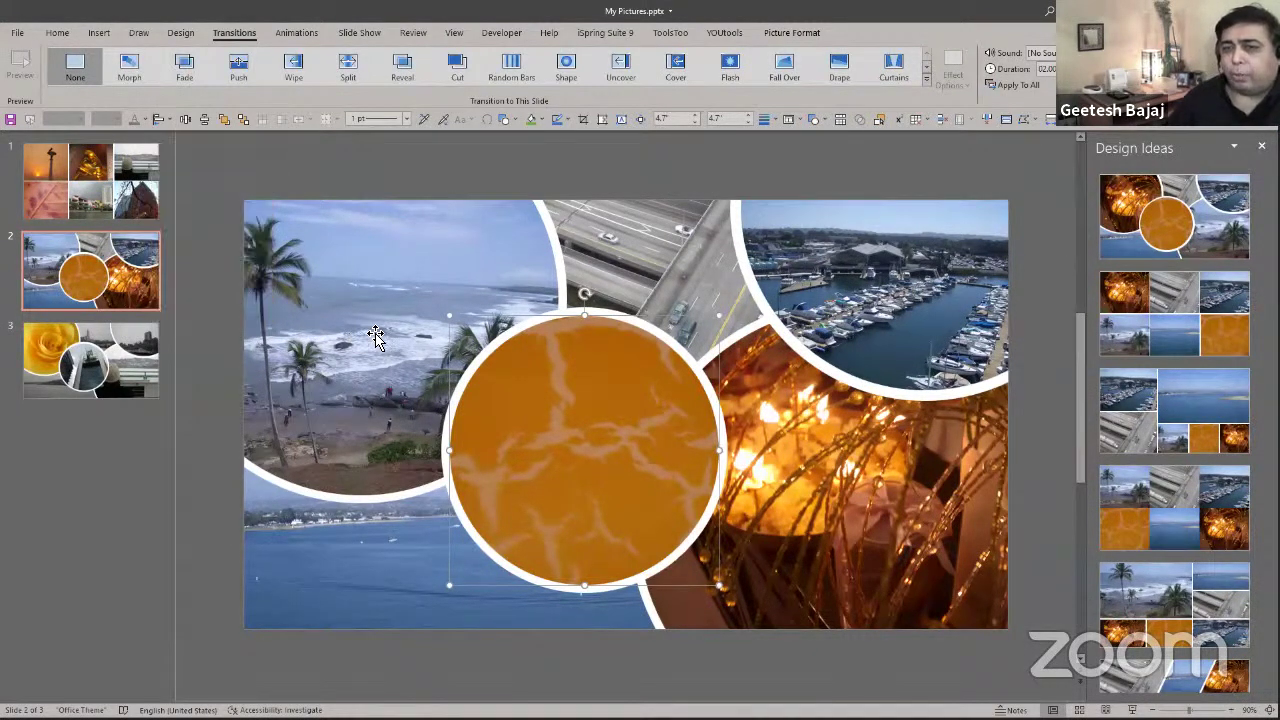
shift+click(617, 419)
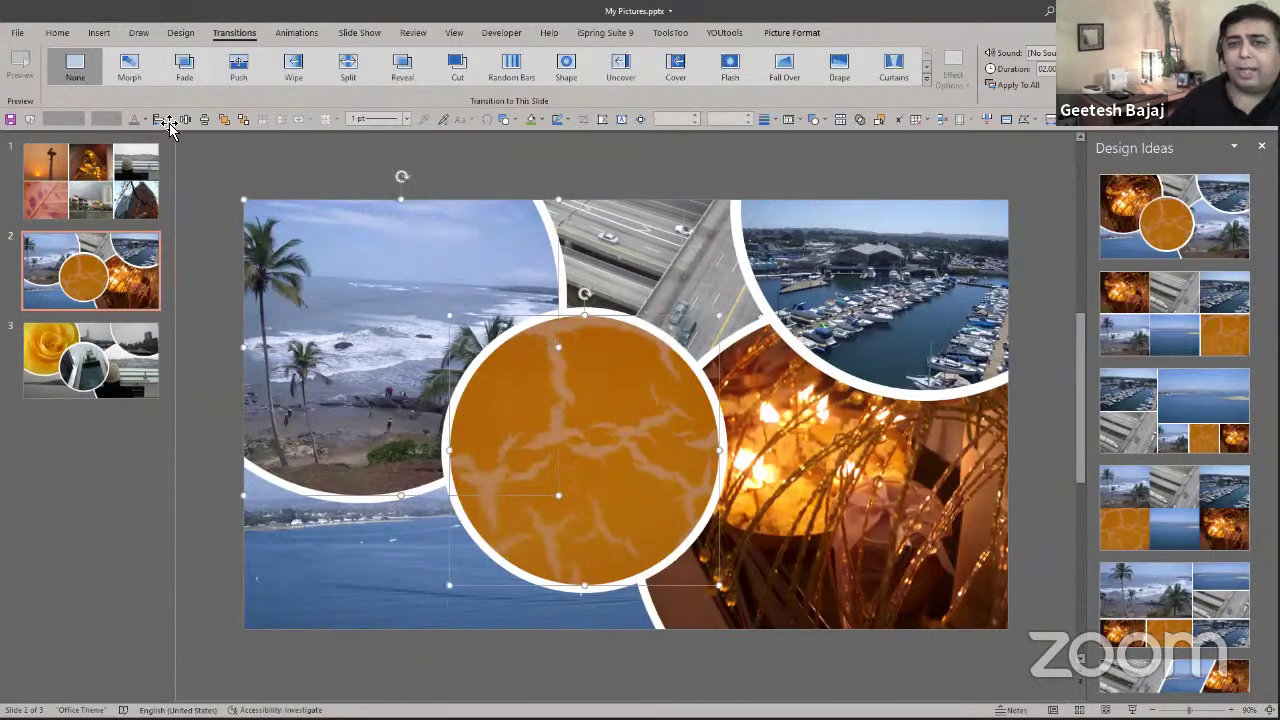
click(166, 121)
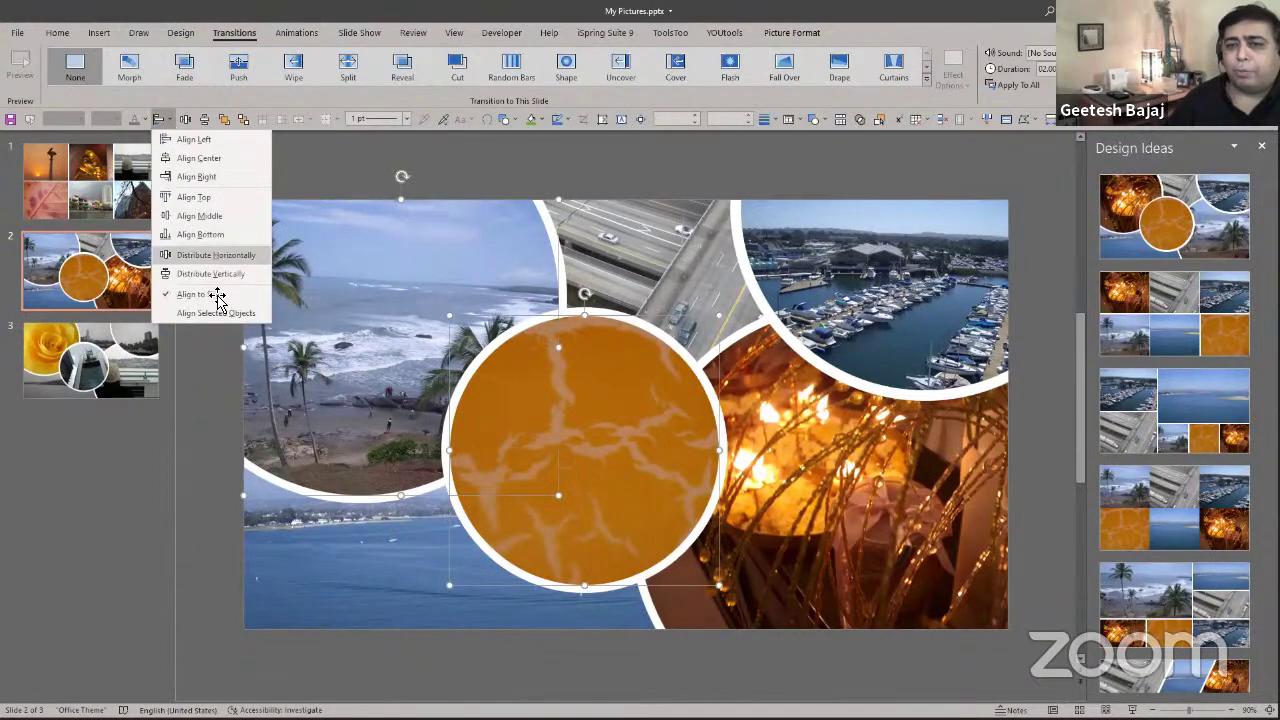
click(340, 170)
Switch to the Presentation Hacks deck's slide thumbnails and scroll to find the Demo slide.
click(94, 194)
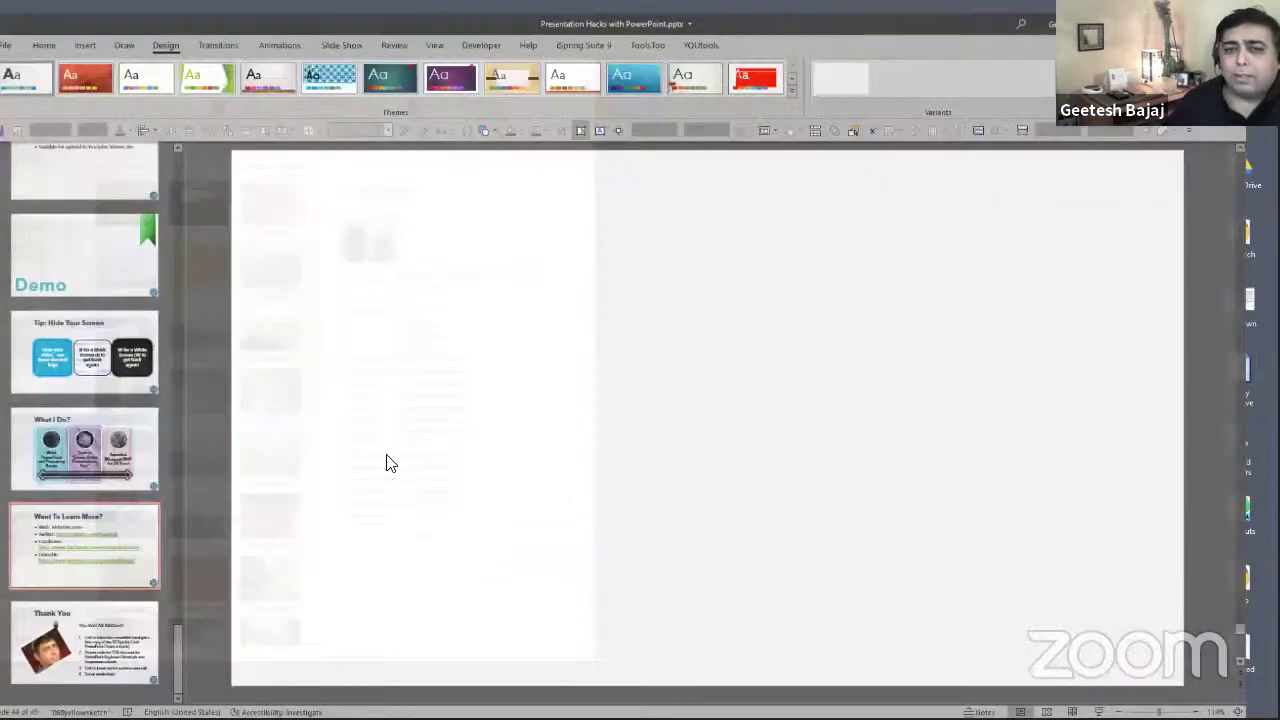
scroll(158, 410, up, 5)
scroll(158, 412, up, 1)
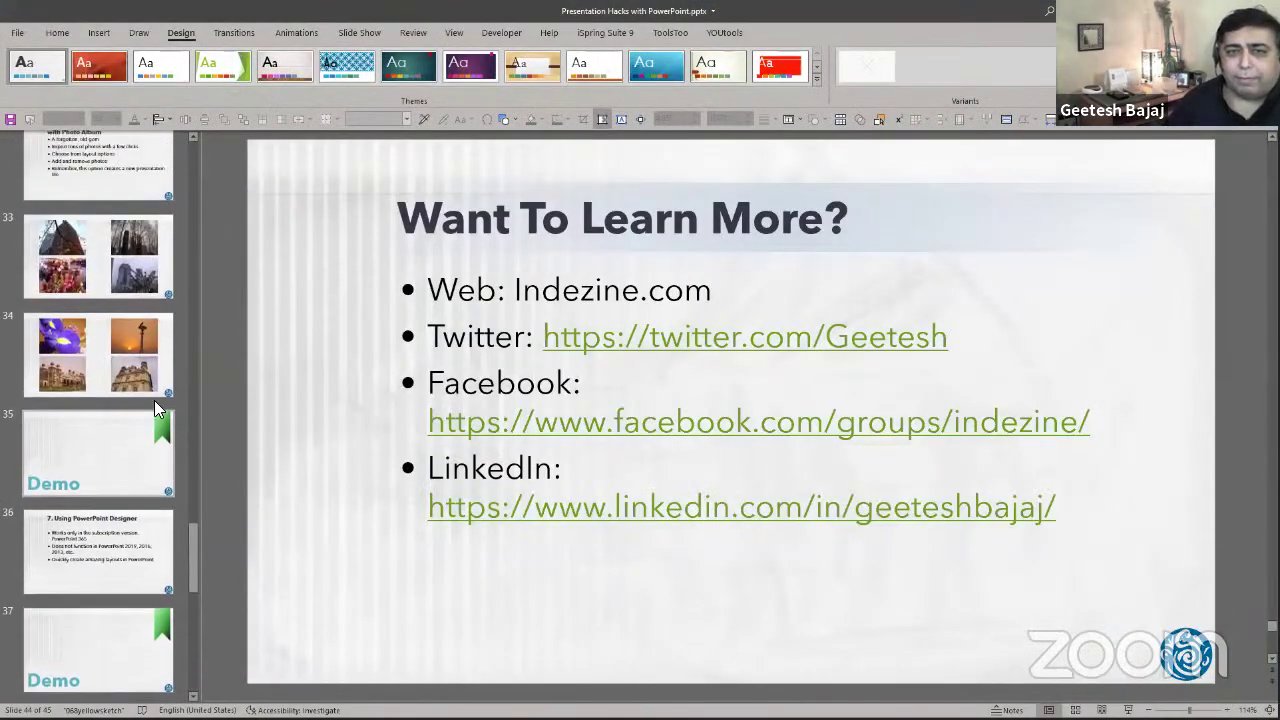
scroll(154, 400, up, 2)
scroll(154, 400, up, 2)
scroll(116, 282, up, 1)
On the Demo slide 28, scatter the blue squares out of their row.
click(116, 285)
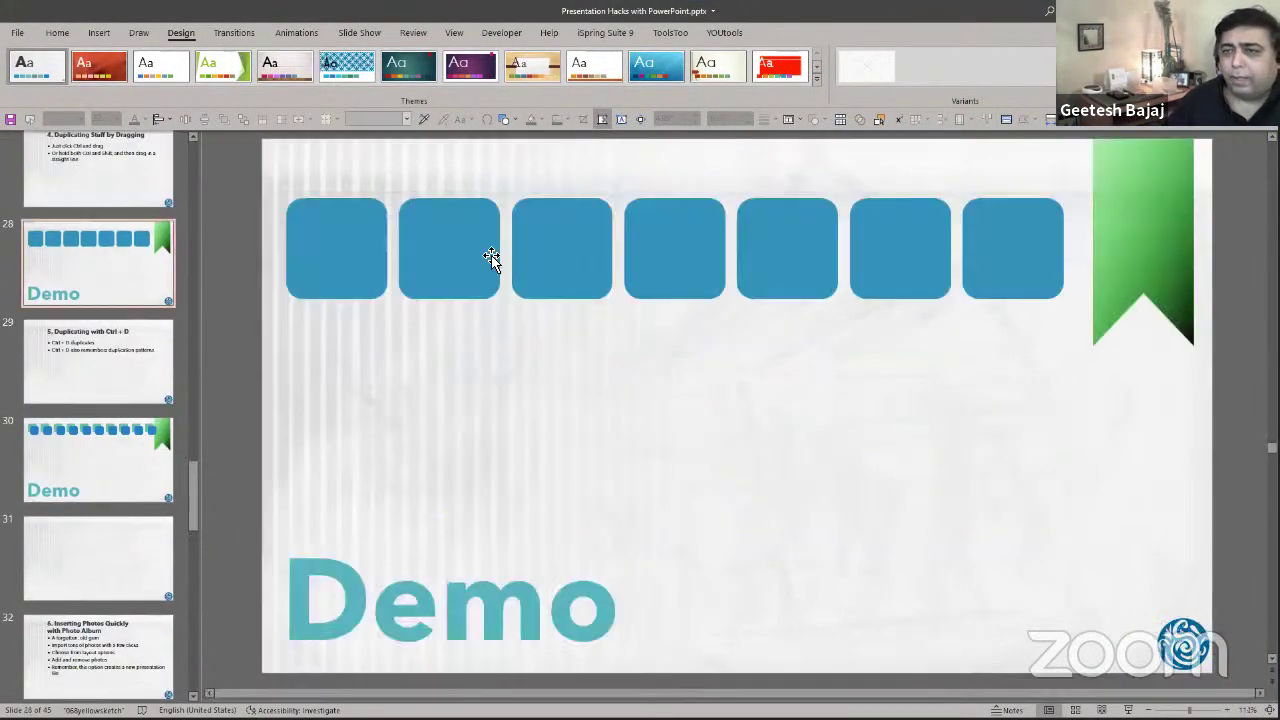
drag(491, 257, 491, 394)
drag(572, 285, 722, 460)
drag(688, 276, 982, 620)
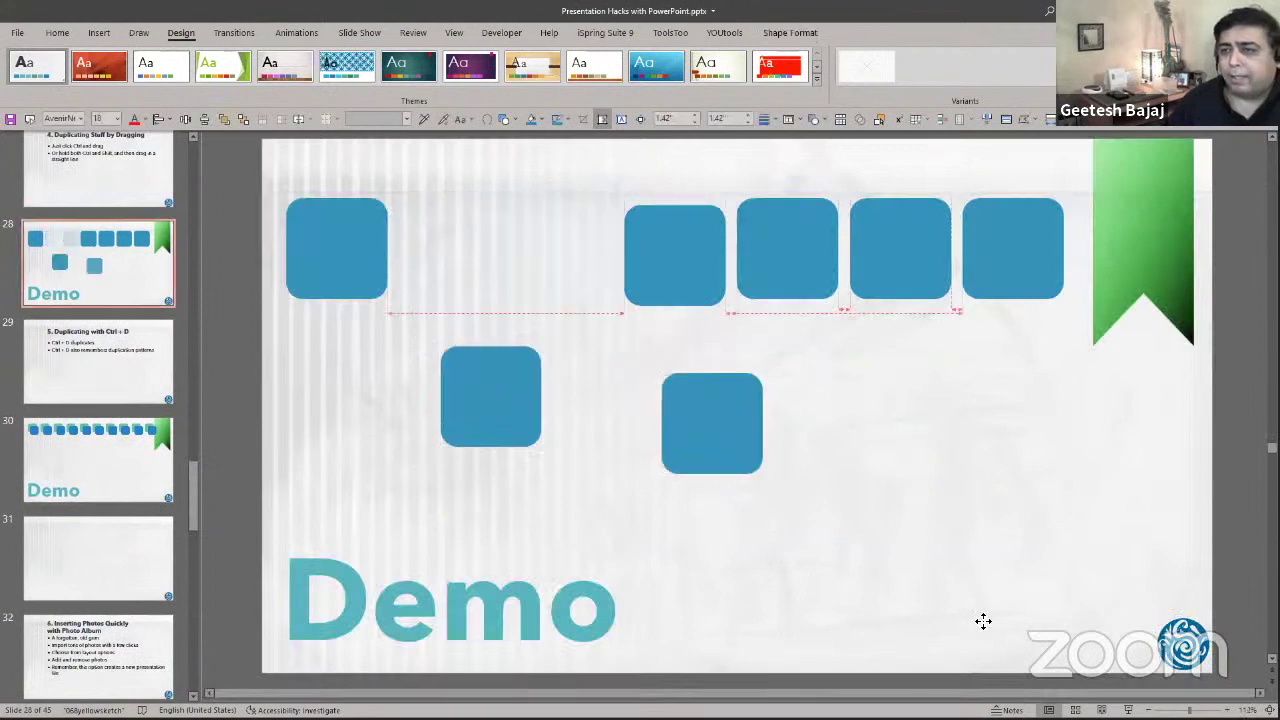
drag(888, 274, 935, 430)
drag(741, 275, 540, 305)
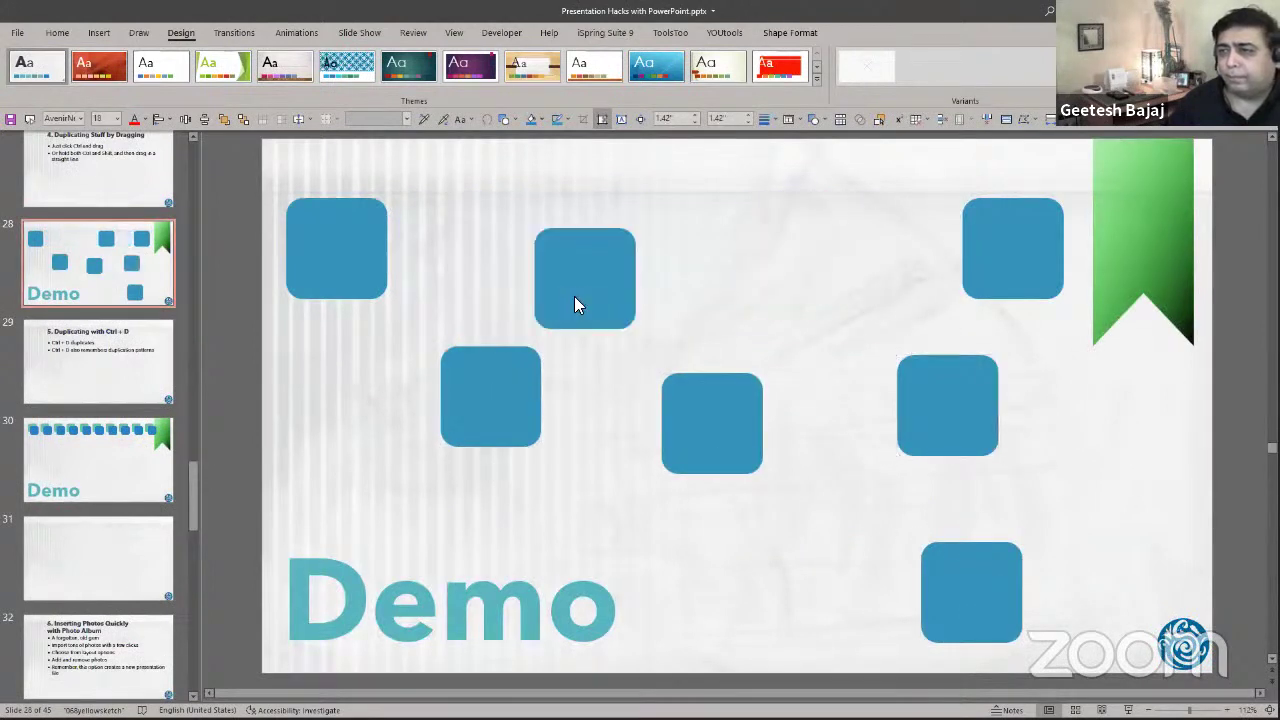
drag(1022, 274, 754, 298)
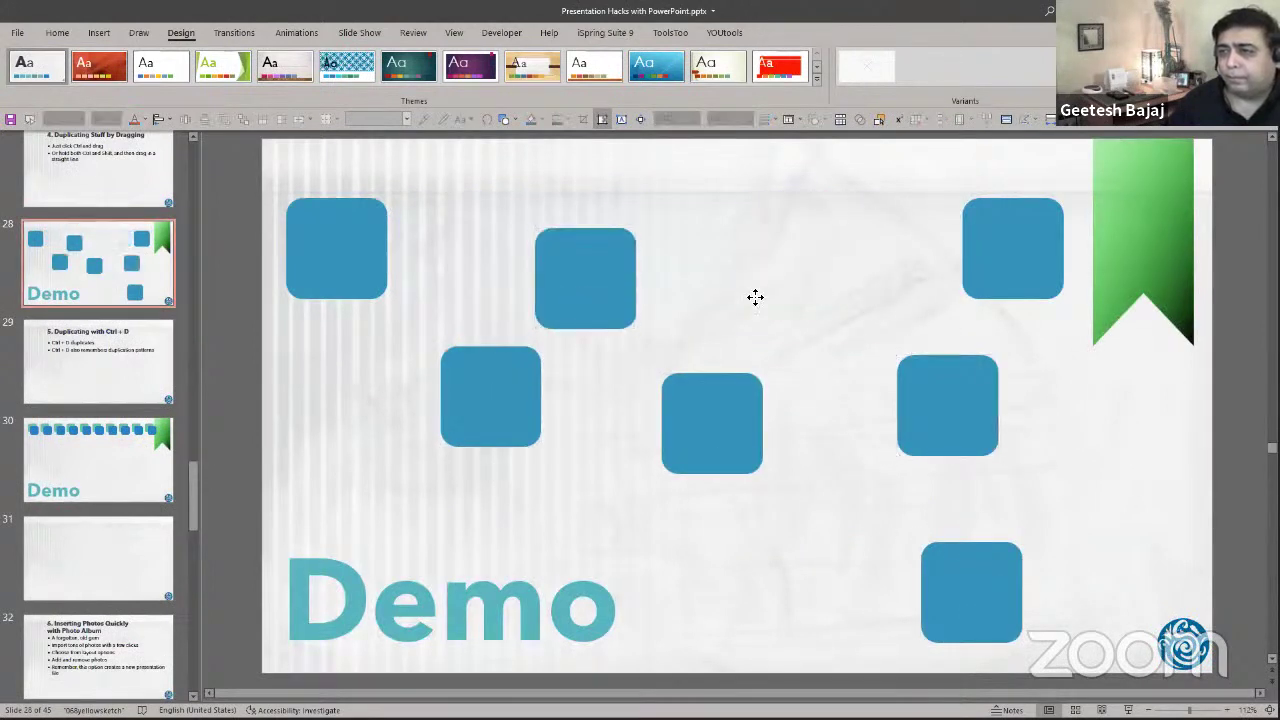
Select the three top squares and apply Align Top.
click(334, 282)
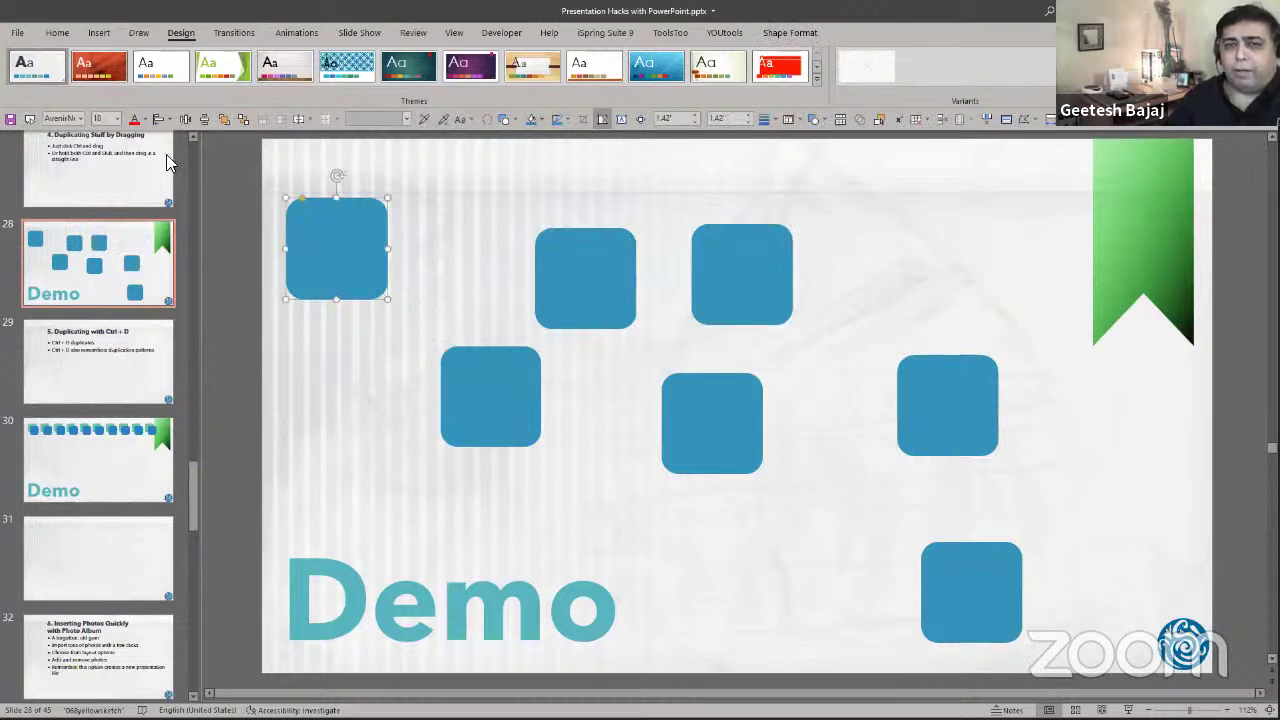
click(166, 120)
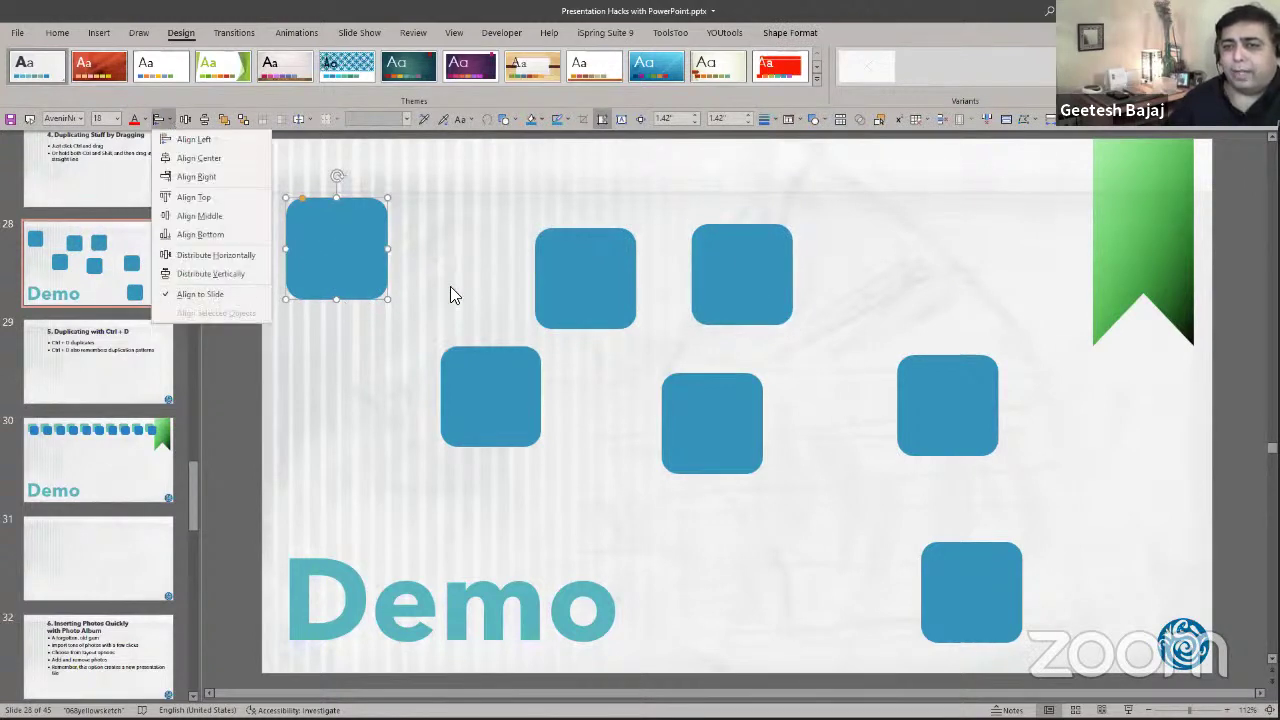
click(610, 290)
click(600, 291)
shift+click(706, 289)
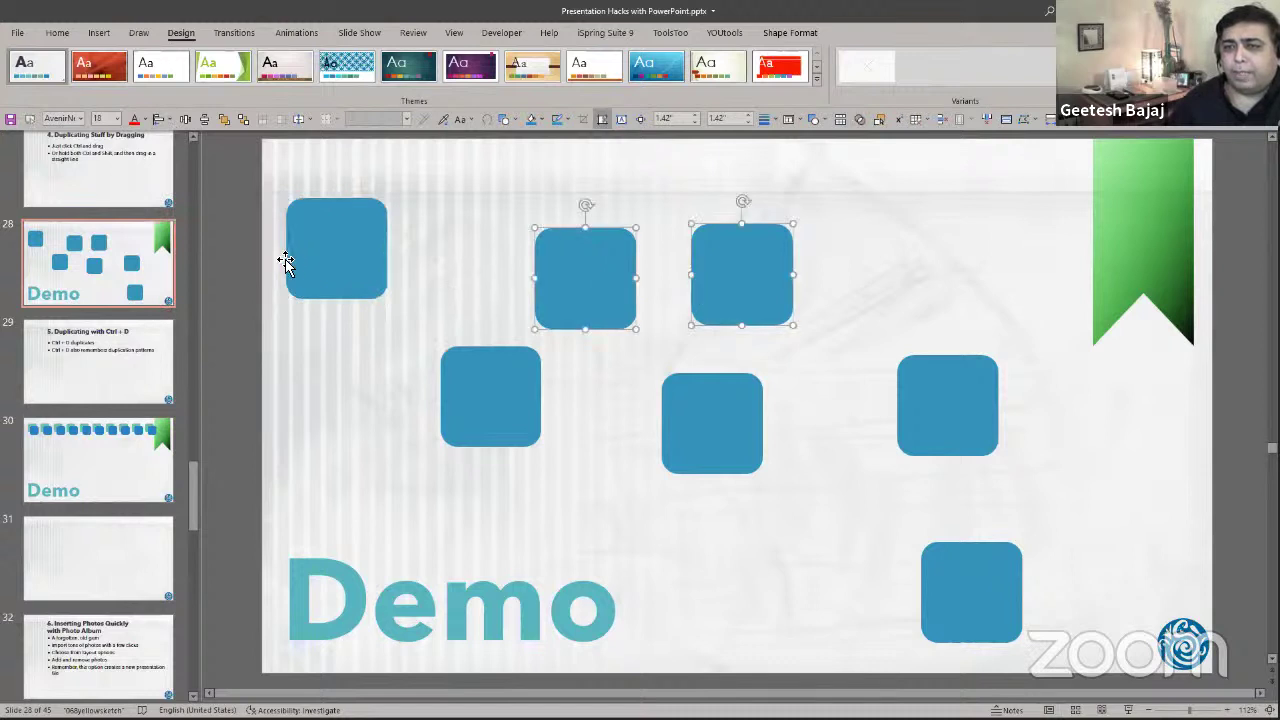
shift+click(298, 262)
click(166, 120)
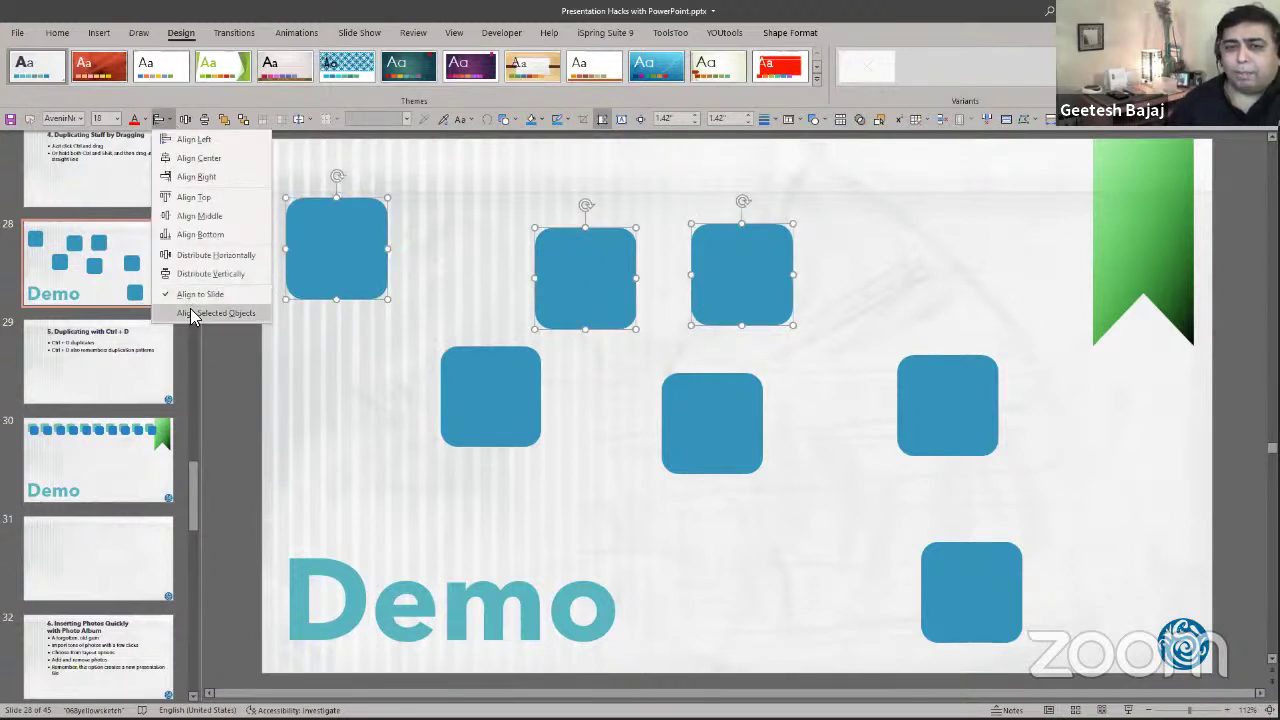
click(198, 202)
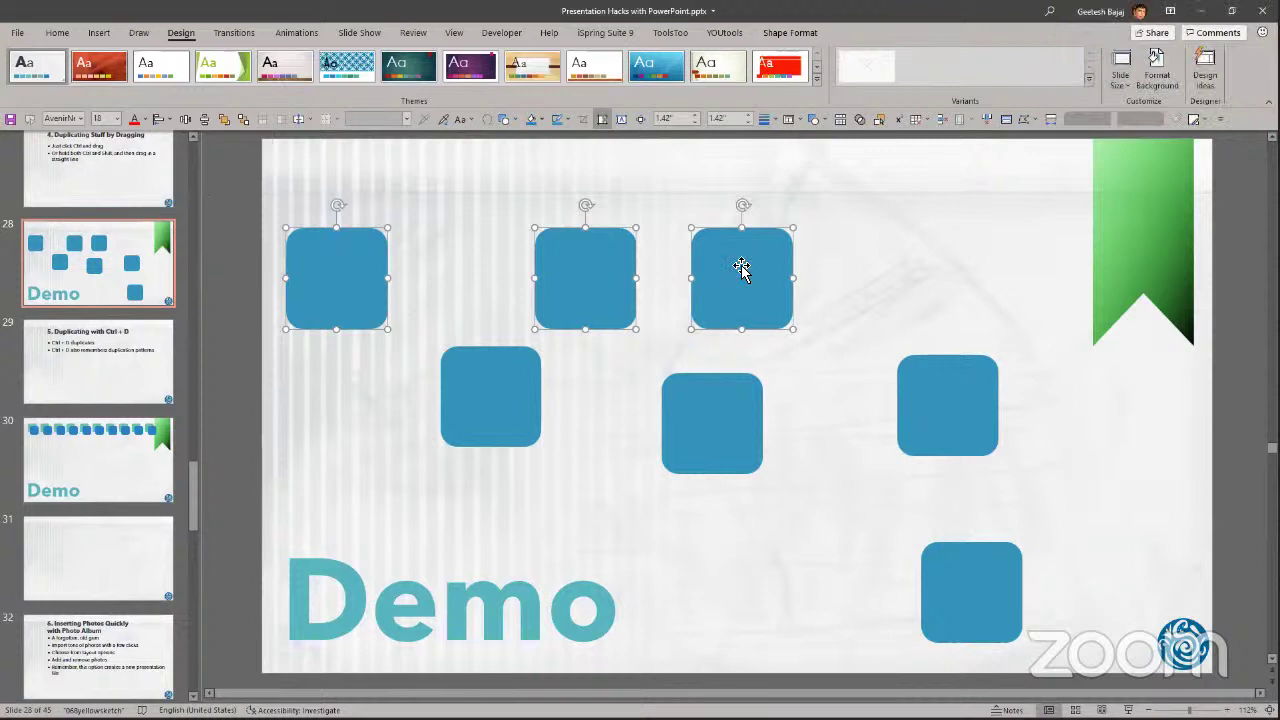
Centre the top-left square on the slide with Align Center and Align Middle.
click(816, 268)
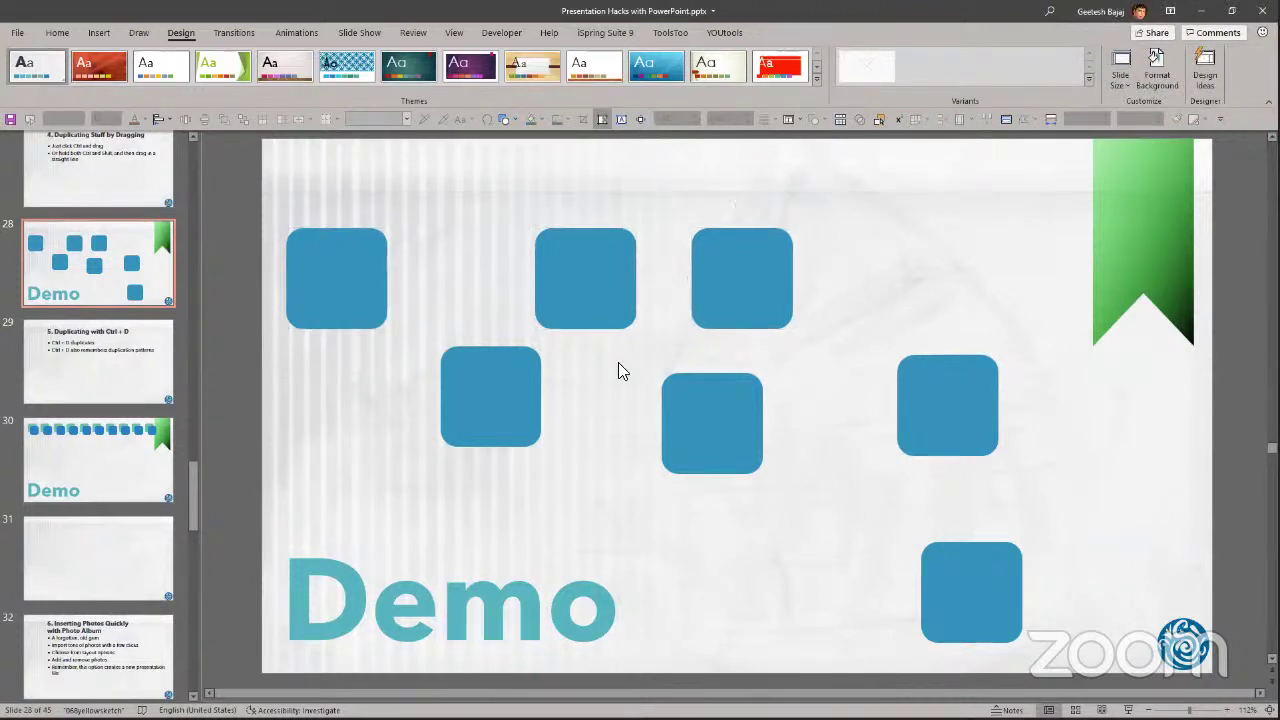
click(466, 385)
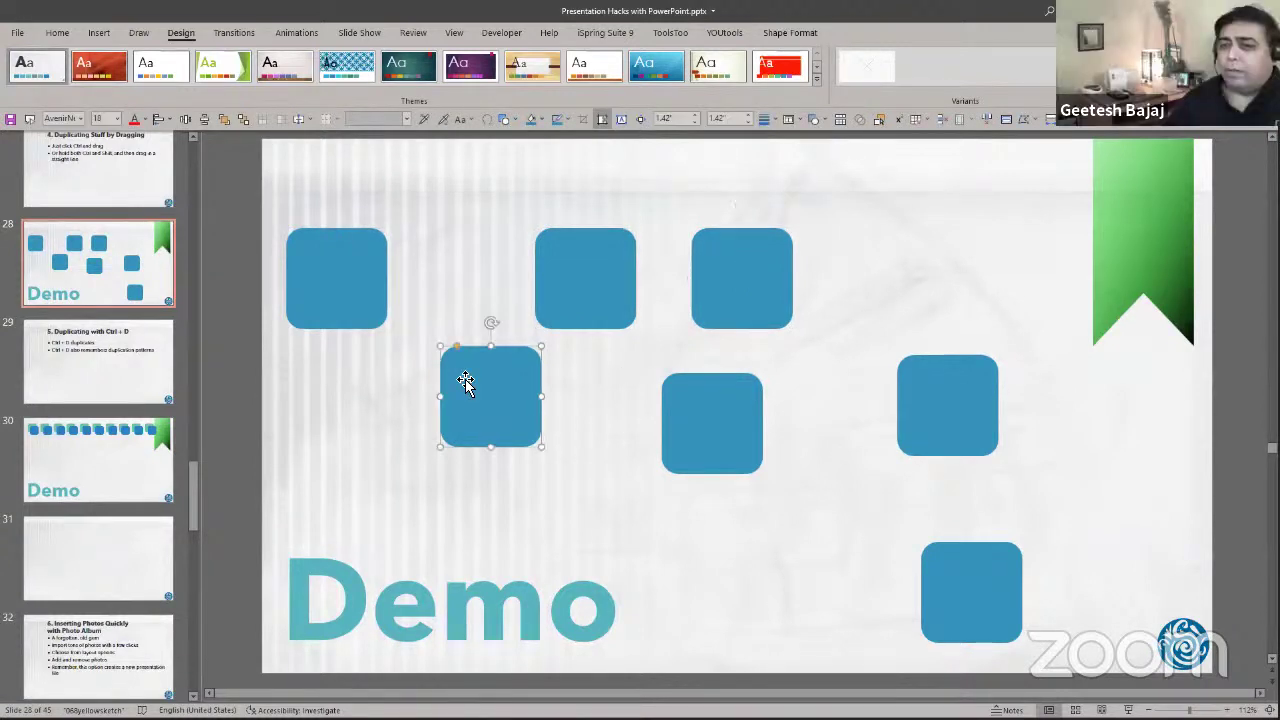
click(371, 291)
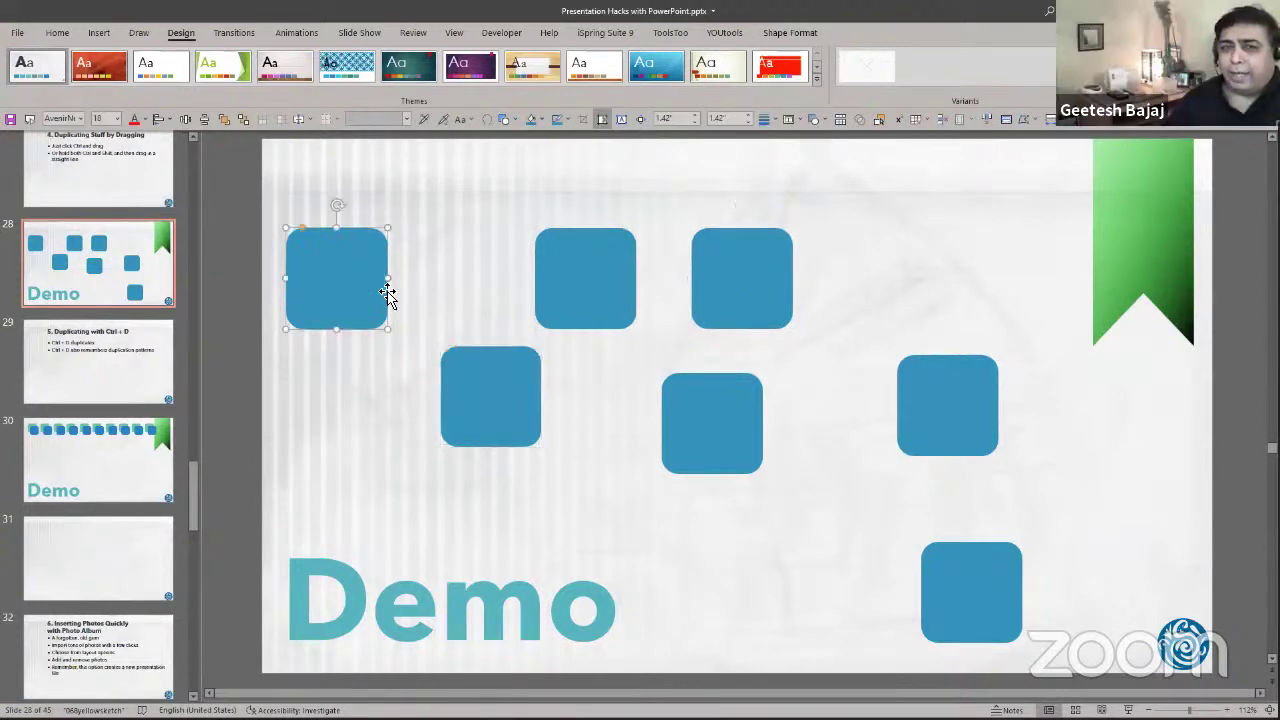
click(166, 118)
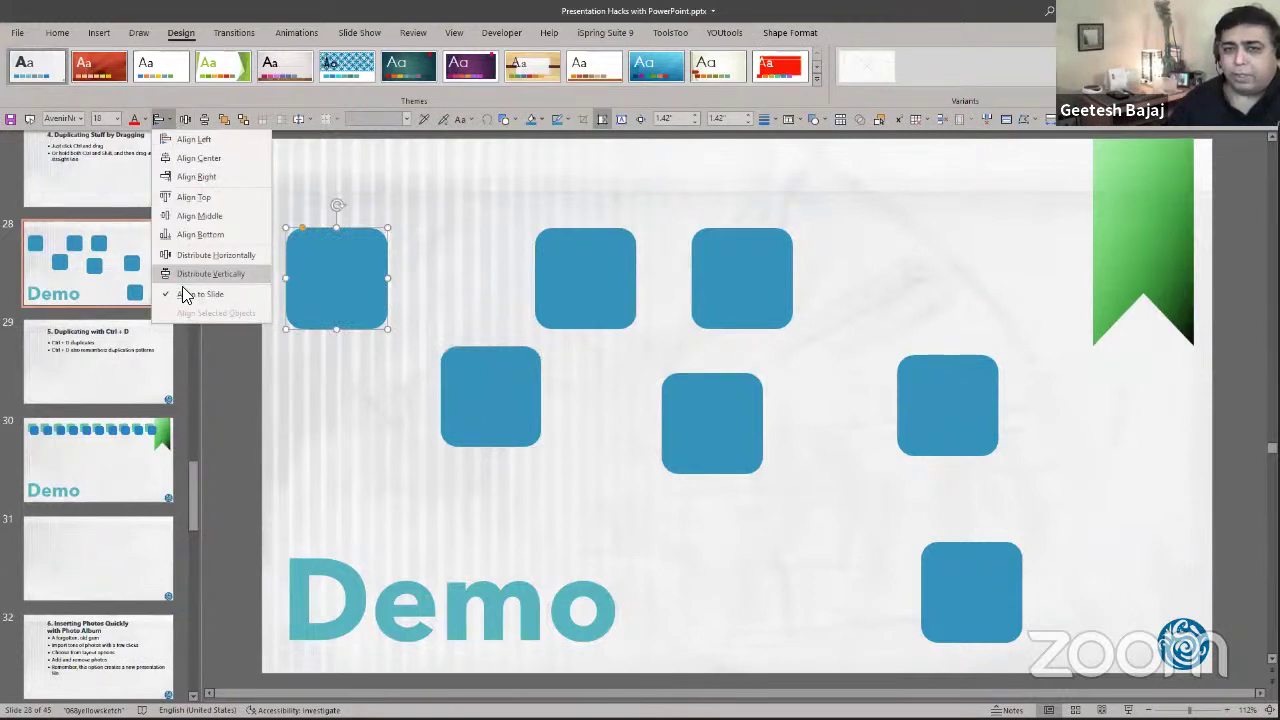
click(185, 158)
click(174, 120)
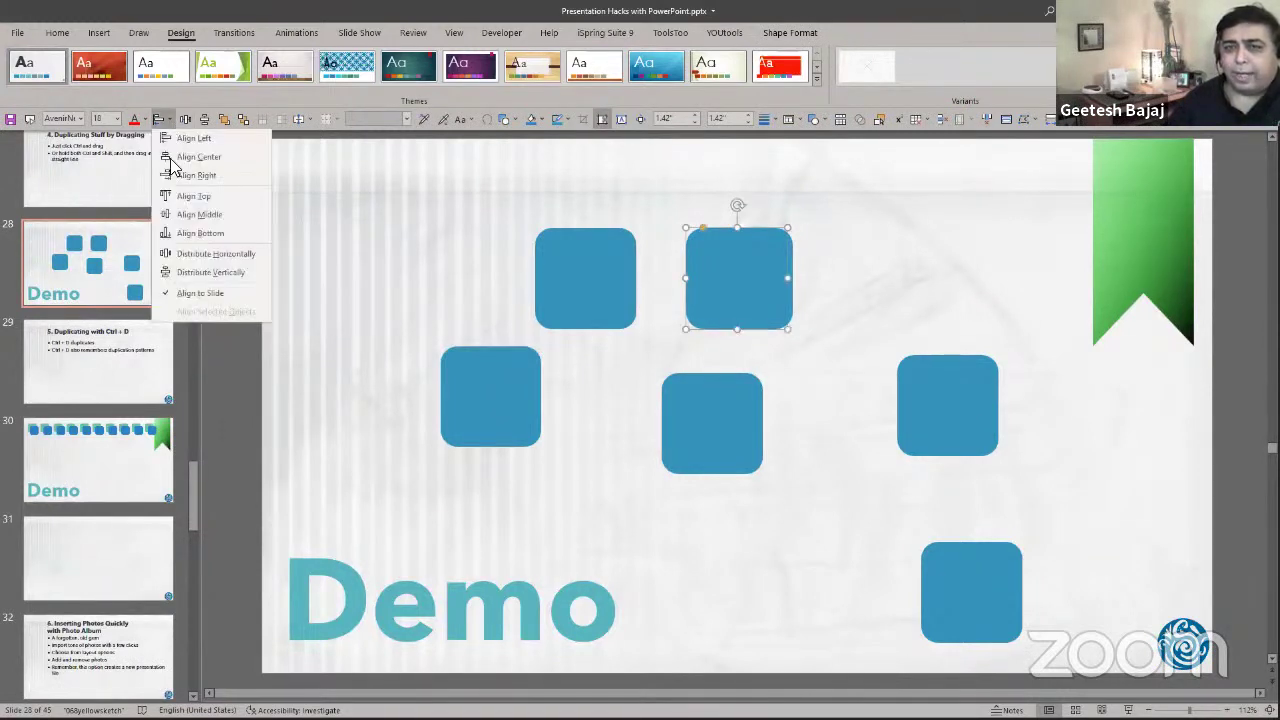
click(190, 214)
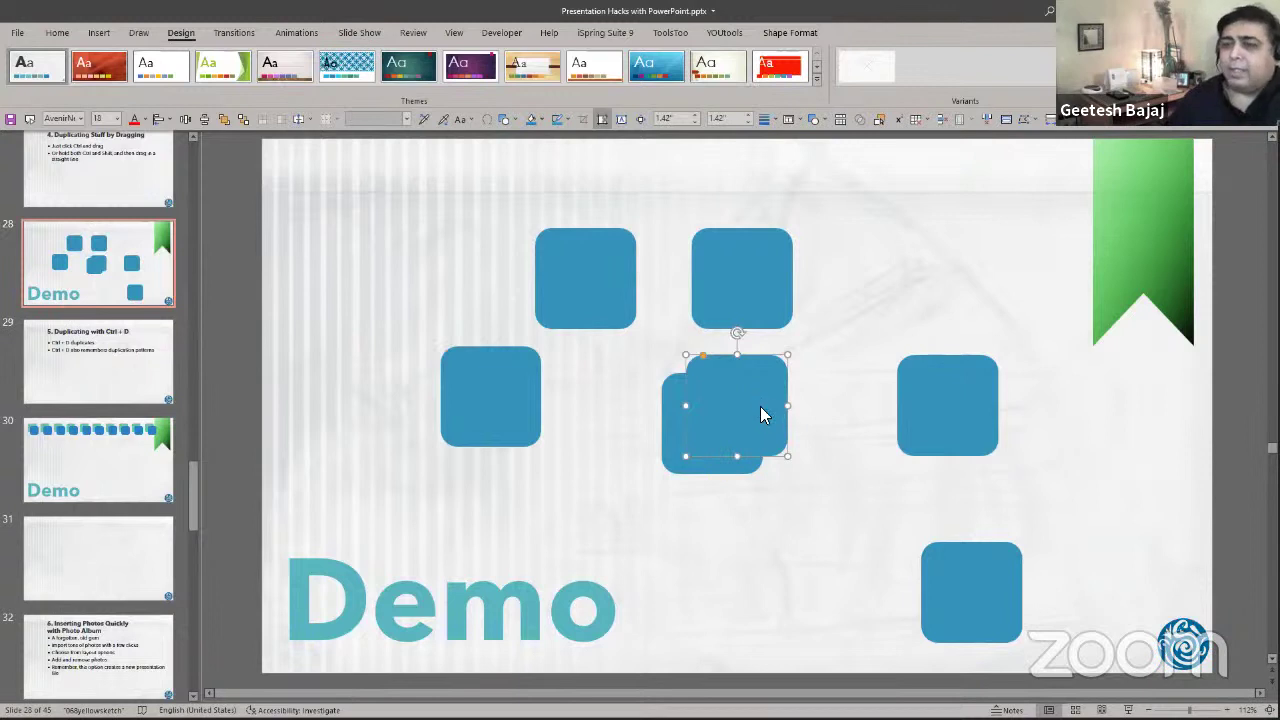
Reselect the left square and the two top squares.
click(606, 449)
click(500, 400)
shift+click(589, 314)
shift+click(738, 303)
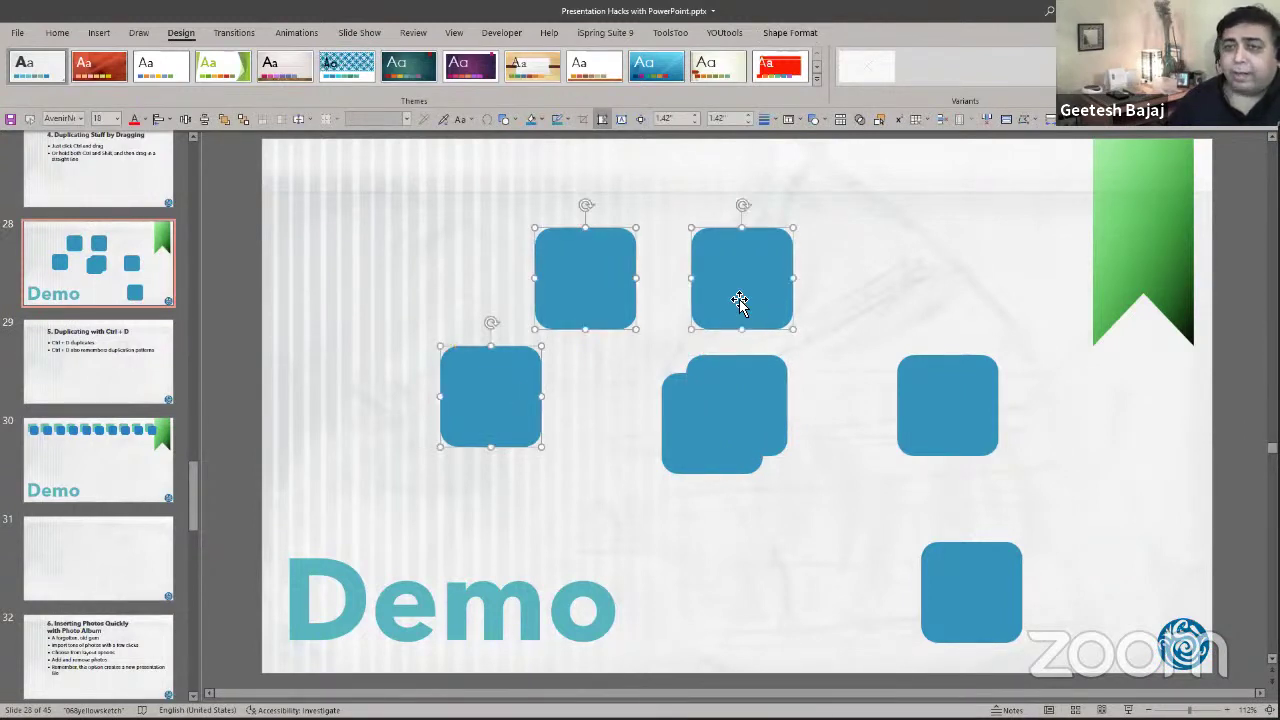
Uncheck YOUtools in Options > Add-ins > PowerPoint Add-ins manager to unload it.
click(716, 38)
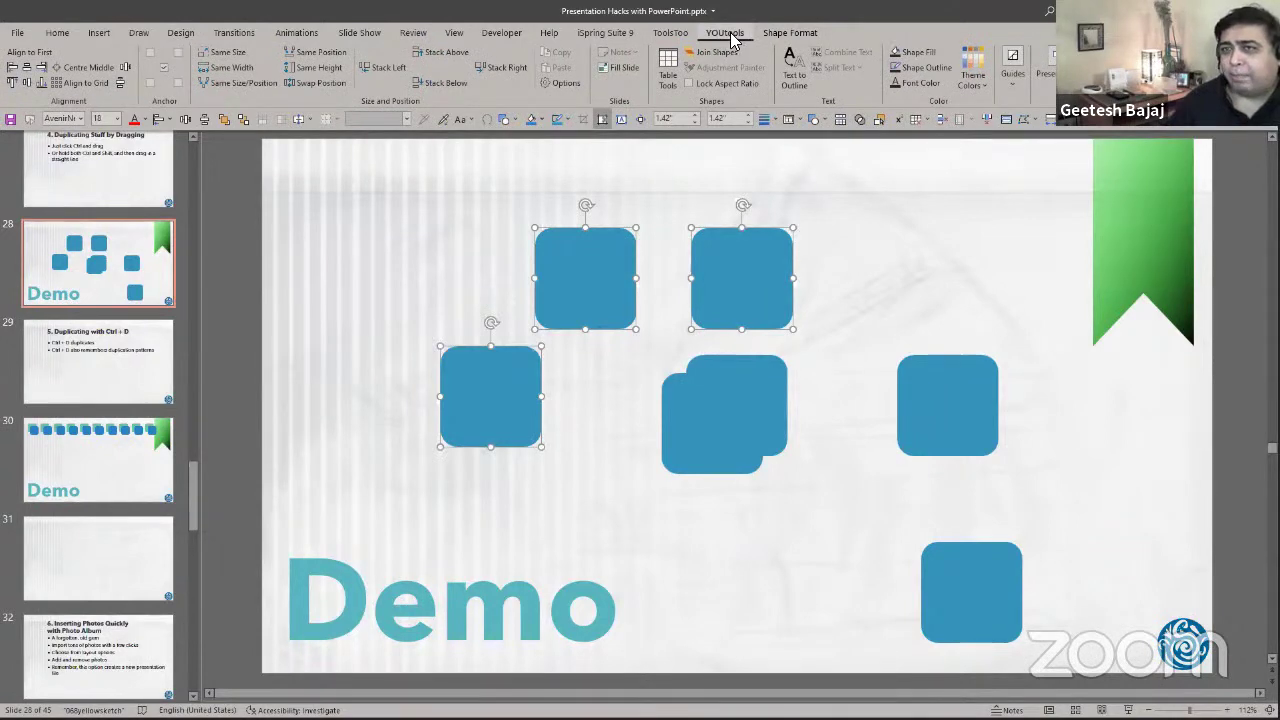
click(17, 32)
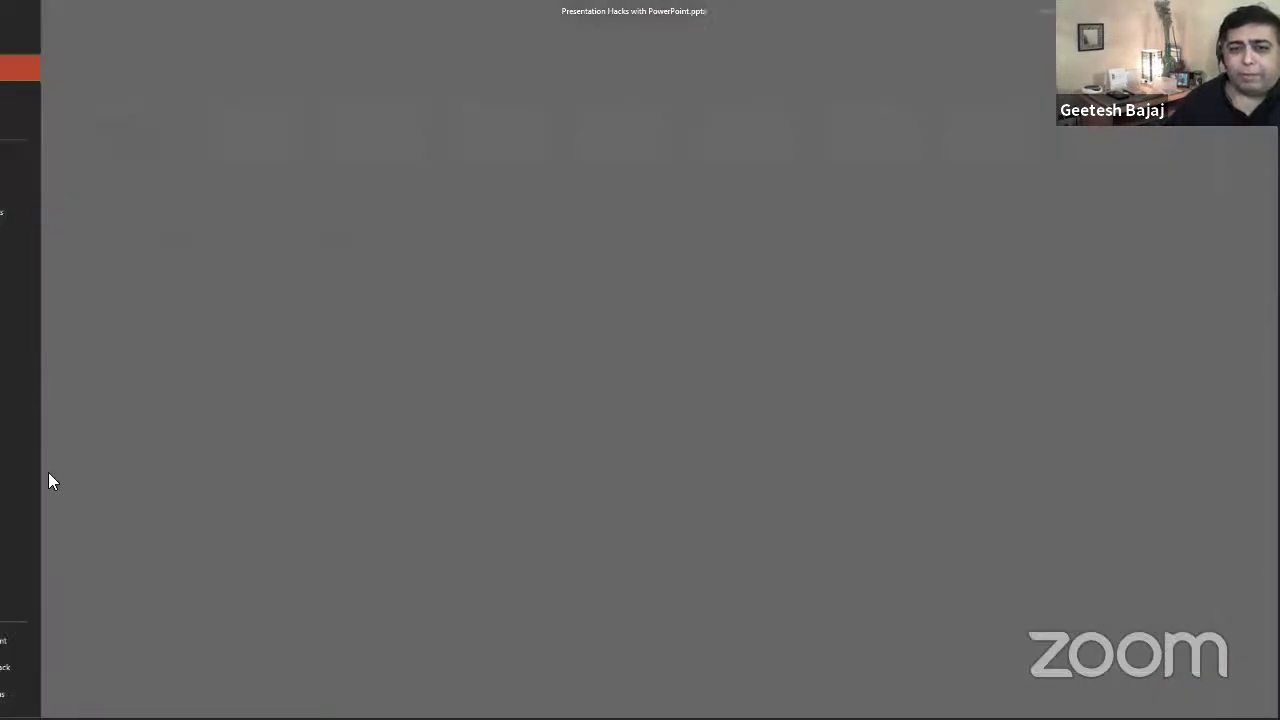
click(40, 695)
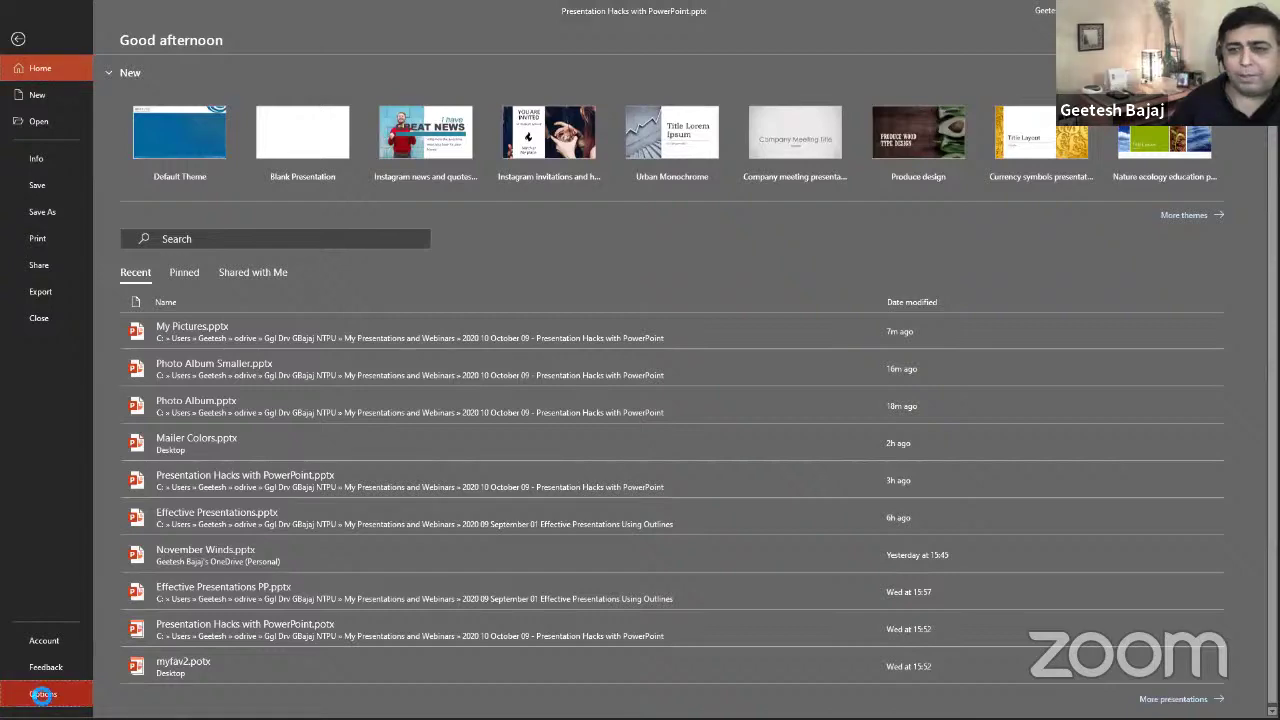
click(402, 314)
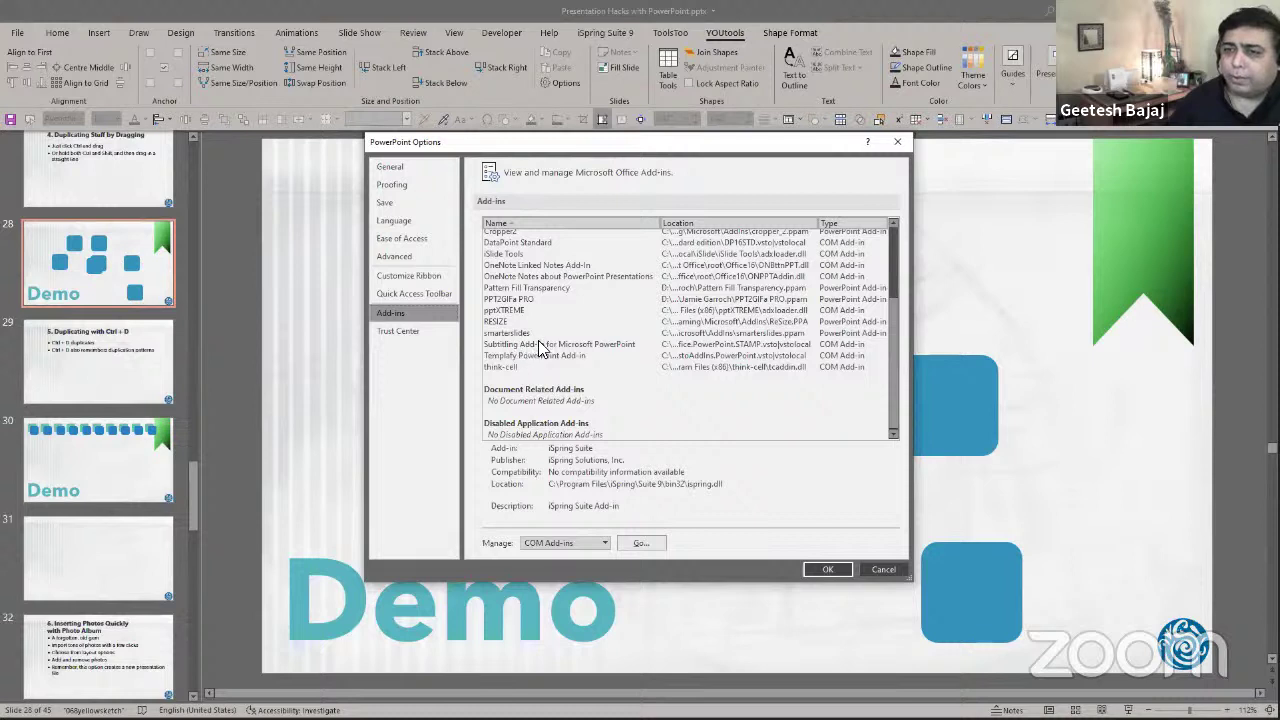
scroll(540, 336, up, 4)
click(512, 292)
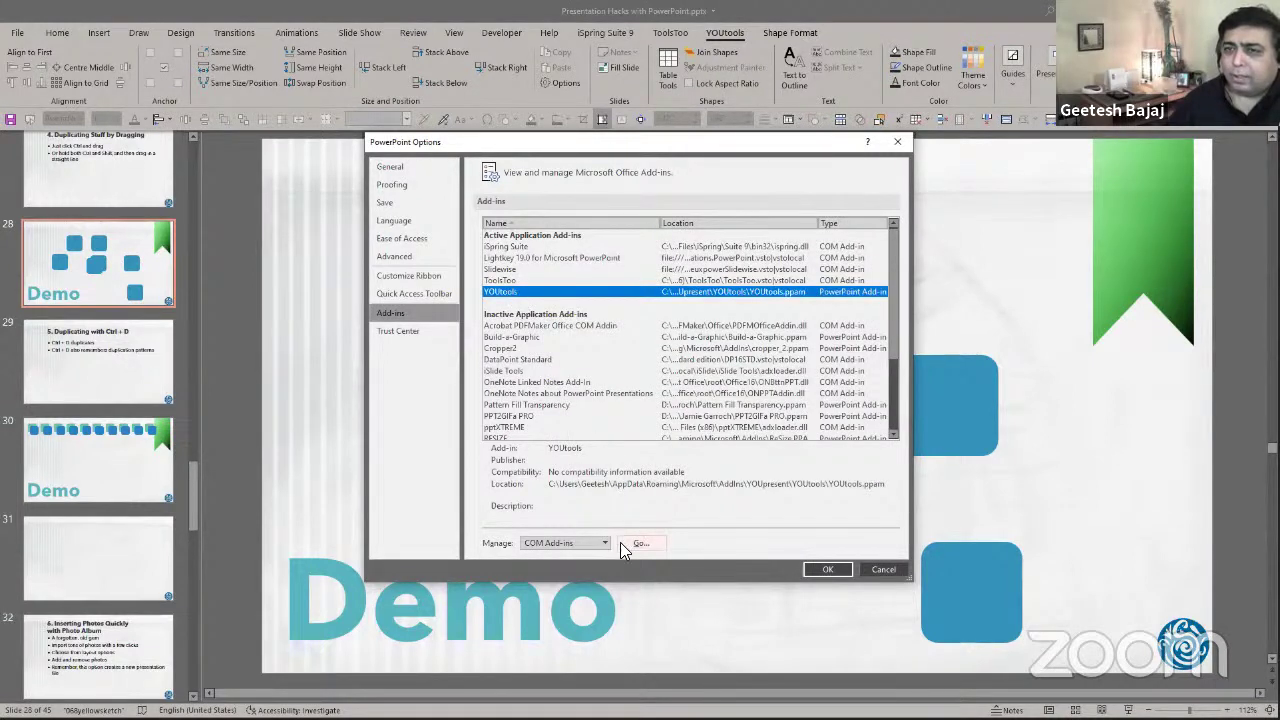
click(588, 540)
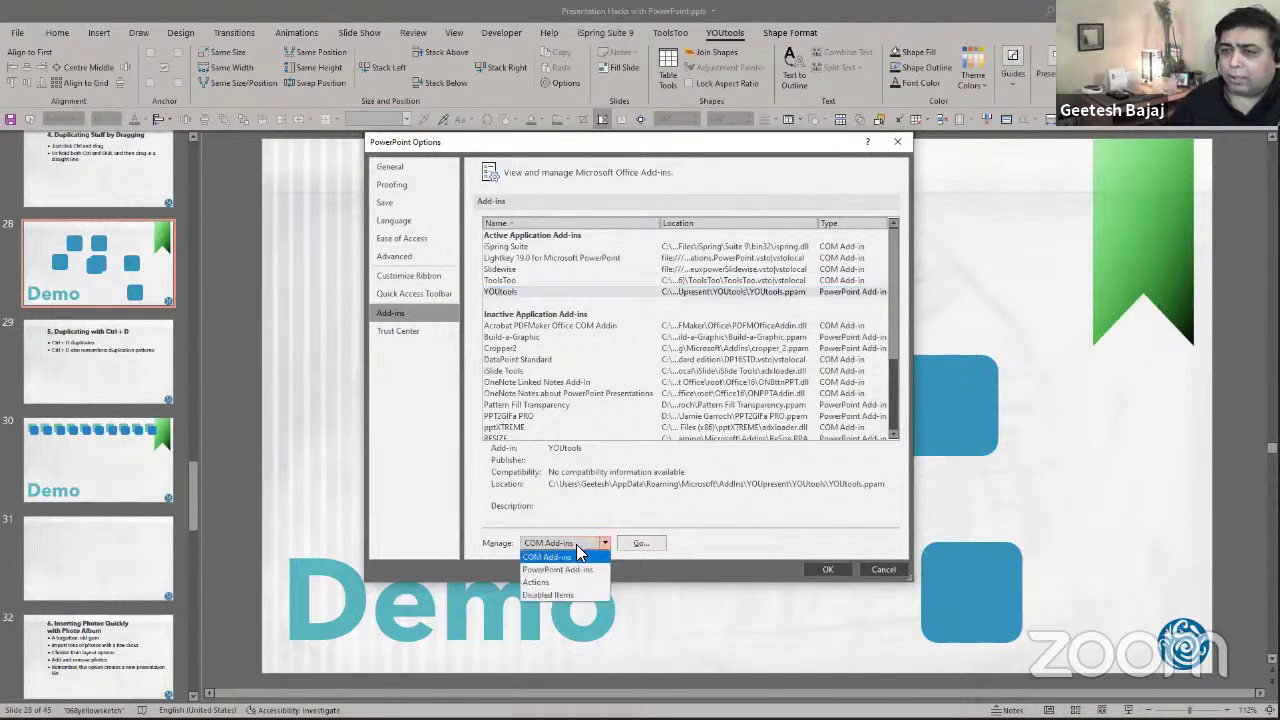
click(562, 566)
click(622, 543)
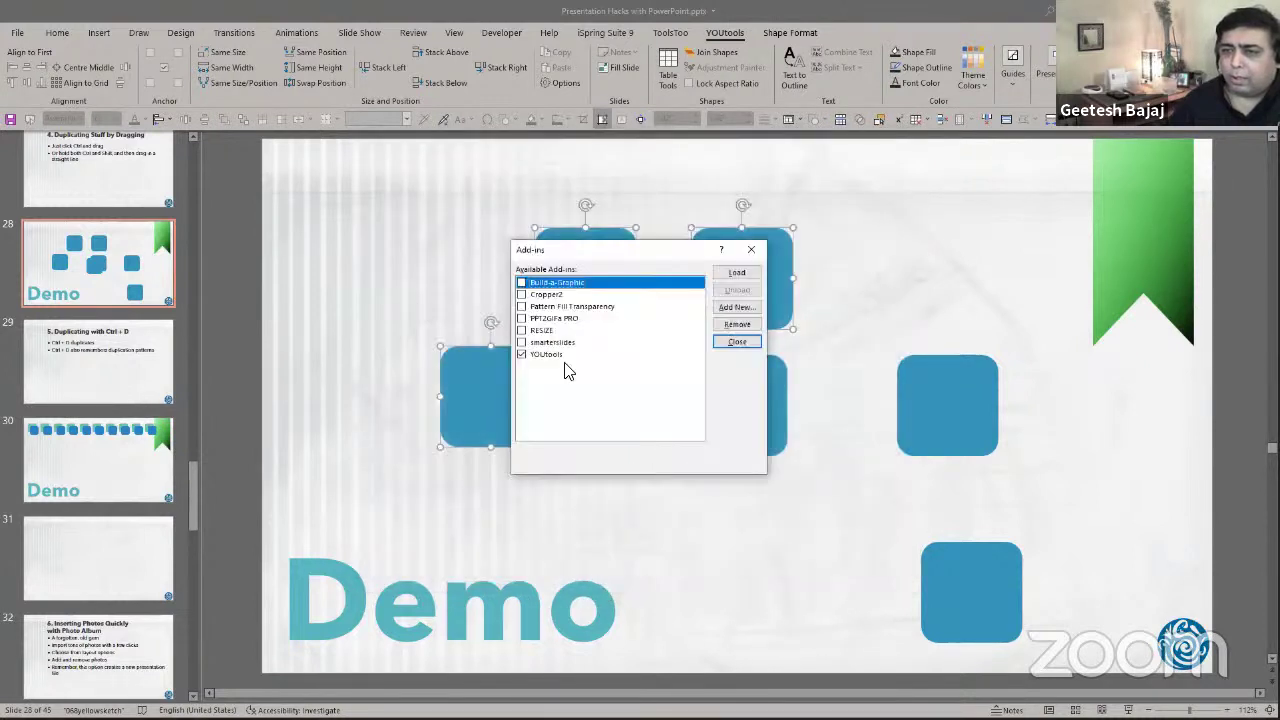
click(525, 354)
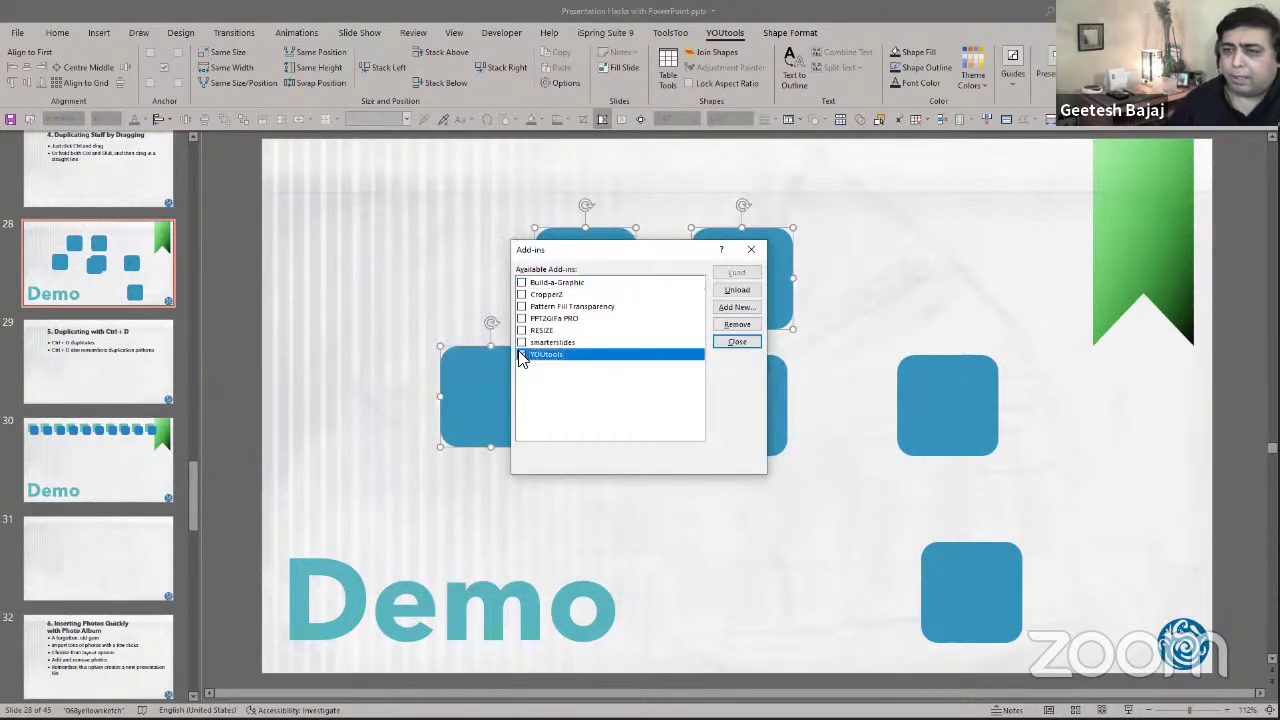
click(730, 342)
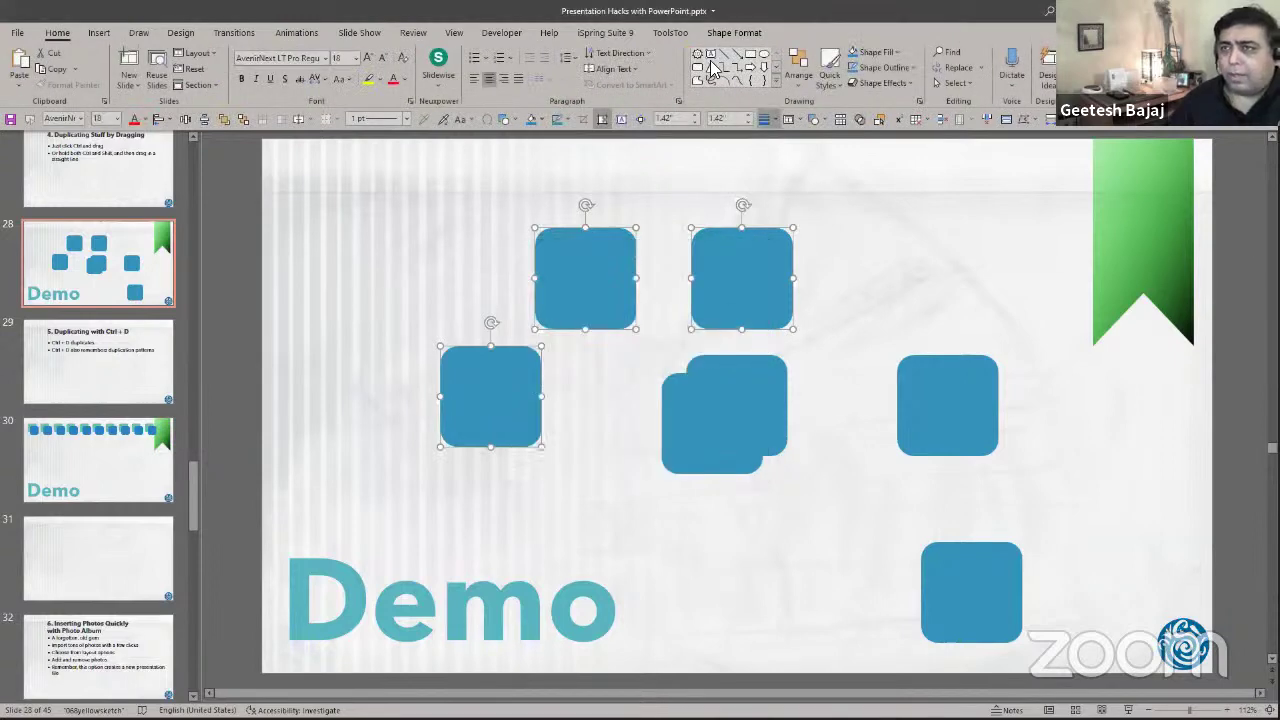
Select three squares and try Align Left against the slide, then undo it.
click(331, 227)
scroll(240, 290, down, 1)
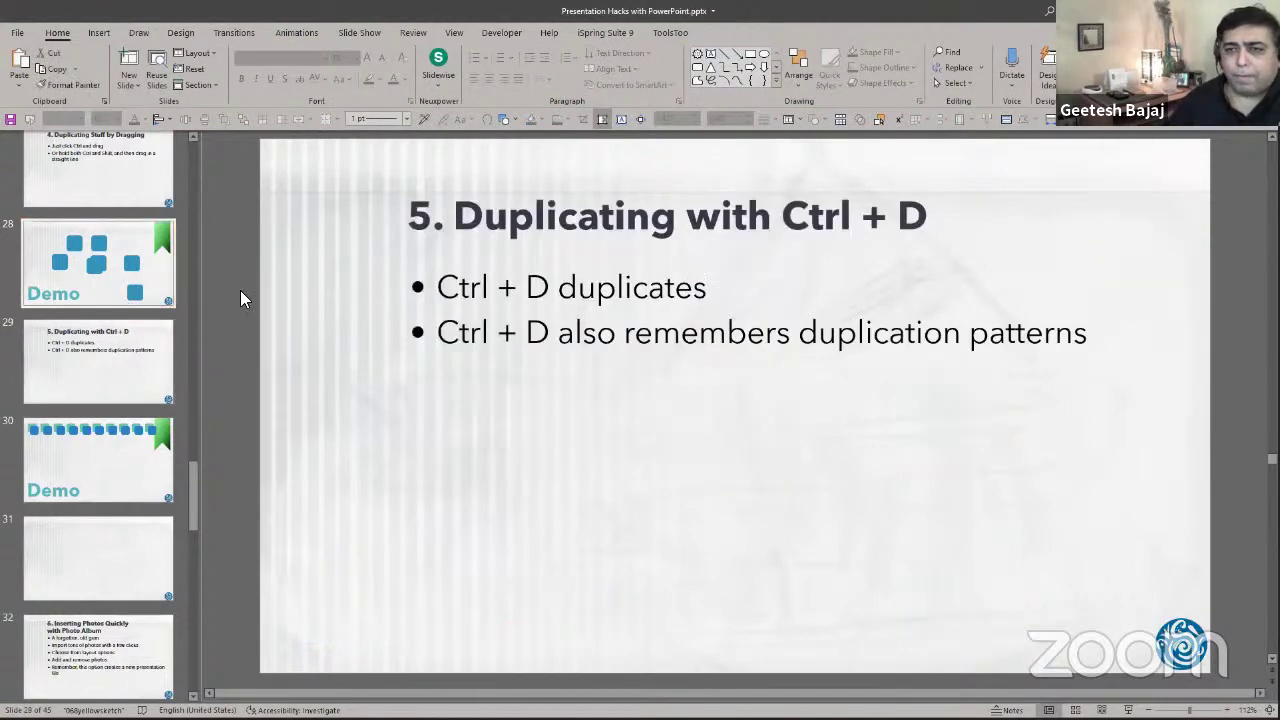
scroll(240, 290, up, 1)
click(514, 371)
shift+click(585, 300)
shift+click(717, 286)
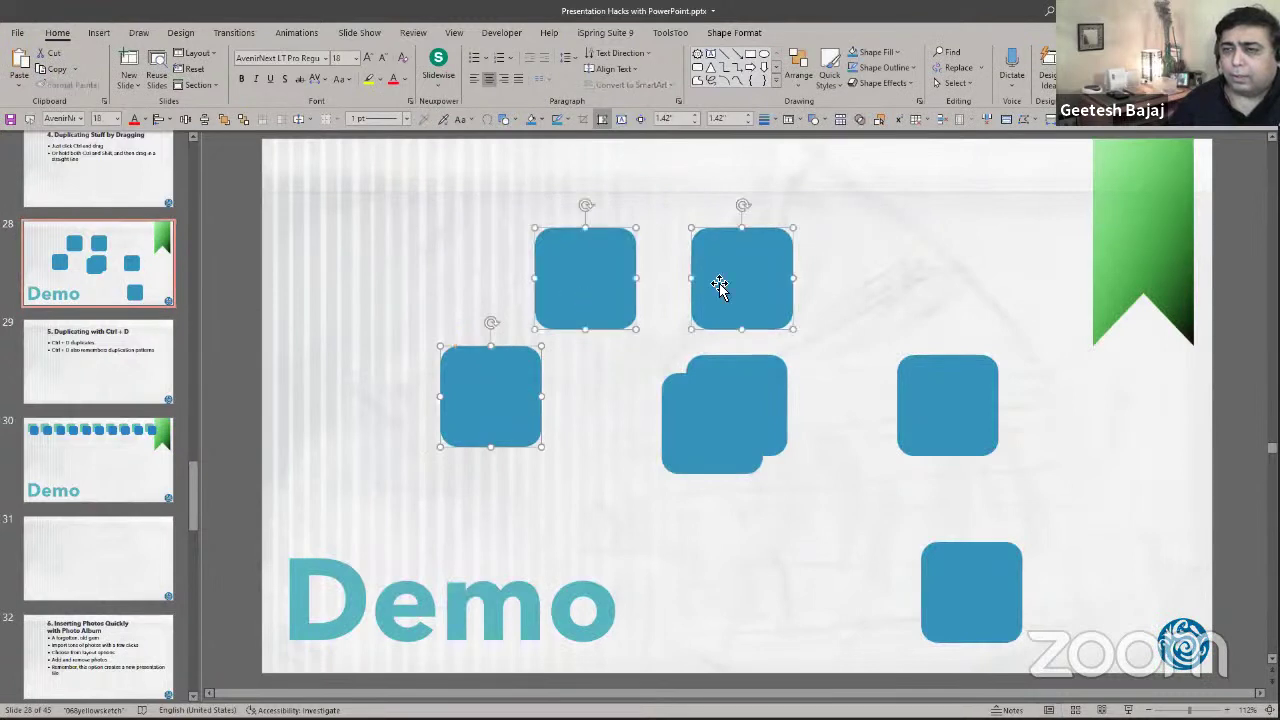
click(166, 122)
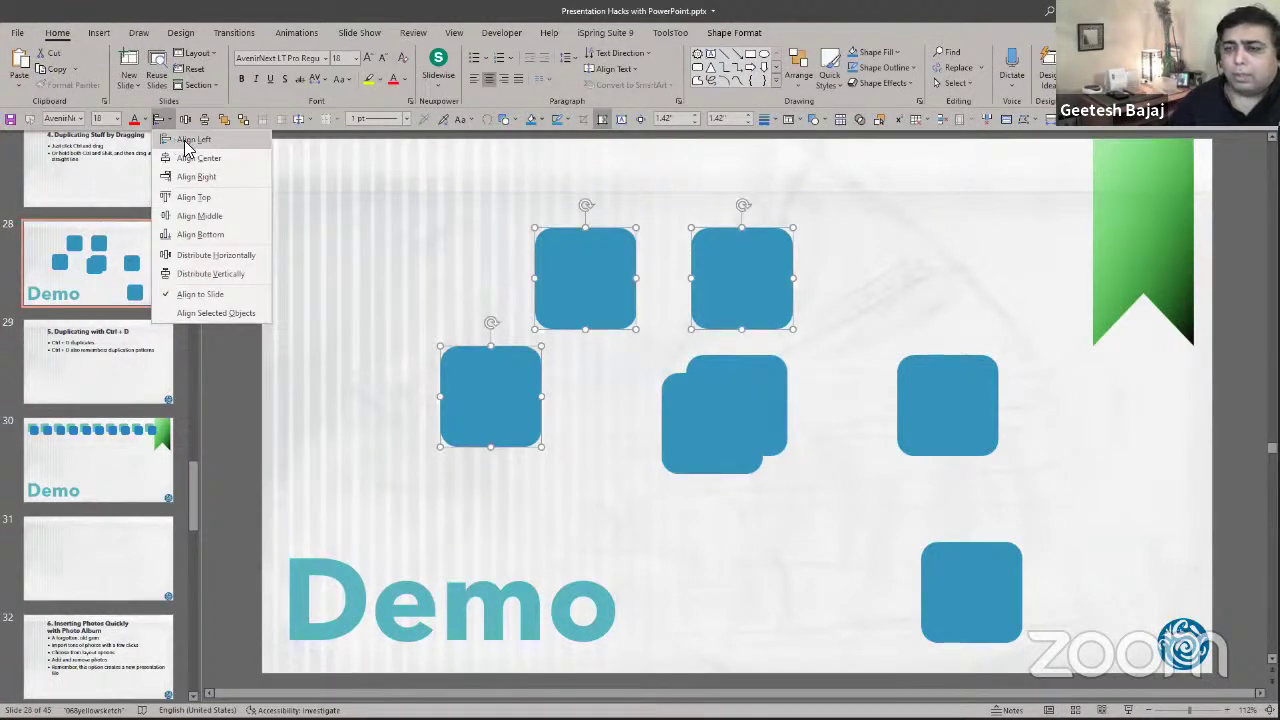
click(184, 141)
key(ctrl+z)
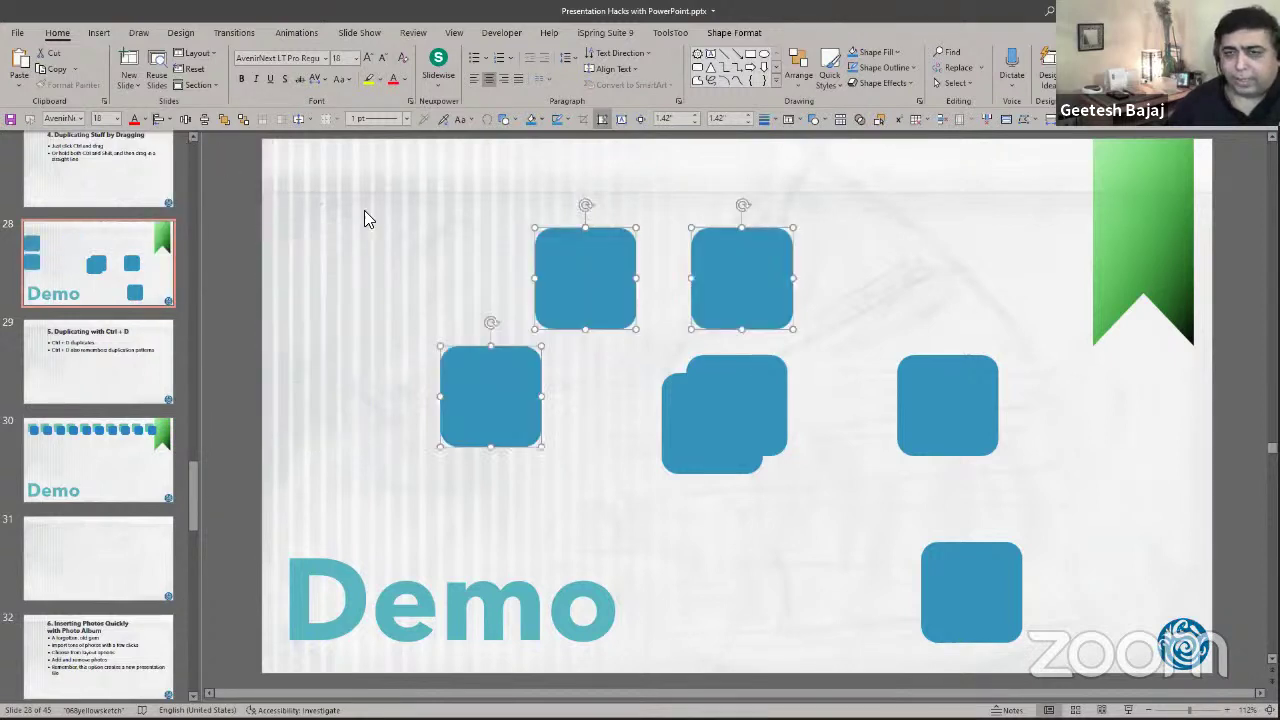
Set alignment to Align Selected Objects instead of the slide.
click(166, 120)
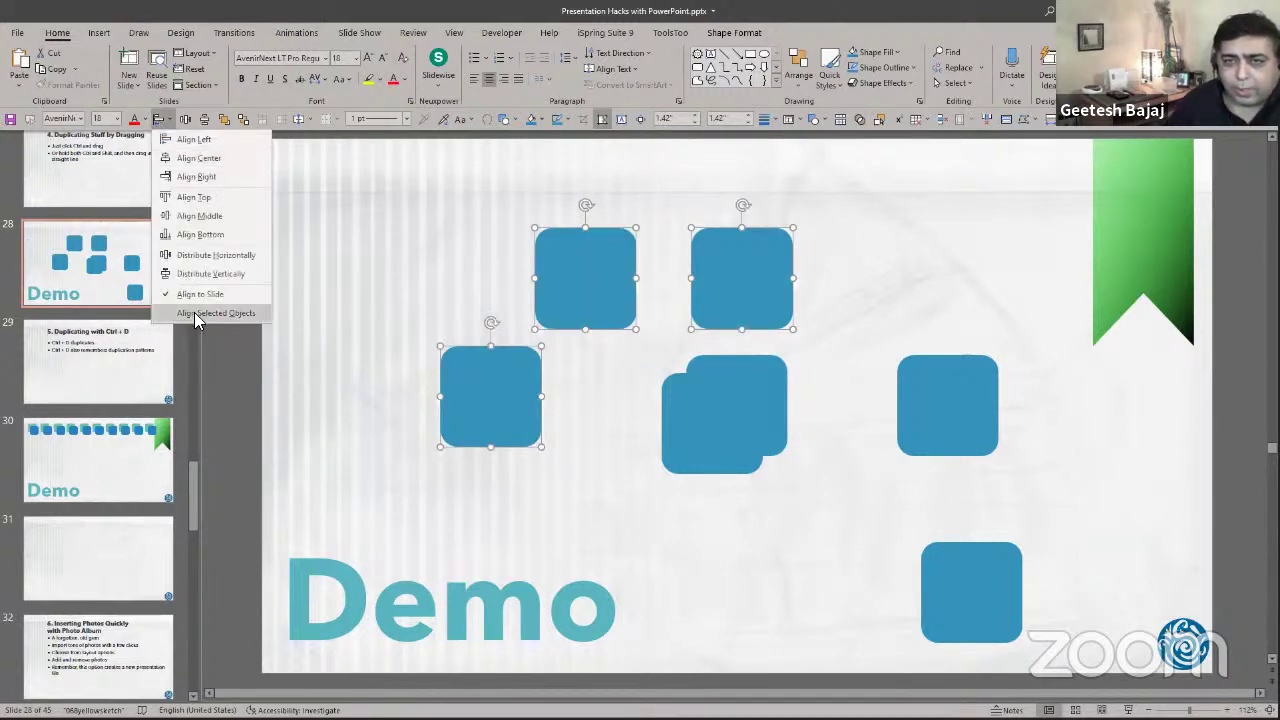
click(194, 312)
click(170, 120)
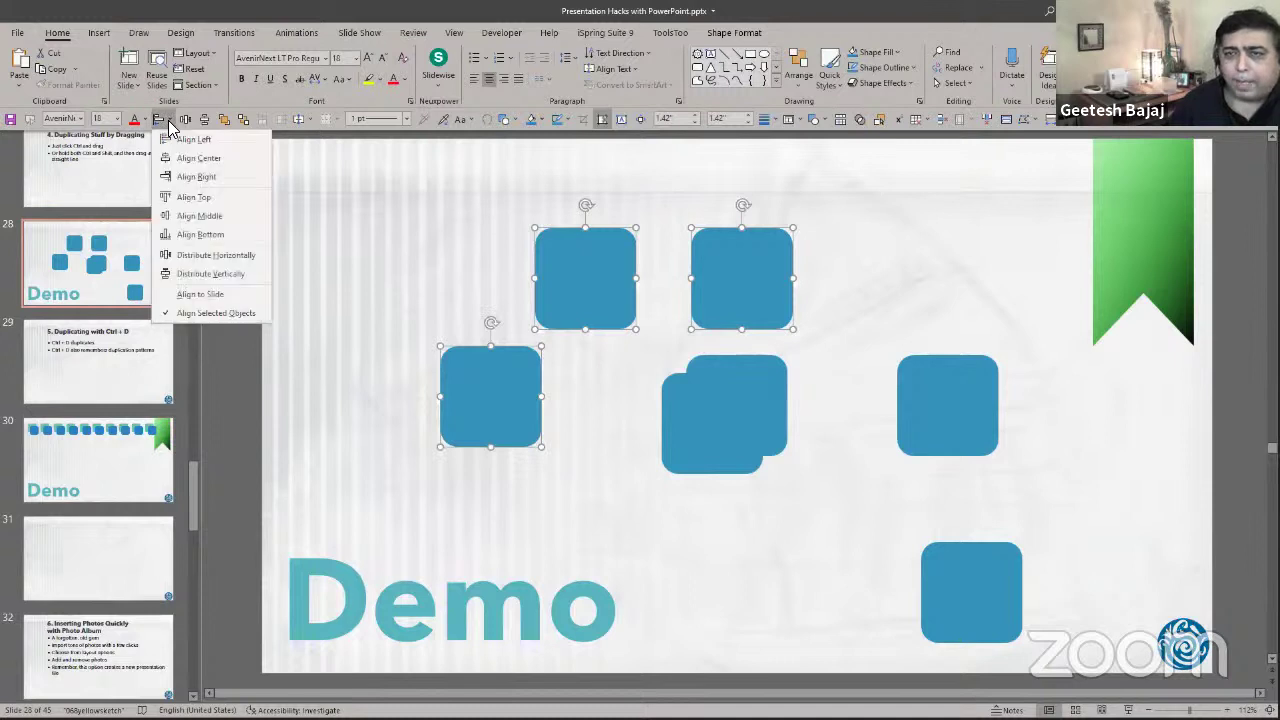
click(686, 420)
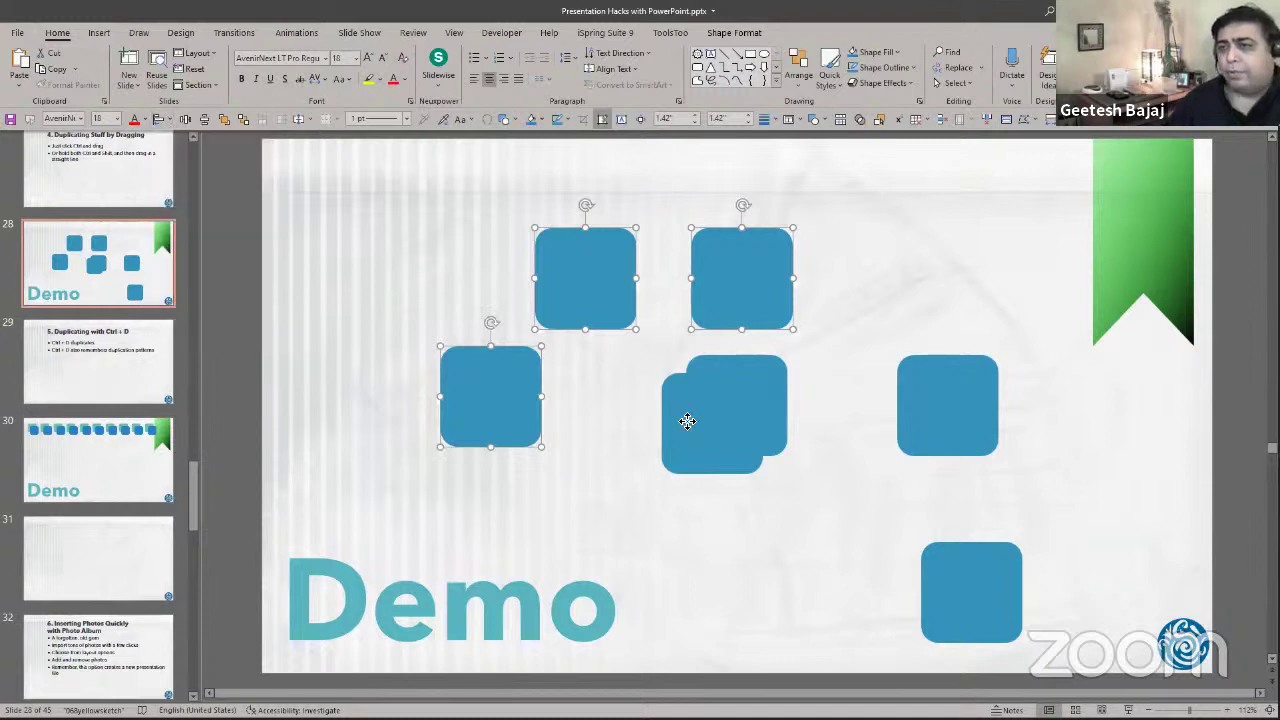
Drag the hidden rear square clear, then left-align three squares with each other and undo.
click(708, 470)
drag(698, 427, 626, 506)
shift+click(530, 370)
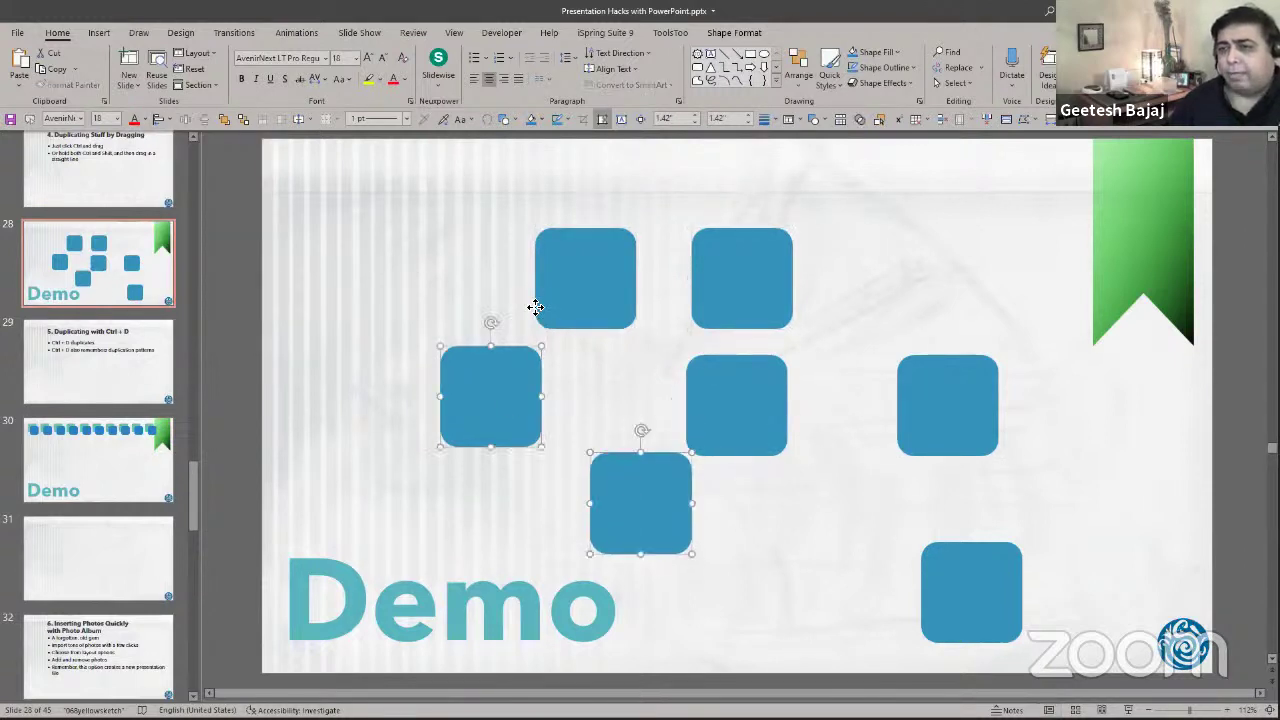
shift+click(540, 306)
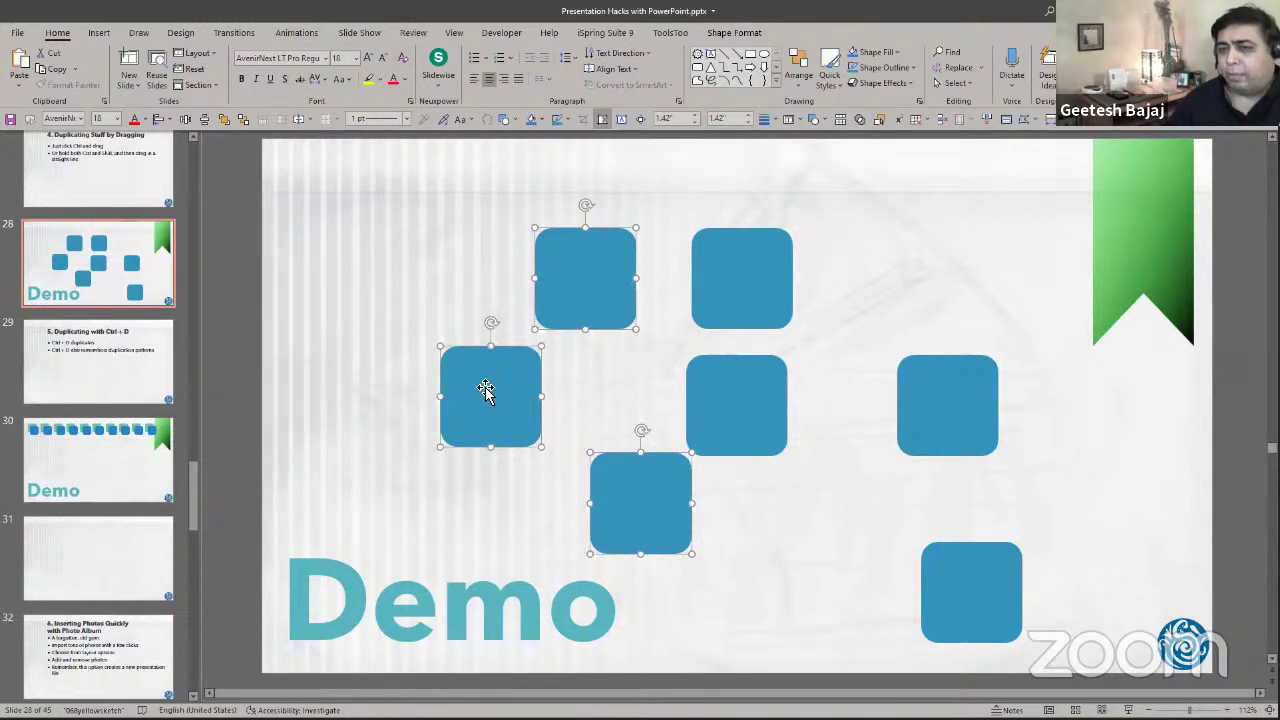
click(170, 120)
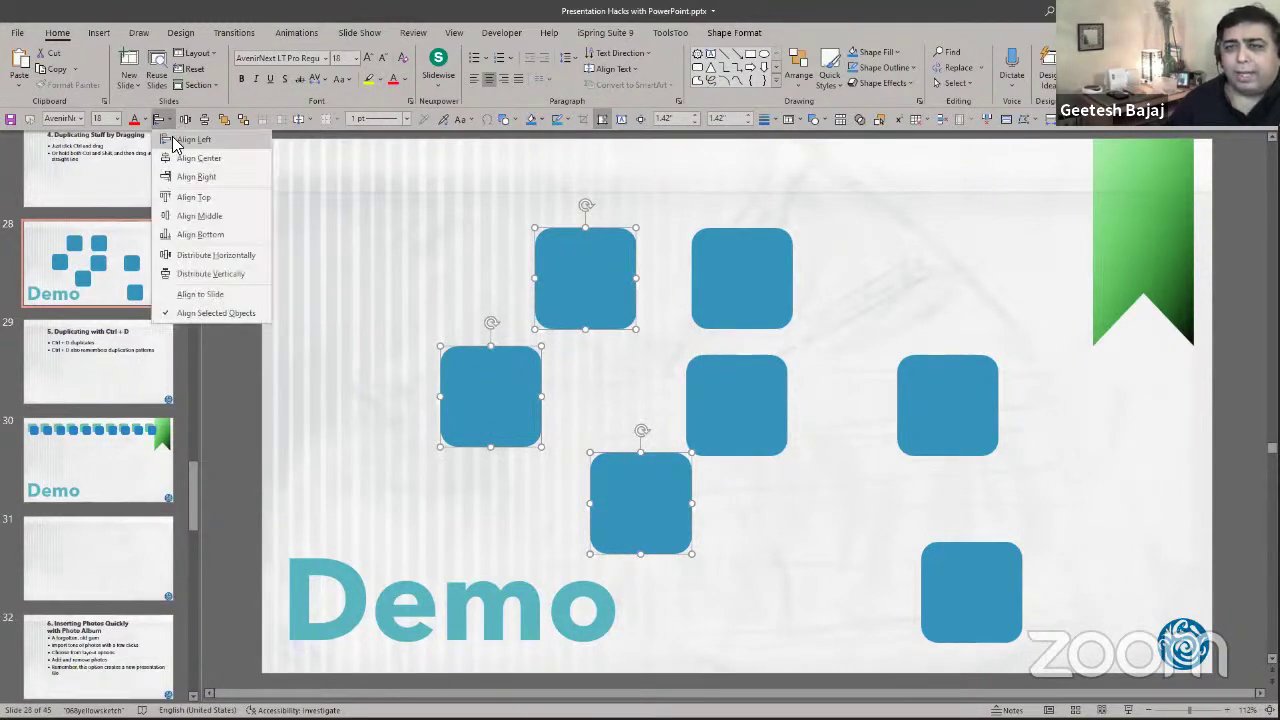
click(193, 140)
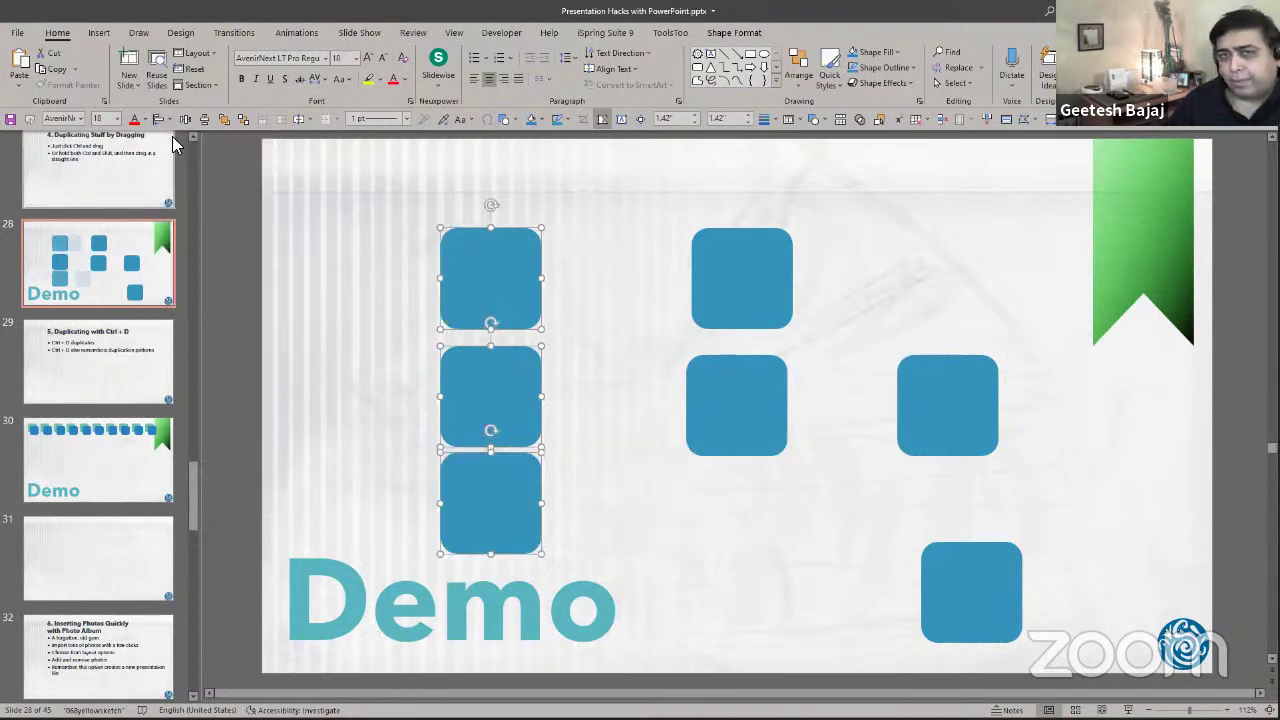
key(ctrl+z)
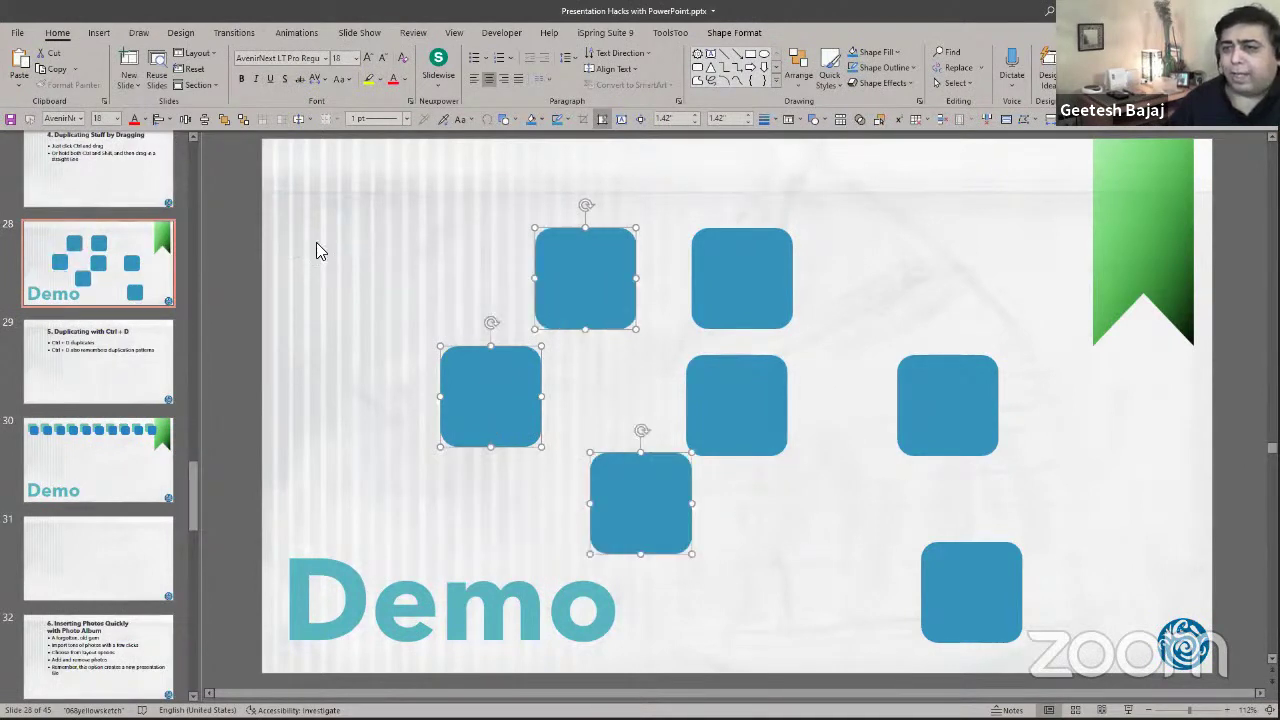
click(501, 456)
click(603, 489)
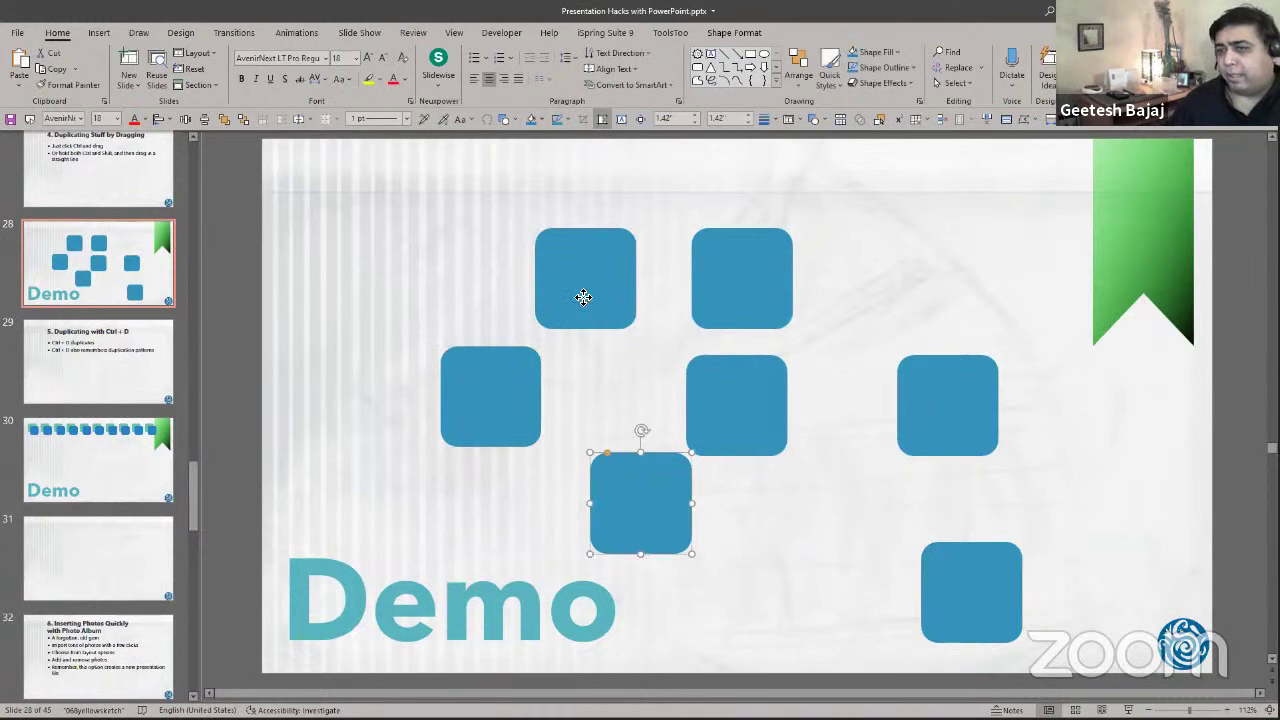
shift+click(583, 294)
shift+click(503, 397)
click(166, 121)
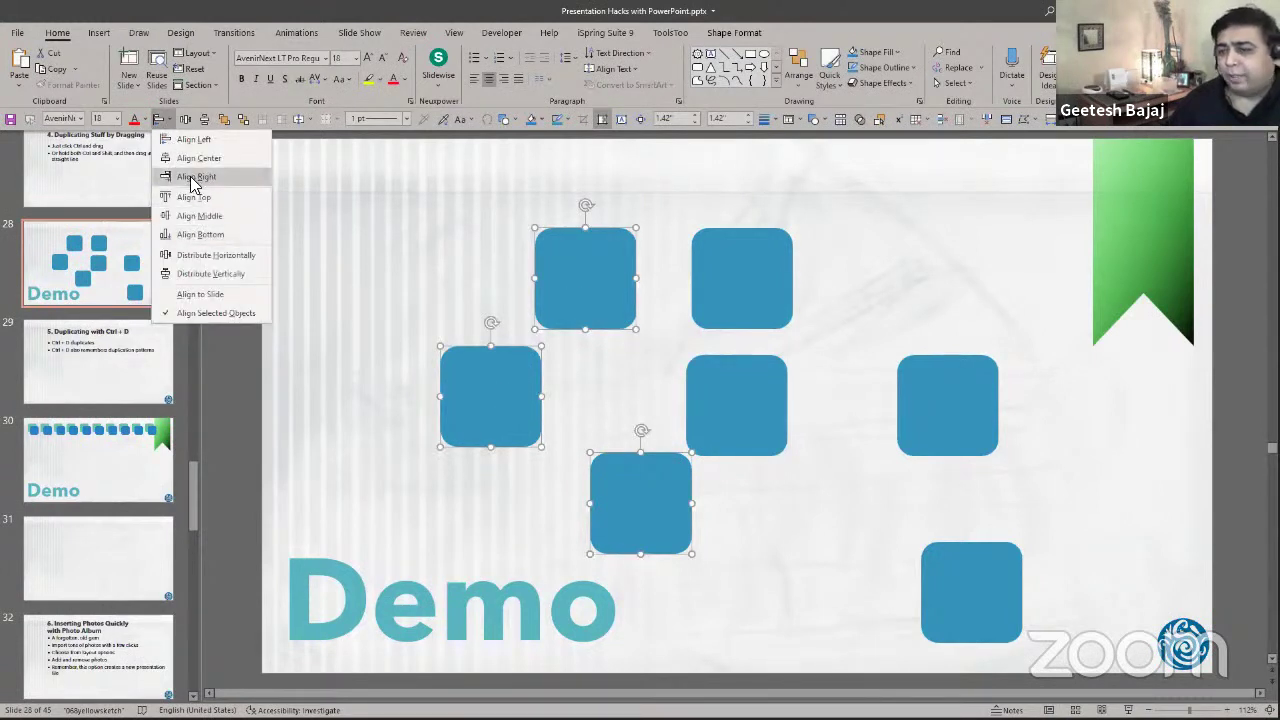
click(196, 178)
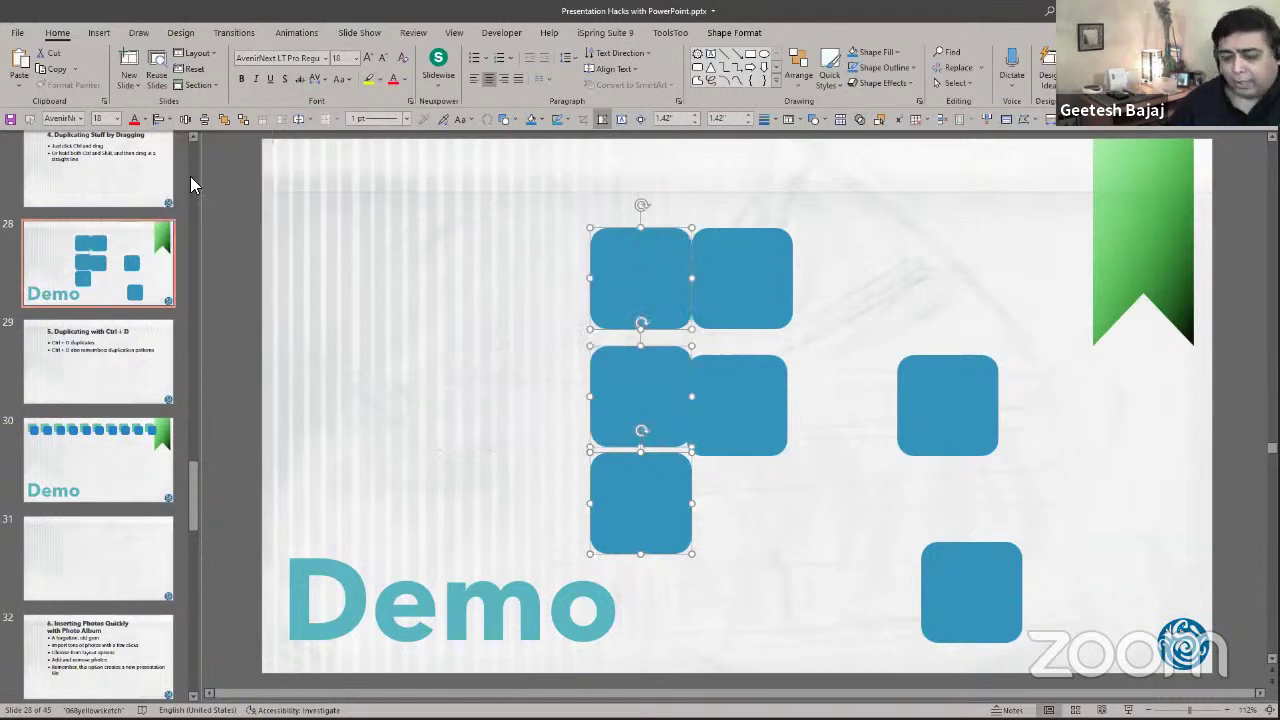
key(ctrl+z)
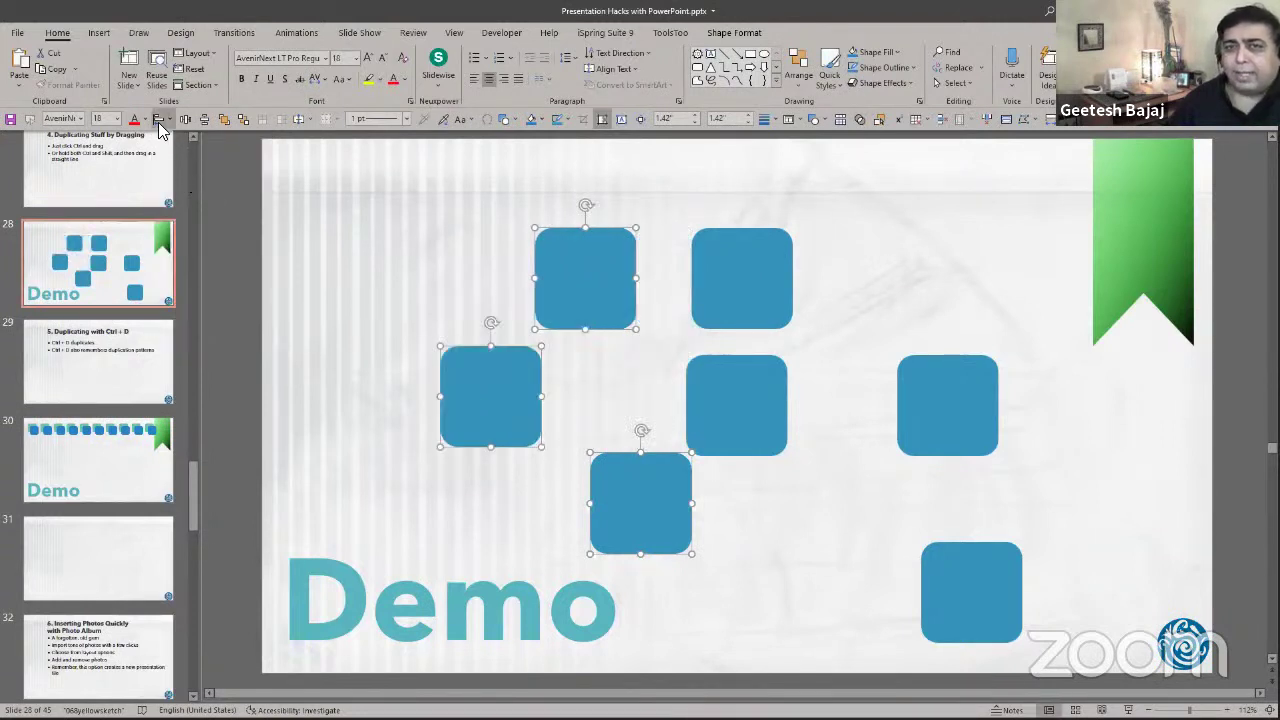
click(158, 120)
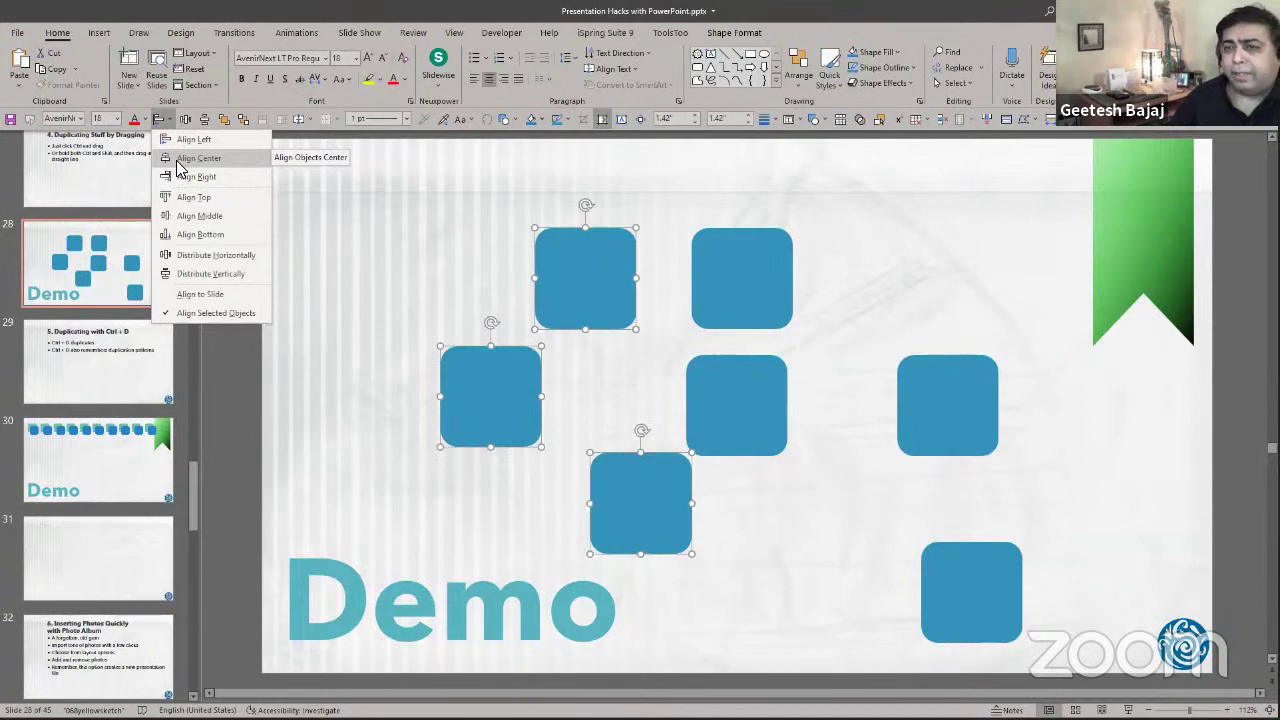
click(177, 163)
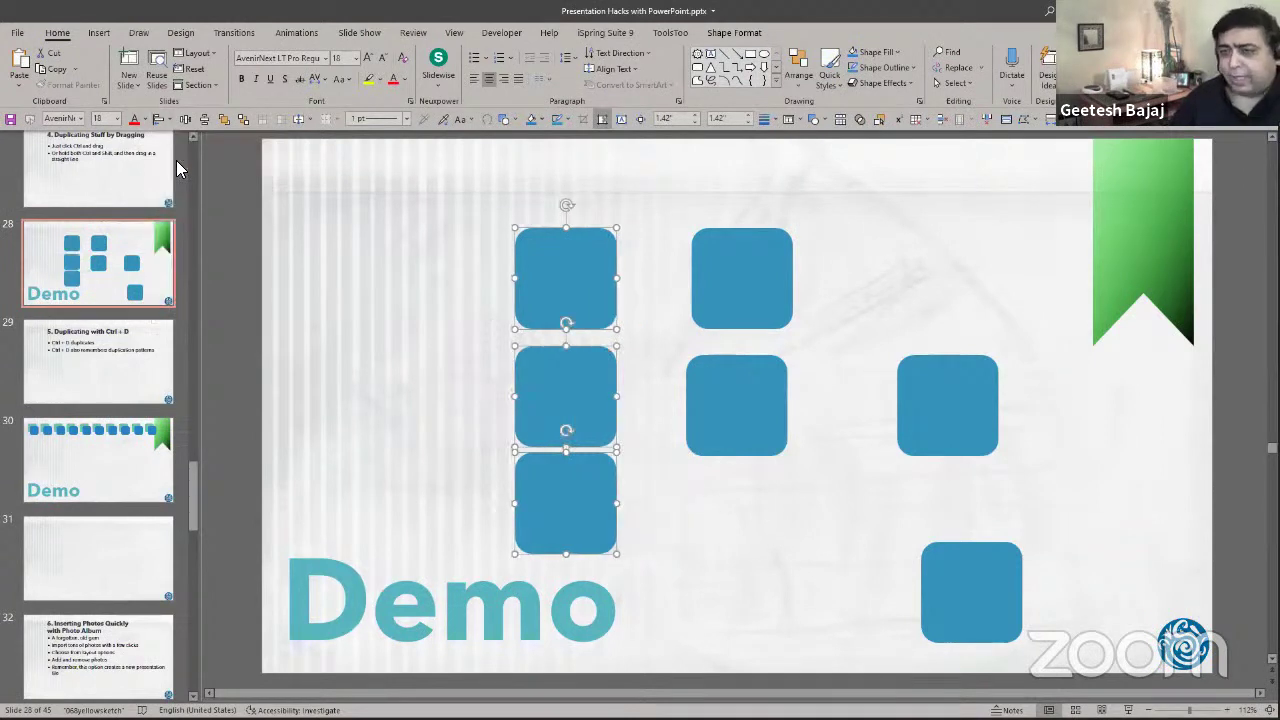
key(ctrl+z)
click(162, 121)
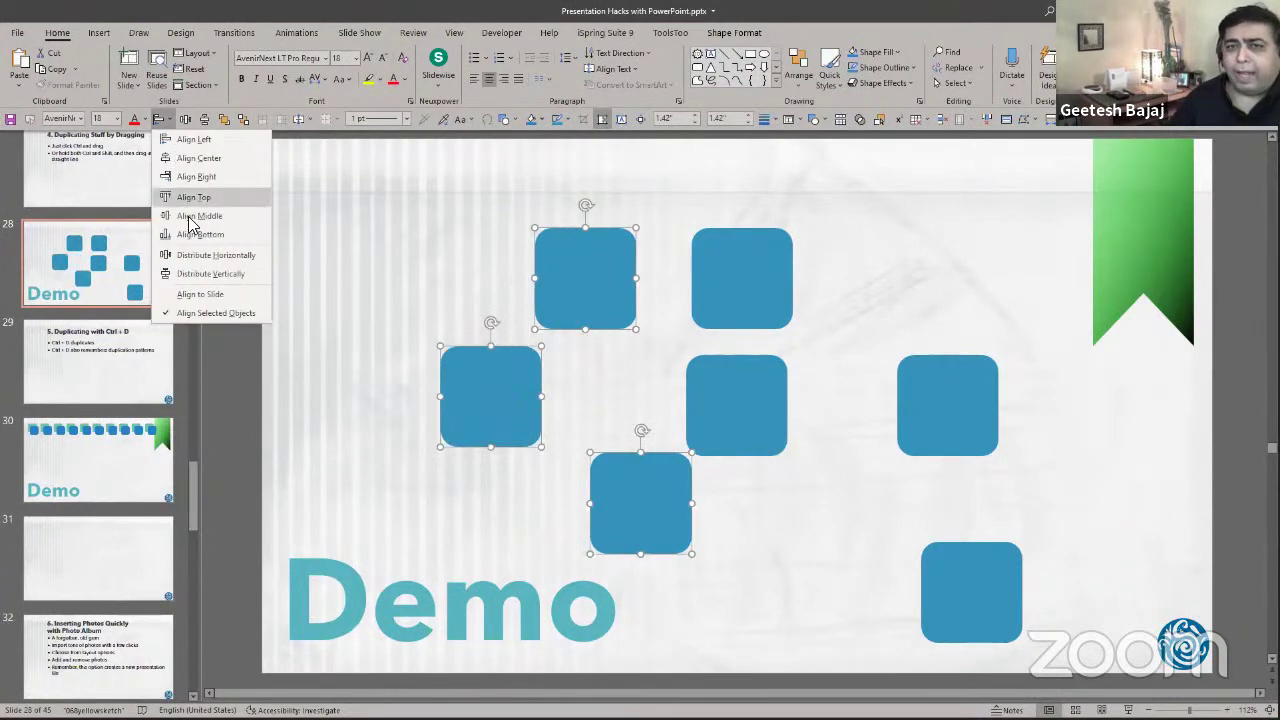
click(198, 293)
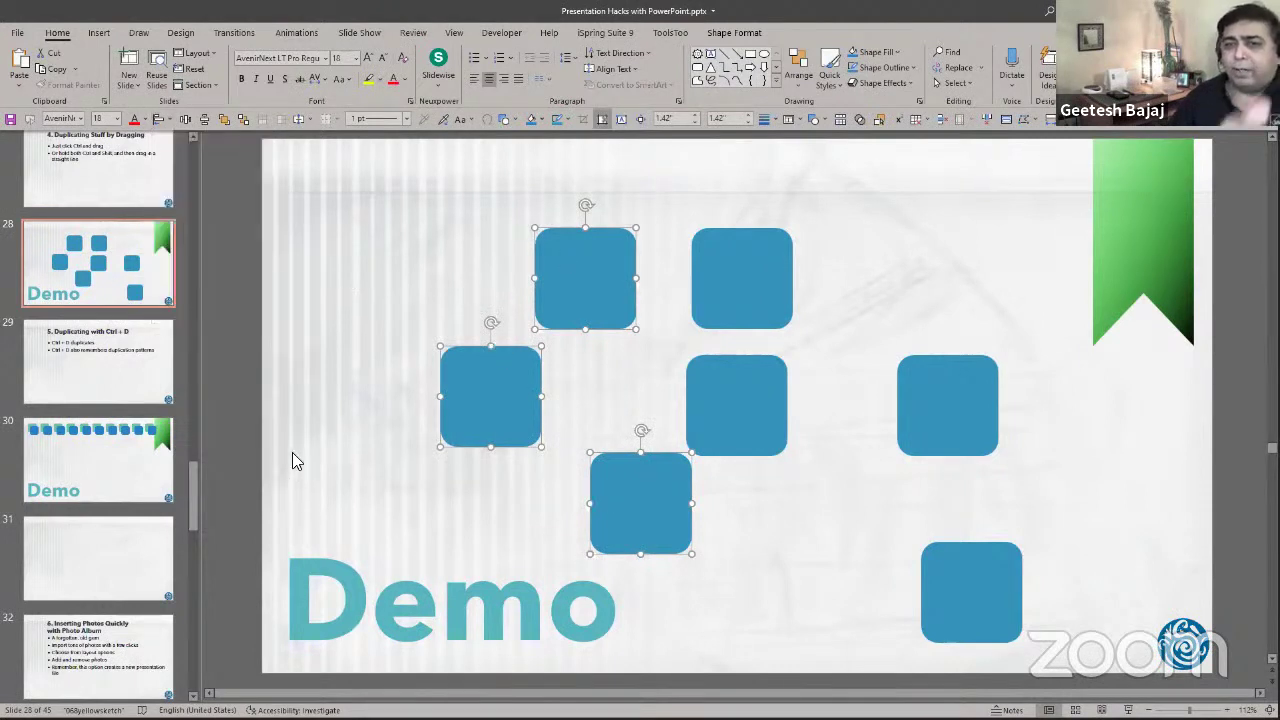
click(162, 119)
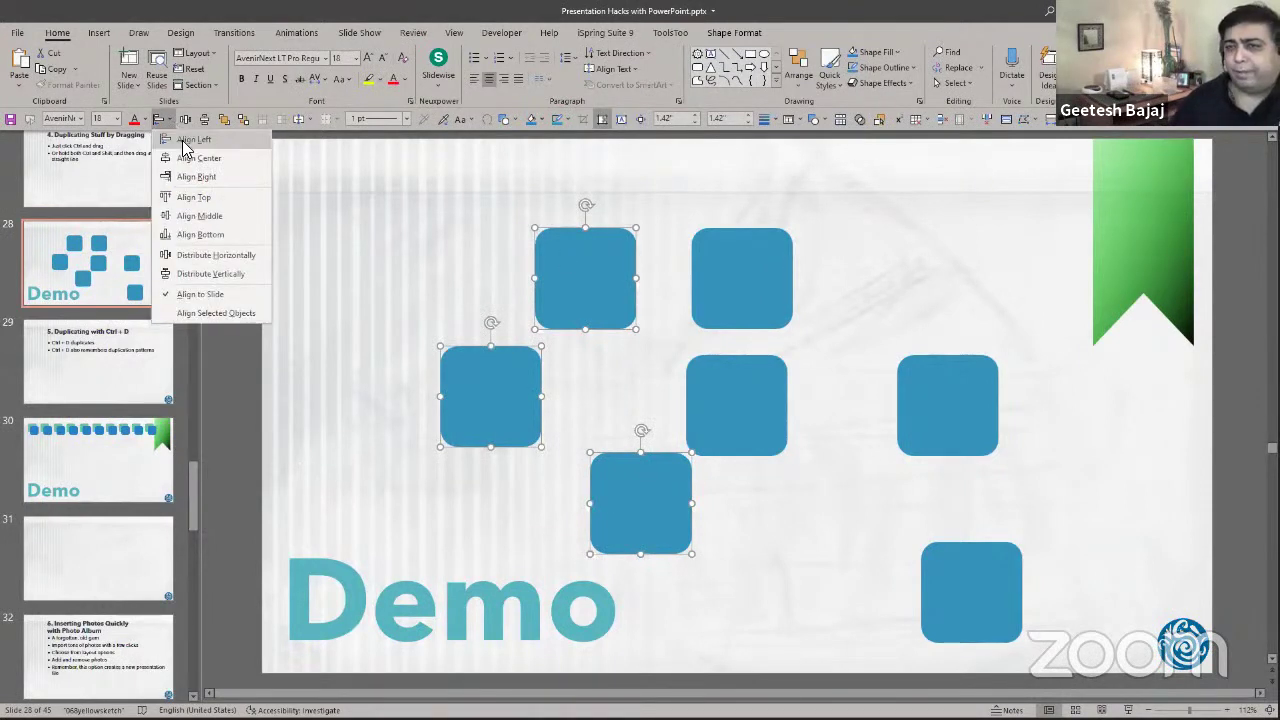
click(185, 141)
key(ctrl+z)
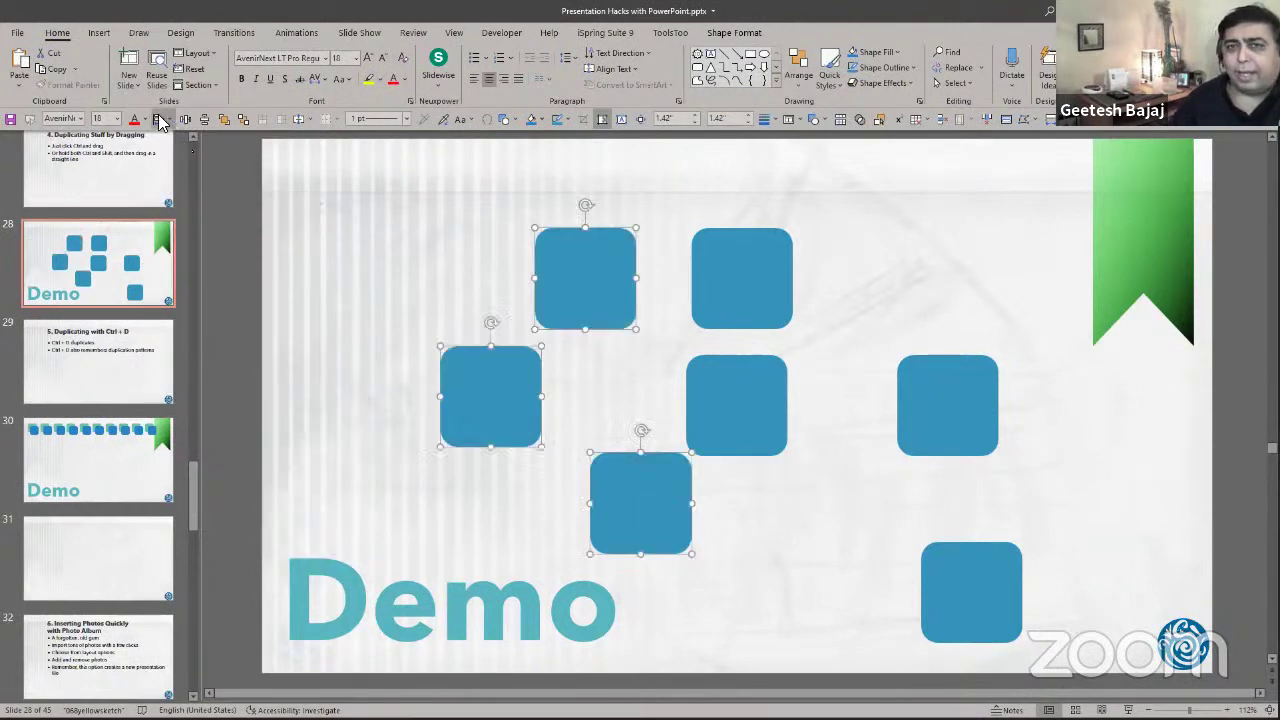
click(212, 174)
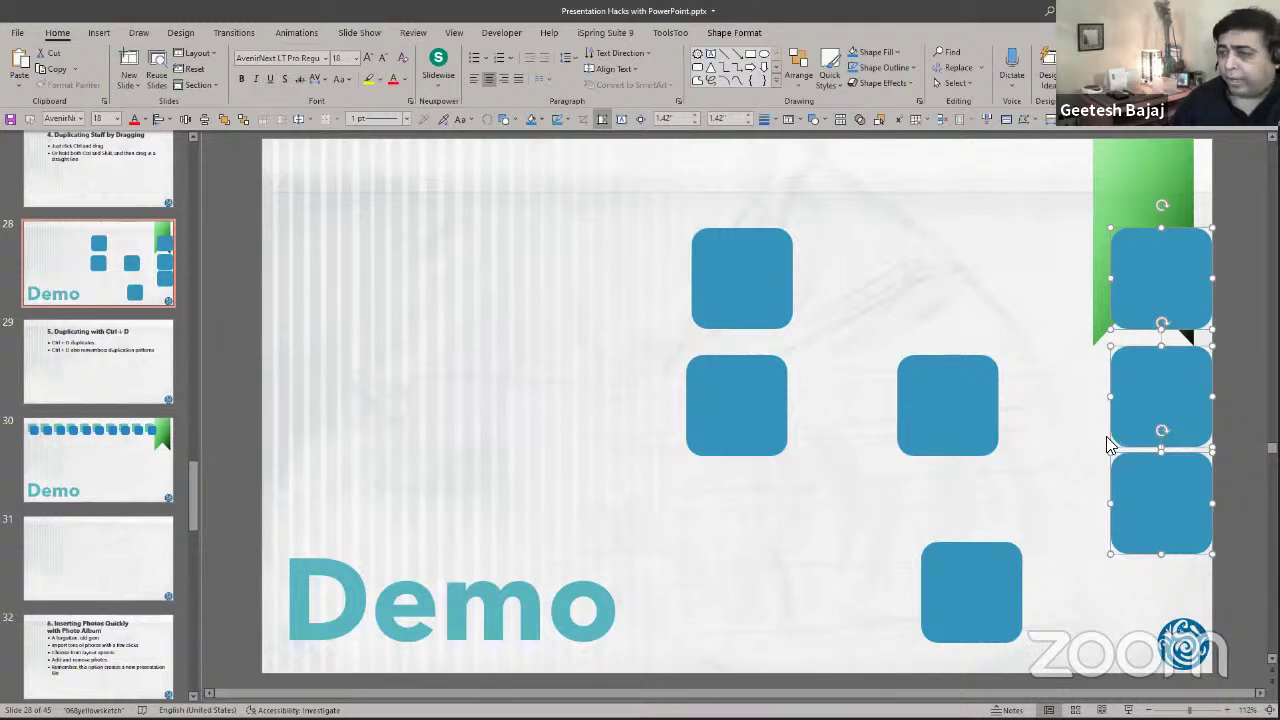
key(ctrl+z)
click(174, 120)
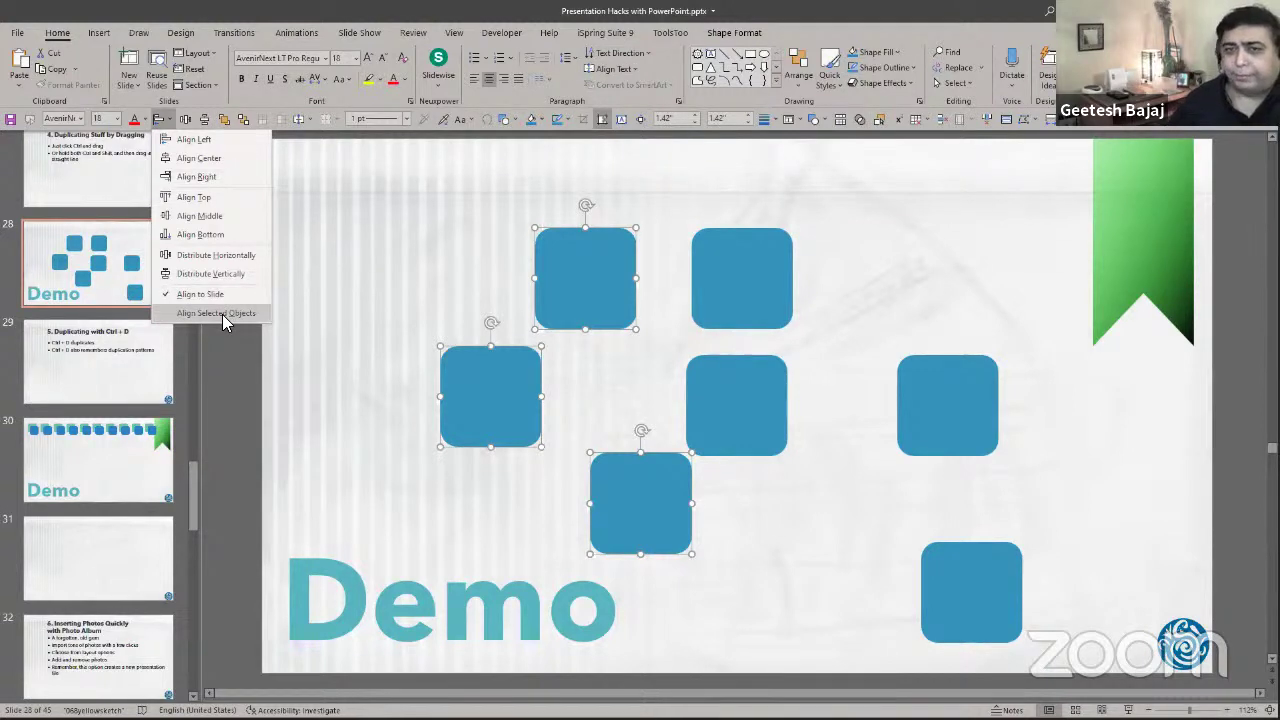
click(326, 366)
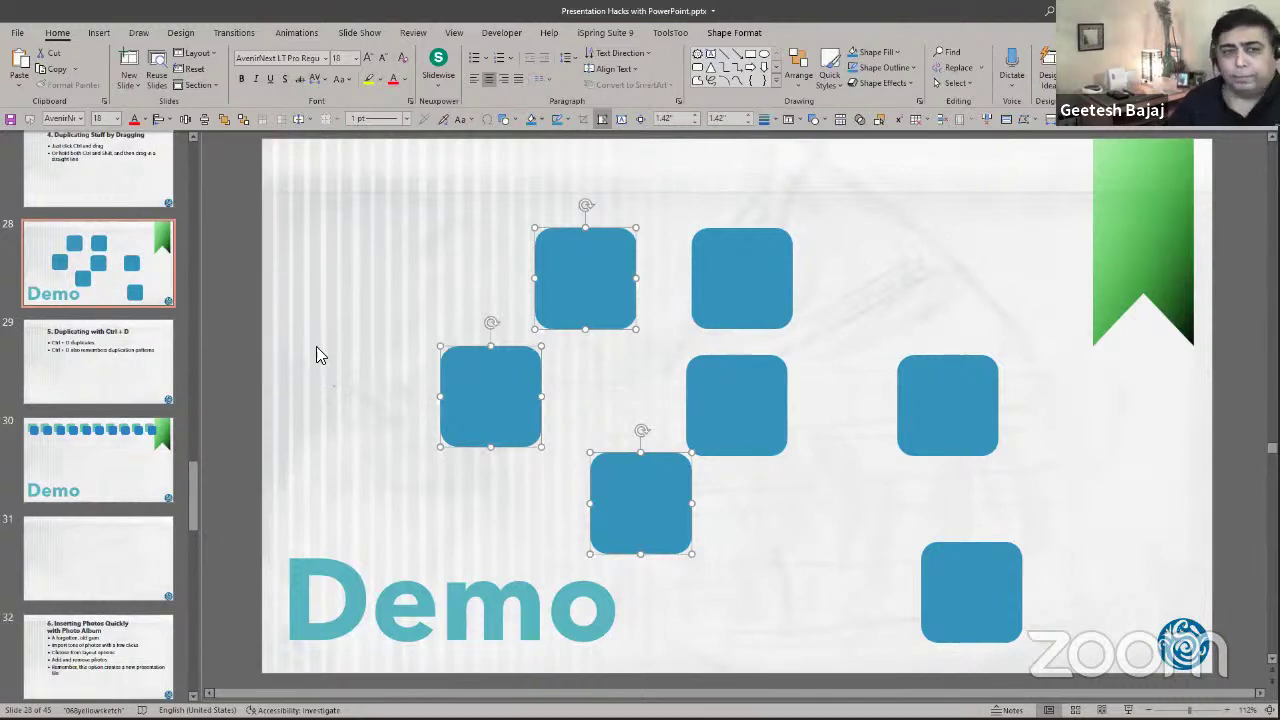
click(352, 362)
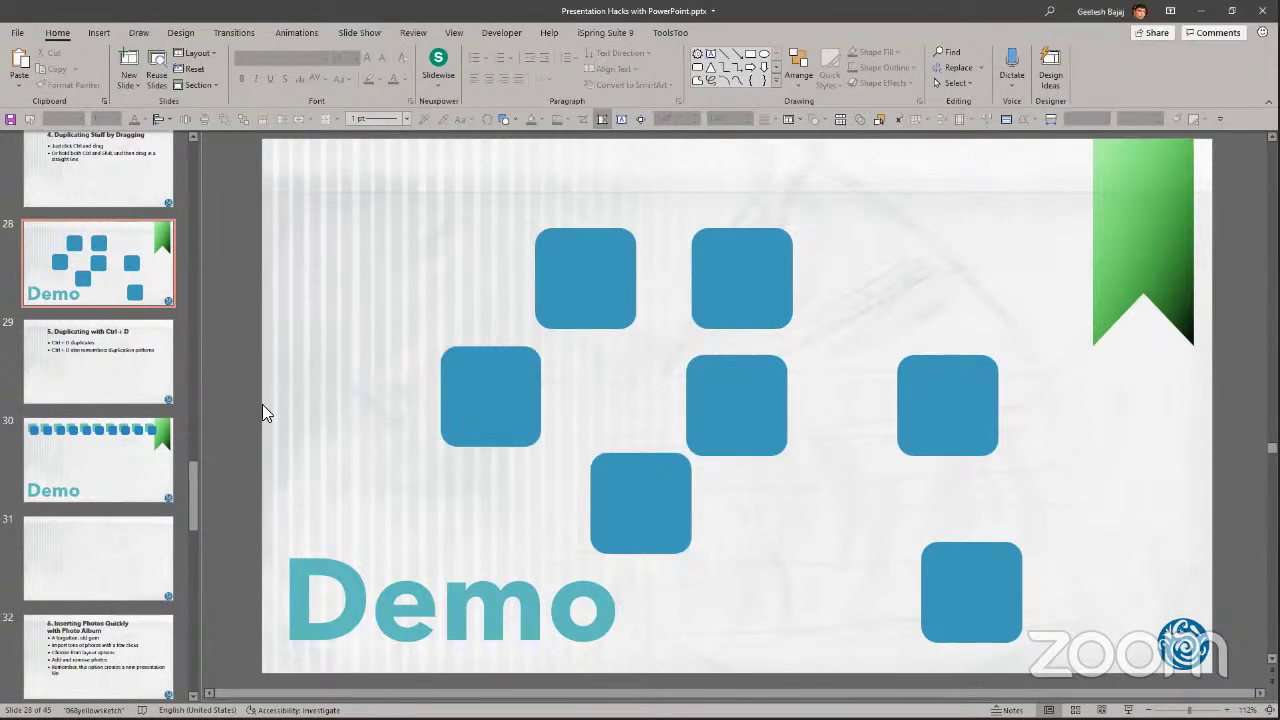
click(442, 405)
click(396, 418)
click(517, 431)
click(597, 289)
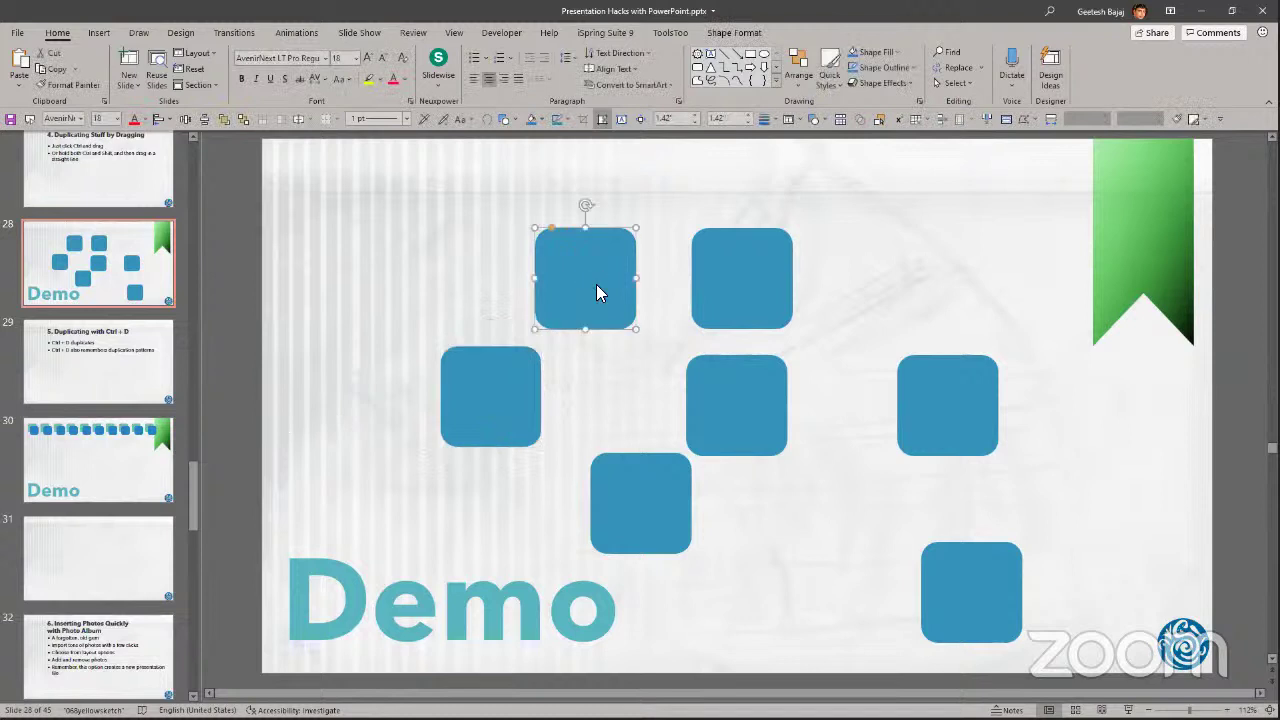
click(664, 444)
click(666, 456)
click(722, 424)
click(736, 312)
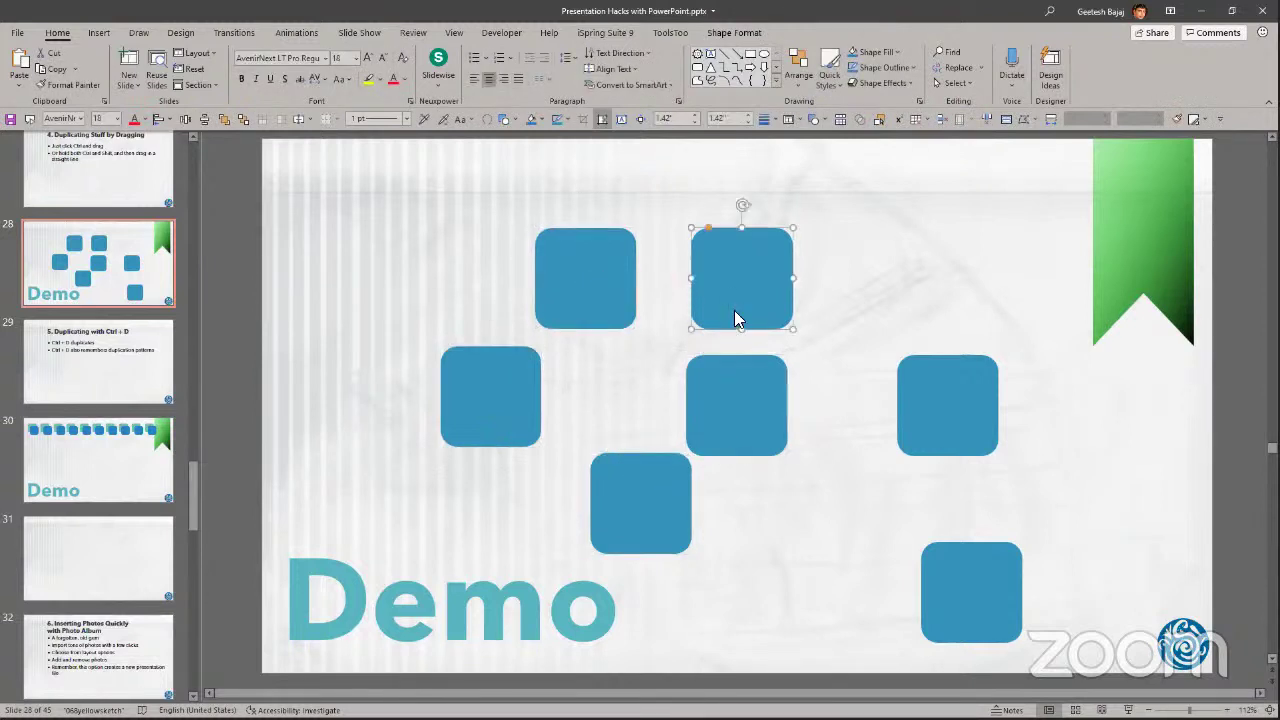
click(850, 340)
click(947, 395)
click(992, 632)
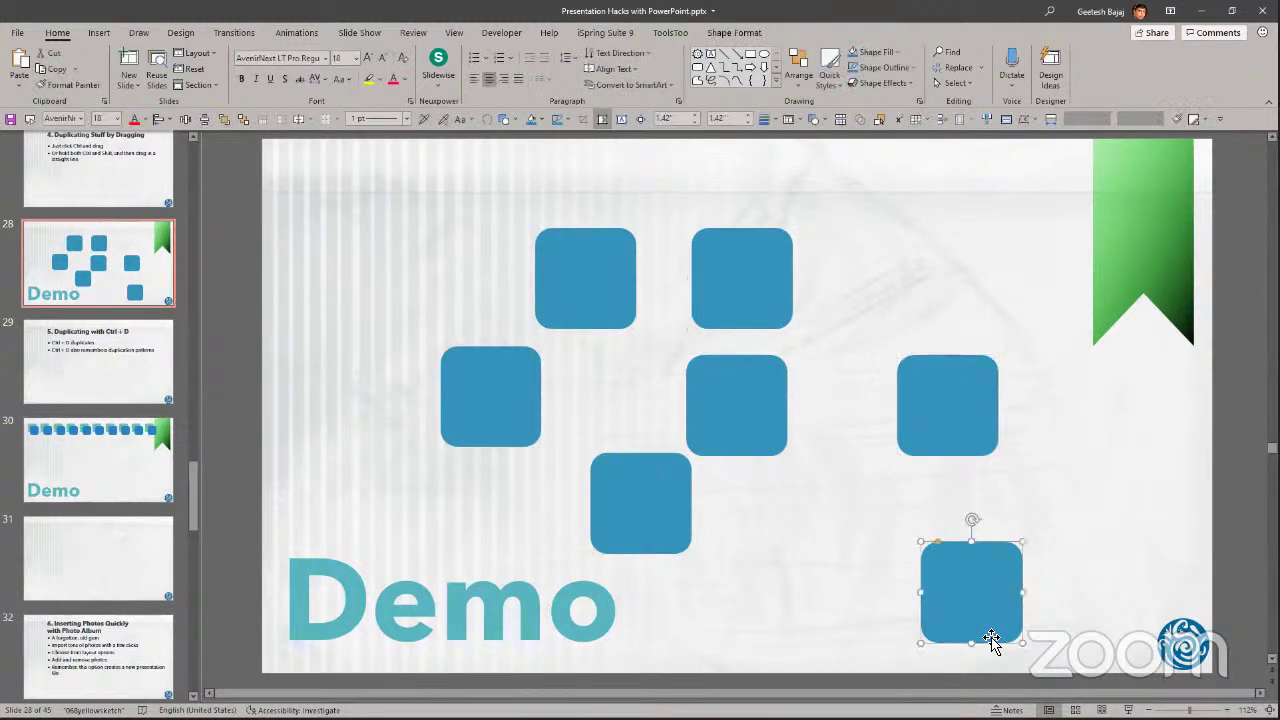
click(756, 640)
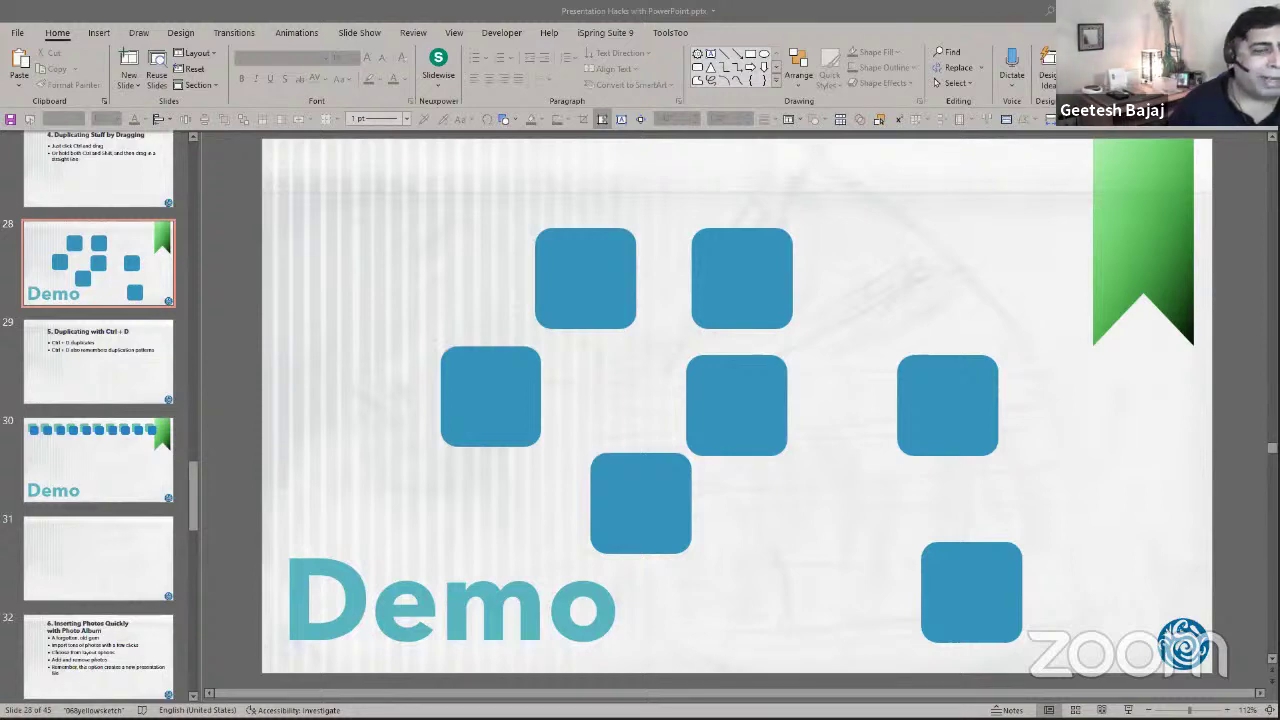
Copy the June 2–29 date cells from the Excel summer activity calendar and return to PowerPoint.
key(alt+Tab)
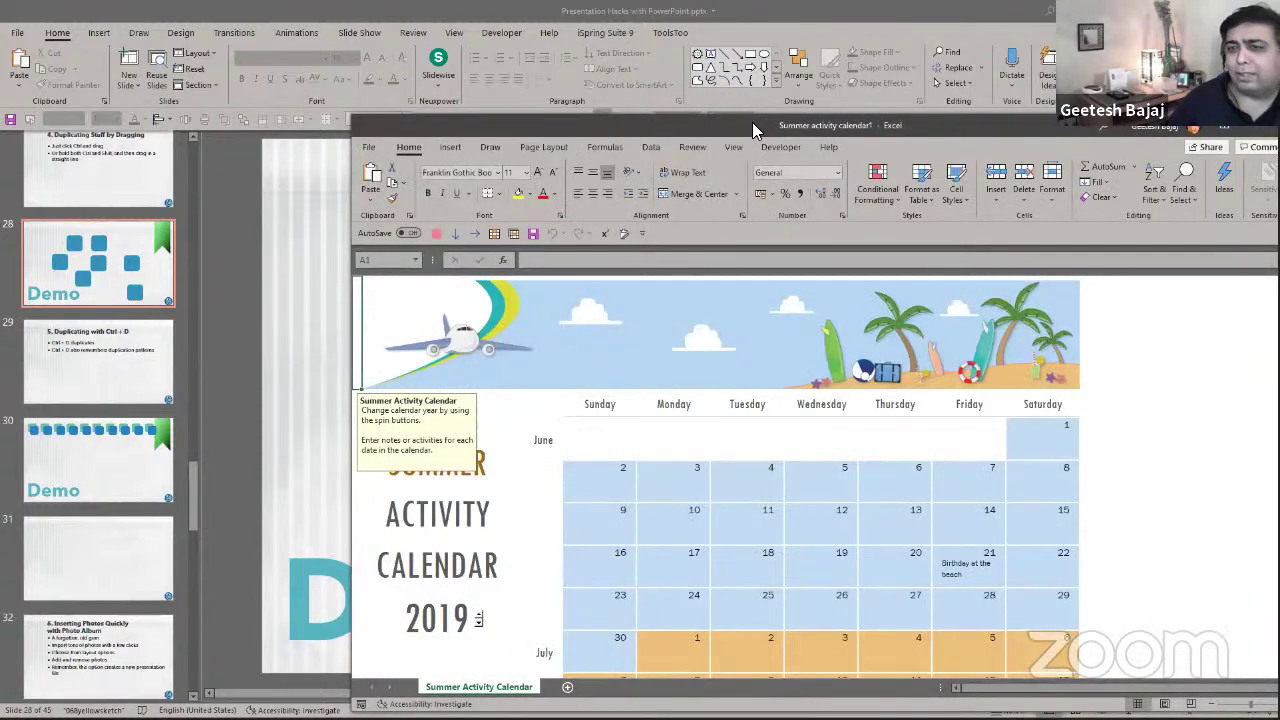
scroll(429, 337, down, 3)
scroll(291, 300, down, 1)
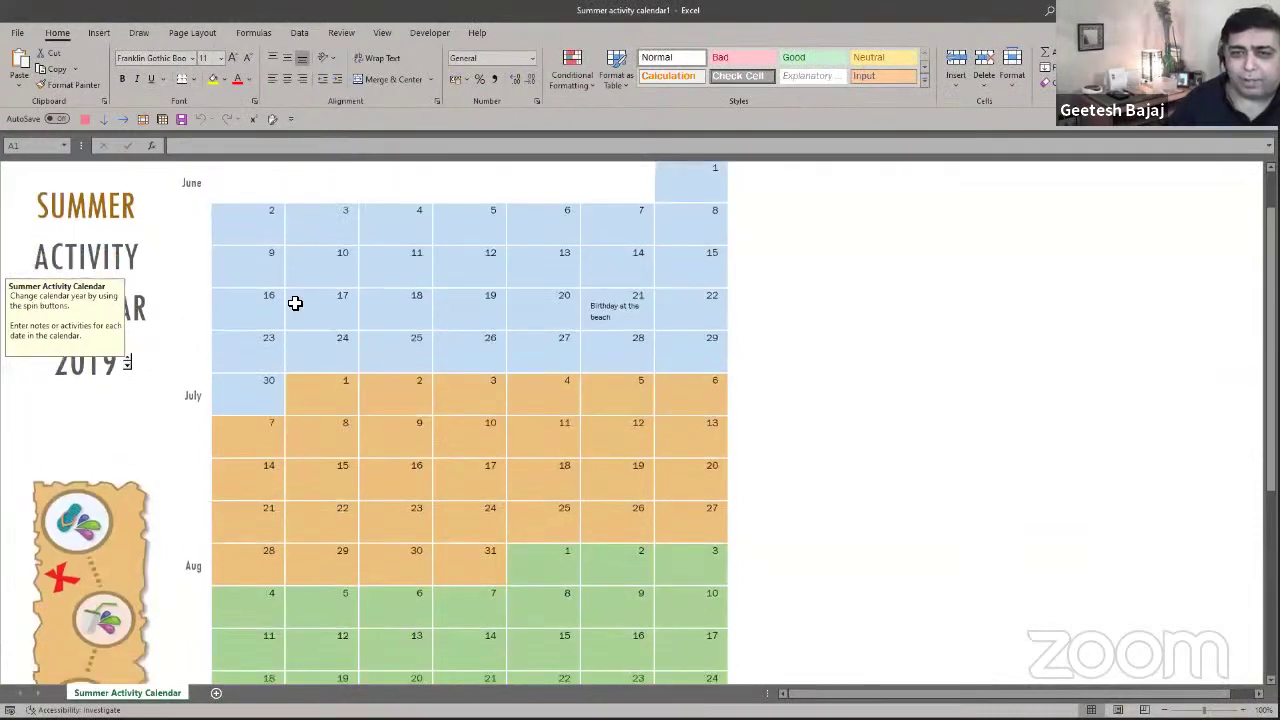
scroll(267, 350, up, 5)
drag(243, 350, 683, 499)
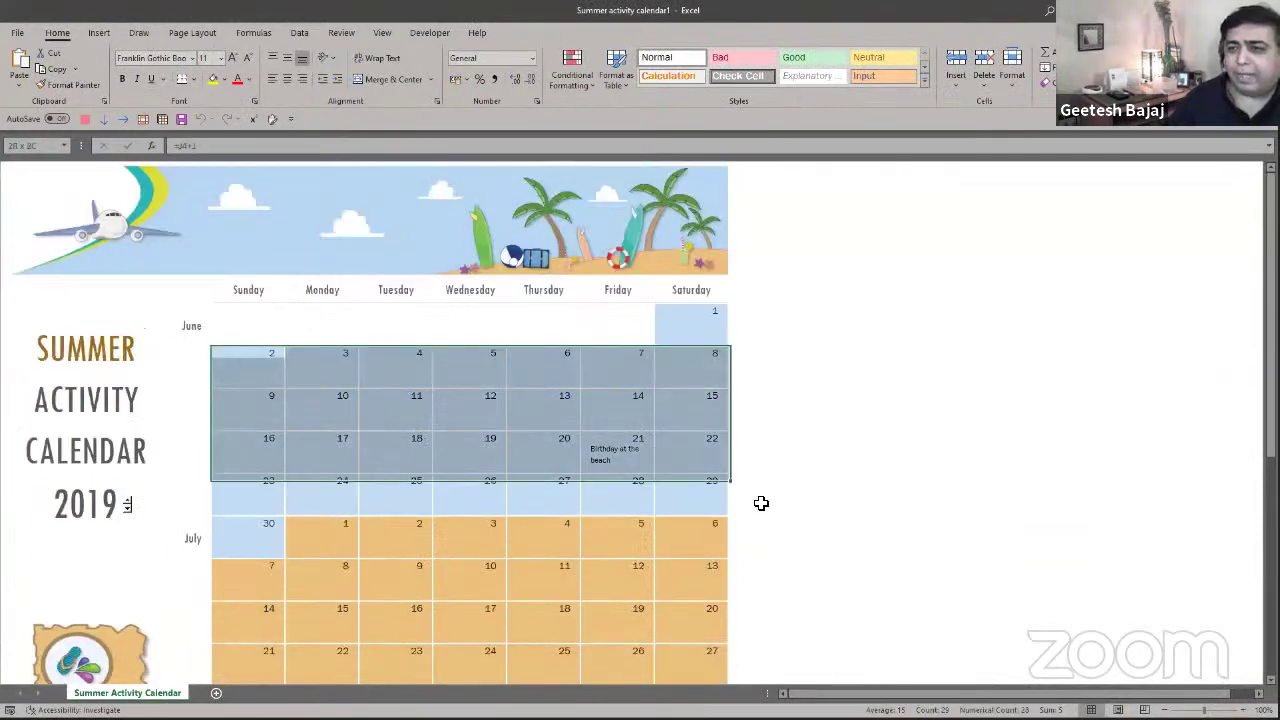
key(ctrl+c)
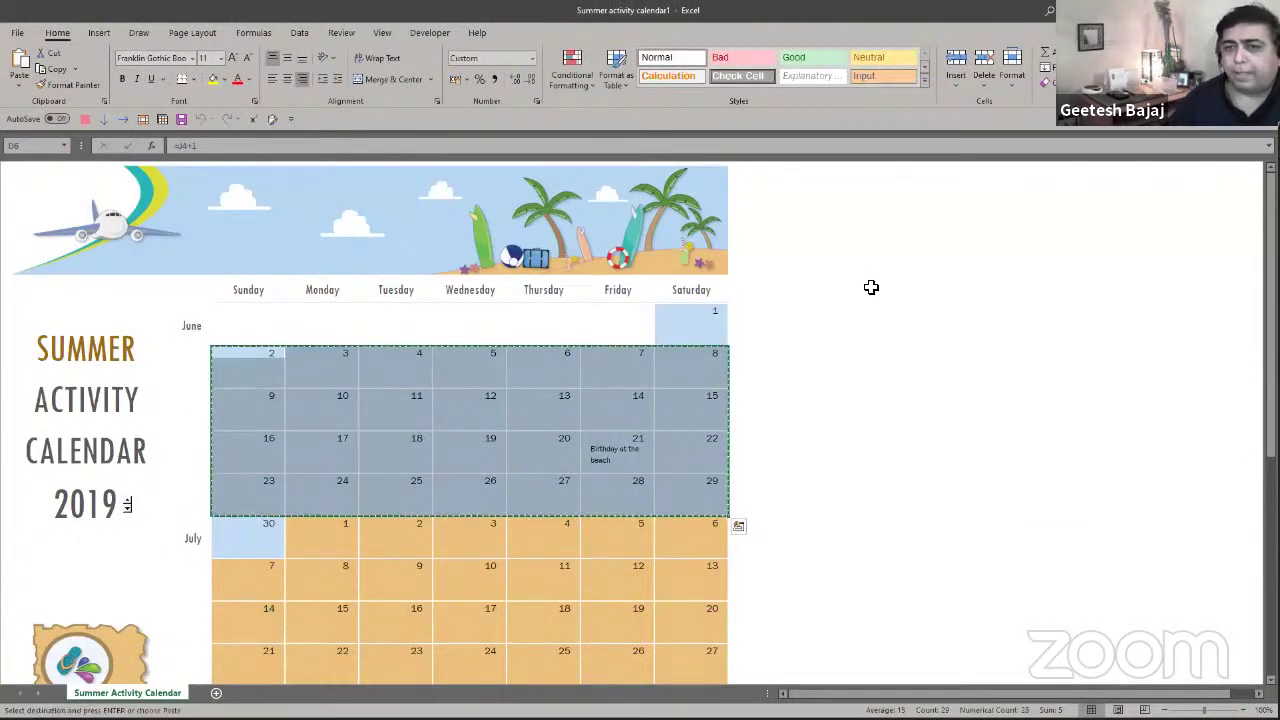
key(alt+Tab)
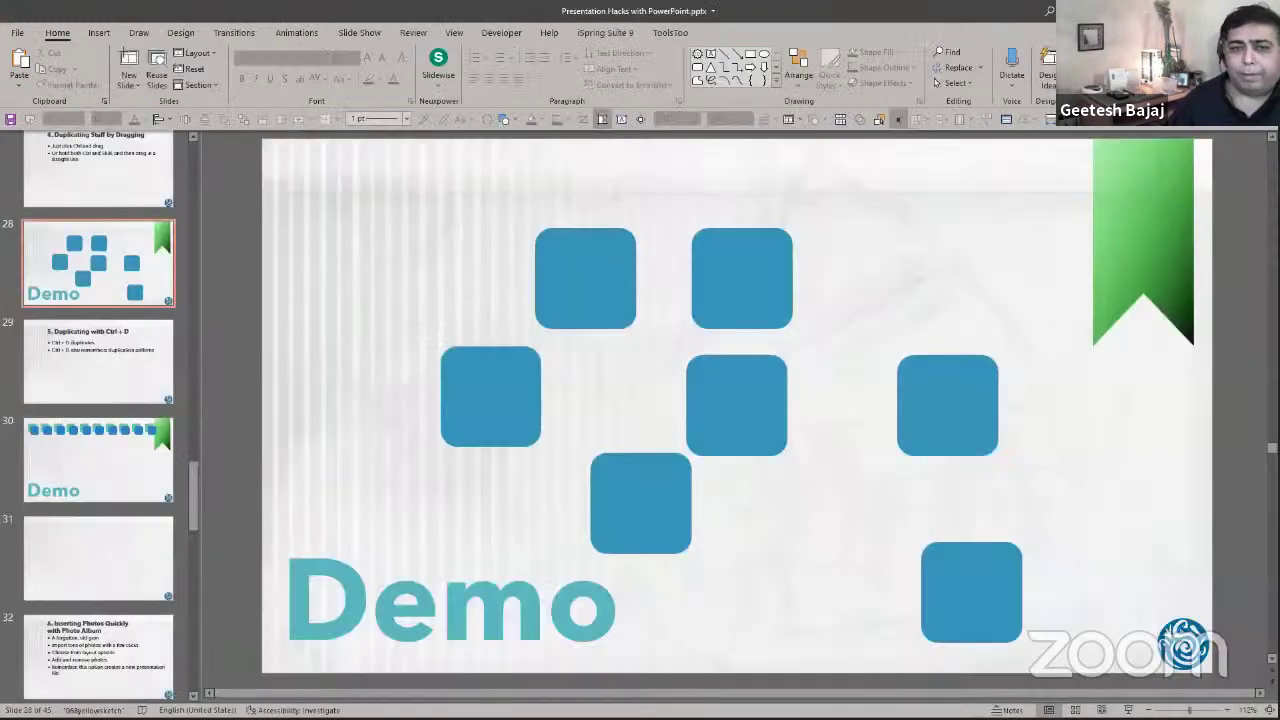
On blank slide 31, open Paste Special and choose HTML Format.
click(92, 569)
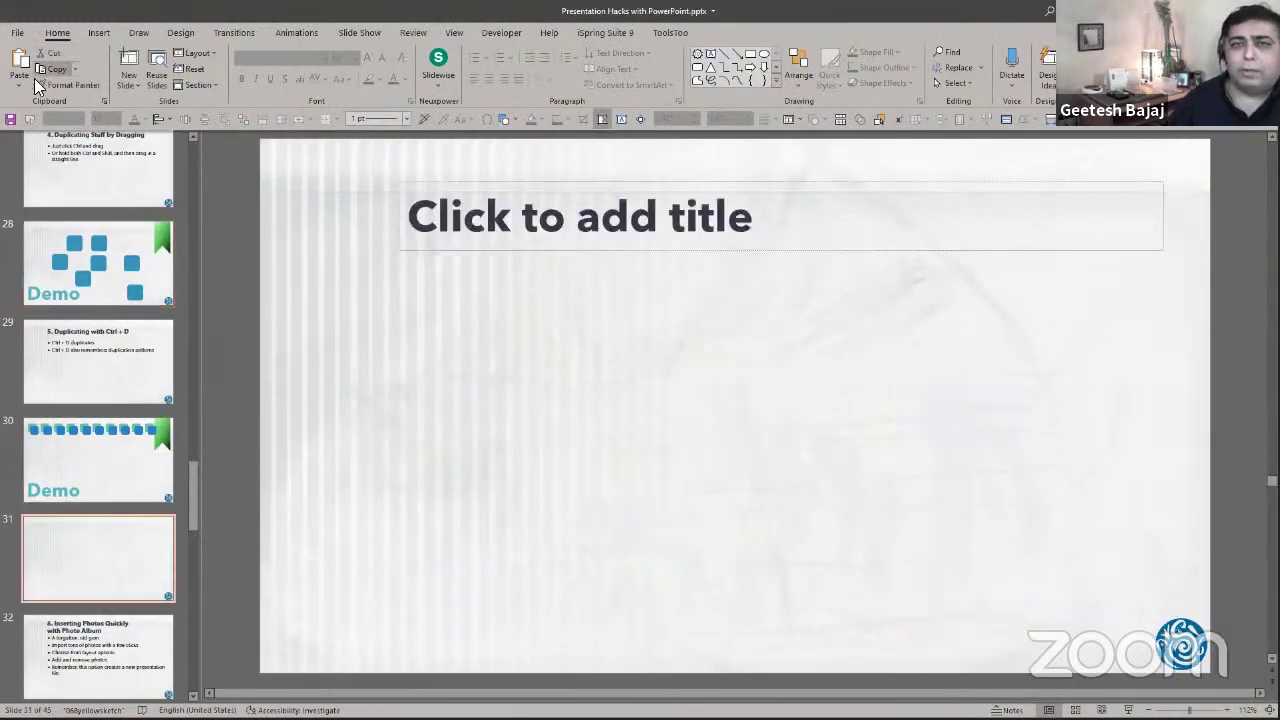
click(22, 85)
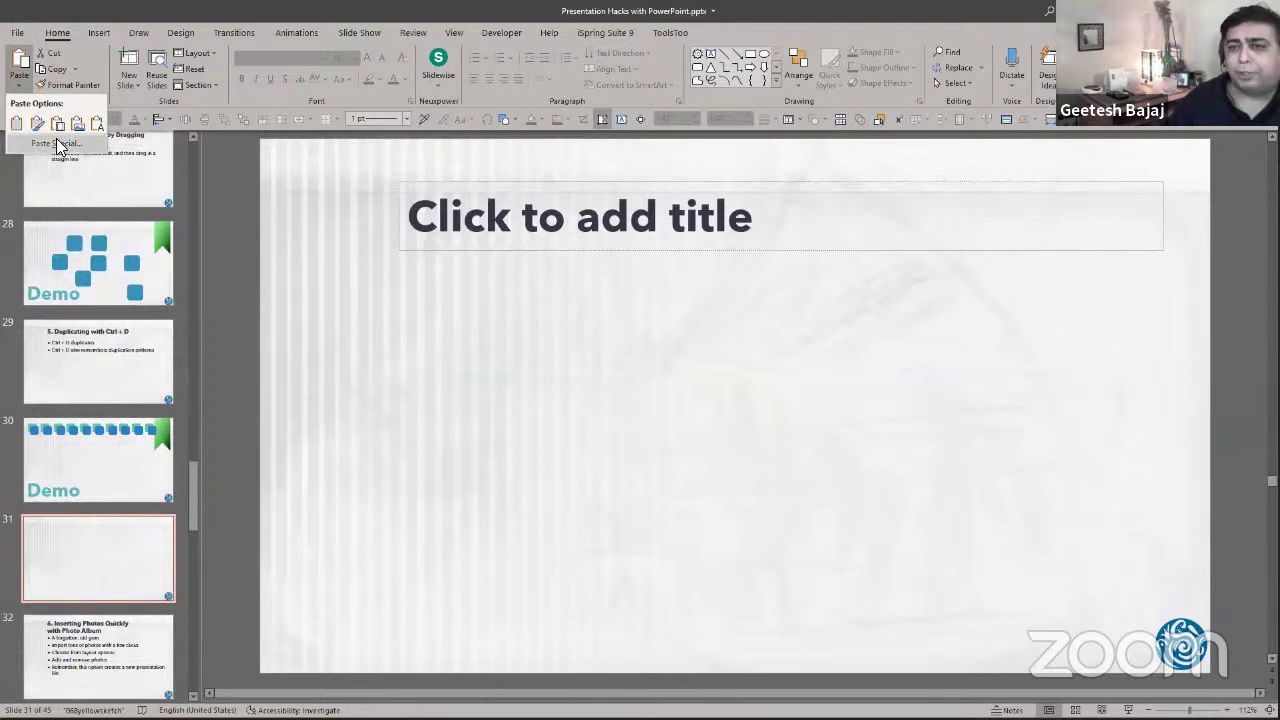
click(56, 142)
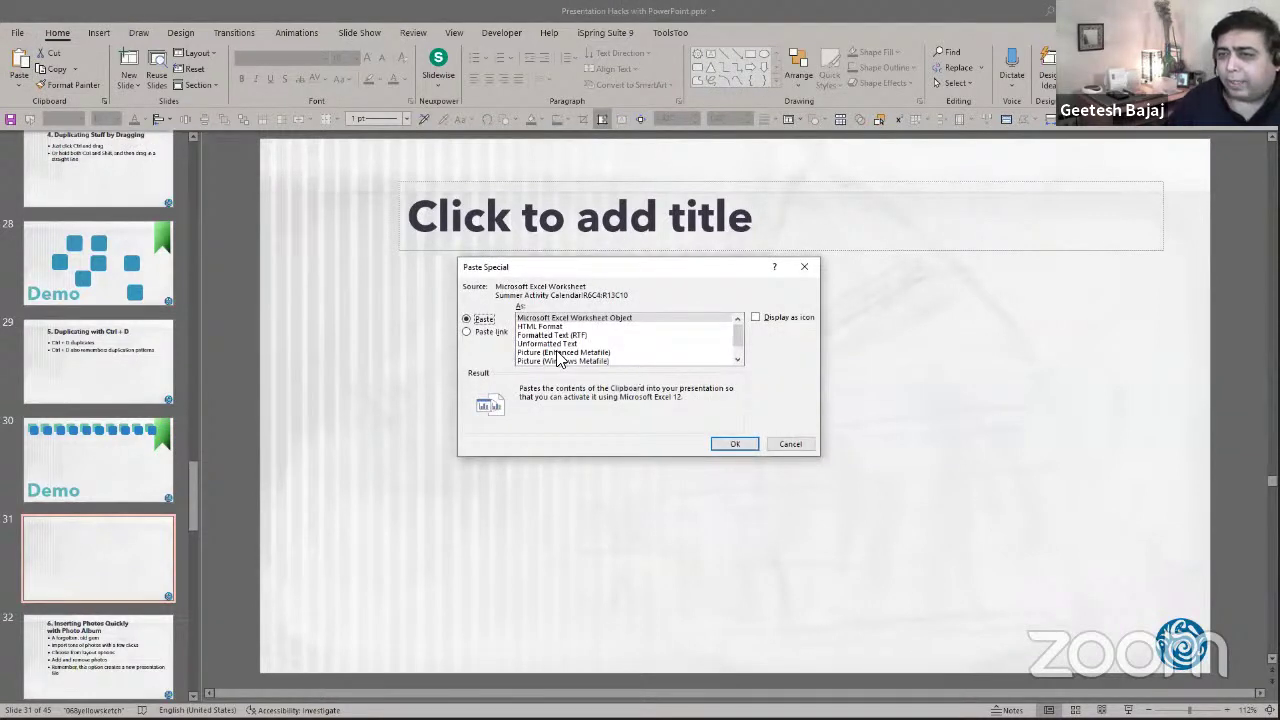
click(548, 327)
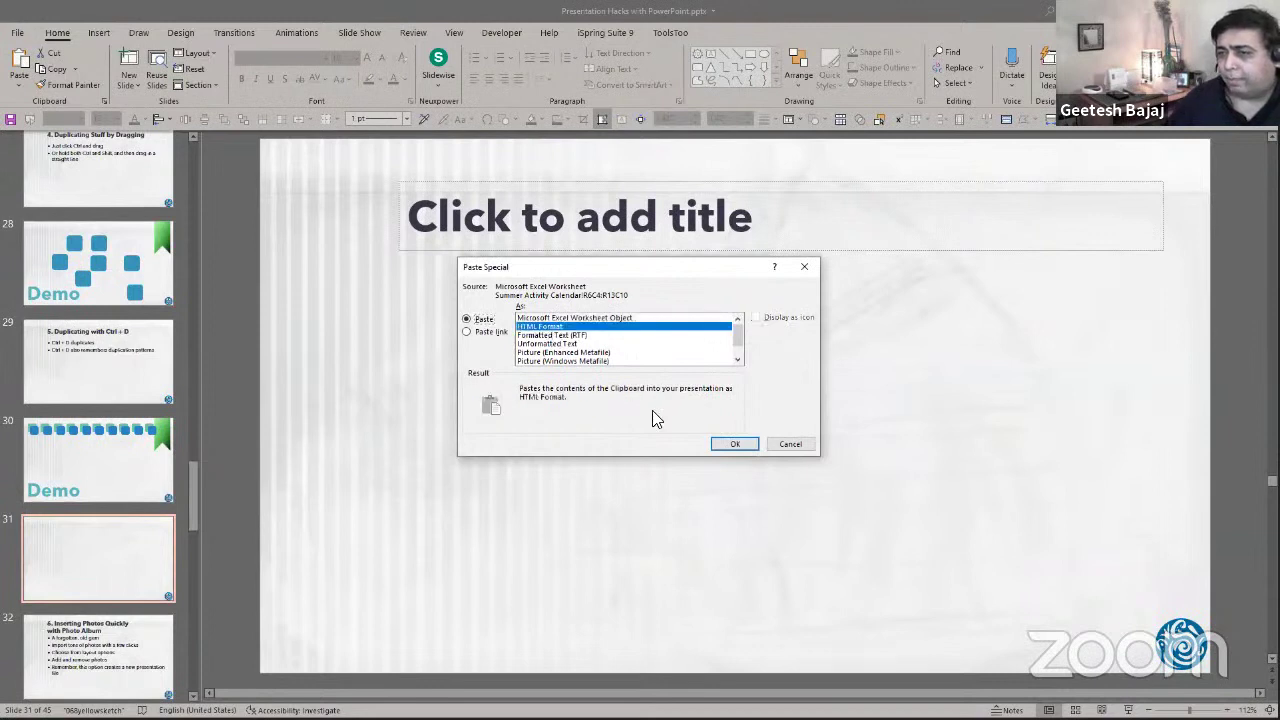
click(728, 444)
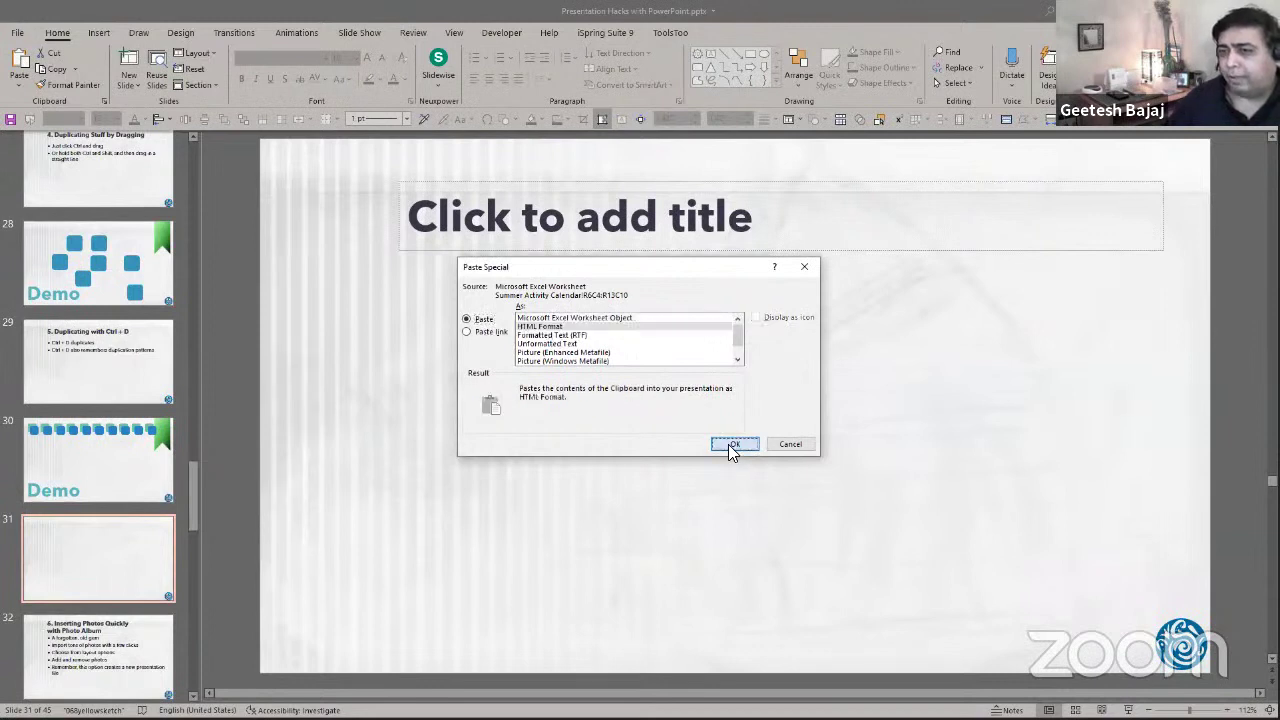
Compare Paste and Paste link, then settle on Paste with HTML Format.
drag(620, 268, 370, 381)
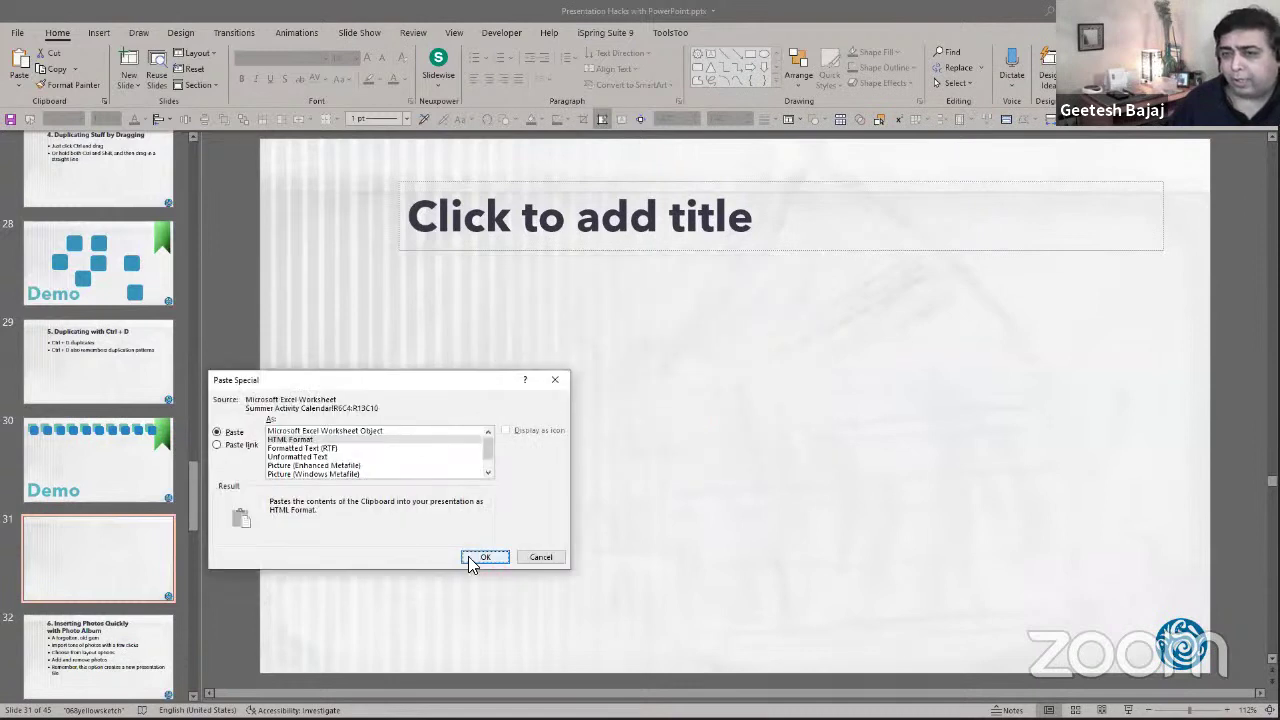
drag(410, 384, 540, 391)
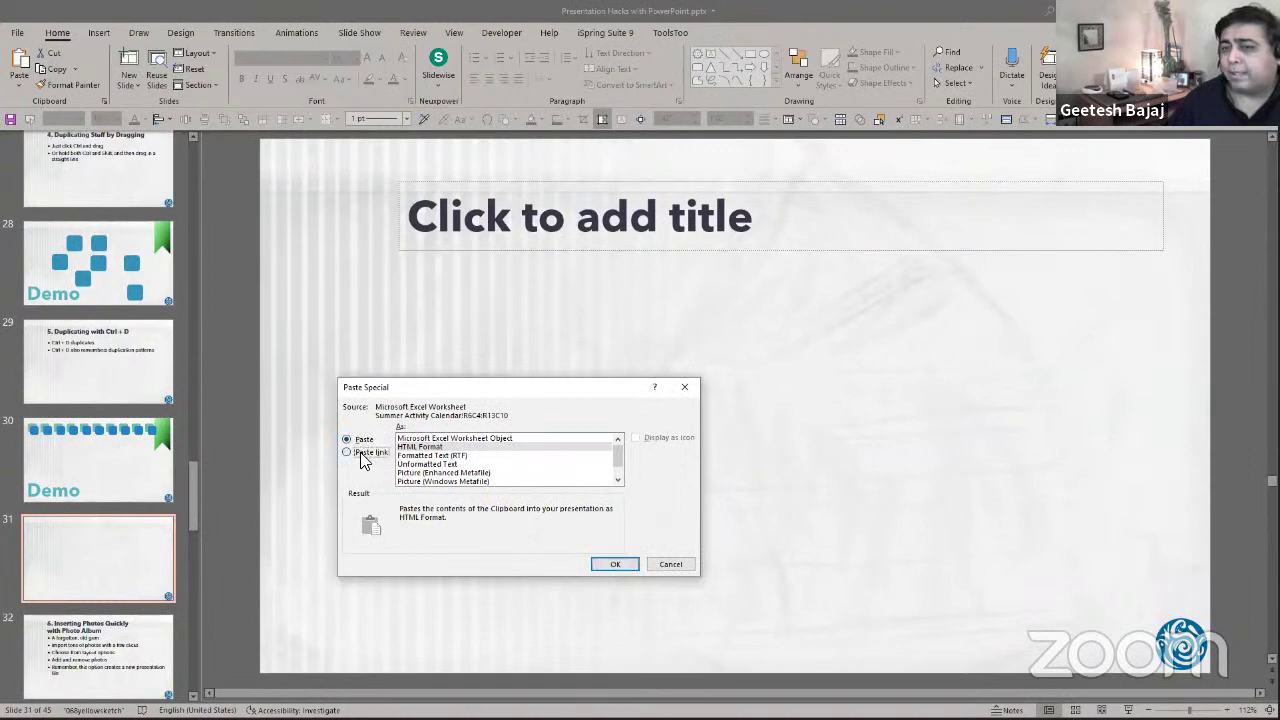
click(366, 452)
click(364, 441)
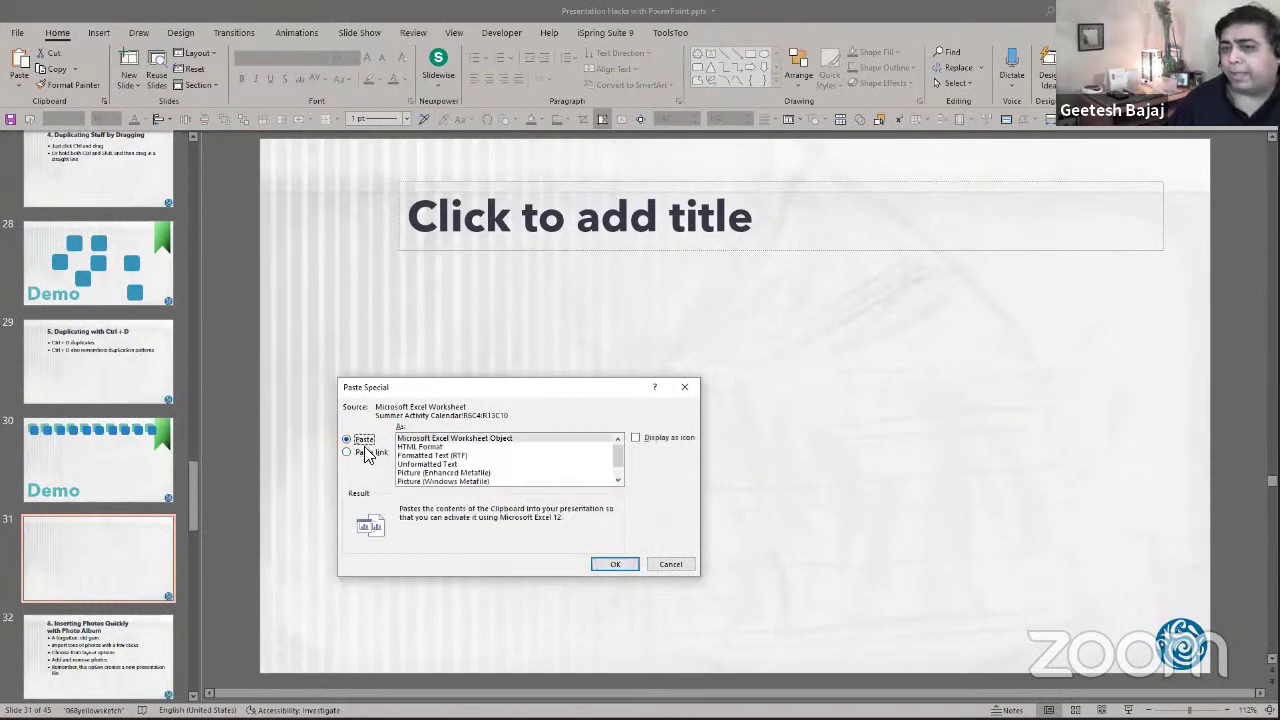
click(366, 452)
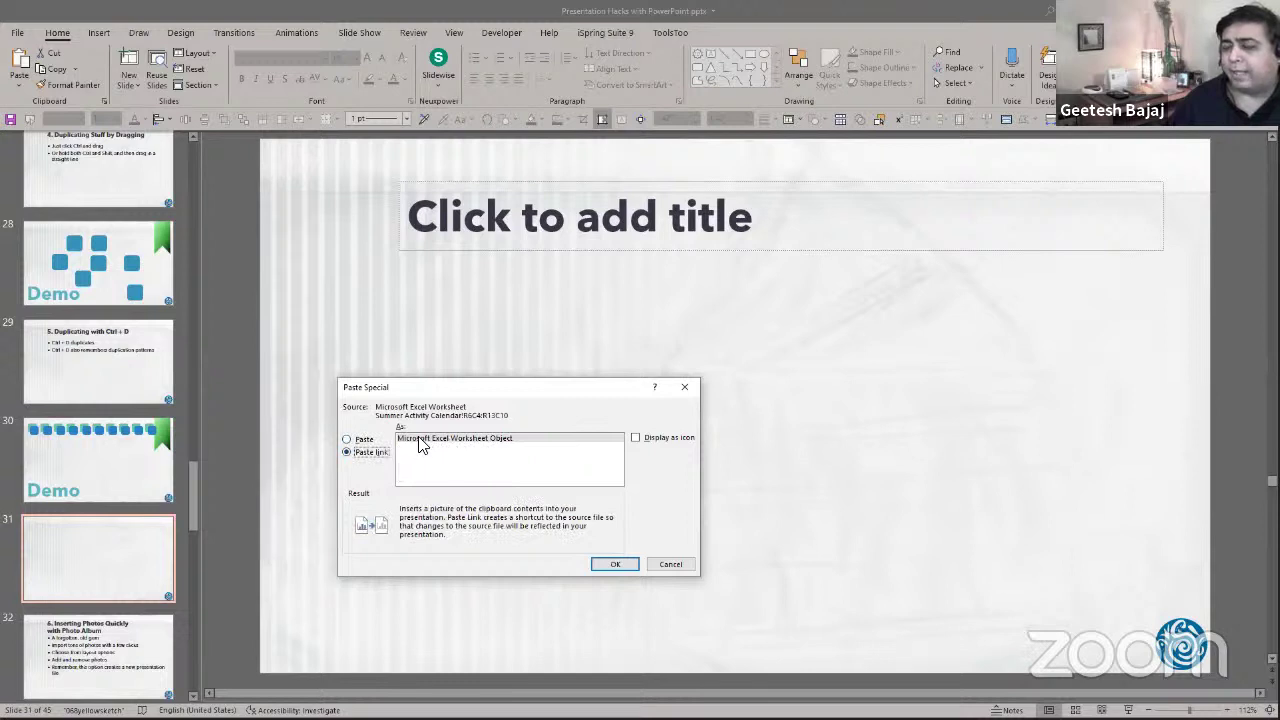
click(363, 440)
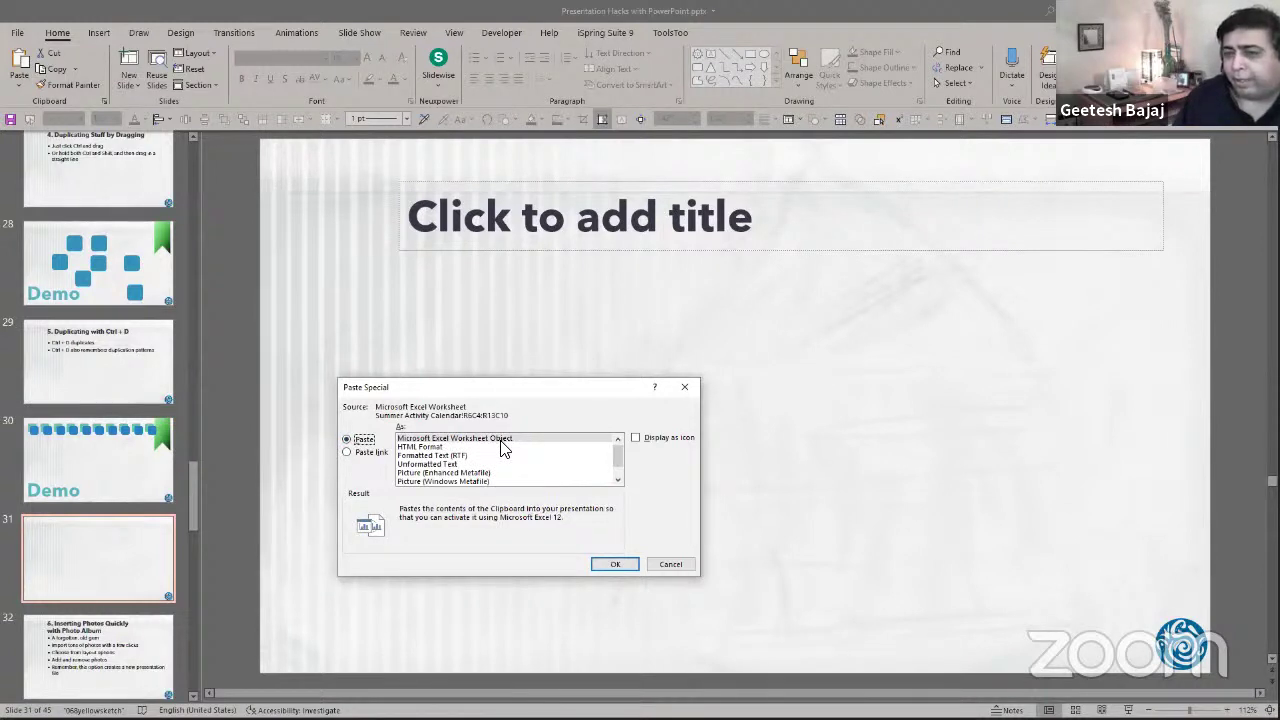
click(418, 446)
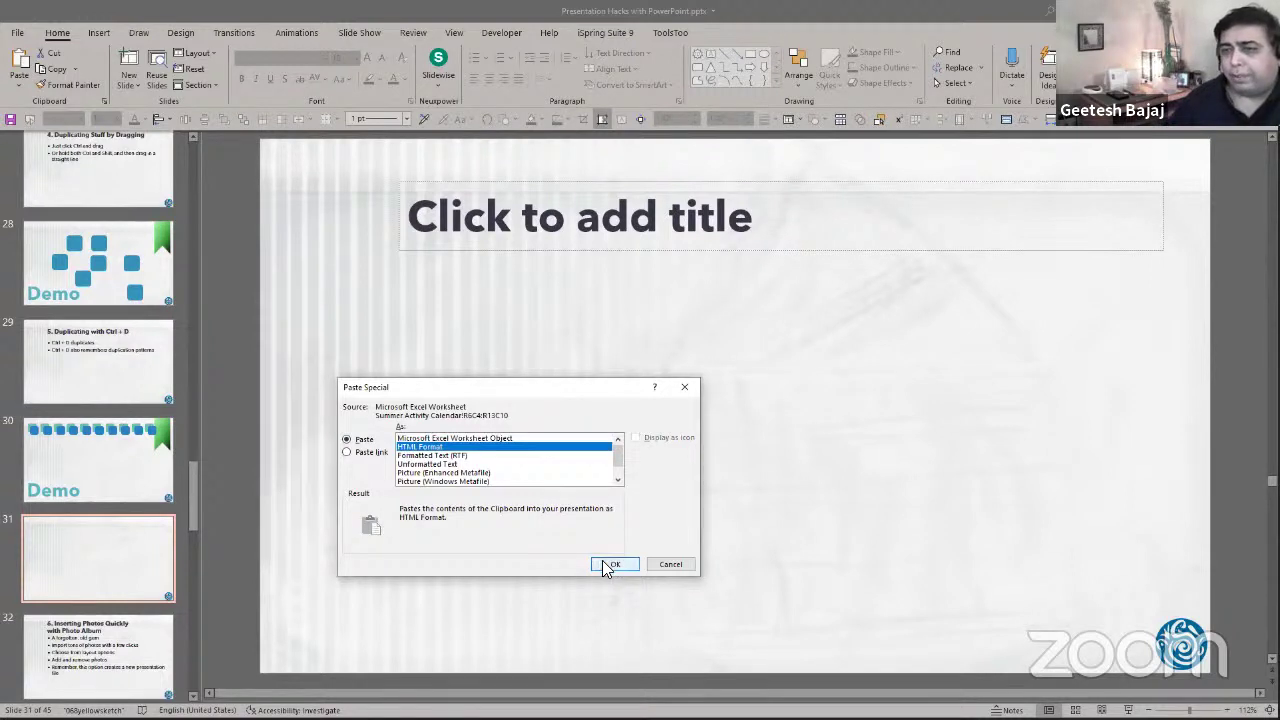
Paste the June calendar onto slide 31 as an HTML table and set its text to 16 pt.
click(610, 564)
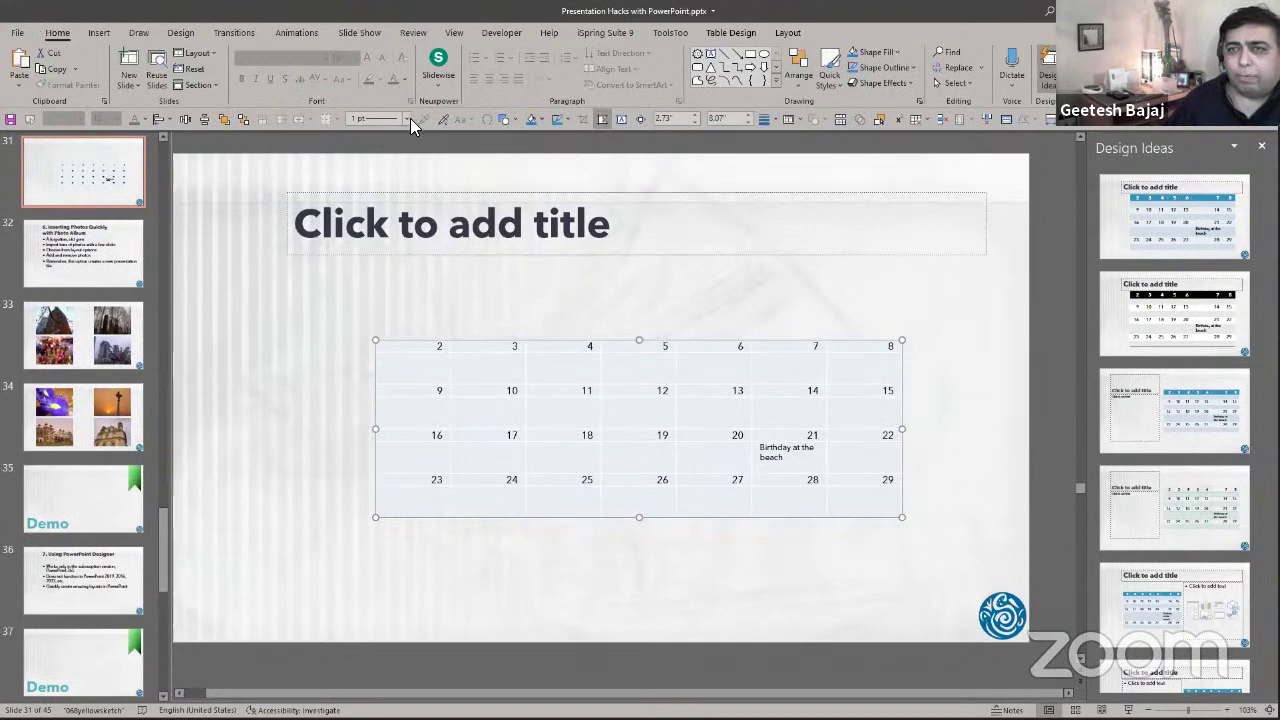
click(429, 342)
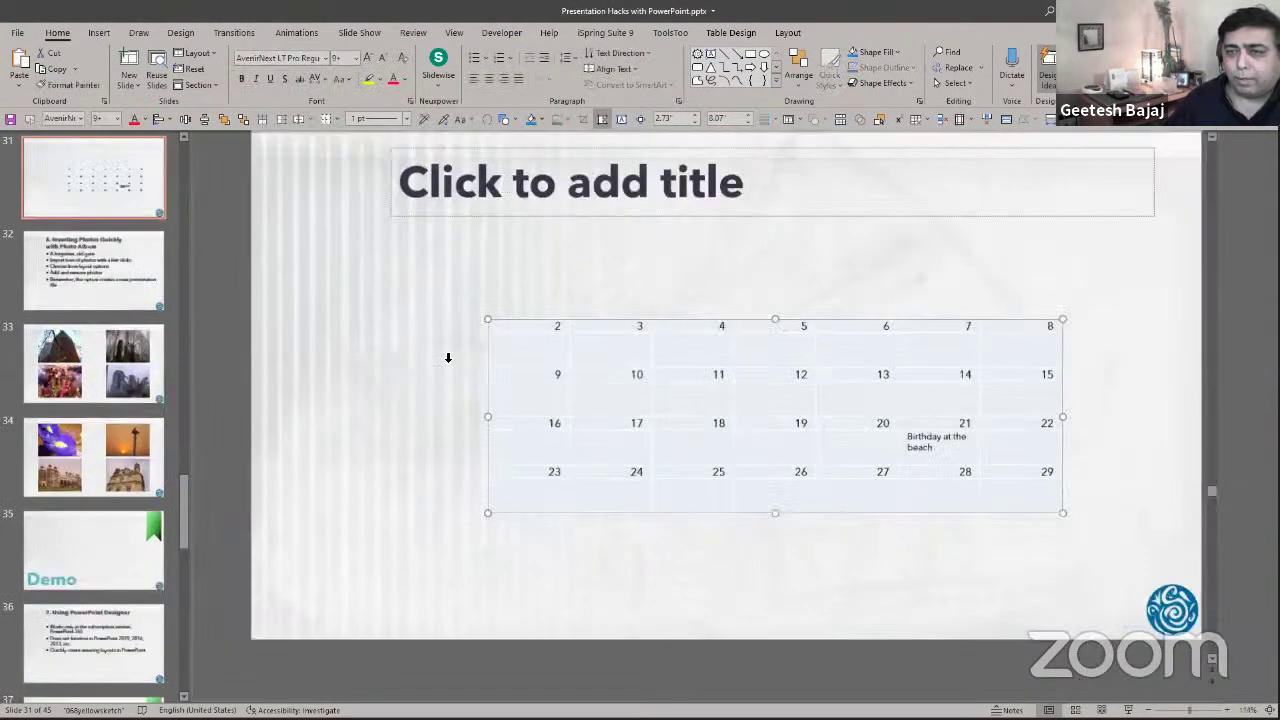
mouse_move(551, 334)
mouse_down()
mouse_move(1036, 506)
mouse_move(1132, 526)
mouse_up()
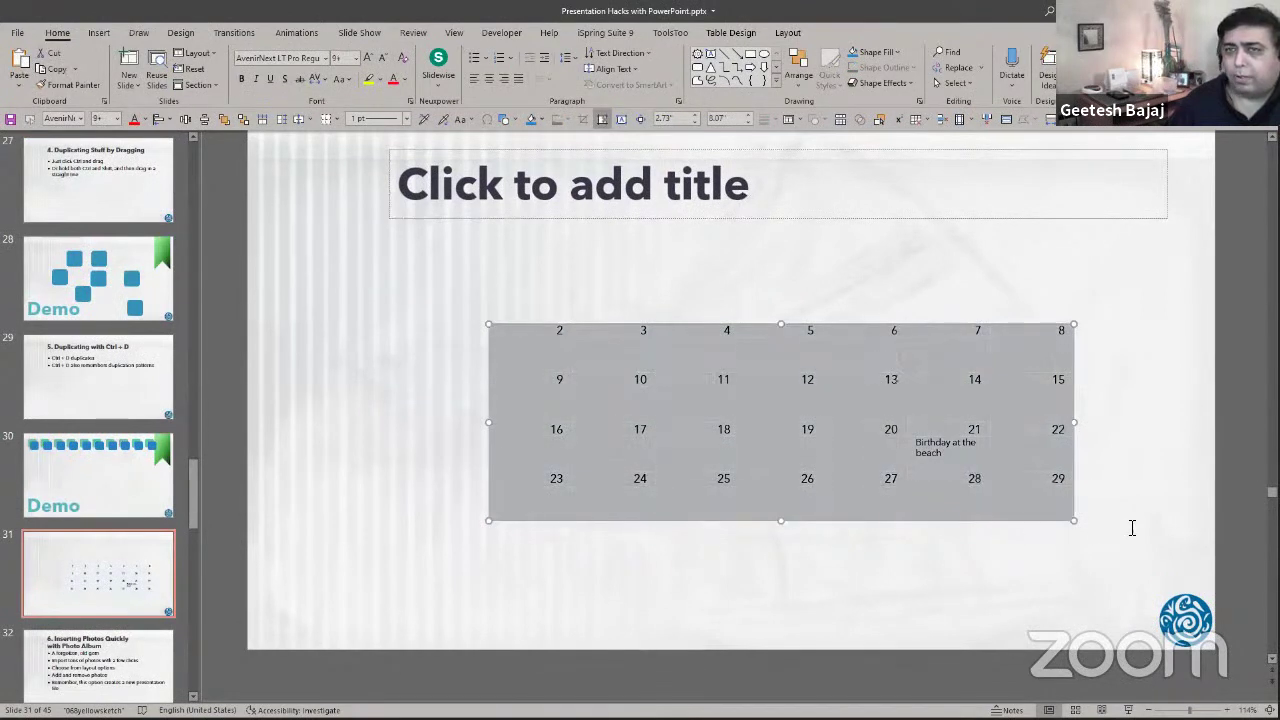
click(356, 58)
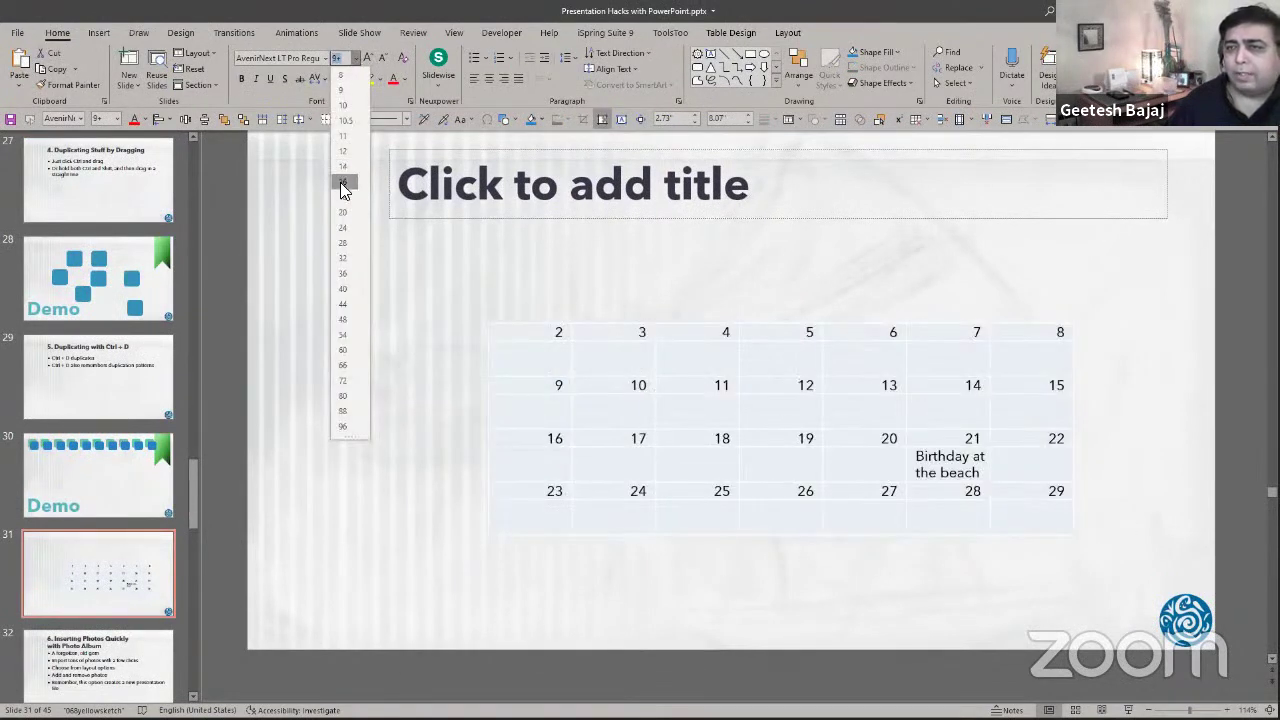
click(343, 181)
click(372, 440)
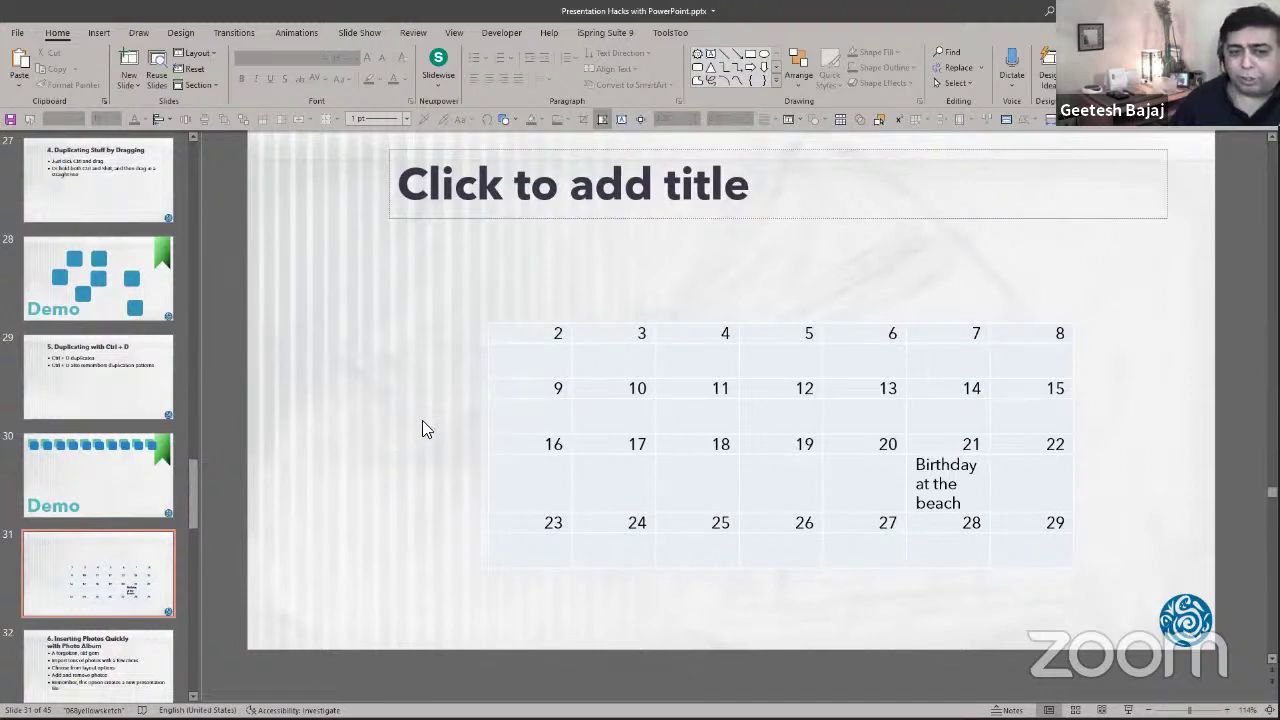
Move the calendar table up and to the left on the slide.
click(490, 397)
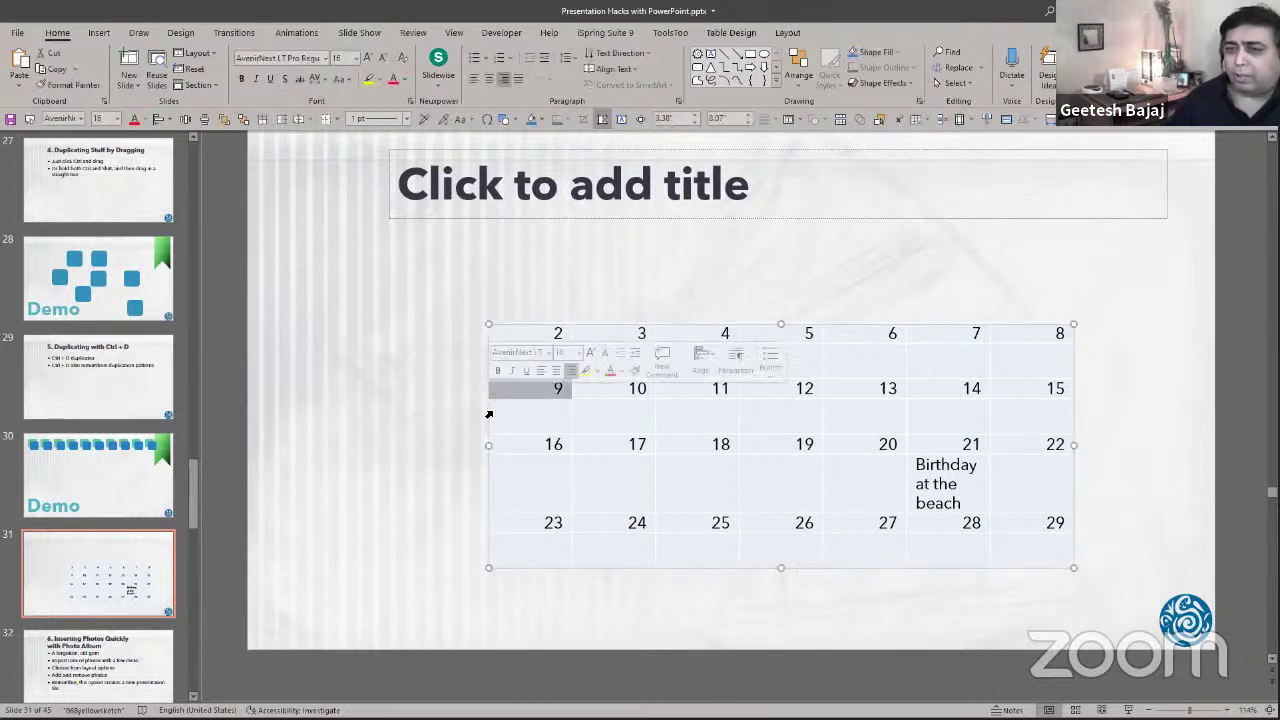
mouse_move(488, 400)
mouse_down()
mouse_move(389, 369)
mouse_move(389, 351)
mouse_up()
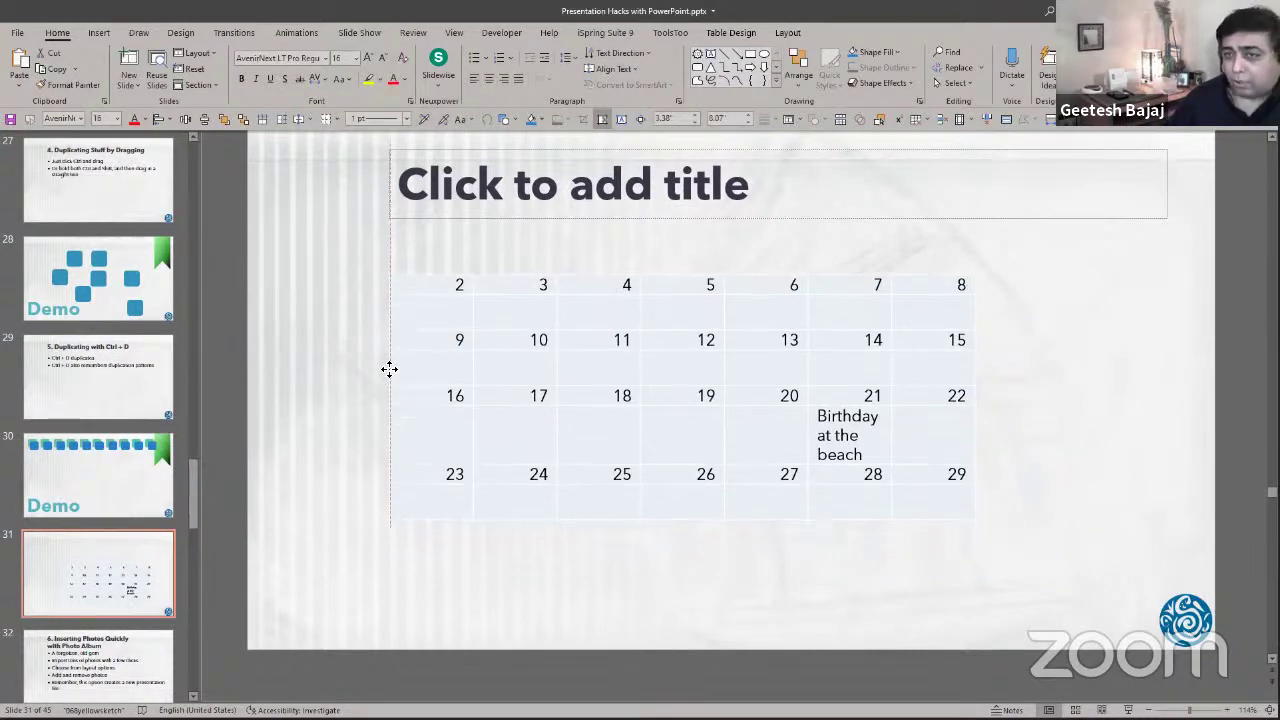
click(288, 498)
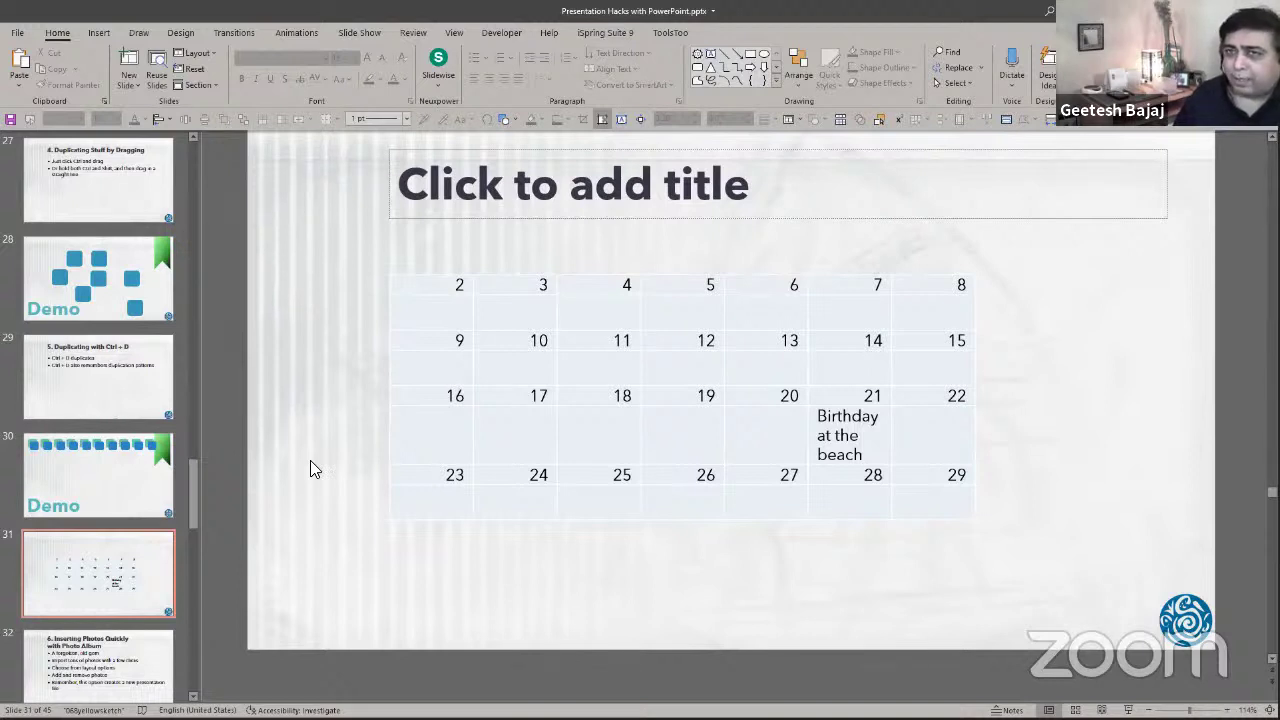
Go to slide 27, Duplicating Stuff by Dragging, and show the Slidewise media pane.
click(78, 208)
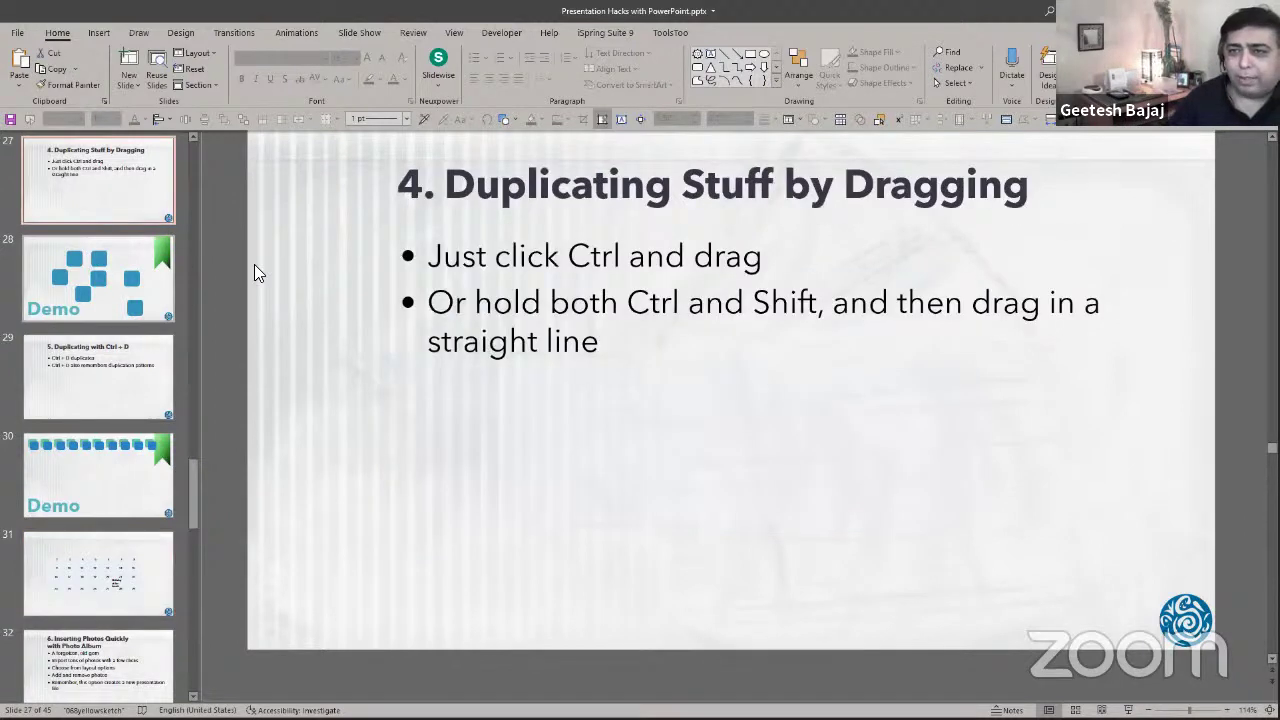
click(448, 80)
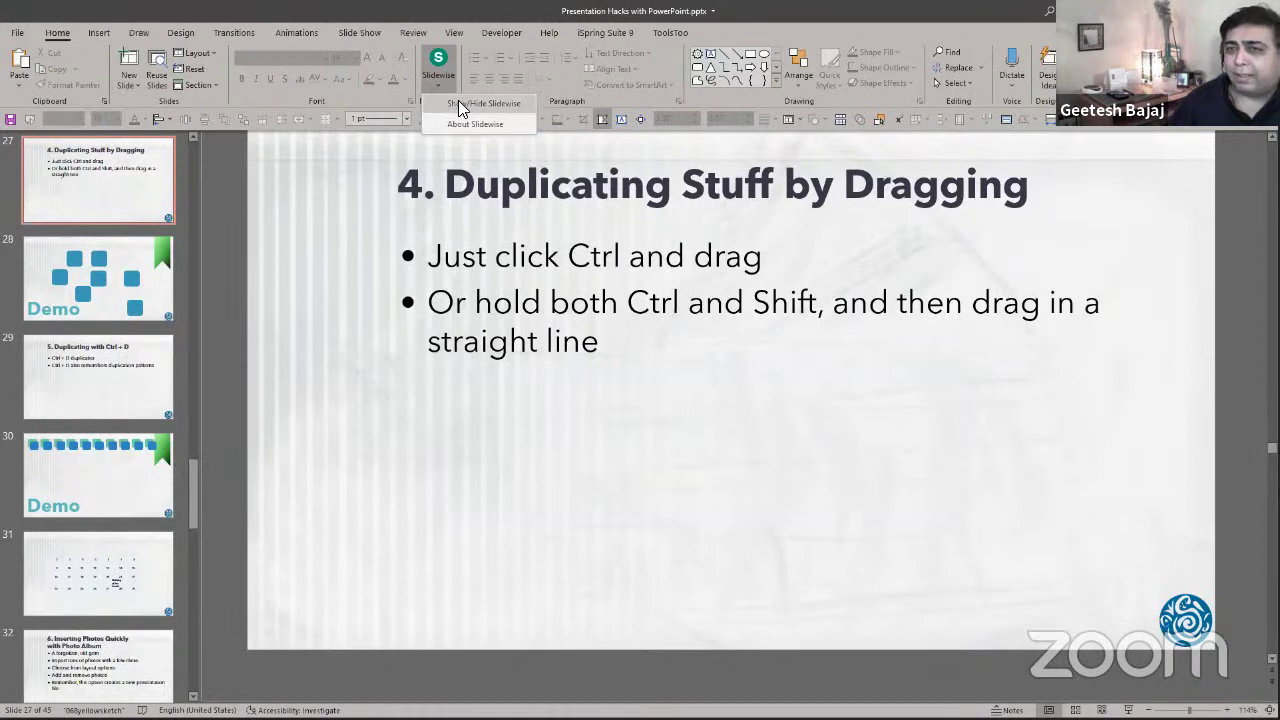
click(458, 103)
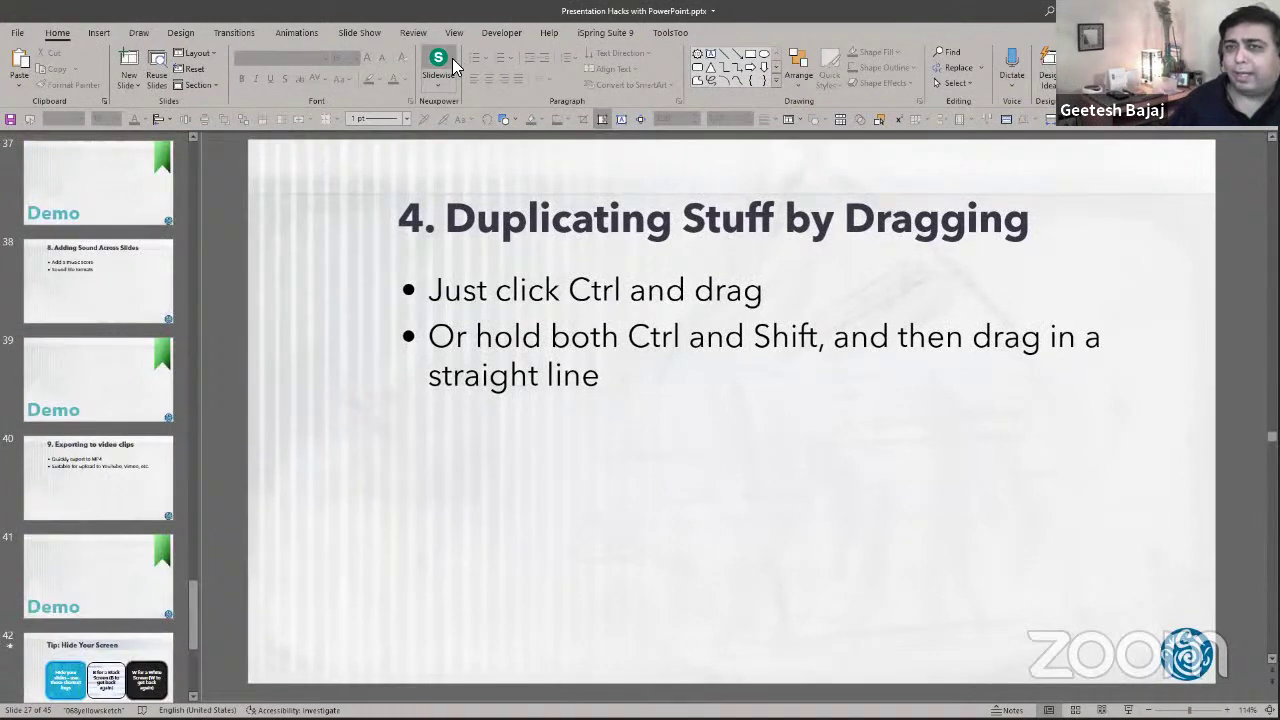
click(452, 58)
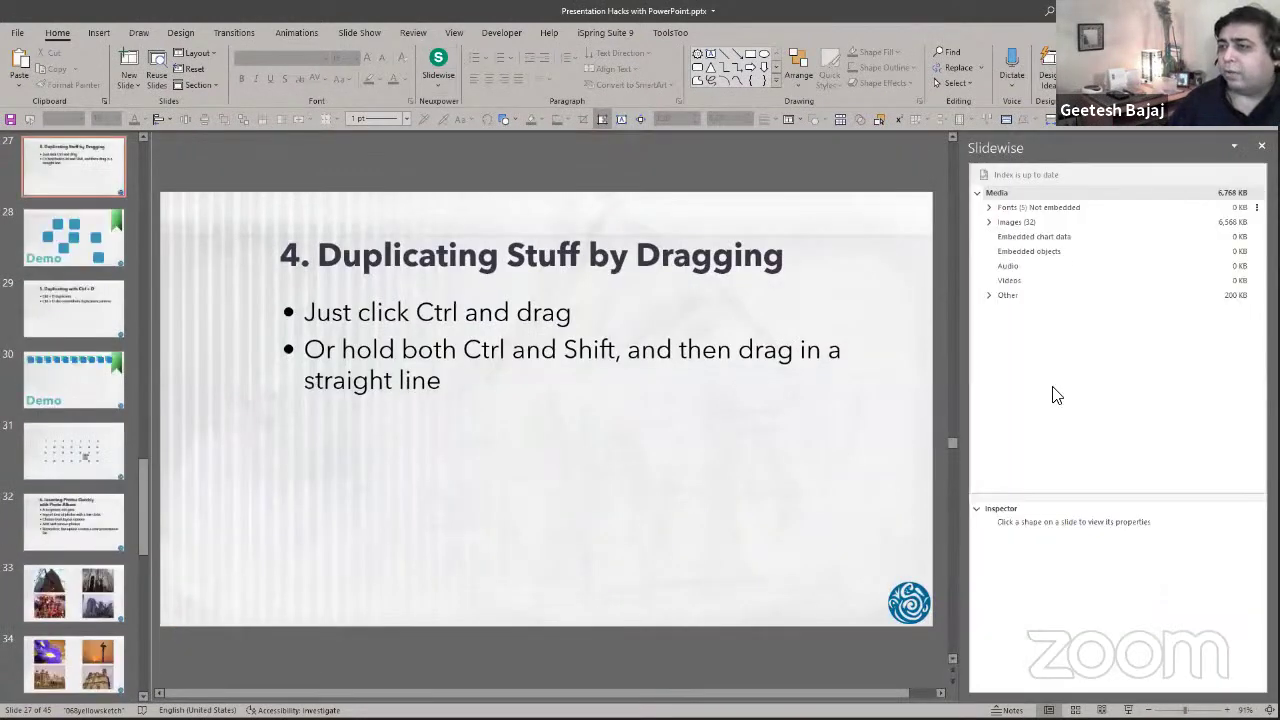
Expand Images into JPEG, PNG and WDP, and check which slide uses image10.jpeg.
click(1024, 226)
click(988, 224)
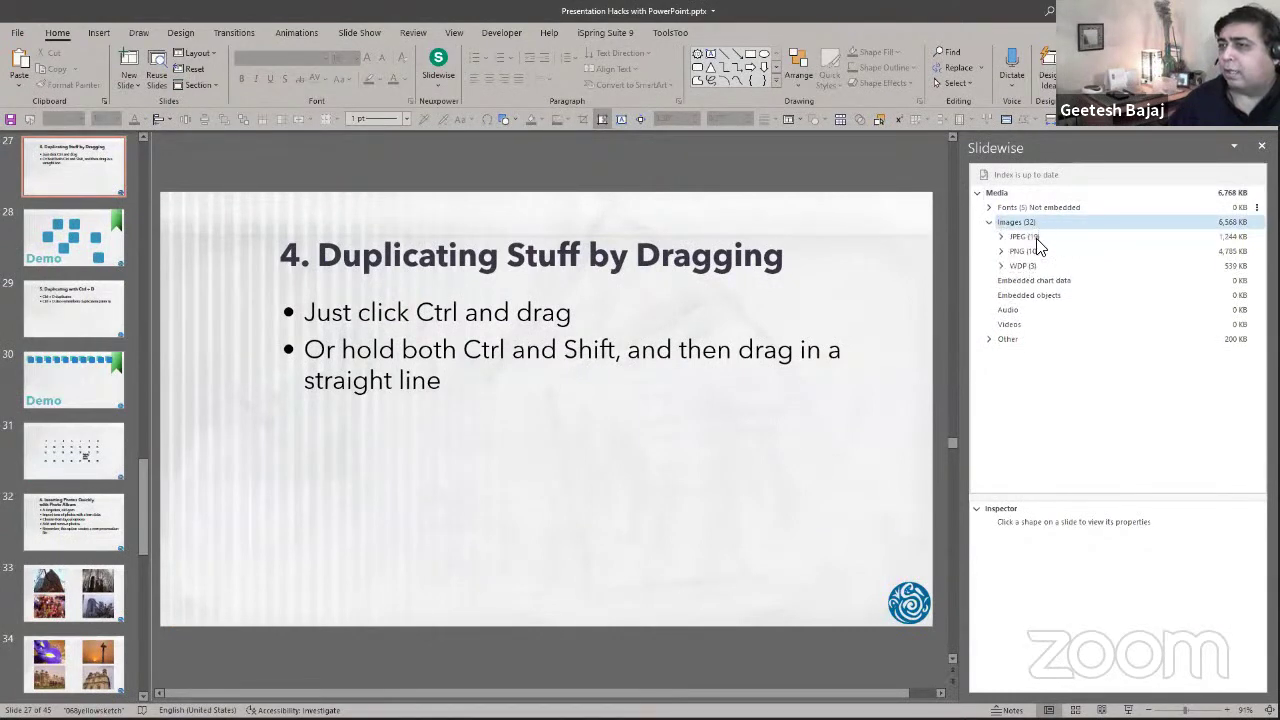
click(1000, 238)
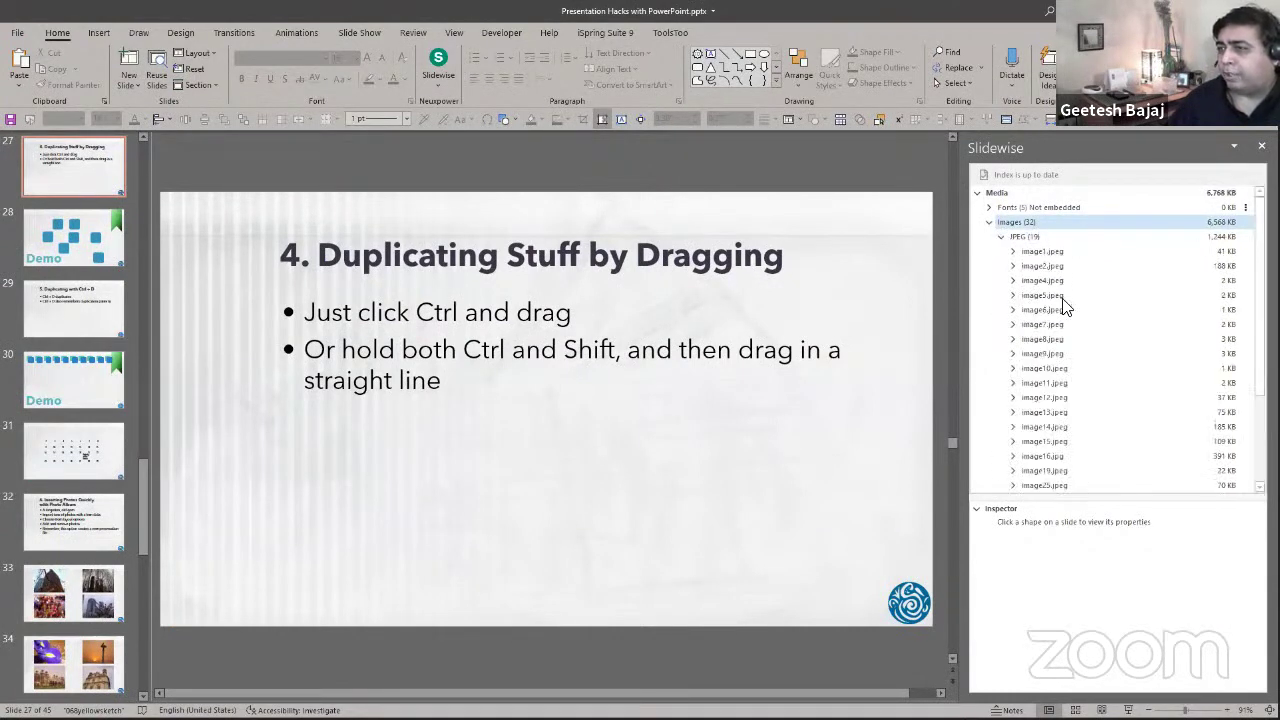
click(1012, 368)
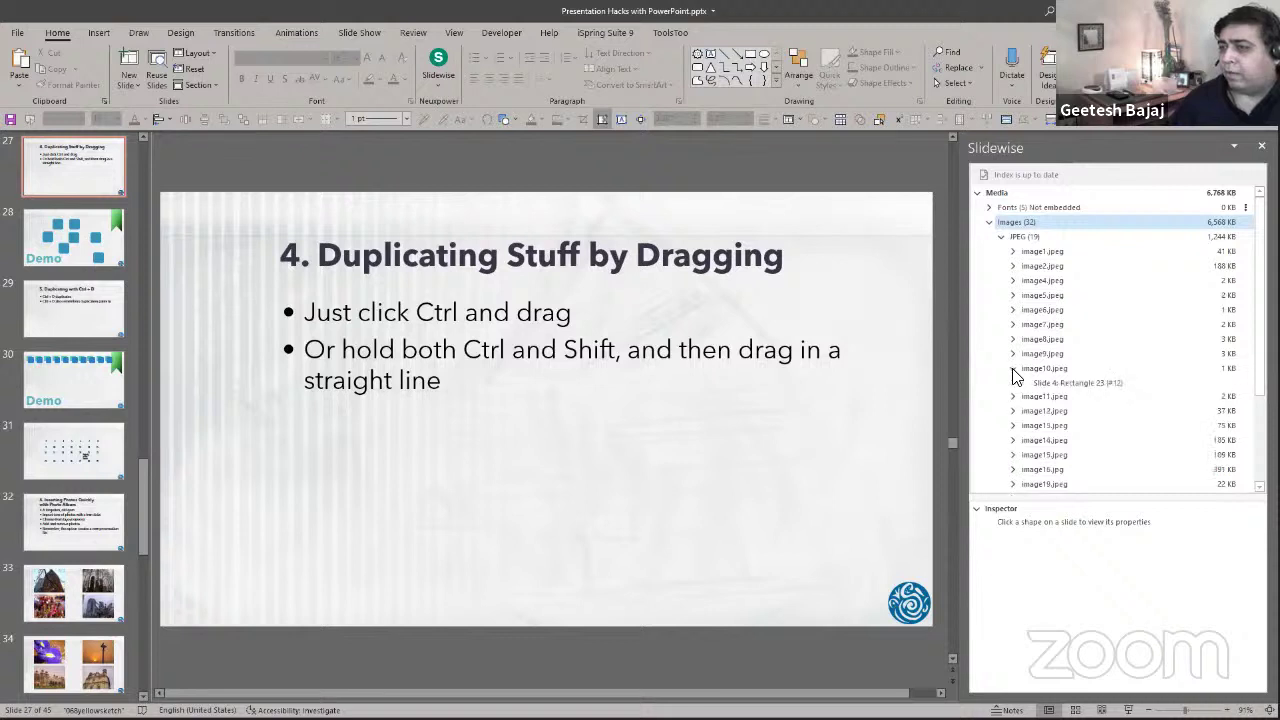
click(1085, 382)
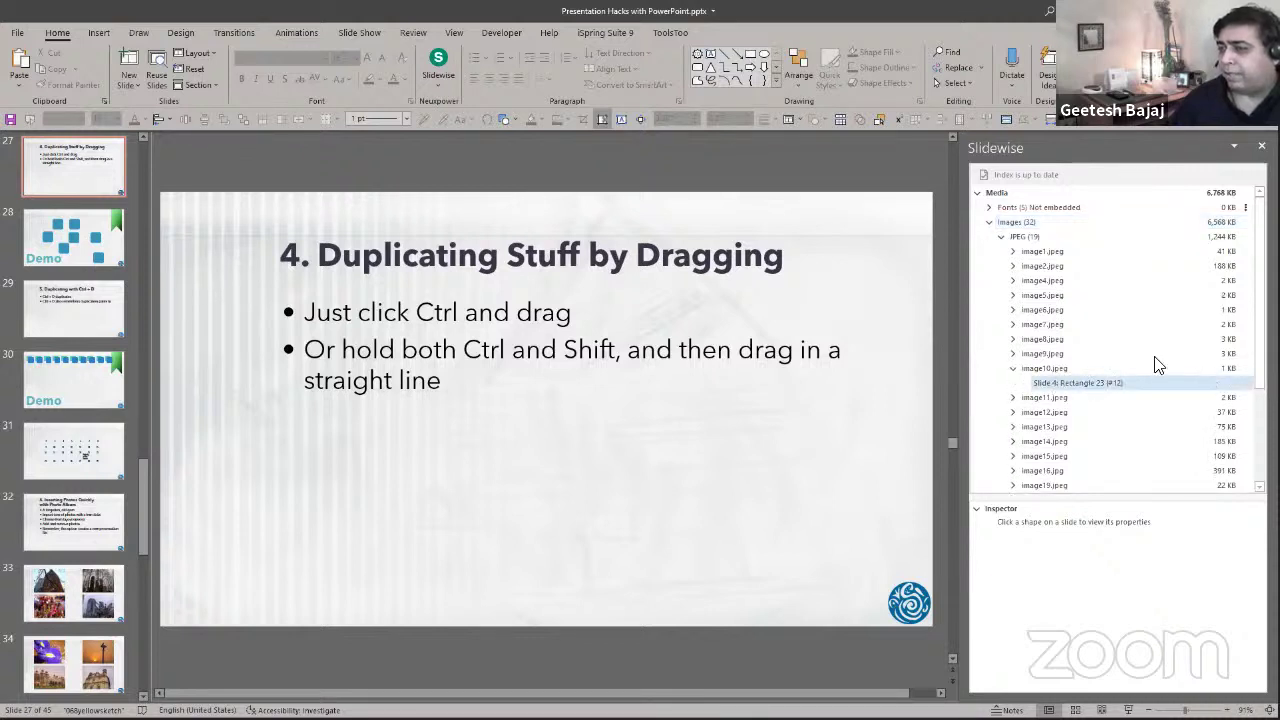
click(1001, 238)
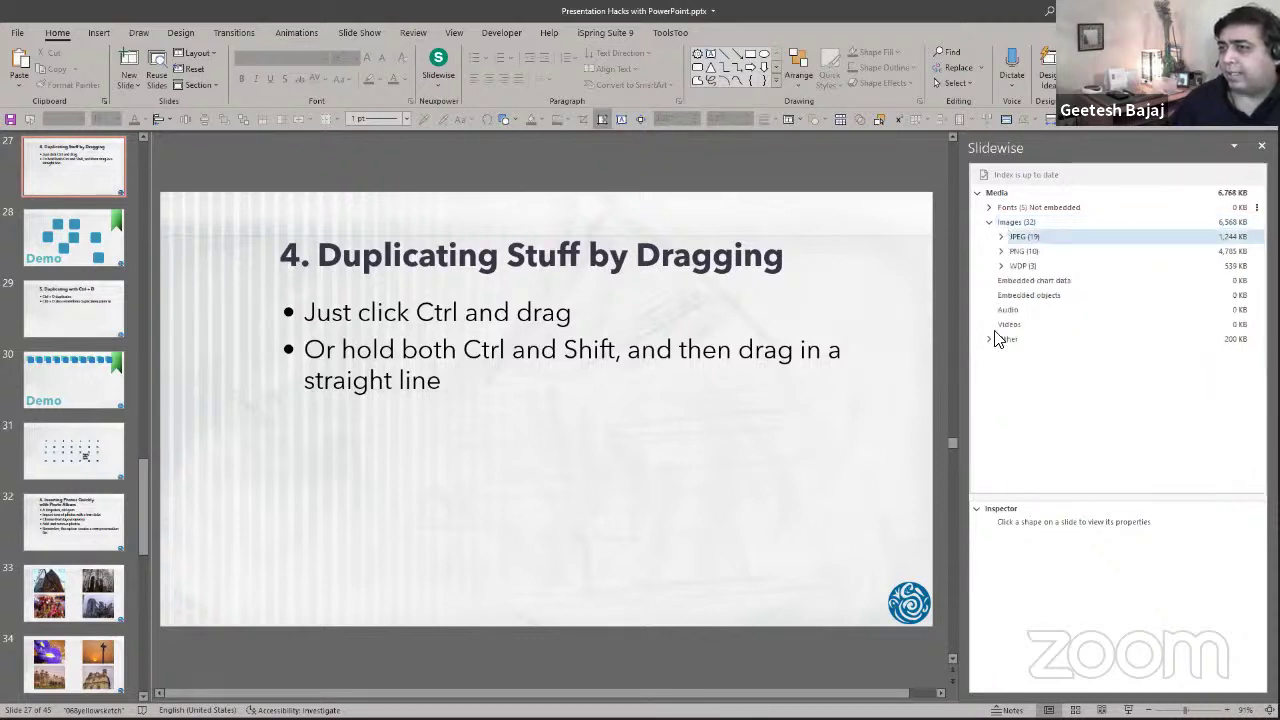
Expand the Other media group, then run the slideshow from slide 10.
click(999, 340)
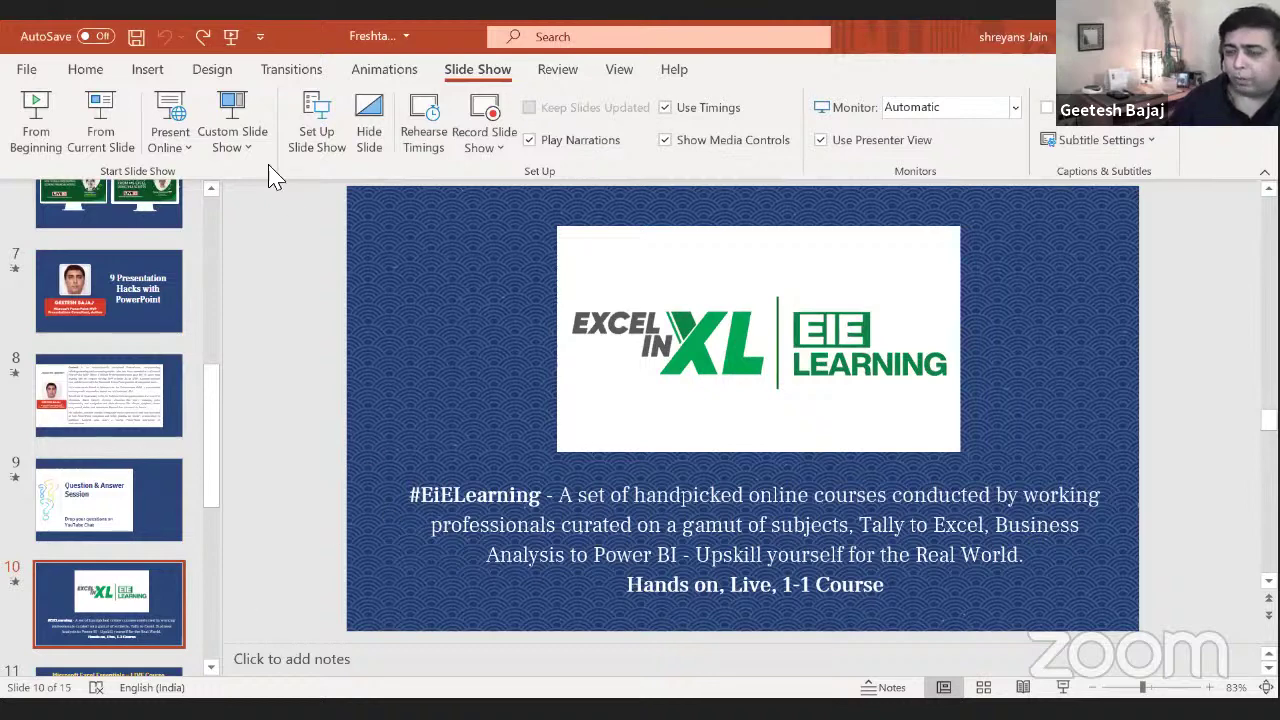
click(100, 125)
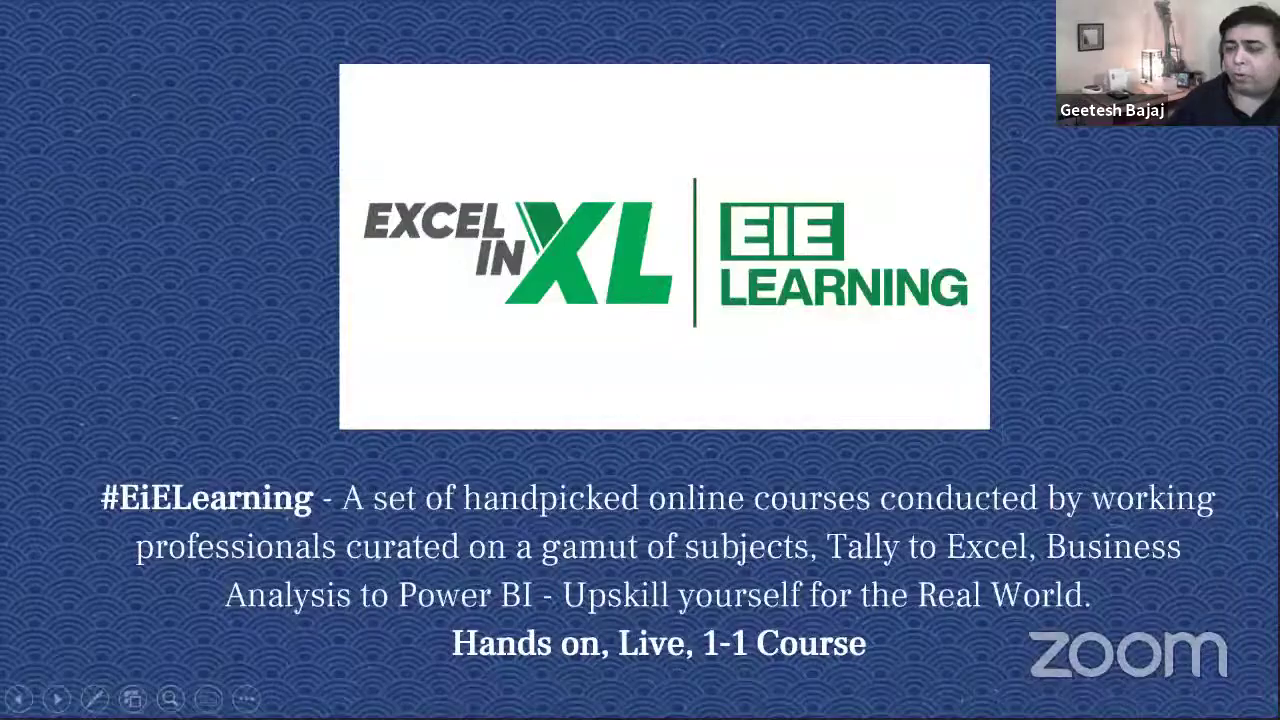